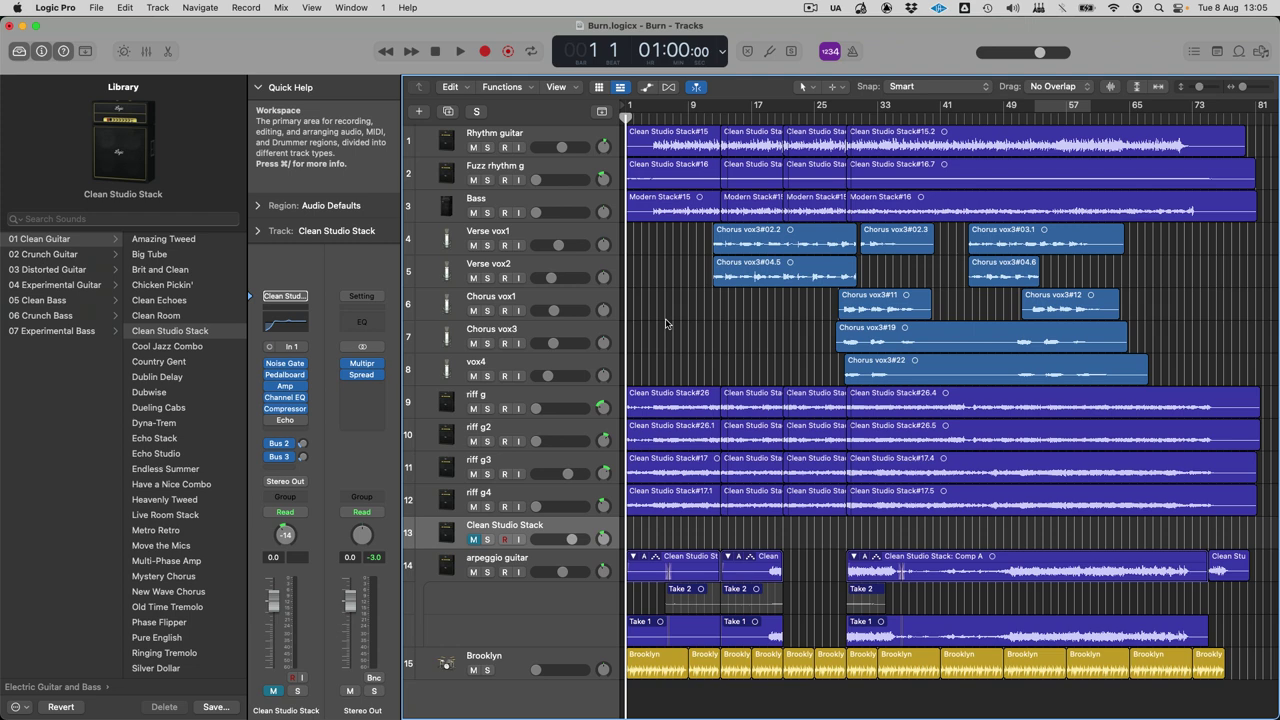
Step: Review the original arrangement by selecting the Brooklyn drum track, the riff guitar tracks and the vocal tracks from vox4 to Verse vox1
click(519, 660)
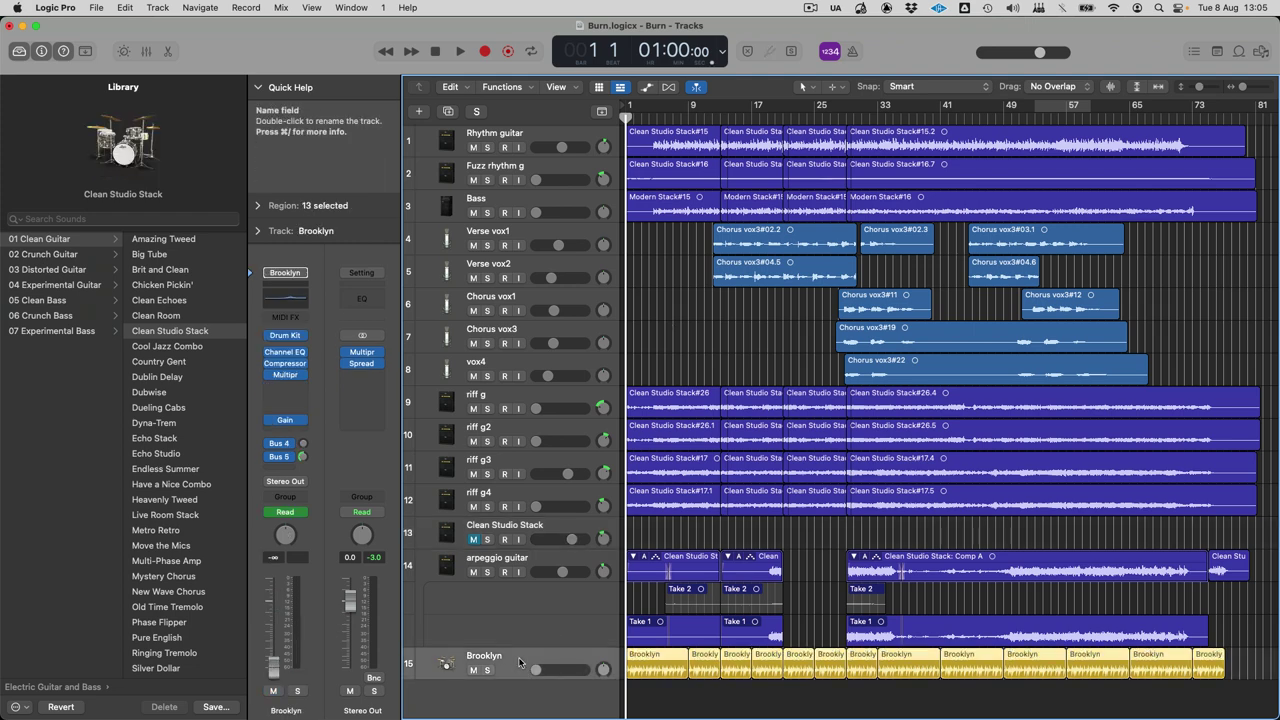
click(548, 521)
click(548, 498)
click(548, 466)
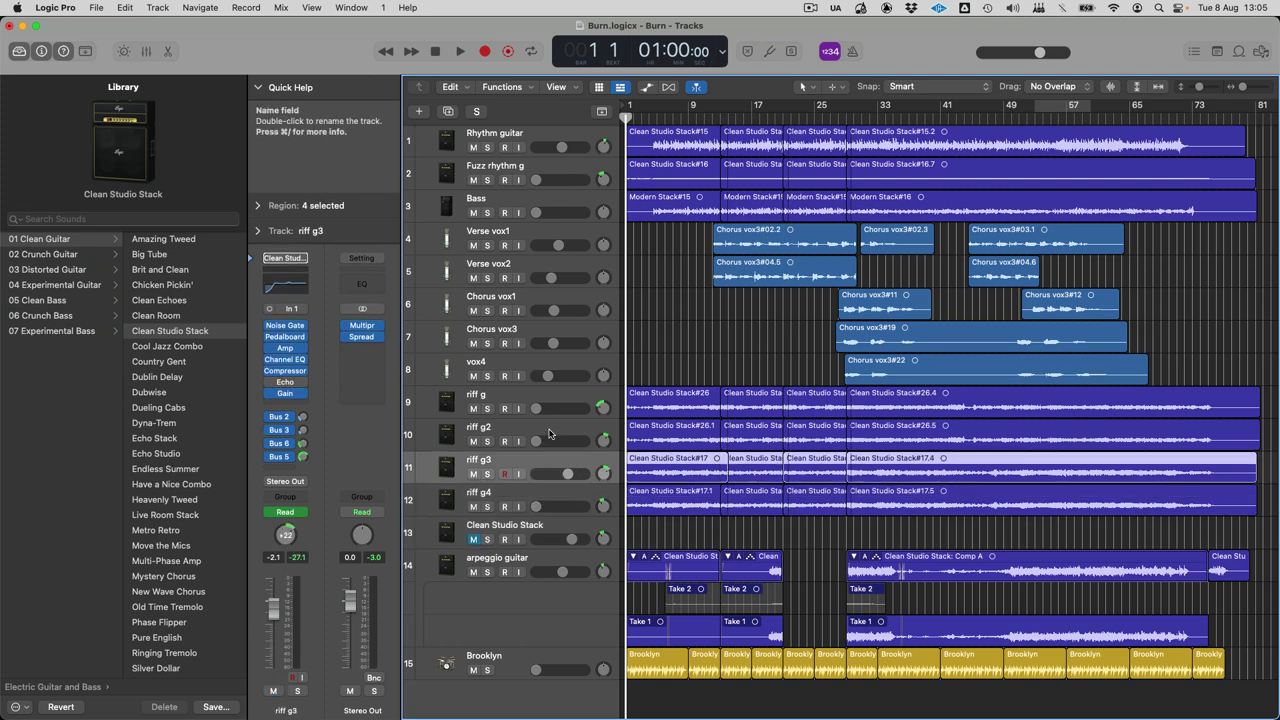
click(548, 433)
click(550, 402)
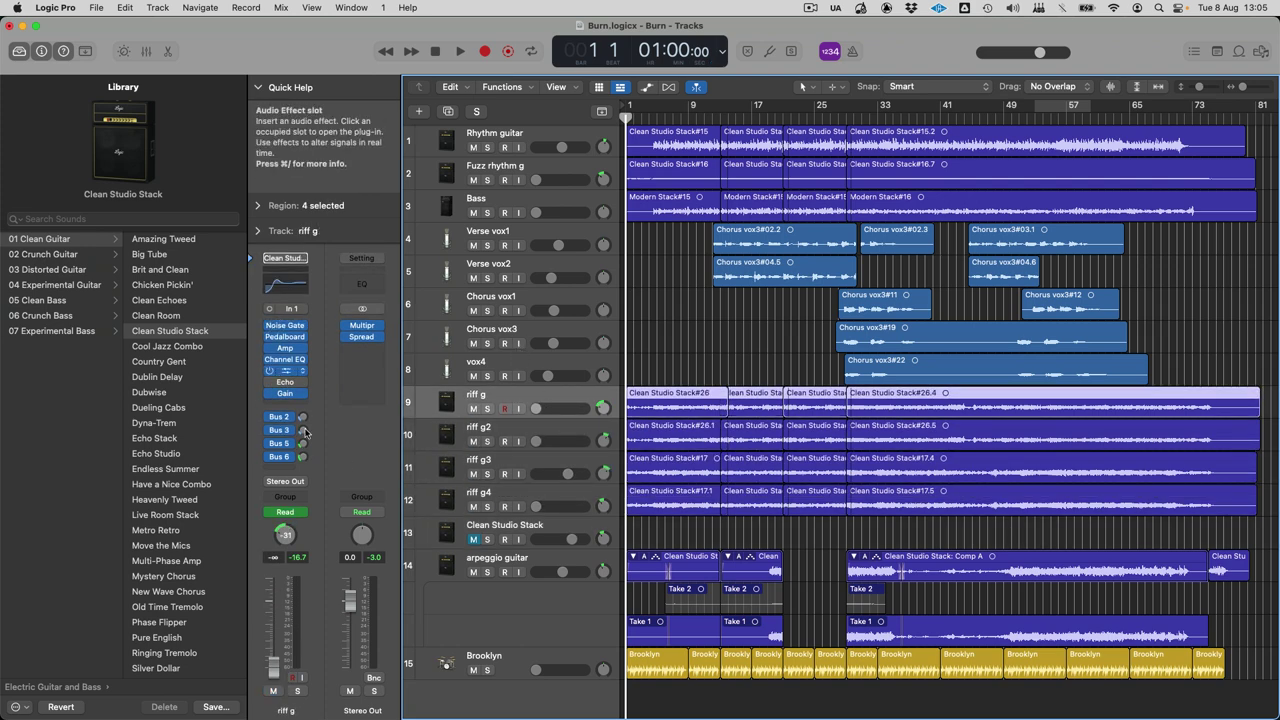
click(548, 368)
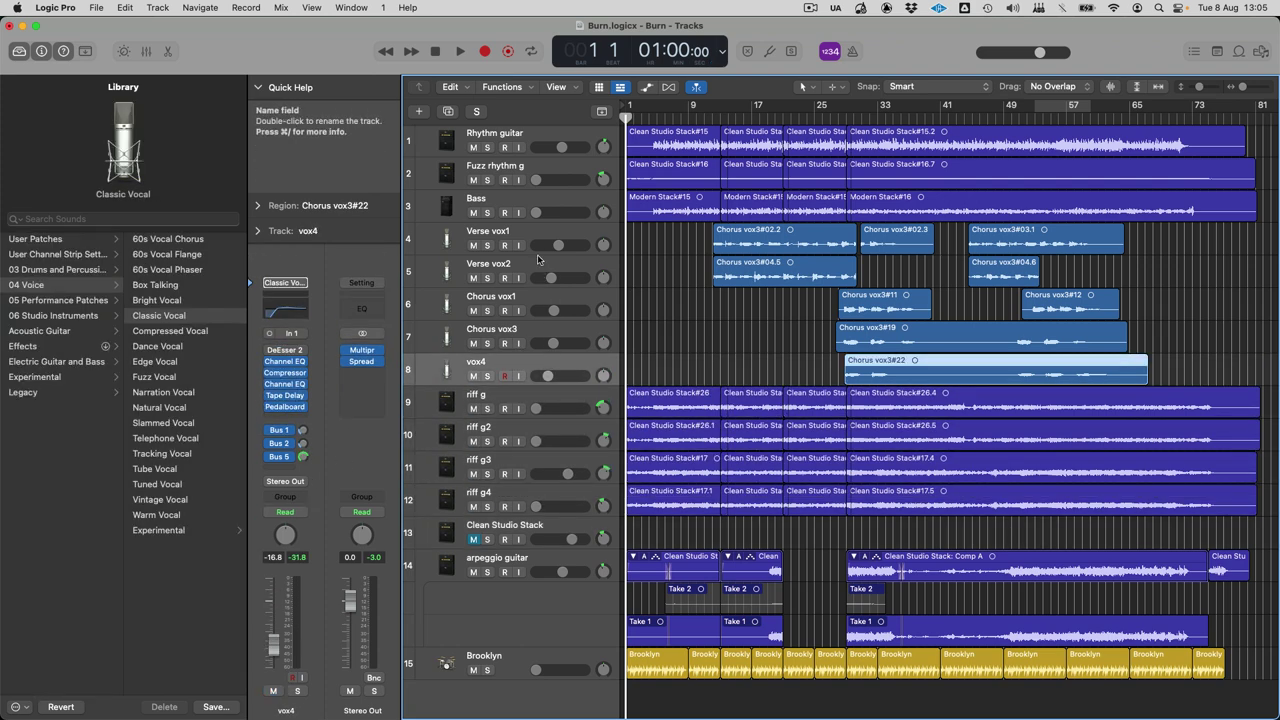
shift+click(540, 238)
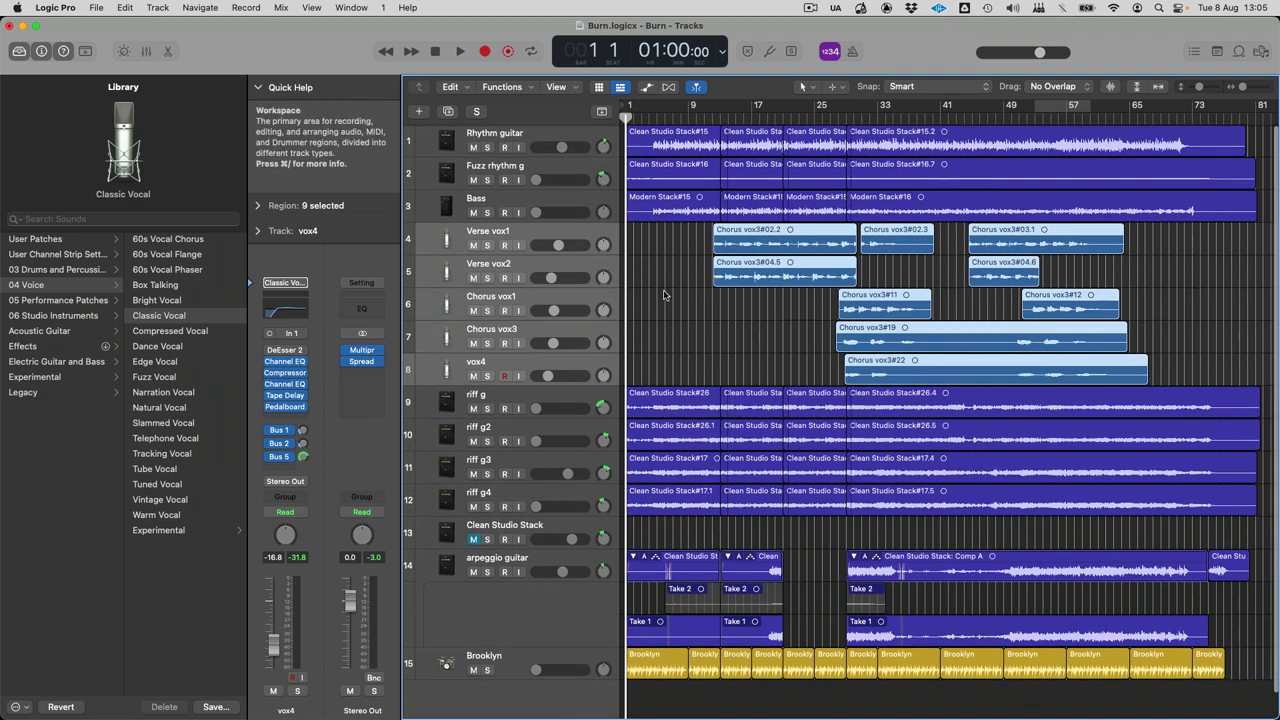
click(678, 302)
Step: Open the project alternative Burn Ali_v1_cleanup
click(96, 7)
mouse_move(150, 203)
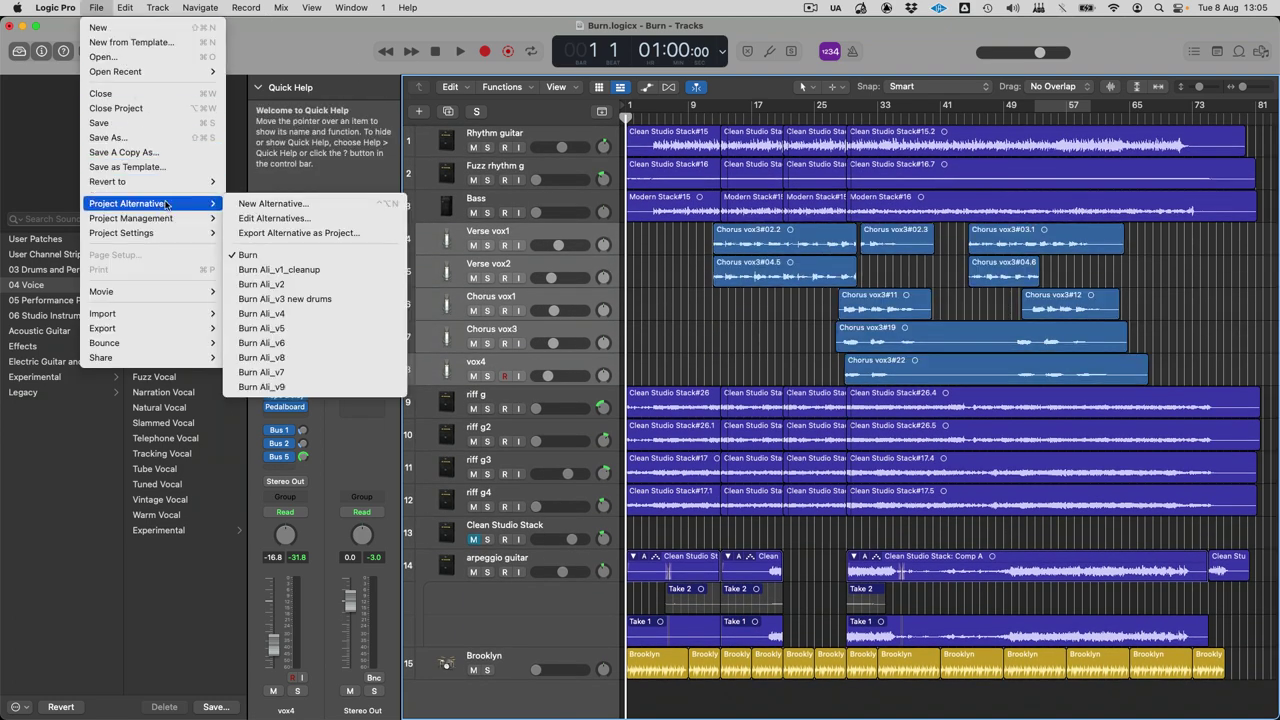
click(280, 269)
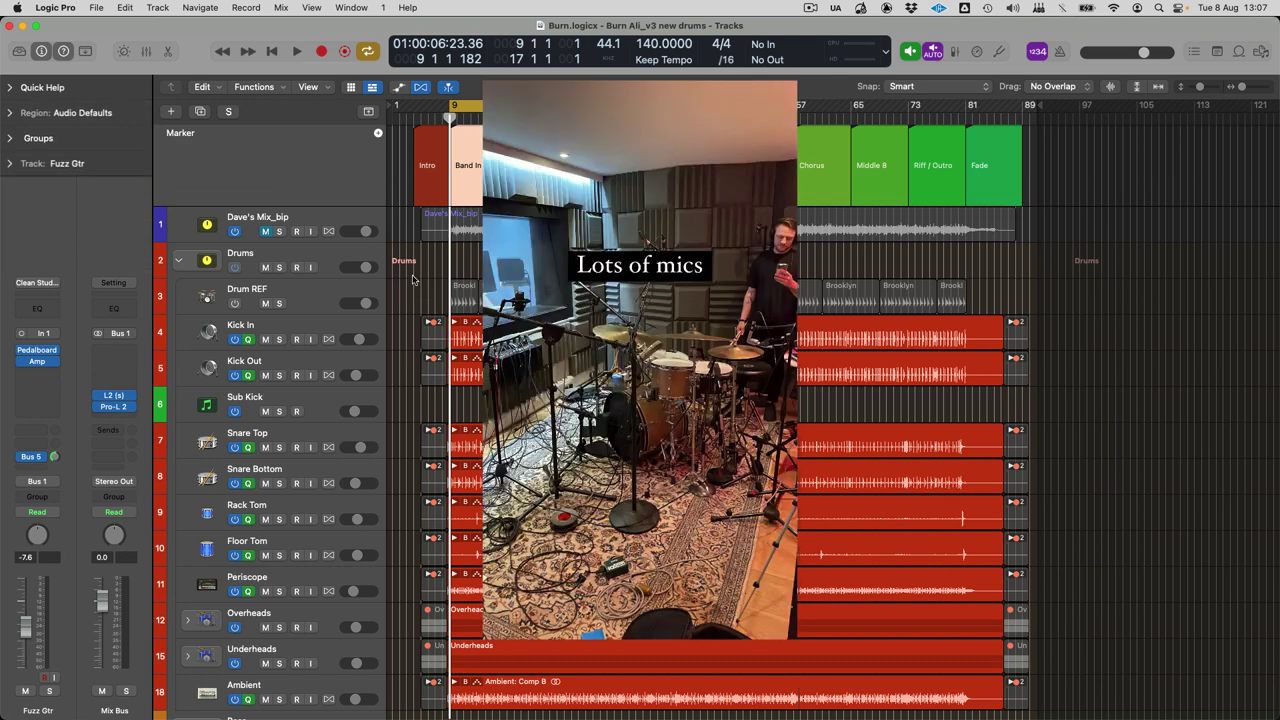
Step: Examine the takes inside the Kick In comp folder, collapse it and place the playhead at bar 57, where a Chorus starts
click(454, 322)
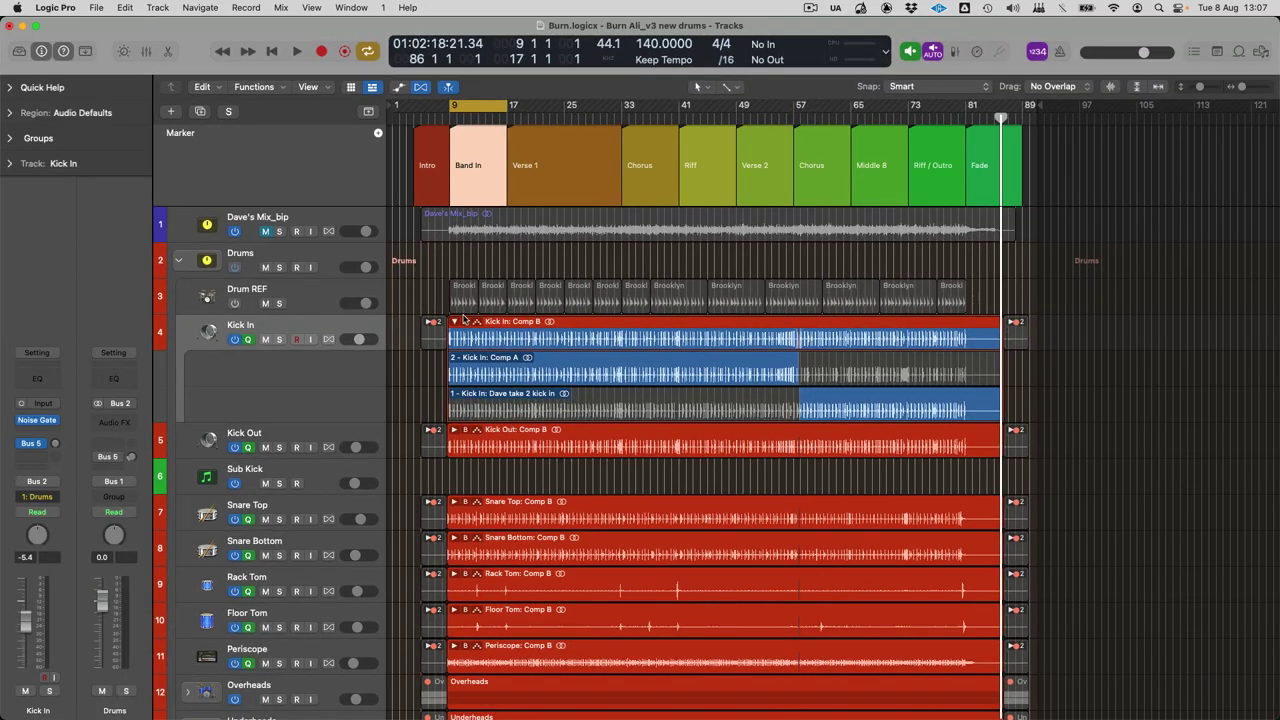
click(455, 321)
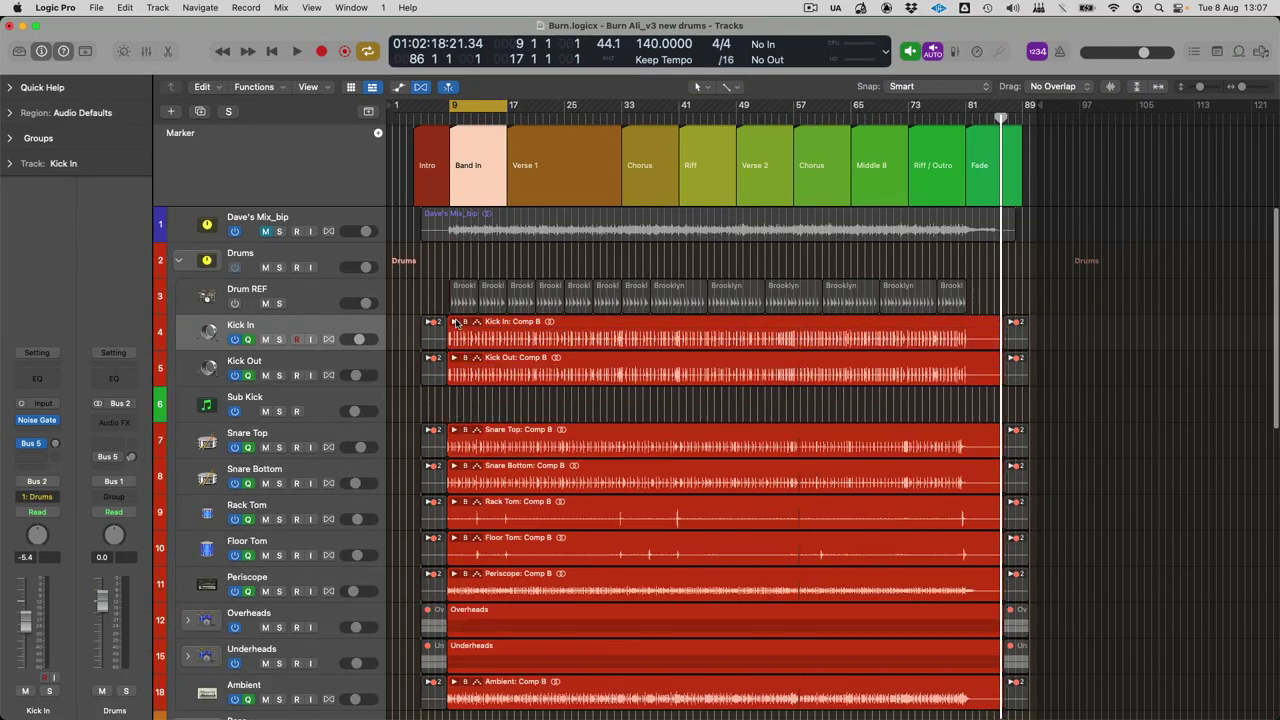
click(795, 118)
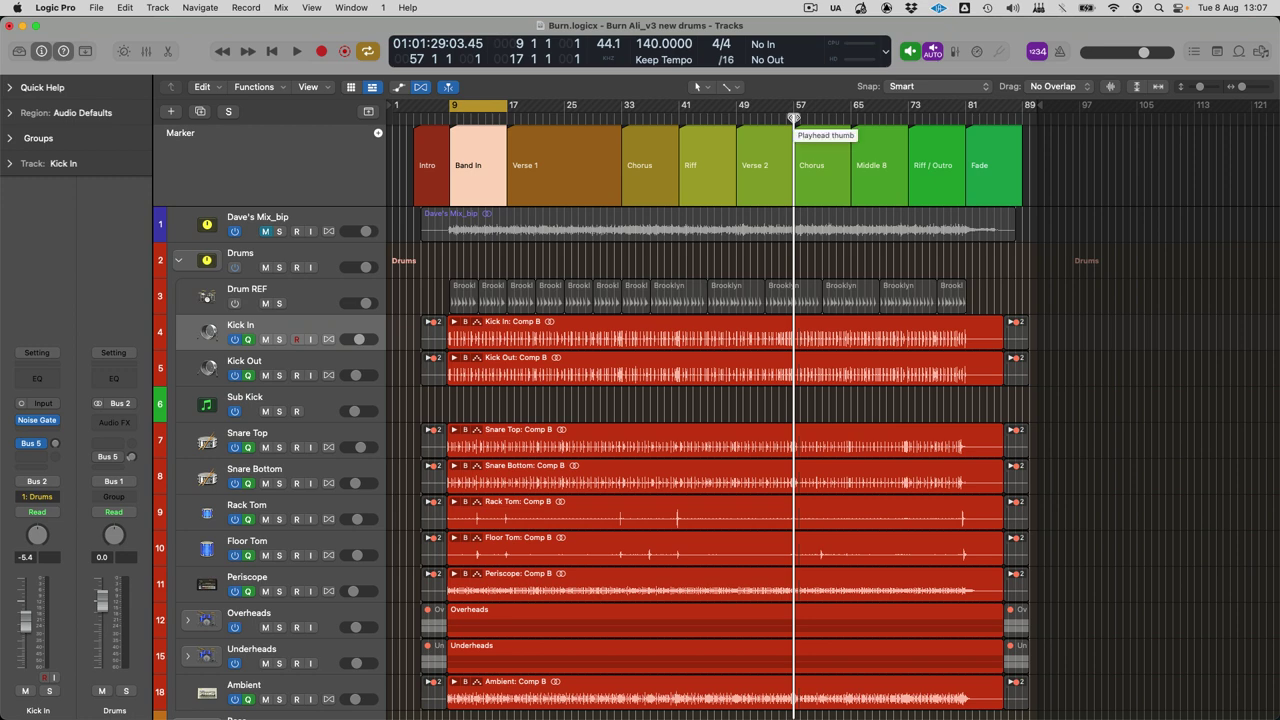
click(858, 260)
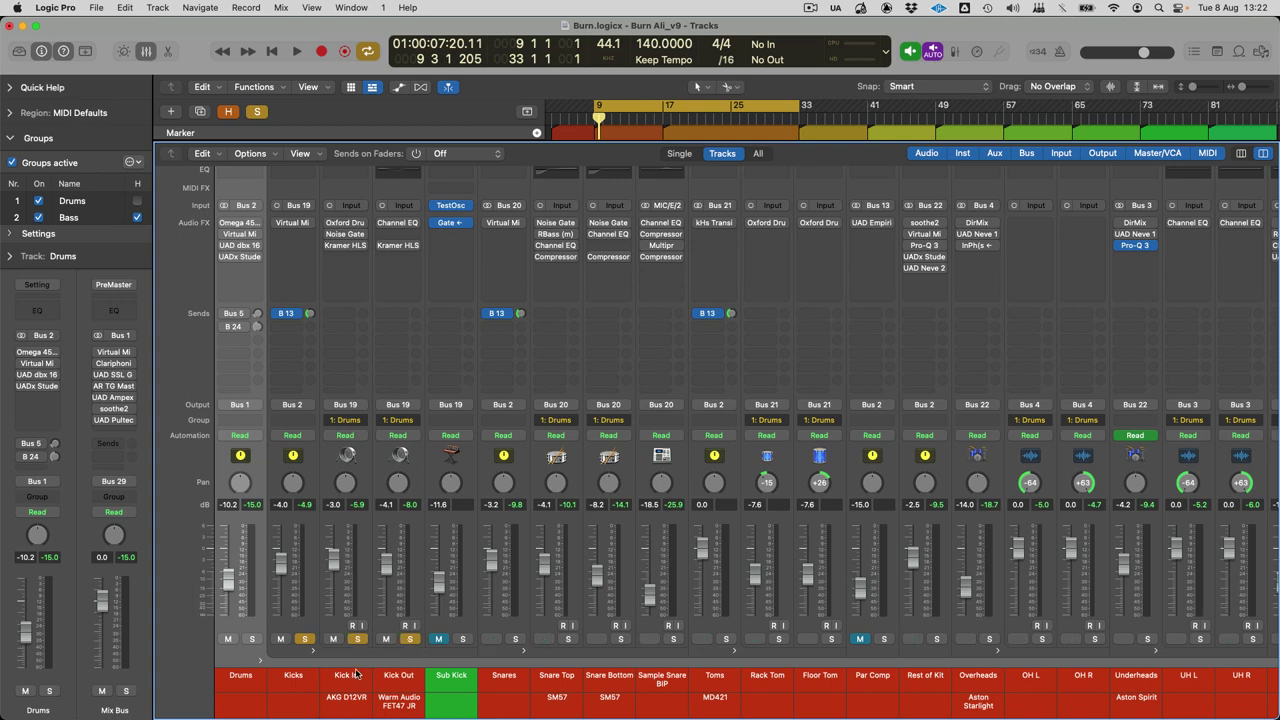
Step: Select the Kick In and Kick Out channel strips in the mixer to compare them, ending on Kick In
drag(343, 697, 398, 688)
click(398, 686)
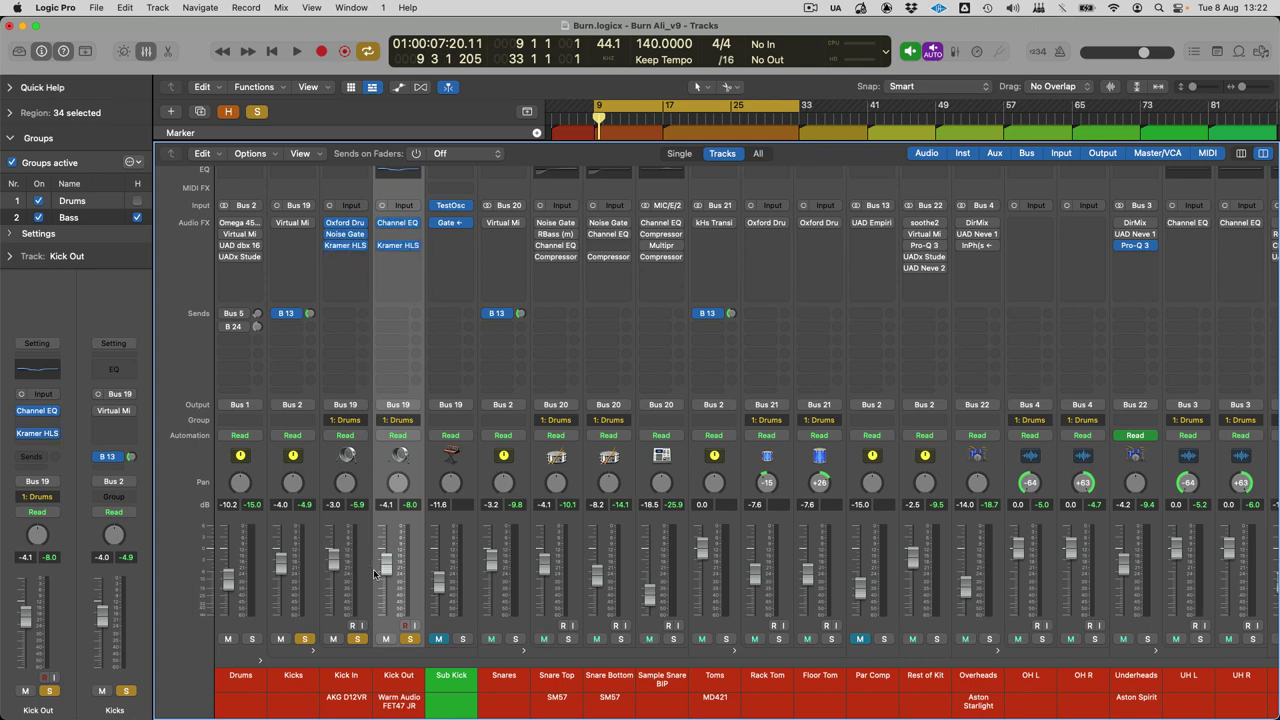
click(359, 681)
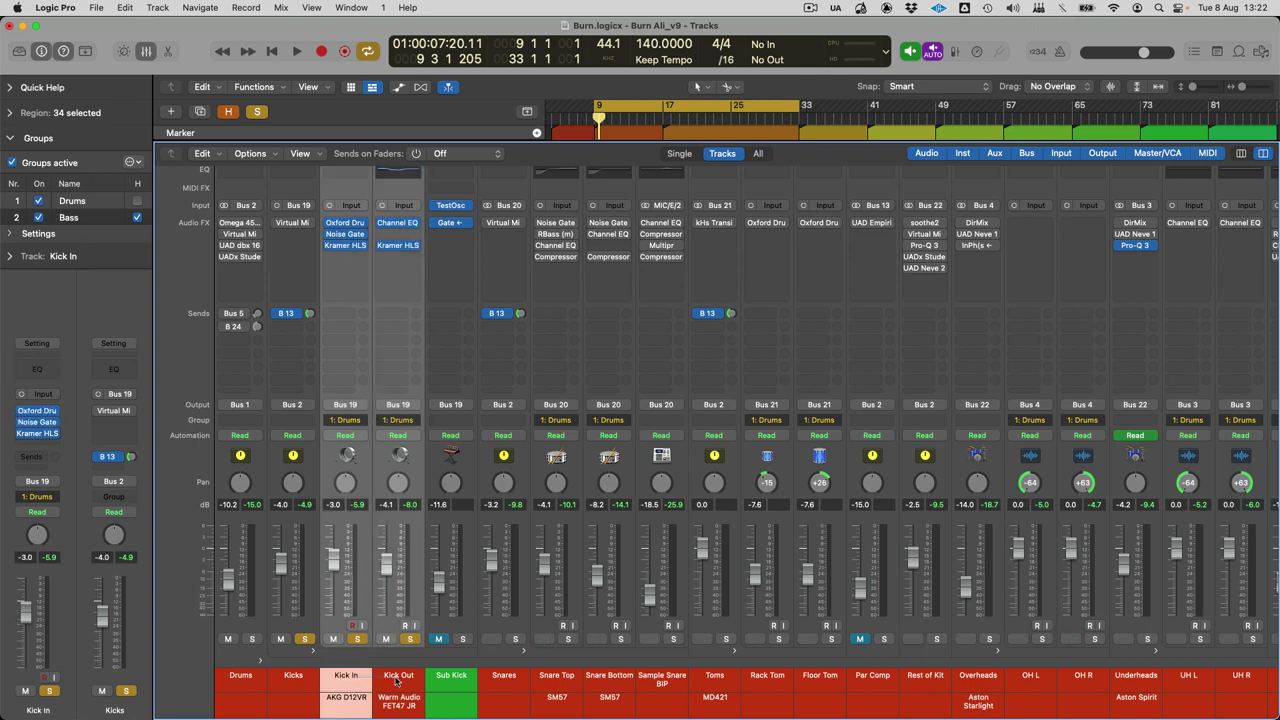
click(342, 688)
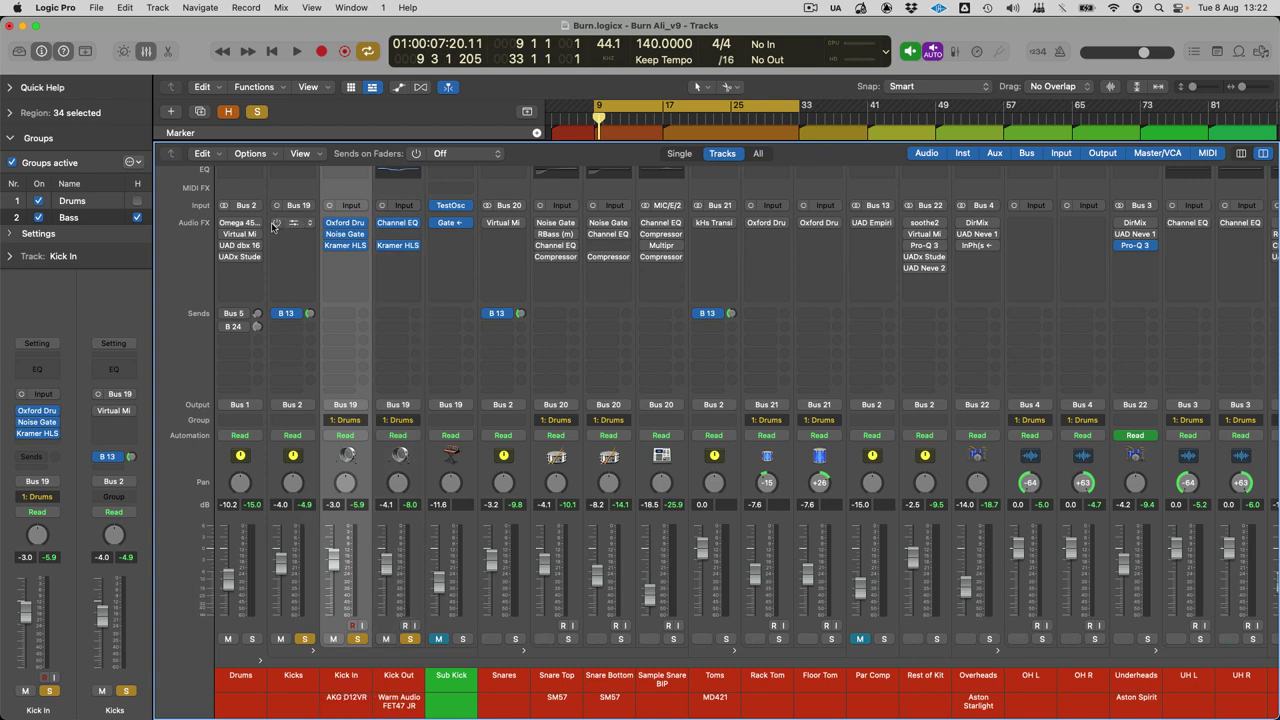
Step: Enable the Virtual Mix Rack on the Kicks bus, check its settings and play back the soloed kicks
click(296, 226)
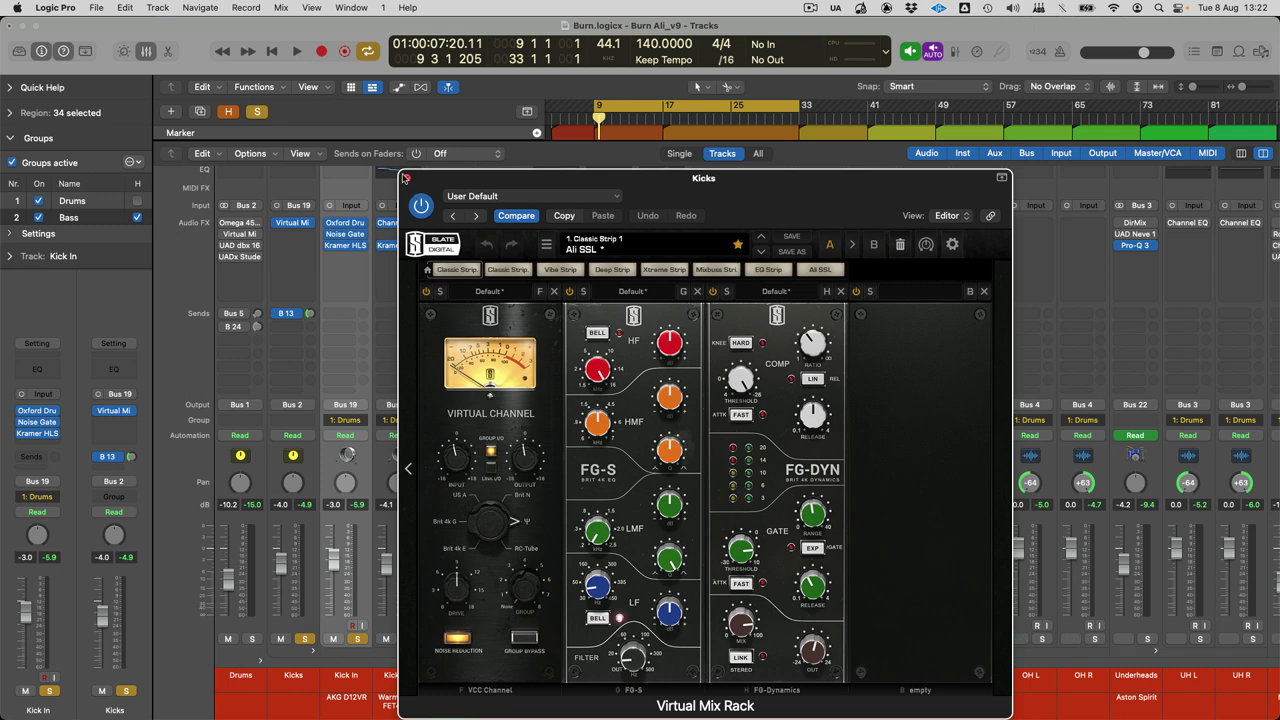
click(407, 177)
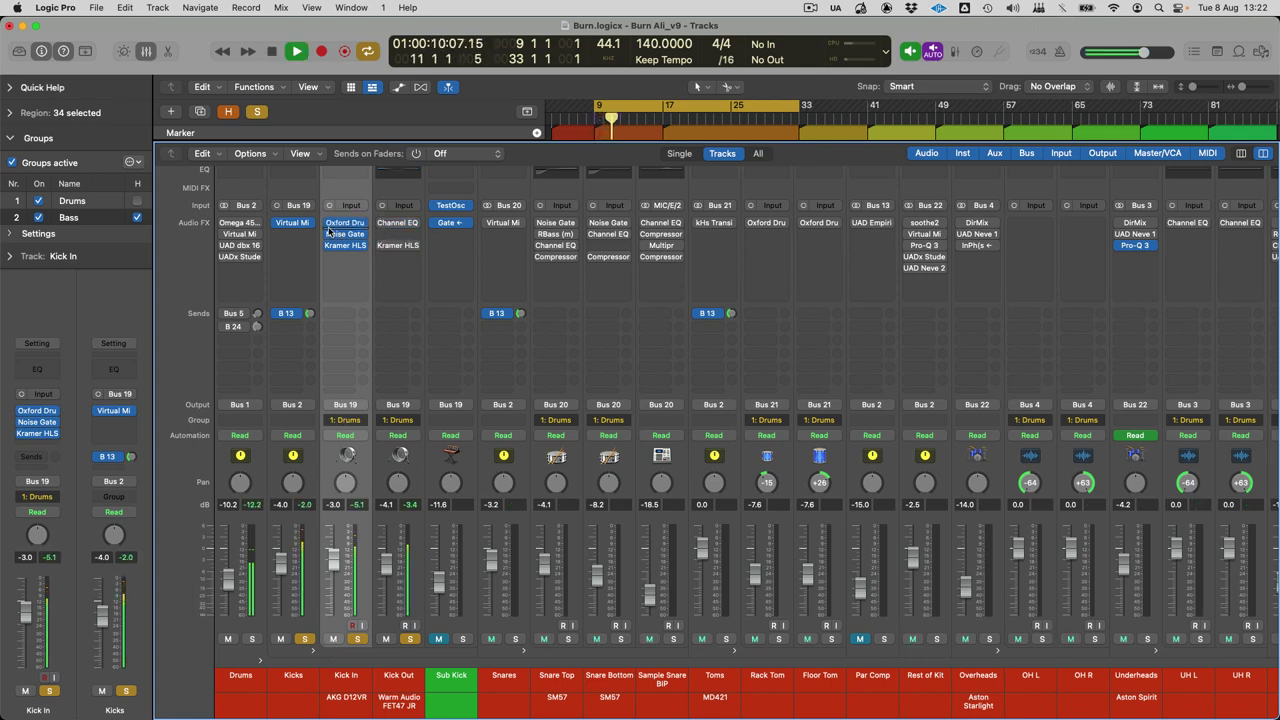
click(286, 221)
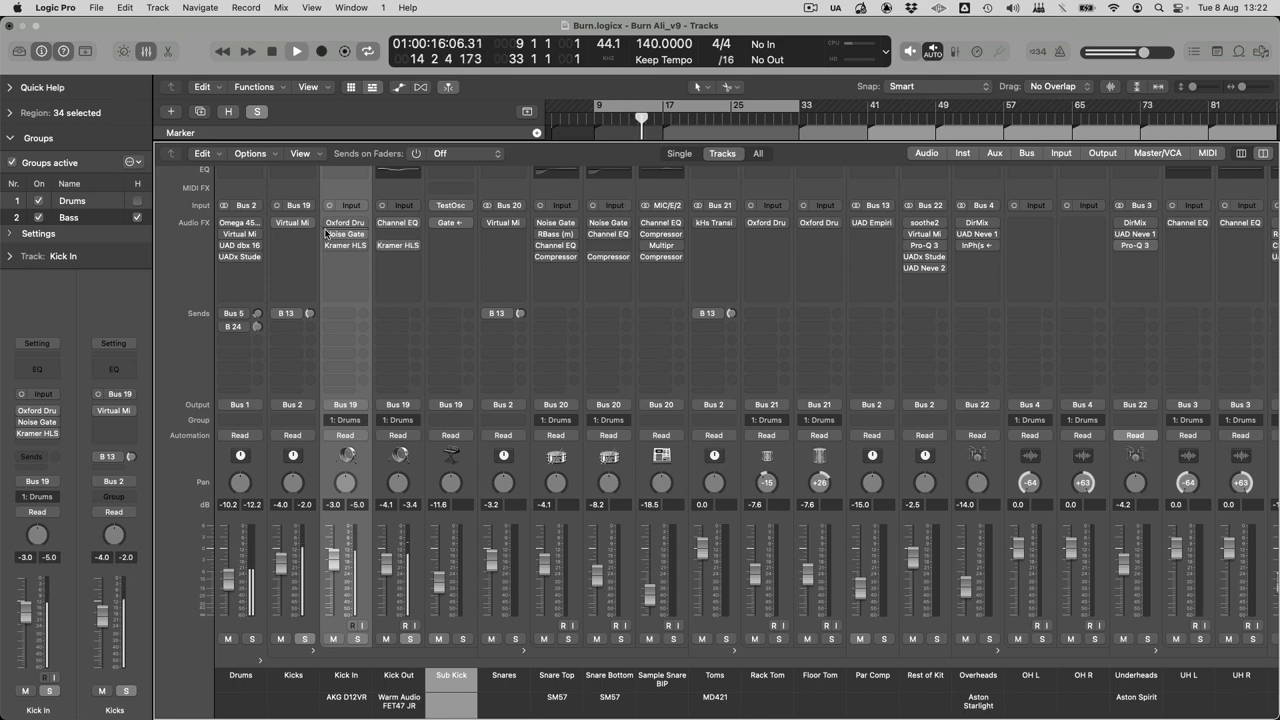
key(space)
Step: Solo the Sub Kick channel with the other kicks during playback, examine its Test Oscillator settings and stop playback
click(457, 685)
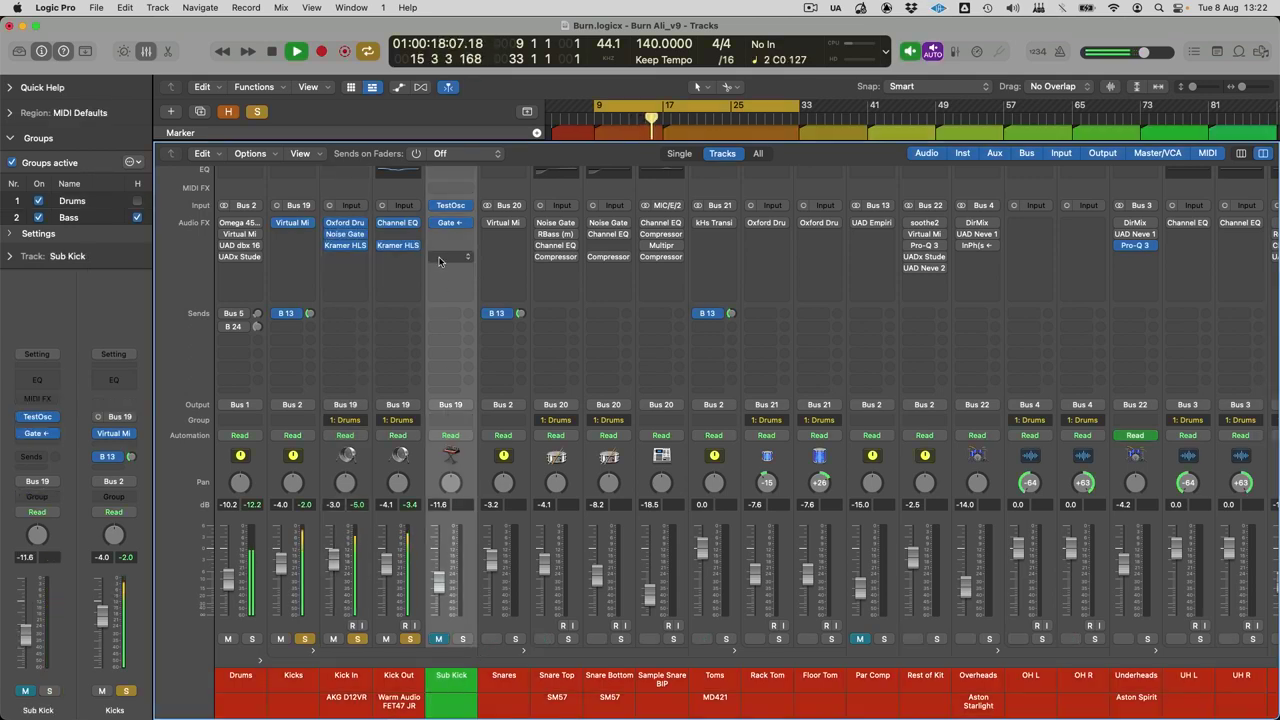
key(Up)
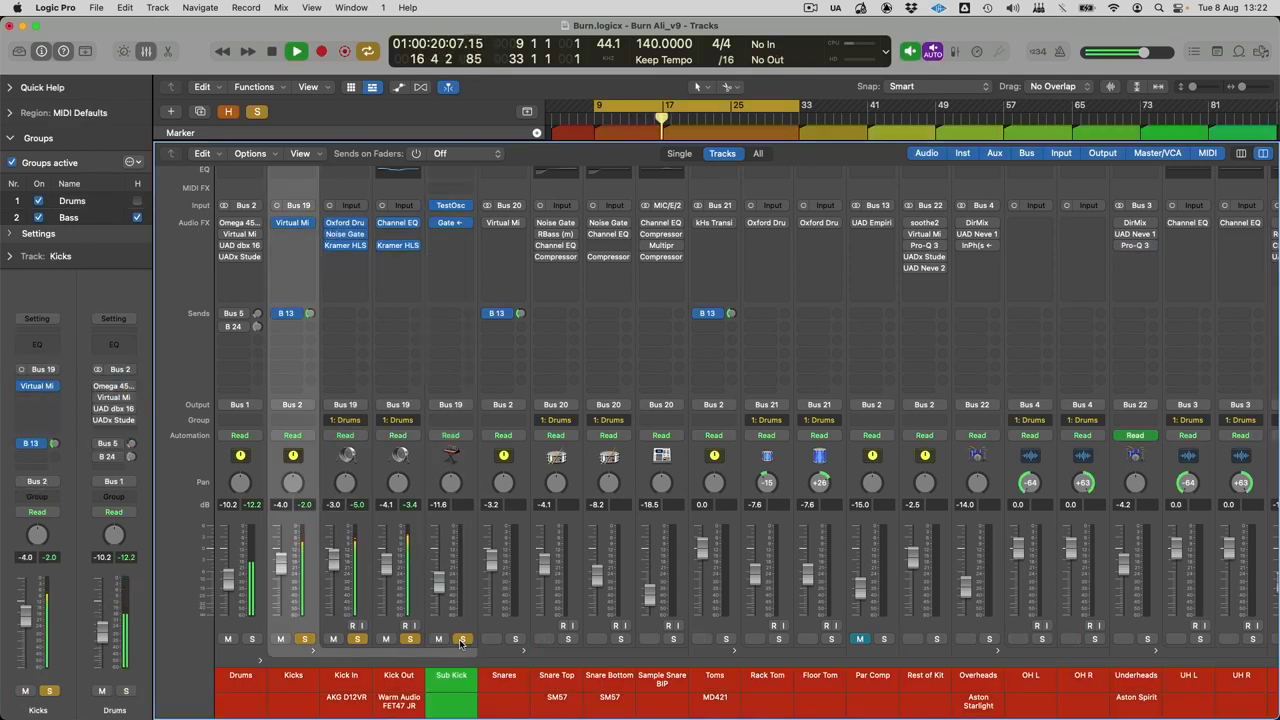
click(451, 207)
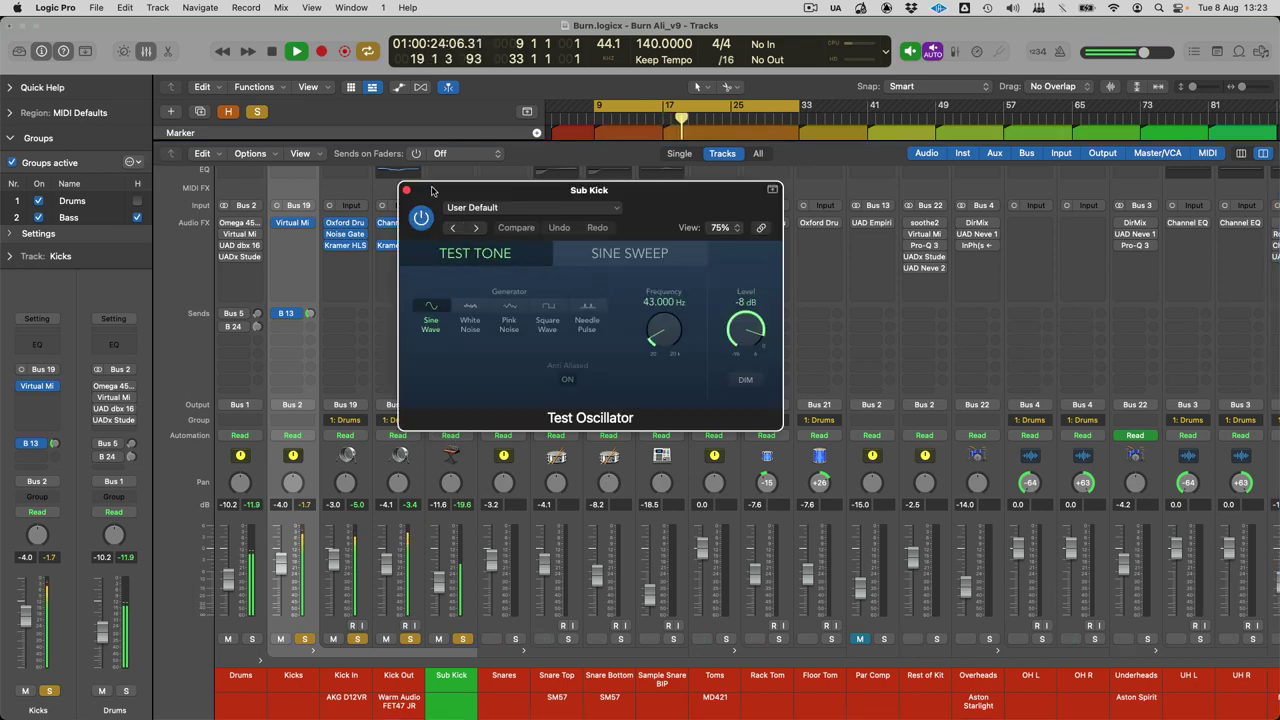
drag(490, 190, 622, 190)
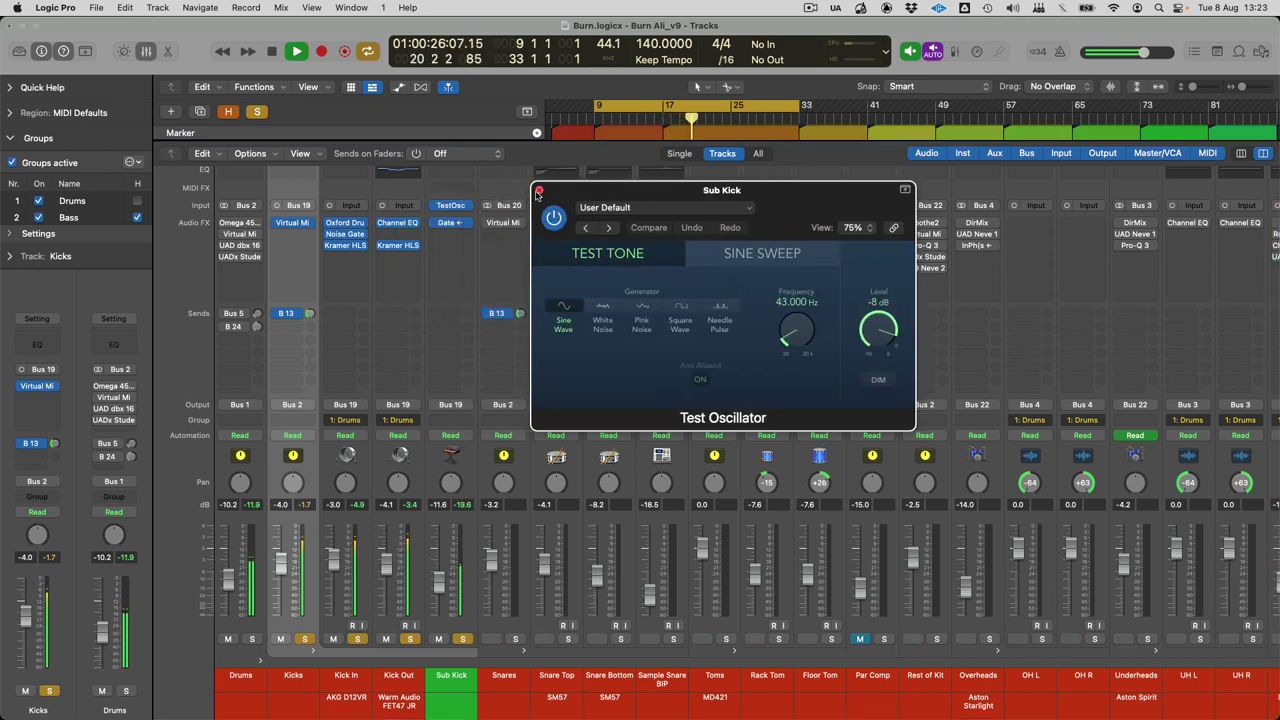
click(539, 190)
key(space)
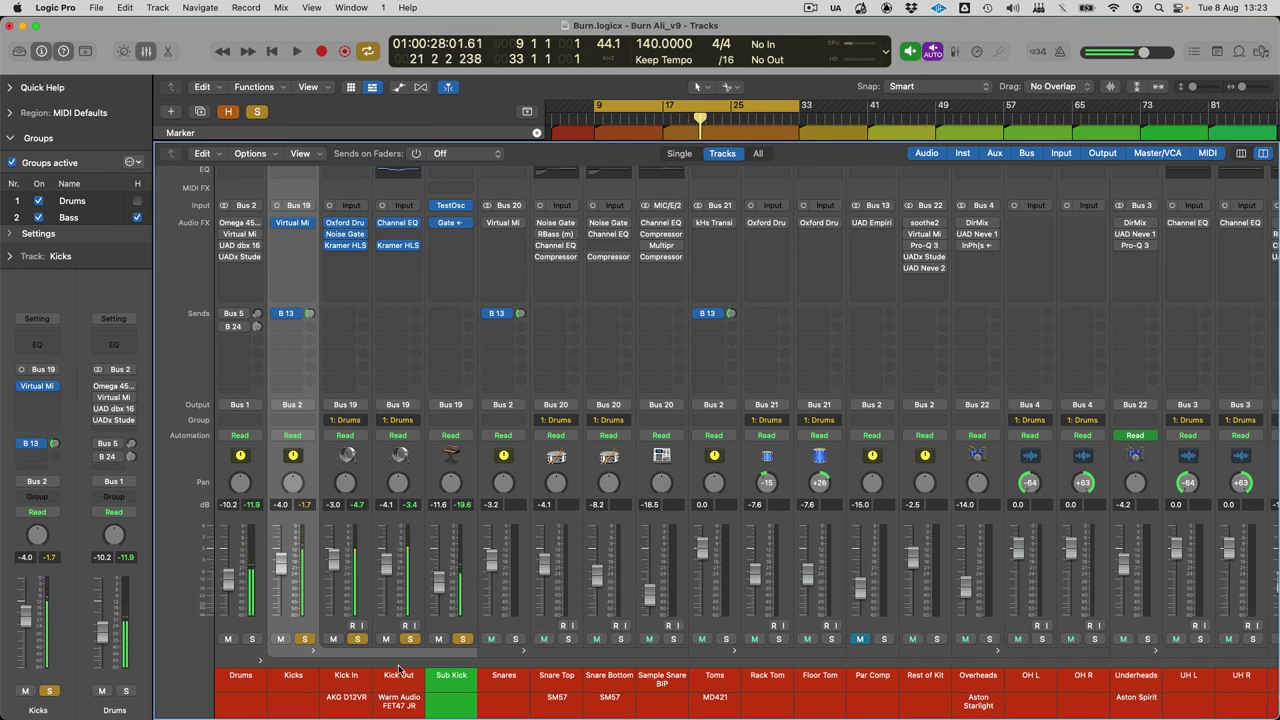
Step: Solo Snare Top in place of the kick channels, enable its Noise Gate and check the gate's settings
alt+click(515, 638)
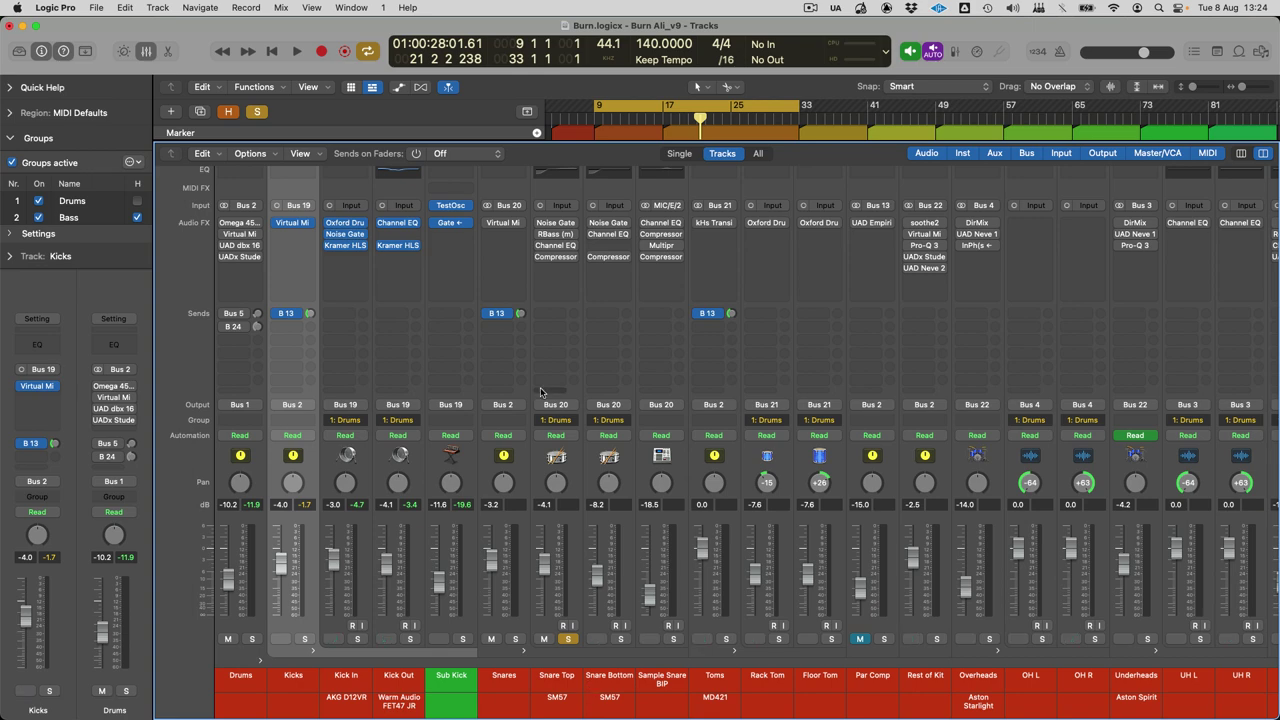
click(557, 225)
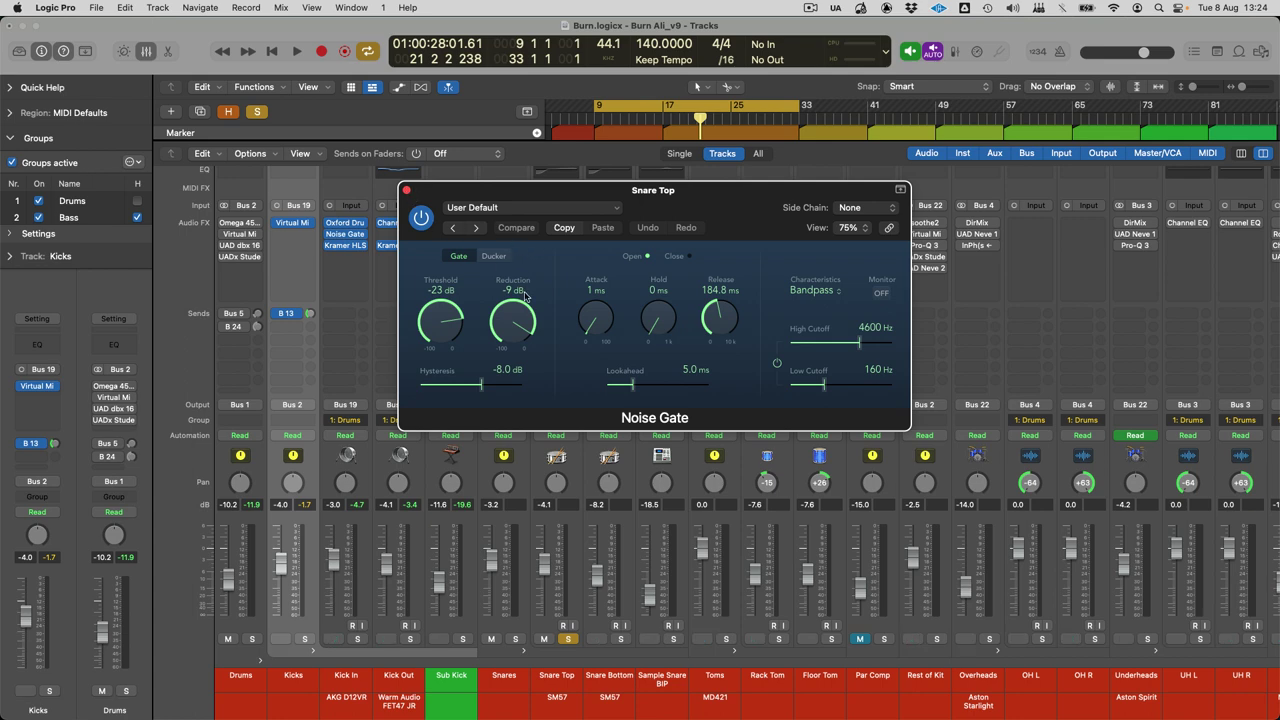
click(408, 189)
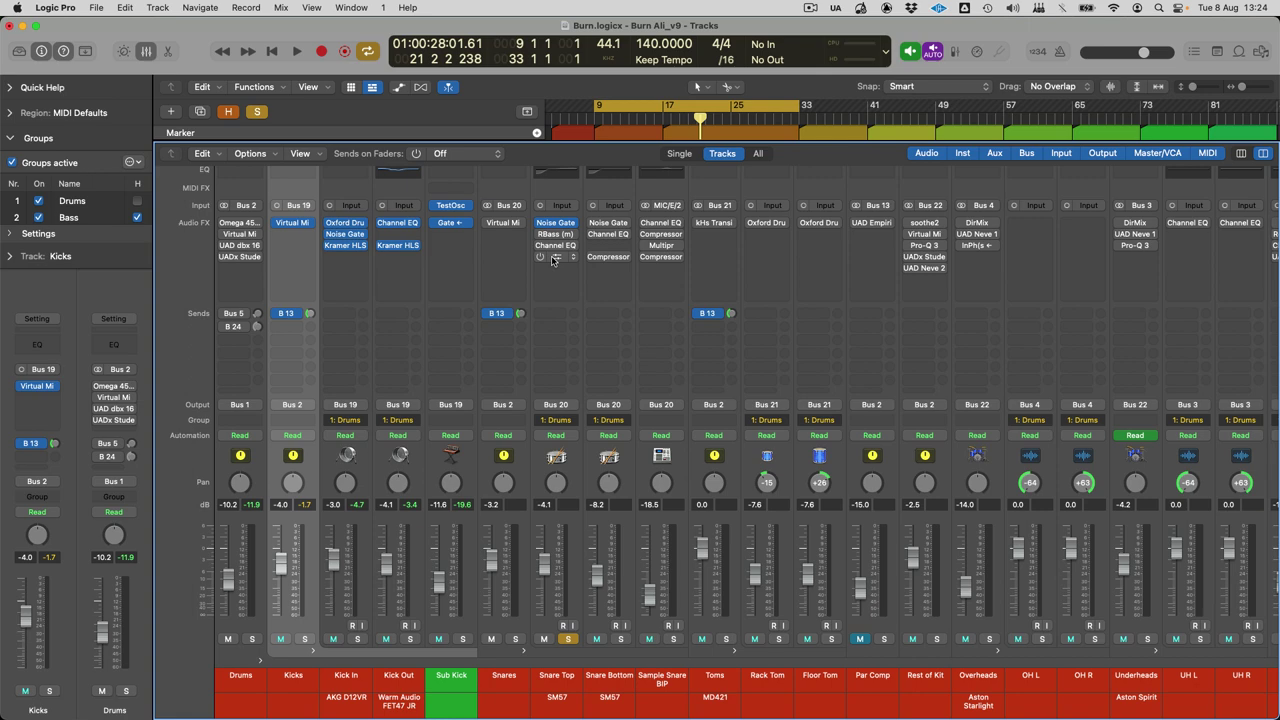
Step: Play back the soloed Snare Top, enable its RBass plug-in, check the settings and stop playback
key(space)
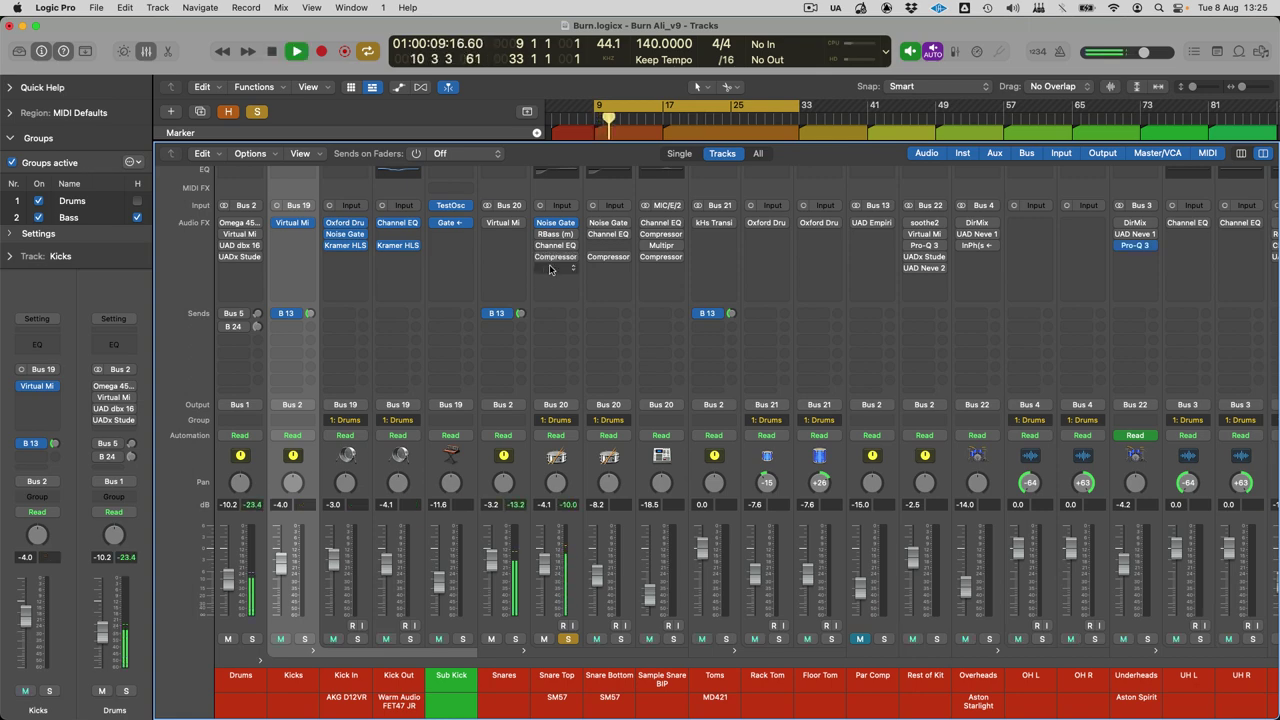
click(549, 238)
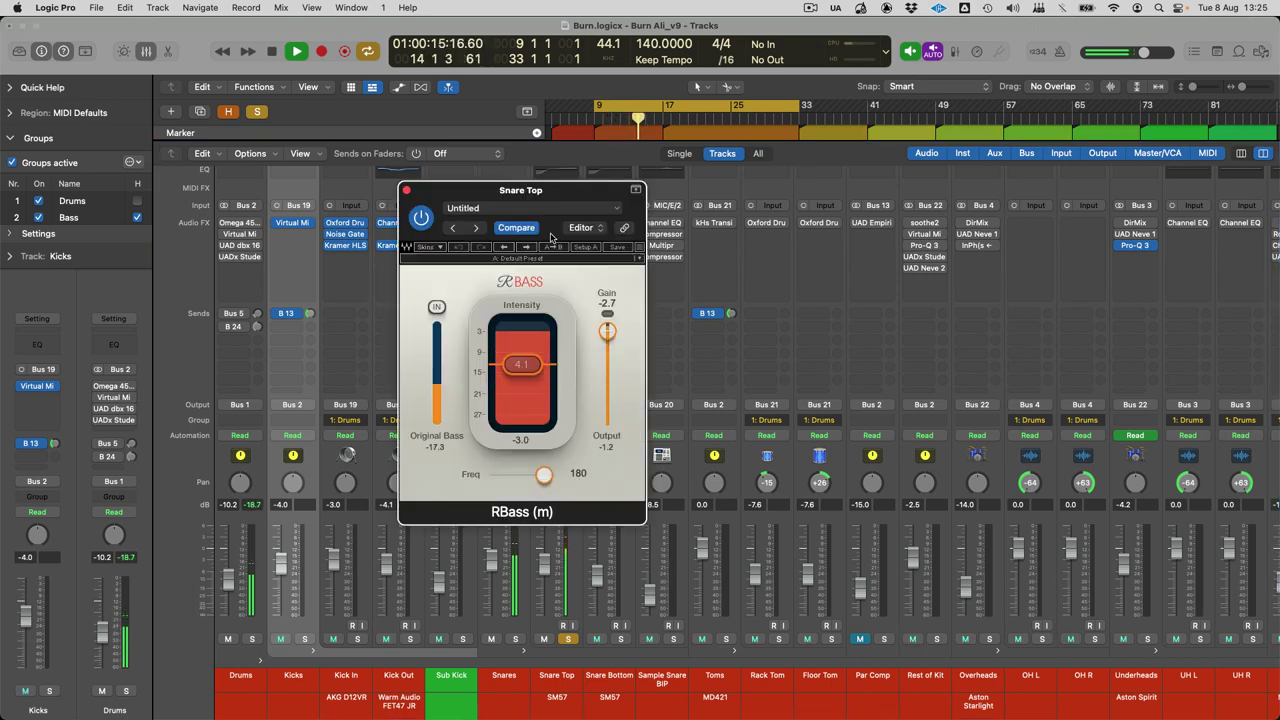
key(super+w)
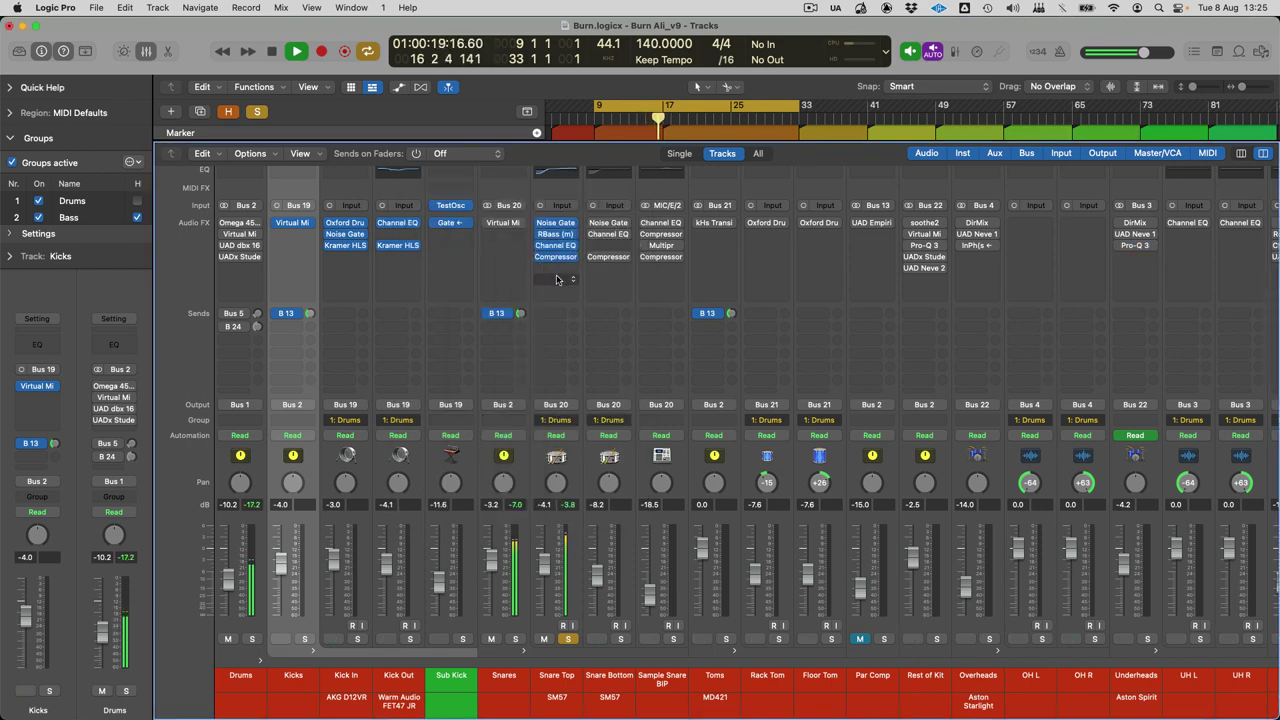
key(space)
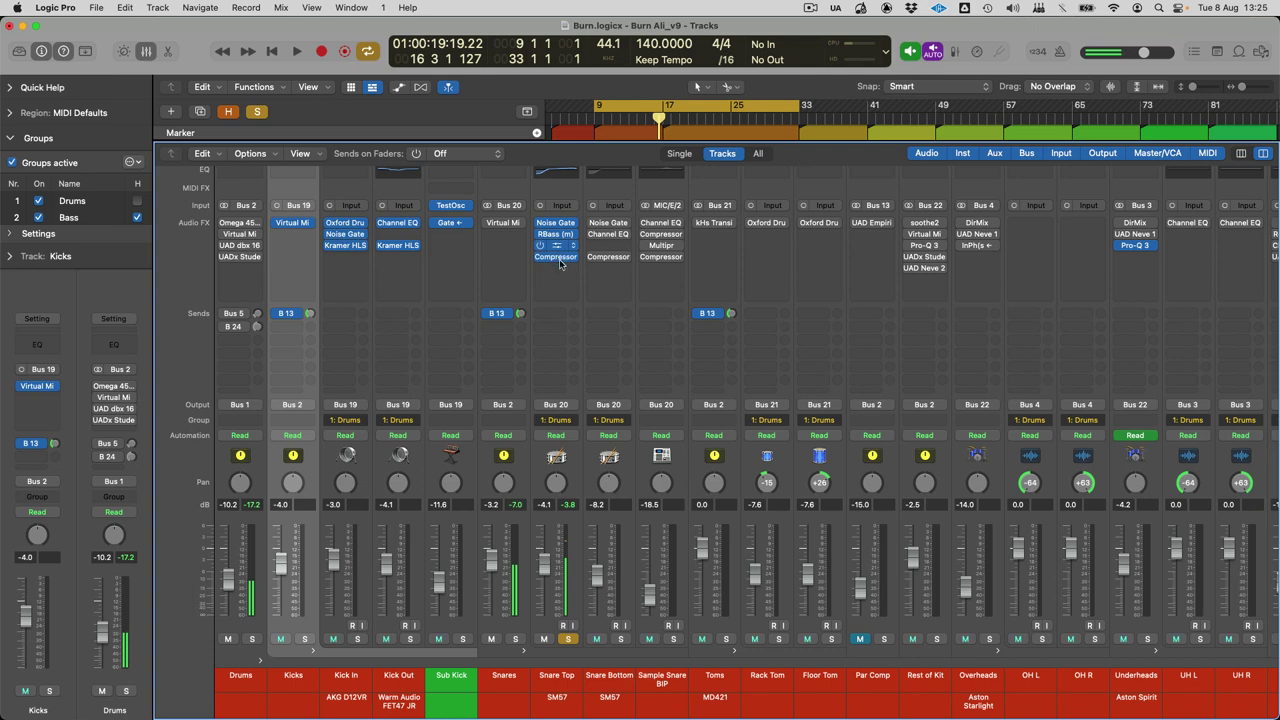
Step: Examine the Channel EQ and Compressor settings on the Snare Top channel and close both plug-ins
click(557, 247)
click(408, 190)
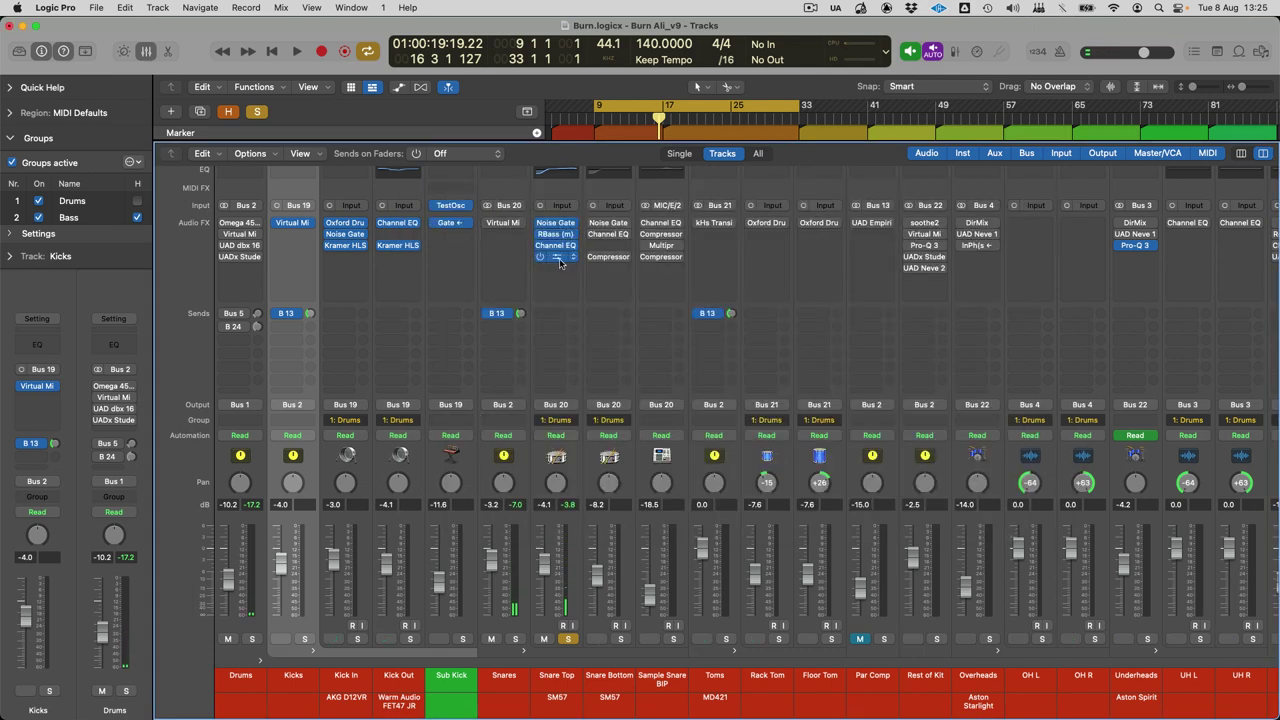
click(571, 258)
drag(590, 196, 593, 169)
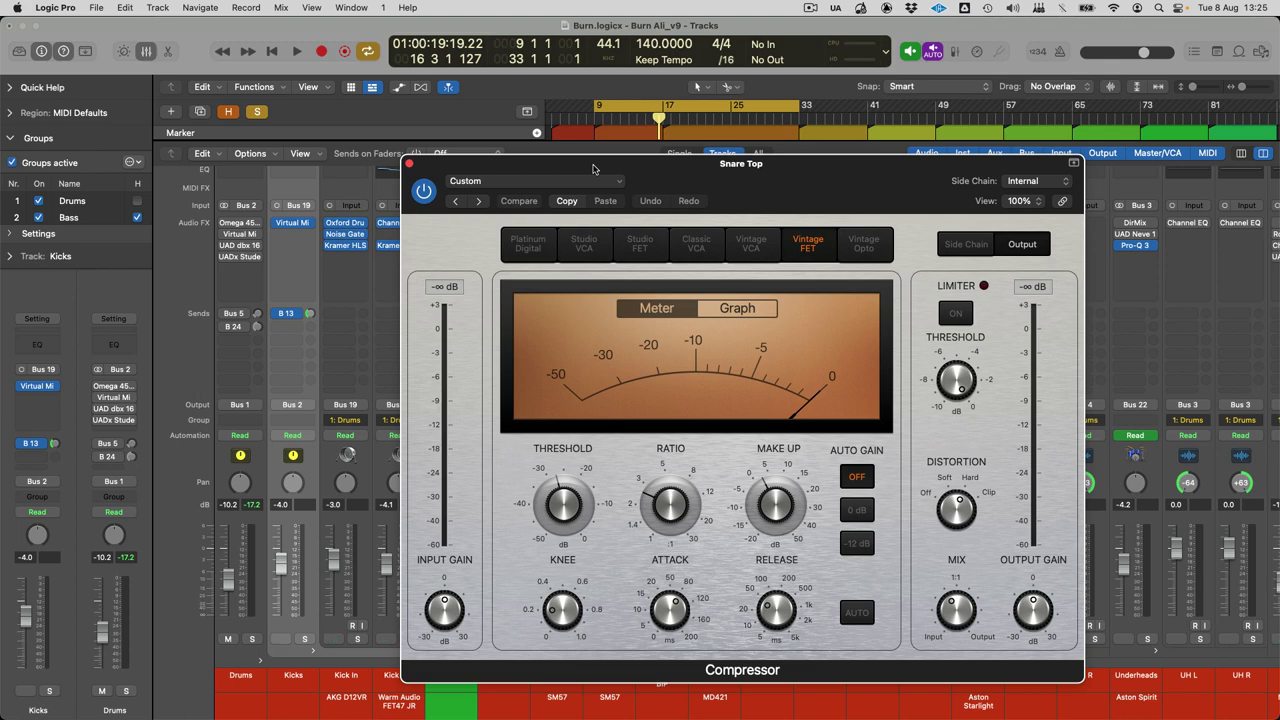
drag(593, 168, 530, 122)
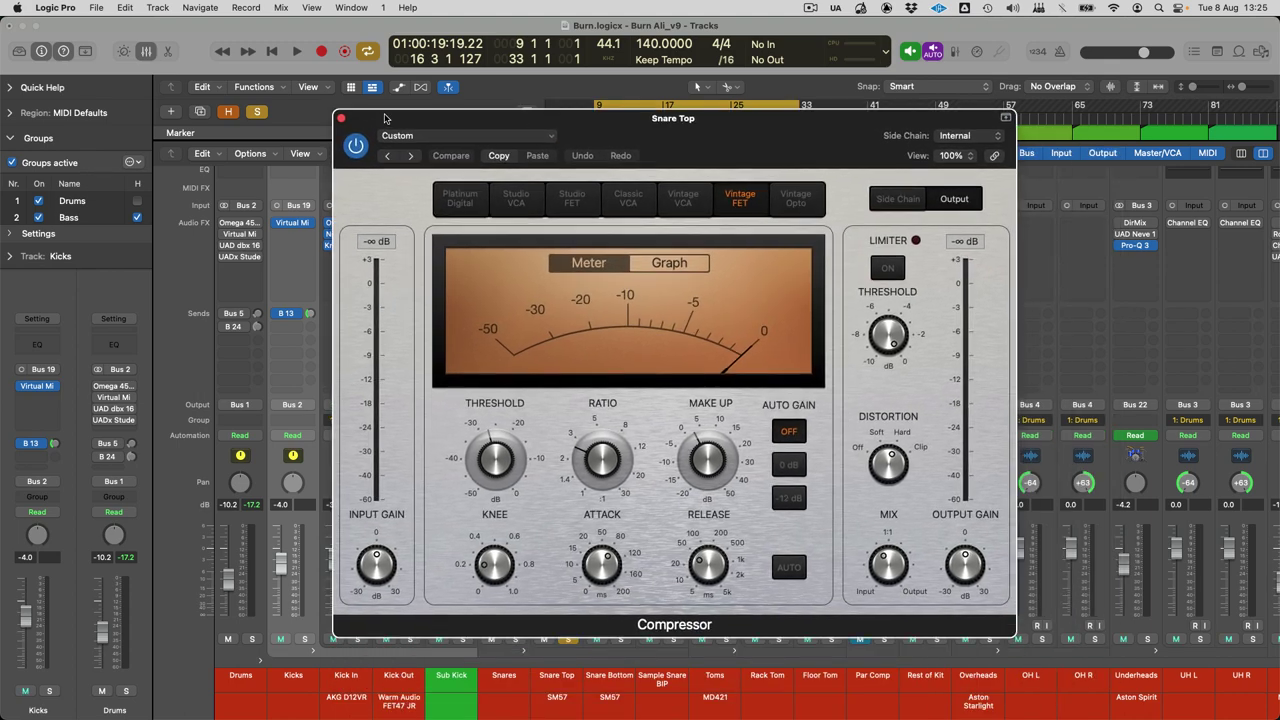
click(342, 118)
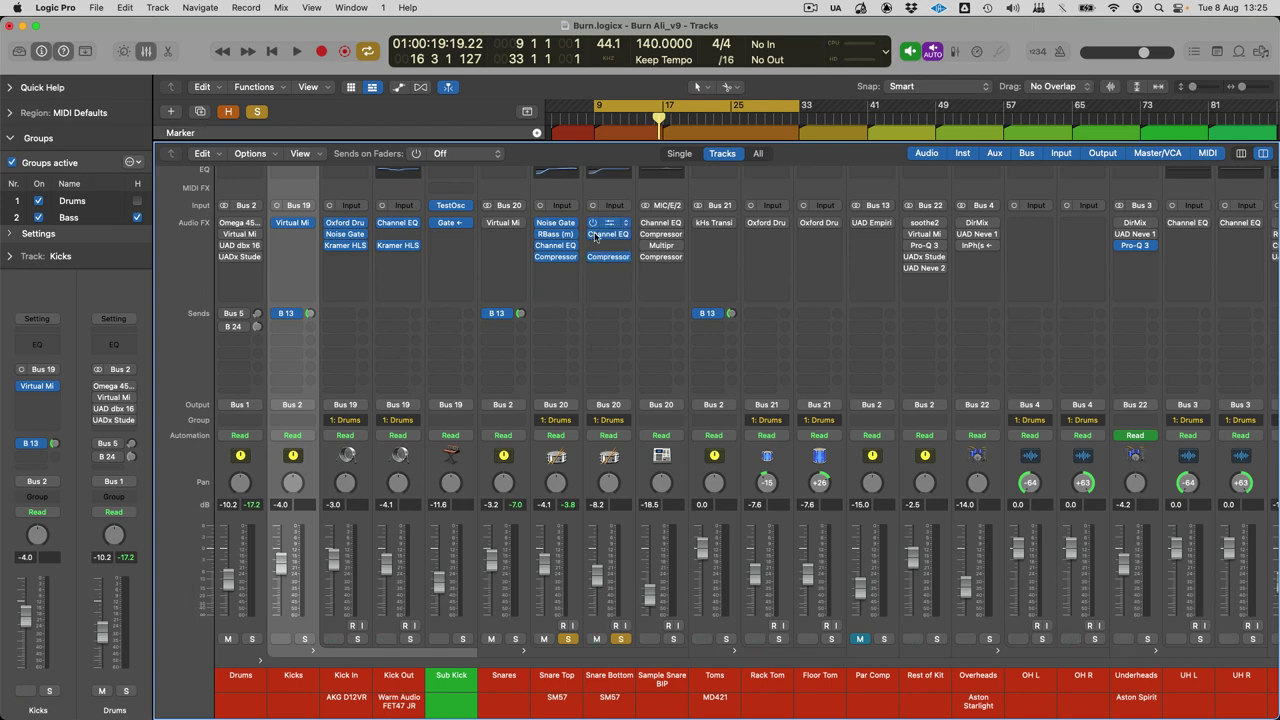
Step: Select the Snare Top and Snare Bottom channel strips to compare them, ending on Snare Bottom
click(610, 676)
click(560, 680)
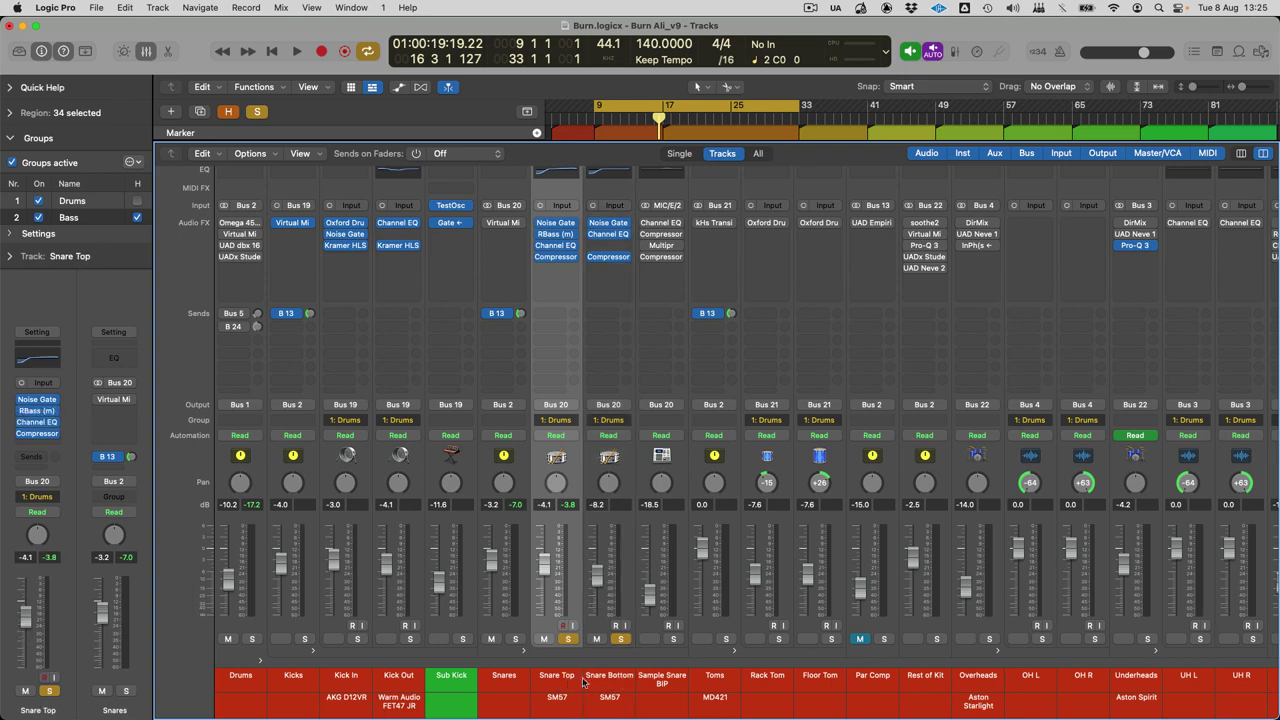
click(609, 682)
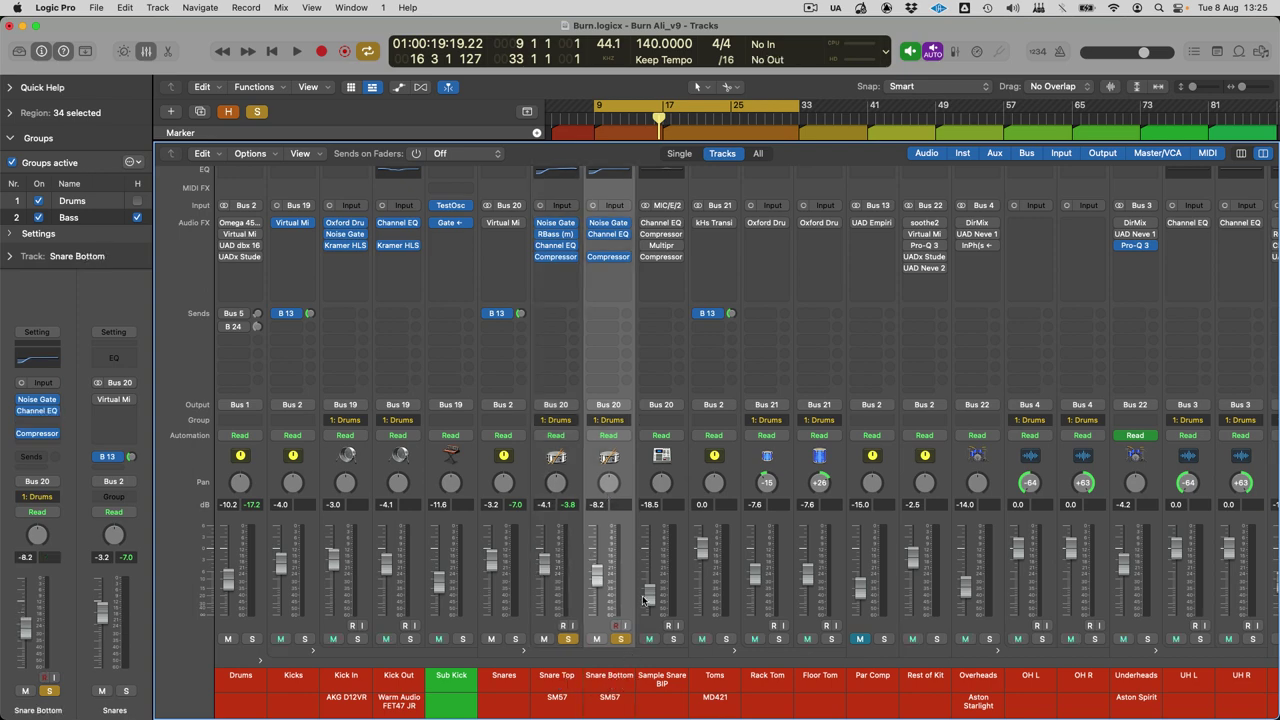
Step: Solo Sample Snare BIP in place of the other snare channels and show its region enlarged in the tracks area
click(681, 650)
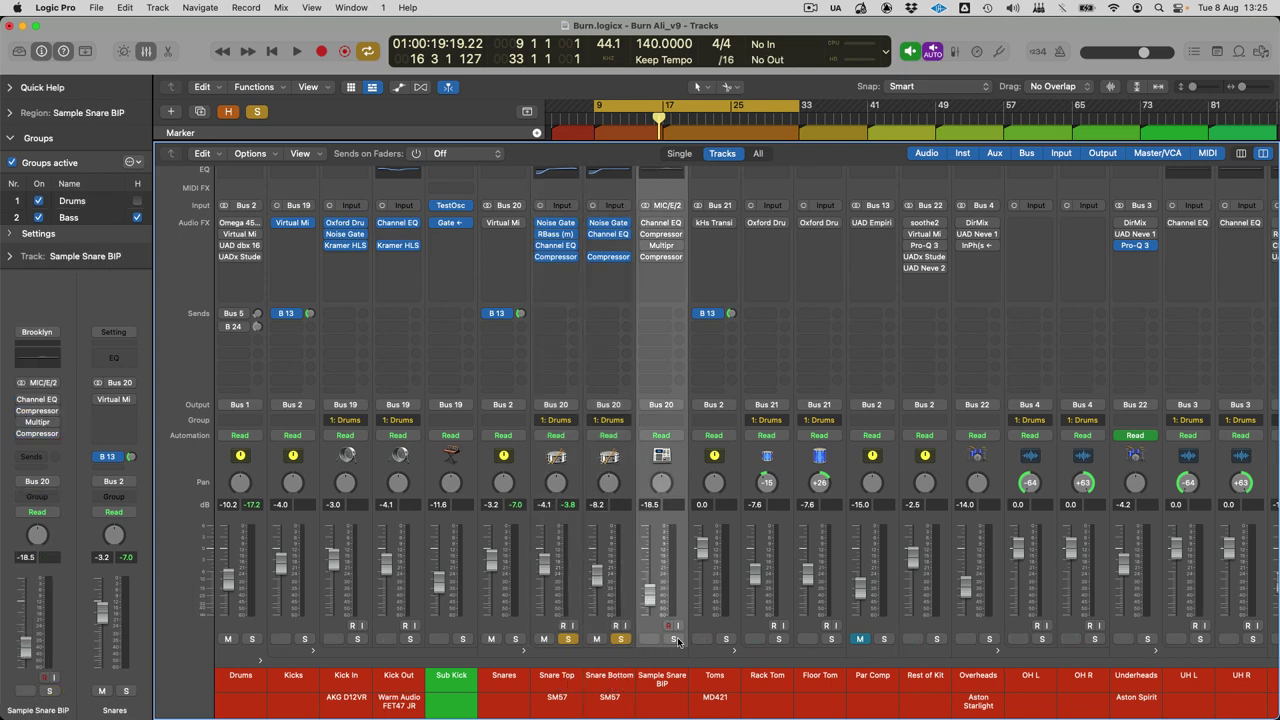
click(675, 640)
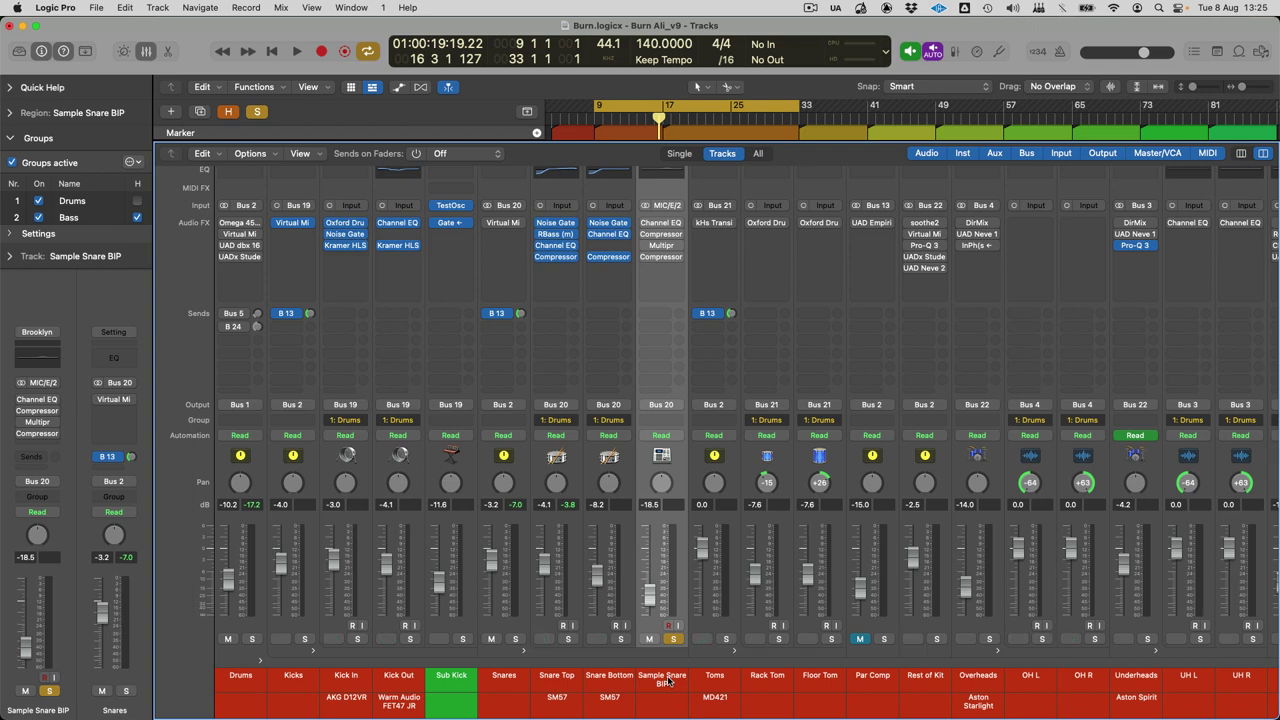
key(x)
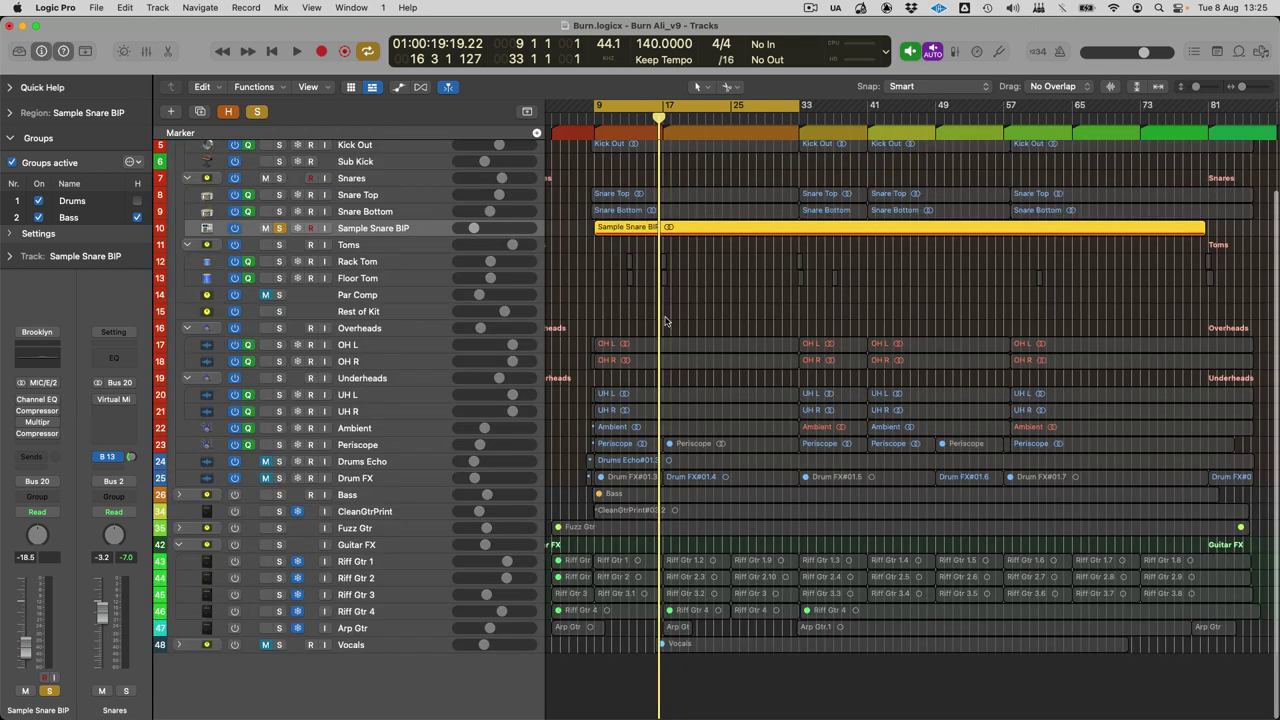
key(super+Down)
key(super+Down)
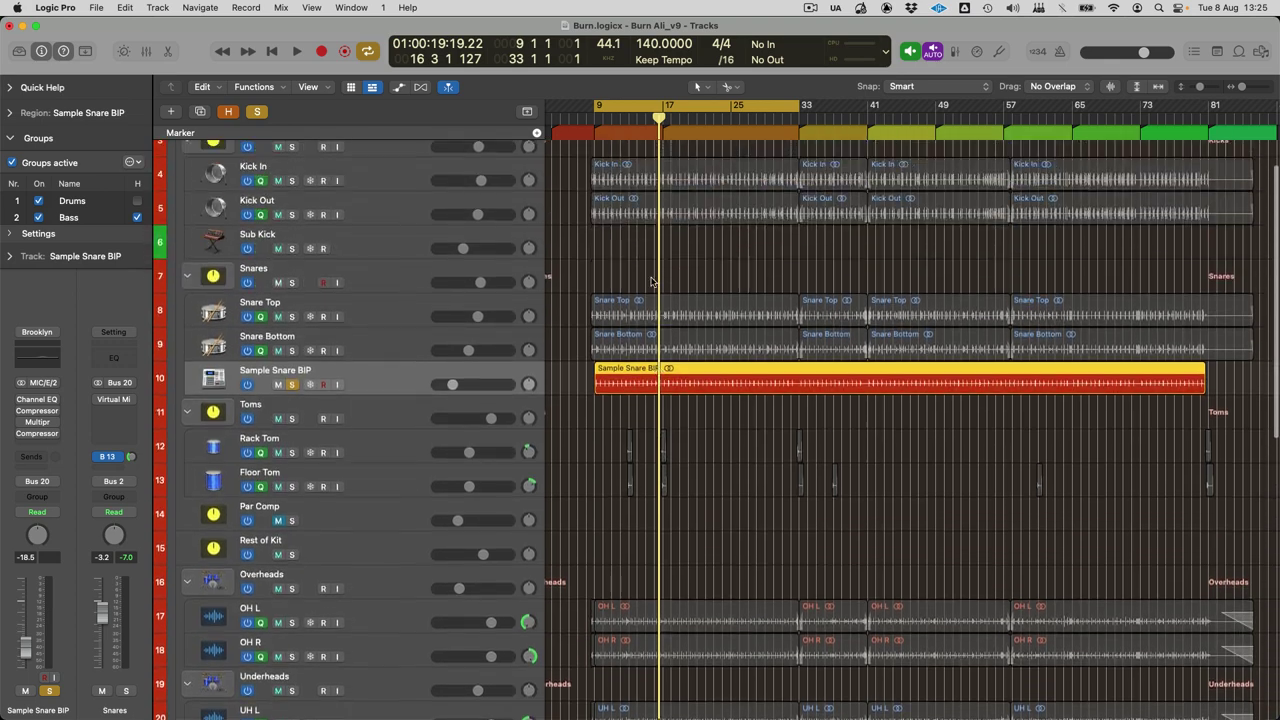
Step: Select the first Snare Top region, look at the Replace or Double Drum Track command, and return to the mixer
click(646, 306)
click(152, 6)
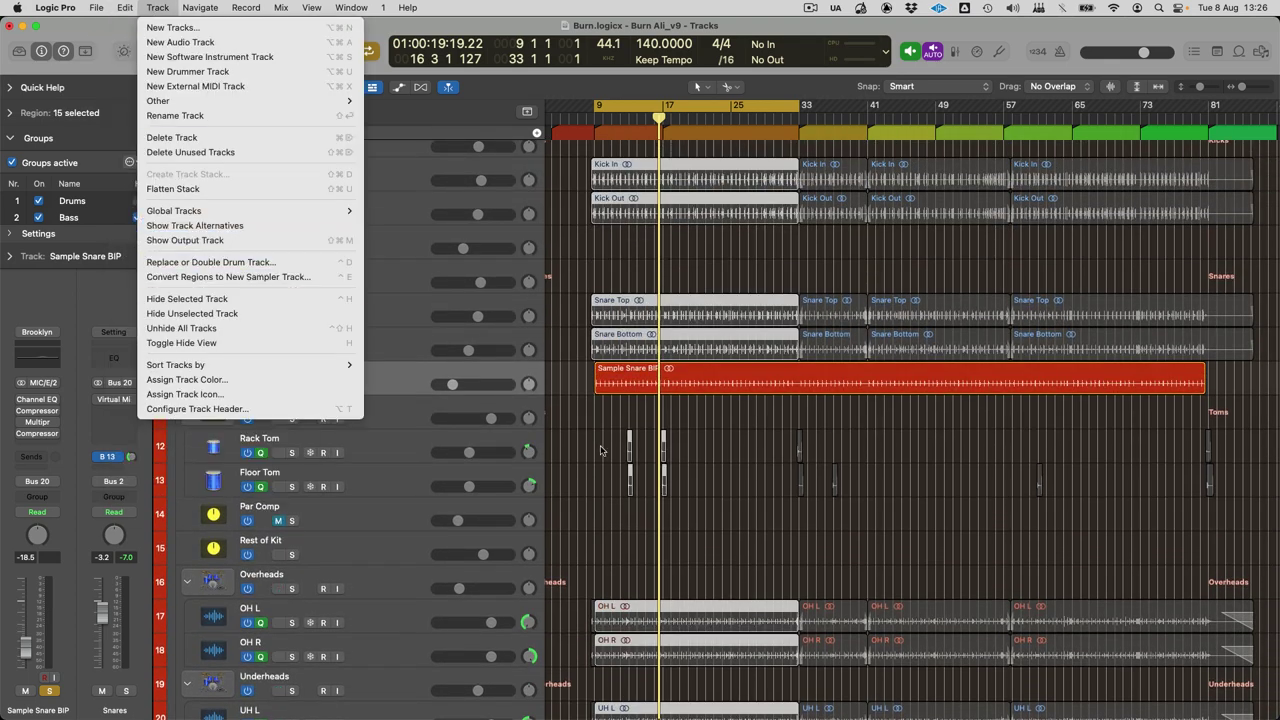
click(704, 525)
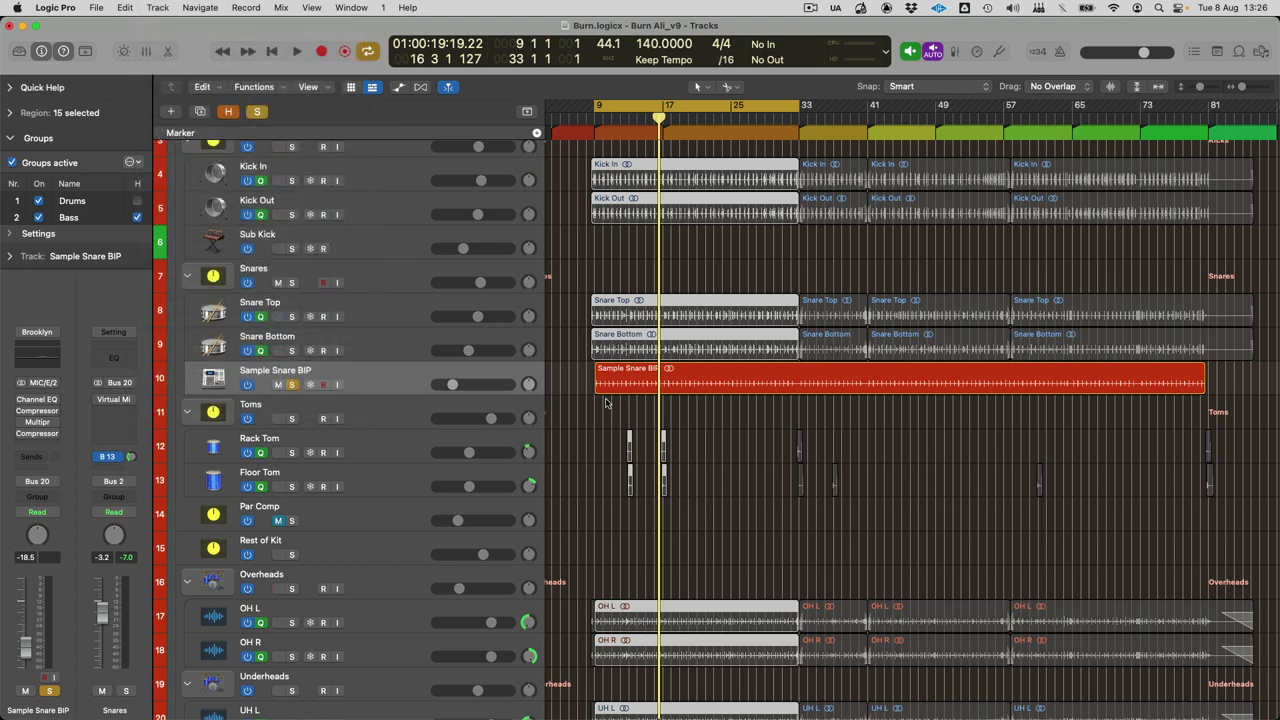
key(x)
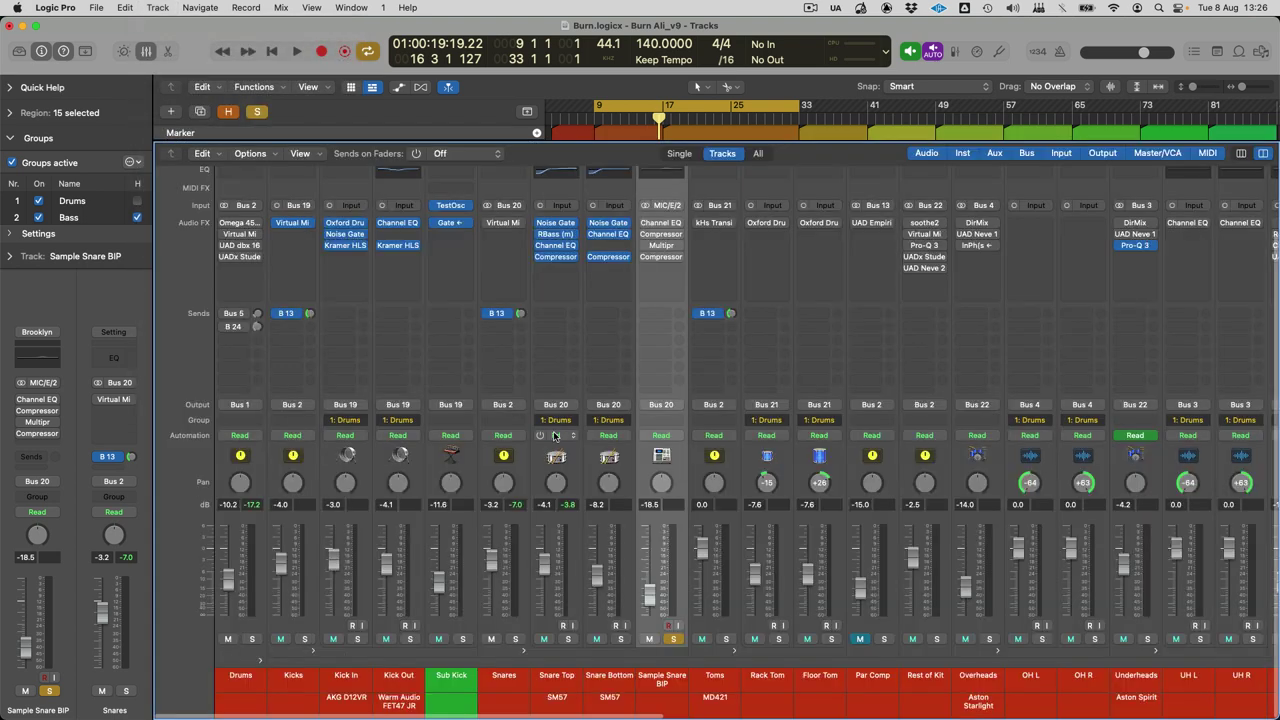
Step: Play back the soloed Sample Snare BIP, enable all four of its plug-ins and check the last Compressor's settings
key(space)
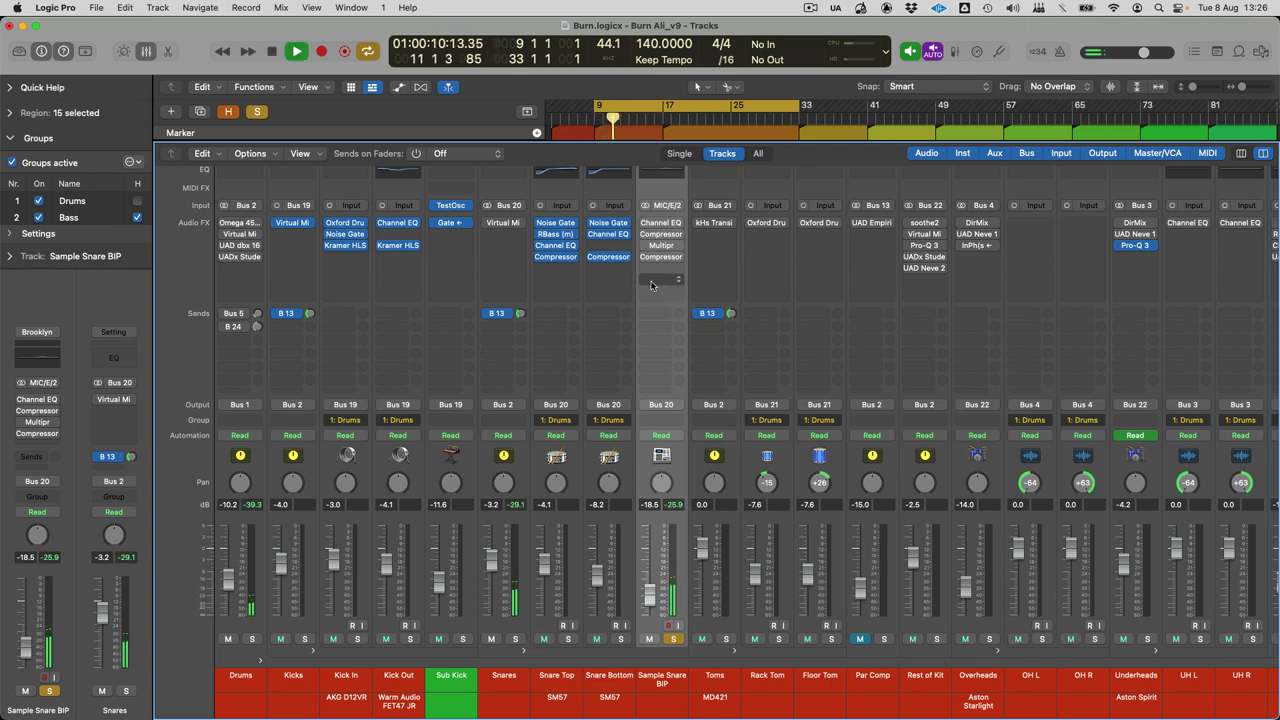
alt+click(645, 222)
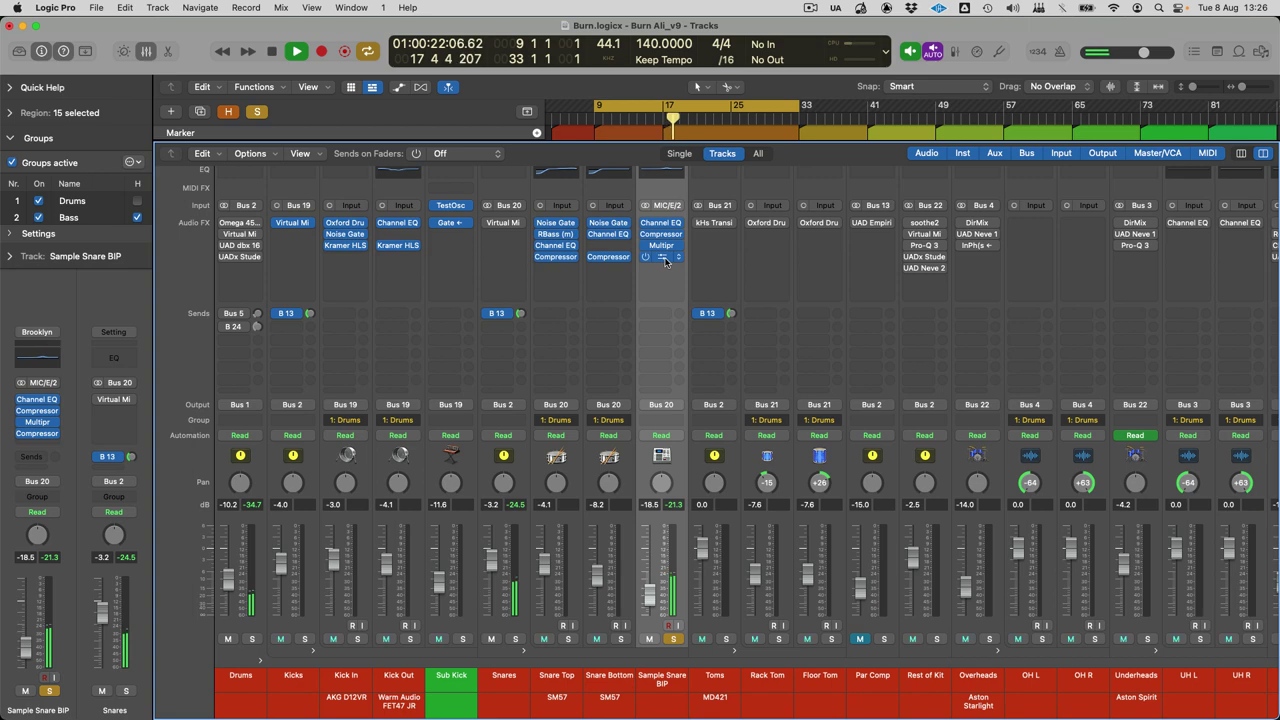
click(668, 256)
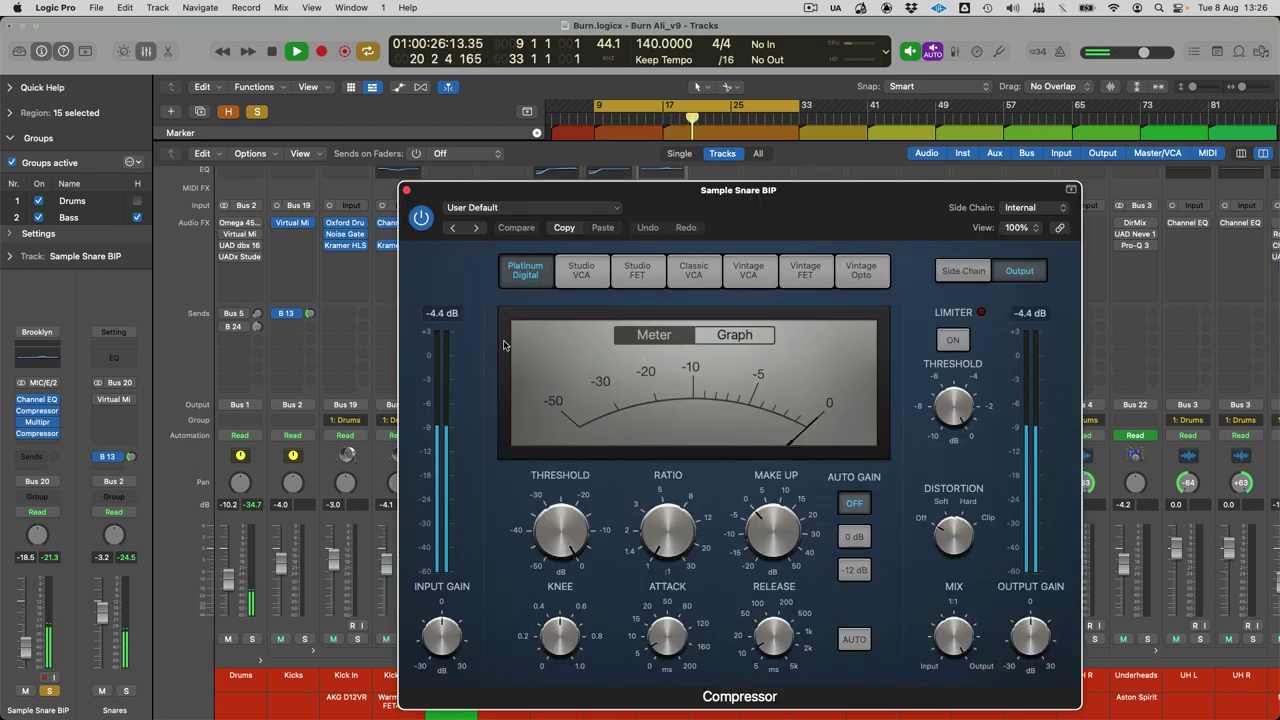
click(406, 190)
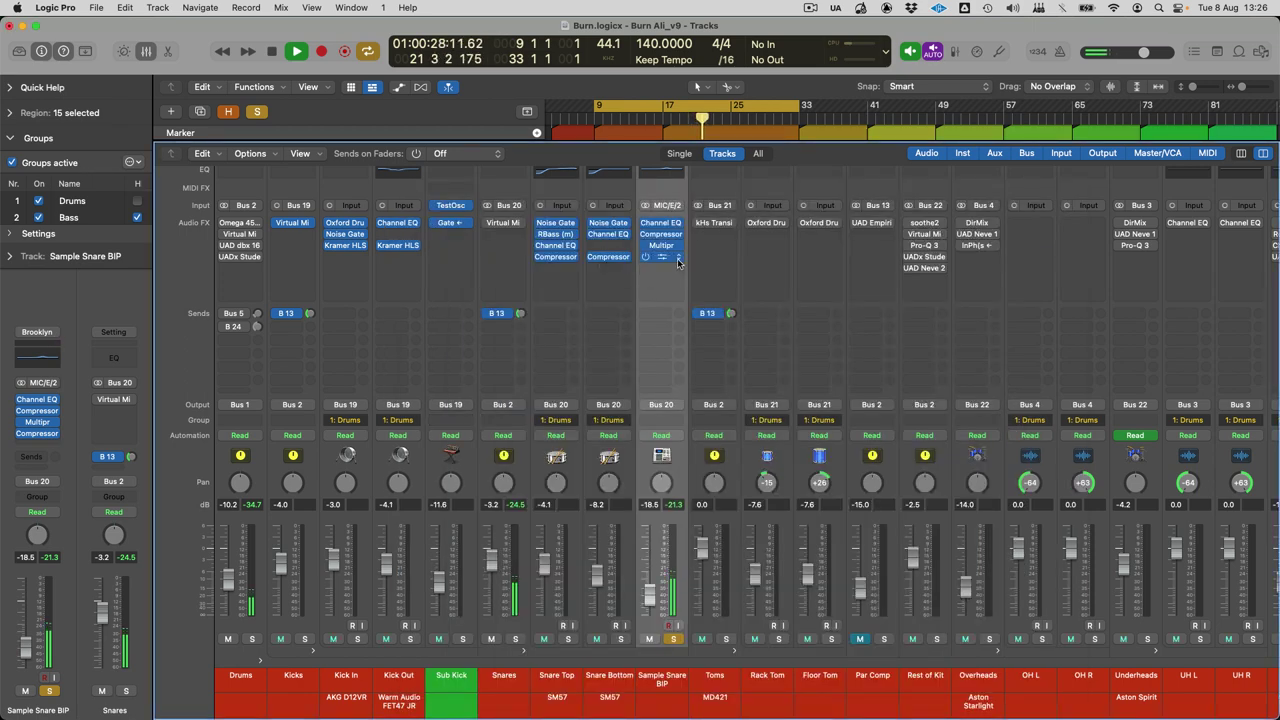
Step: Remove the last Compressor from the Sample Snare BIP channel and stop playback
click(668, 256)
click(692, 279)
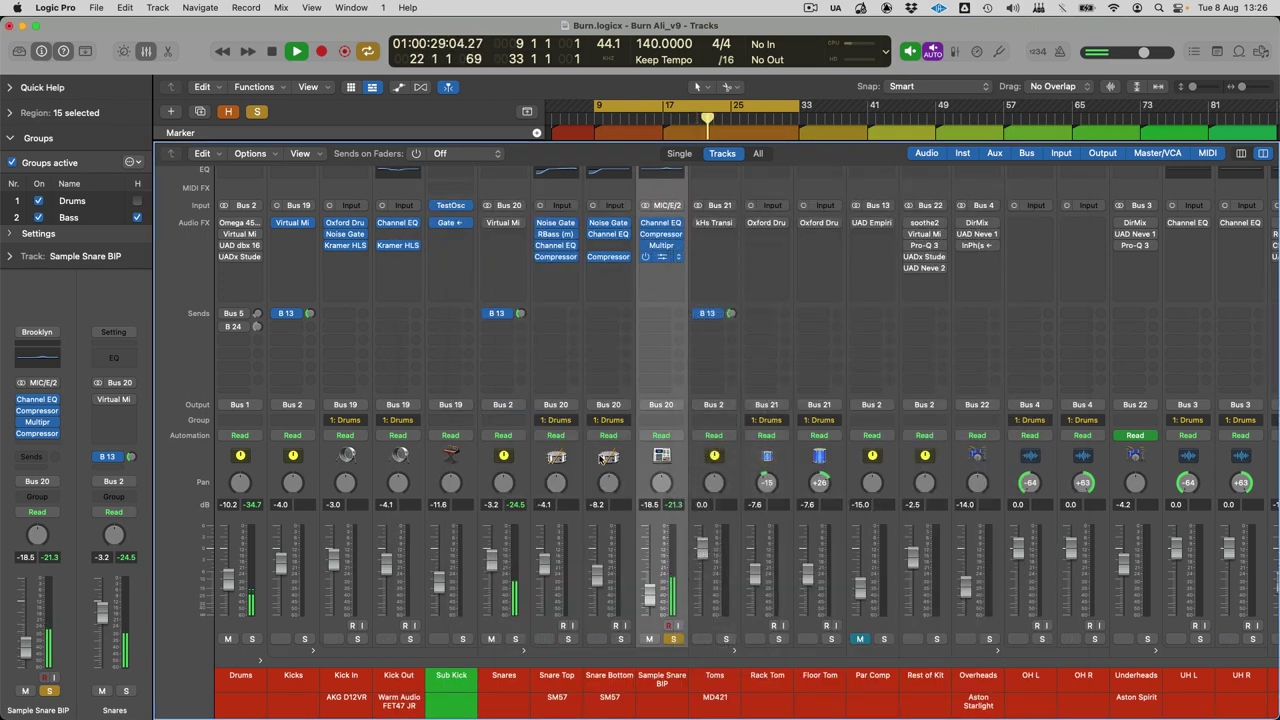
key(space)
Step: Play back Snare Top and Snare Bottom soloed without the sample, and add Sample Snare BIP to the solo during playback
drag(565, 638, 620, 638)
click(675, 639)
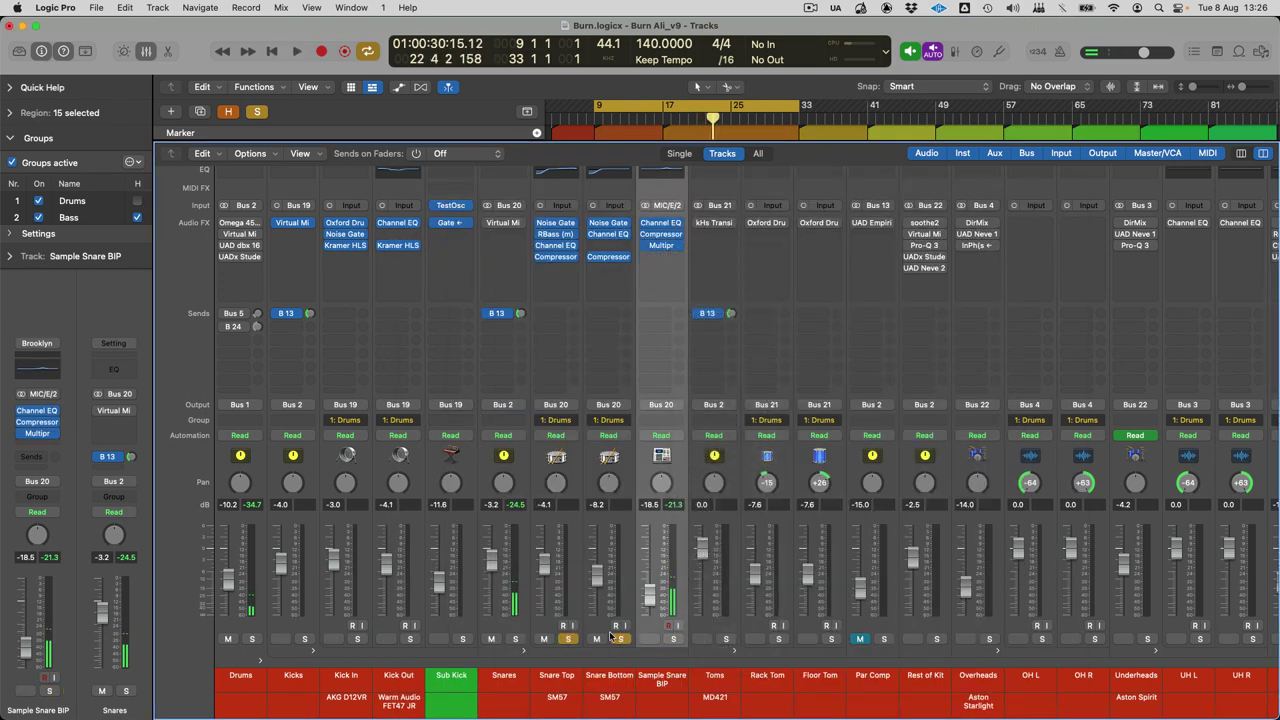
key(space)
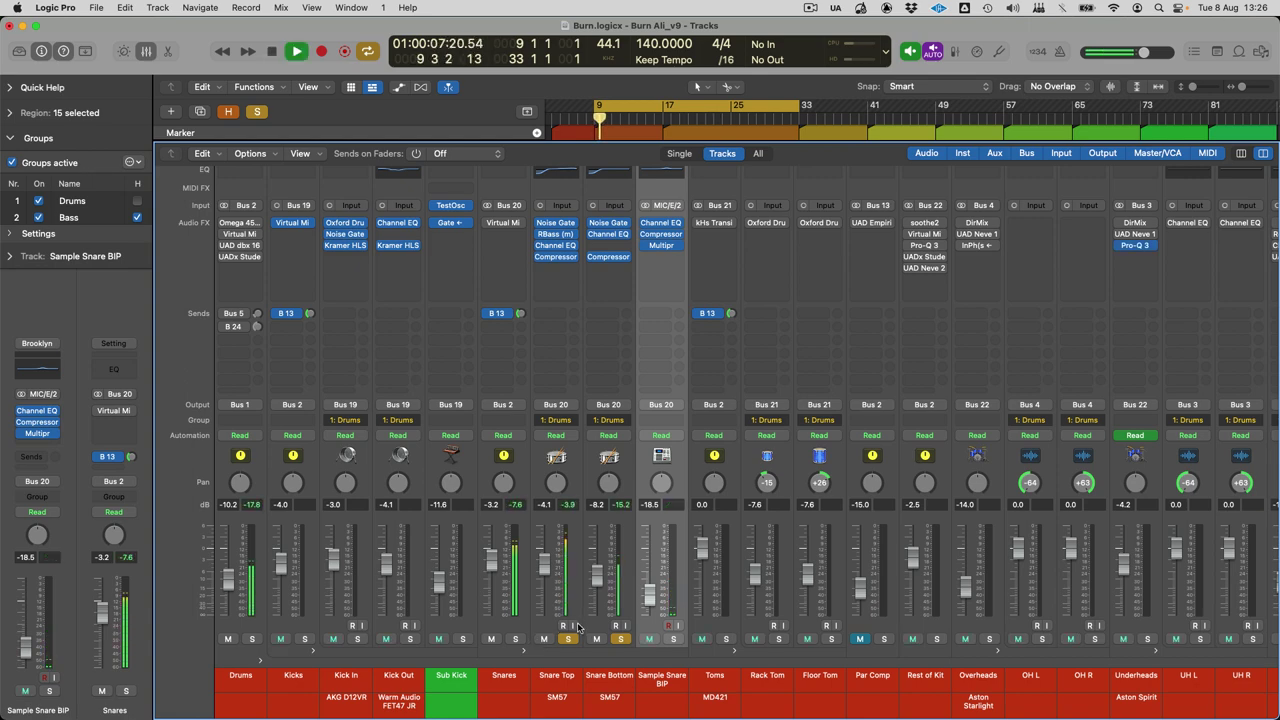
click(674, 639)
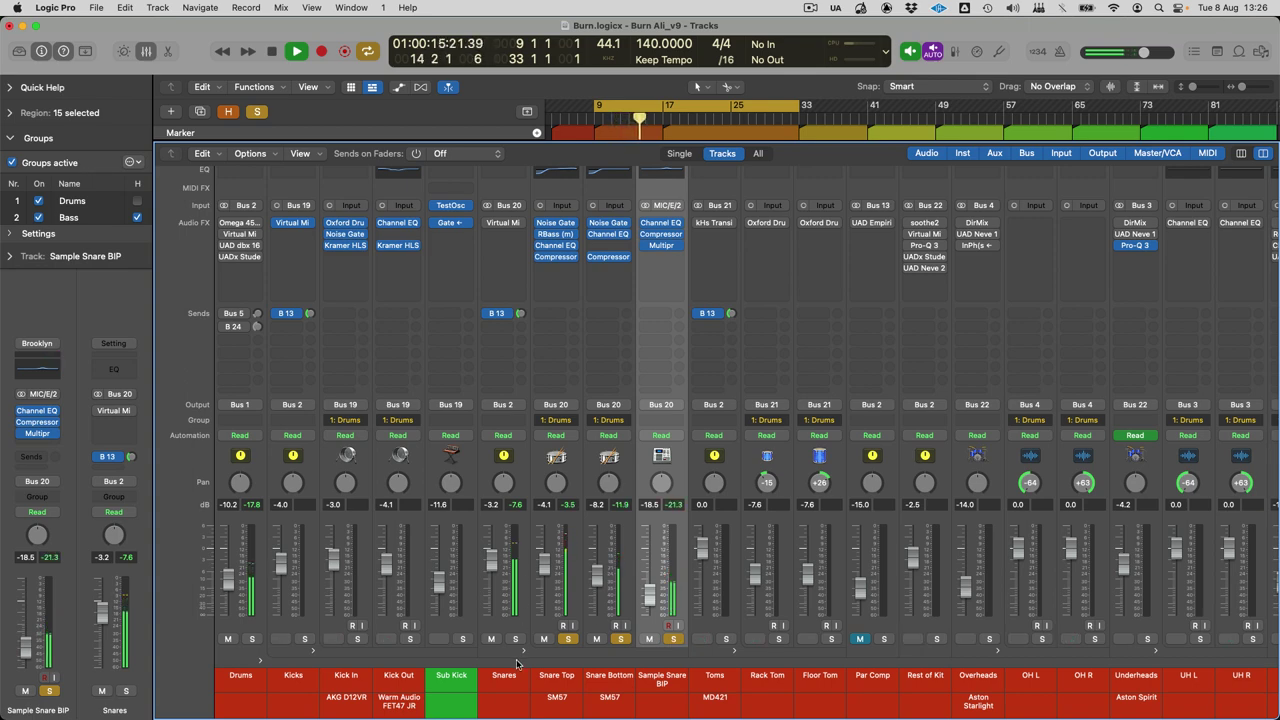
Step: Enable Virtual Mix Rack on the Snares bus, check its modules' settings, close it and stop playback
click(497, 223)
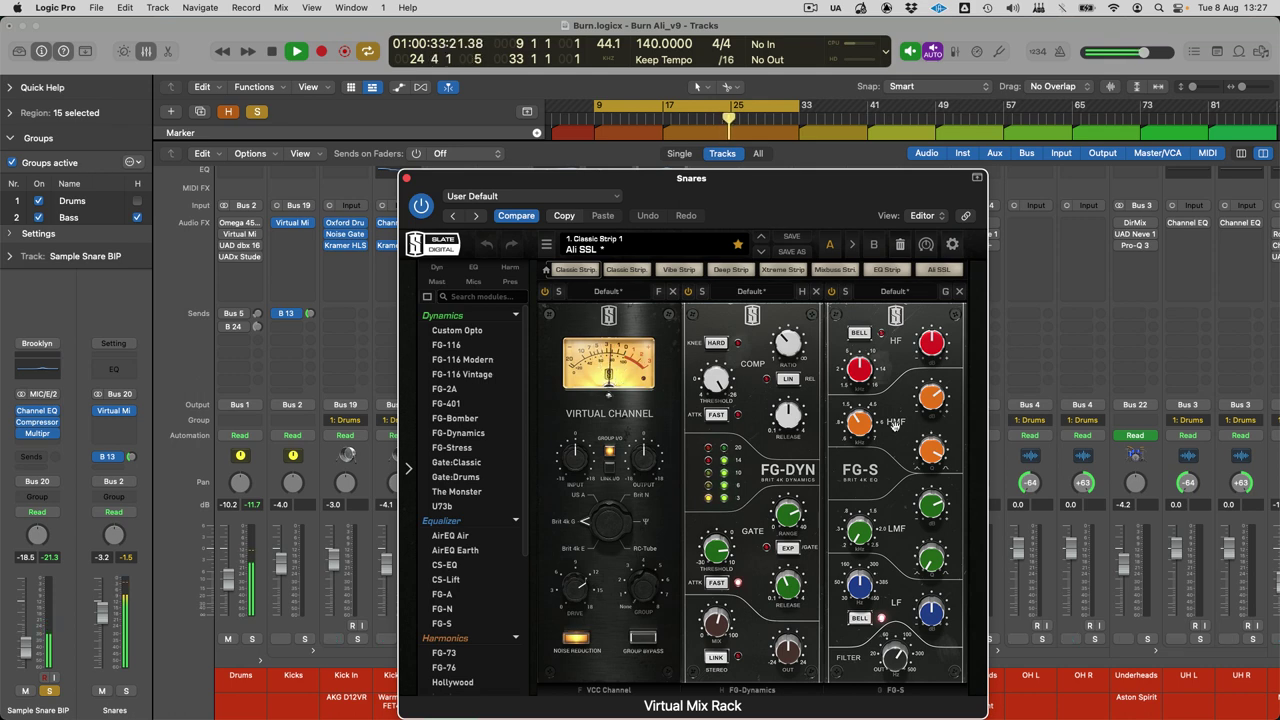
click(406, 177)
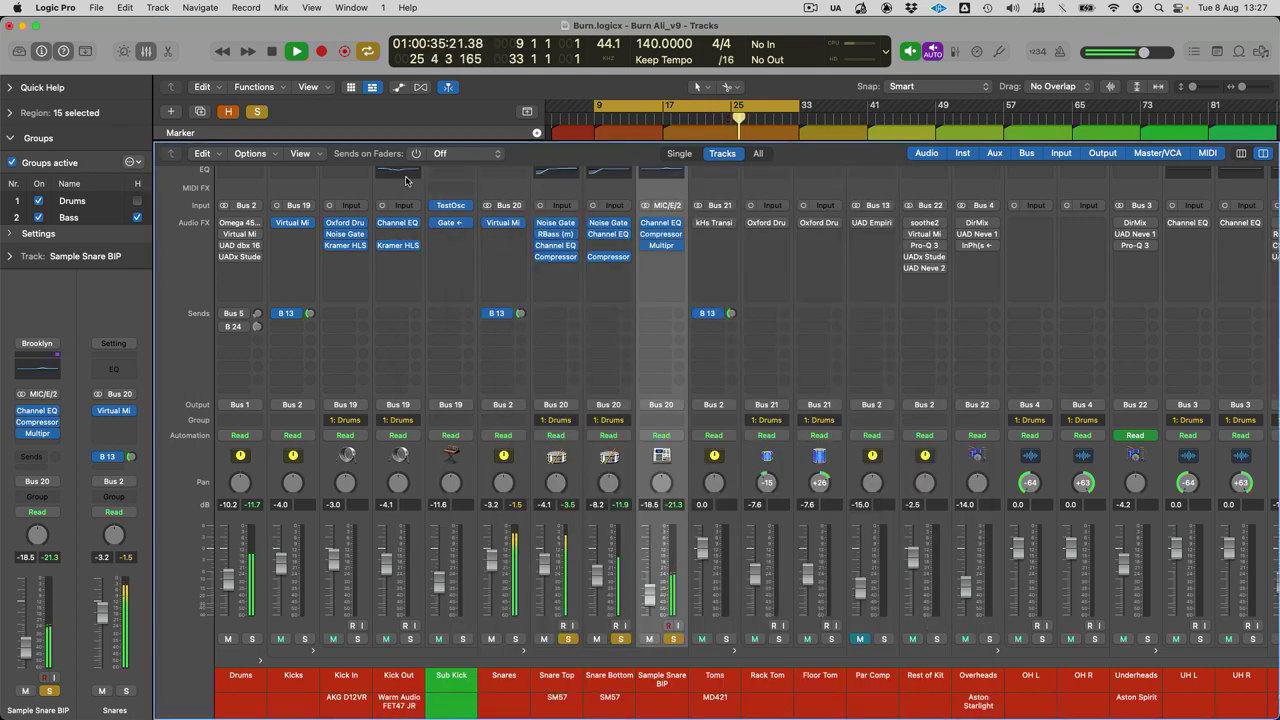
key(space)
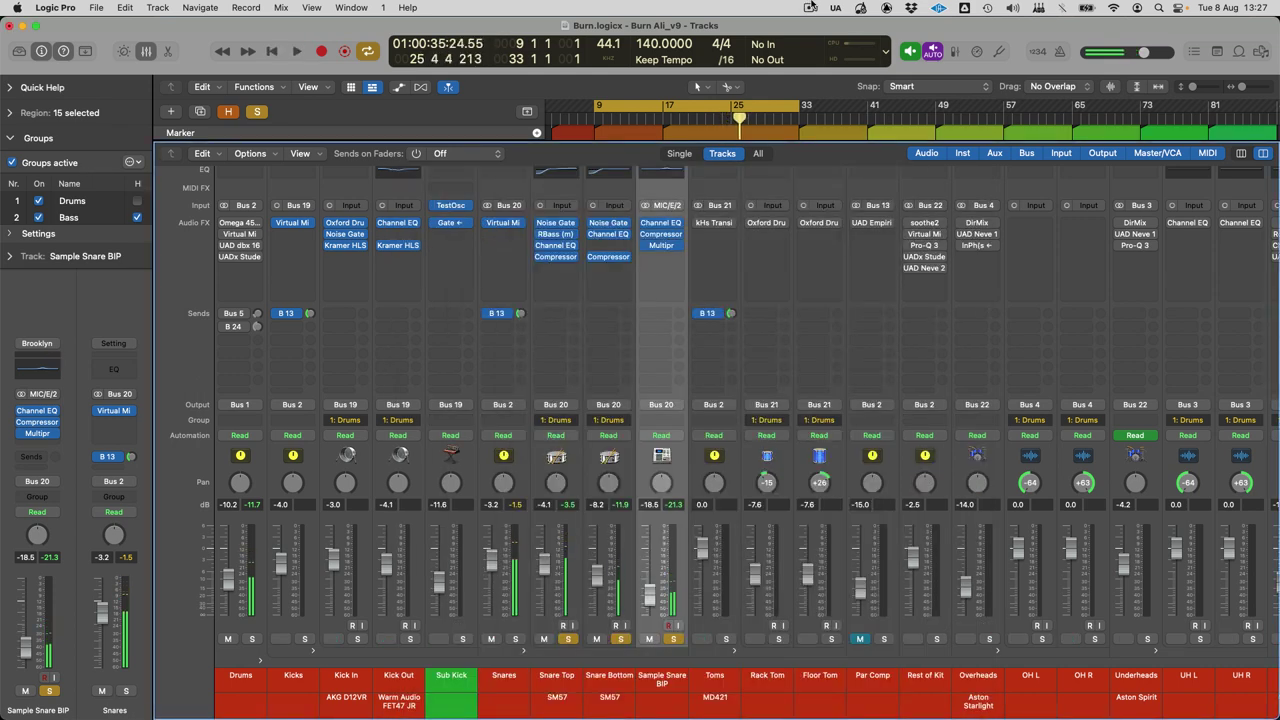
Step: Solo the Toms in place of the snares and examine the trimmed Rack Tom and Floor Tom regions across the song
key(x)
scroll(716, 350, up, 3)
scroll(716, 350, left, 3)
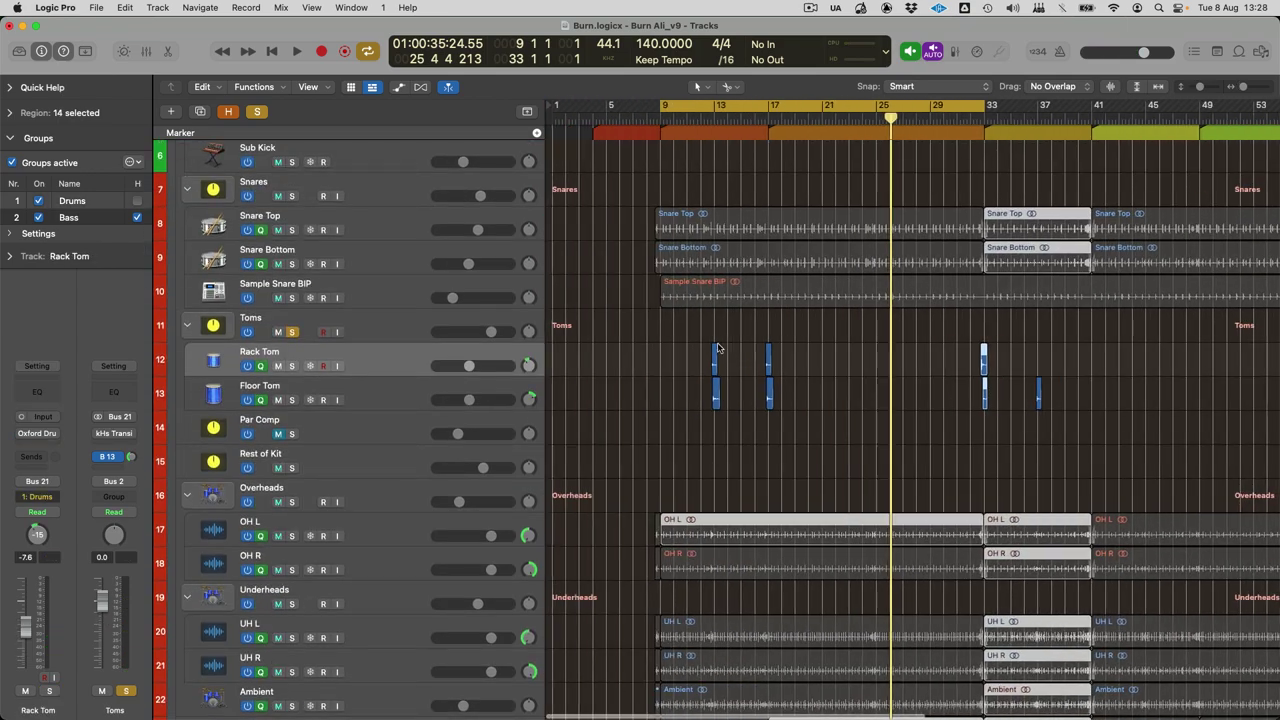
drag(668, 342, 806, 410)
scroll(1085, 406, right, 10)
drag(1174, 419, 814, 336)
click(897, 352)
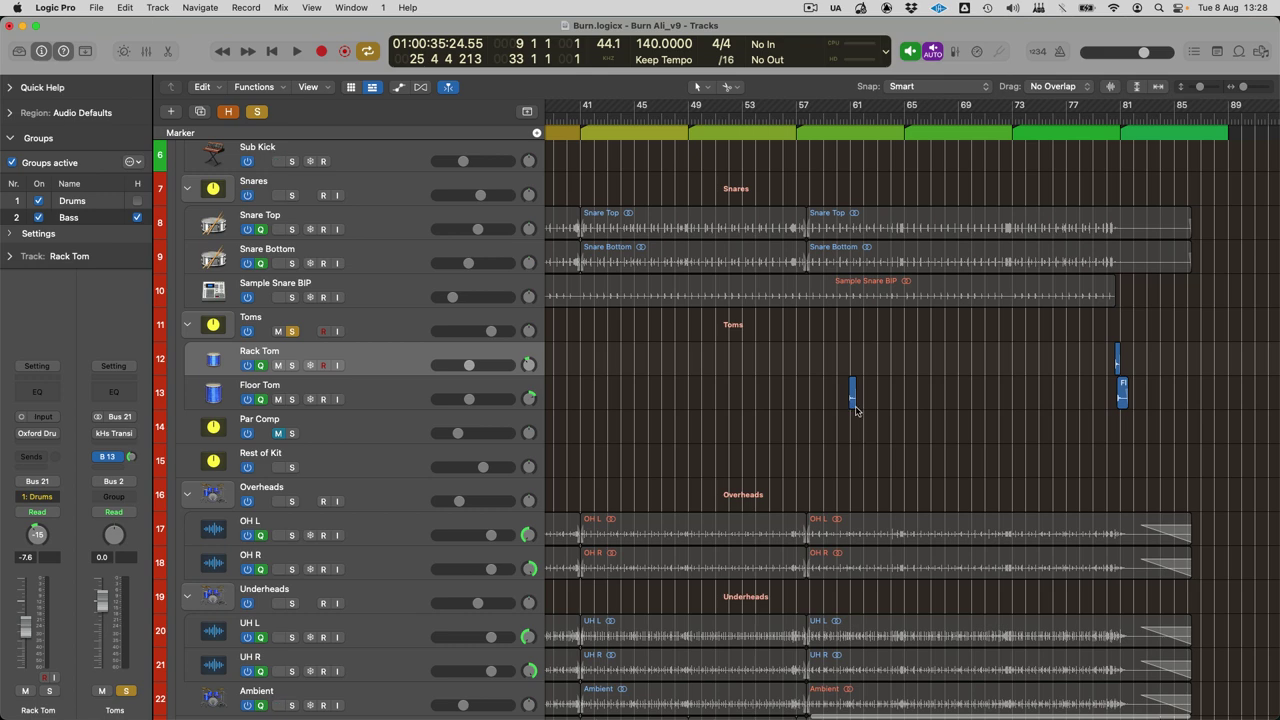
Step: Try extending the Floor Tom region near bar 61, undo the edit and deselect the regions
drag(855, 404, 960, 406)
key(ctrl+z)
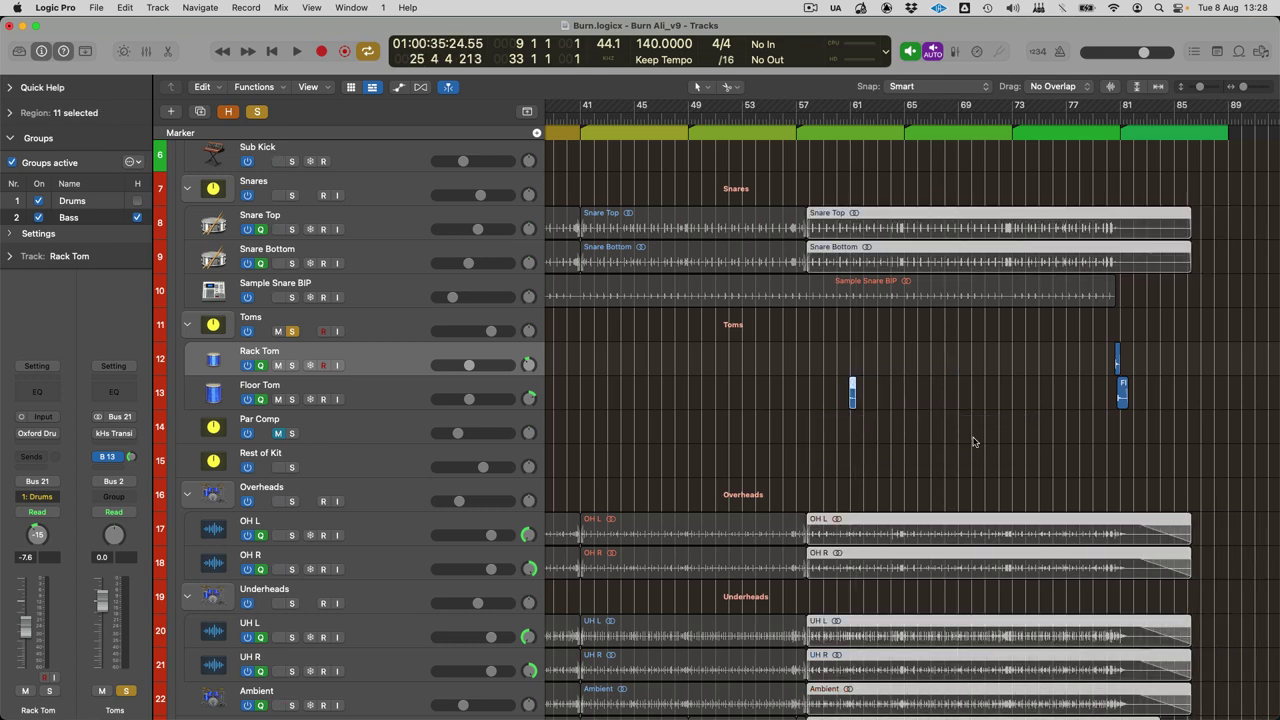
click(967, 402)
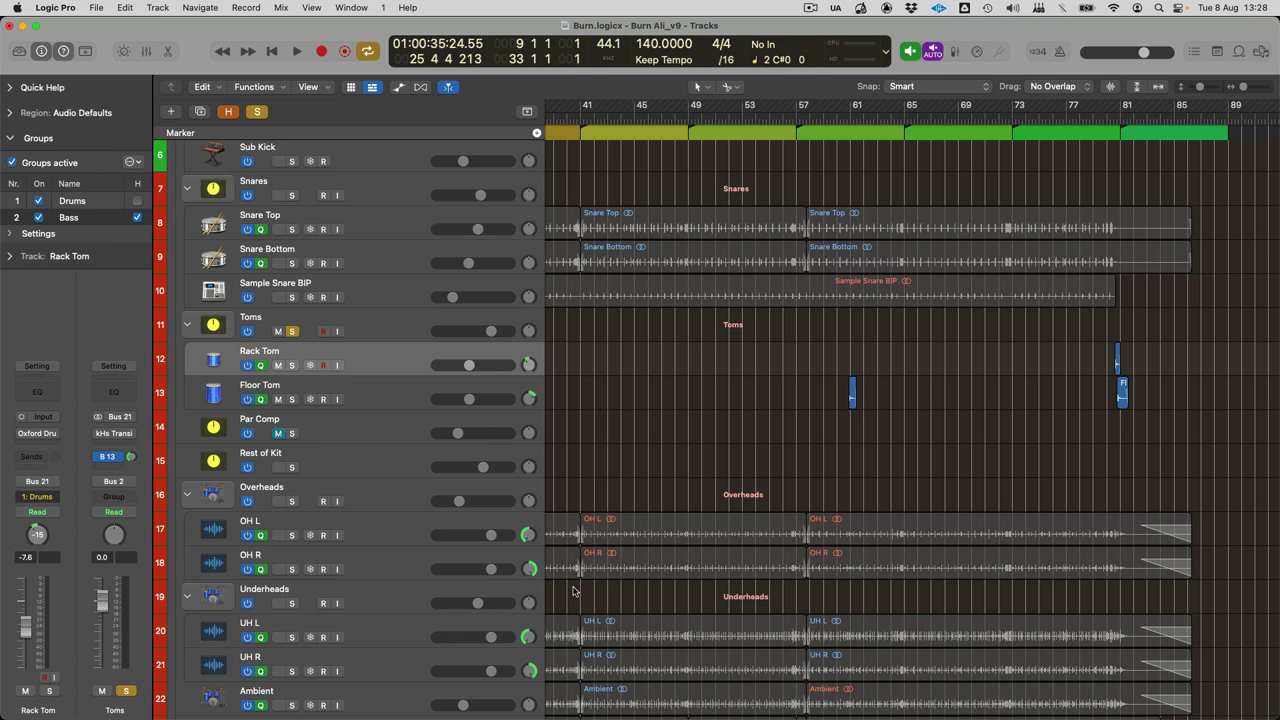
Step: Return to the mixer and enable Oxford Drum Gate on the Rack Tom and Floor Tom channels
key(x)
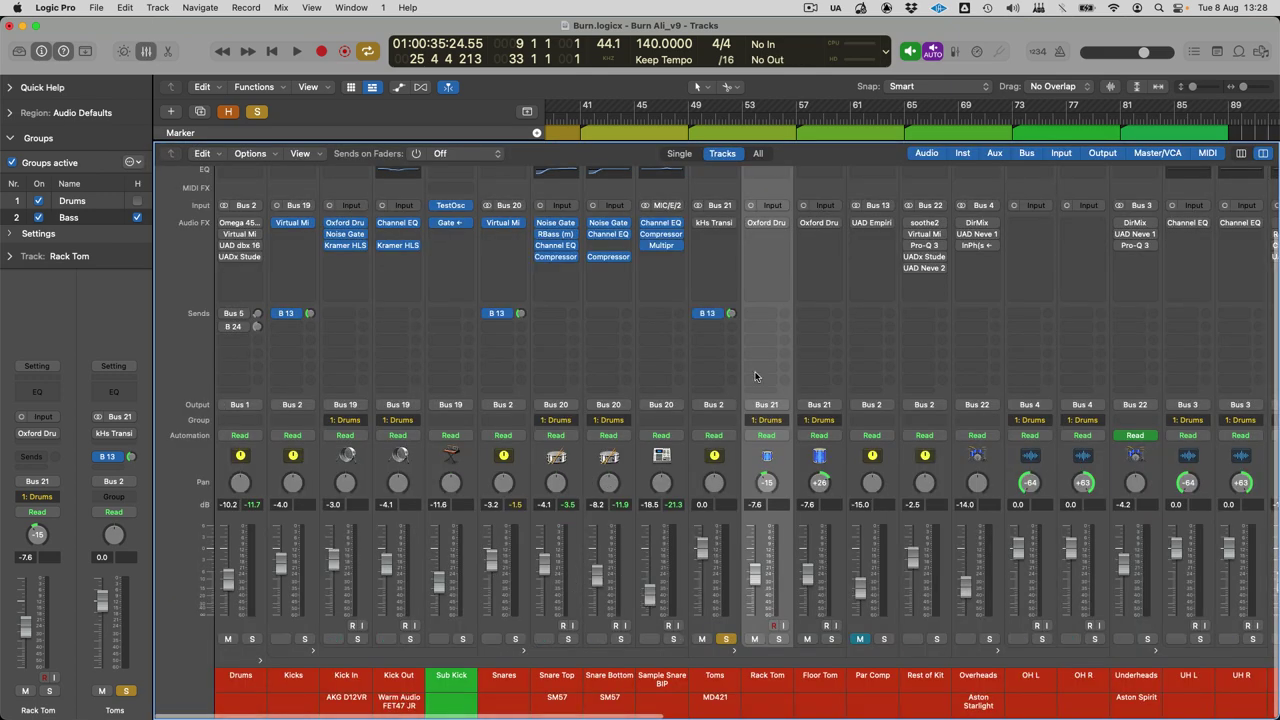
click(772, 222)
click(797, 223)
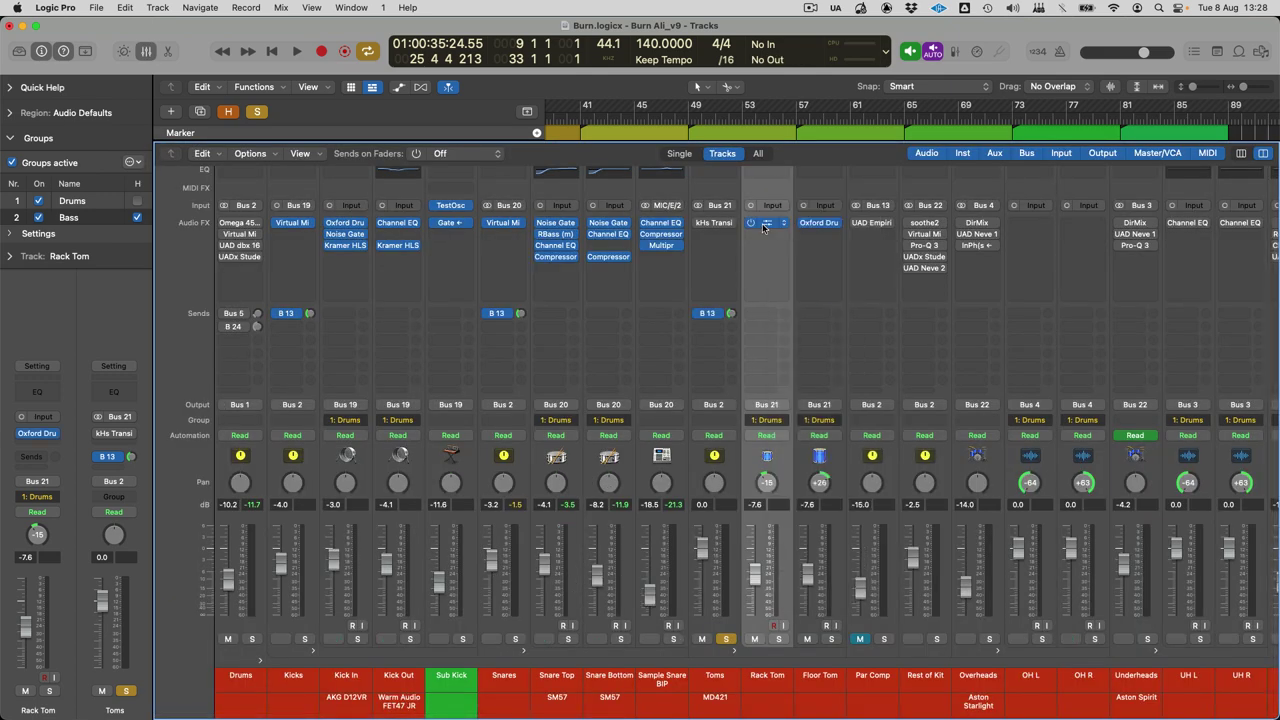
Step: Examine the settings of Rack Tom's Oxford Drum Gate and Kick In's Noise Gate, closing each plug-in
click(767, 225)
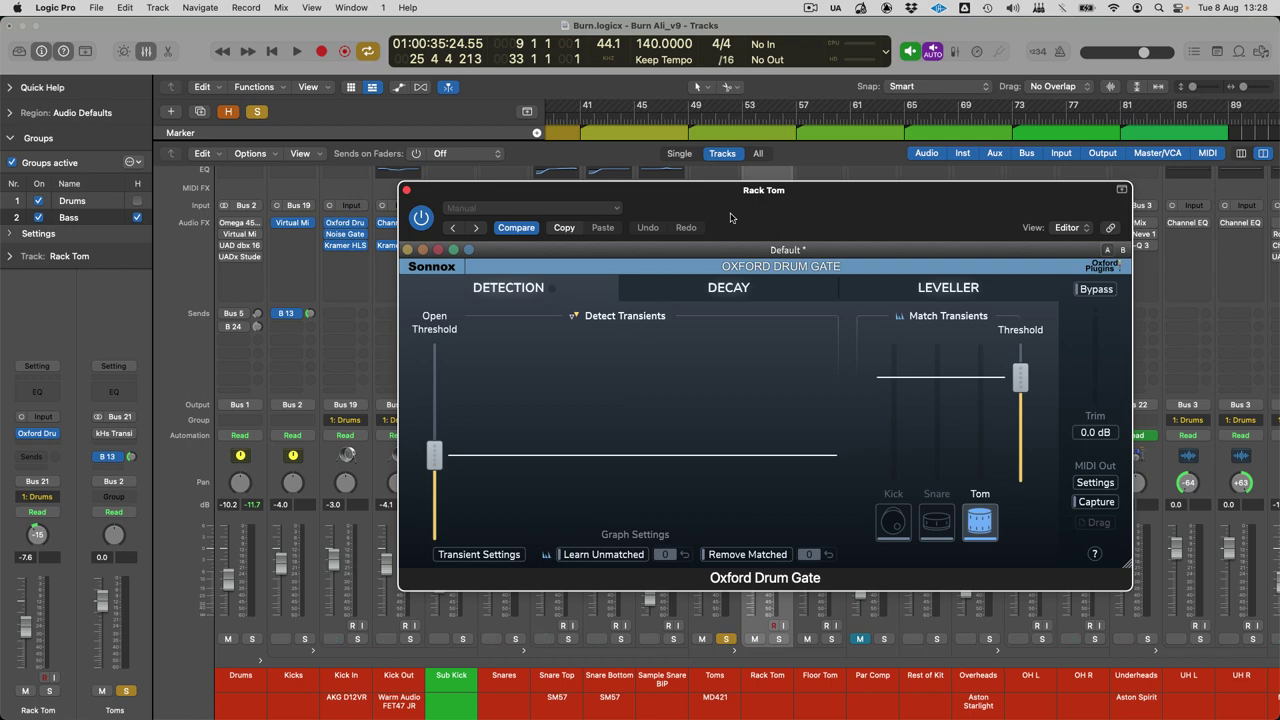
click(406, 190)
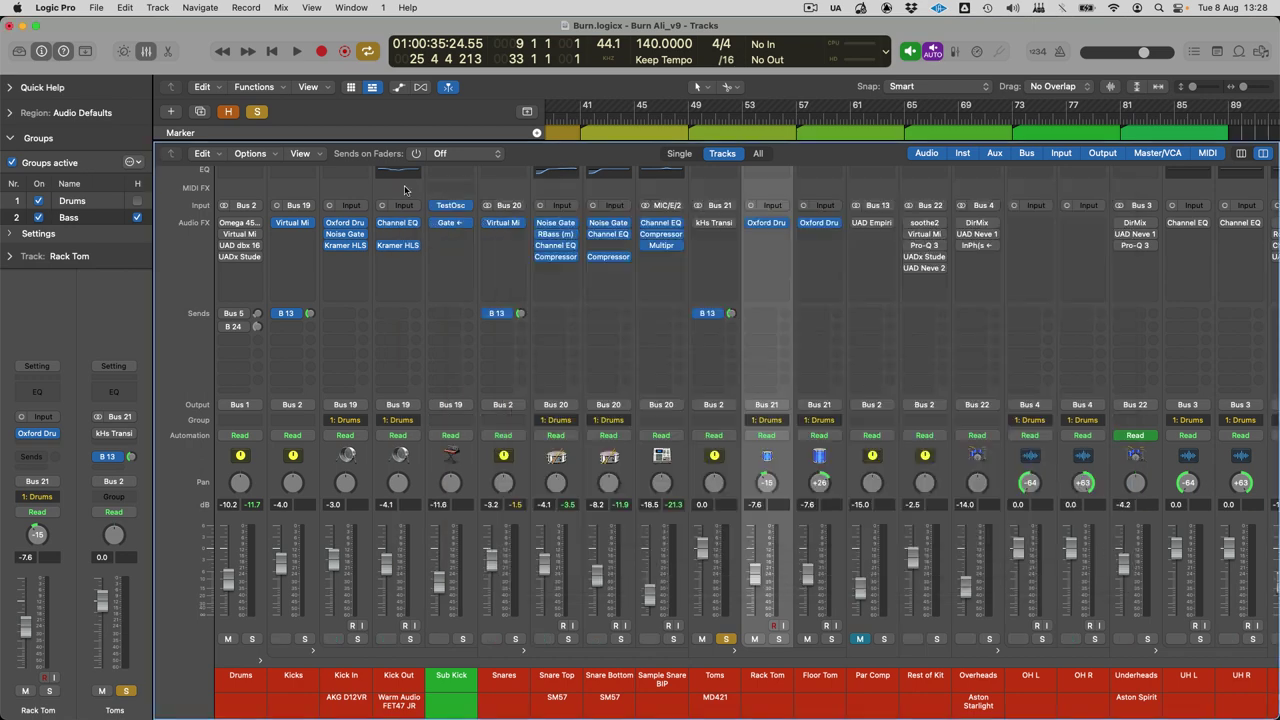
click(347, 235)
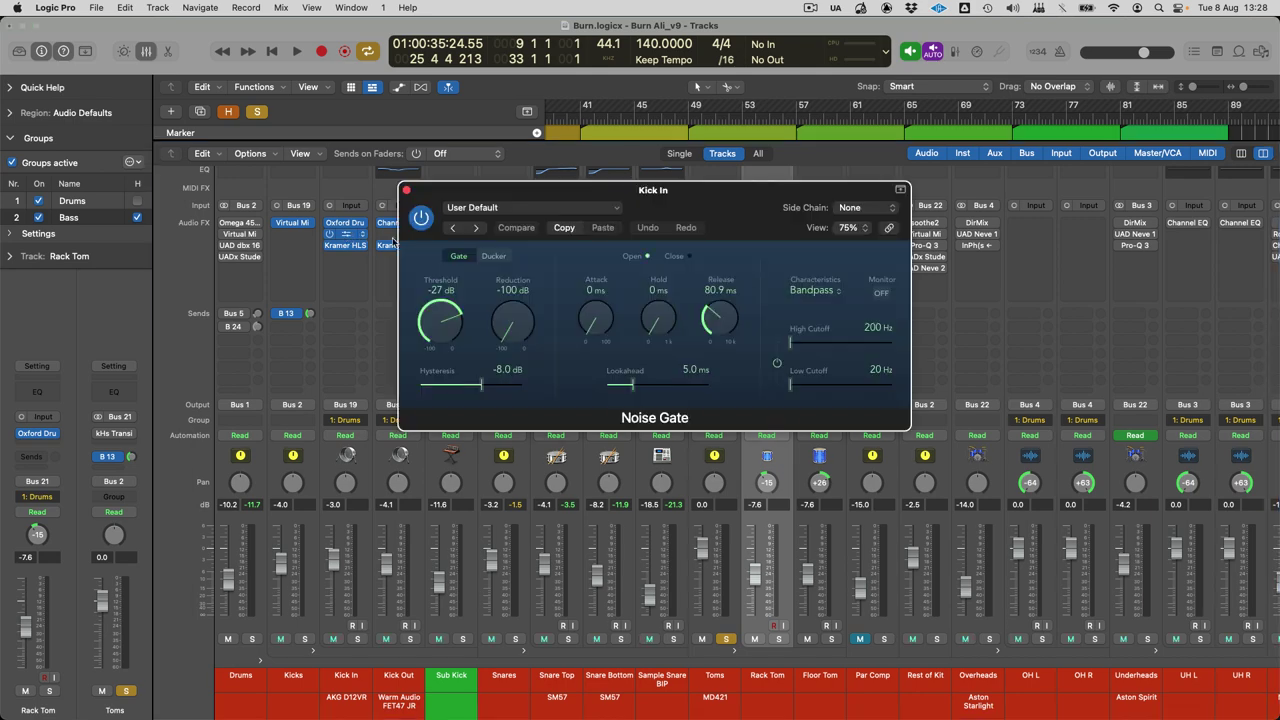
click(406, 190)
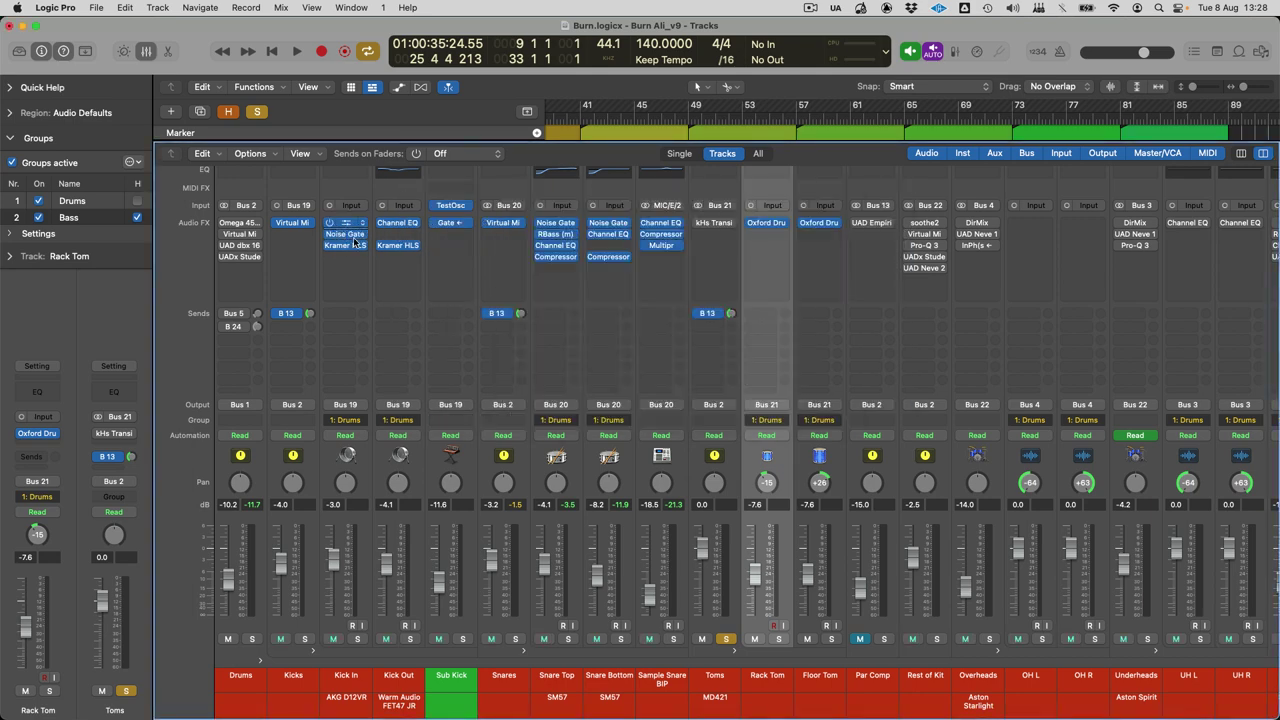
Step: Select the Toms bus, enable its kHs Transient Shaper, check the settings and close the plug-in
click(730, 677)
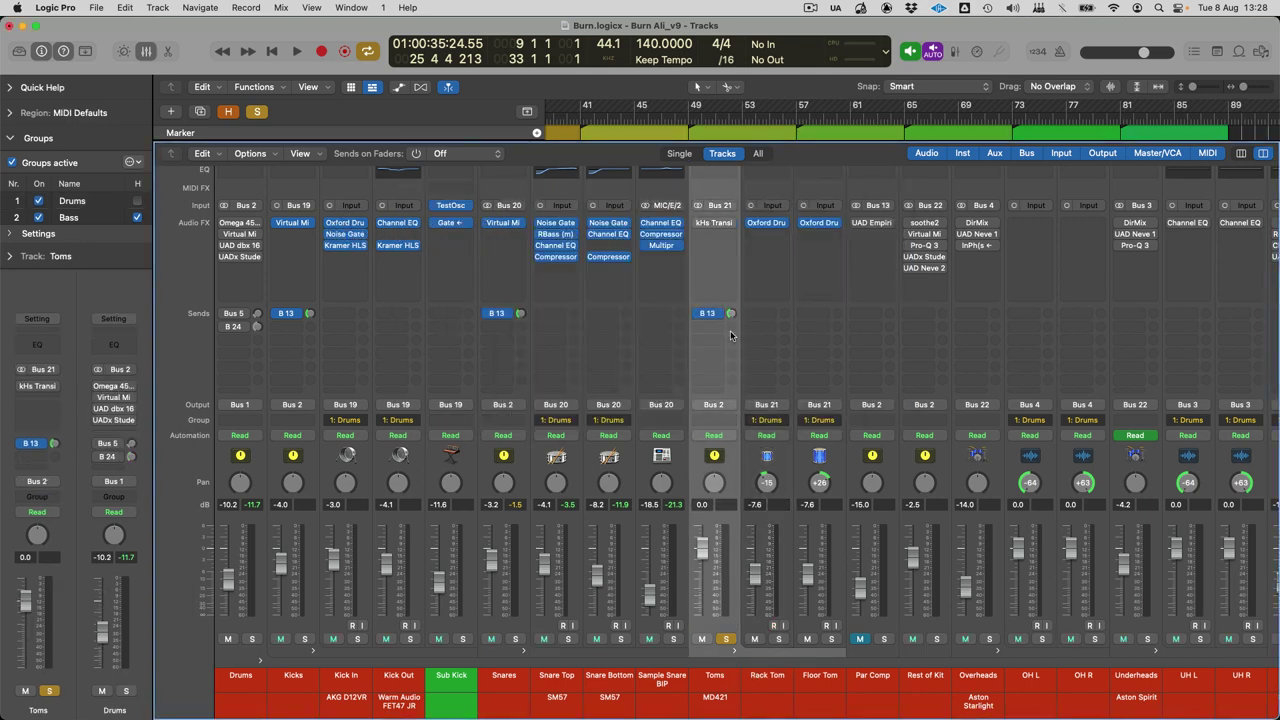
click(716, 224)
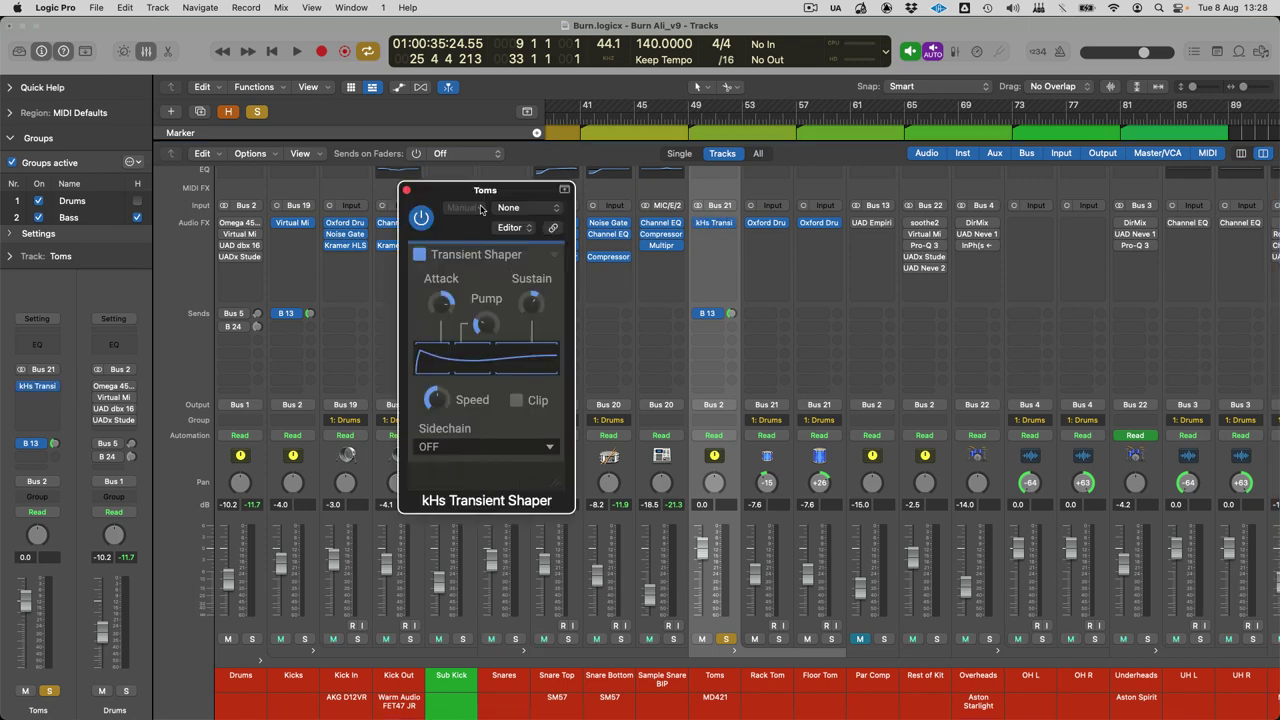
drag(480, 201, 513, 202)
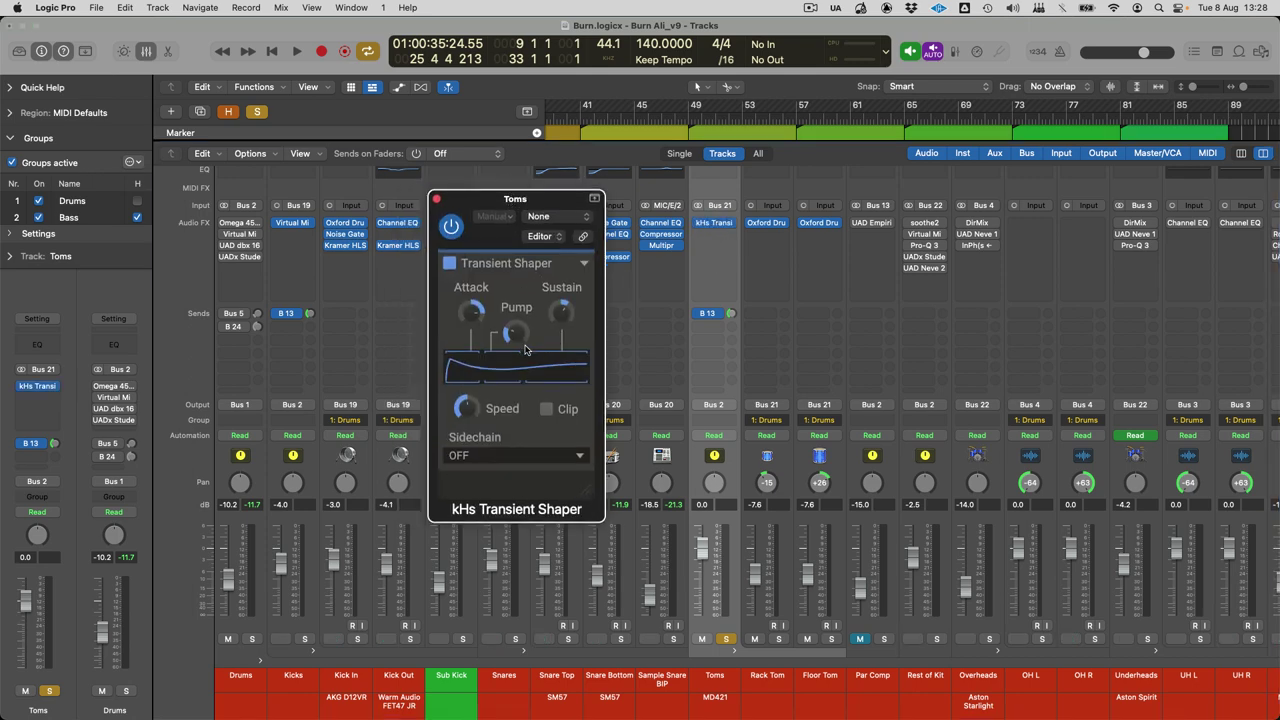
click(436, 201)
Step: Cycle bars 80 to 84, play back the soloed toms there, stop playback and return to the mixer
key(x)
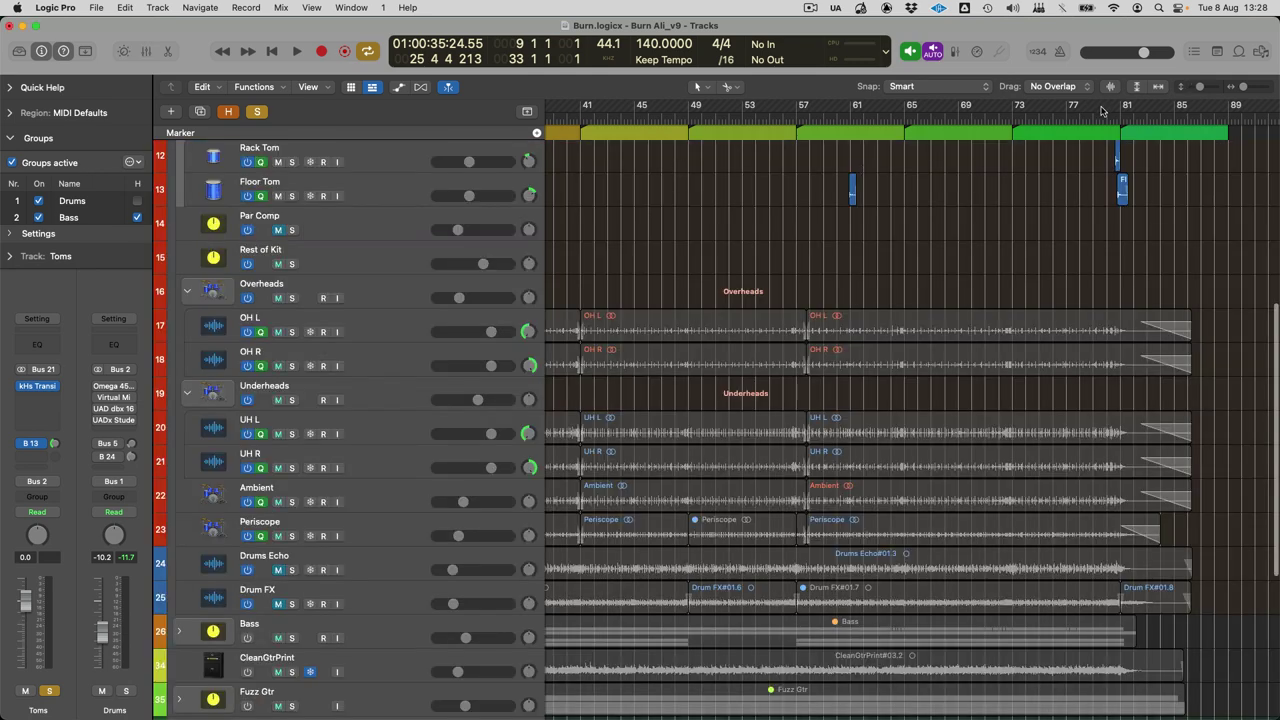
double_click(1110, 111)
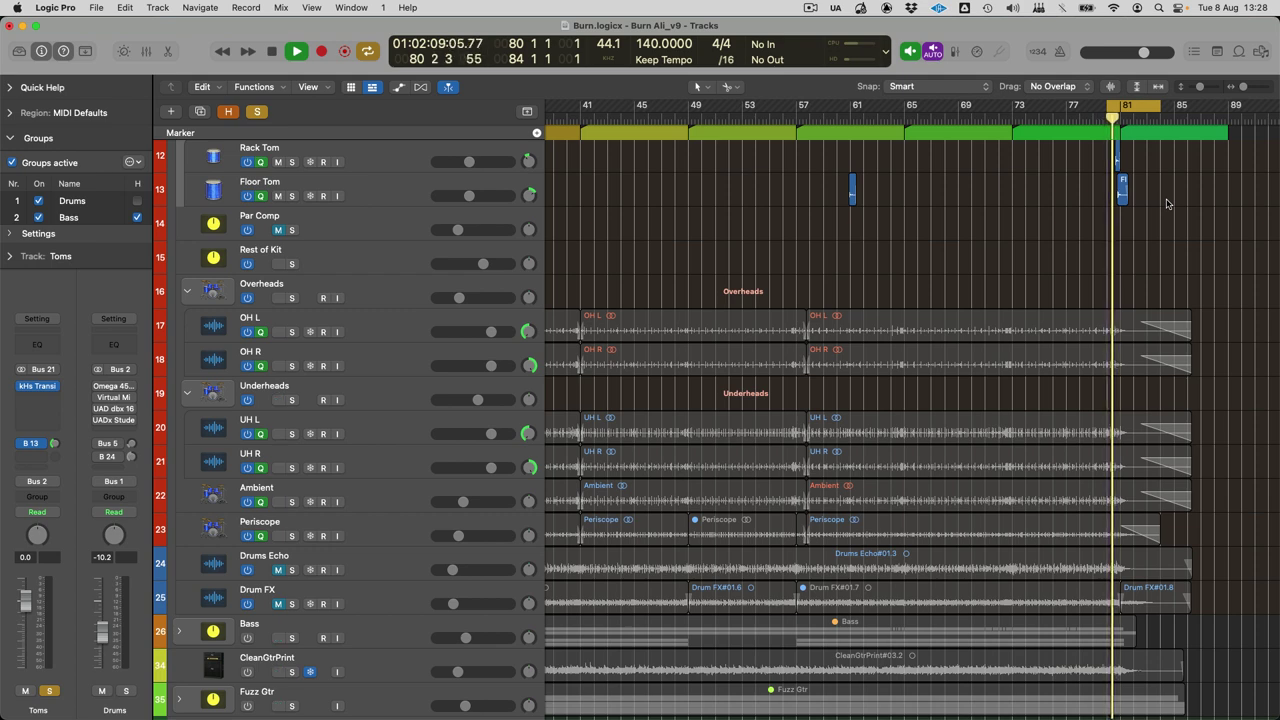
key(space)
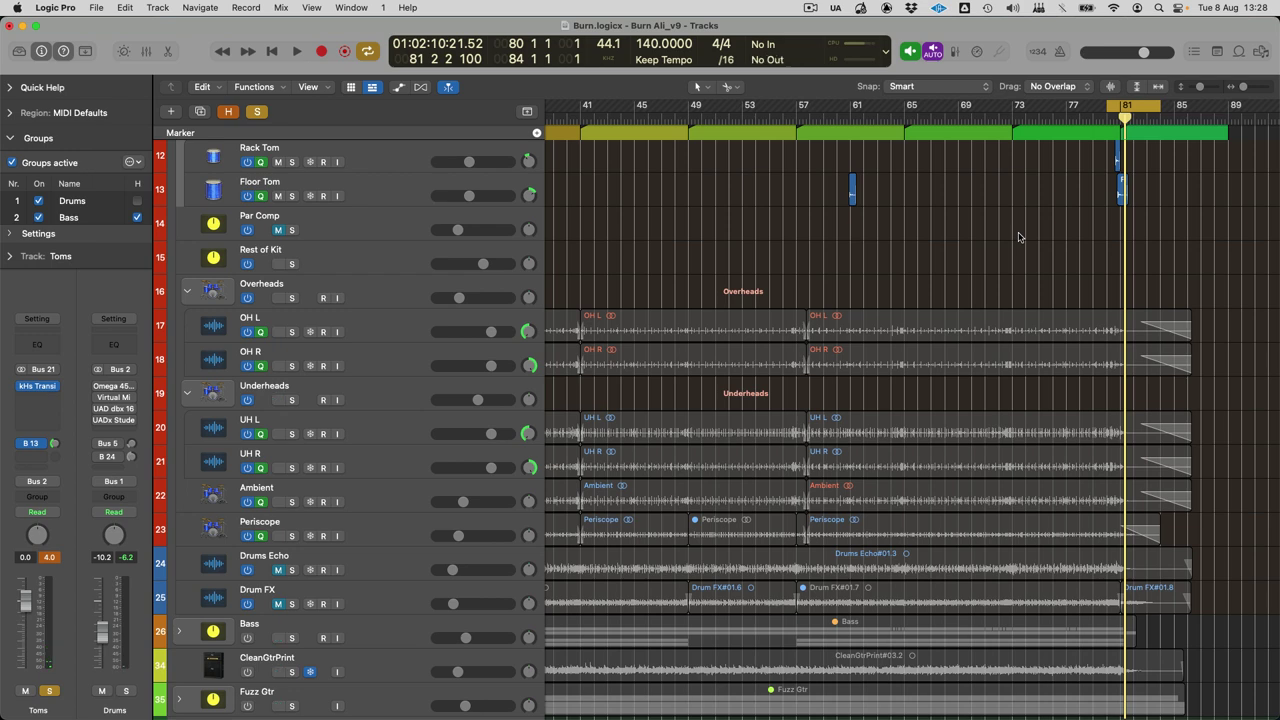
key(x)
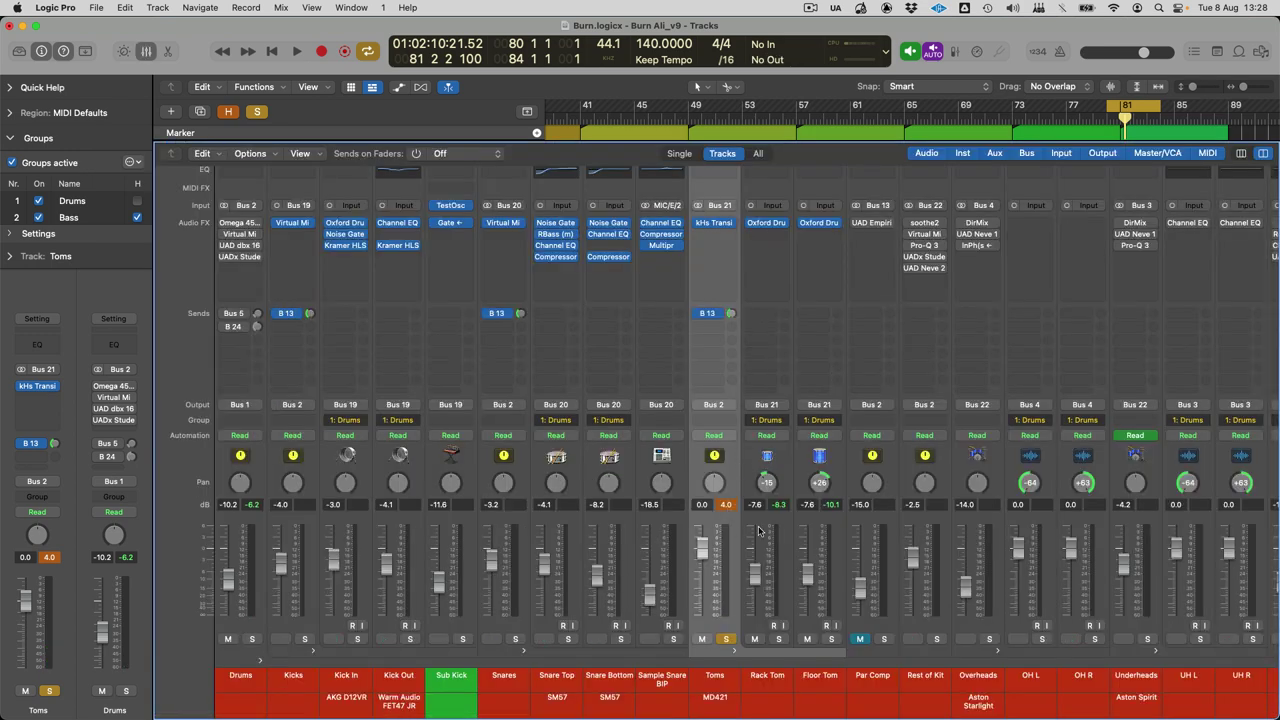
Step: Take the Toms bus out of solo and clear the mixer's peak level readings
click(725, 639)
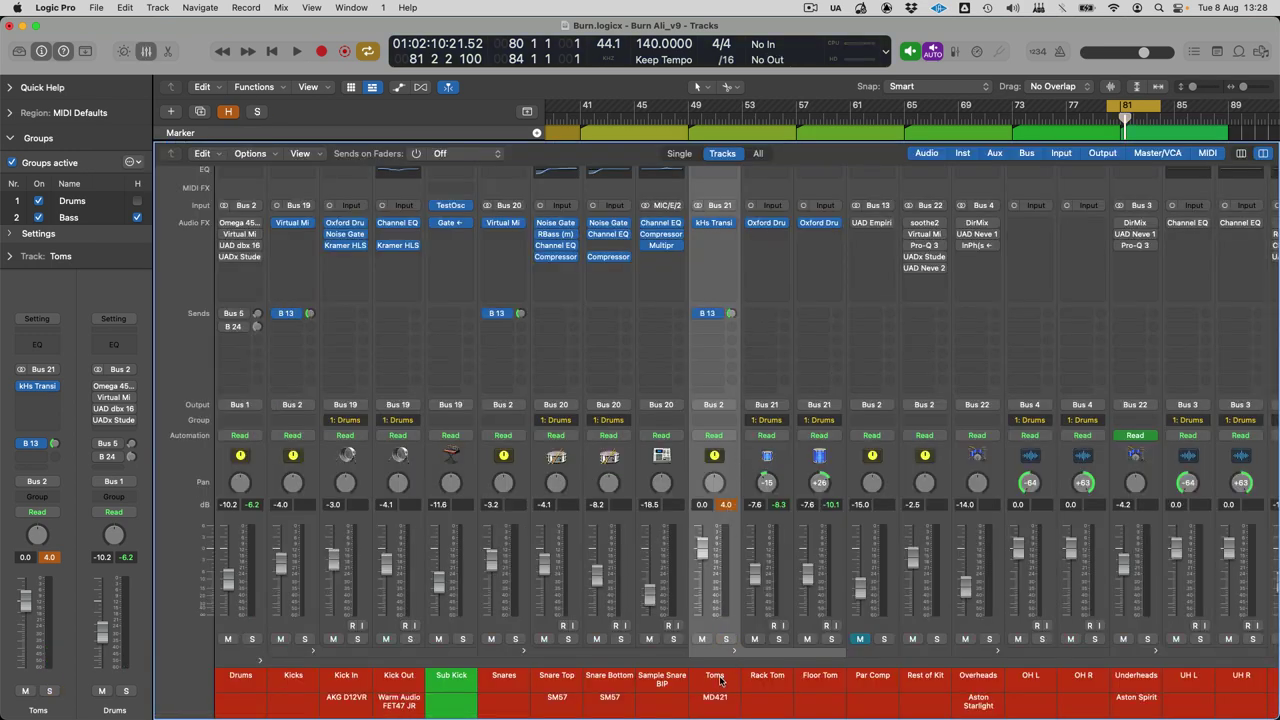
click(730, 506)
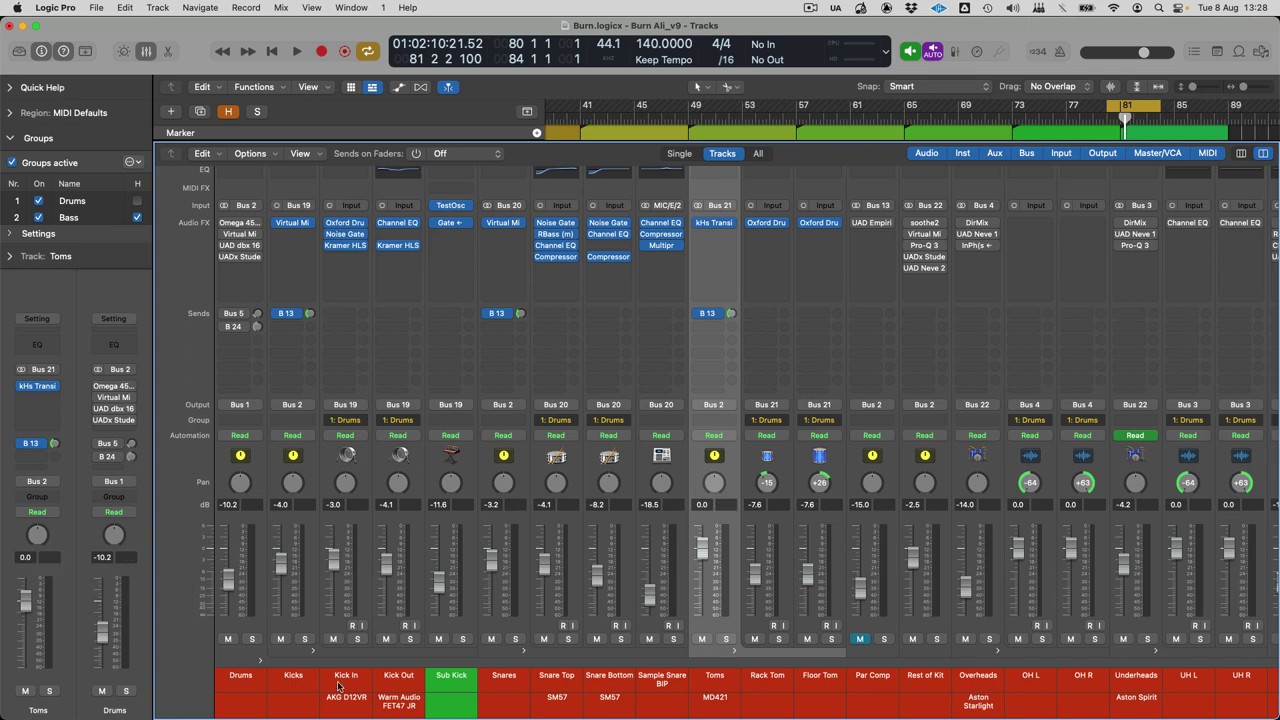
Step: Solo the Kicks, Snares and Toms buses, then unmute and solo the Par Comp channel
click(293, 678)
super+click(497, 680)
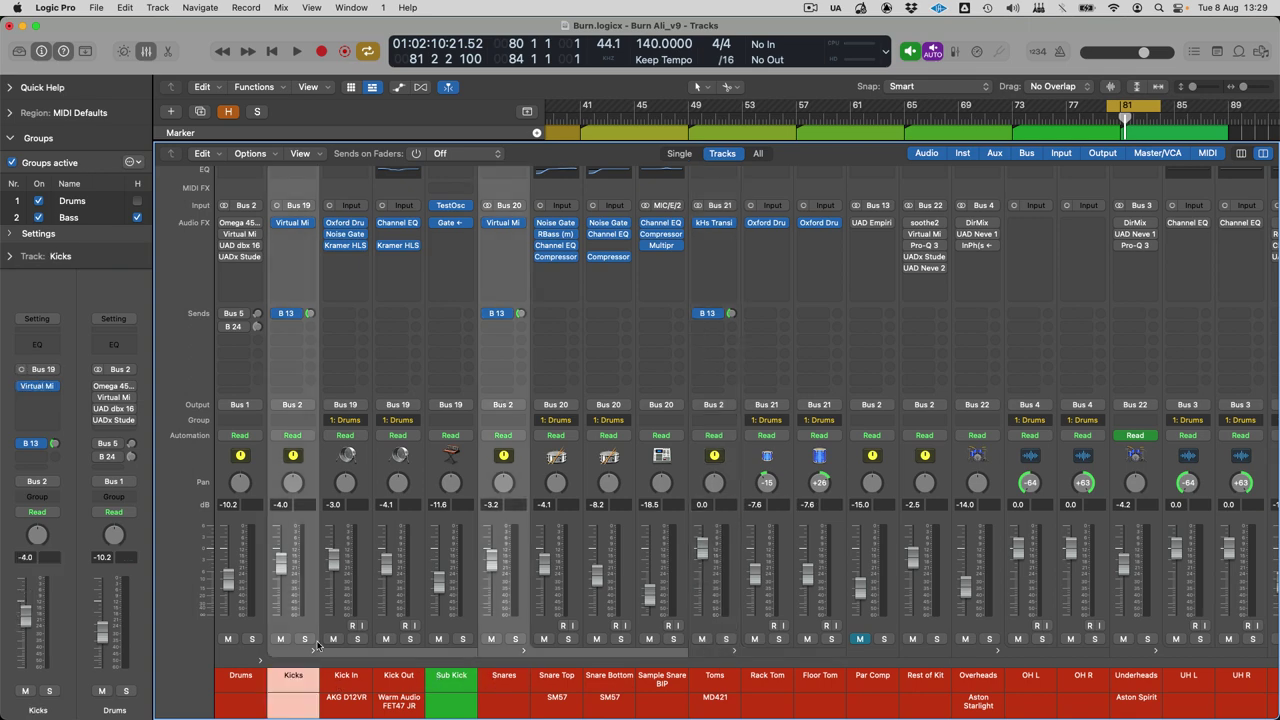
click(516, 639)
click(726, 639)
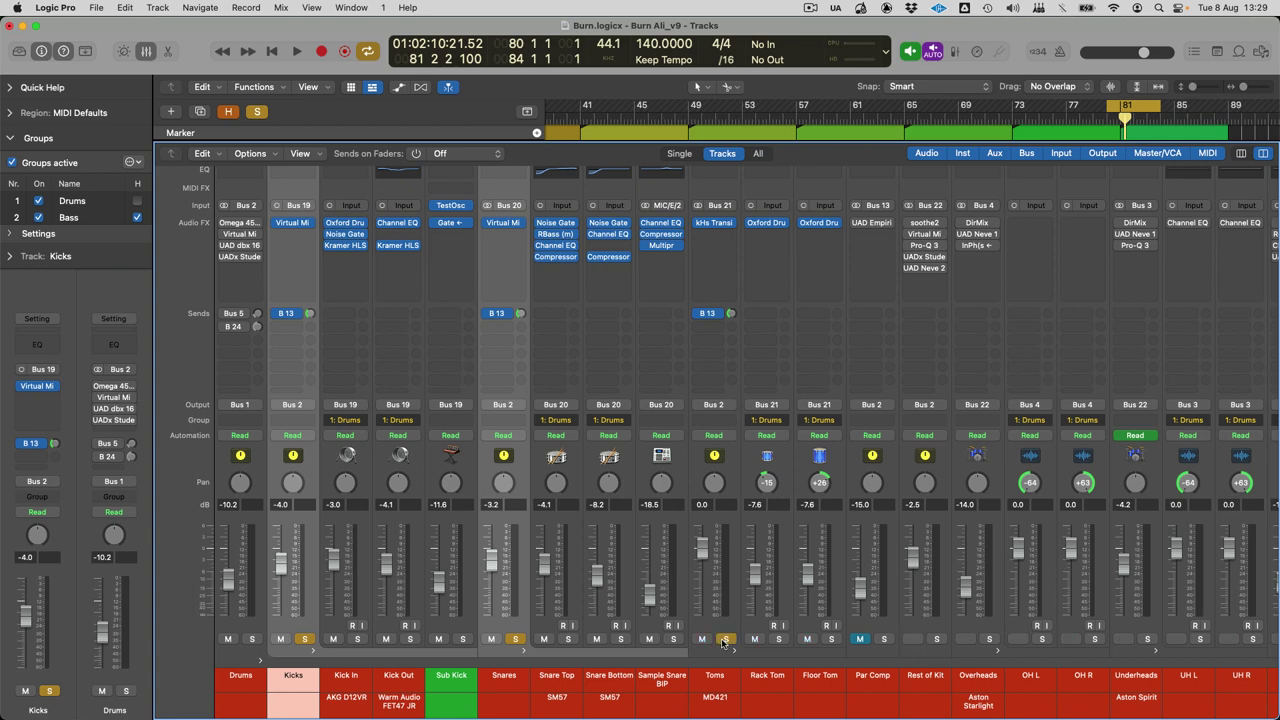
click(728, 684)
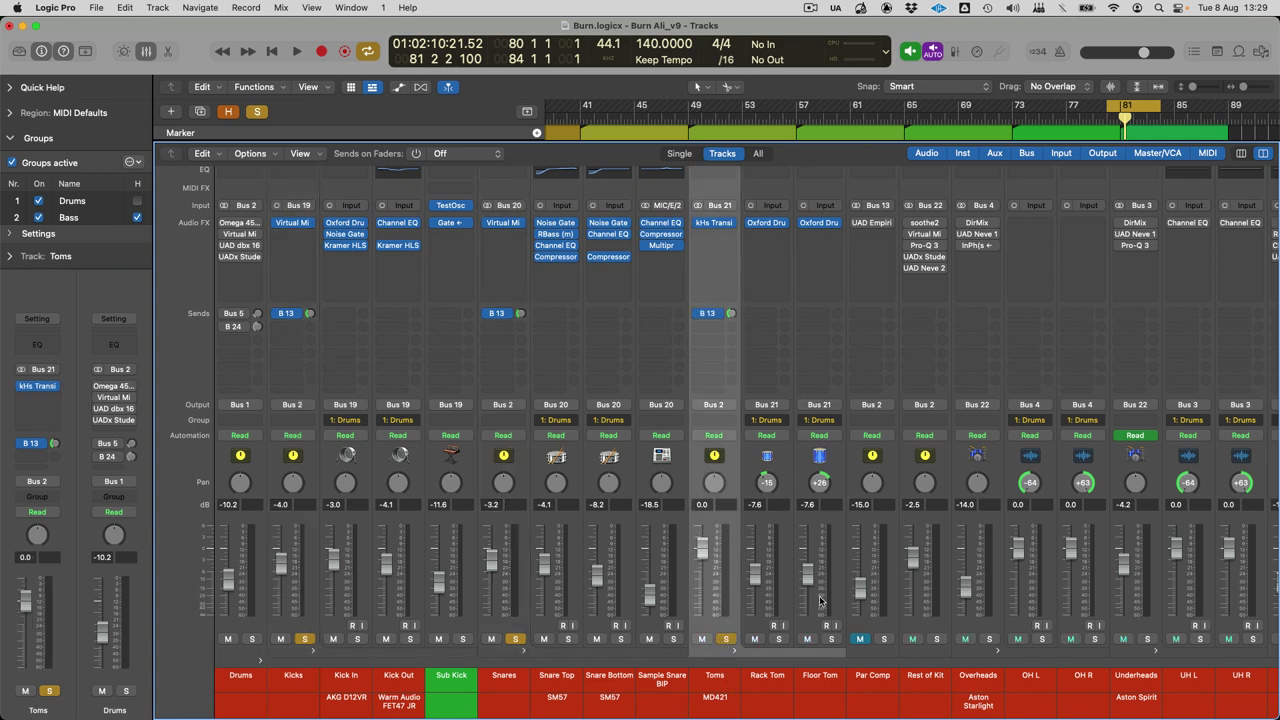
click(866, 652)
alt+click(884, 639)
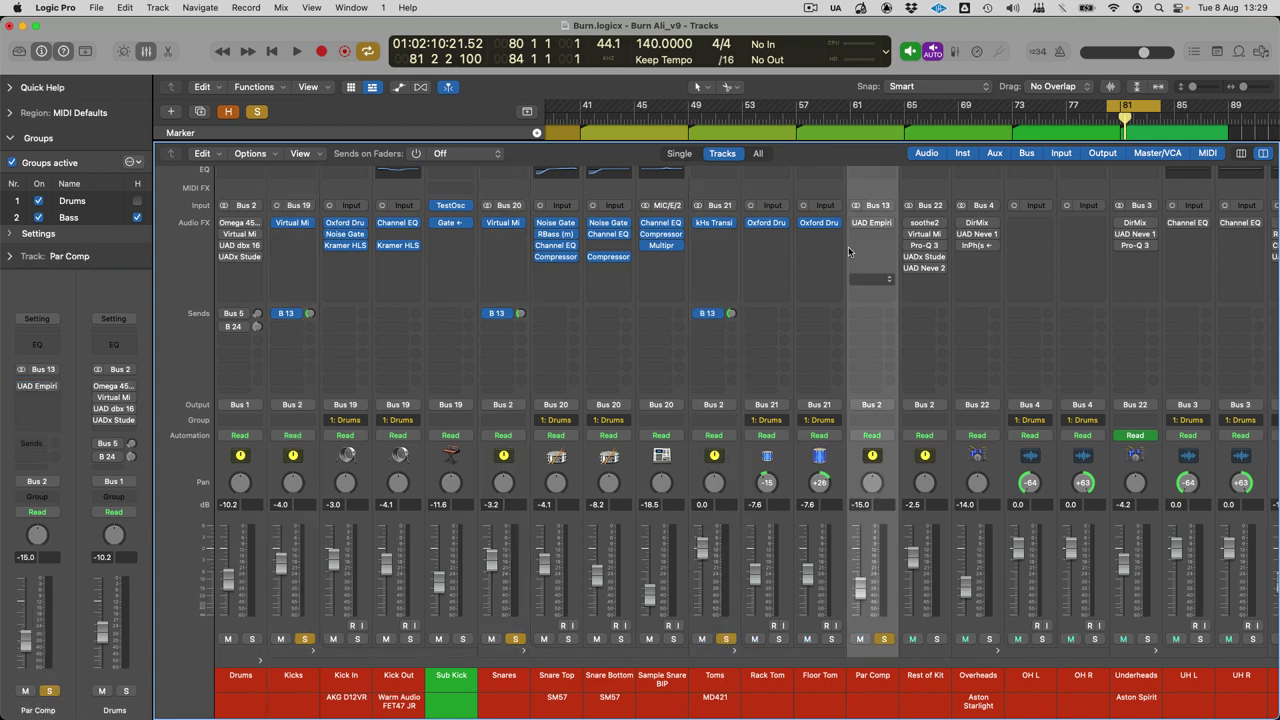
Step: Set the cycle range to bars 33 to 49 in the arrangement and return to the mixer
key(x)
scroll(800, 400, up, 5)
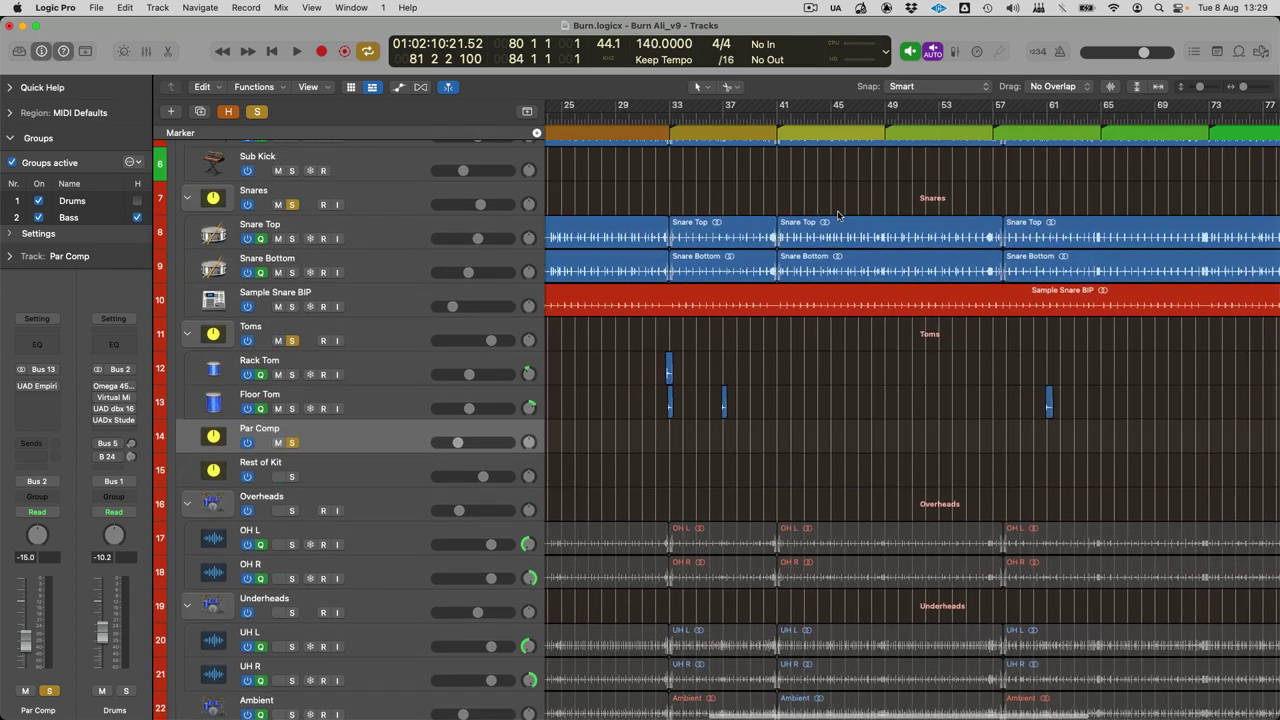
scroll(686, 113, left, 4)
drag(686, 113, 908, 113)
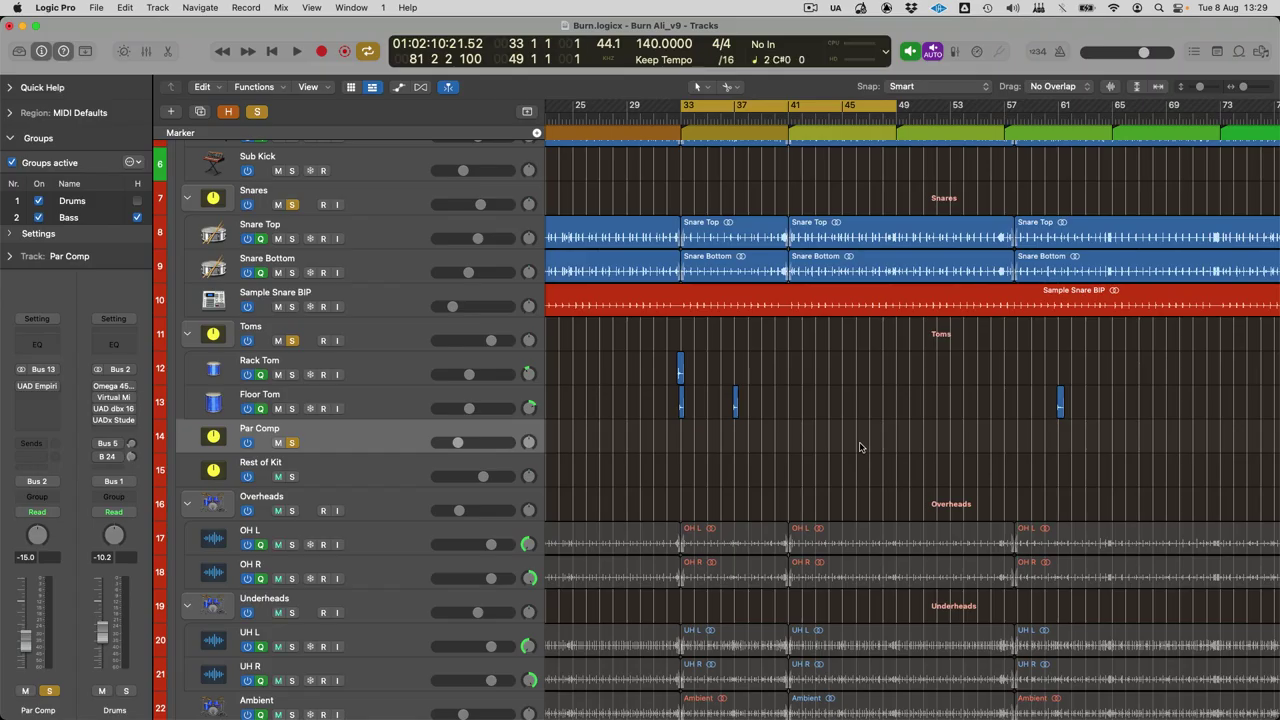
key(x)
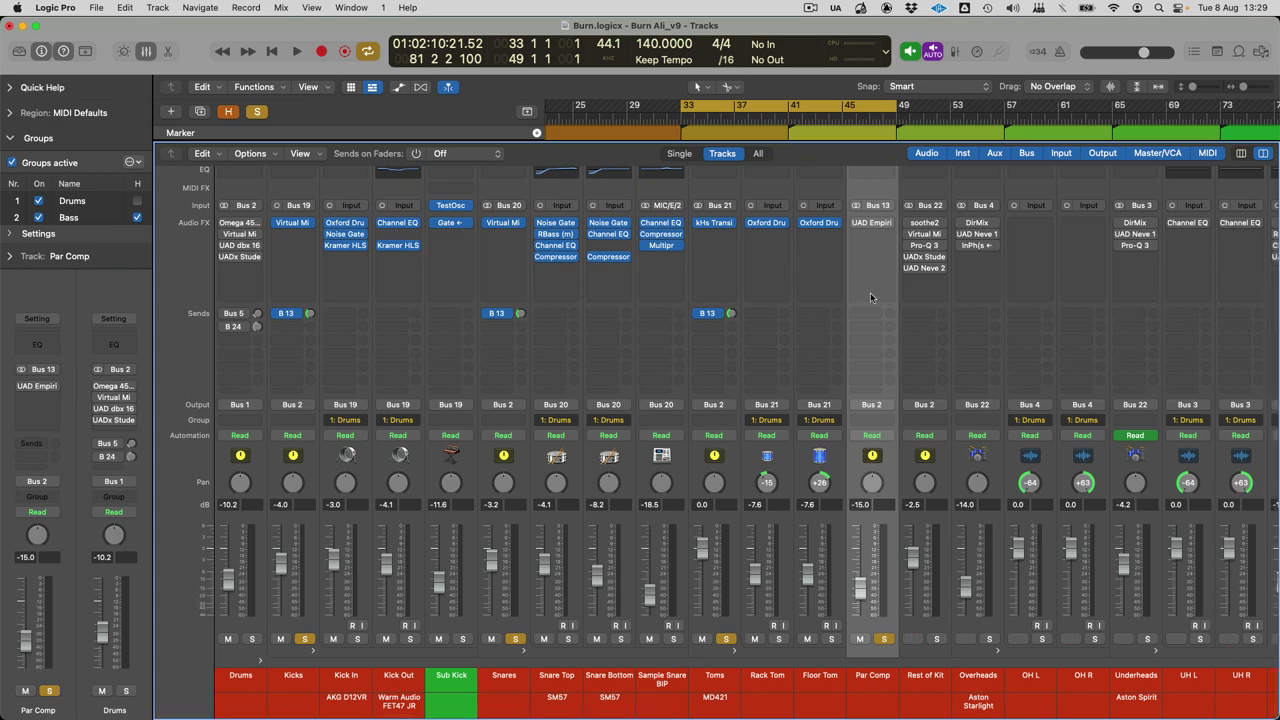
Step: Enable Par Comp's UAD Empirical Labs Distressor, play the soloed drums with Par Comp muted and unmuted, then stop and close the plug-in
click(872, 222)
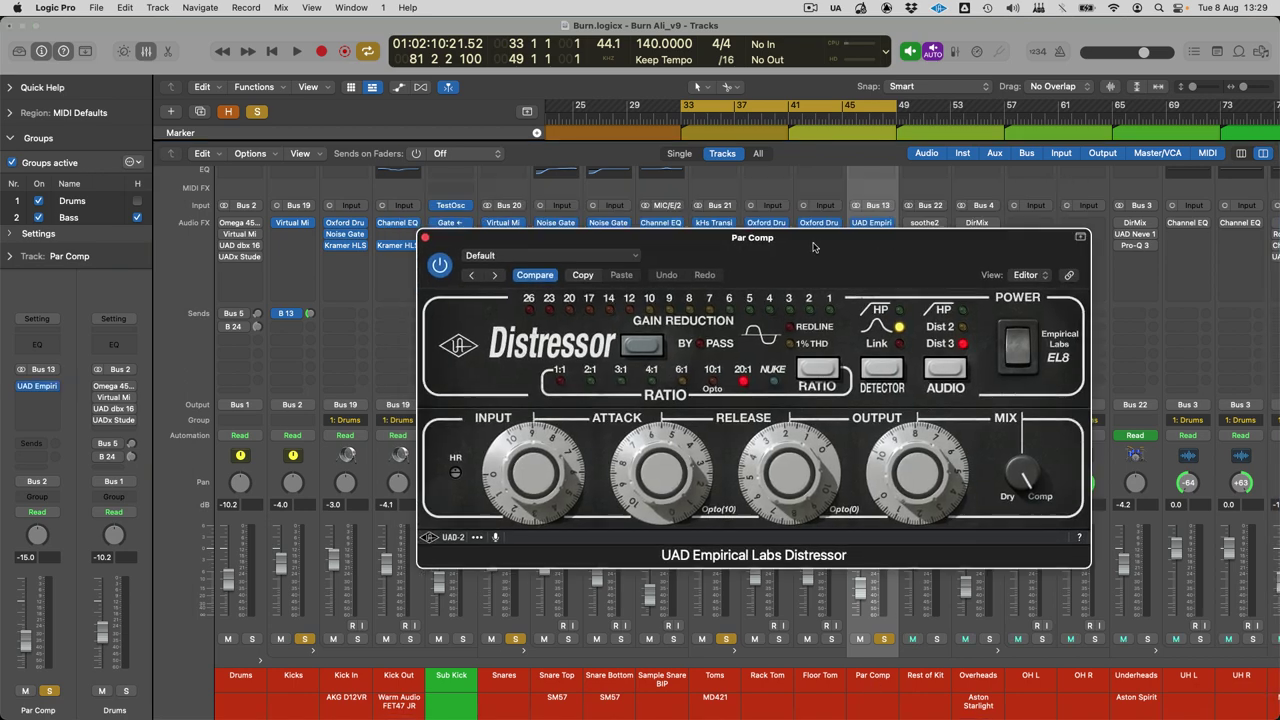
drag(813, 247, 796, 216)
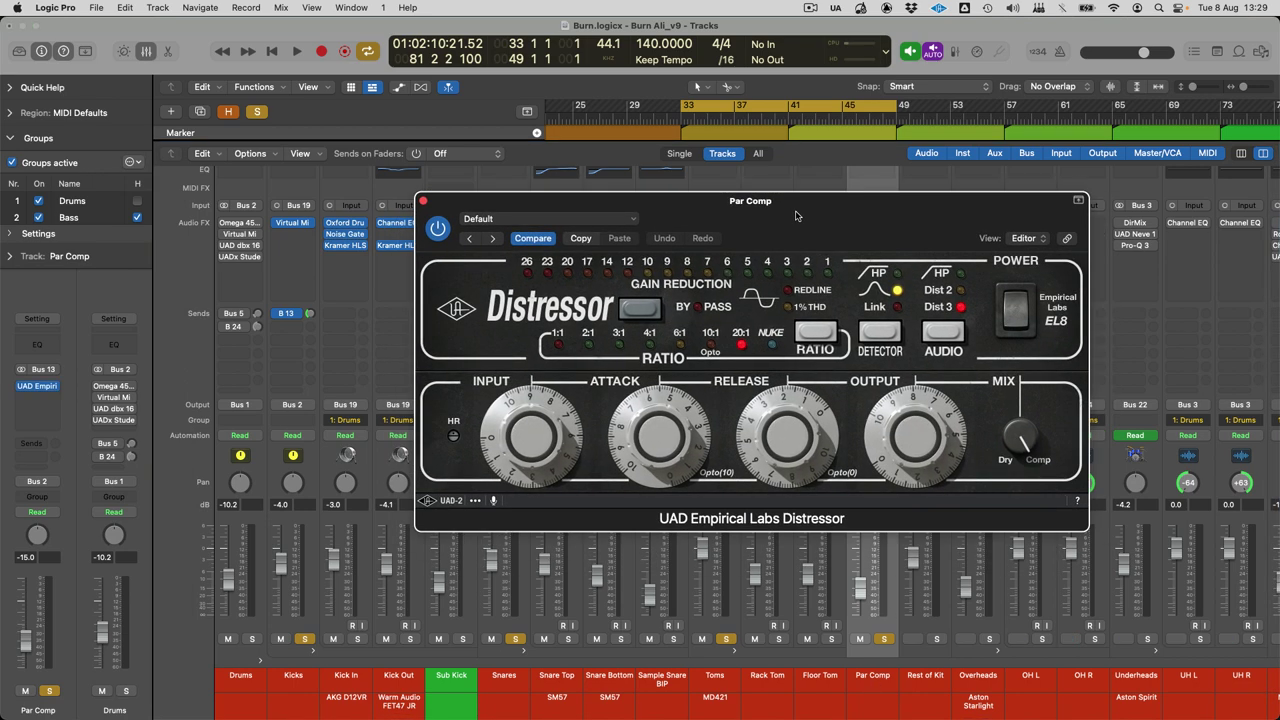
click(861, 641)
key(space)
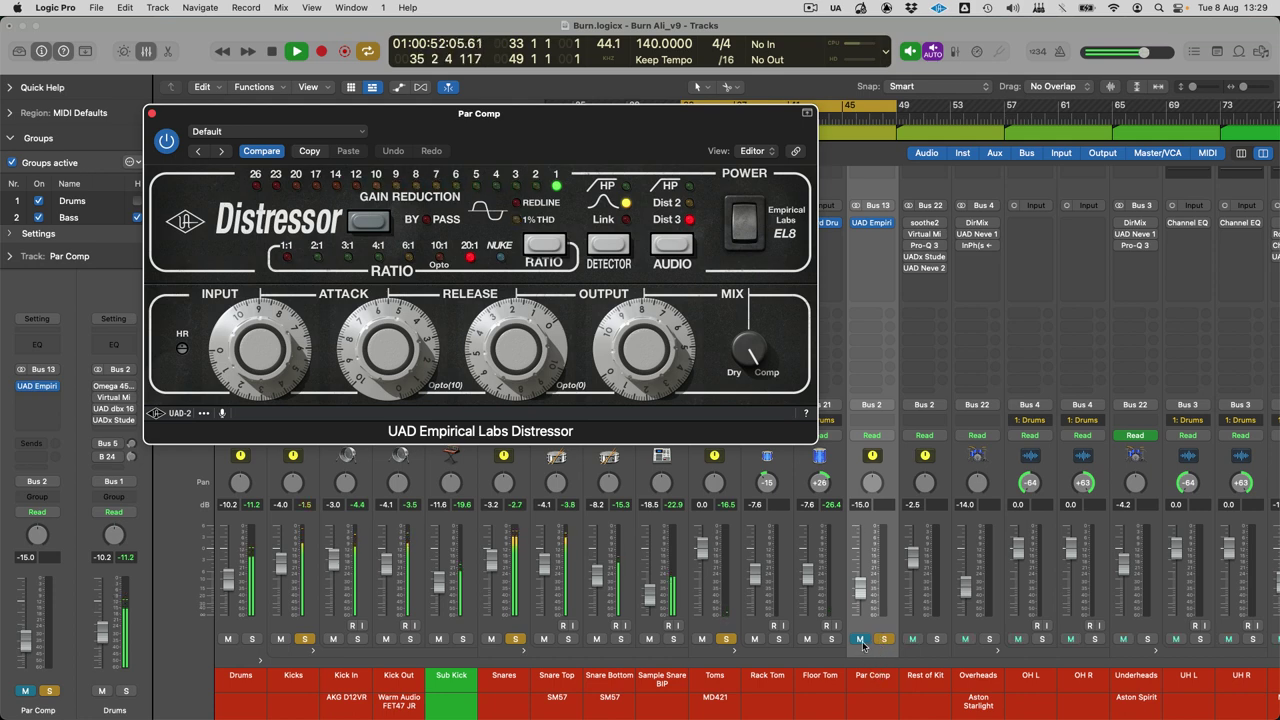
click(861, 640)
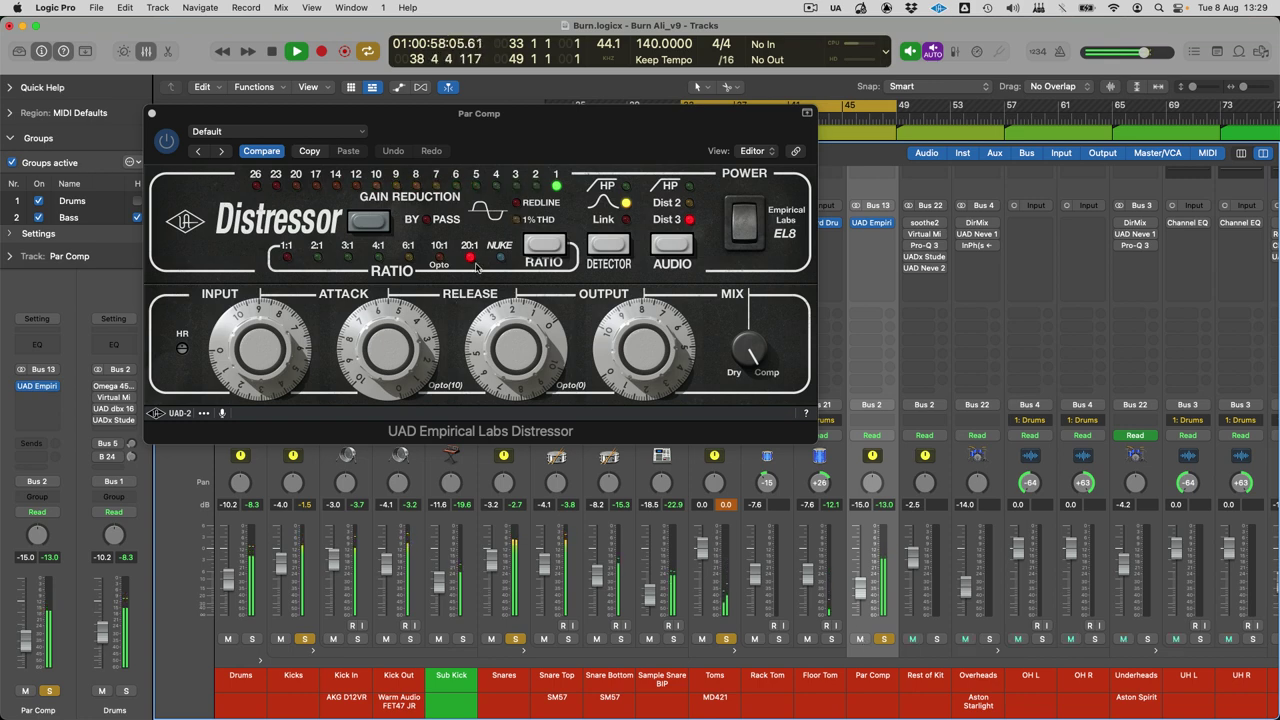
key(space)
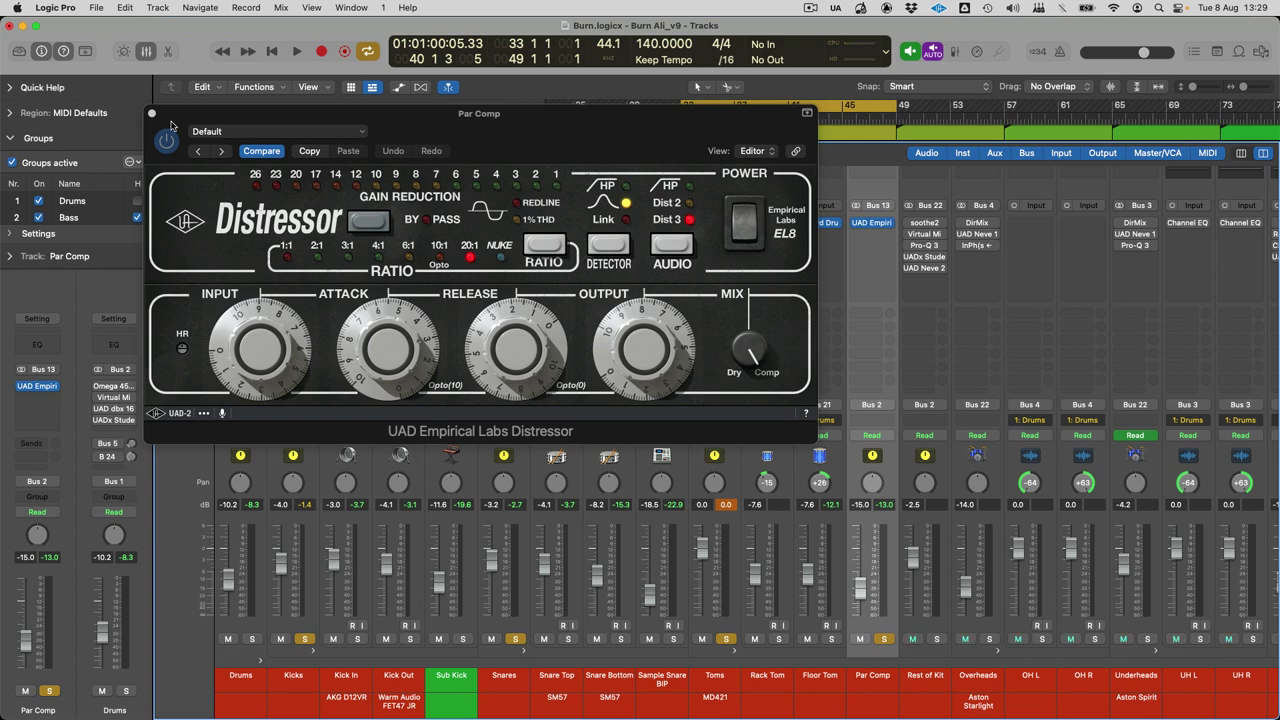
click(153, 113)
Step: Highlight the Kicks, Snares and Toms buses that send to Bus 13, followed by the Par Comp channel
click(306, 688)
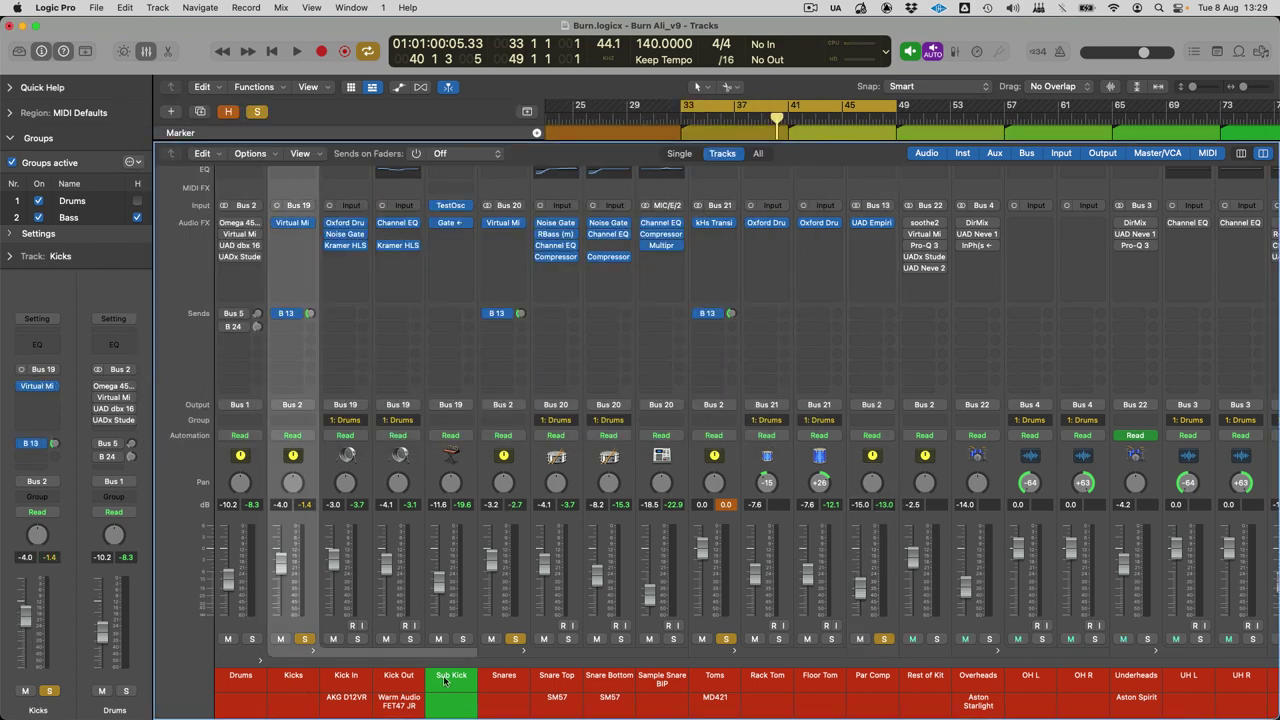
super+click(506, 680)
super+click(715, 680)
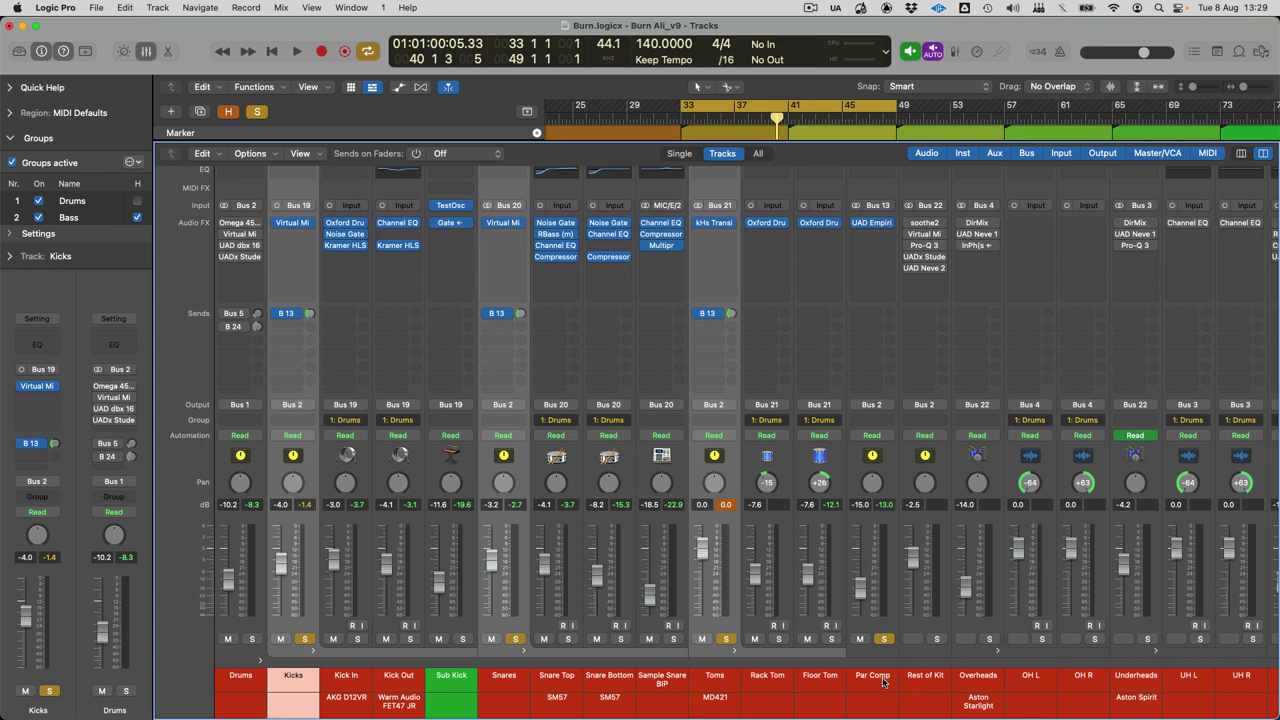
click(872, 677)
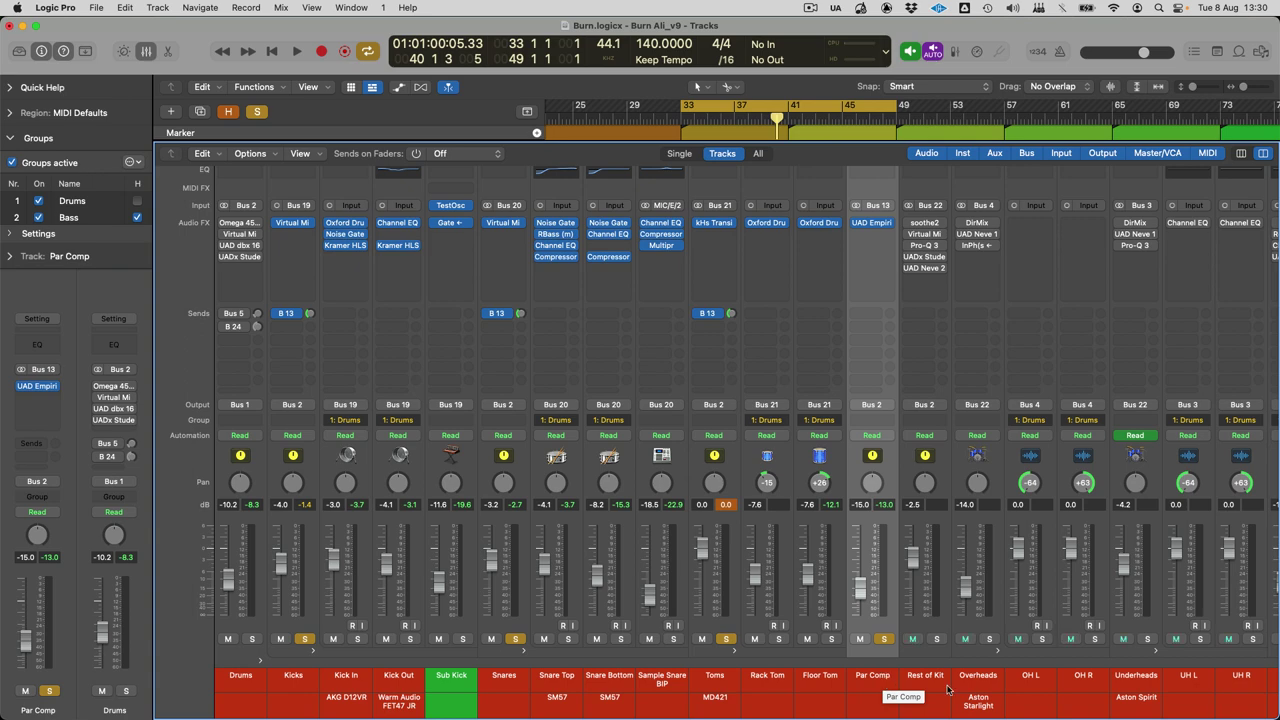
Step: Move on to the Rest of Kit bus and select the Overheads and Underheads channels that feed it
scroll(948, 689, right, 10)
click(434, 676)
click(398, 683)
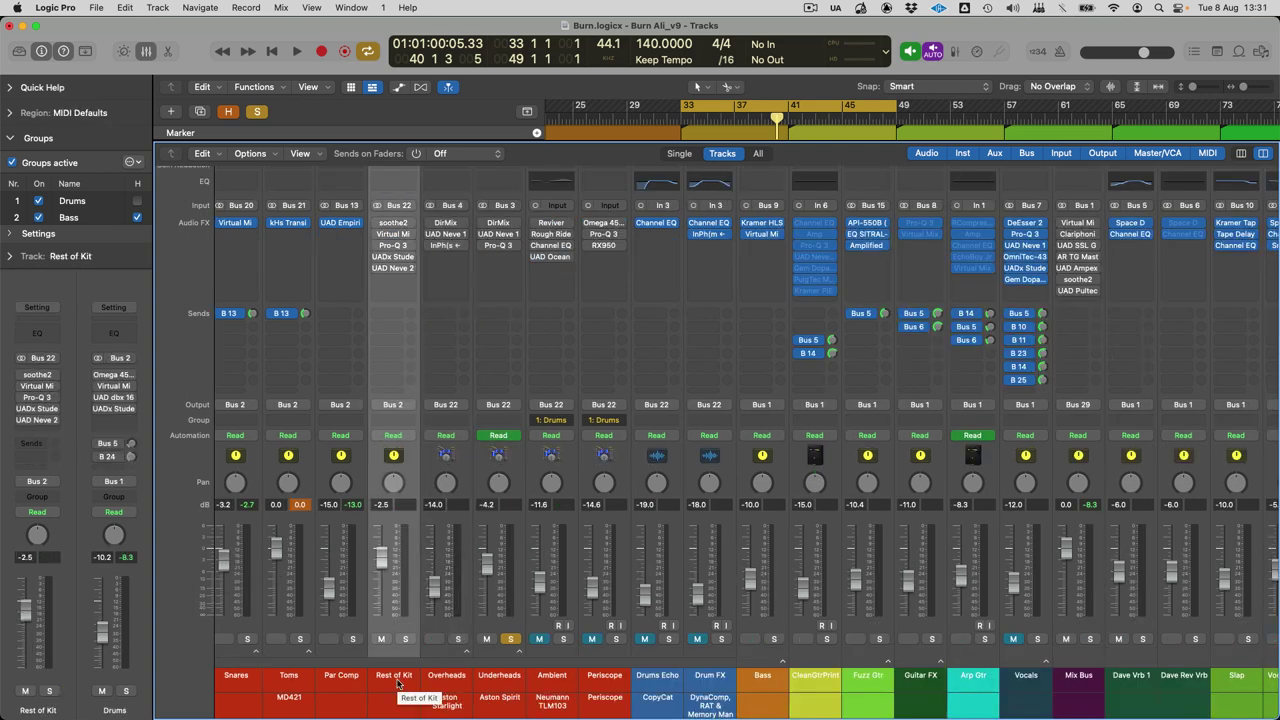
click(470, 670)
shift+click(478, 659)
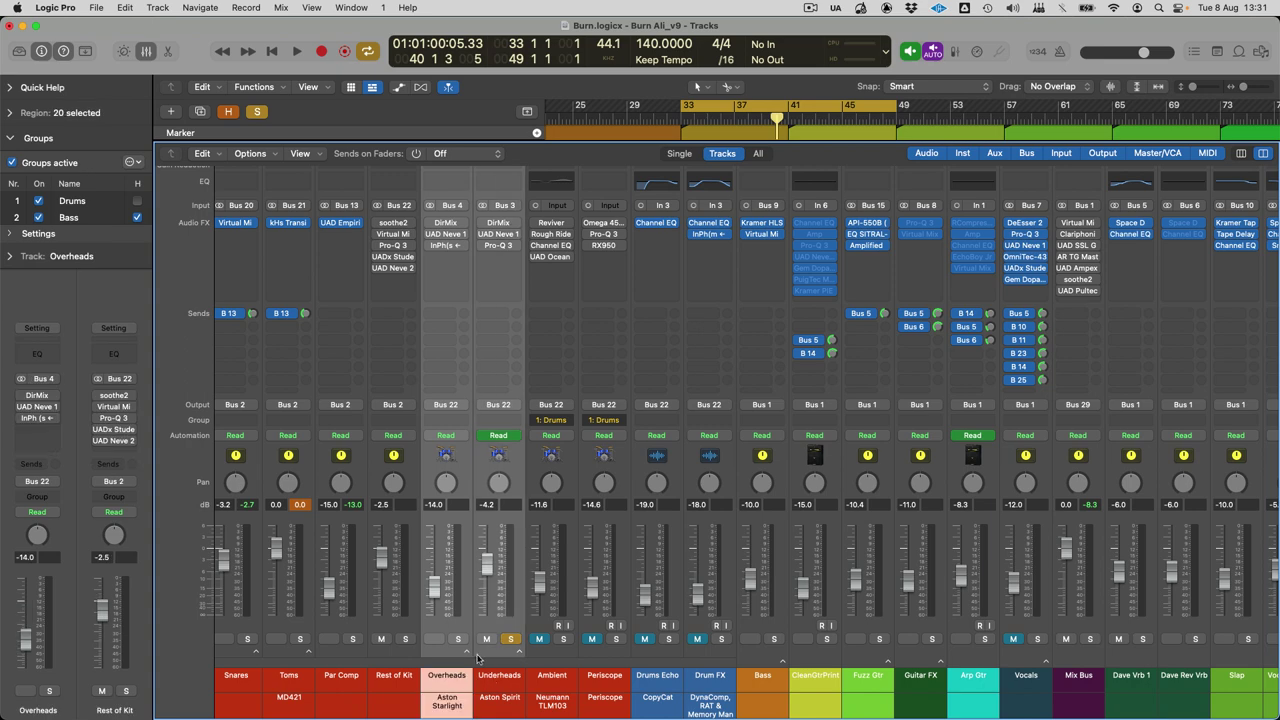
Step: Expand the Overheads and Underheads stacks to inspect their individual channels, collapsing both again
click(466, 653)
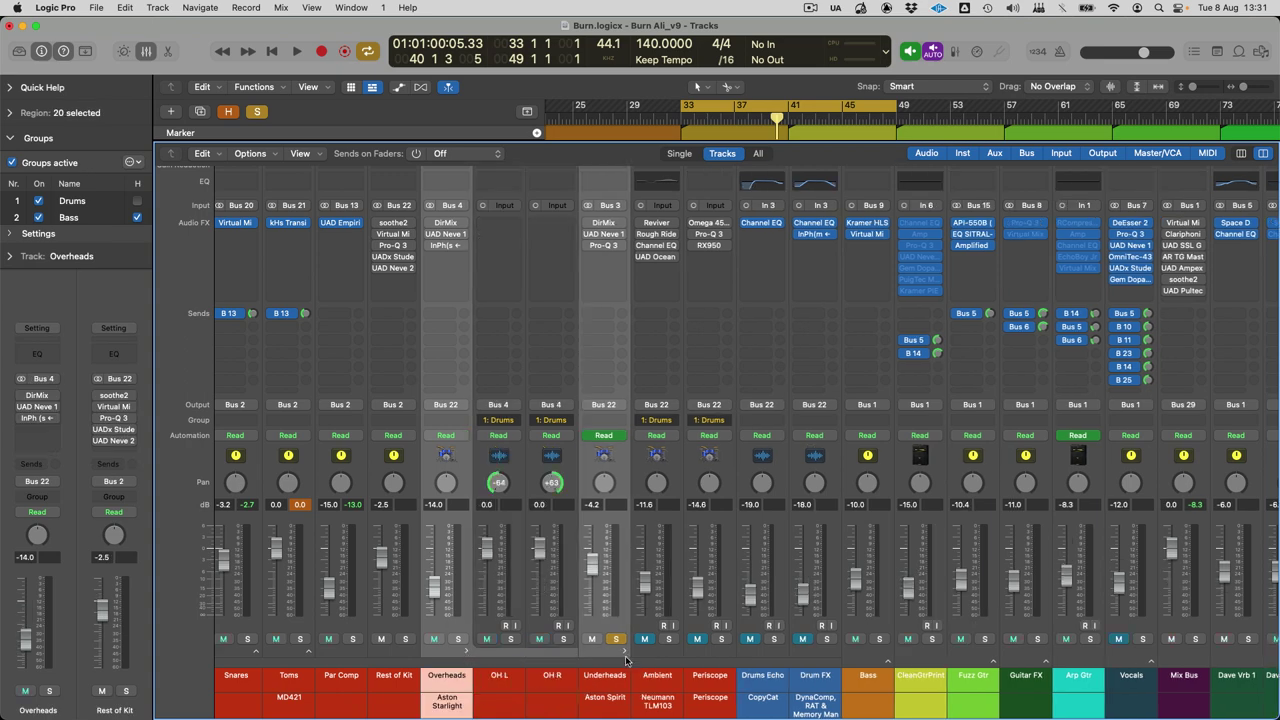
click(625, 653)
click(619, 685)
click(624, 653)
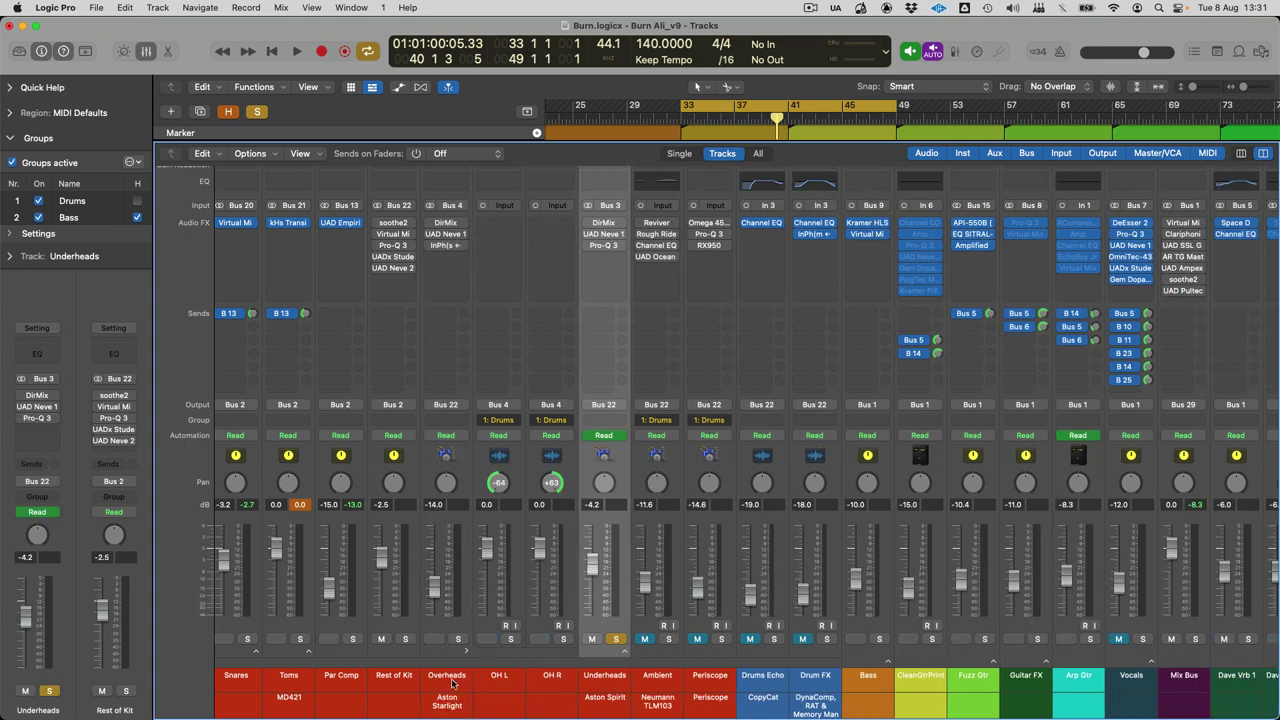
click(455, 684)
click(466, 652)
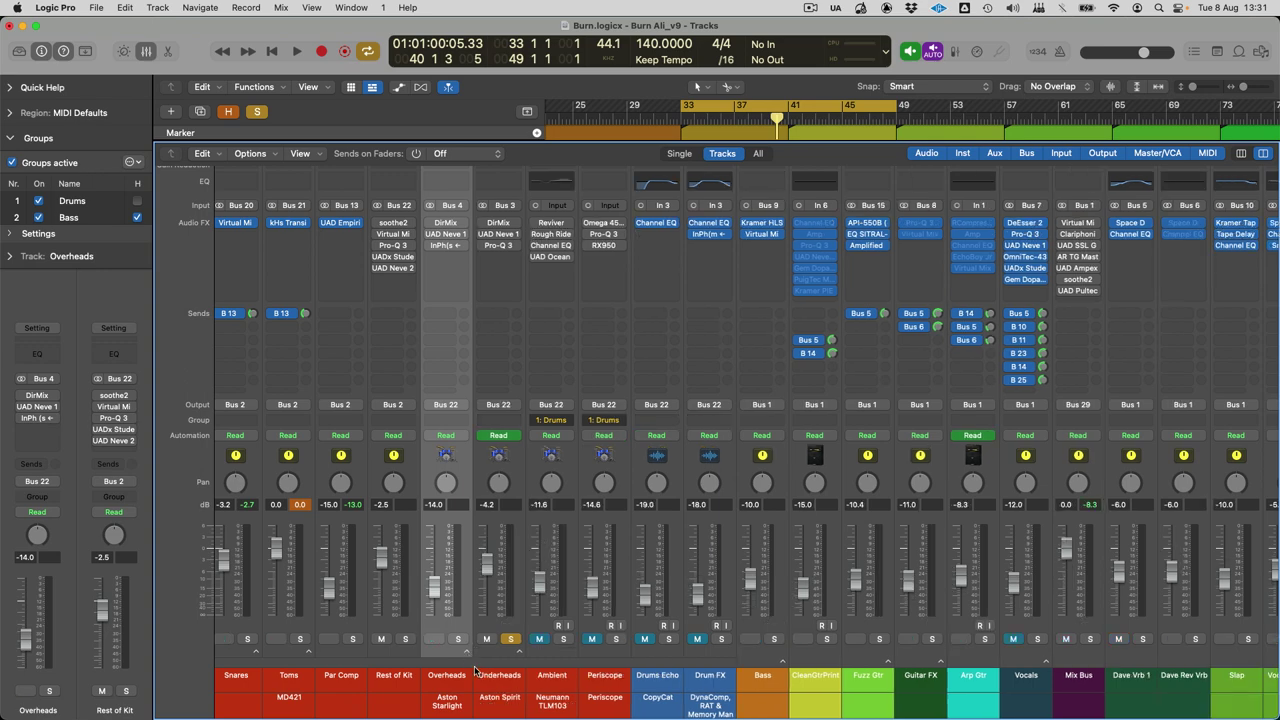
Step: Enable Direction Mixer on Underheads and Overheads, compare their settings side by side and close both plug-ins
click(500, 223)
drag(540, 190, 784, 187)
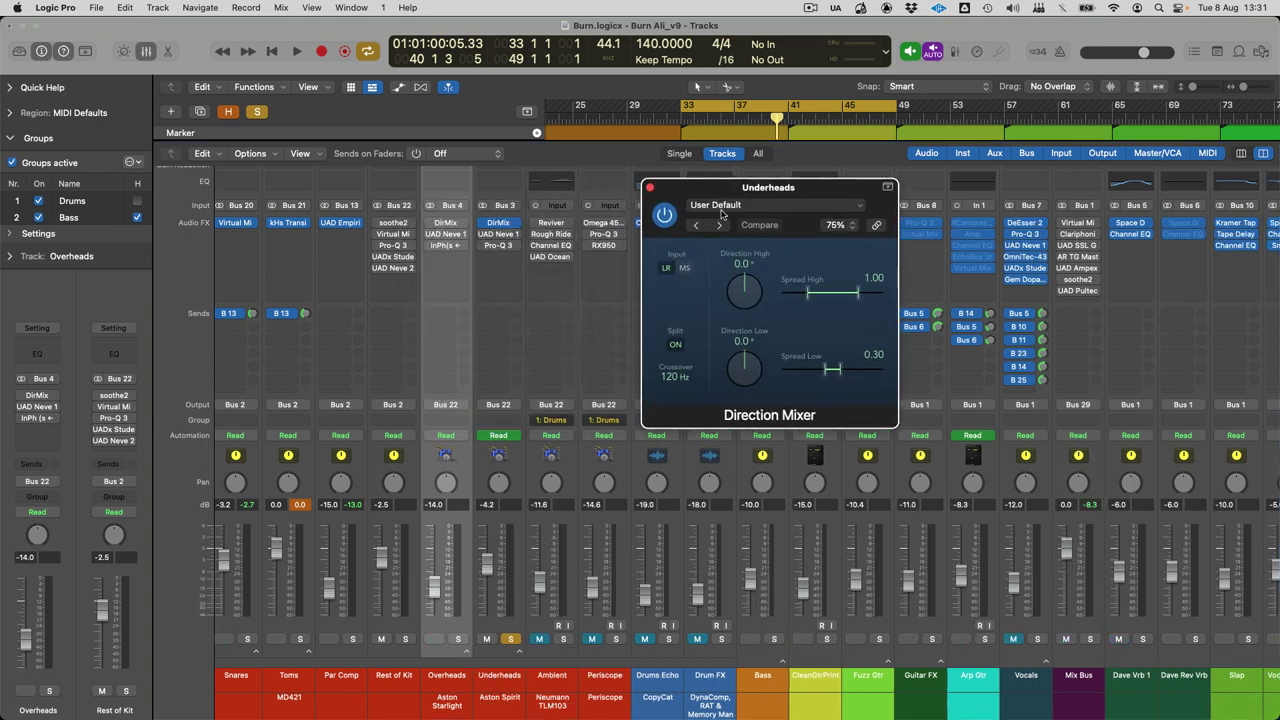
click(433, 222)
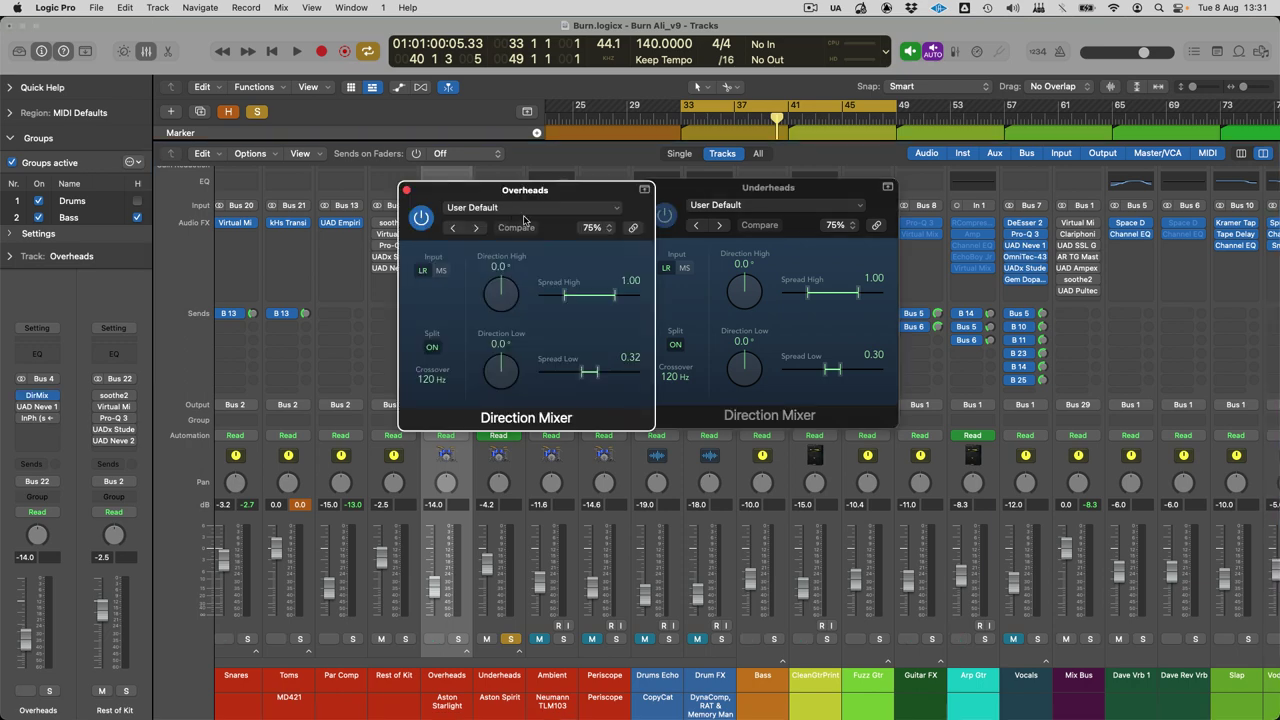
drag(543, 200, 326, 292)
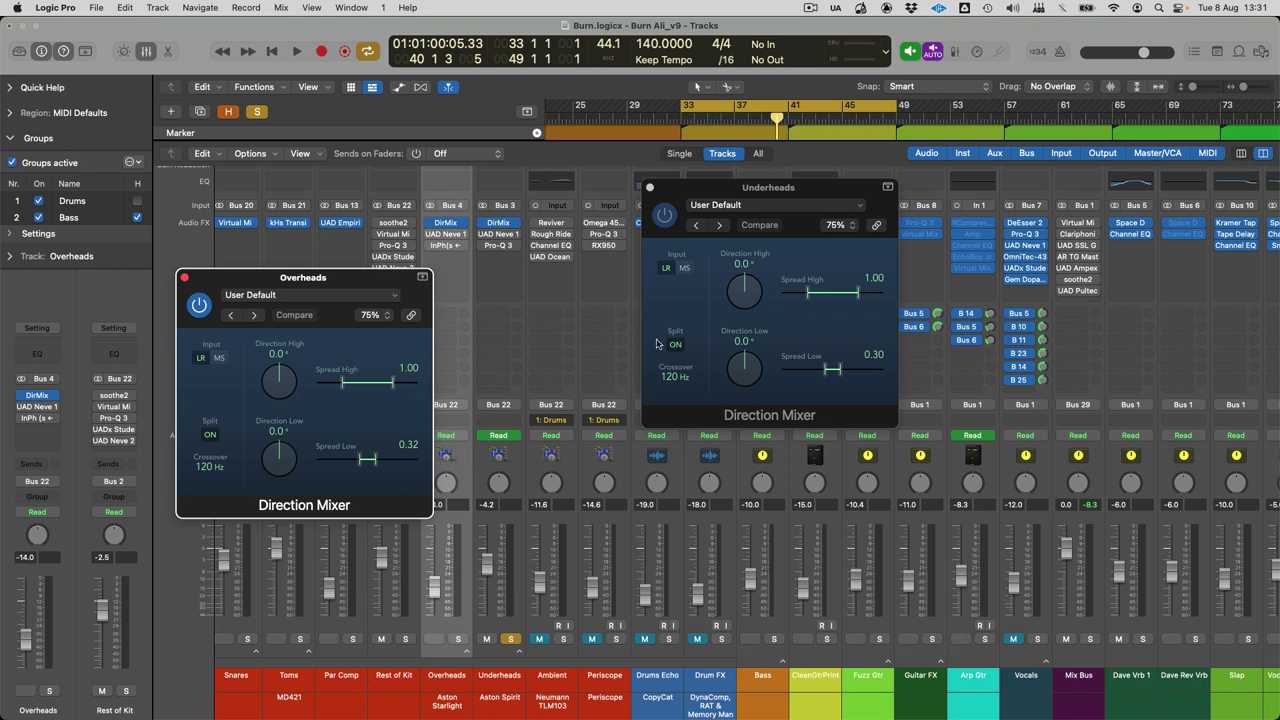
alt+click(184, 277)
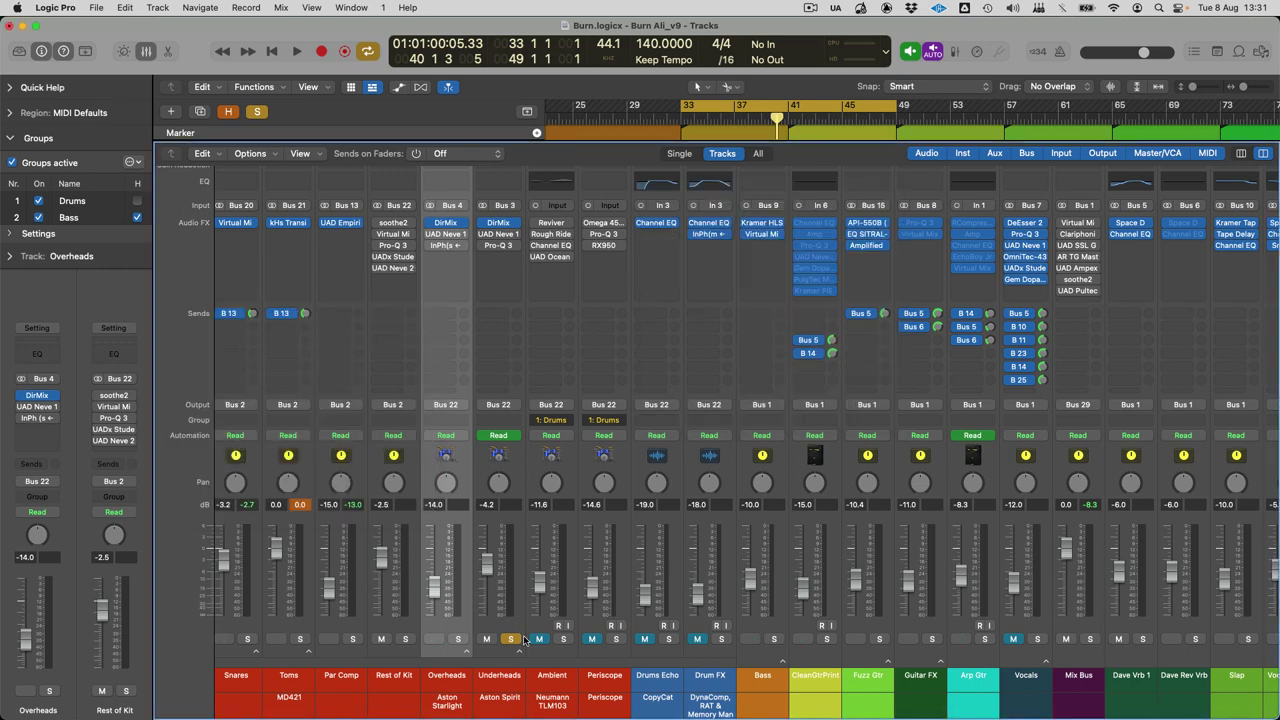
Step: Select the Underheads stack, expand it to inspect the UH L and UH R channels and collapse it
click(506, 670)
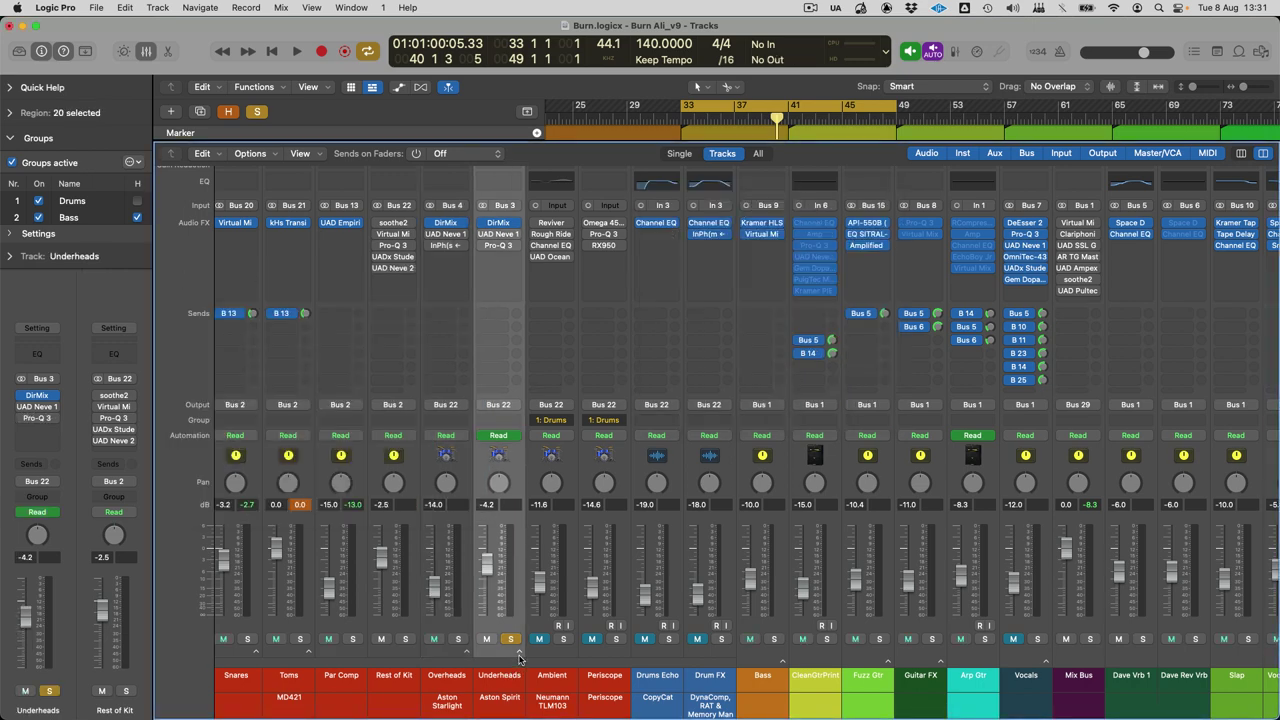
click(519, 655)
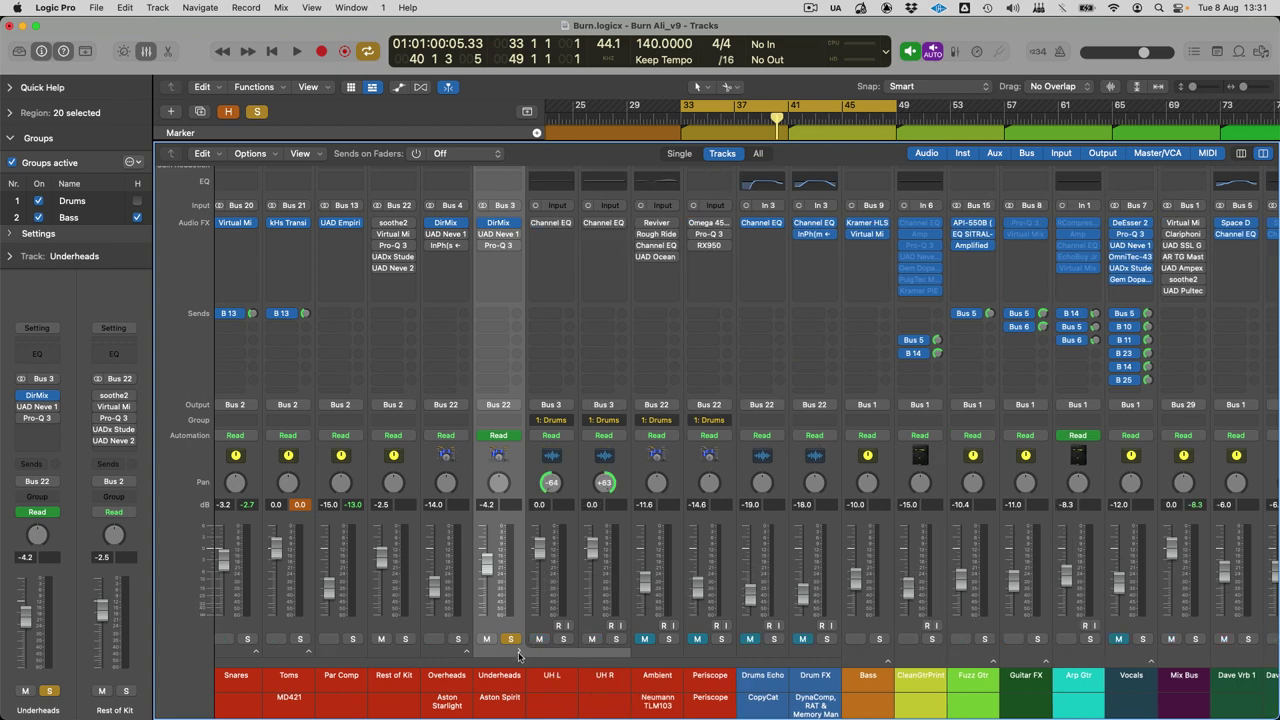
click(519, 653)
Step: Play back the soloed Underheads, check their Direction Mixer settings, close the plug-in and stop playback
key(space)
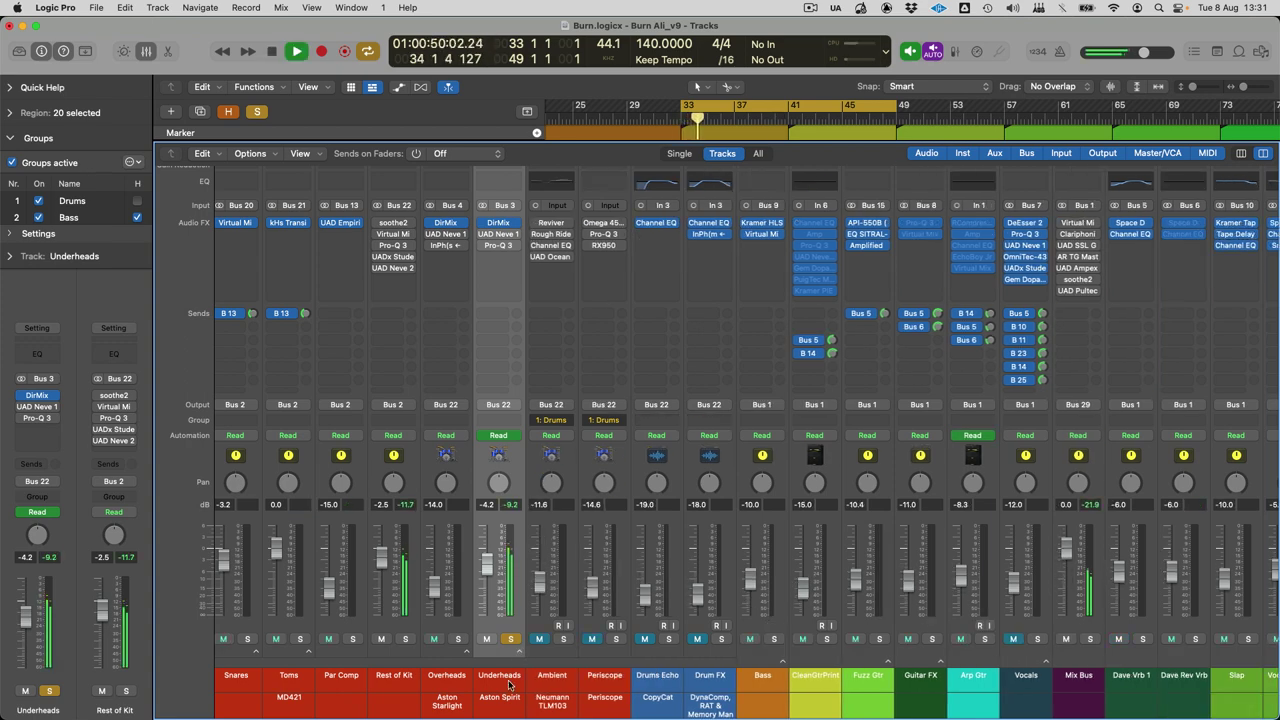
click(494, 222)
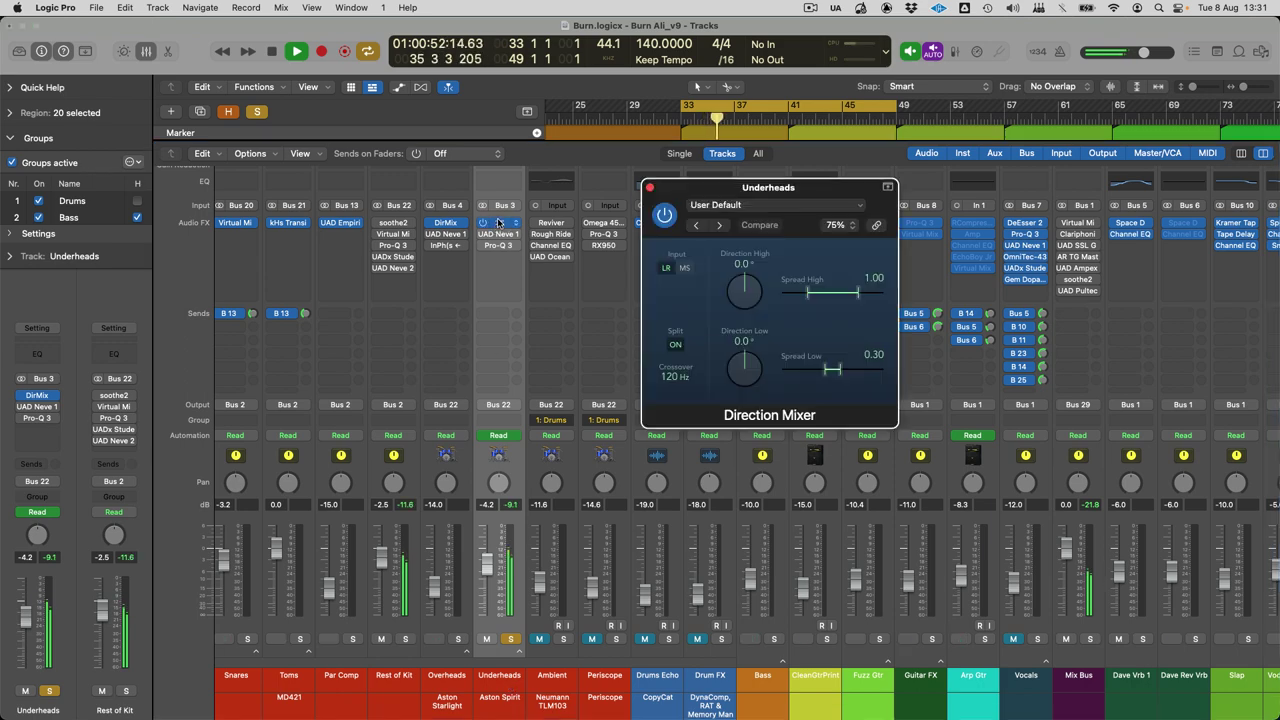
click(649, 187)
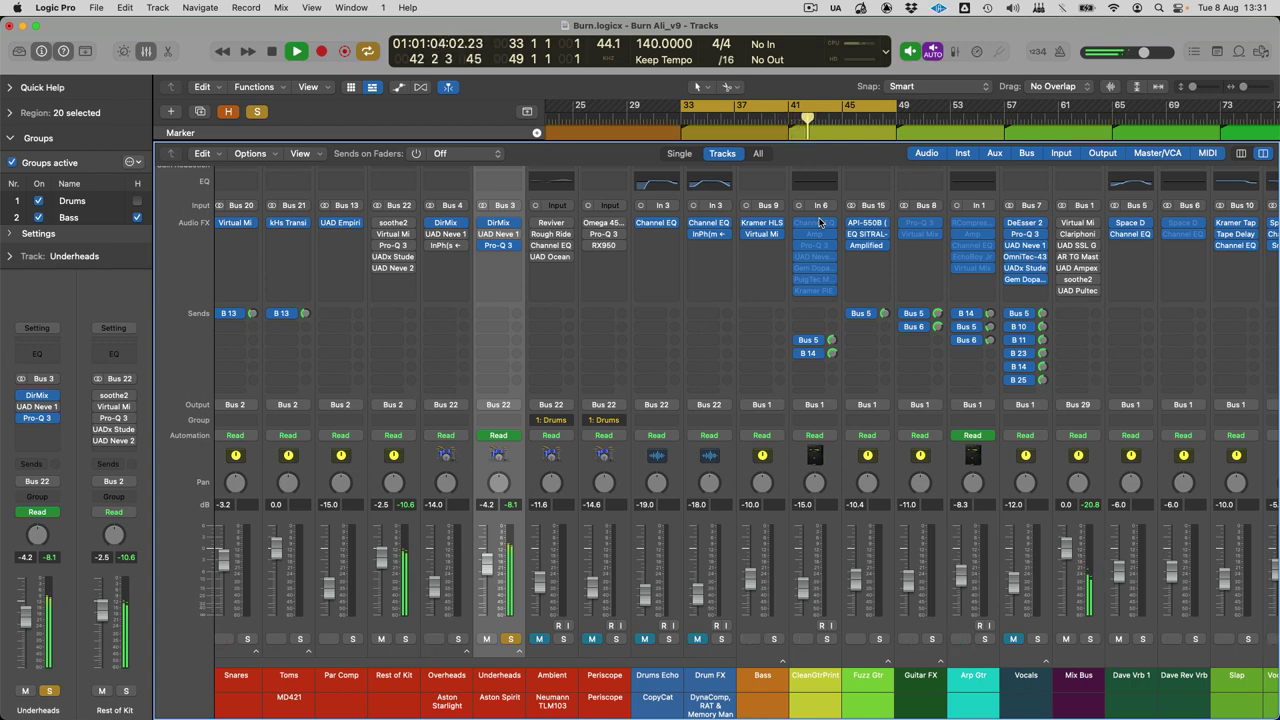
key(space)
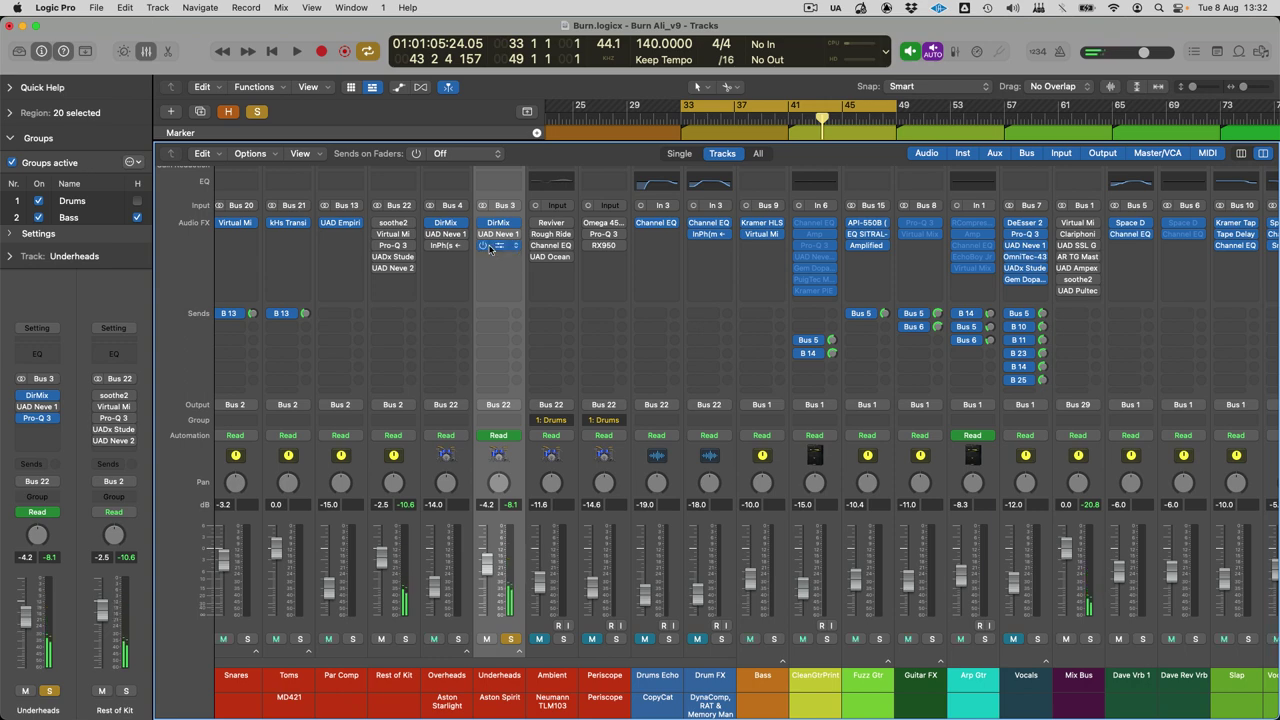
Step: Show track automation in the arrangement and examine the Pro-Q 3 bypass automation on the Underheads track
key(a)
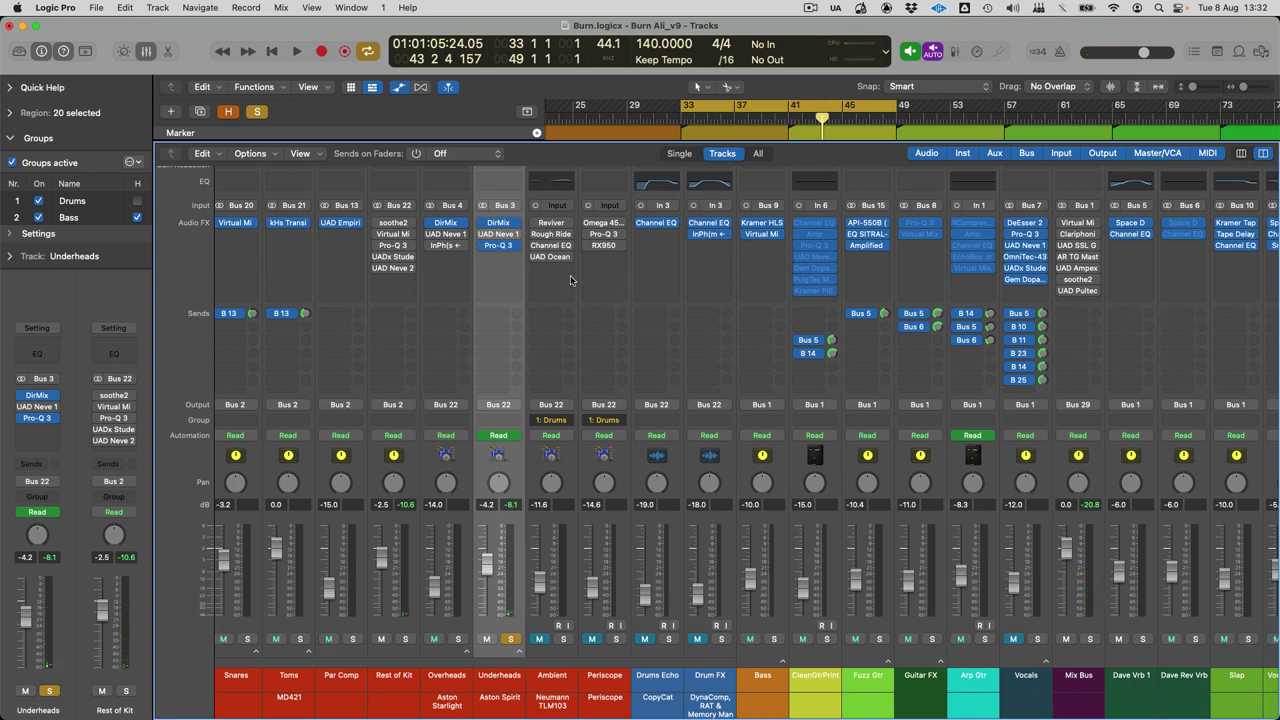
click(577, 658)
key(x)
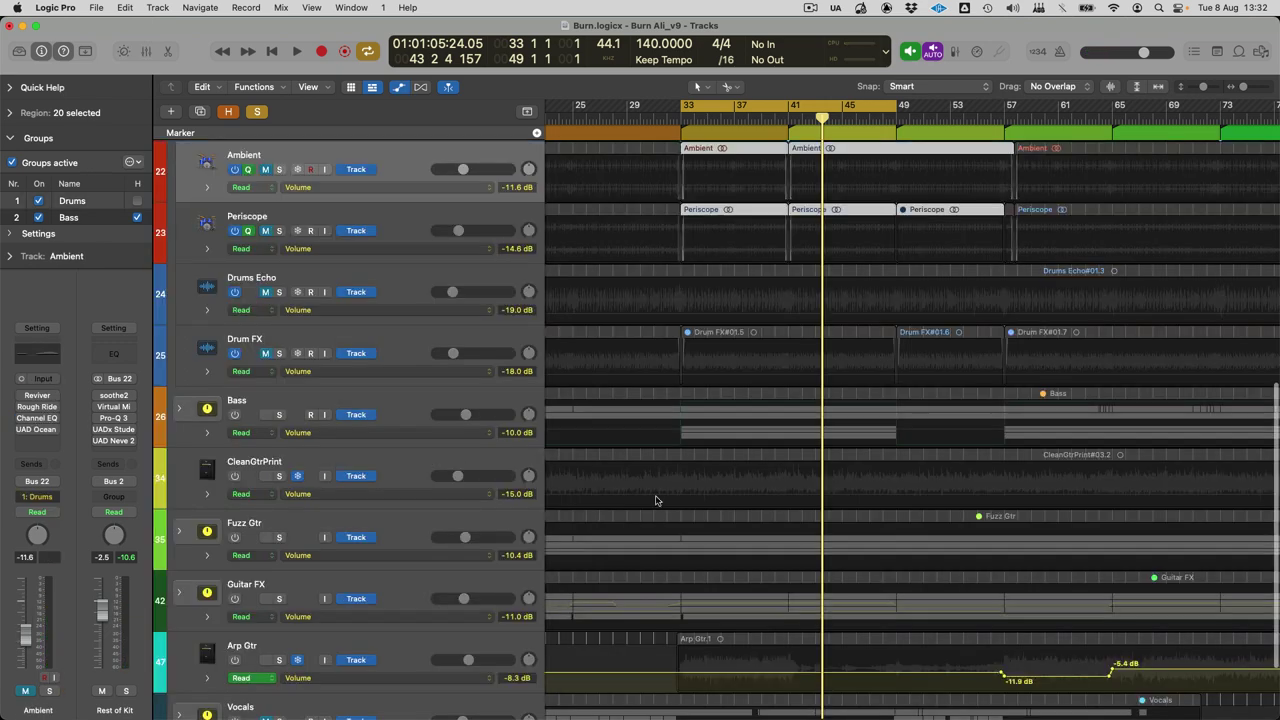
scroll(658, 488, up, 5)
scroll(658, 488, down, 1)
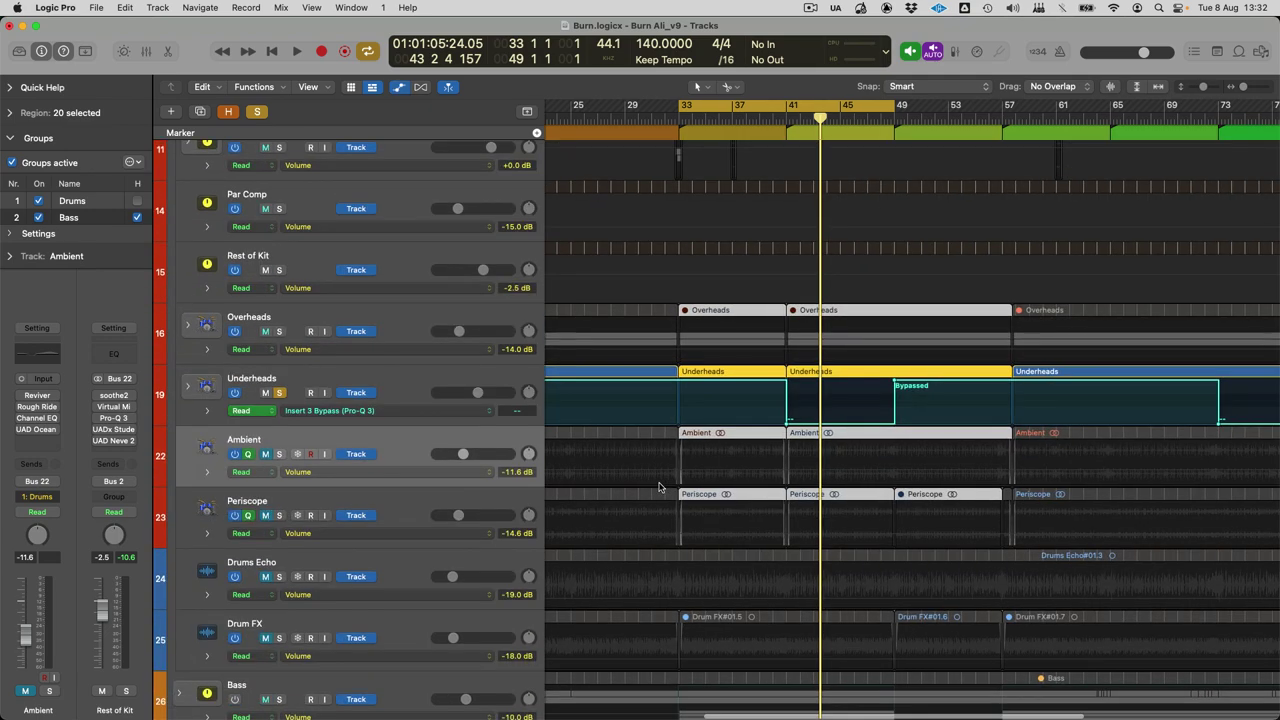
Step: Open Pro-Q 3 on the Underheads track and place it where the arrangement's bypass automation stays in view
scroll(585, 460, left, 2)
key(super+Left)
key(super+Left)
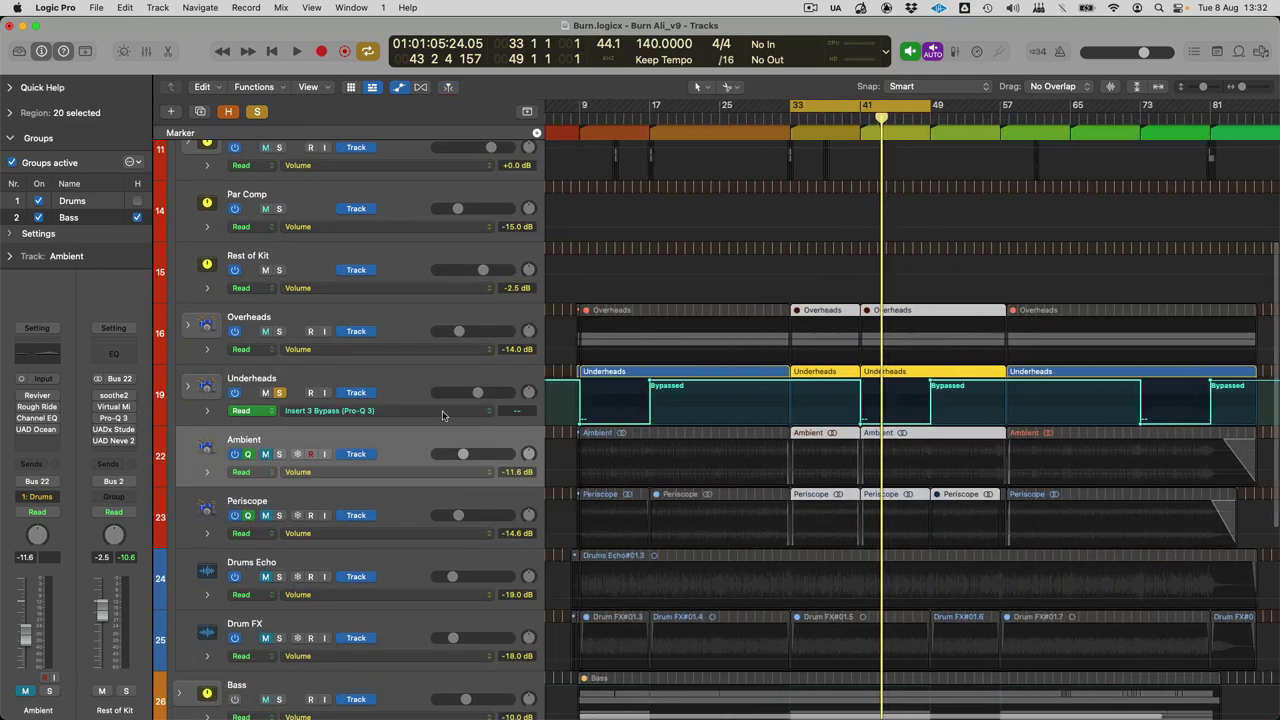
click(385, 386)
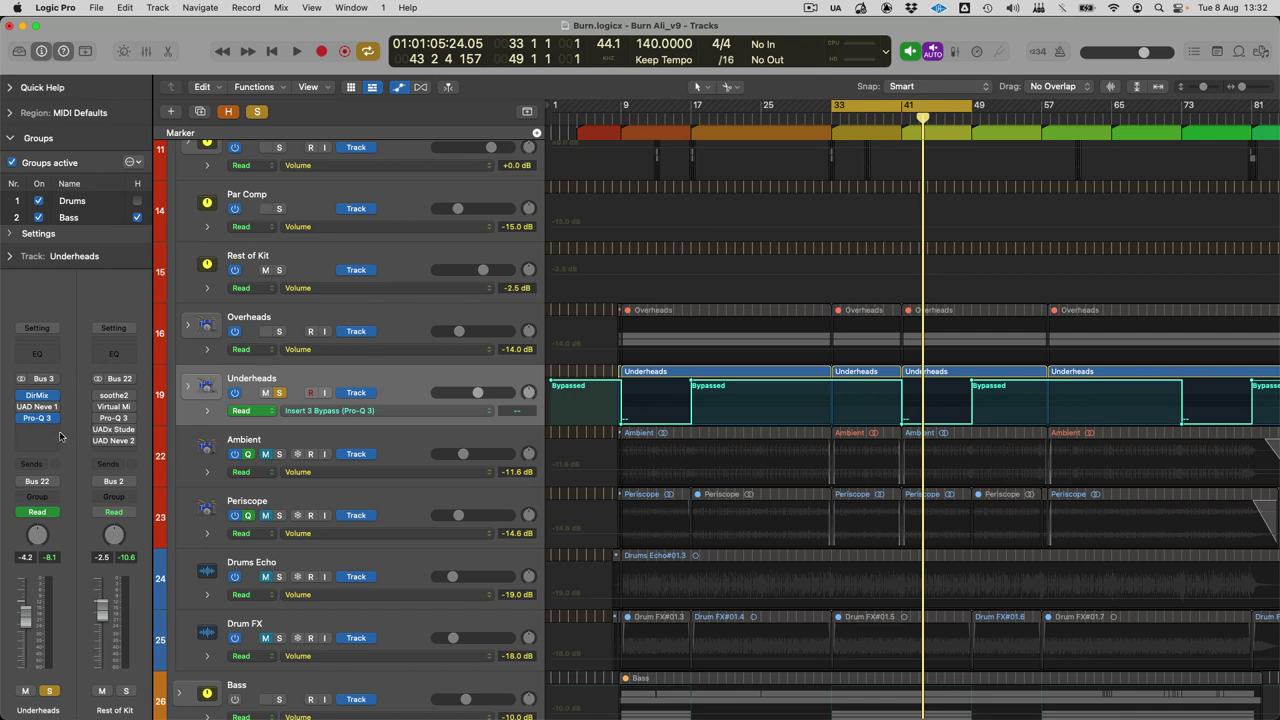
key(v)
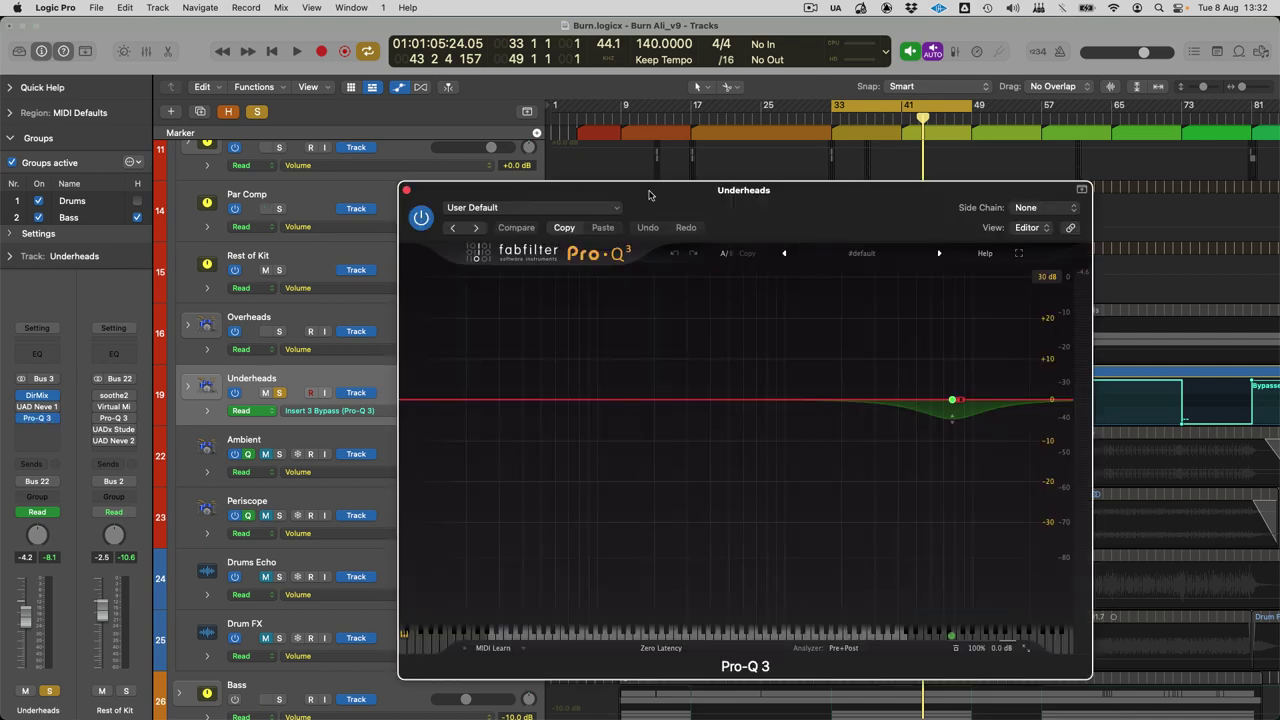
drag(649, 195, 284, 106)
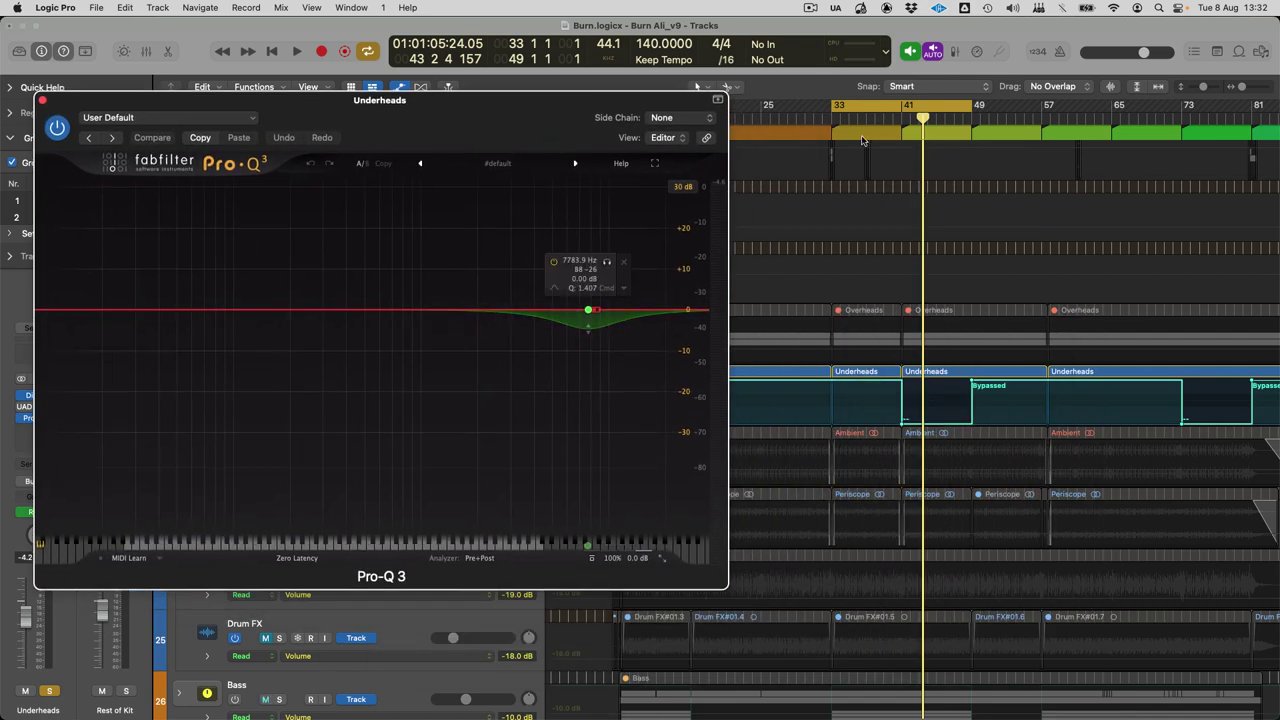
Step: Play back the Underheads through Pro-Q 3, audition its 7783.9 Hz dynamic band in isolation and close the plug-in
key(space)
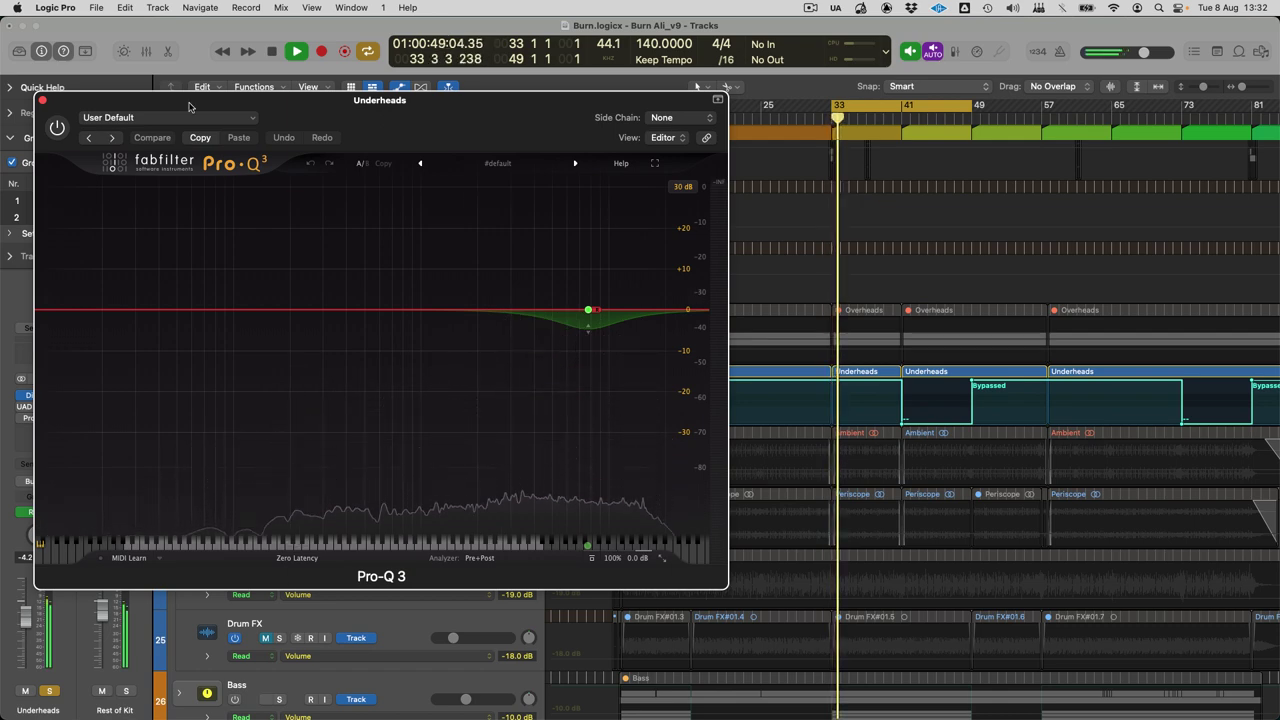
click(890, 117)
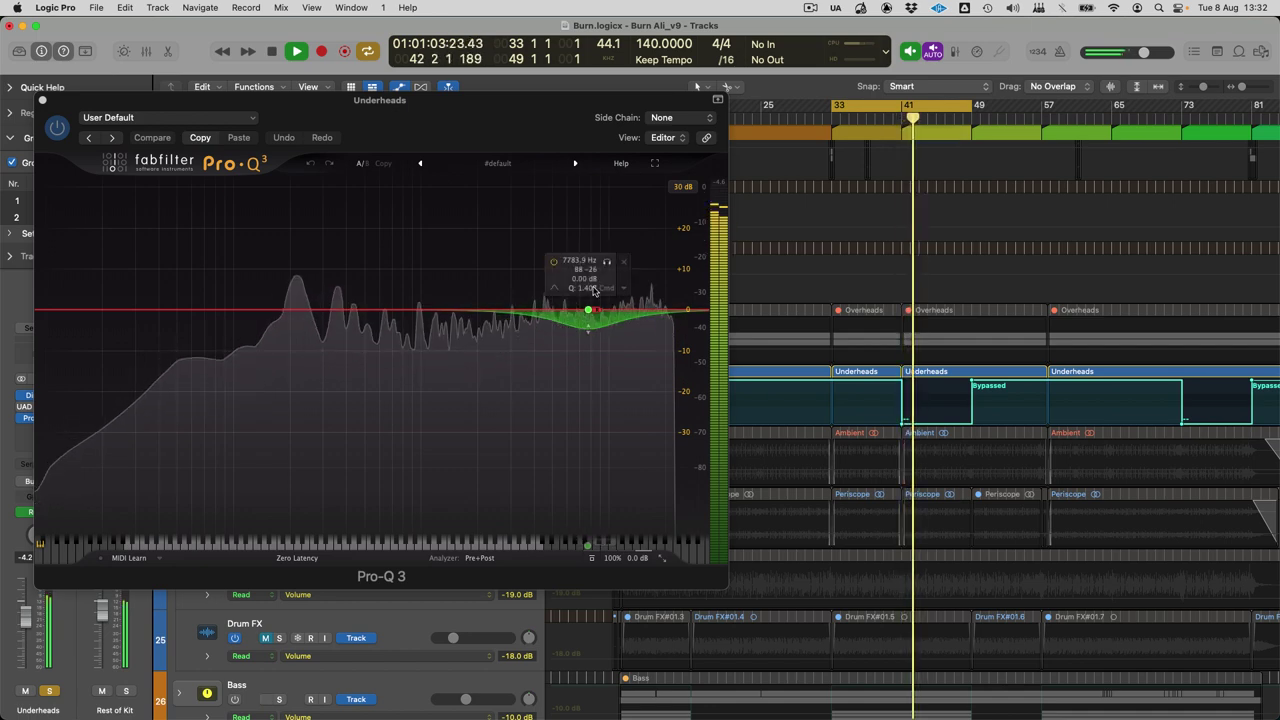
click(604, 263)
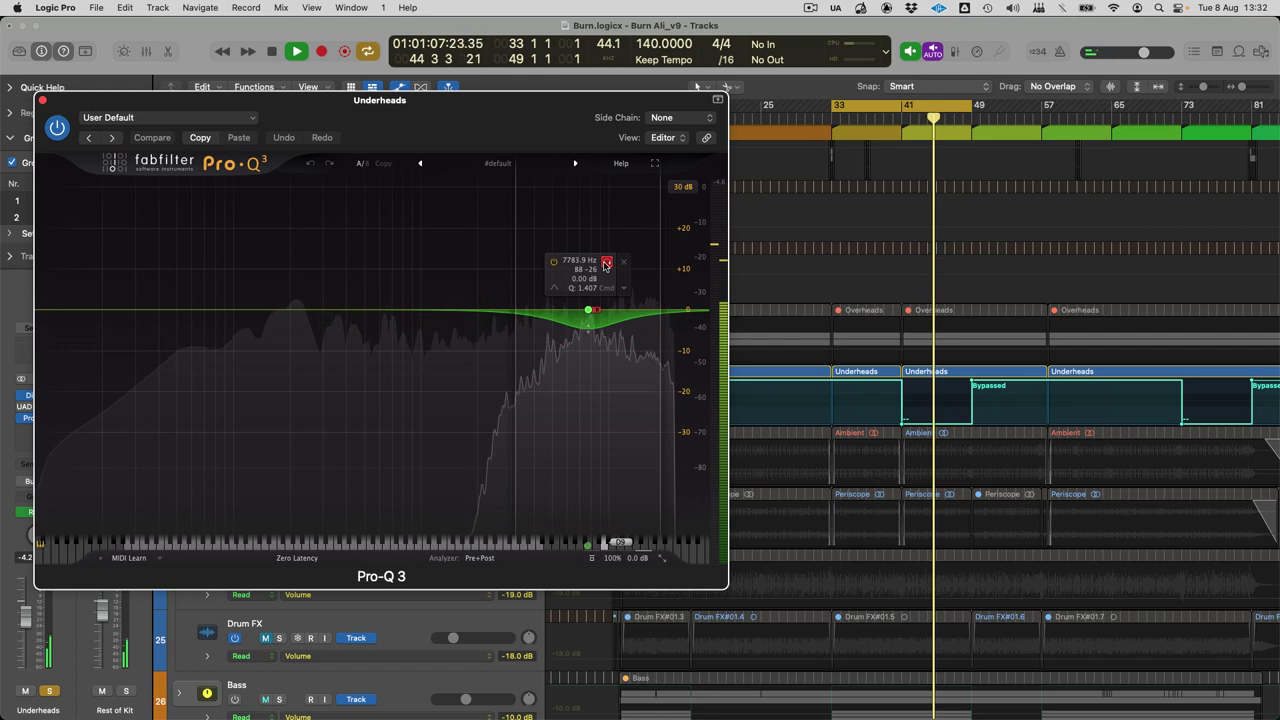
click(604, 263)
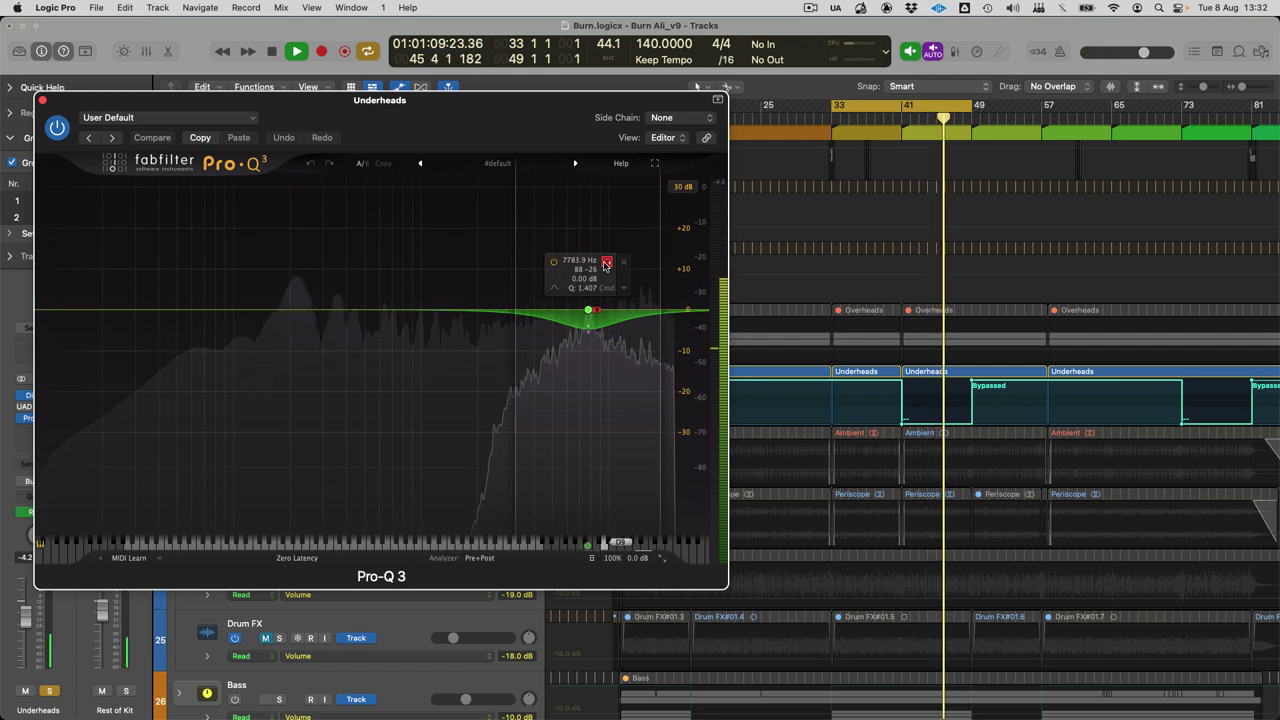
key(super+w)
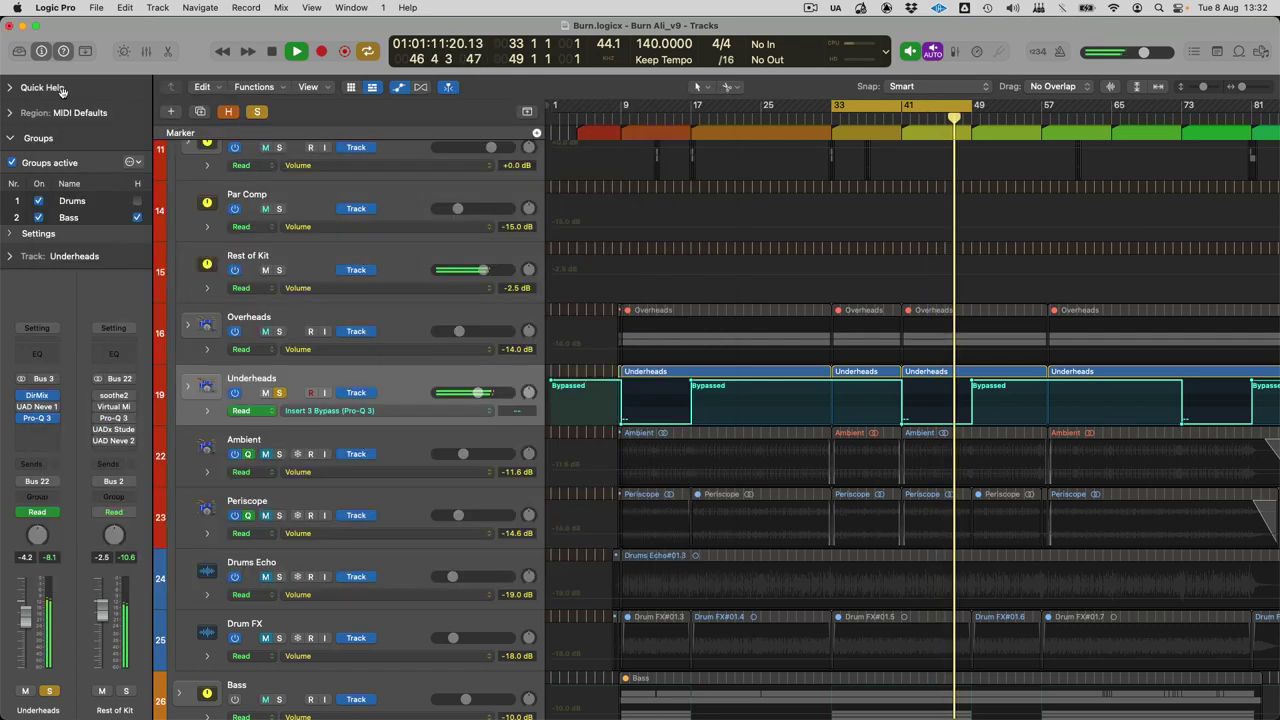
Step: Stop playback, show the mixer, switch the solo from Underheads to Overheads and audition the Overheads
key(x)
key(space)
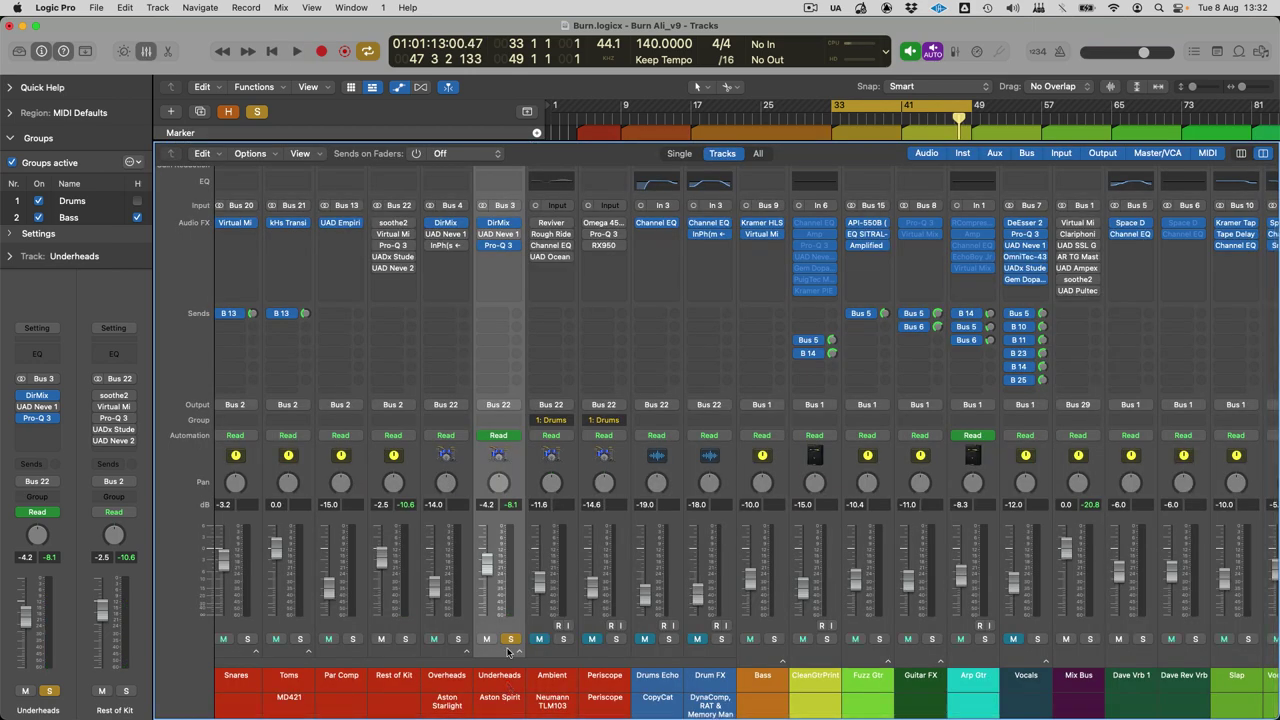
click(458, 639)
key(s)
key(space)
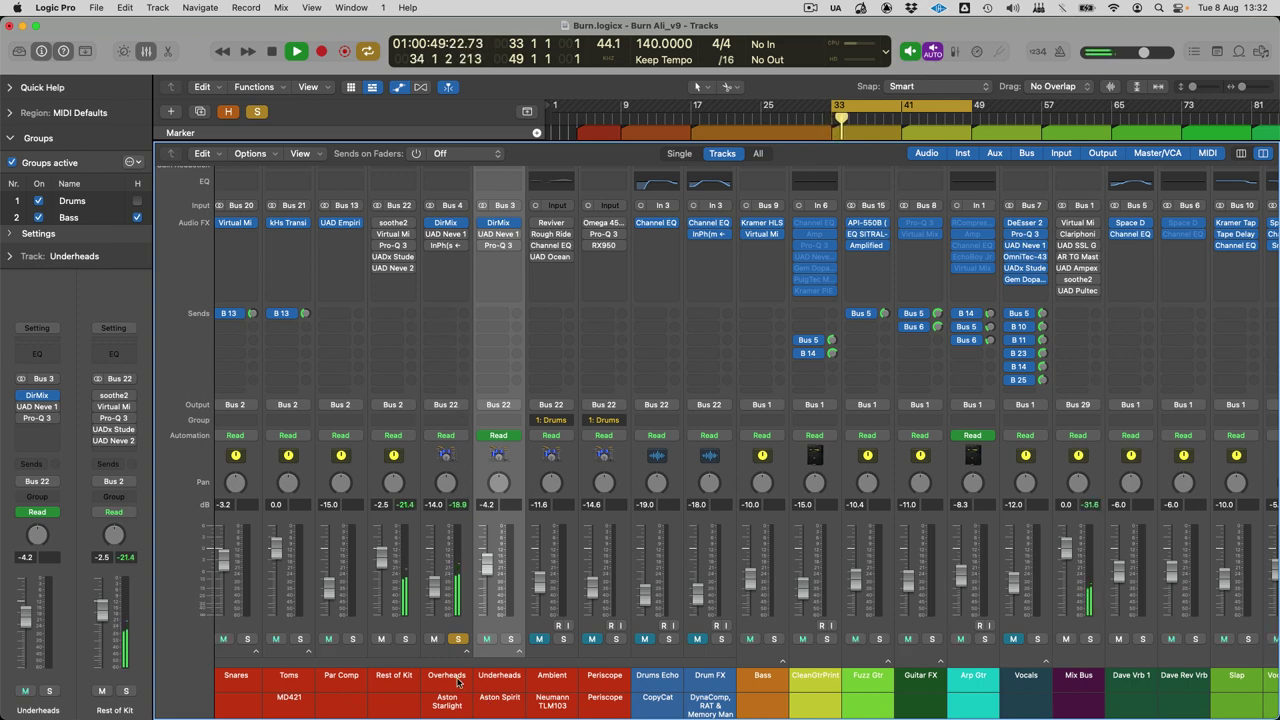
key(space)
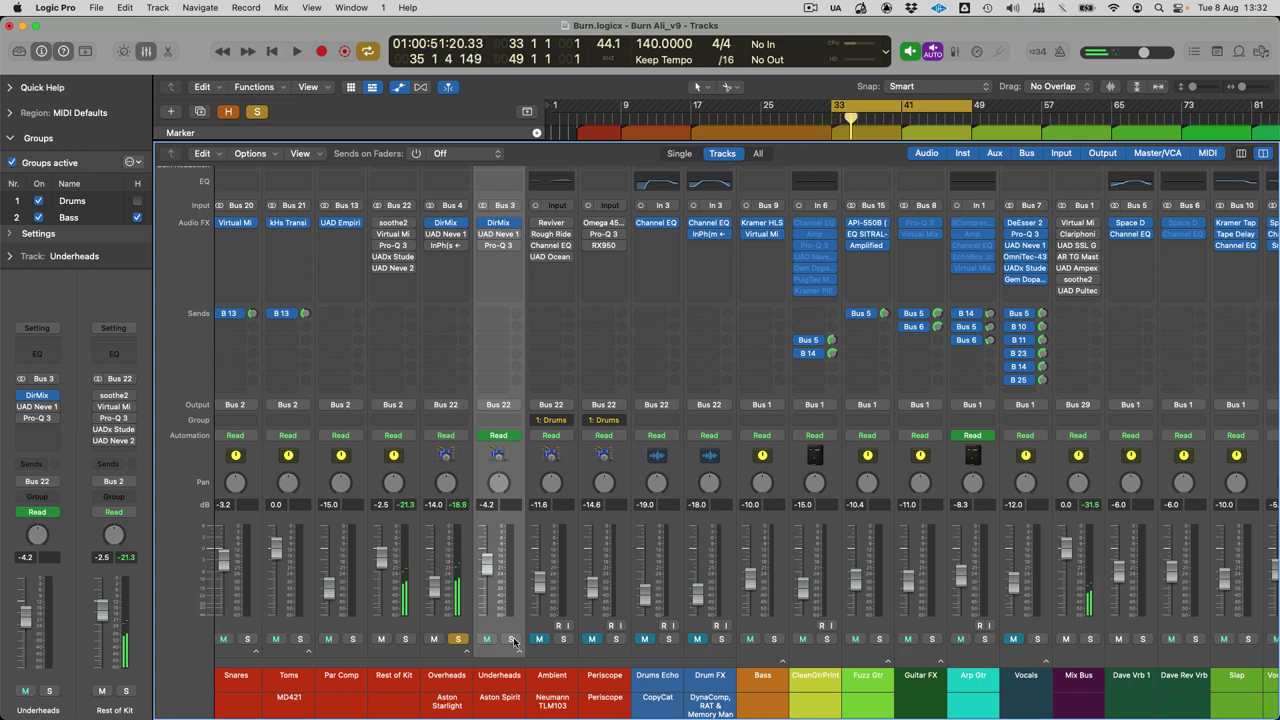
Step: Solo Underheads together with Overheads, enable UAD Neve 1073 on Underheads and close it after viewing its settings
click(513, 640)
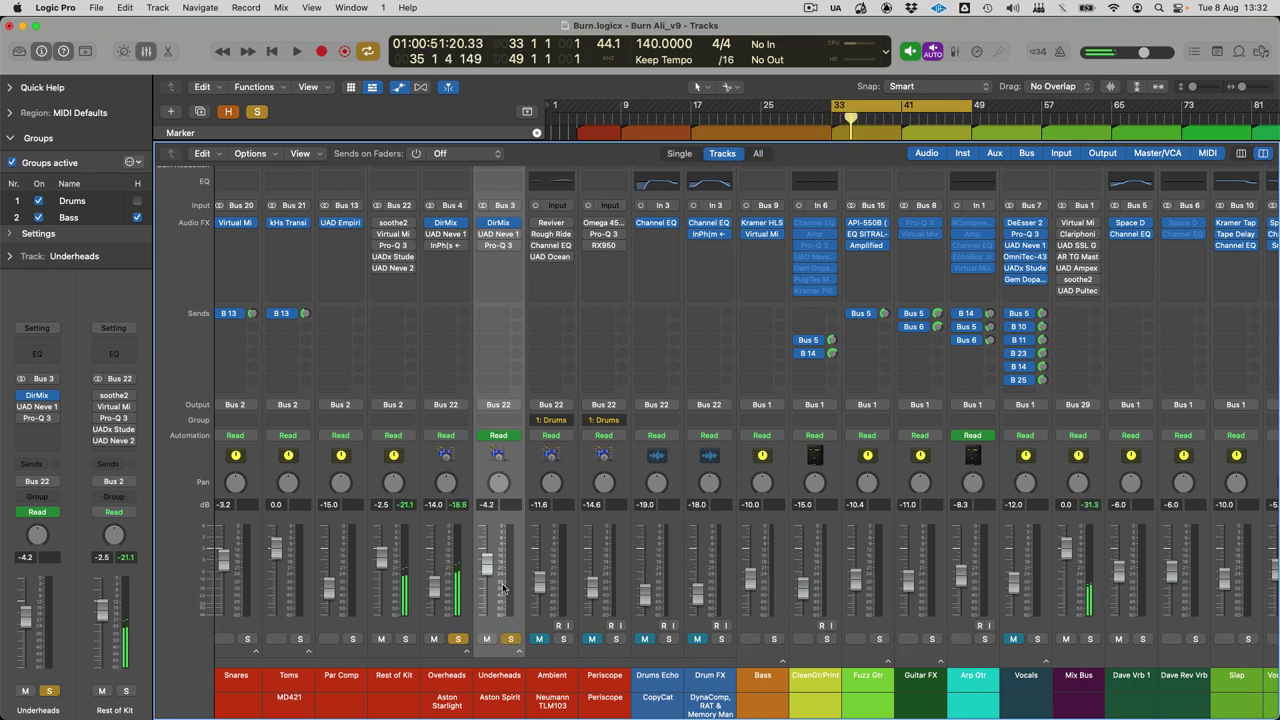
click(500, 234)
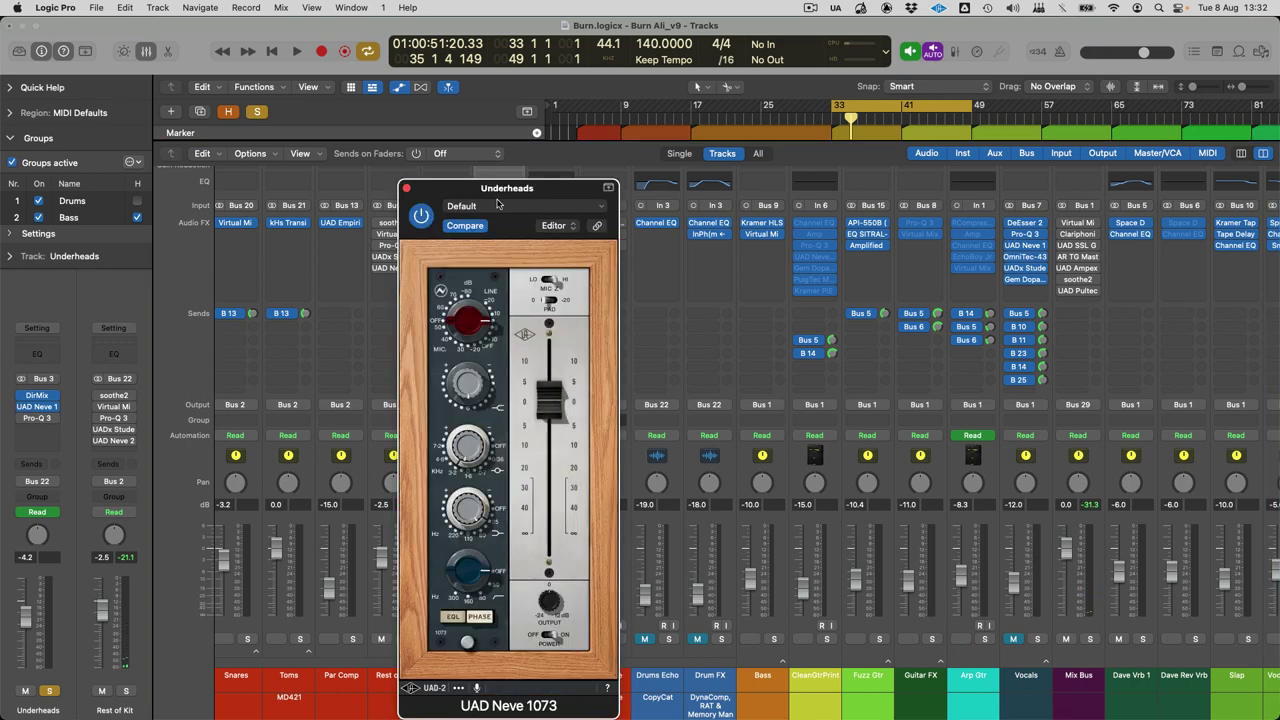
key(super+w)
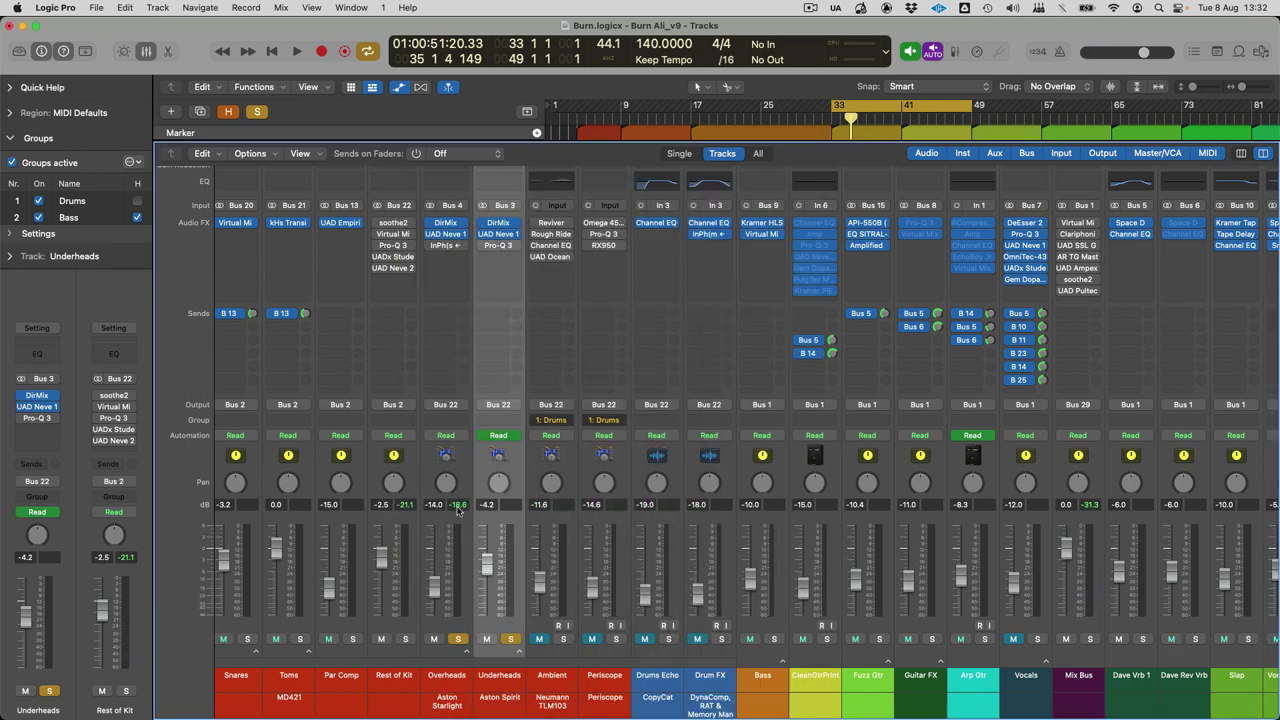
Step: Select Overheads, enable its InPhase plug-in, check the delay settings and close the plug-in
click(454, 690)
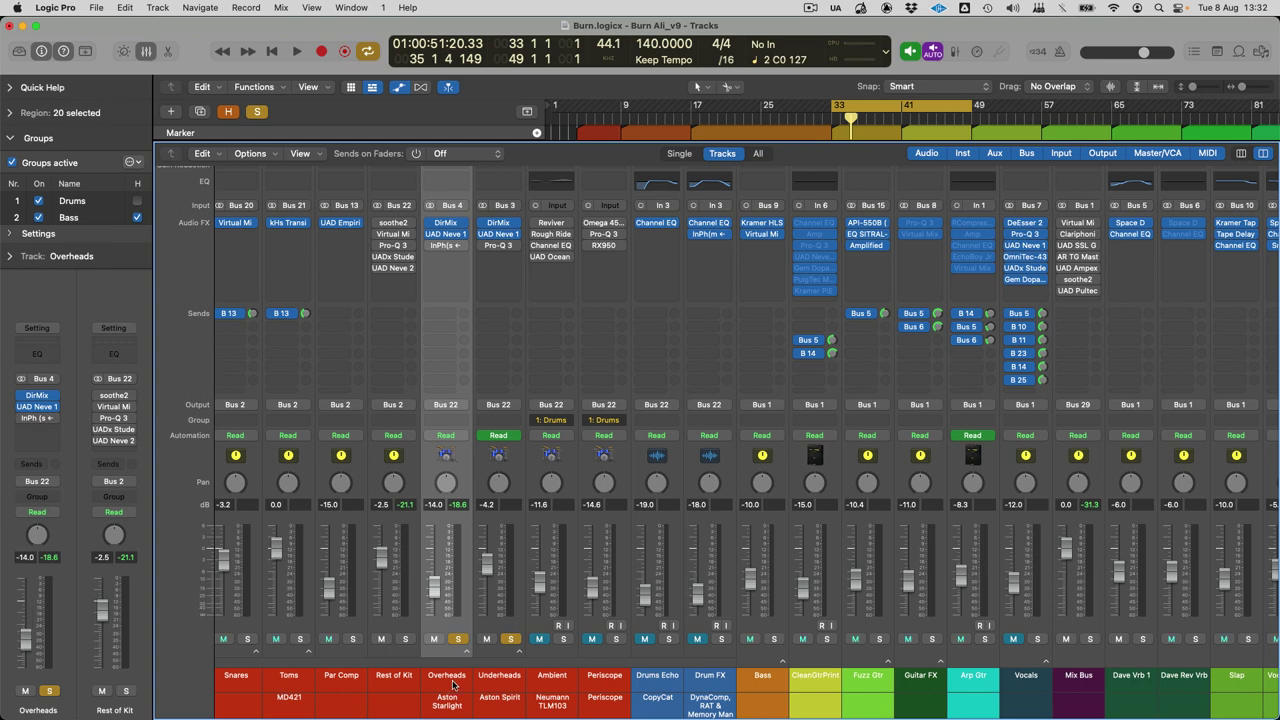
click(447, 246)
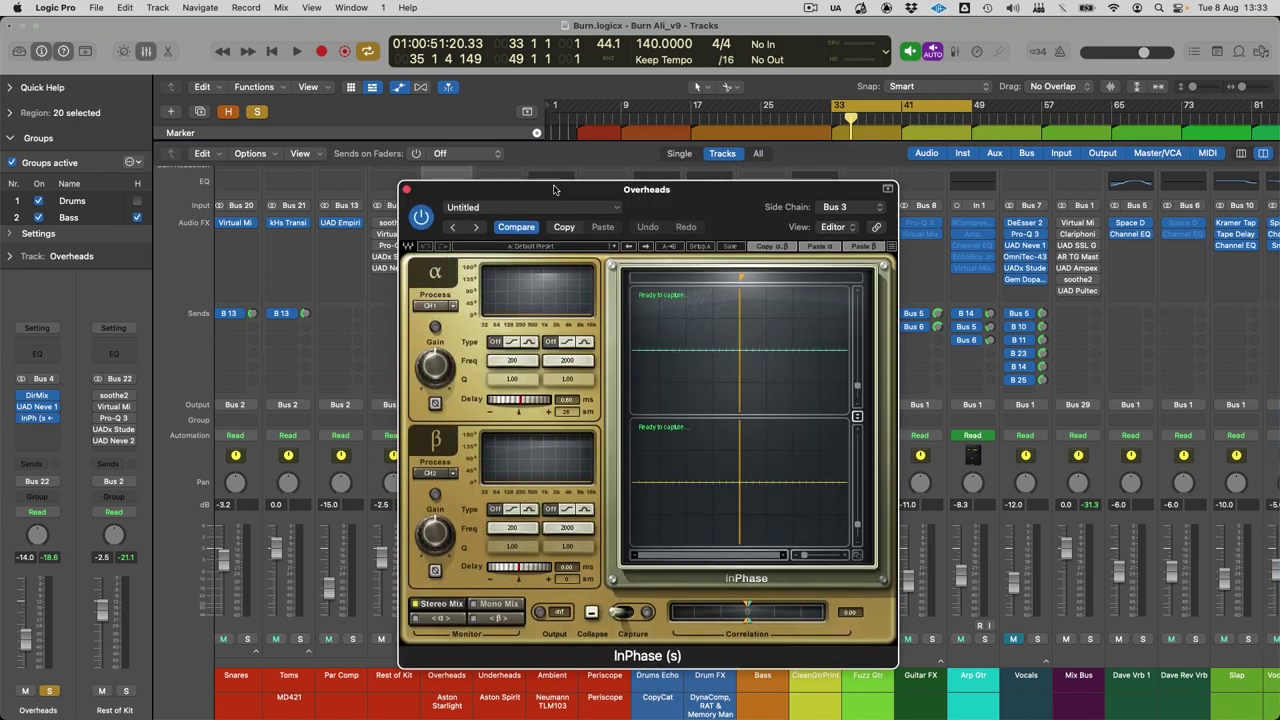
drag(554, 190, 555, 171)
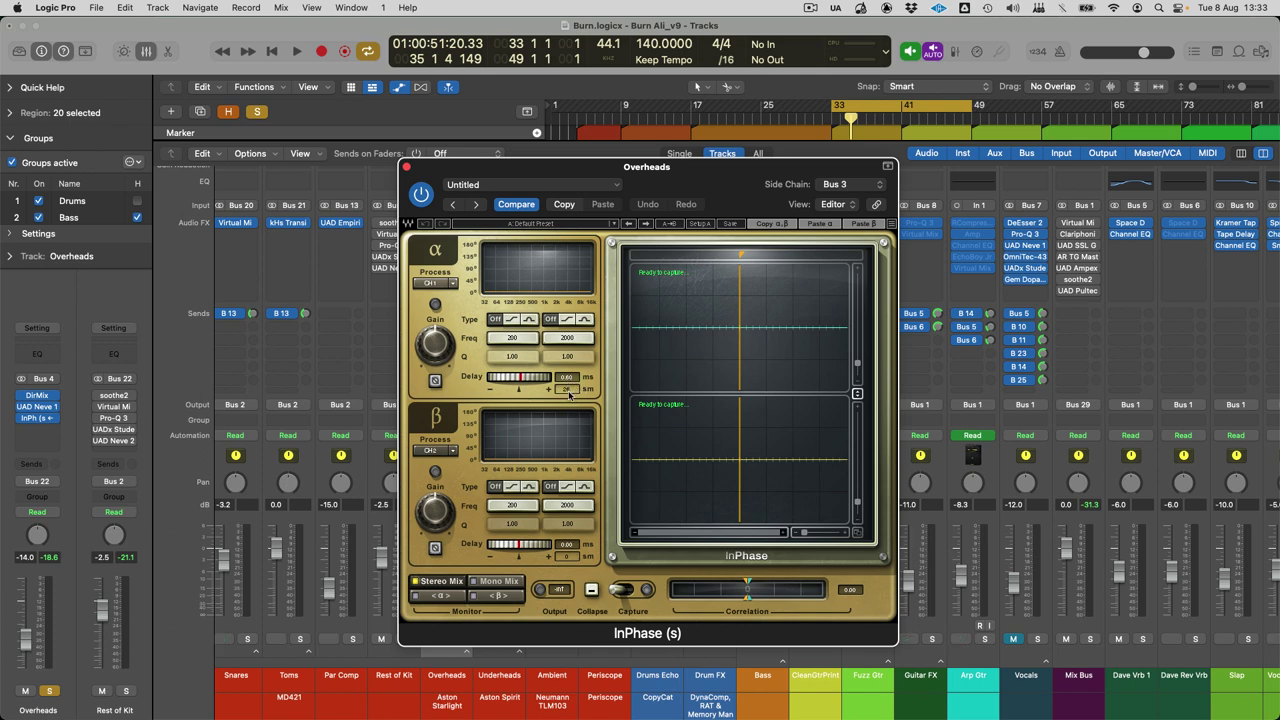
key(super+w)
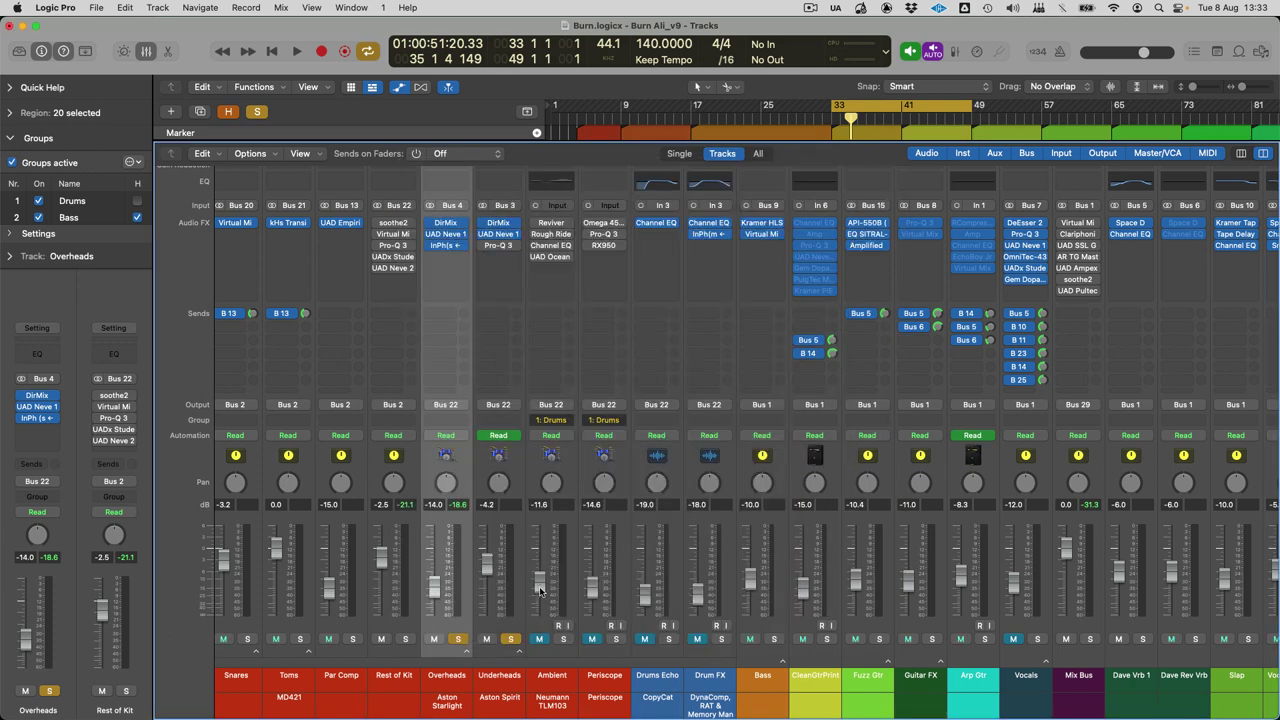
Step: Solo the Ambient track in place of Overheads and Underheads and play it back without its plug-ins
click(499, 676)
click(552, 680)
key(space)
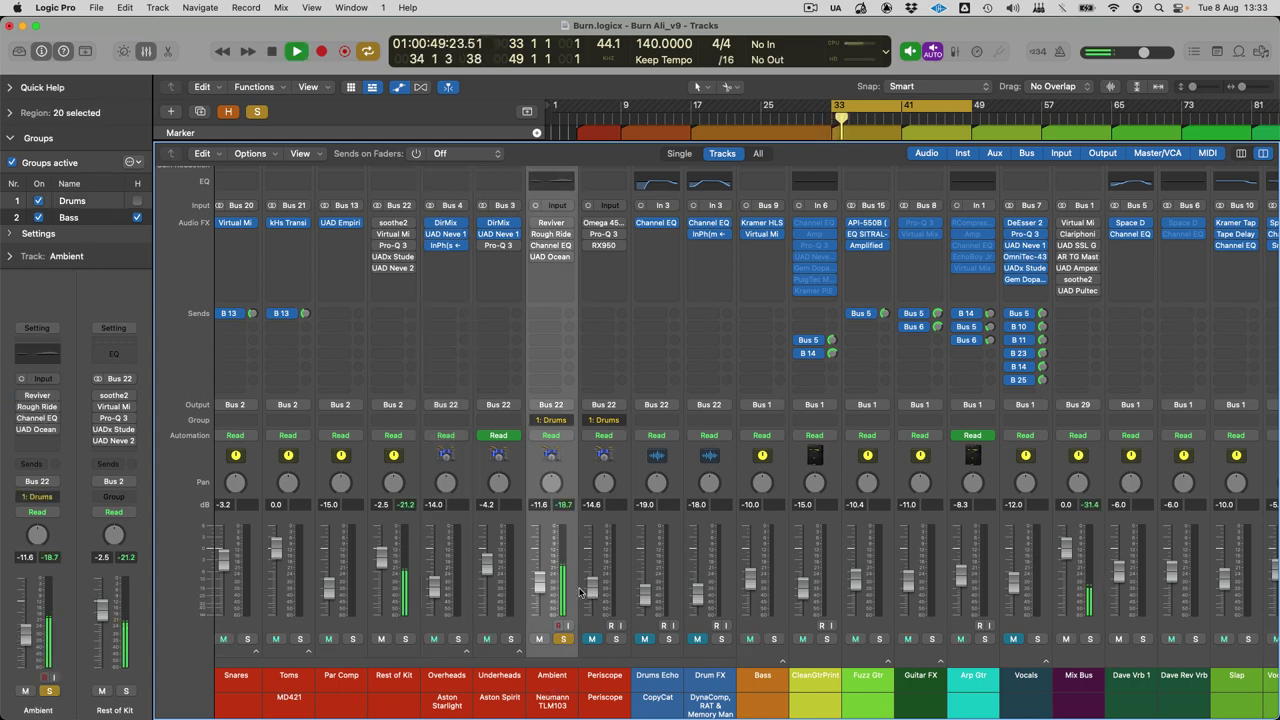
mouse_move(535, 255)
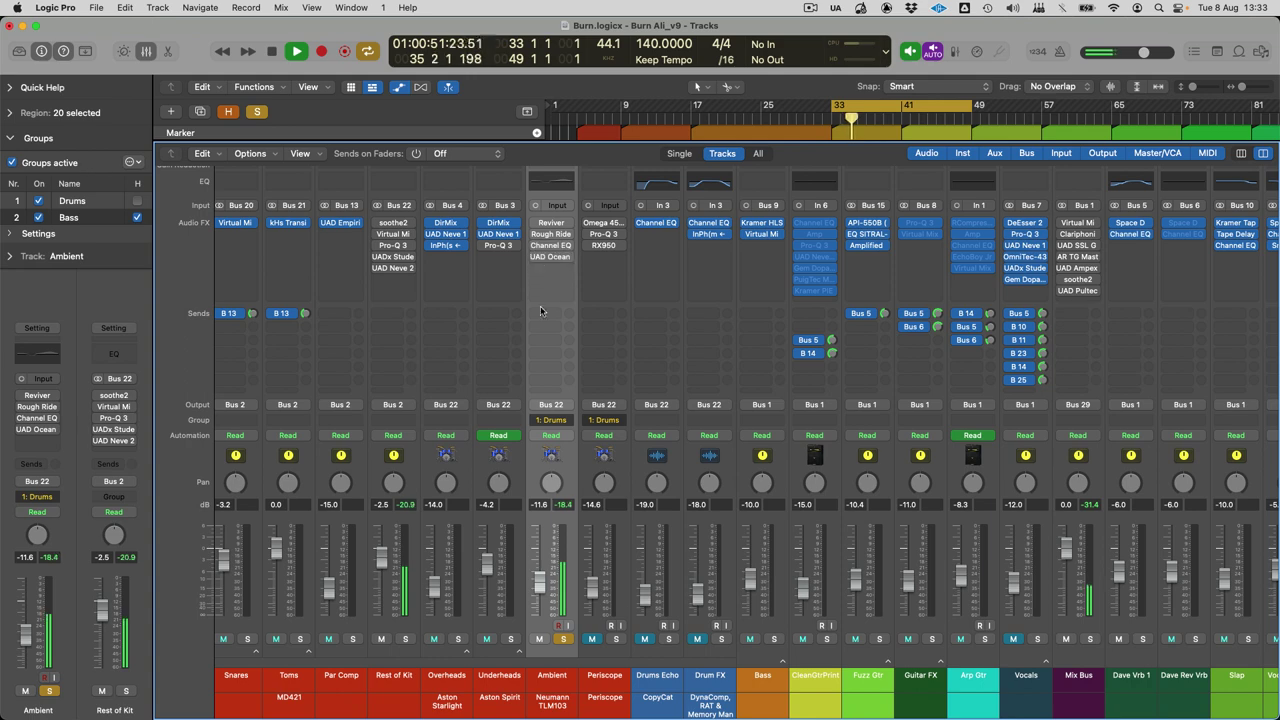
key(space)
Step: Enable Reviver on the Ambient track, move its window aside and audition the effect
click(539, 222)
click(549, 223)
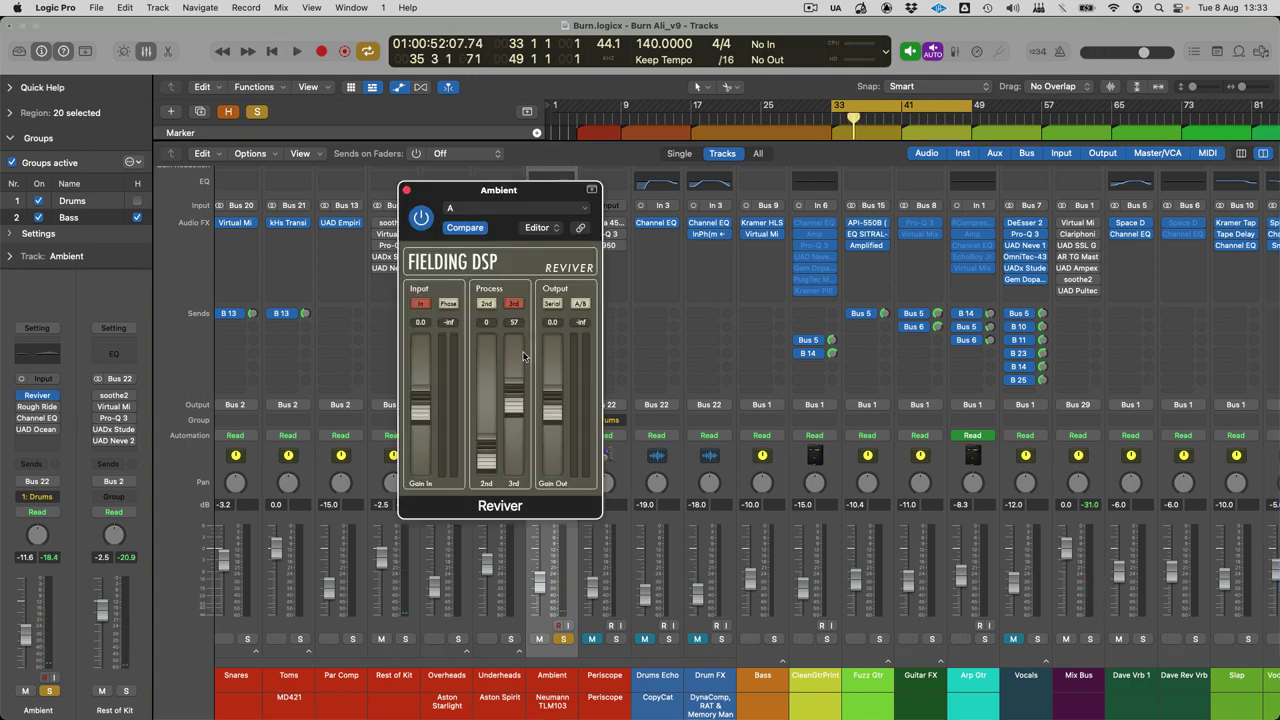
key(space)
drag(504, 199, 362, 192)
key(space)
Step: Enable Rough Rider on the Ambient track, place it beside Reviver and play back the compressed sound
click(552, 236)
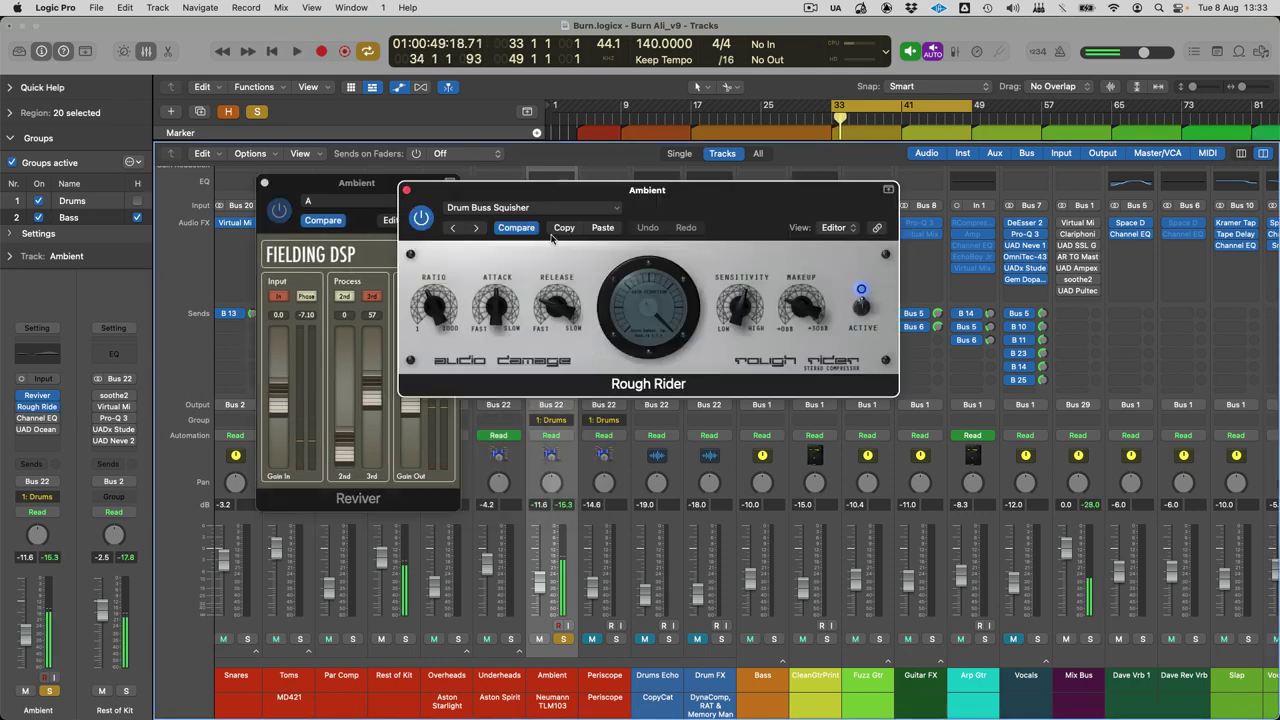
drag(555, 192, 811, 213)
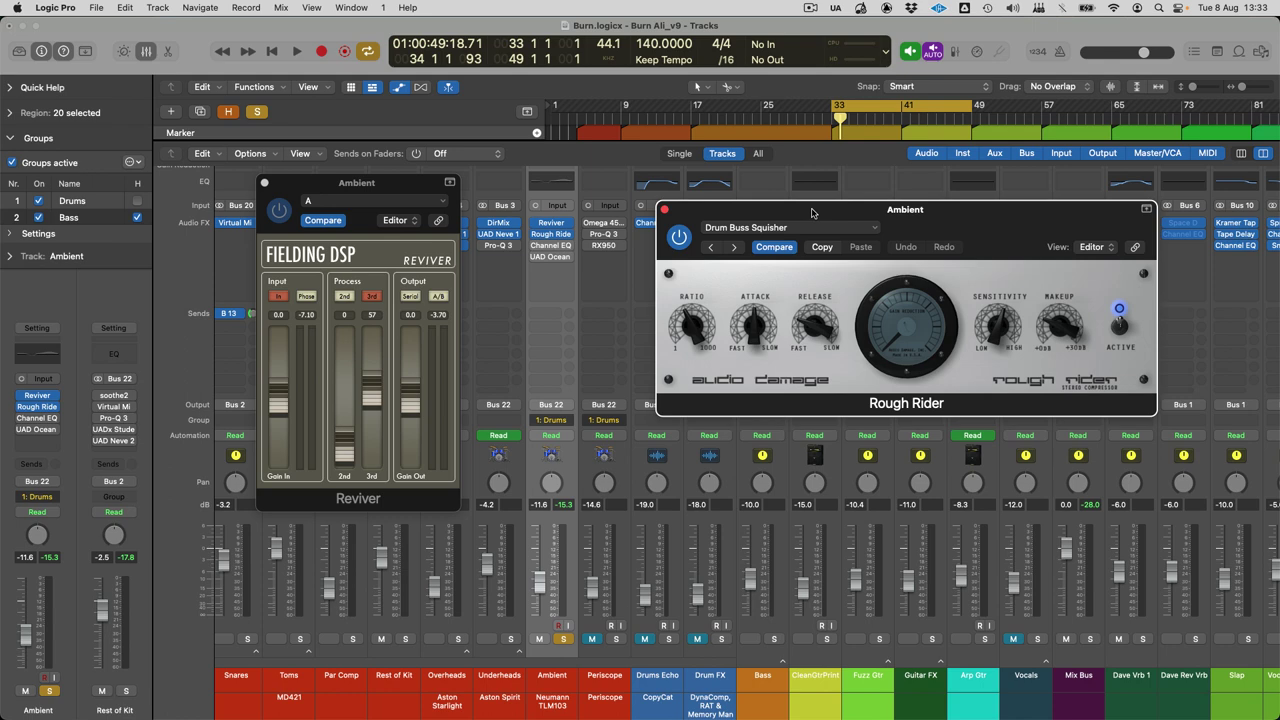
key(space)
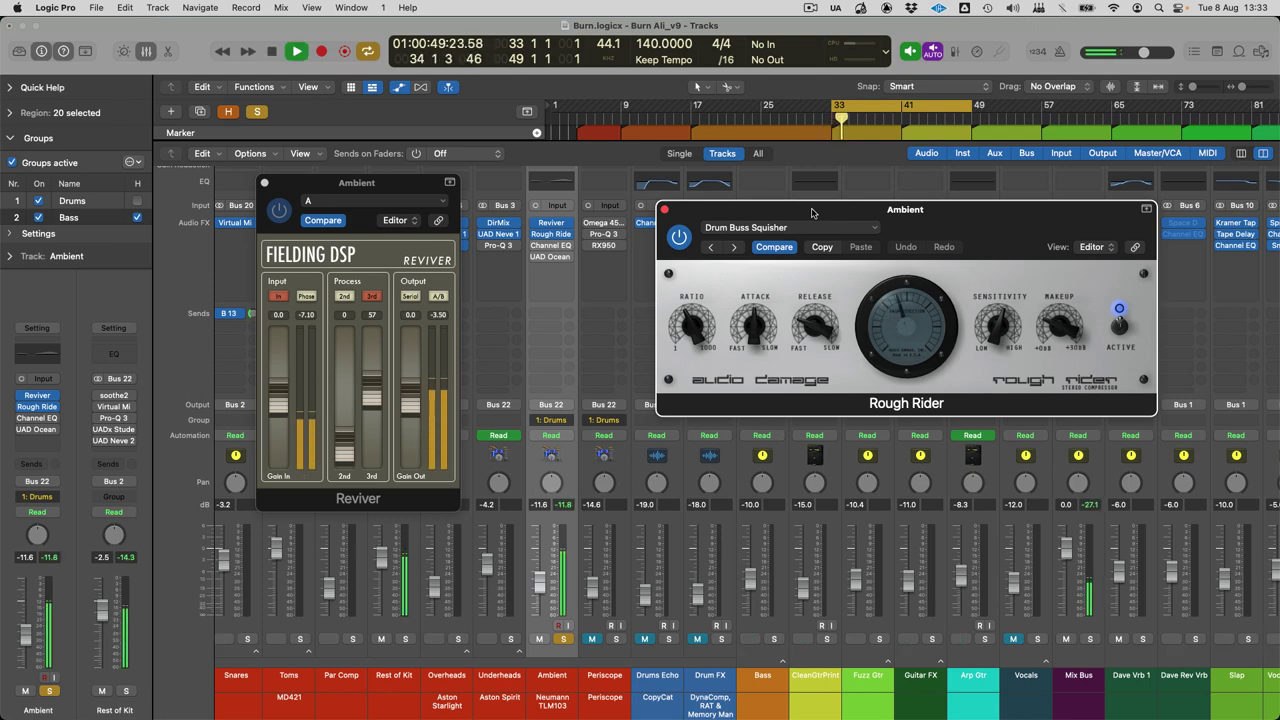
key(space)
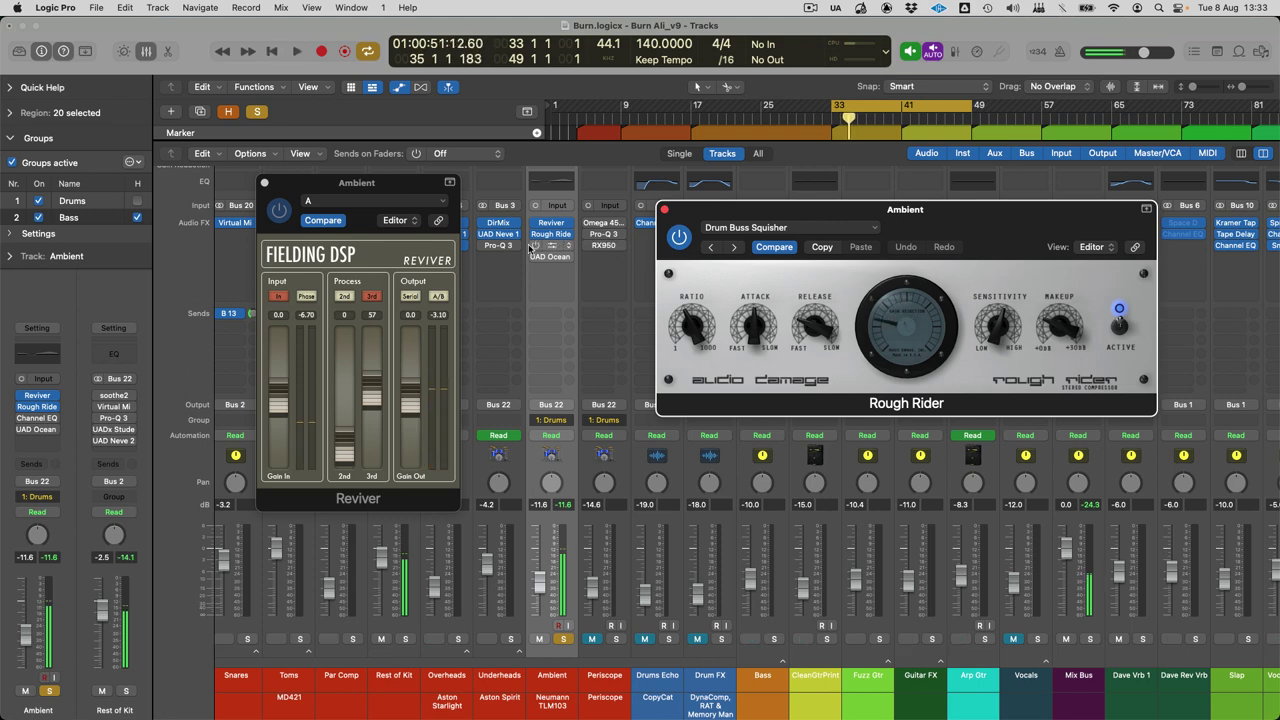
Step: Enable Channel EQ on the Ambient track, check its bands and close the Channel EQ and Reviver windows
click(553, 247)
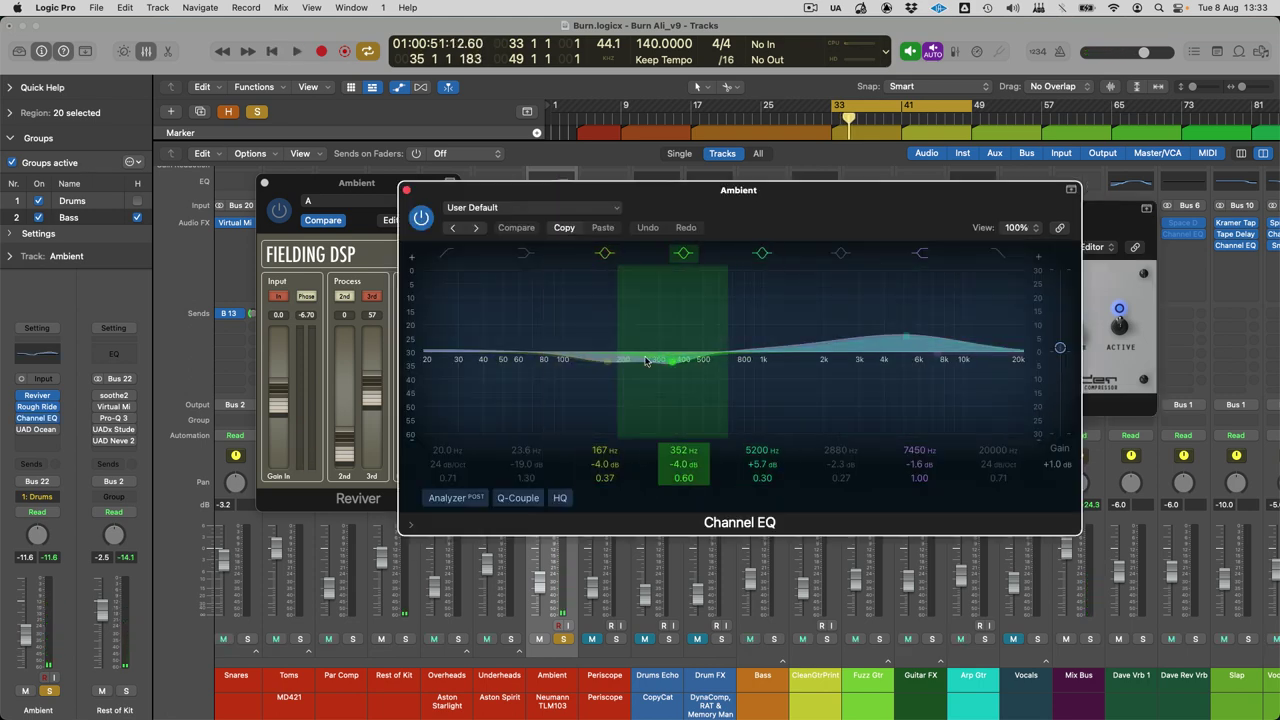
click(407, 191)
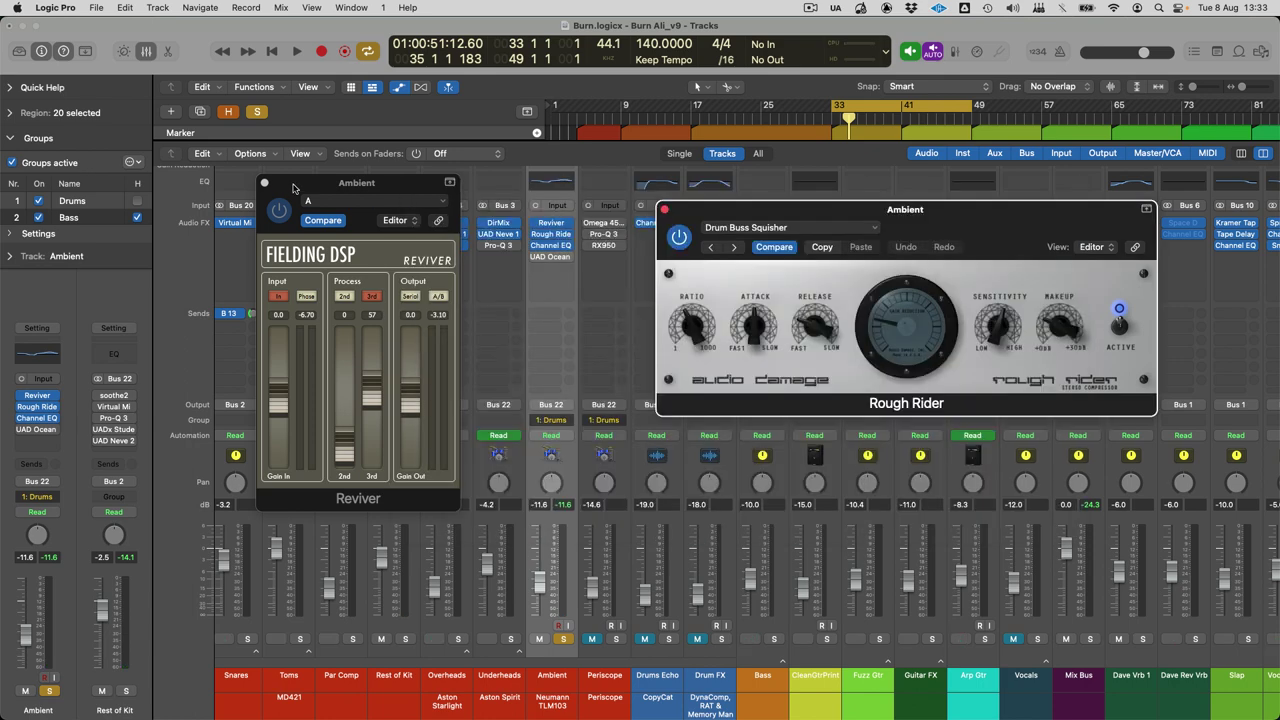
click(265, 183)
Step: Enable UAD Ocean Way Studios on the Ambient track, move its window aside and play back the result
click(551, 256)
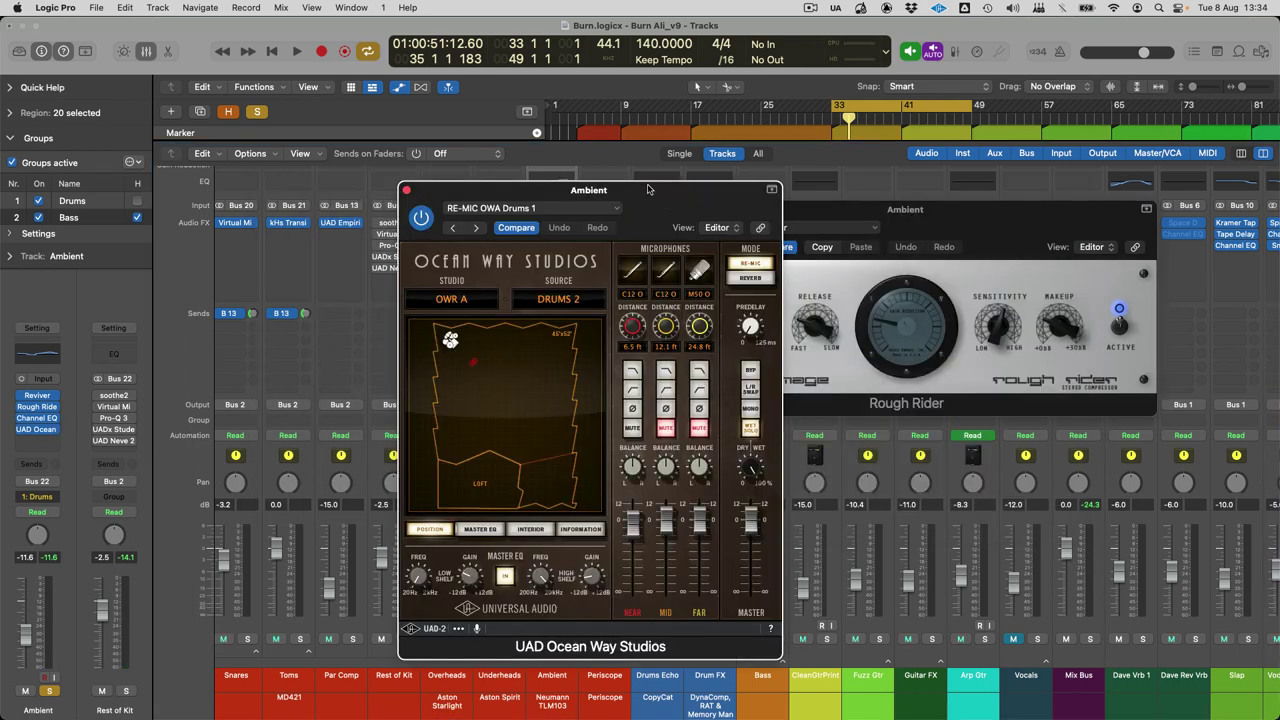
drag(648, 189, 909, 152)
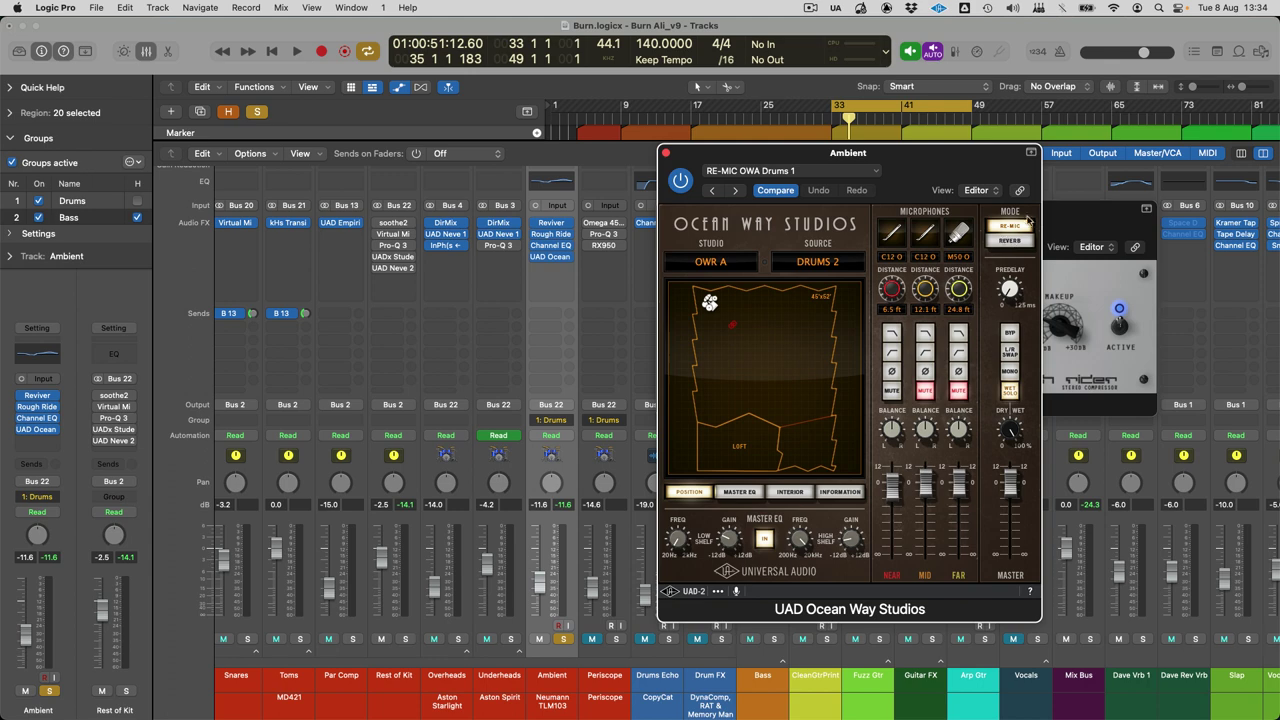
key(space)
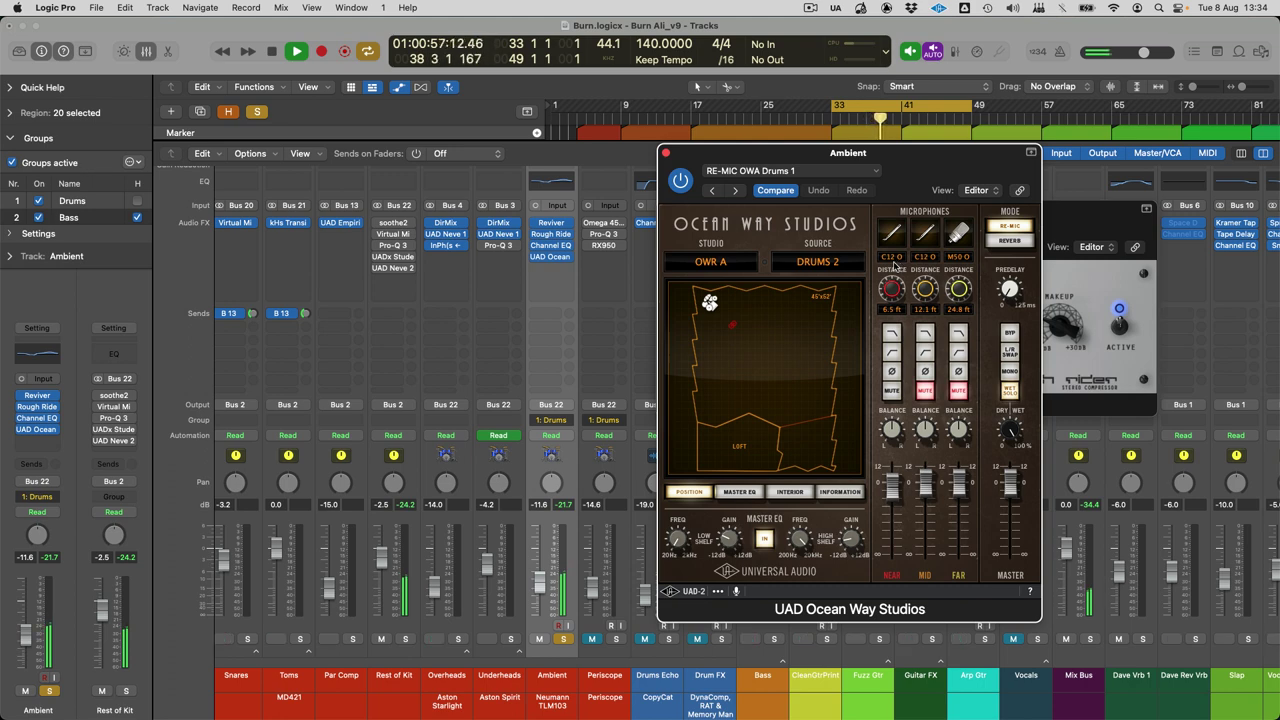
Step: Browse the Ocean Way Studios microphones, keeping C12 O for near and choosing KU3A C for mid and U67 C for far
click(891, 257)
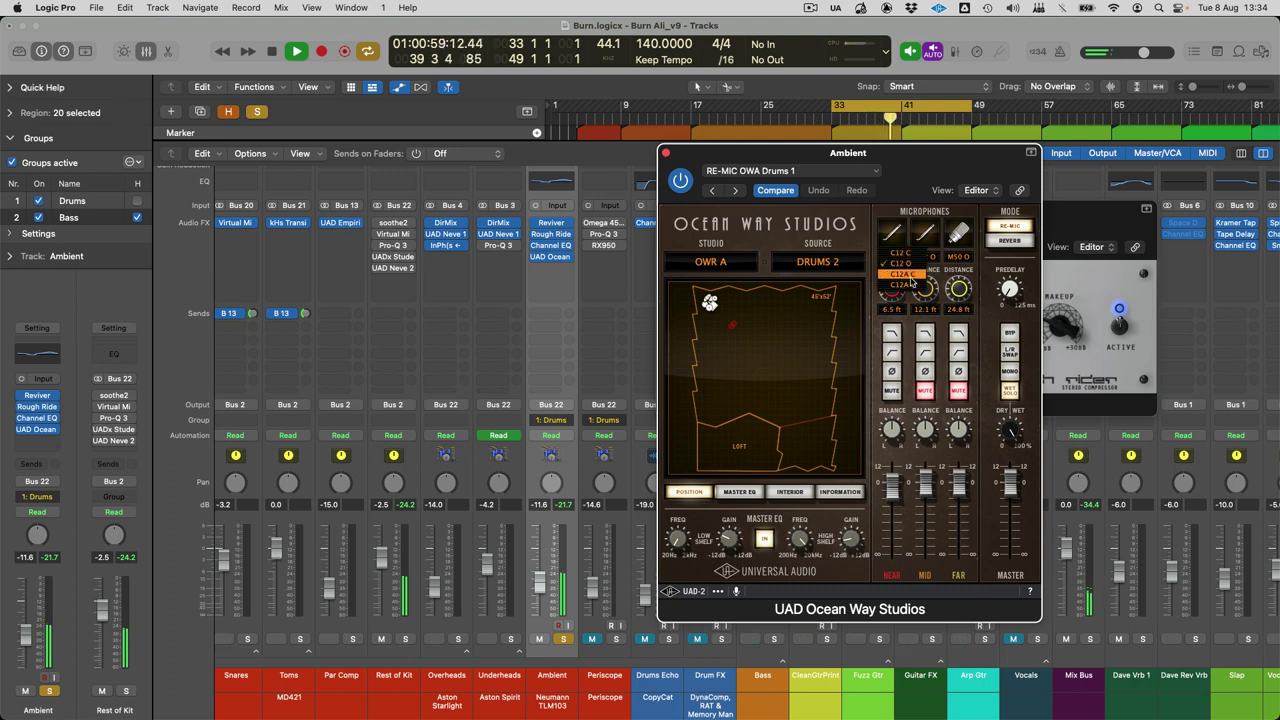
click(900, 263)
click(930, 258)
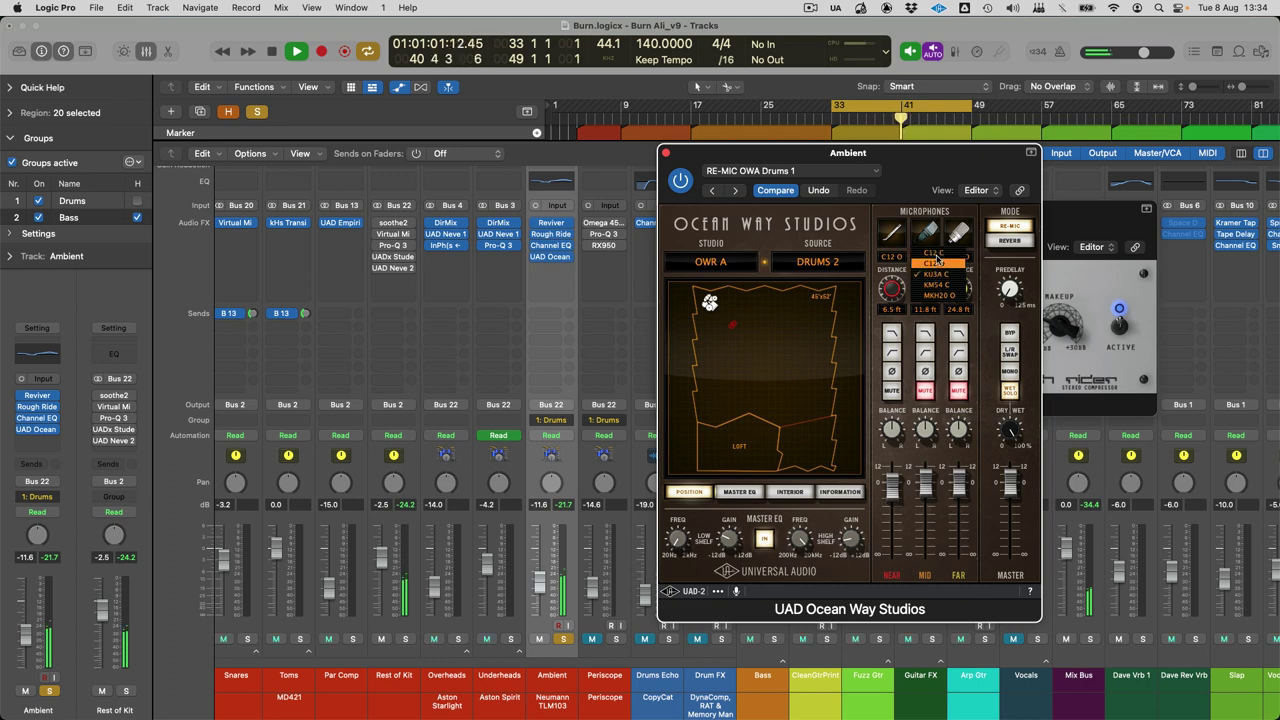
click(958, 258)
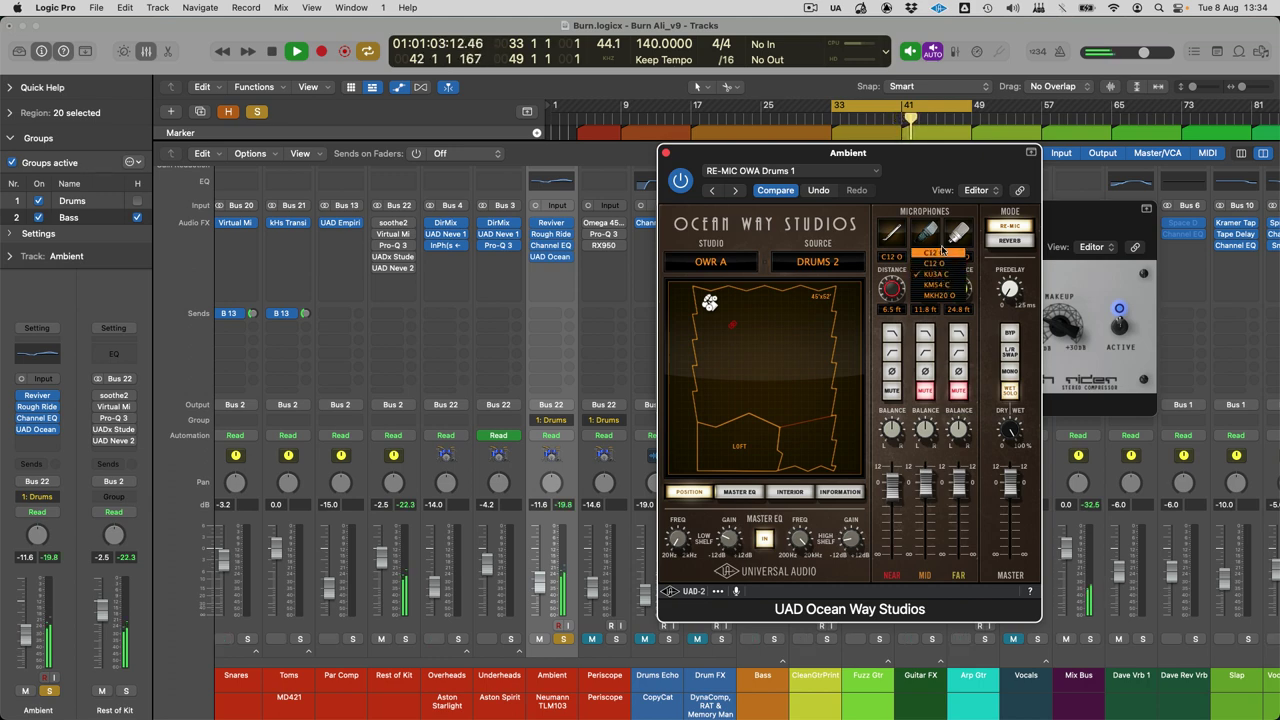
click(958, 258)
click(966, 306)
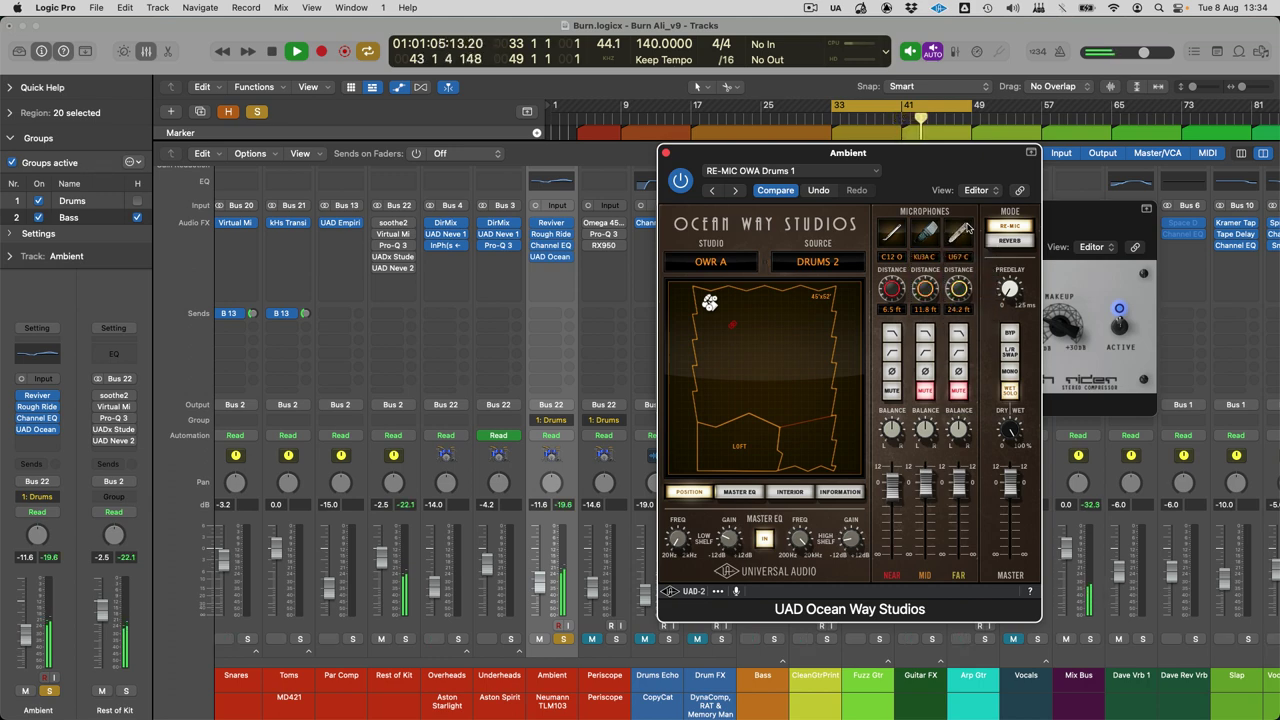
Step: Check the master EQ curve in Ocean Way Studios, close its window and stop playback
click(740, 492)
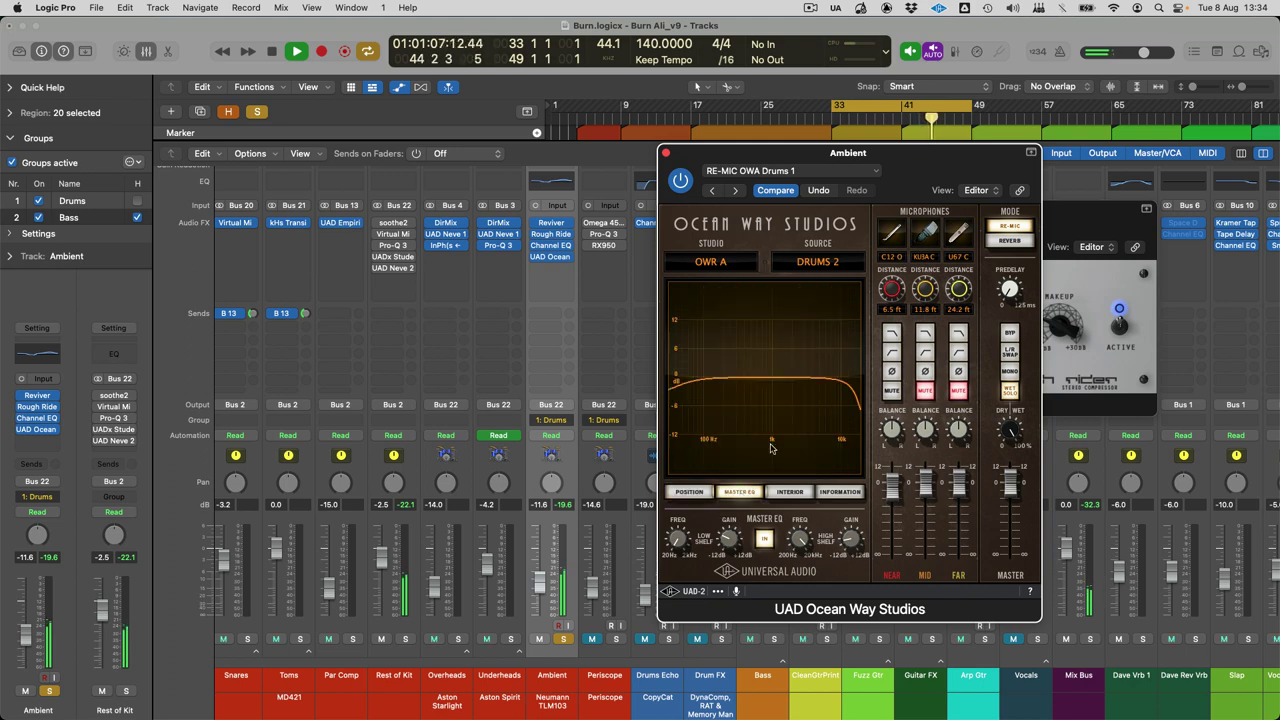
click(666, 153)
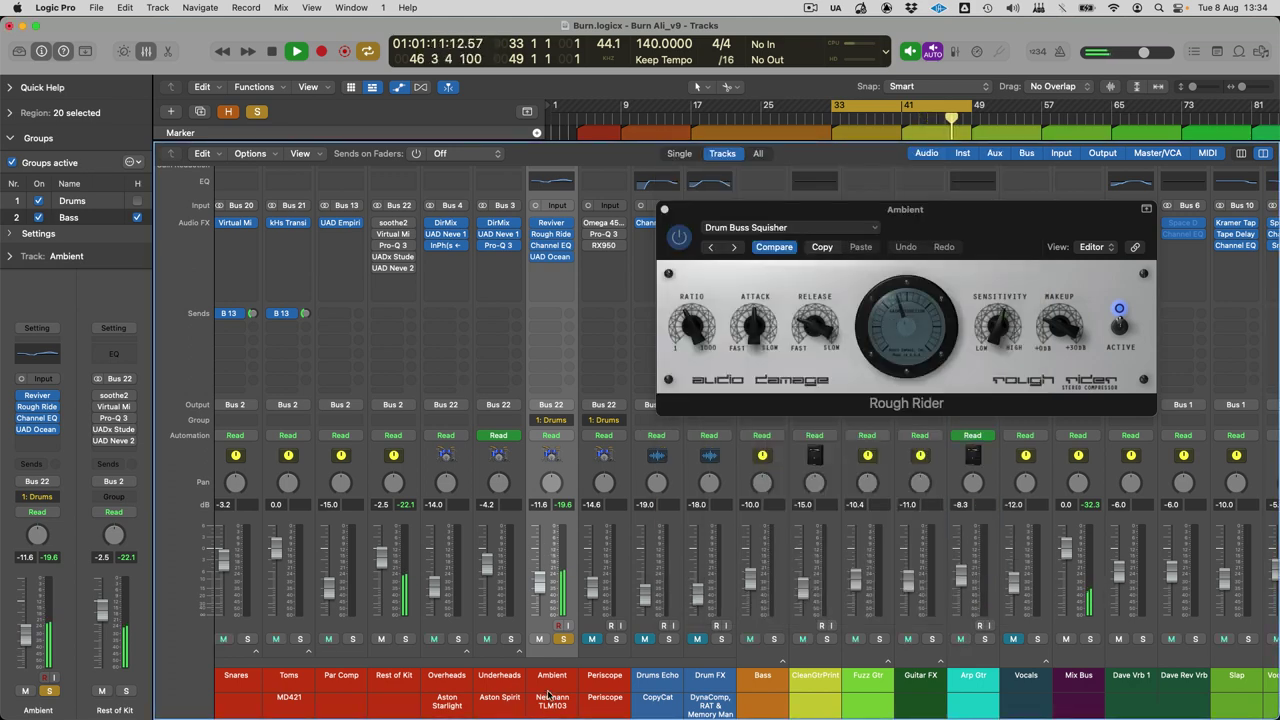
key(space)
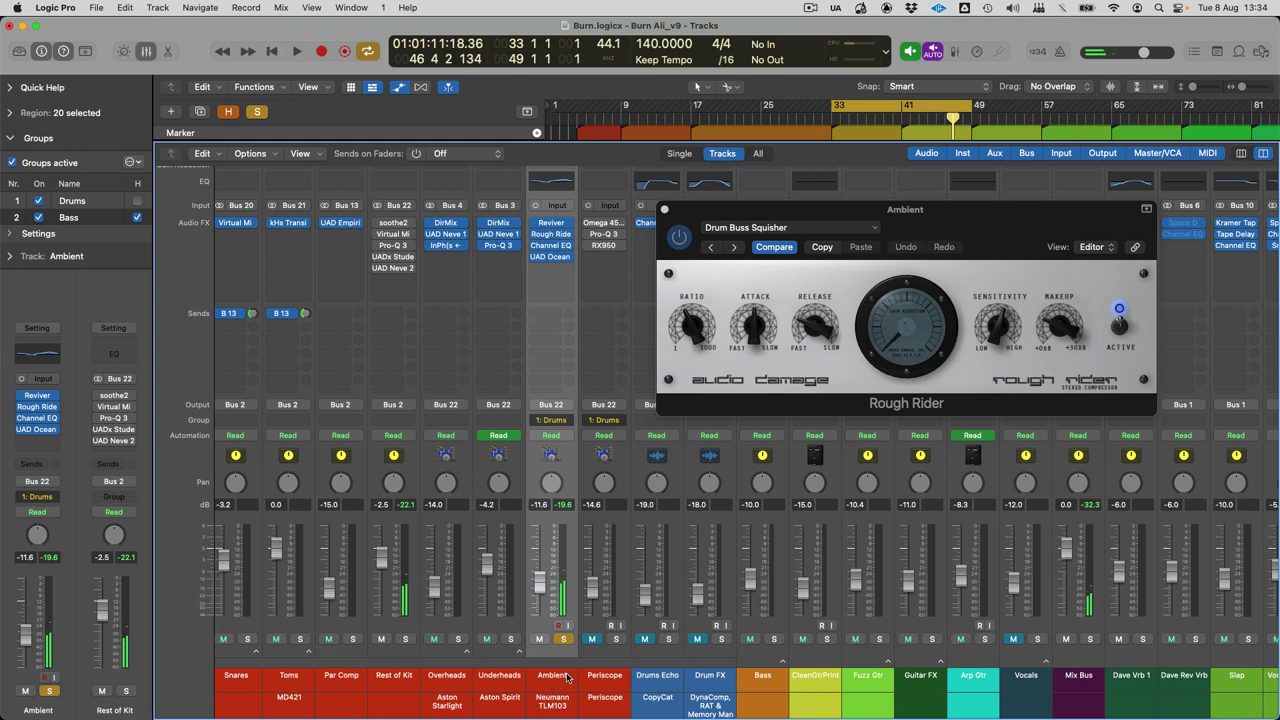
Step: Solo only the Periscope track, close the Rough Rider window and switch from the mixer to the arrangement
alt+click(617, 638)
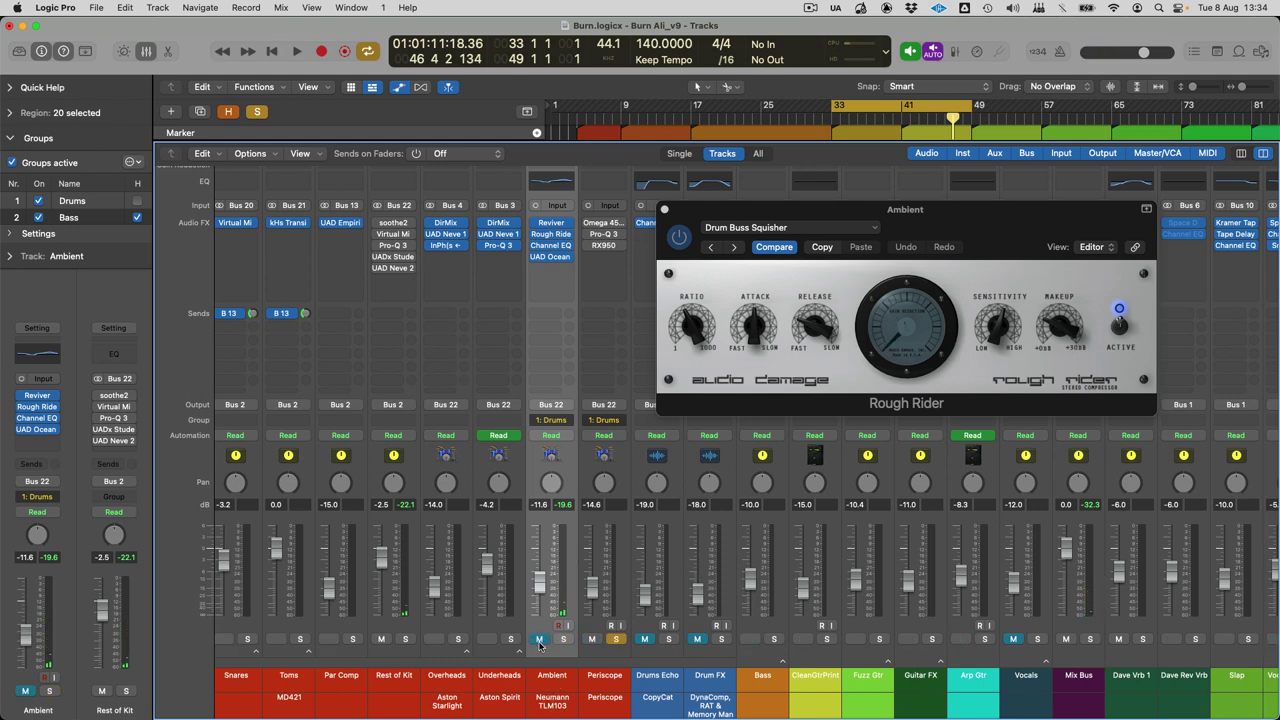
click(665, 211)
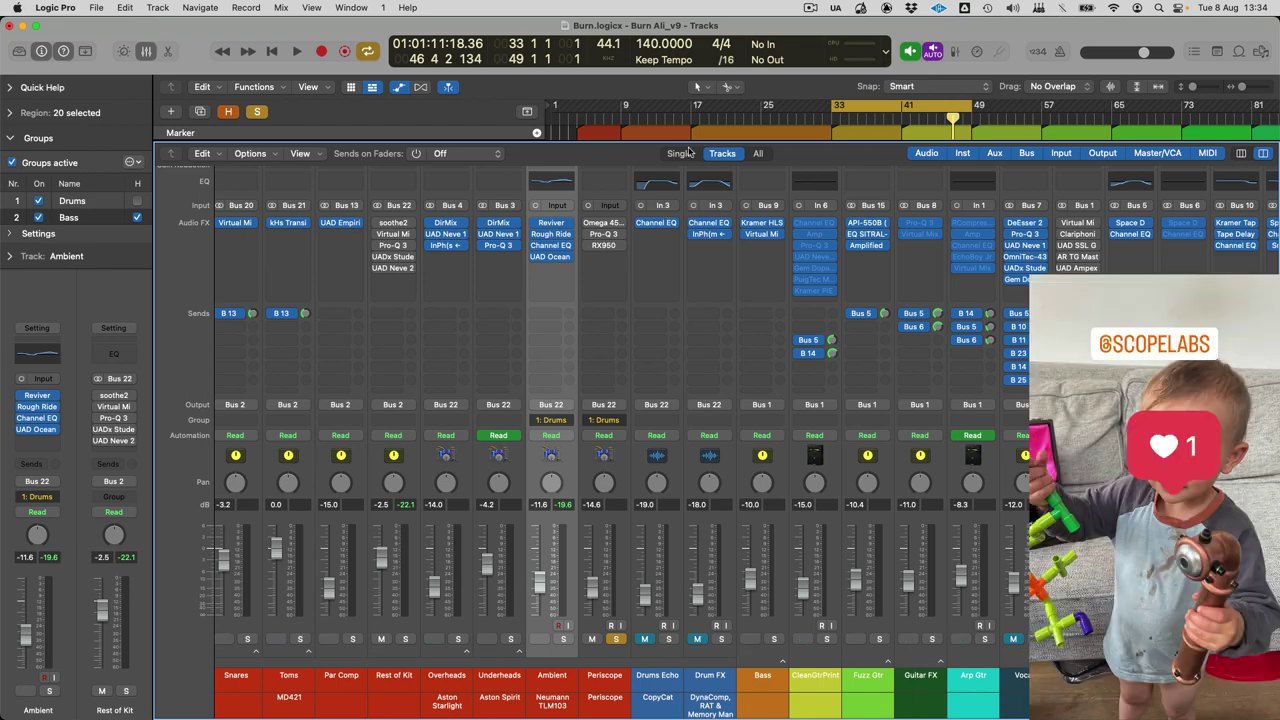
key(x)
Step: Play back the soloed Periscope track from just before bar 9 and across the region change at bar 17
scroll(719, 397, up, 10)
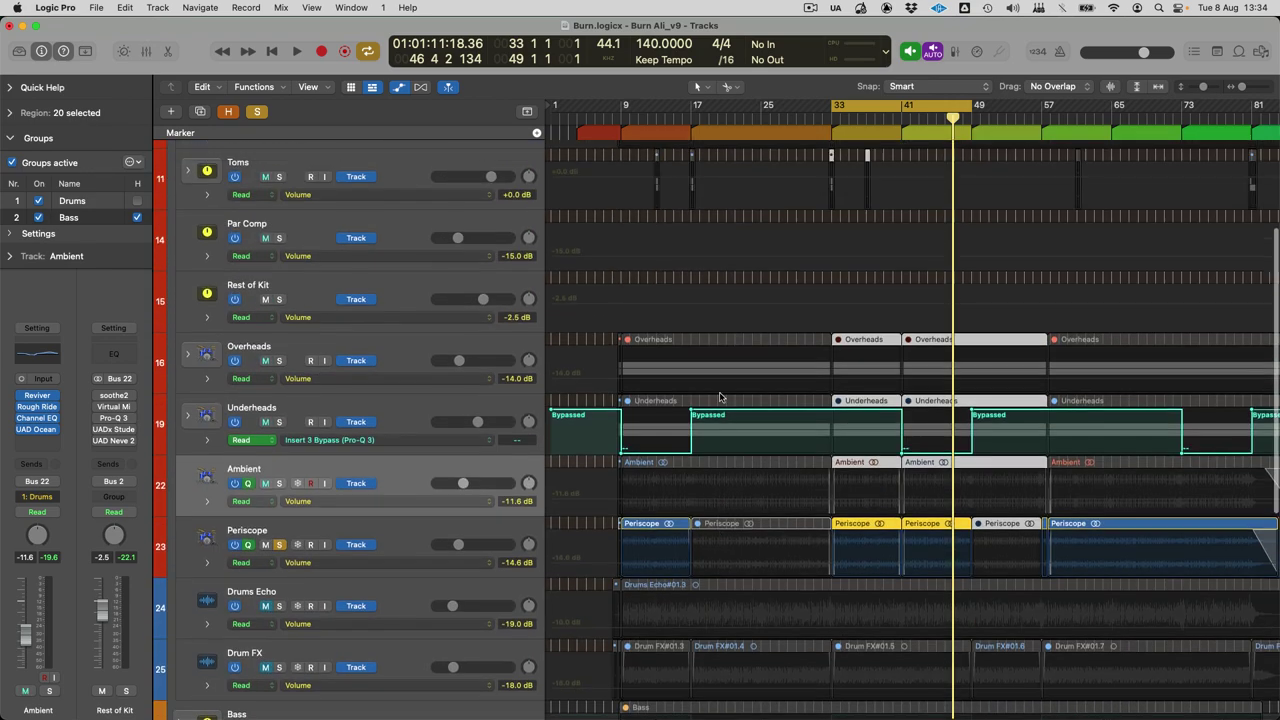
scroll(719, 397, up, 5)
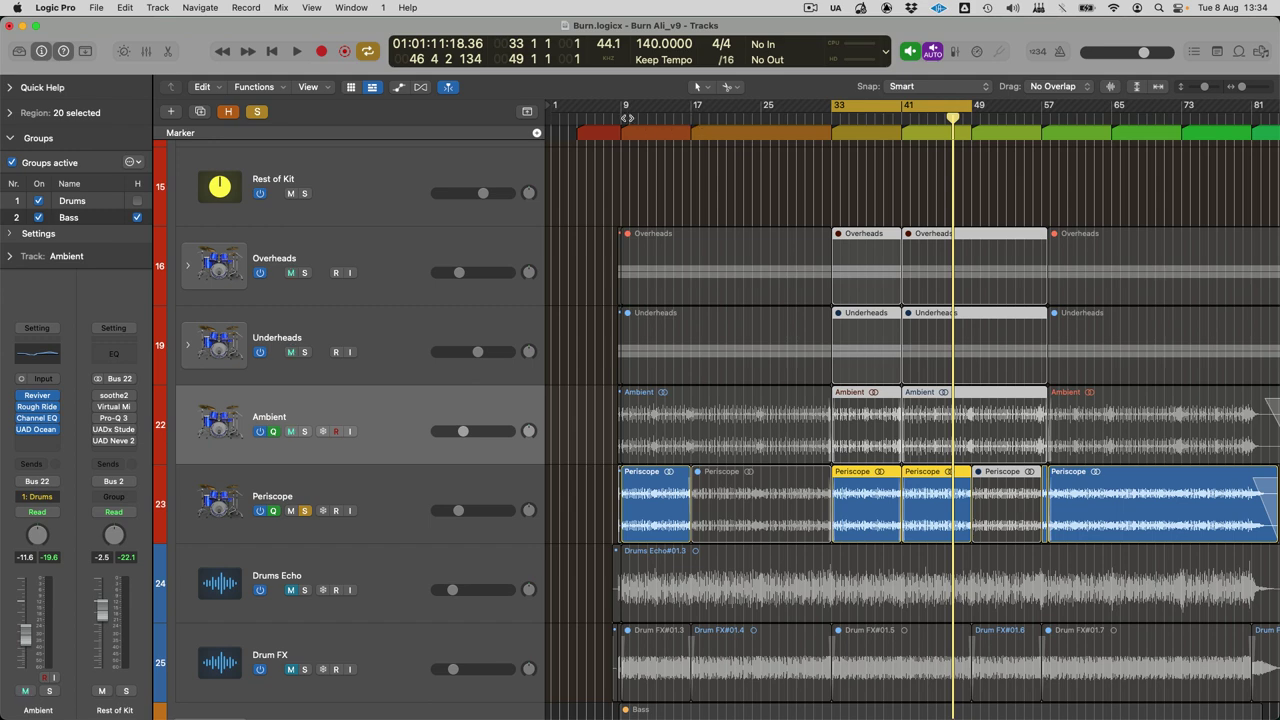
scroll(676, 203, up, 8)
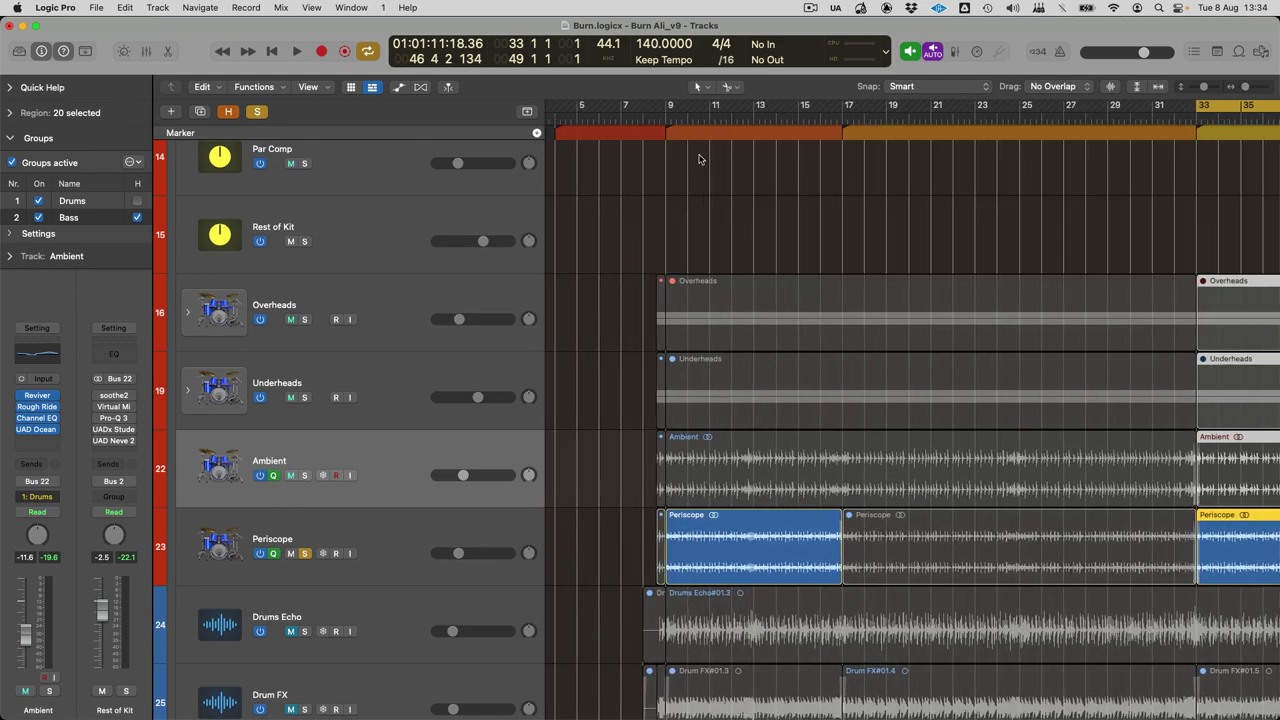
double_click(651, 116)
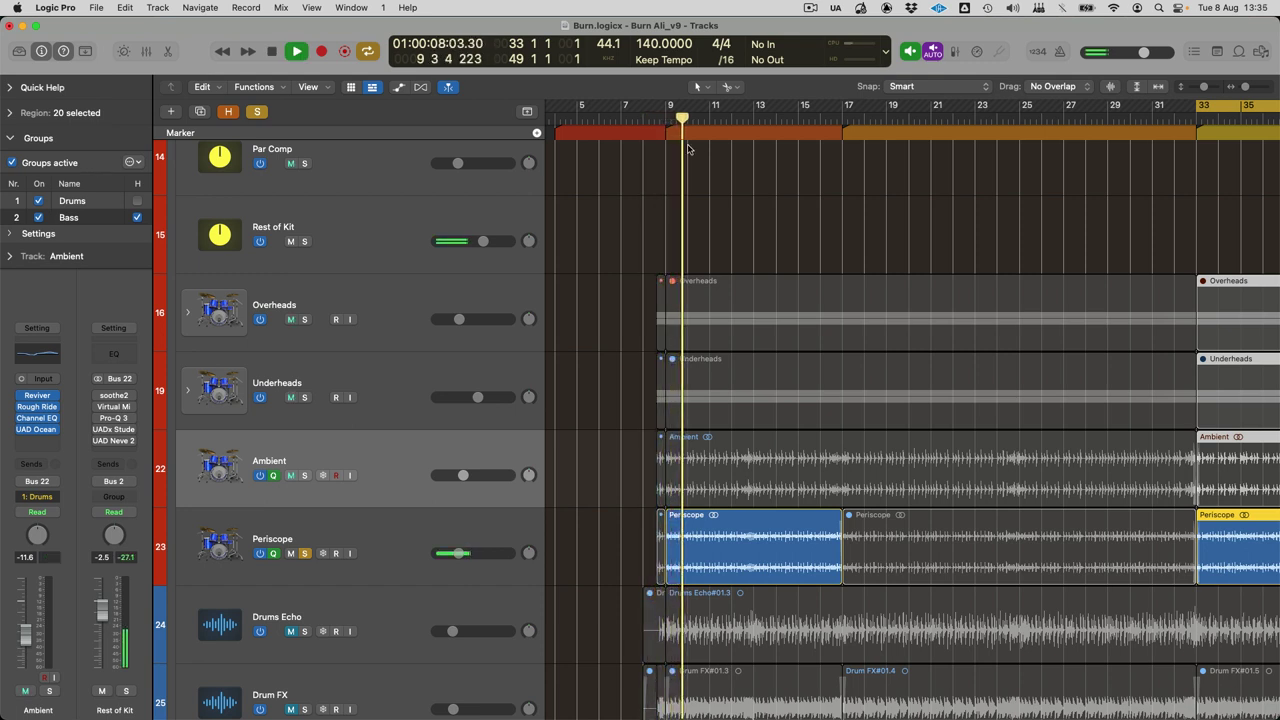
click(826, 119)
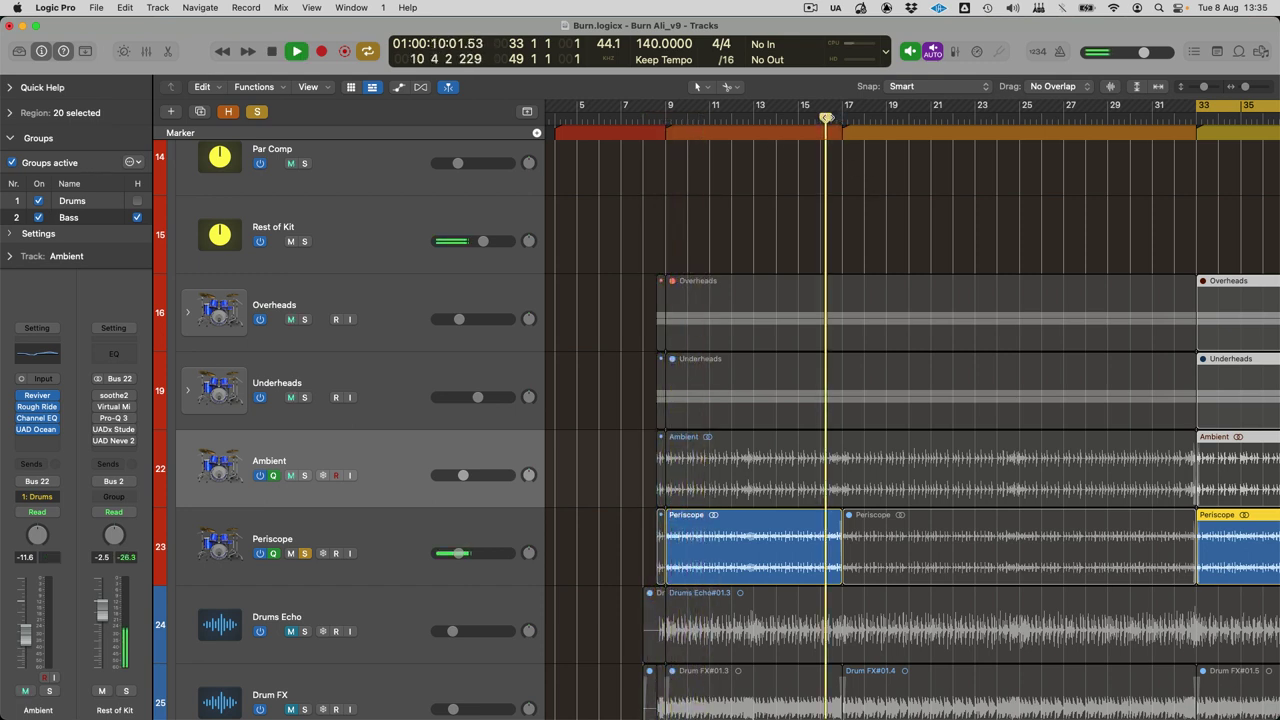
click(826, 118)
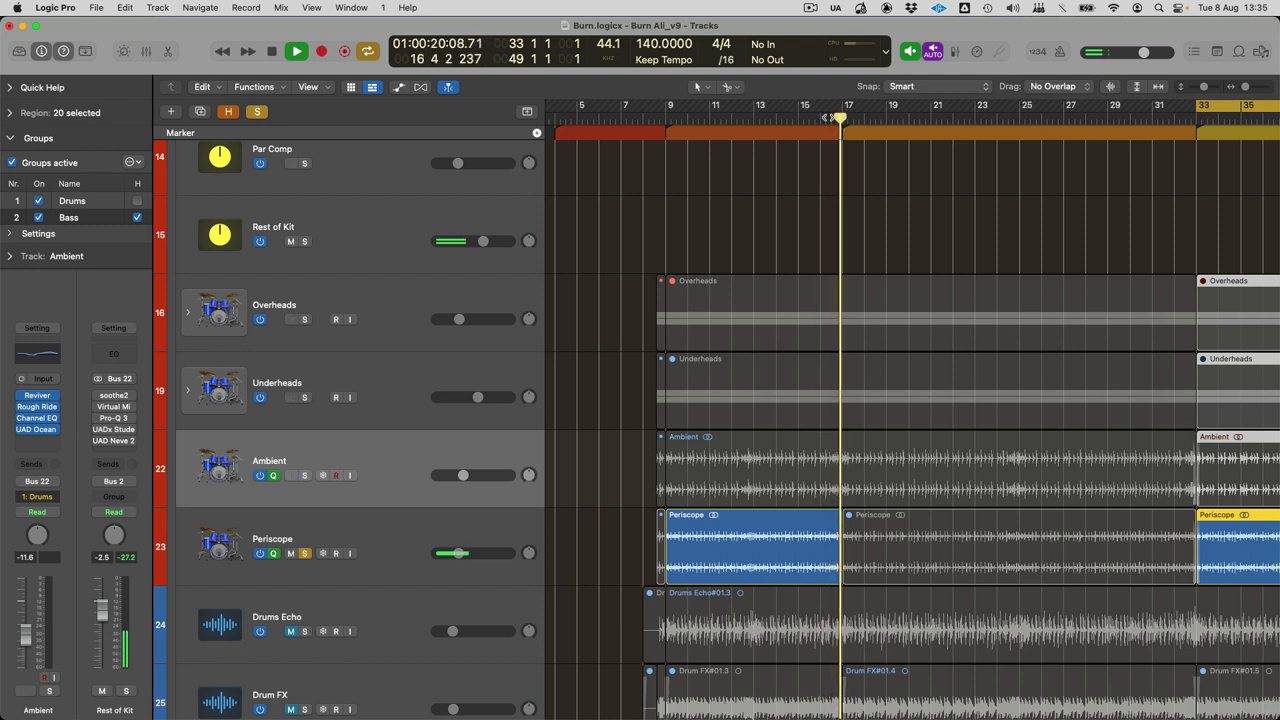
key(space)
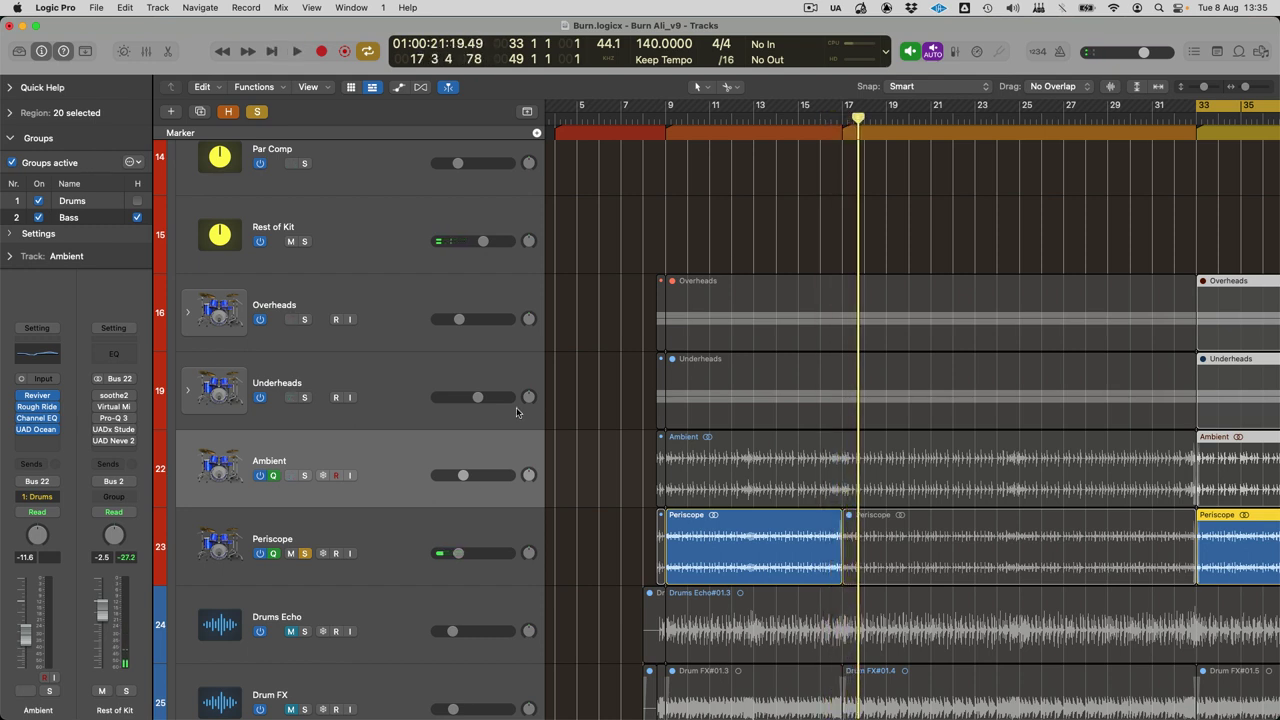
Step: Enable Omega 458A on the Periscope track and move its window clear of the track controls
click(415, 539)
click(37, 395)
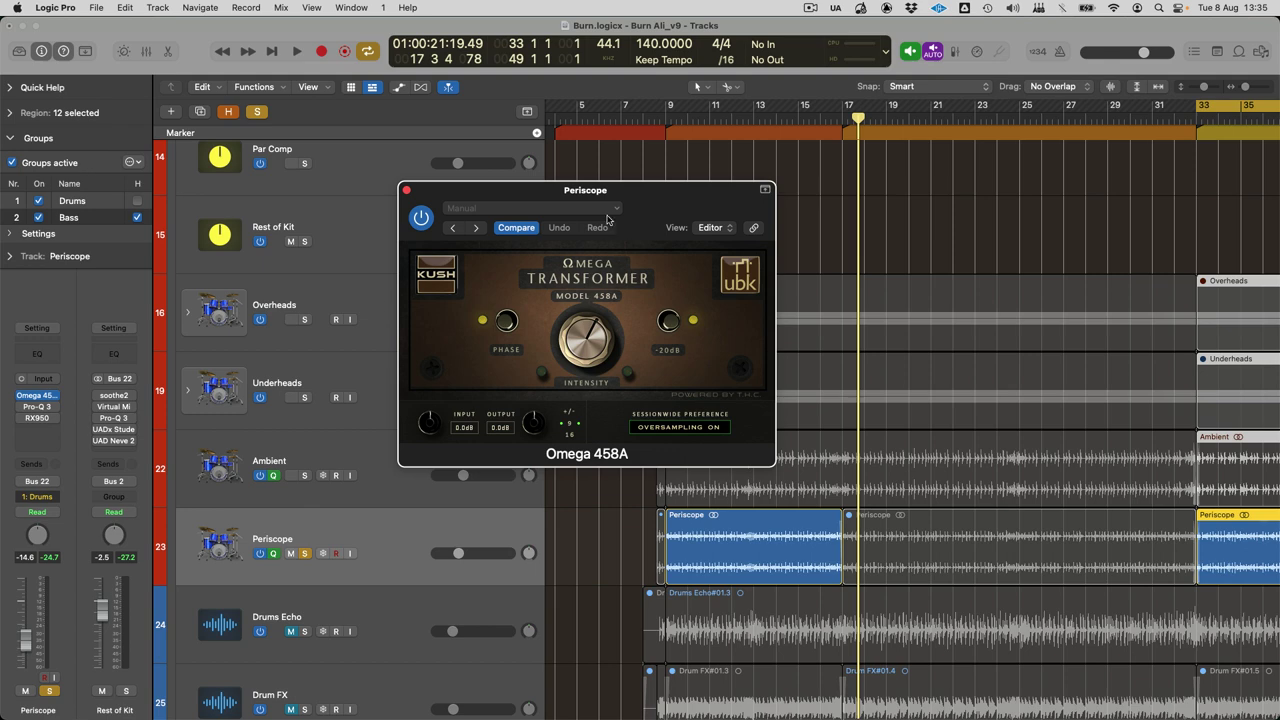
drag(607, 218, 727, 156)
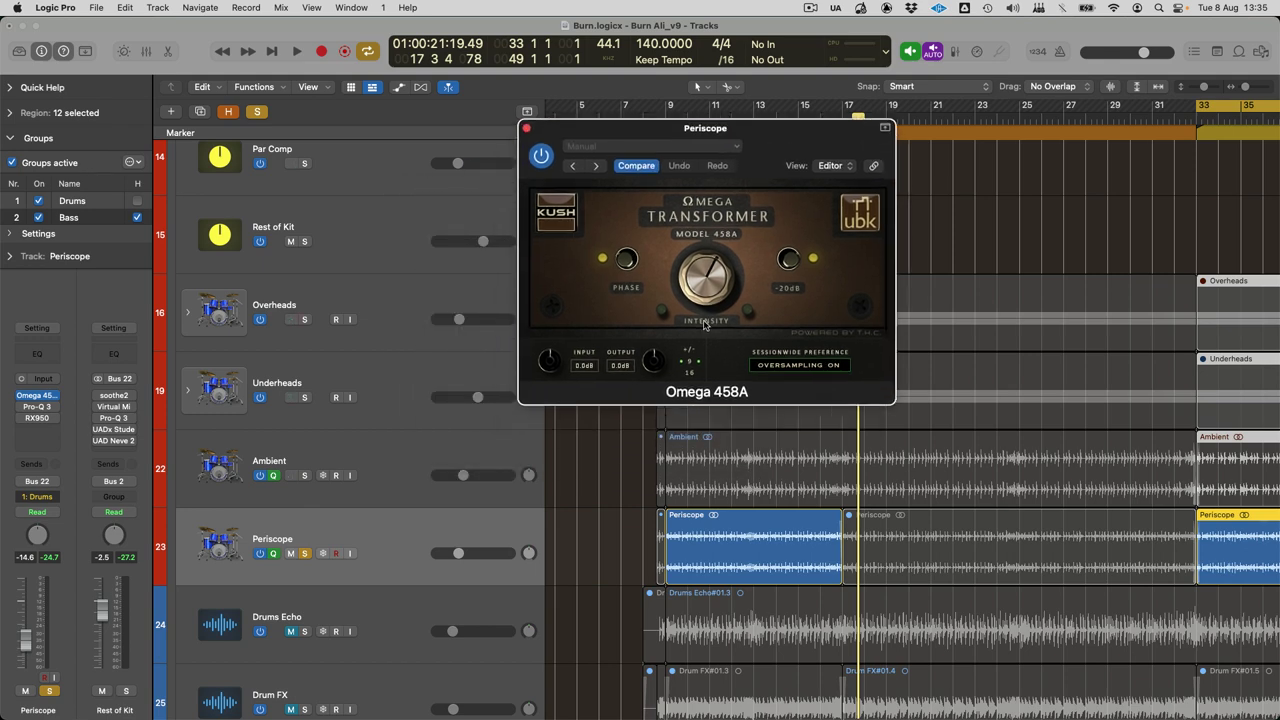
Step: Set the cycle range to bars 9 to 17 over the first Periscope region and play it back
click(759, 537)
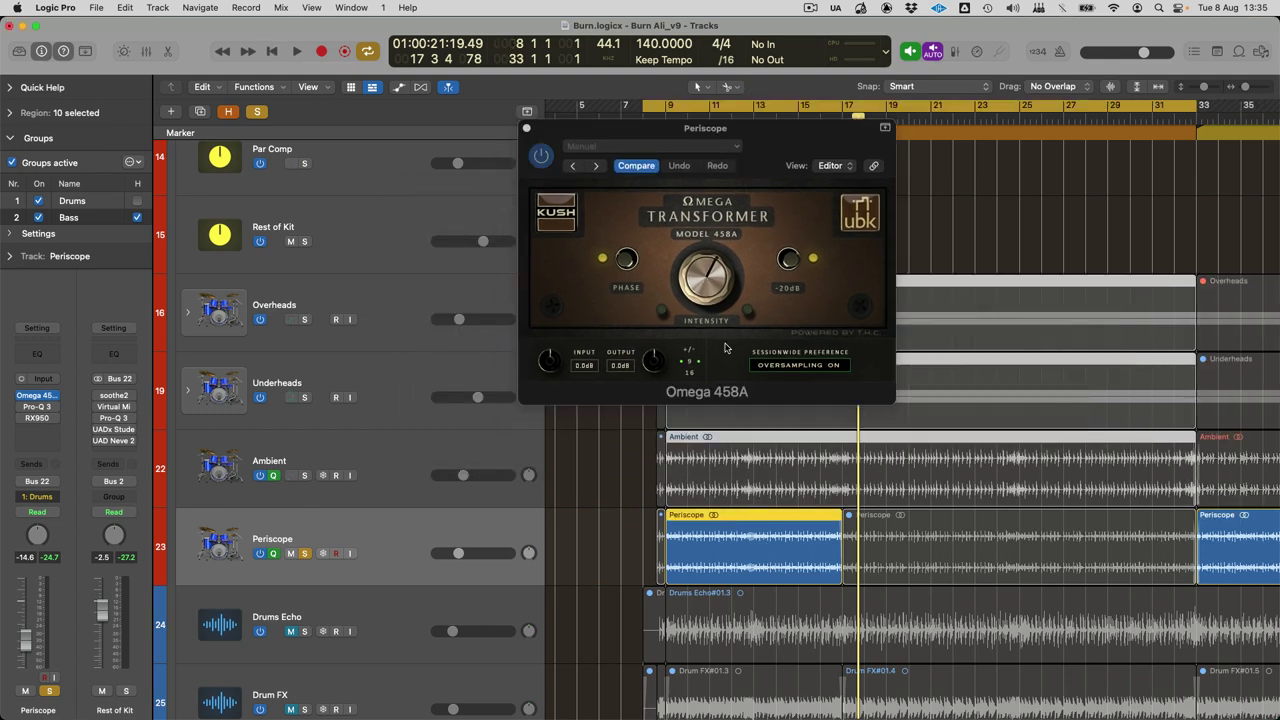
drag(669, 108, 848, 117)
key(space)
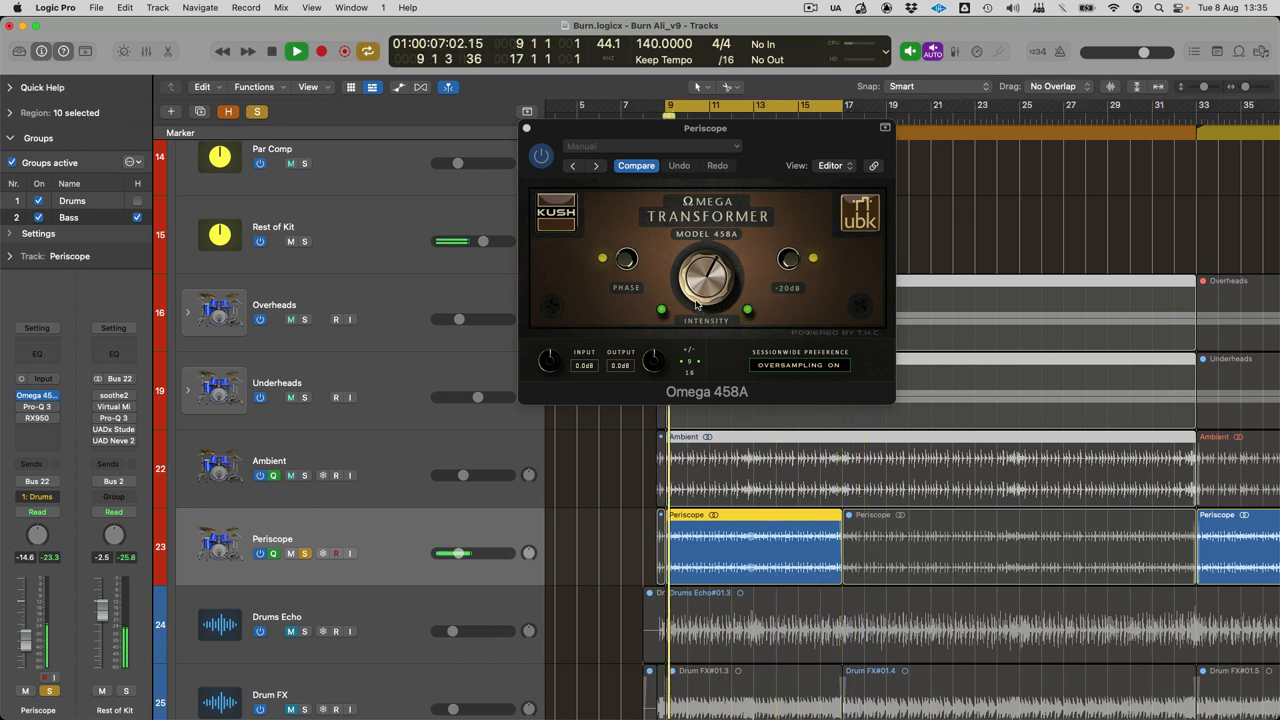
Step: Enable Pro-Q 3 and RX950 on the Periscope track and examine the RX950 filter and audio bandwidth settings
click(37, 406)
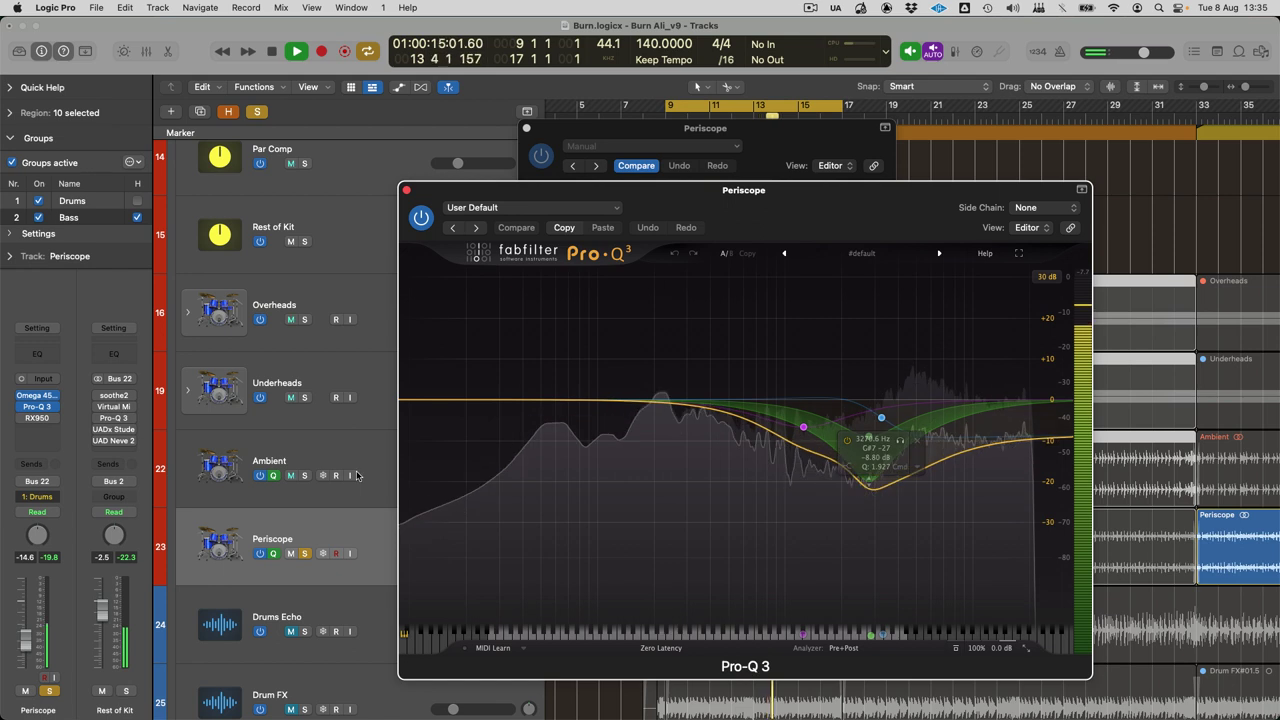
click(37, 418)
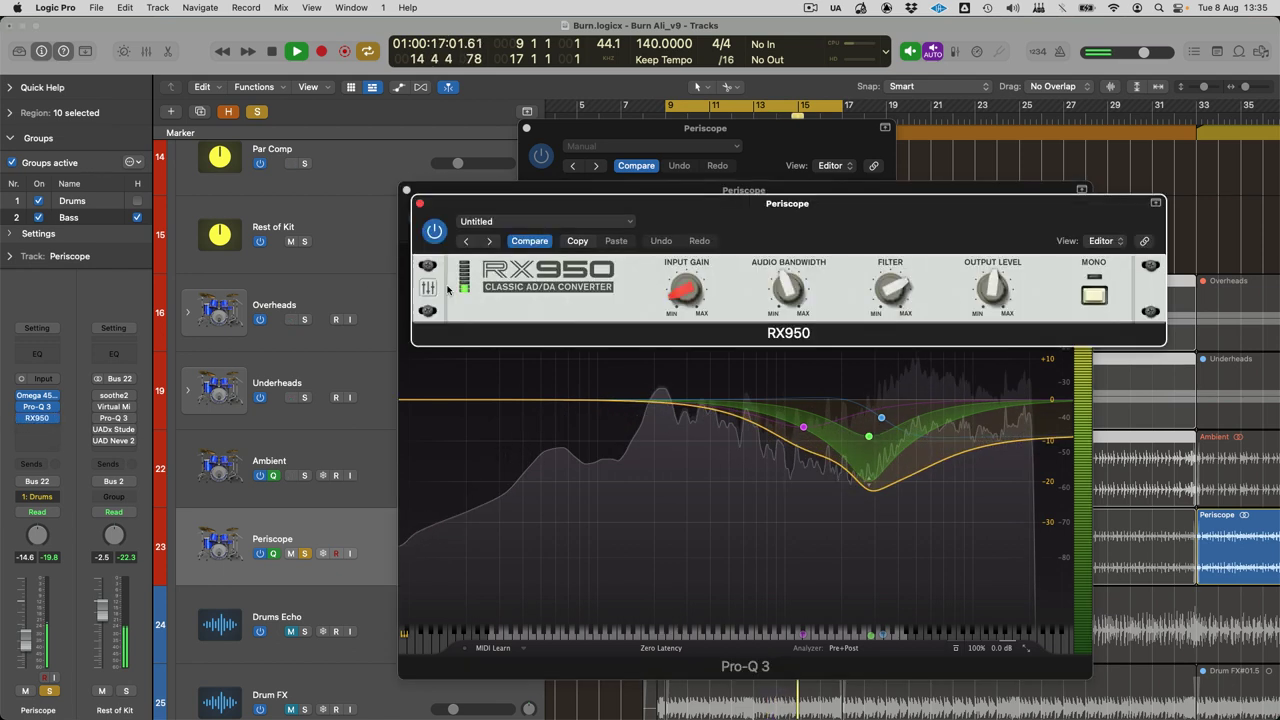
mouse_move(898, 286)
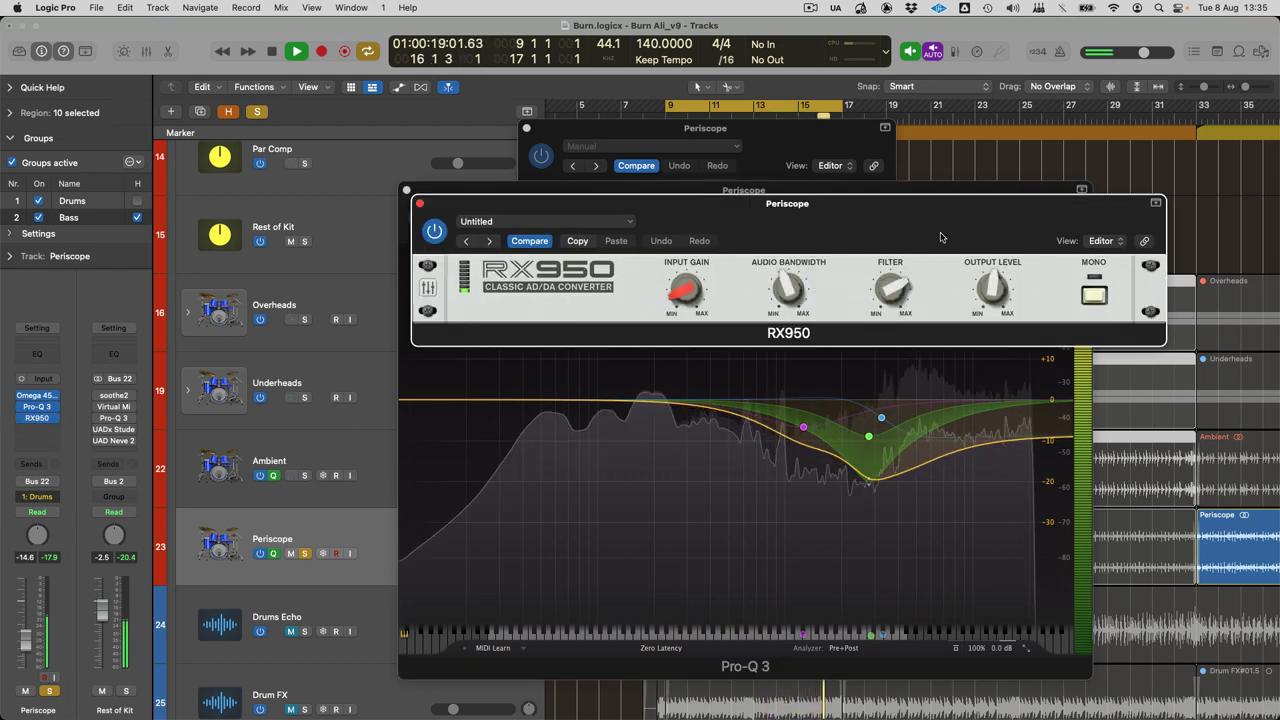
mouse_move(788, 275)
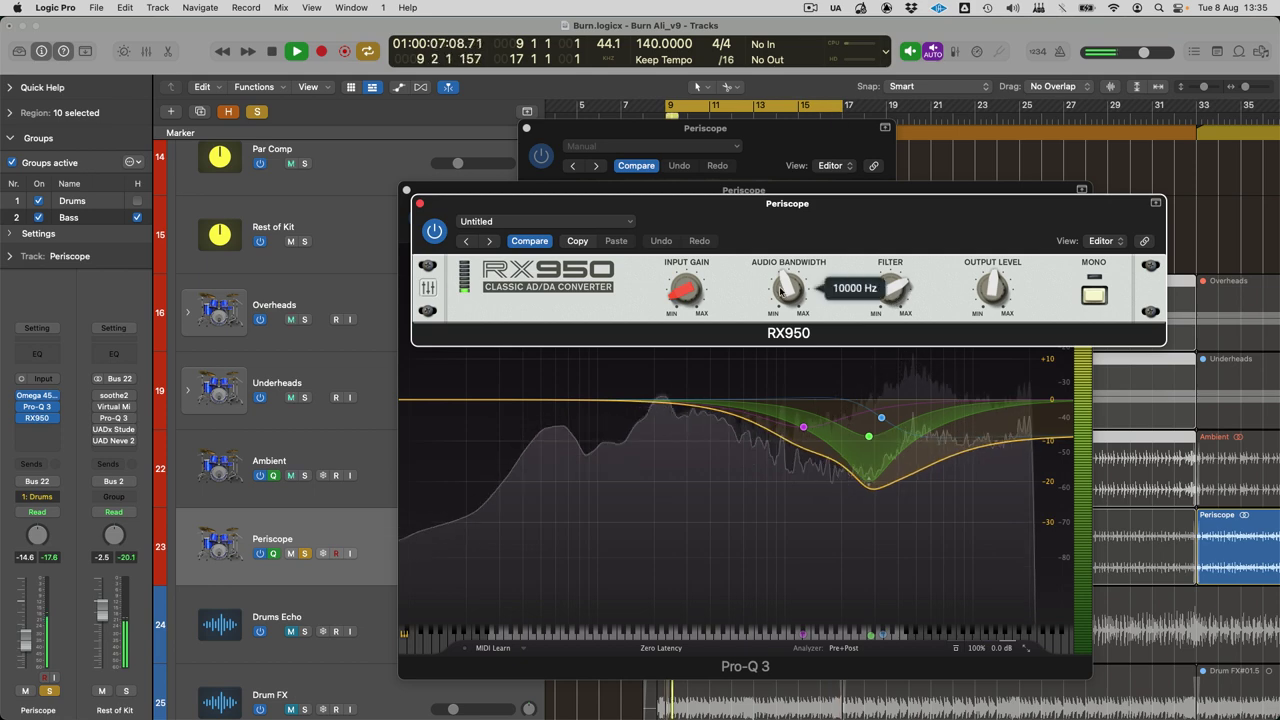
Step: Close the three Periscope plug-in windows, stop playback and take the Periscope track out of solo
click(419, 203)
click(407, 191)
click(526, 128)
key(space)
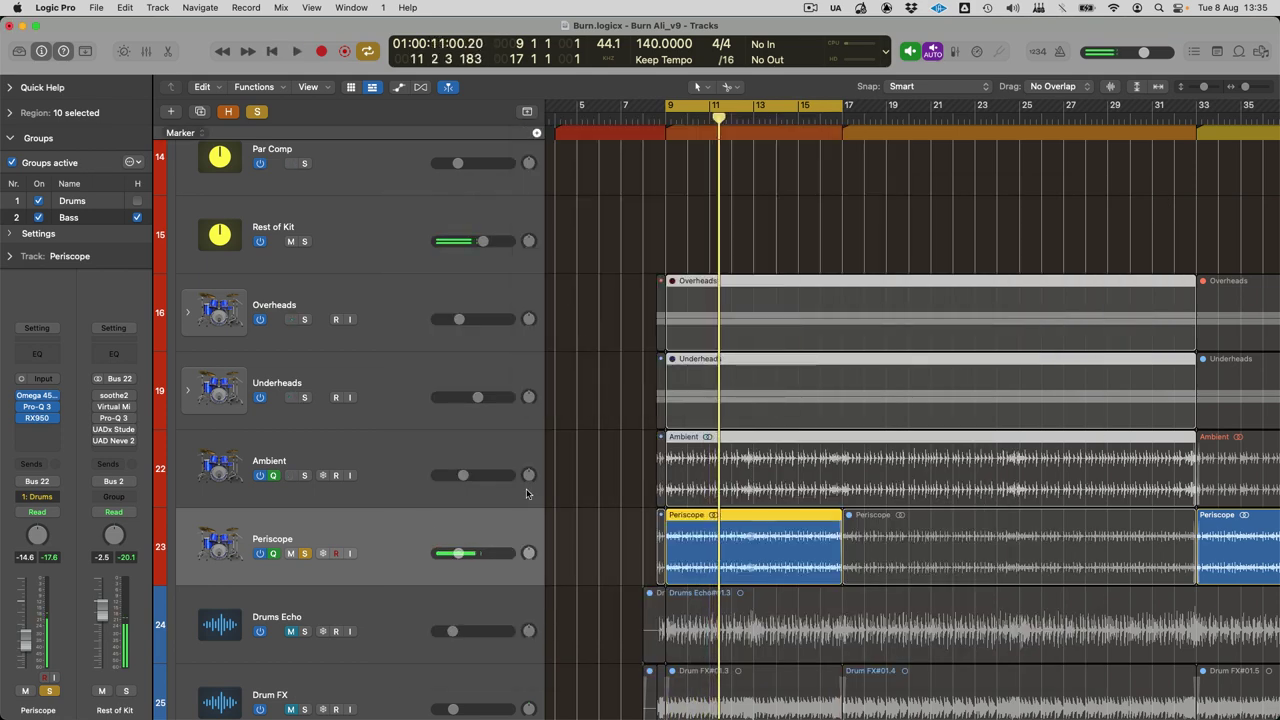
click(305, 554)
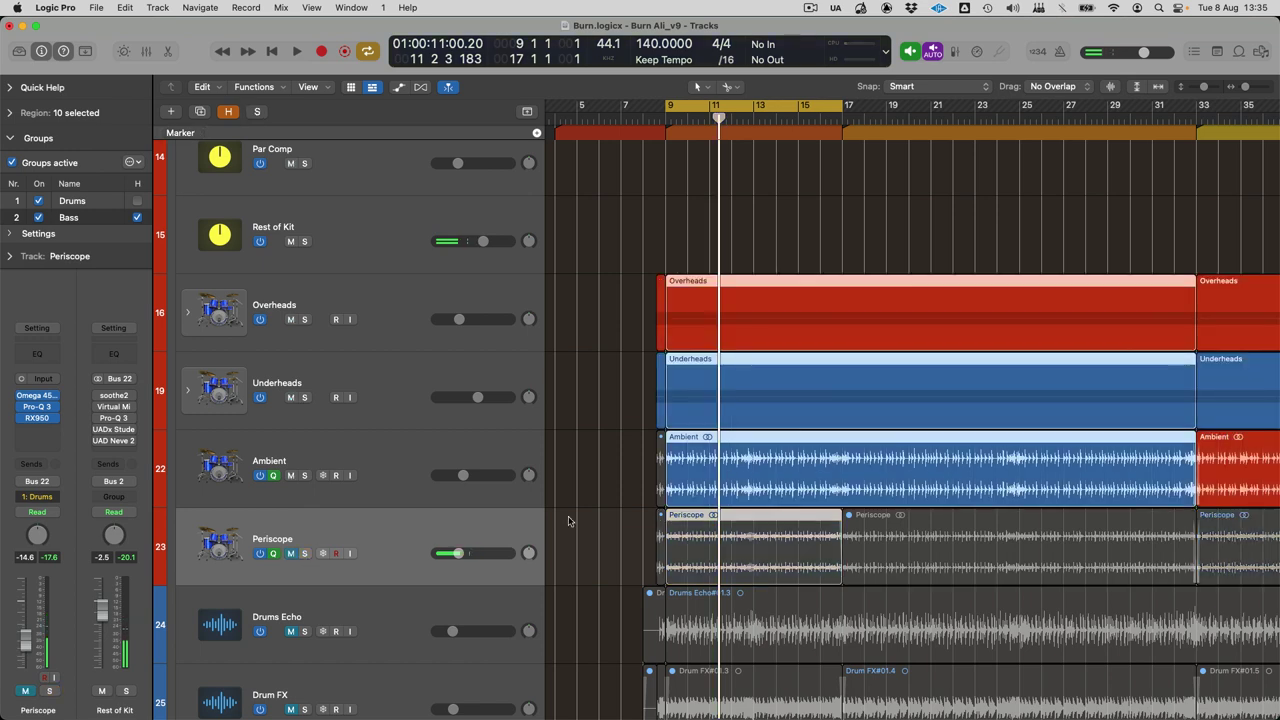
Step: Return to the mixer, solo the Rest of Kit bus and play it back briefly without its plug-ins
key(x)
scroll(580, 683, left, 3)
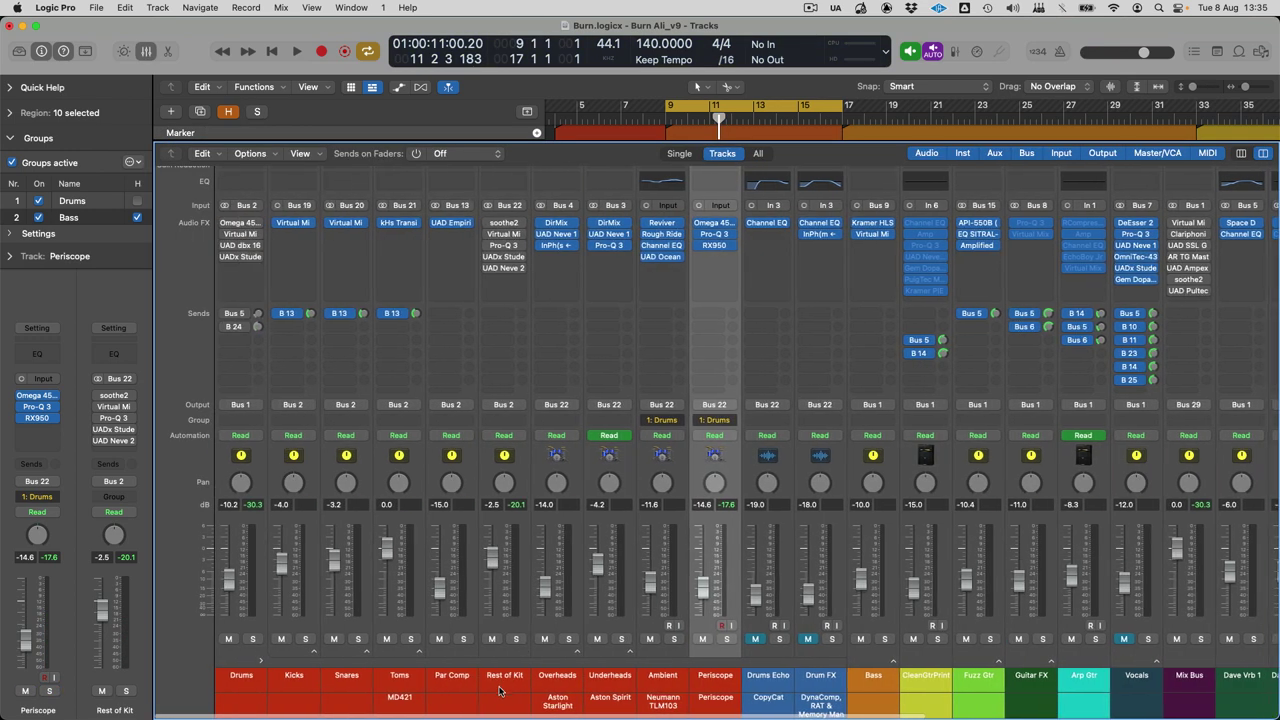
click(500, 688)
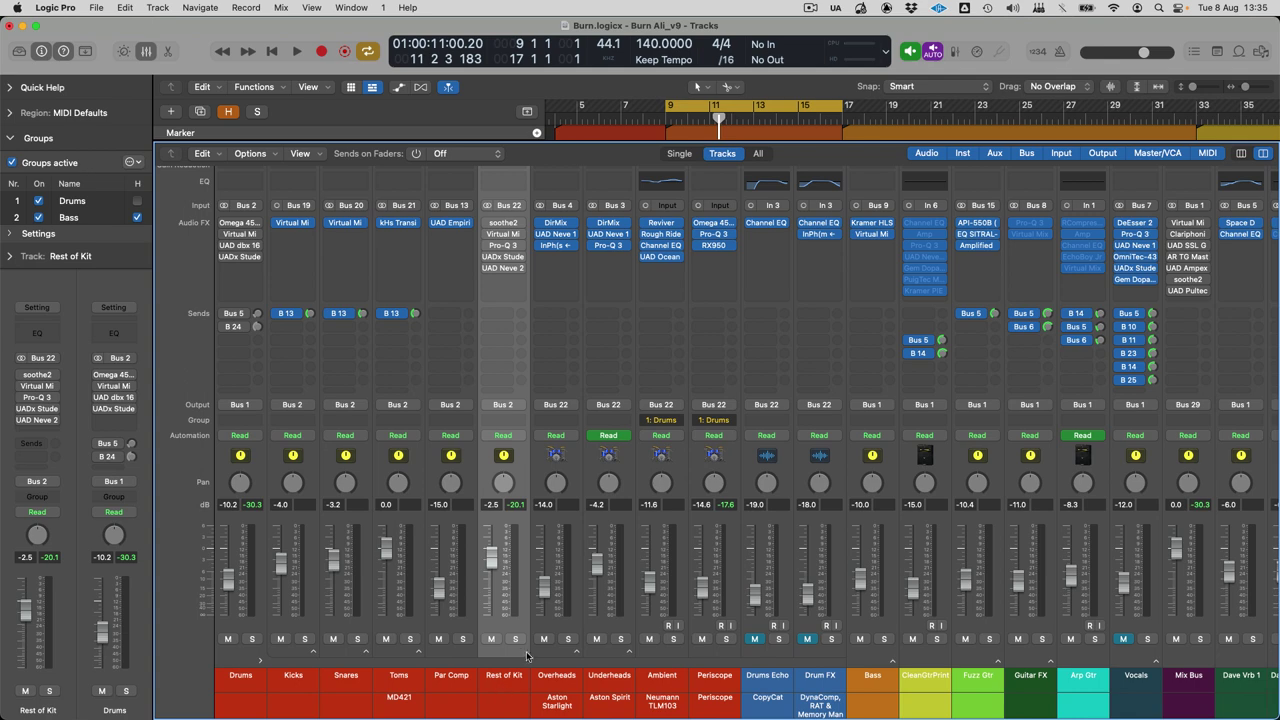
click(516, 639)
key(space)
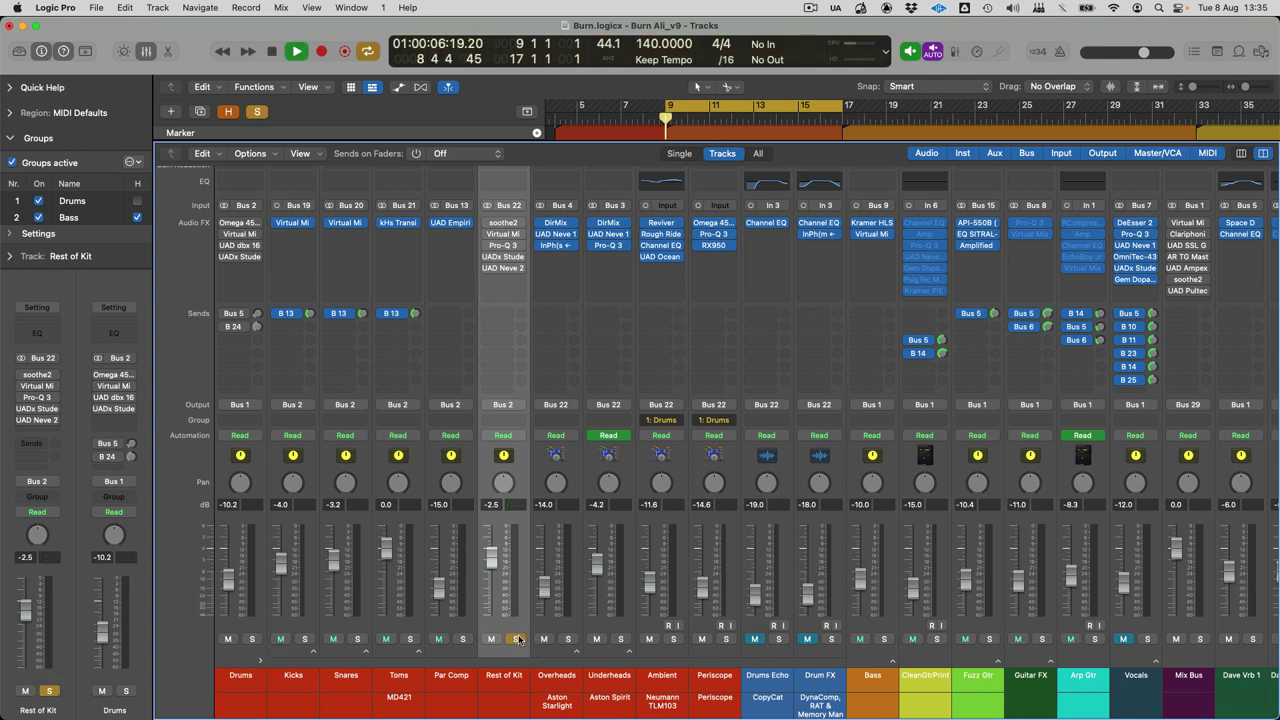
key(space)
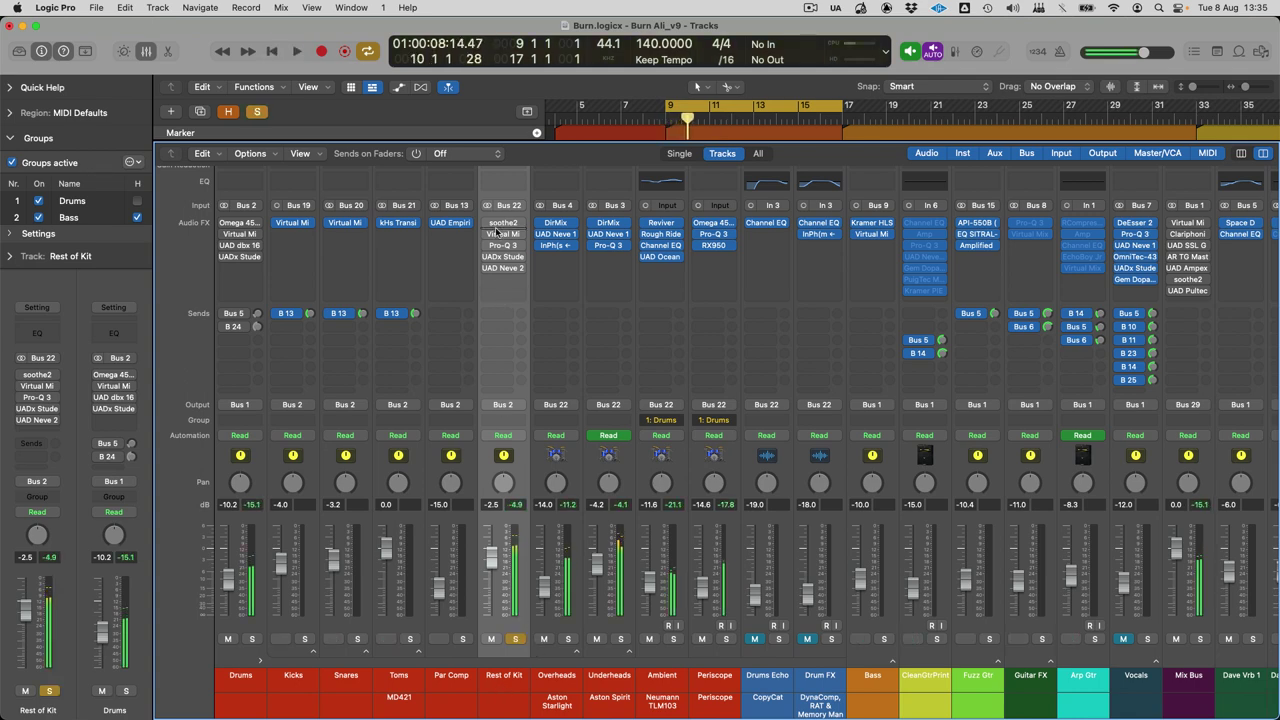
Step: Enable soothe2 on Rest of Kit, audition its delta signal during playback, restore normal monitoring and close it
click(503, 222)
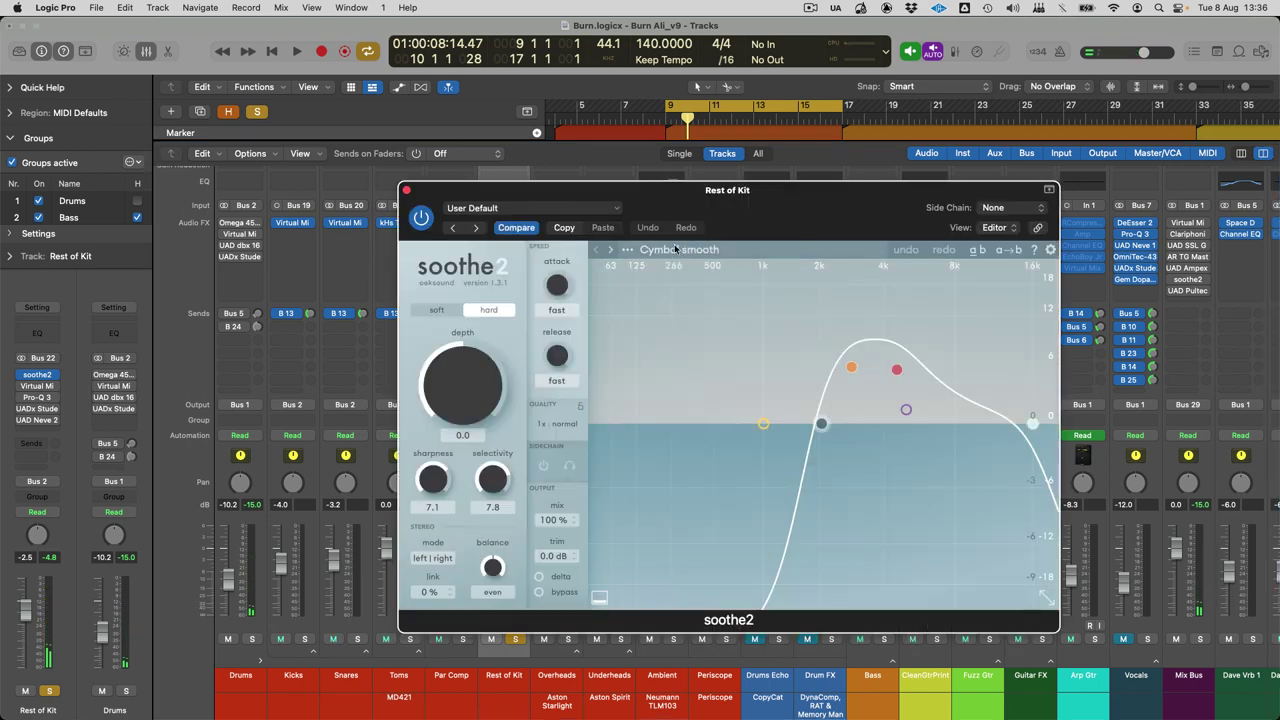
key(space)
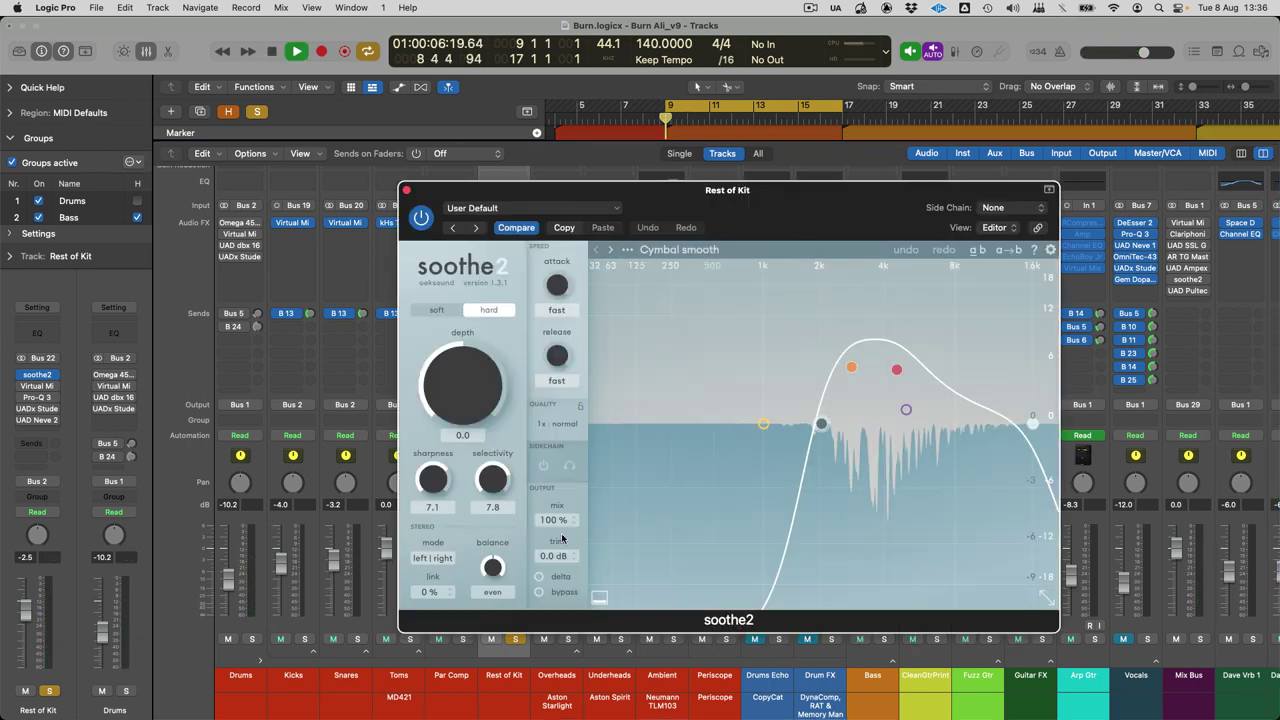
click(539, 577)
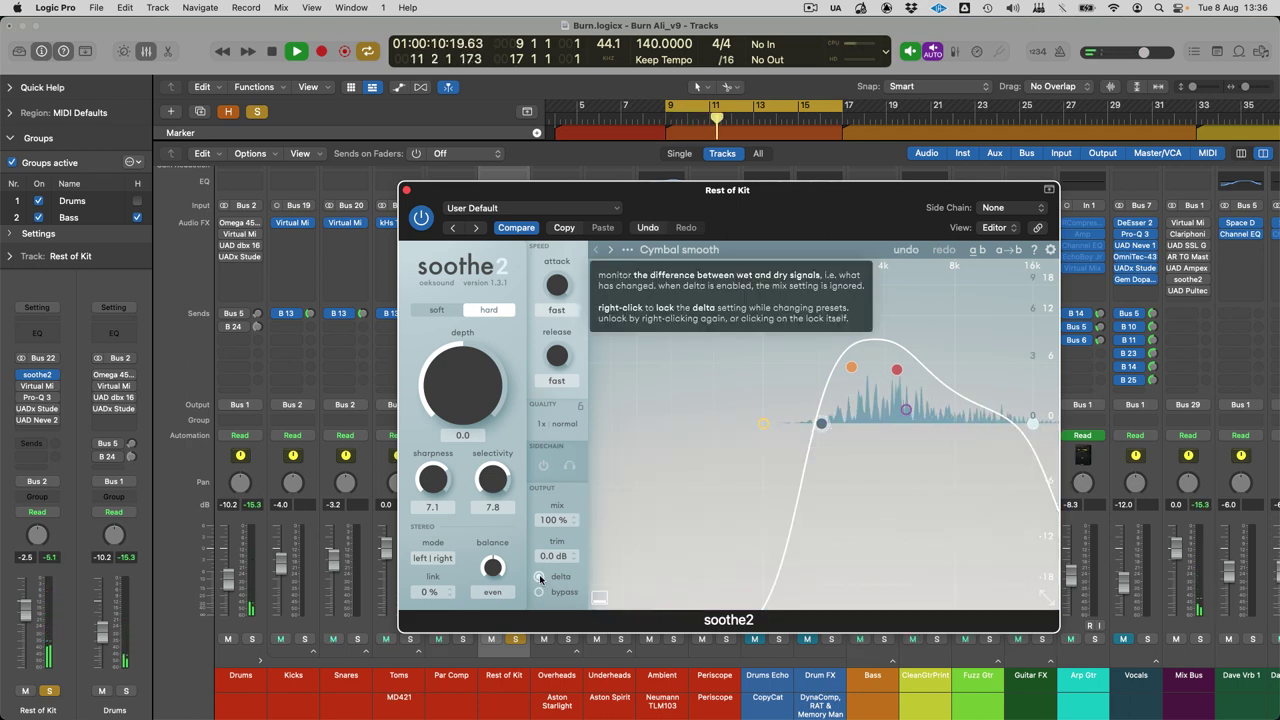
click(539, 577)
click(406, 190)
key(space)
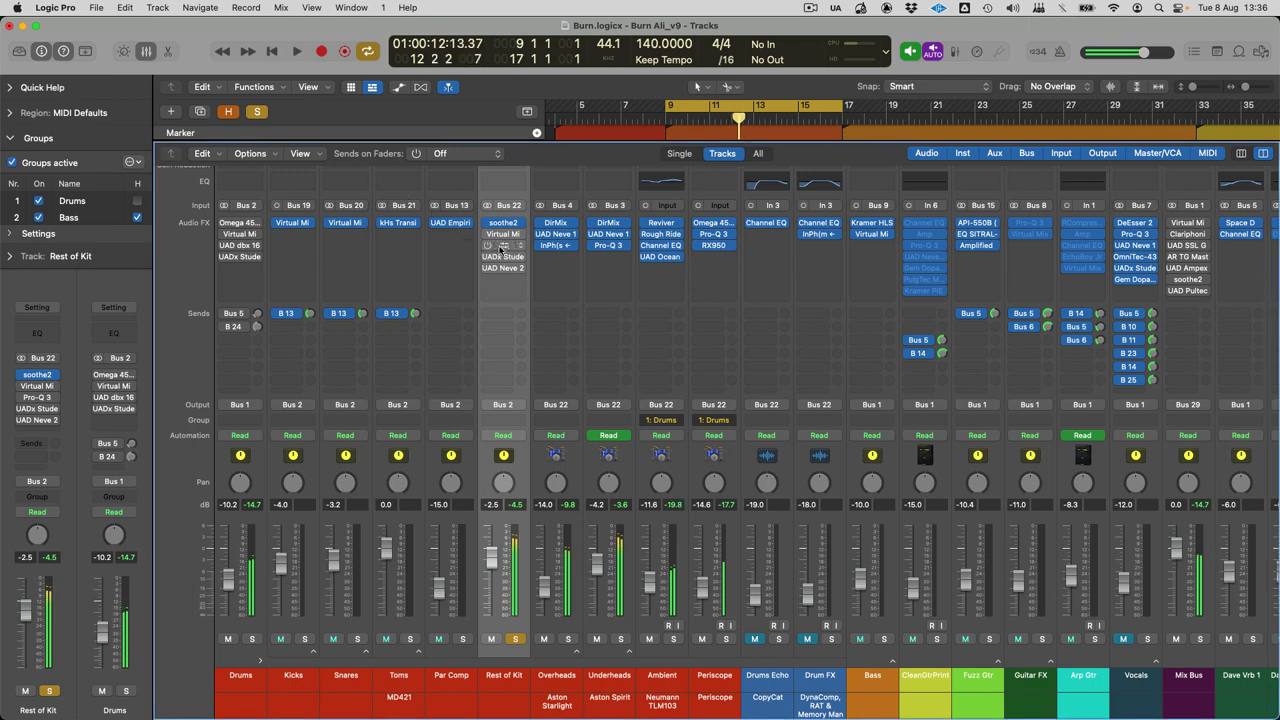
Step: Enable Virtual Mix Rack on Rest of Kit, examine its London, FG-S and FG-Dynamics modules and close it
click(497, 234)
key(Escape)
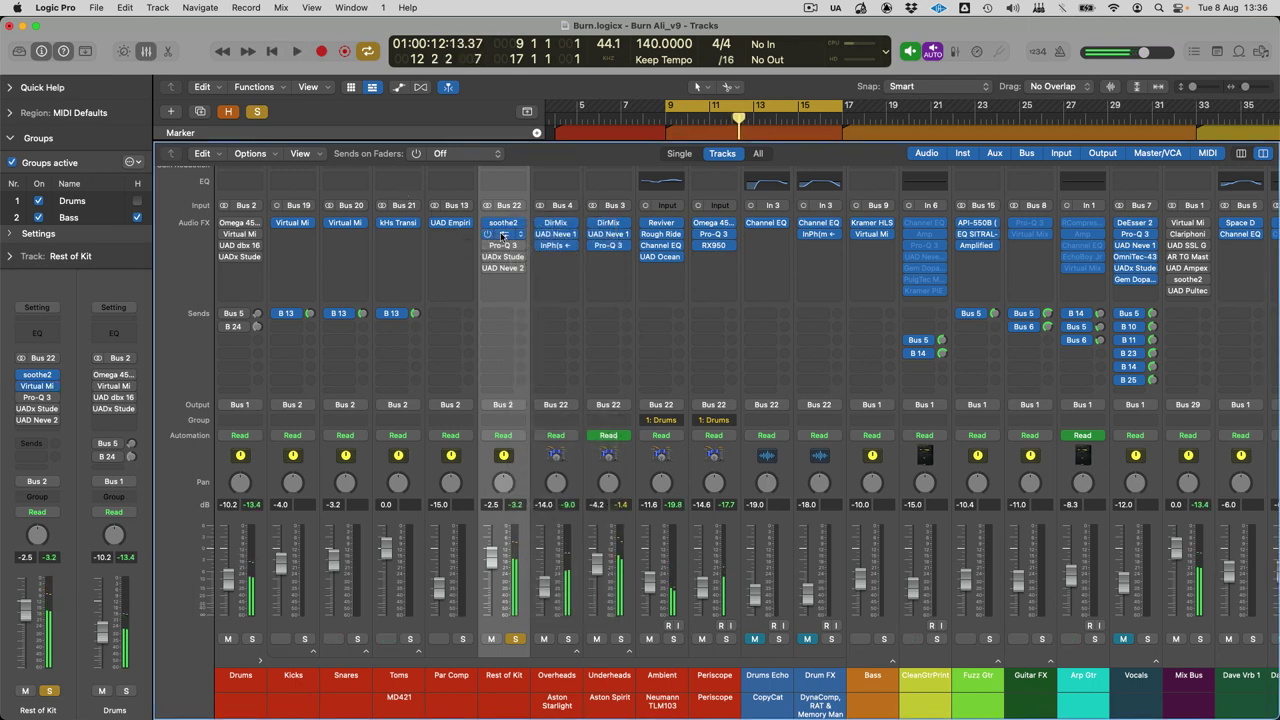
click(503, 234)
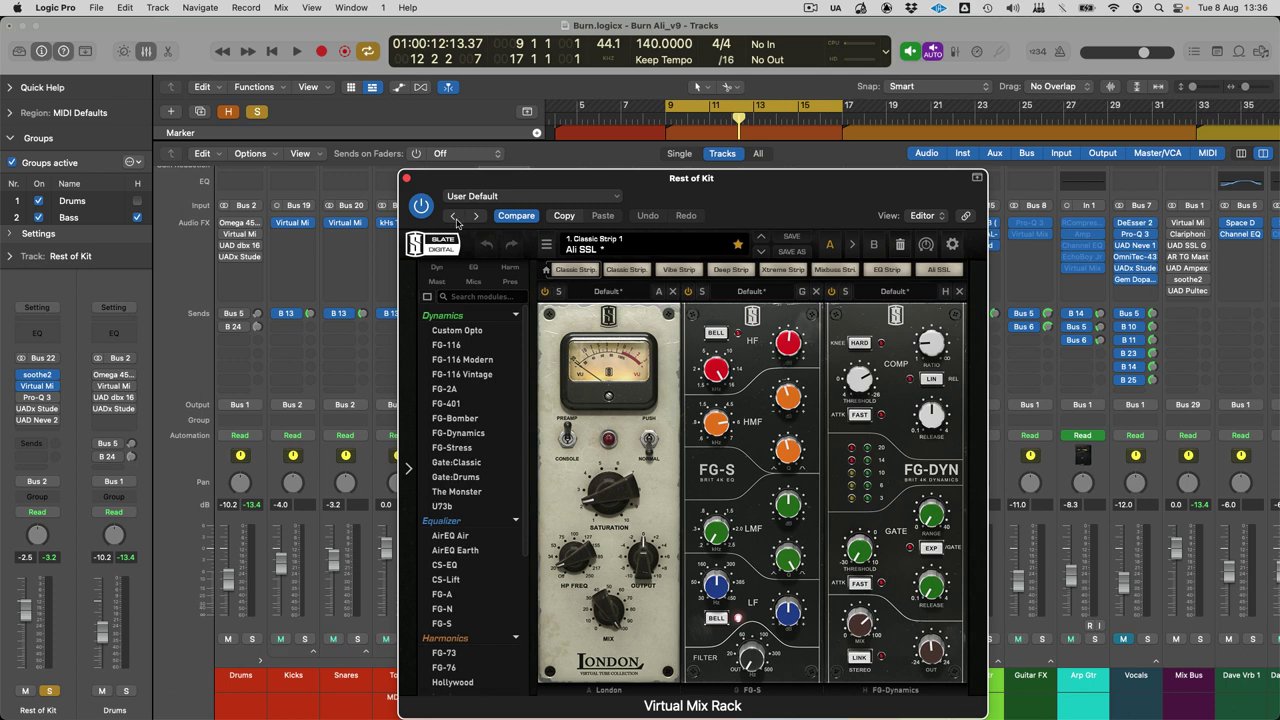
key(super+w)
Step: Enable Pro-Q 3 on Rest of Kit and solo its high-frequency dynamic band during playback
click(502, 247)
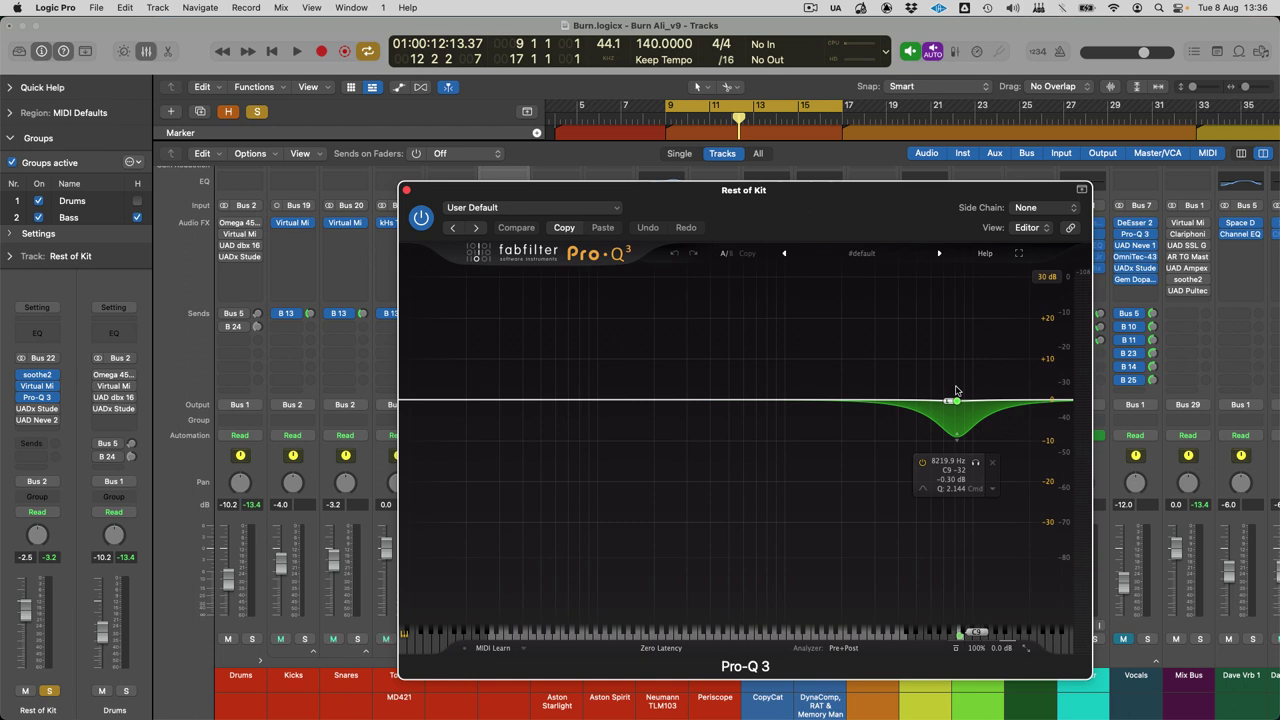
key(space)
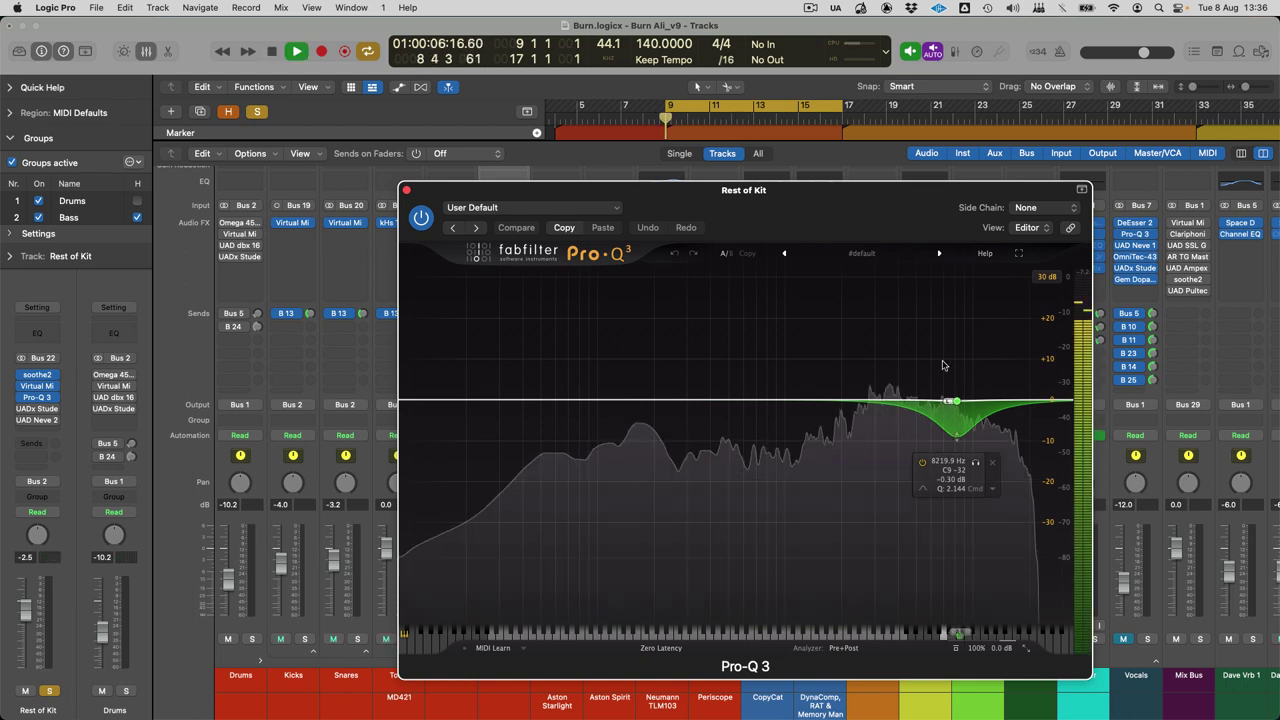
click(975, 463)
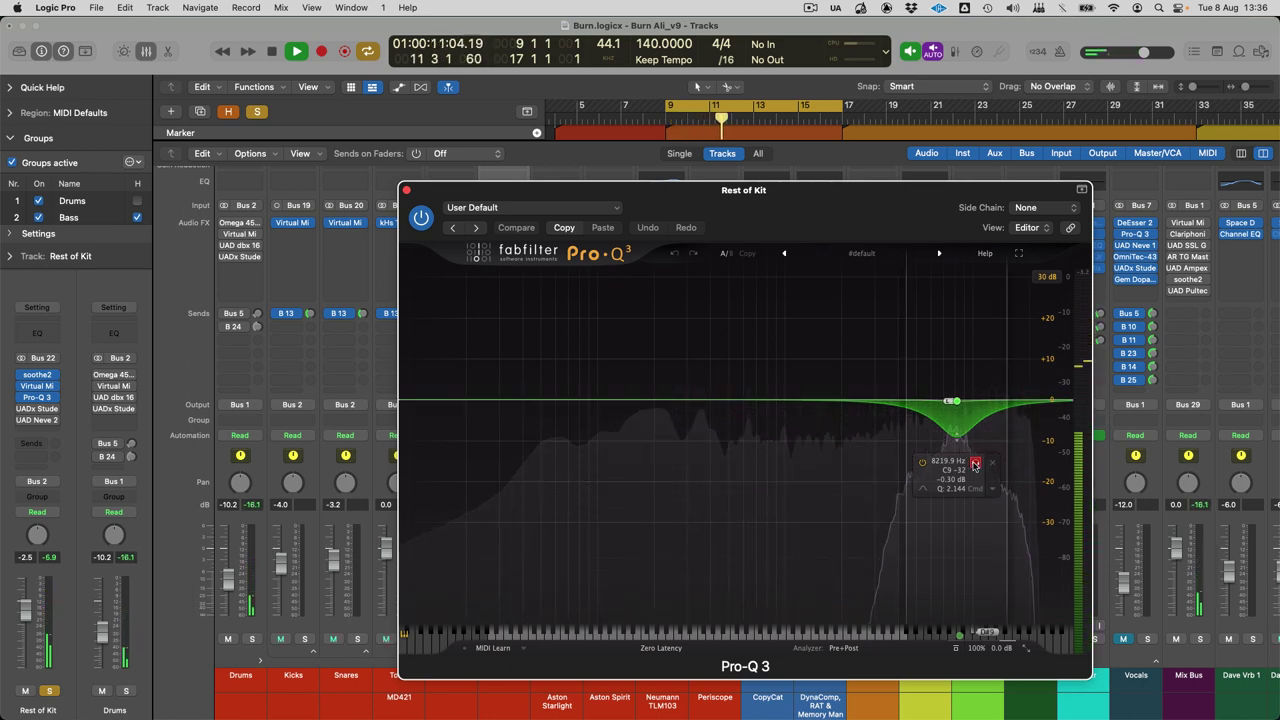
Step: Turn off the high-frequency band's solo, stop playback and move the cycle range to bars 33 to 41
click(975, 463)
key(space)
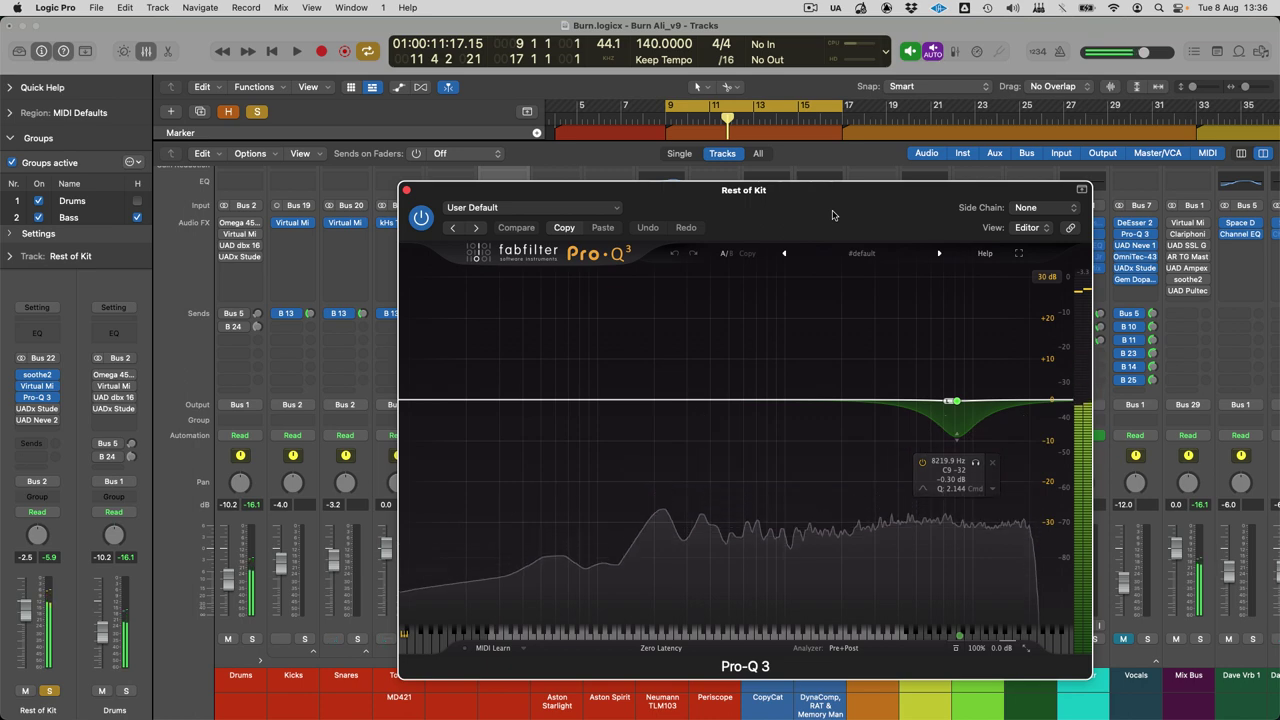
key(x)
key(x)
drag(1203, 105, 1279, 105)
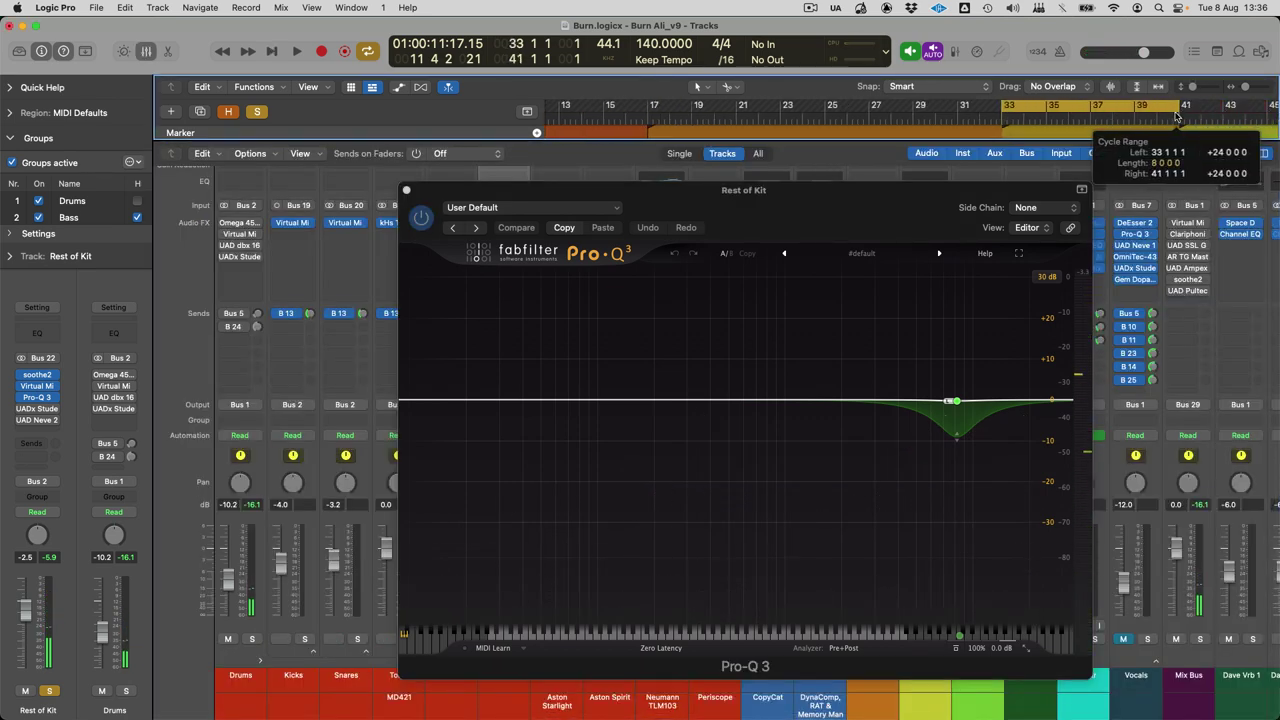
Step: Audition Pro-Q 3 on Rest of Kit over bars 33 to 41, comparing it soloed, bypassed and enabled, and close it
key(space)
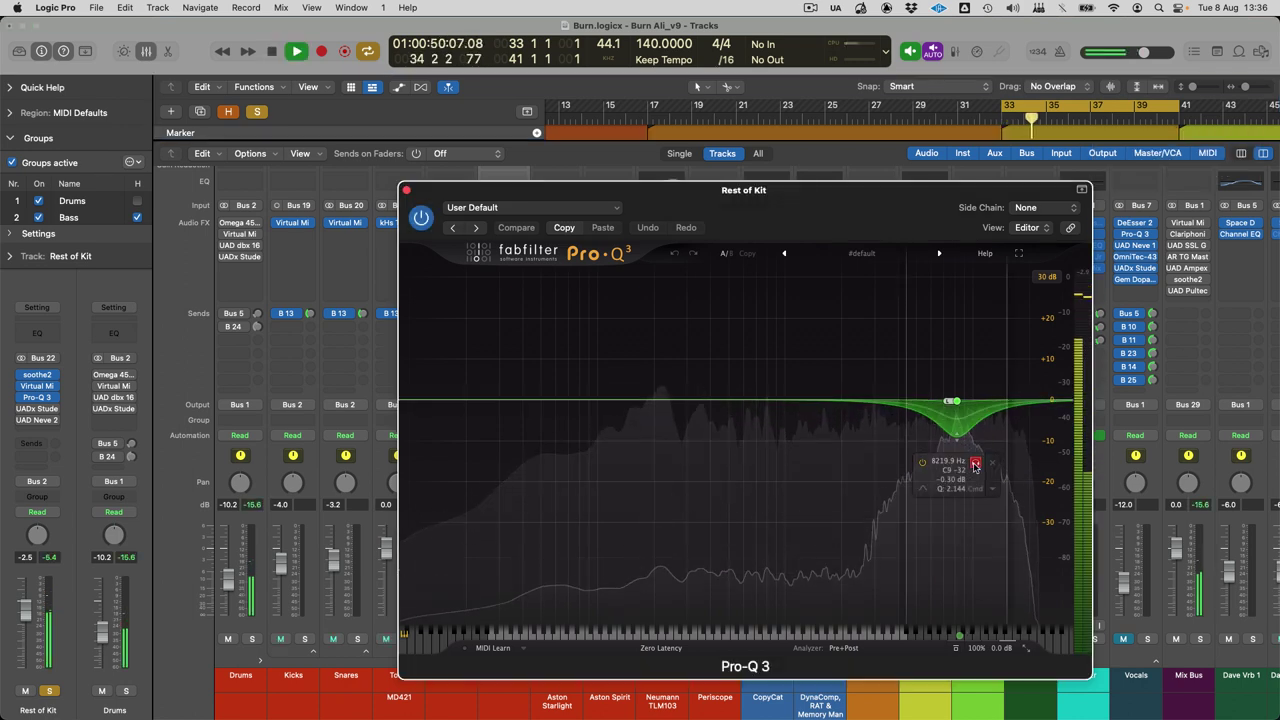
click(975, 465)
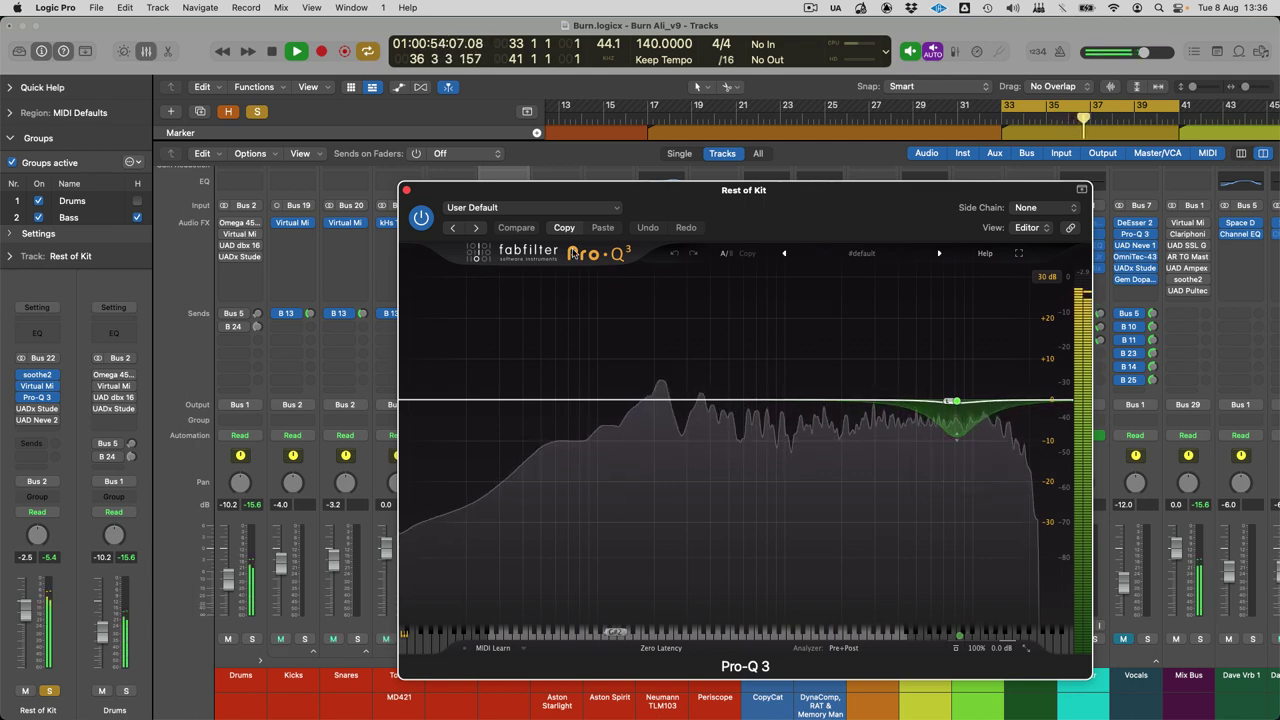
click(421, 217)
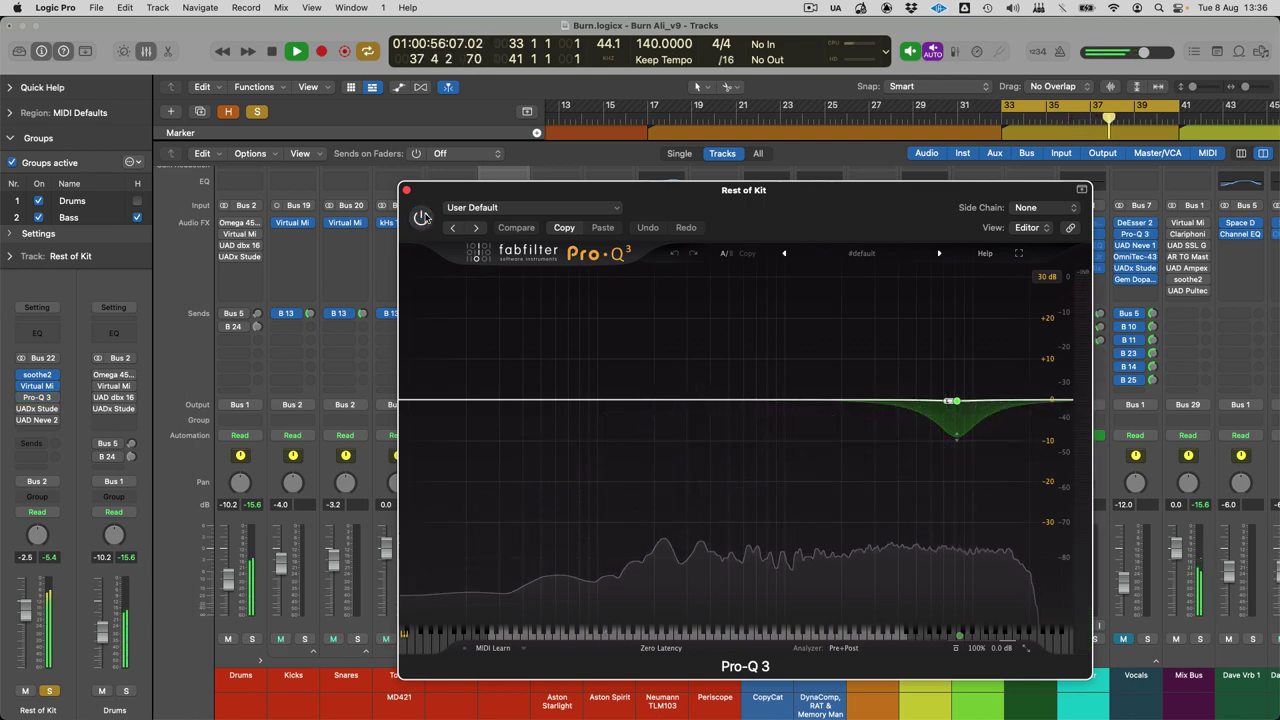
click(421, 217)
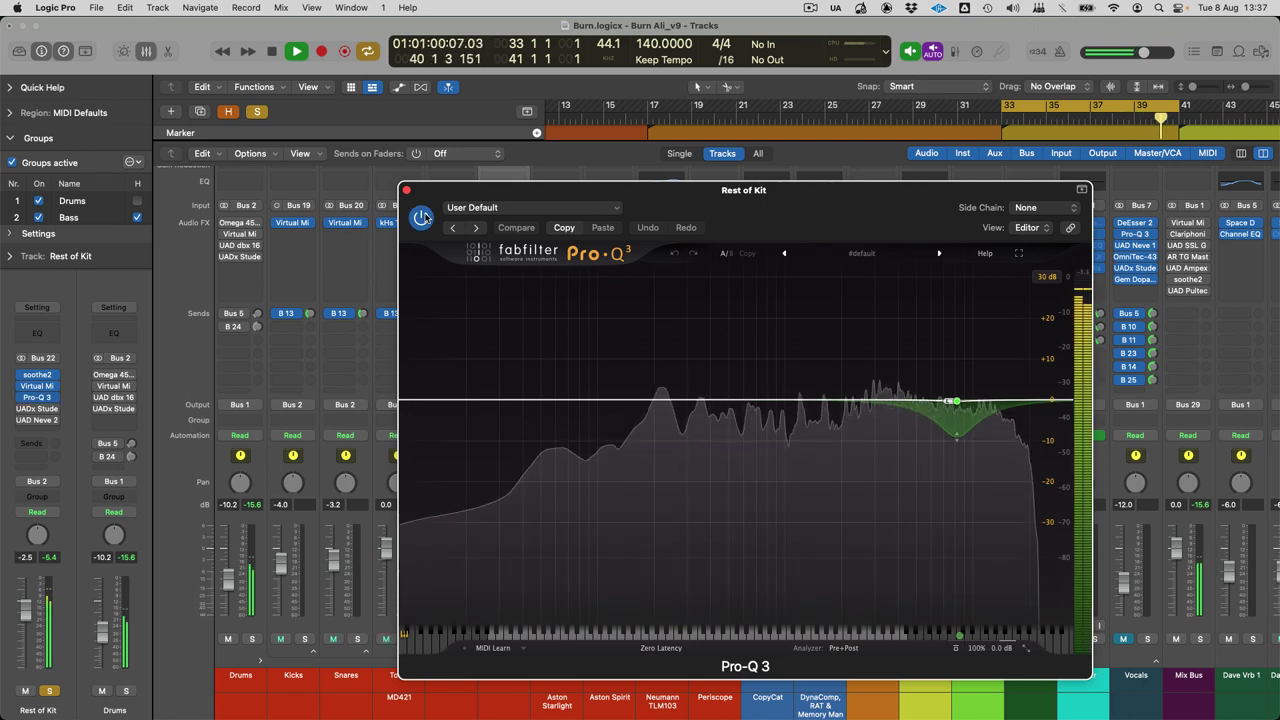
key(space)
click(406, 190)
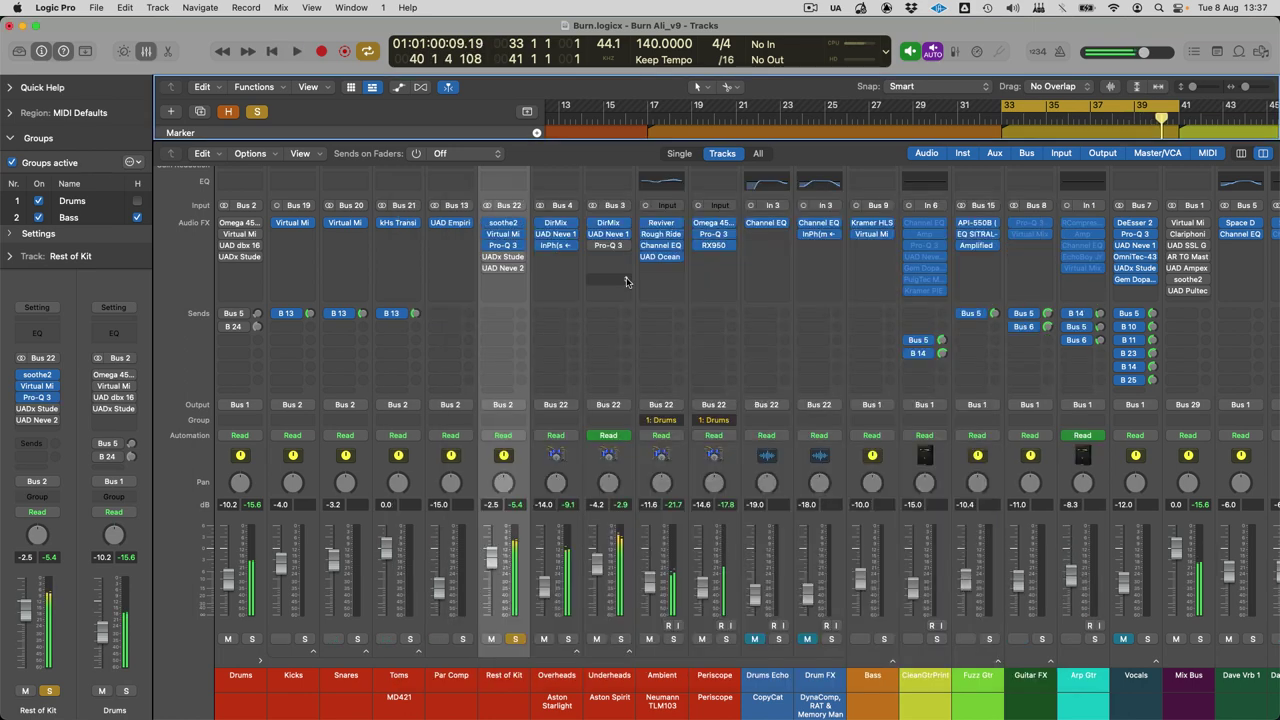
Step: Enable the UADx Studer A800 Tape Recorder on Rest of Kit, examine its settings and close it
click(503, 258)
drag(627, 110, 825, 118)
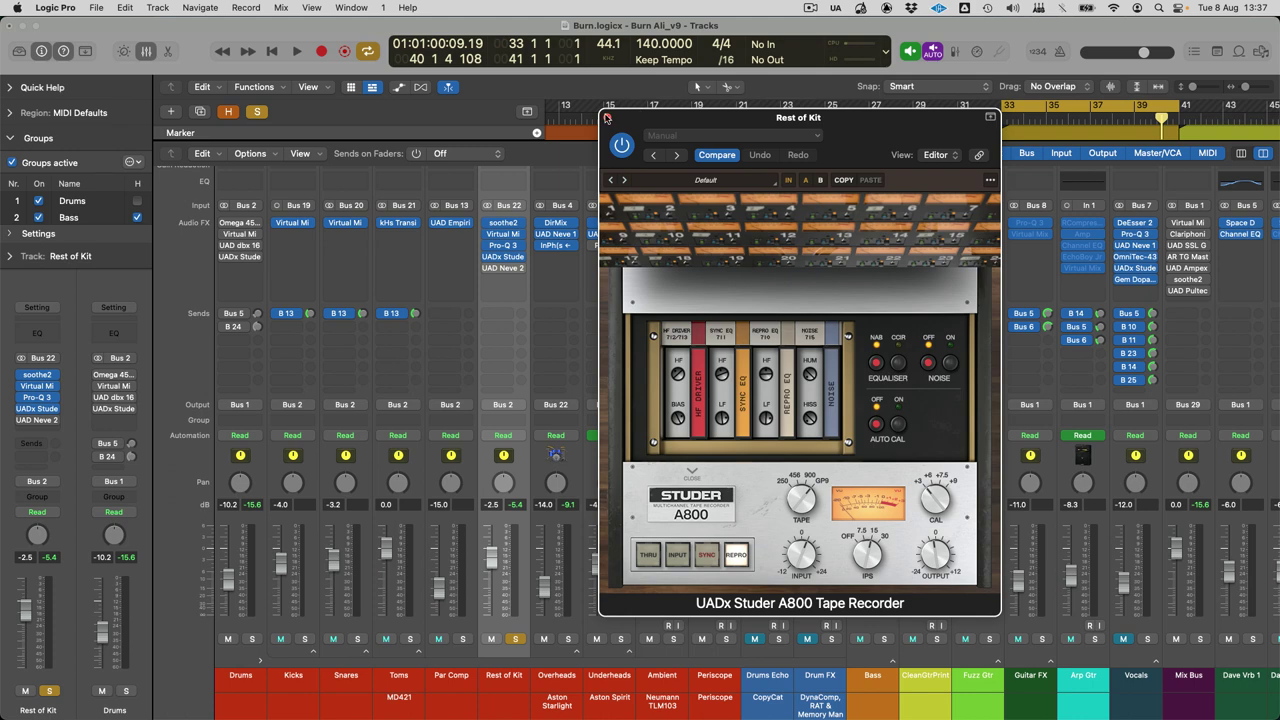
click(607, 118)
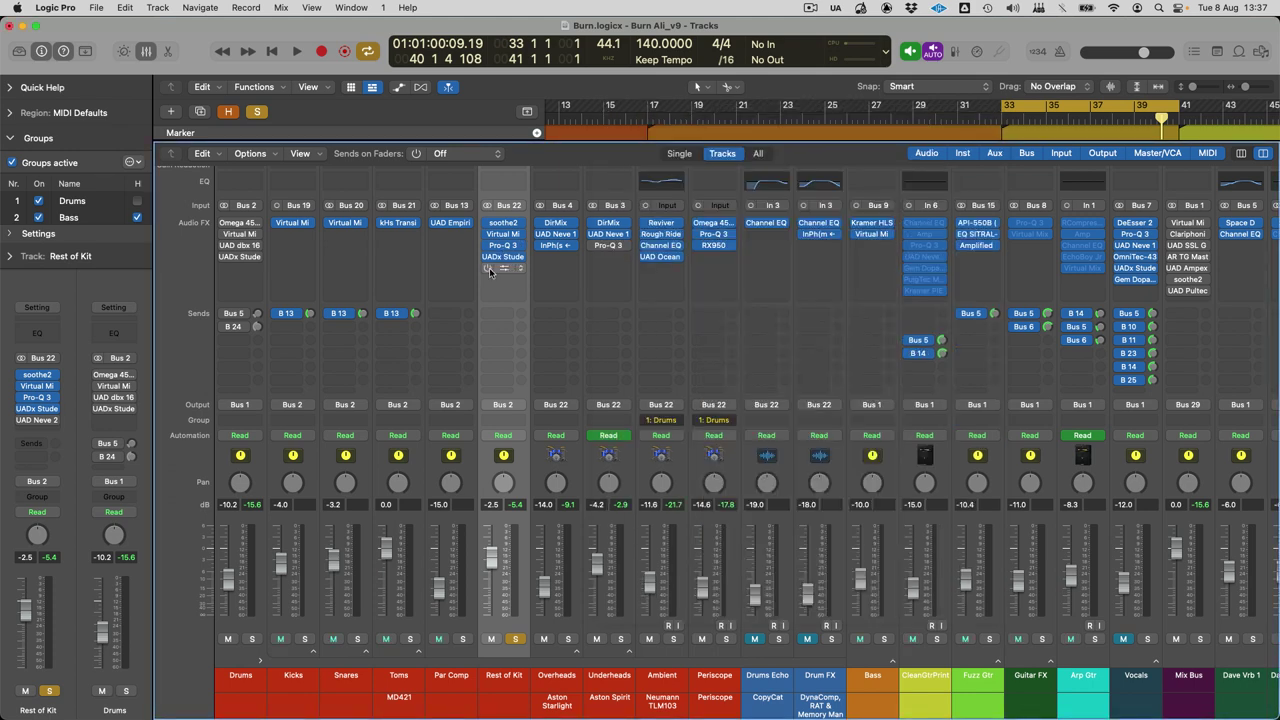
Step: Enable the UAD Neve 2254 E Dual on Rest of Kit, examine its limiter and compressor settings and close it
click(490, 269)
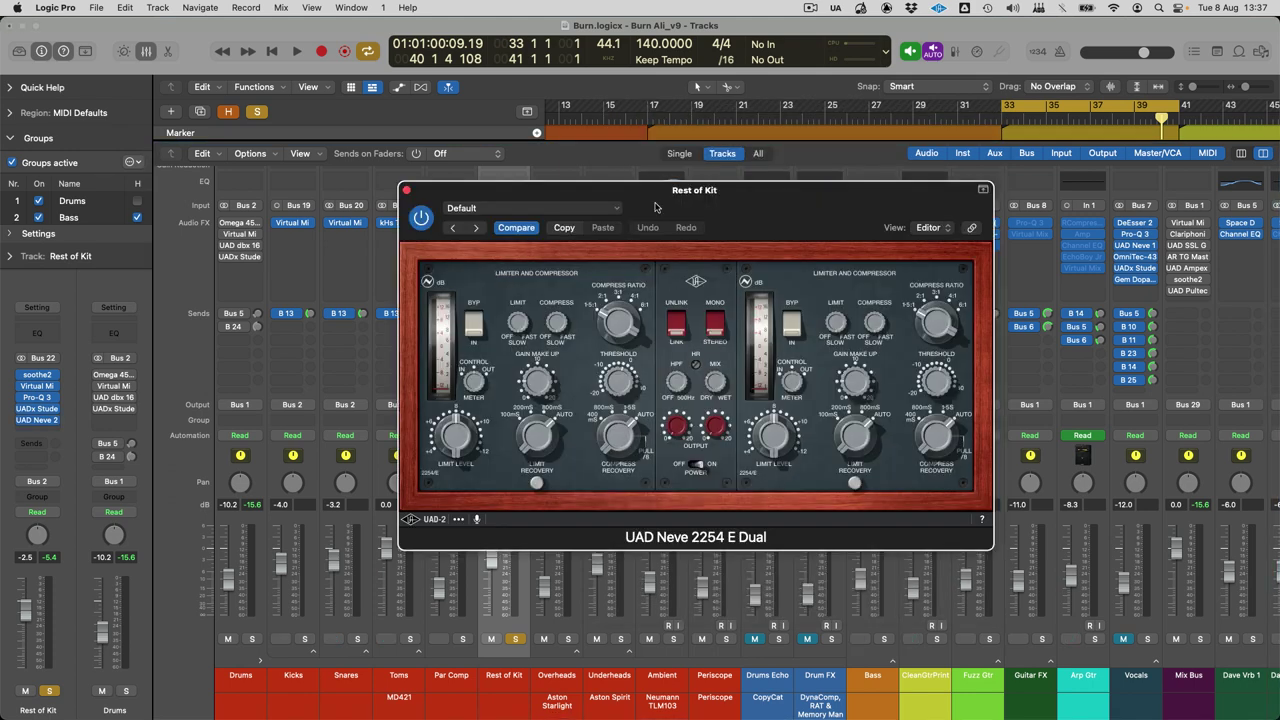
drag(656, 206, 697, 201)
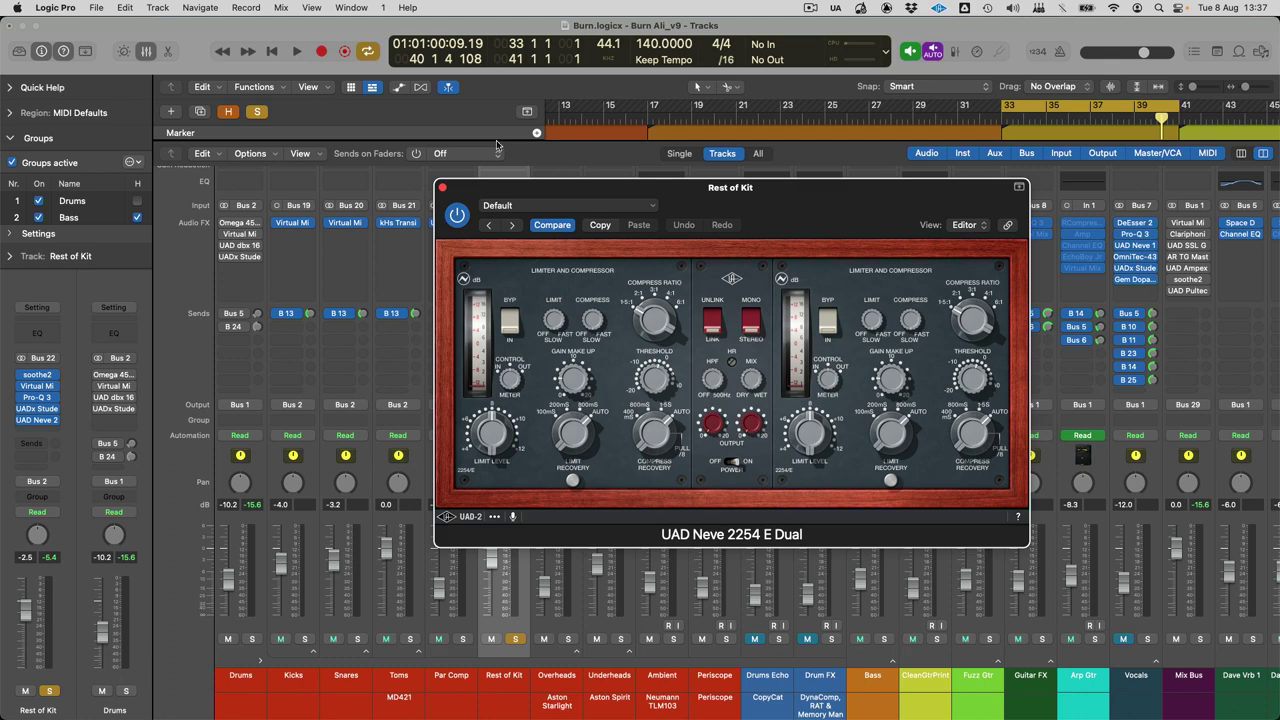
click(442, 189)
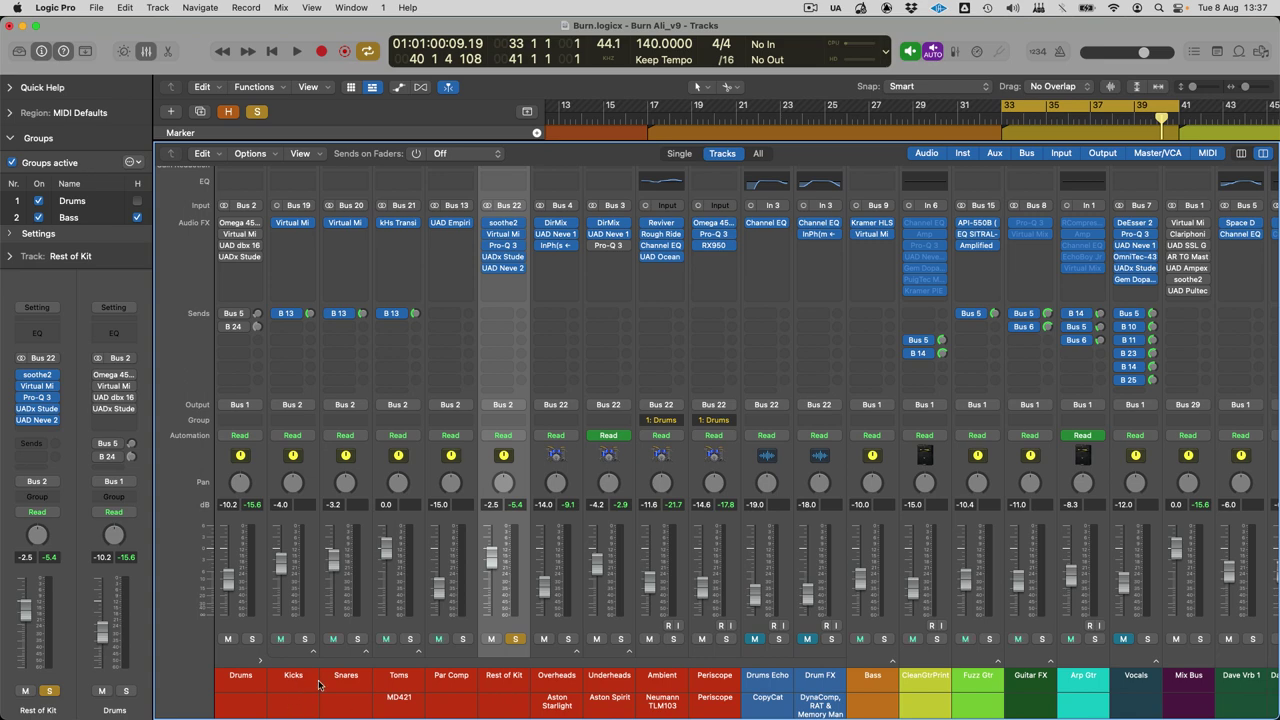
Step: Solo only the Drums Echo track, find its region in the Tracks area and play it back from bar 33
click(779, 639)
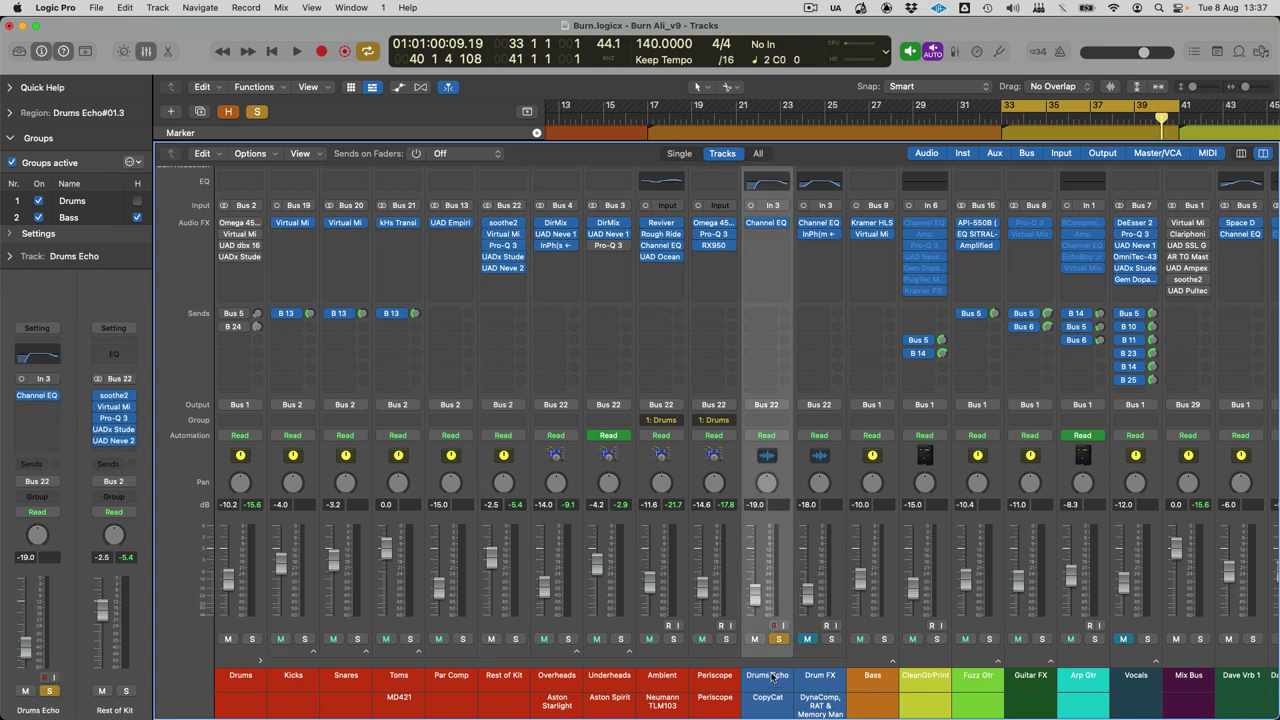
key(x)
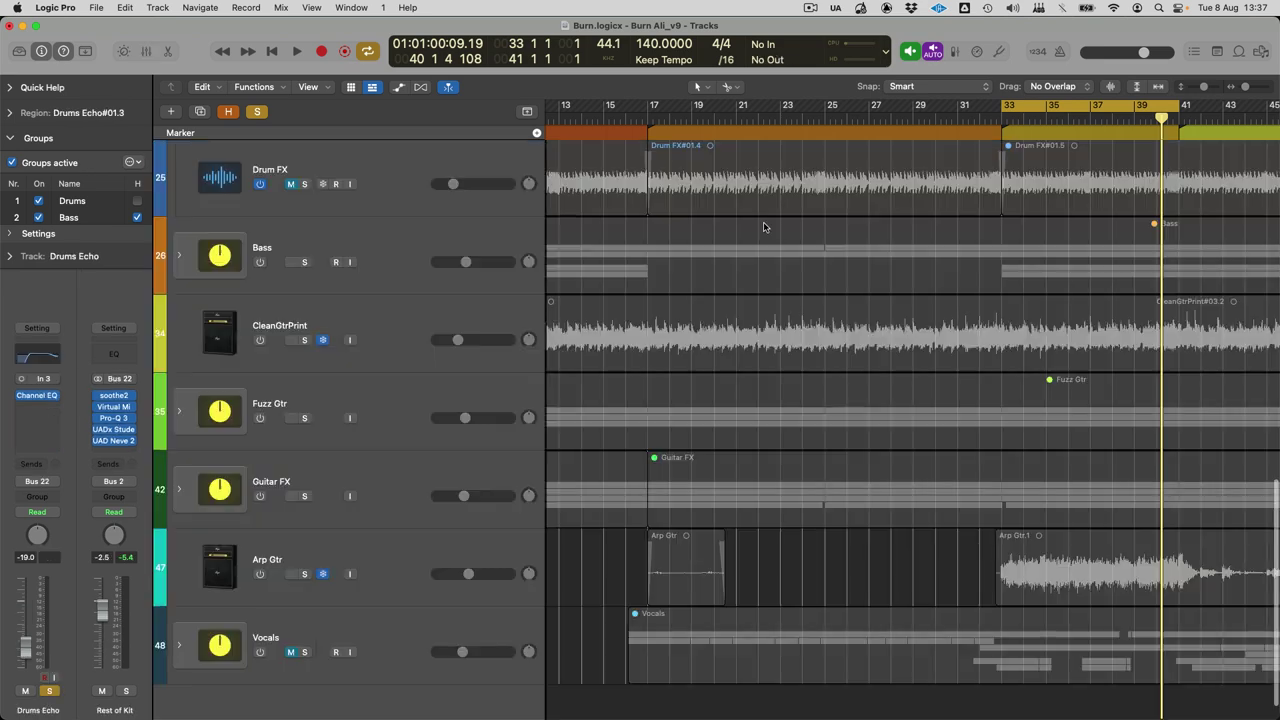
scroll(600, 430, up, 3)
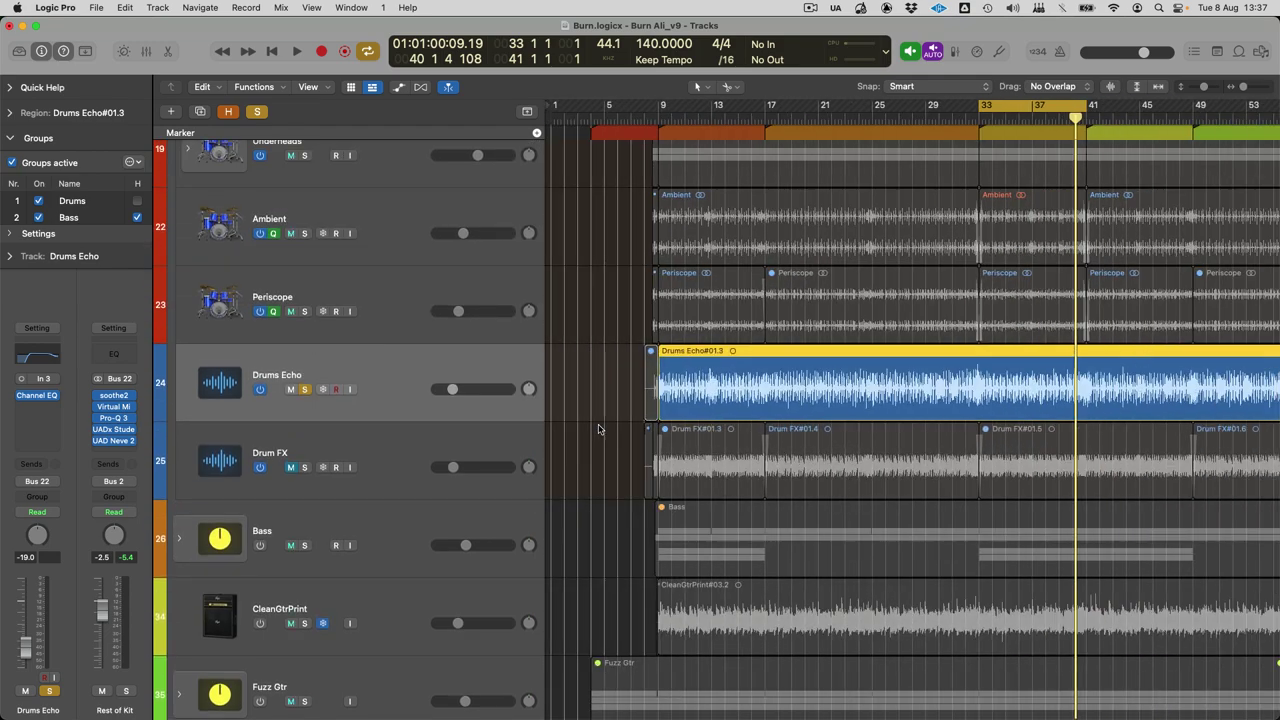
key(space)
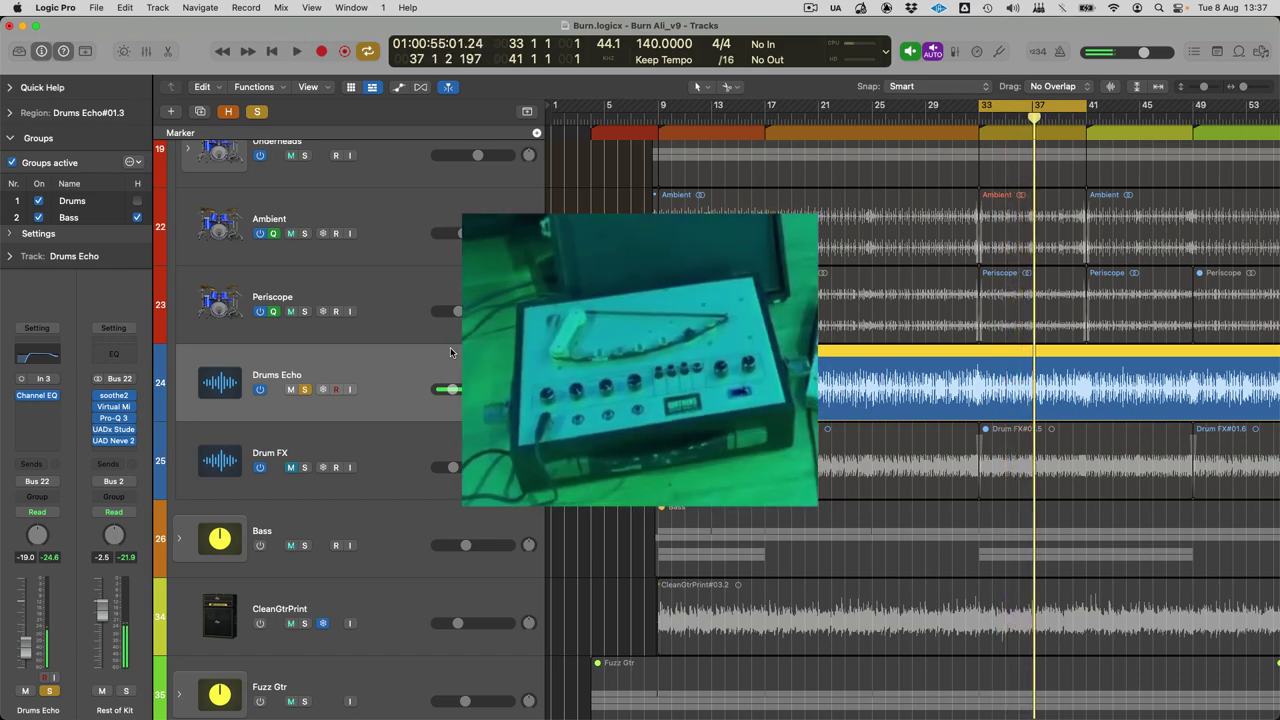
Step: Examine the start of the Drums Echo audio up close and place the playhead near the first hits in bar 8
key(super+Right)
key(super+Right)
key(super+Right)
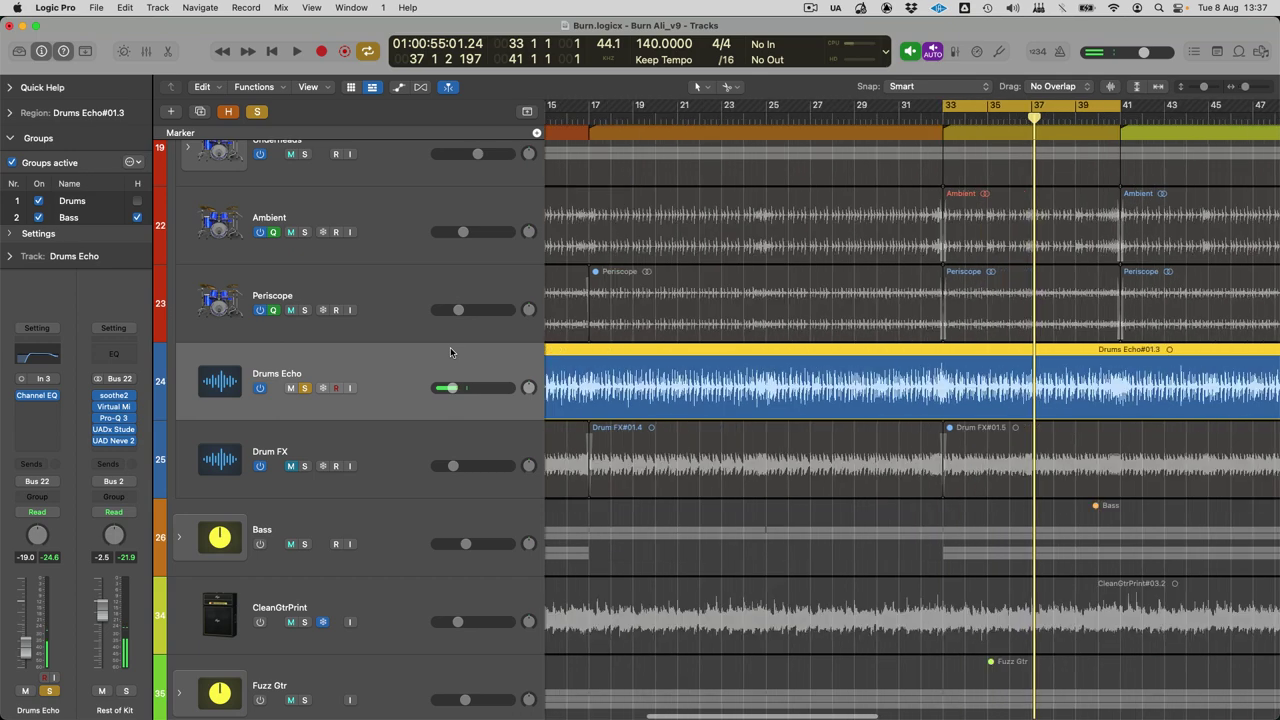
scroll(450, 351, left, 15)
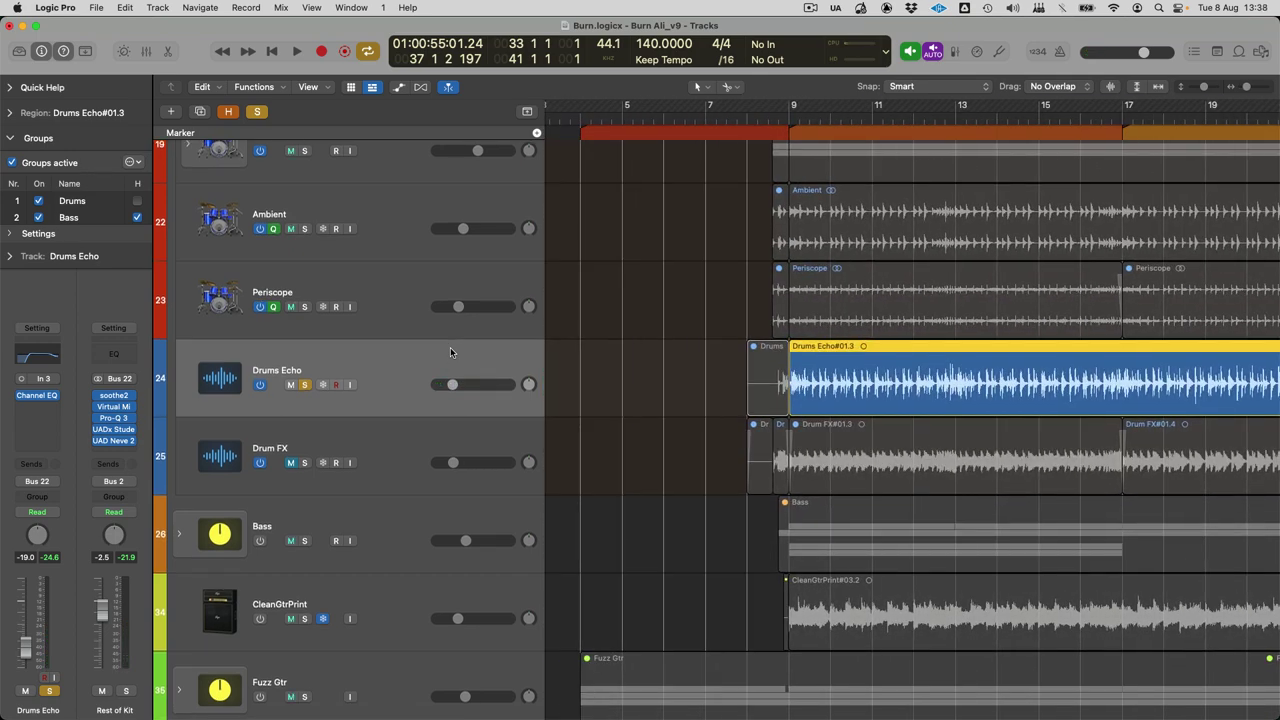
key(super+Right)
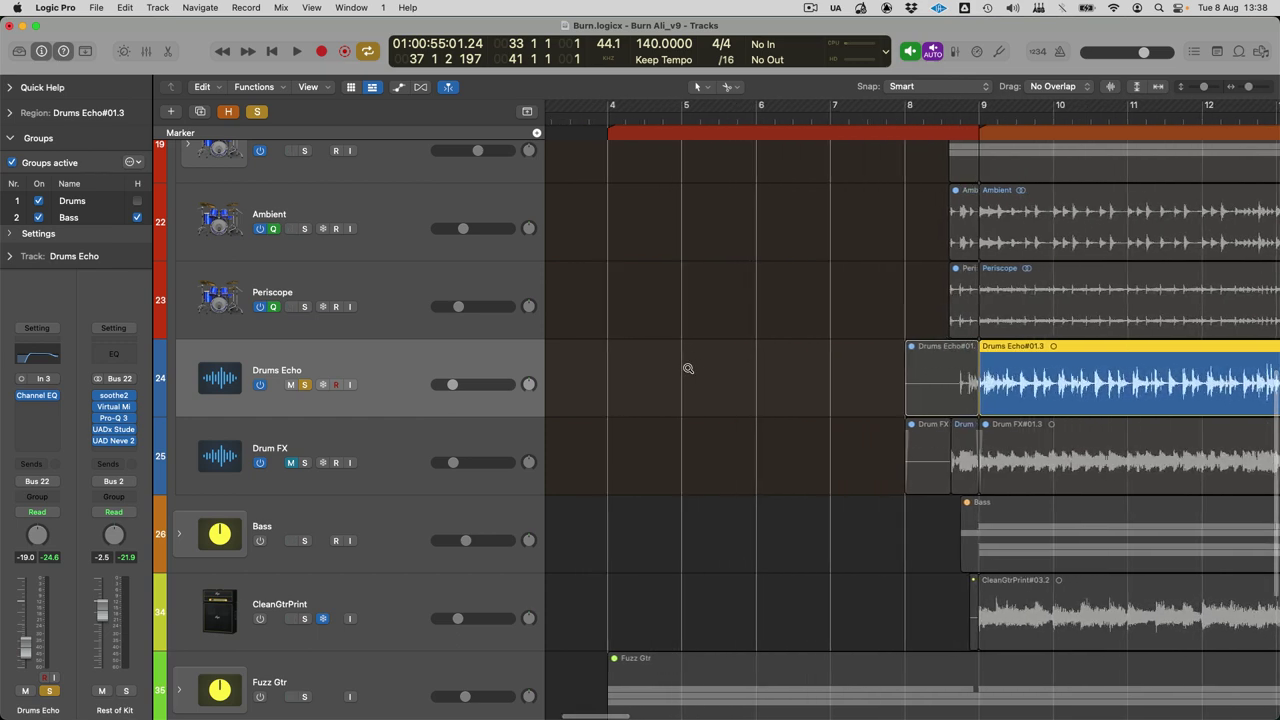
click(767, 118)
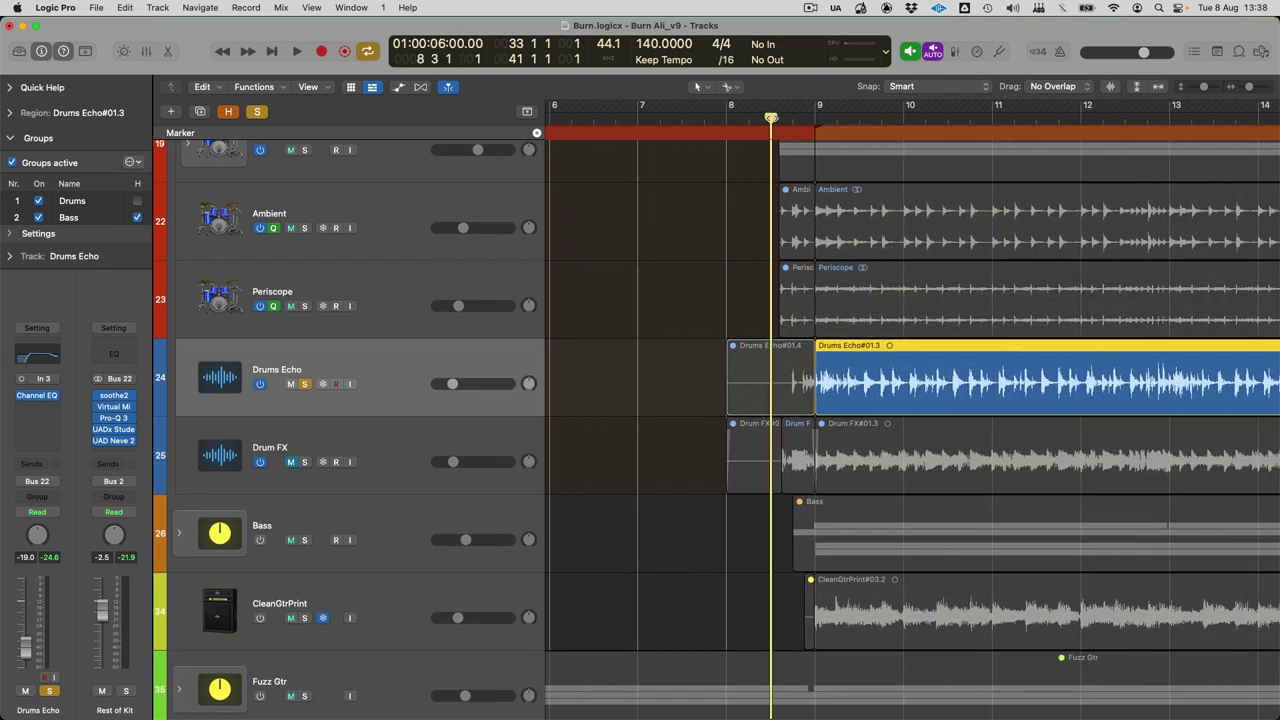
key(super+Right)
key(super+Right)
key(super+Right)
click(835, 118)
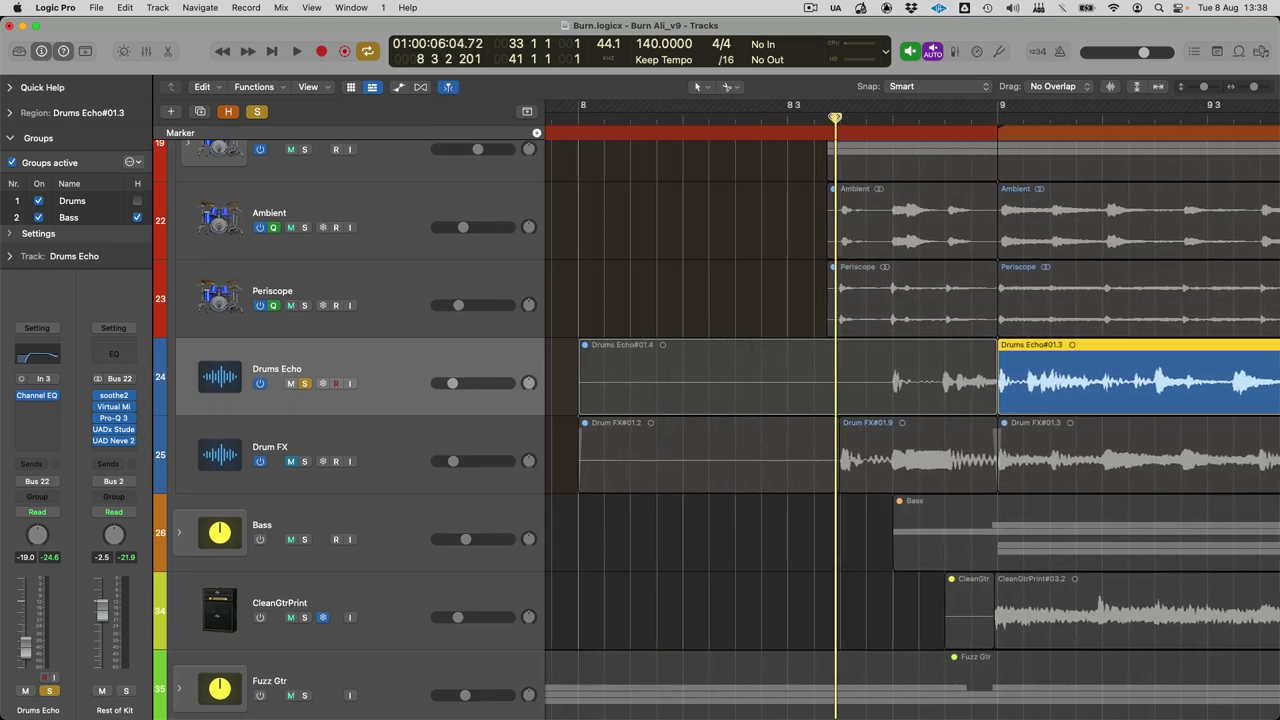
Step: Expand the Kicks stack and align the playhead with the first Kick In transient in bar 8
scroll(333, 272, up, 5)
scroll(281, 271, up, 2)
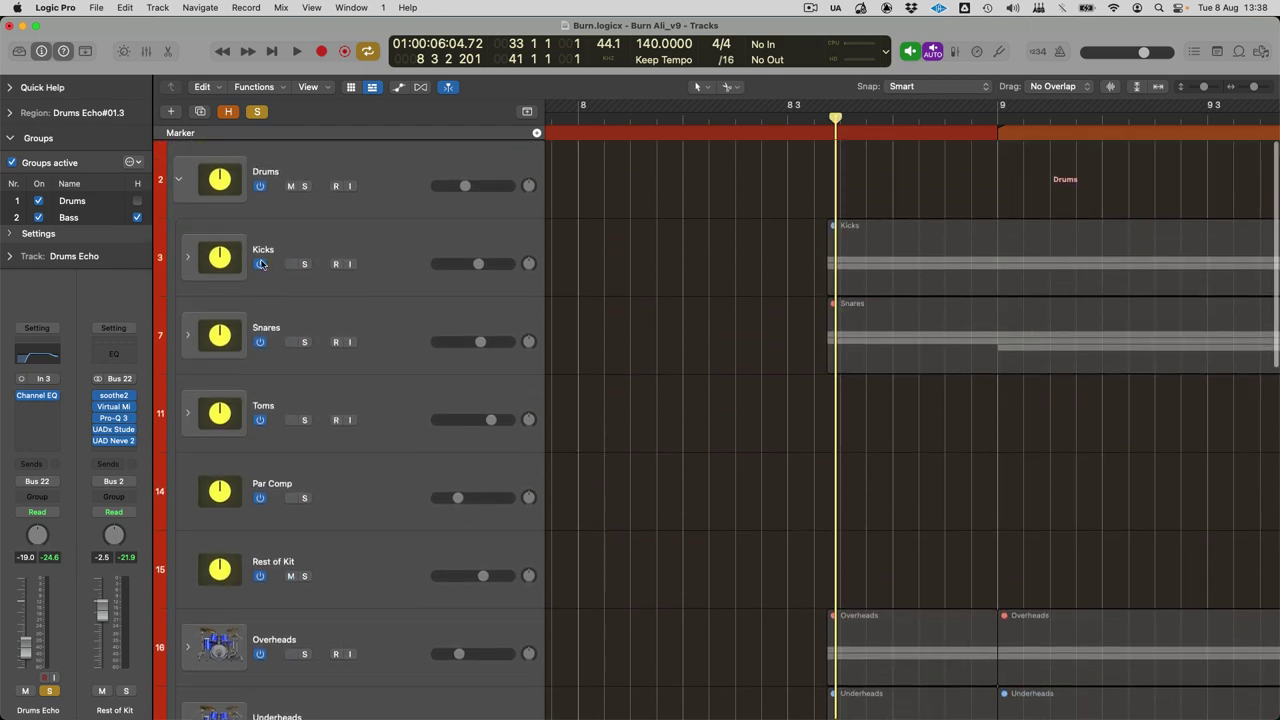
click(203, 258)
click(187, 257)
key(super+Right)
key(super+Right)
key(super+Right)
key(super+Right)
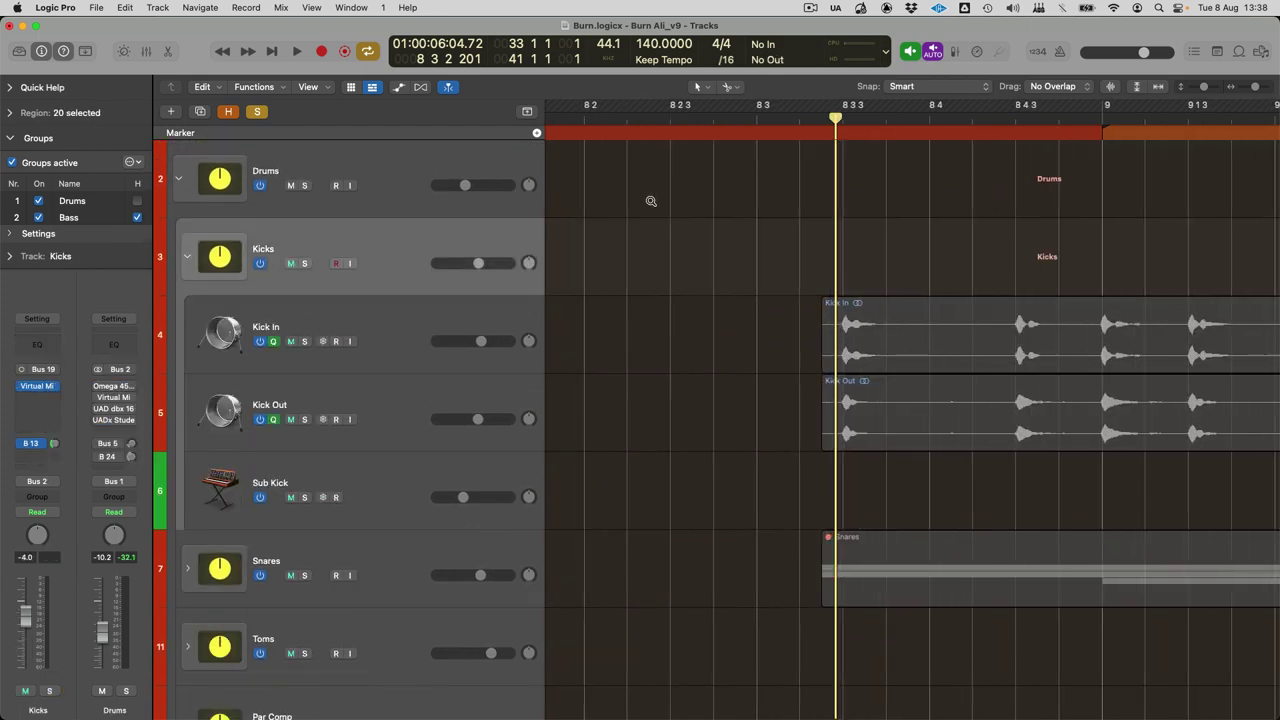
drag(846, 114, 960, 116)
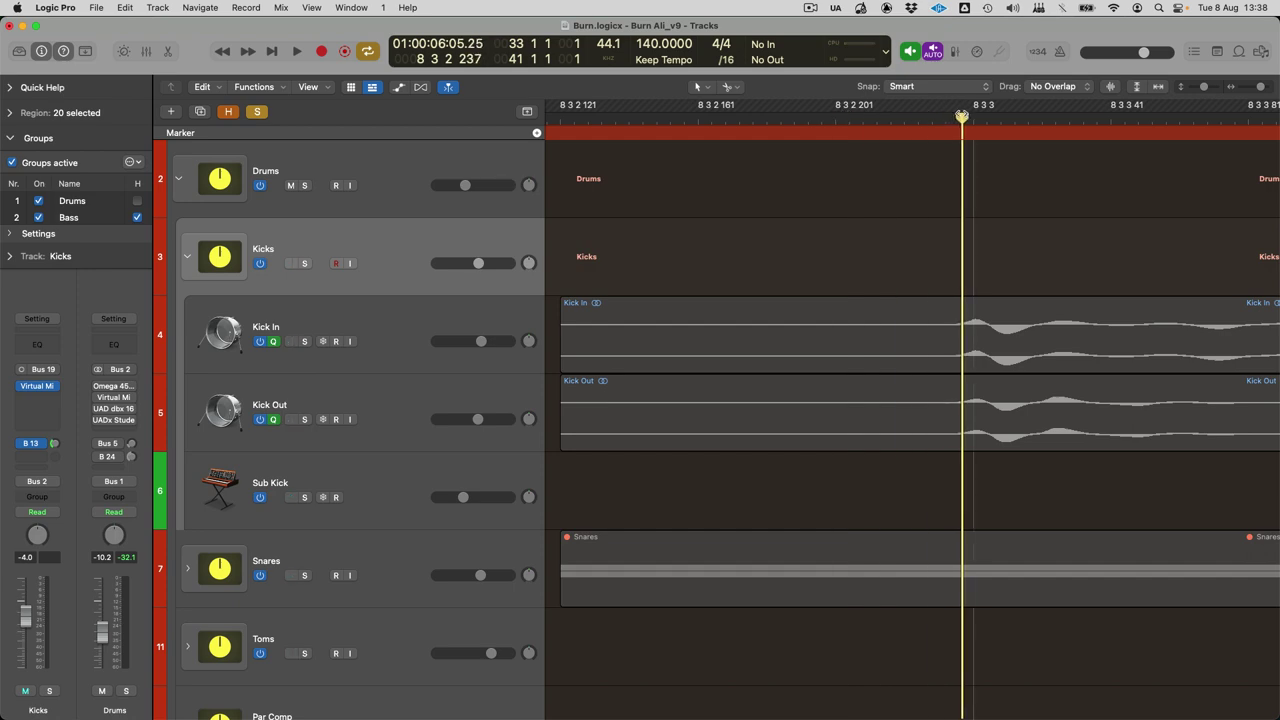
Step: Compare the first kick's playhead position with the waveforms of Drums Echo and Drum FX before bar 9
scroll(970, 427, down, 10)
scroll(970, 427, up, 4)
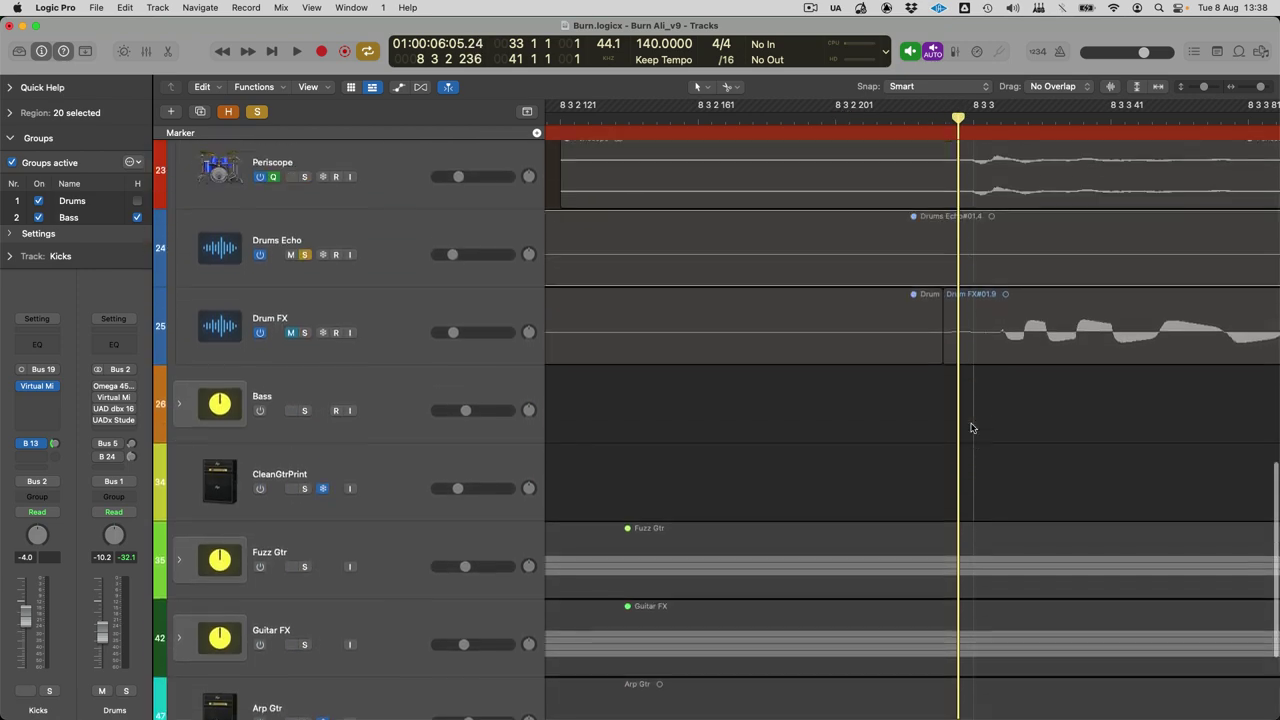
key(super+Left)
key(super+Left)
key(super+Left)
key(super+Left)
key(super+Left)
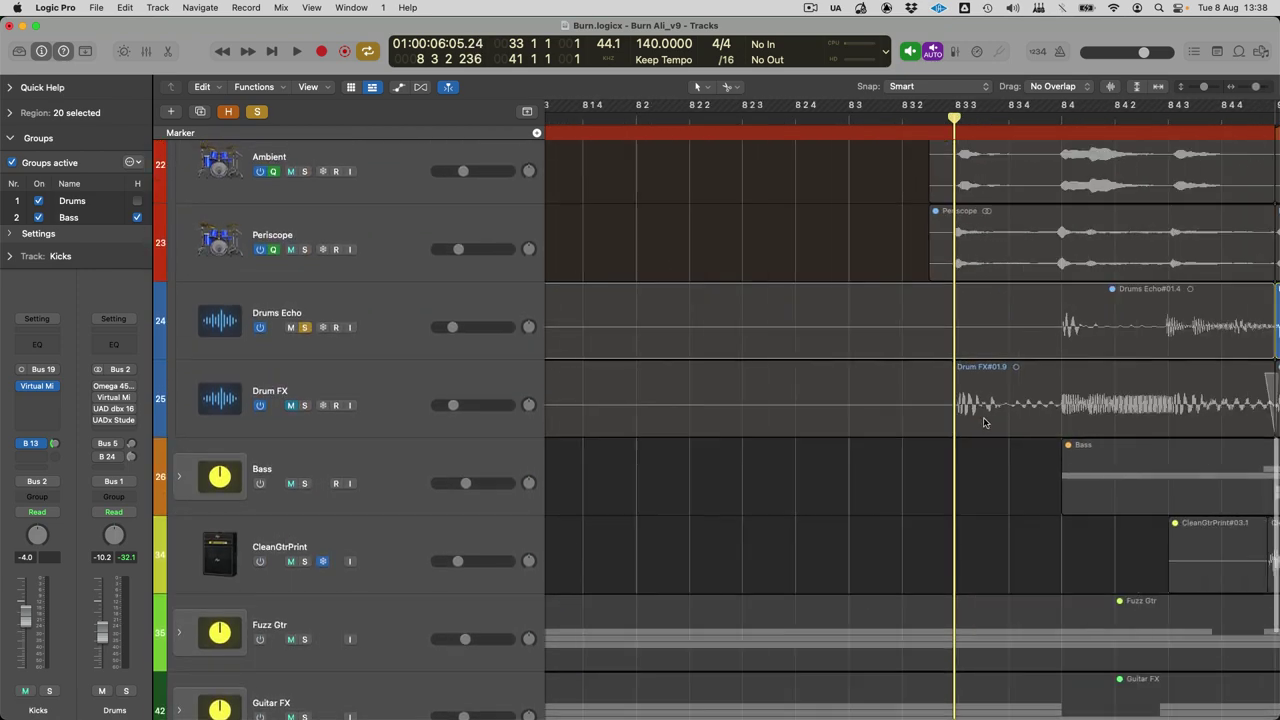
scroll(998, 395, right, 3)
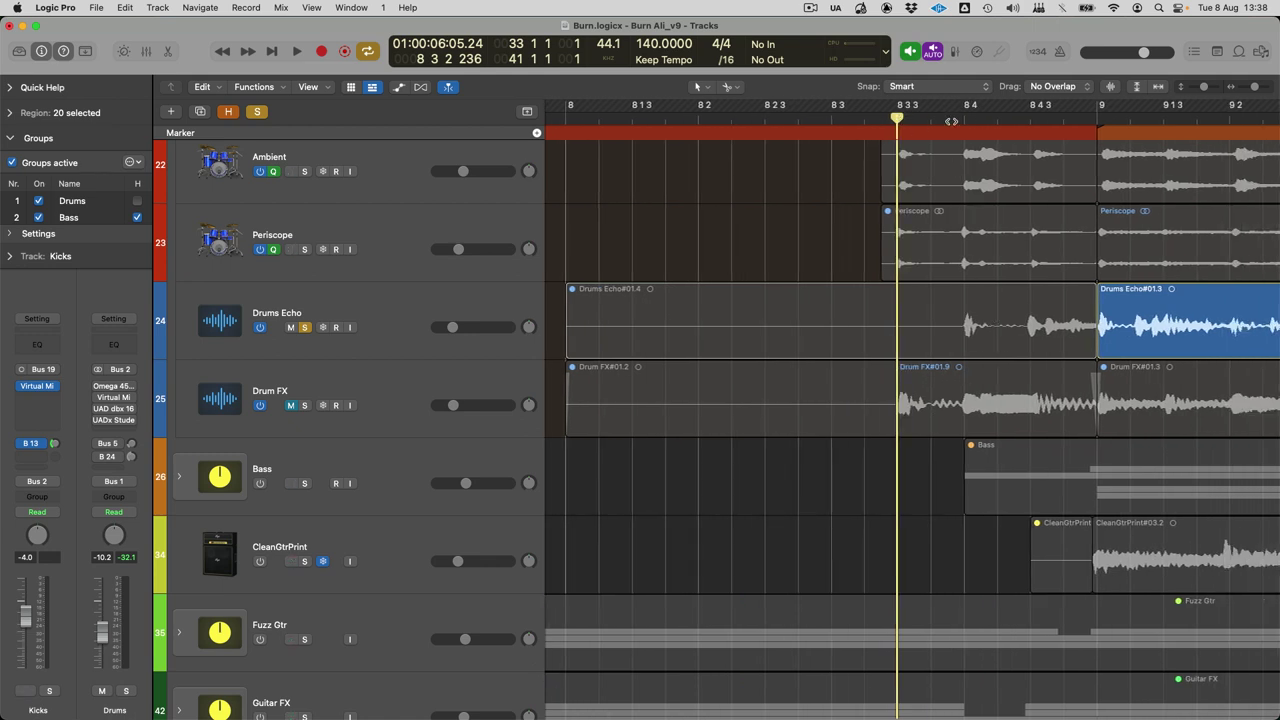
scroll(865, 278, left, 6)
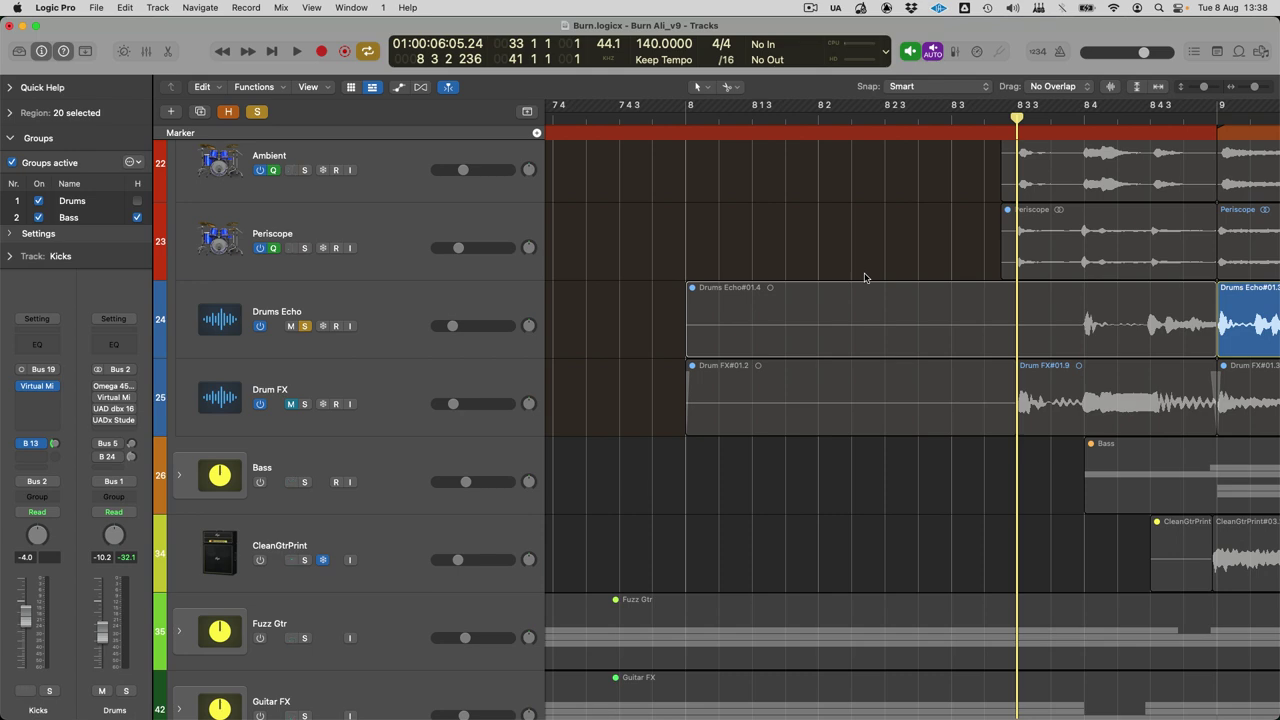
Step: Play the soloed Drums Echo over bars 33 to 41 and collapse the Kicks stack to overview the drum tracks
key(super+Left)
key(super+Left)
key(super+Left)
key(super+Left)
key(super+Left)
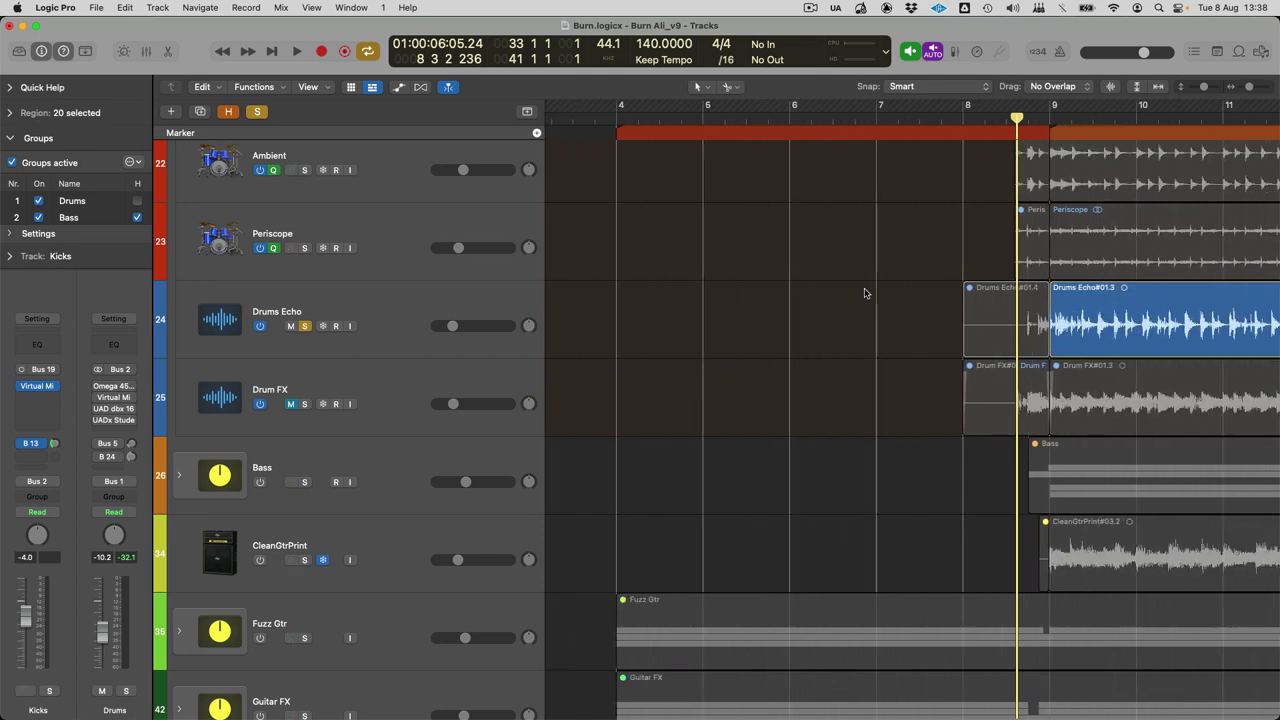
key(space)
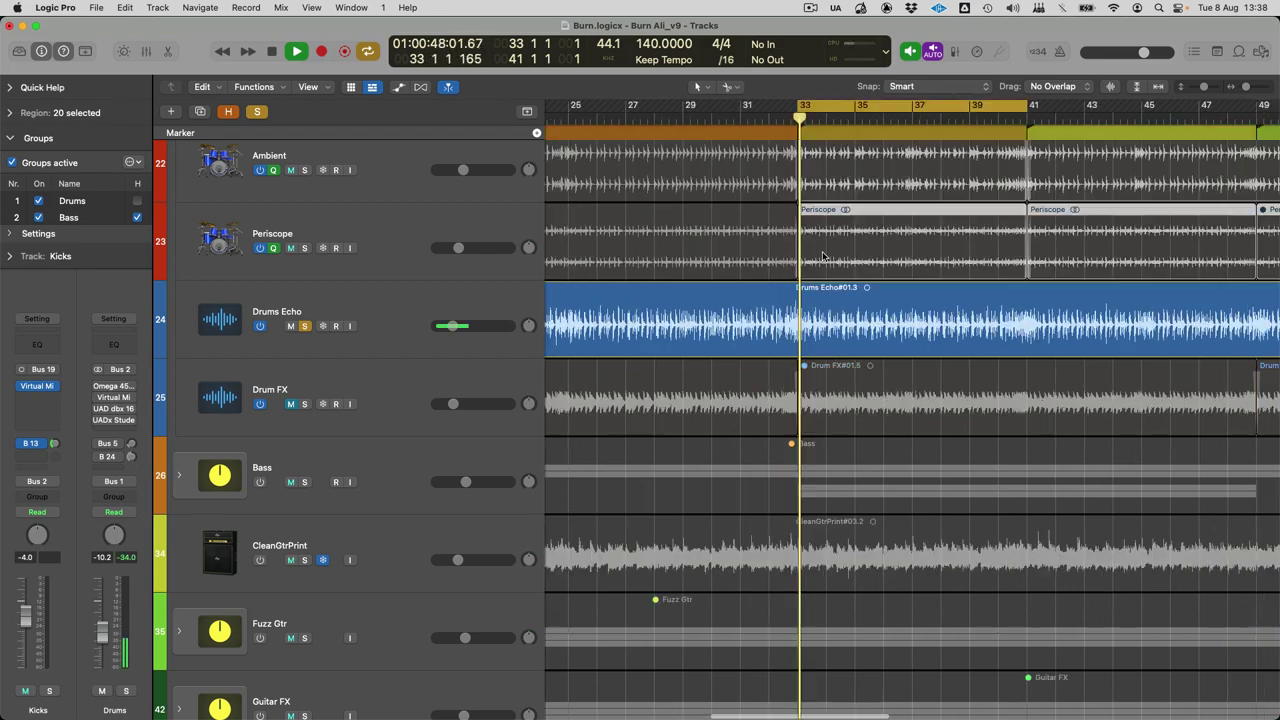
scroll(822, 257, up, 1)
scroll(822, 257, left, 1)
key(super+Up)
scroll(822, 257, up, 10)
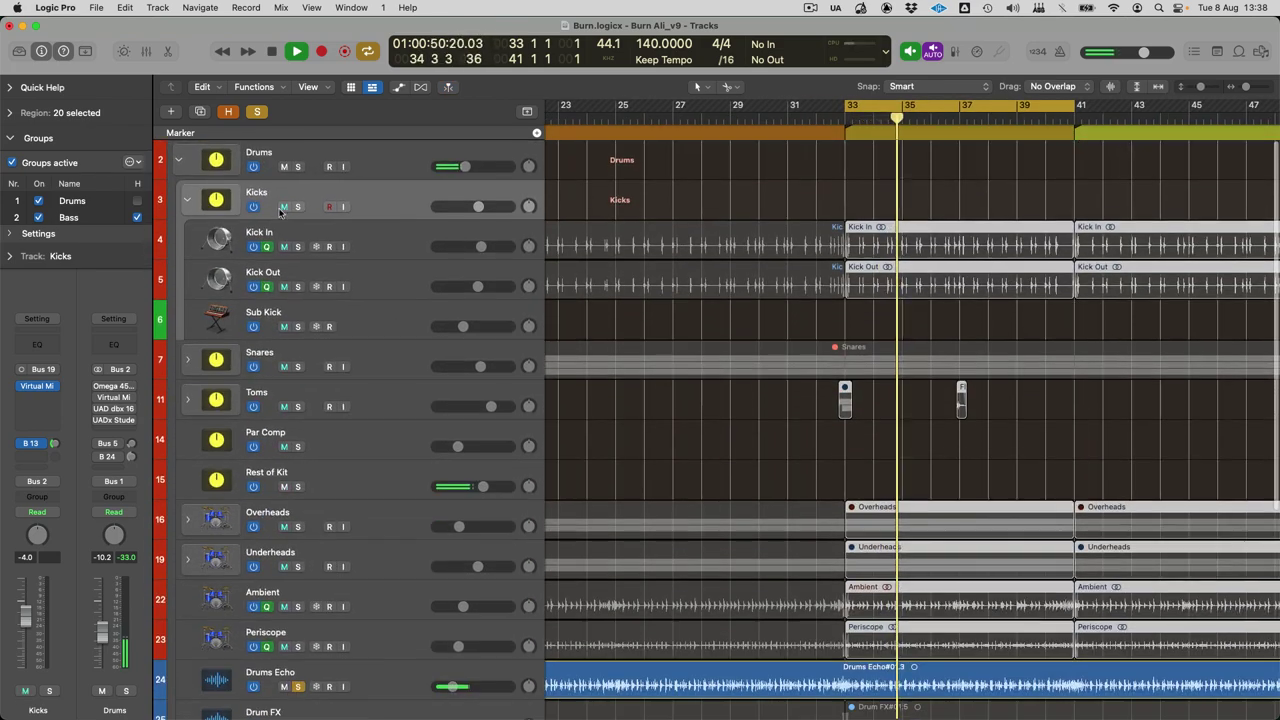
click(187, 199)
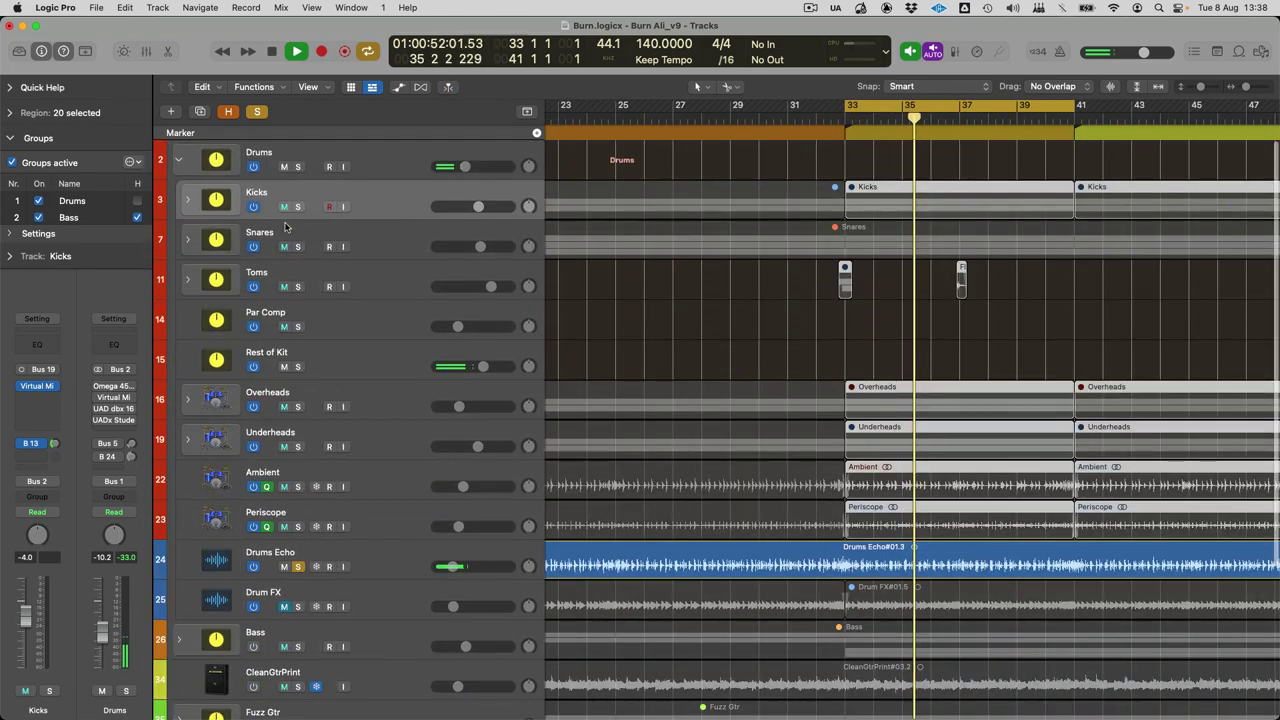
Step: Solo Kicks, Snares and Toms alongside Drums Echo, and compare playback with Drums Echo muted and unmuted
drag(297, 206, 298, 292)
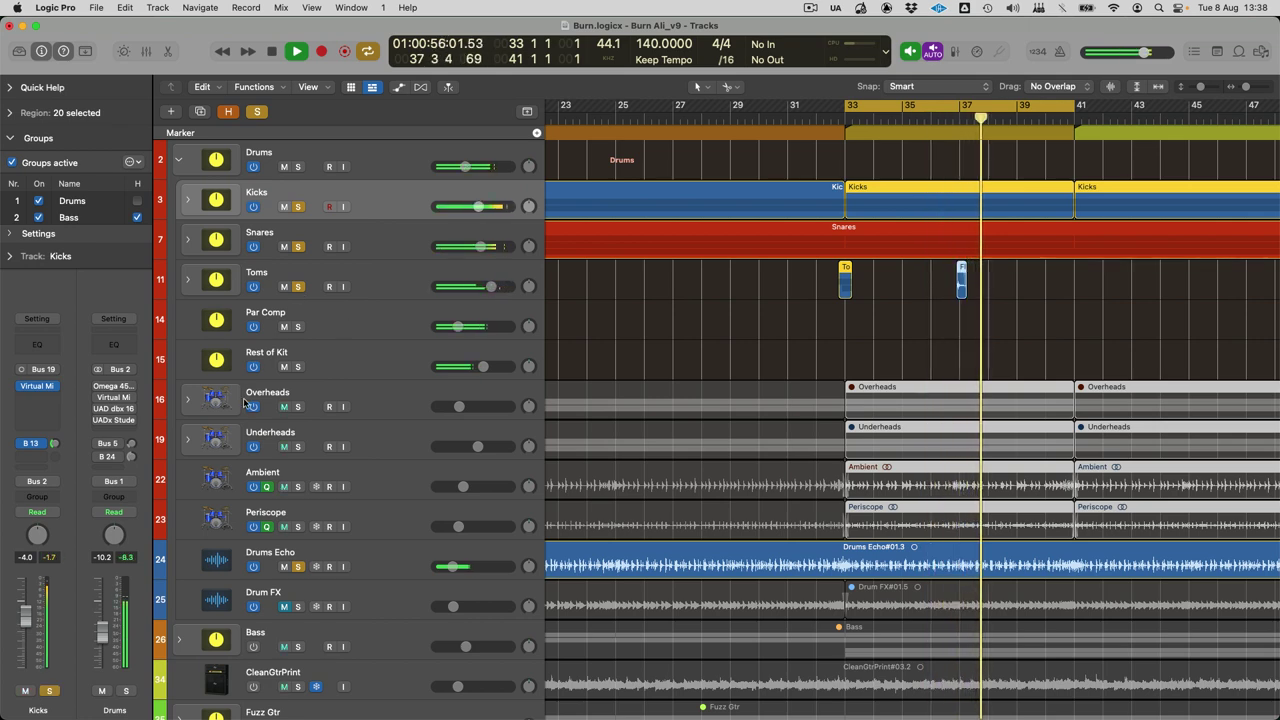
click(286, 567)
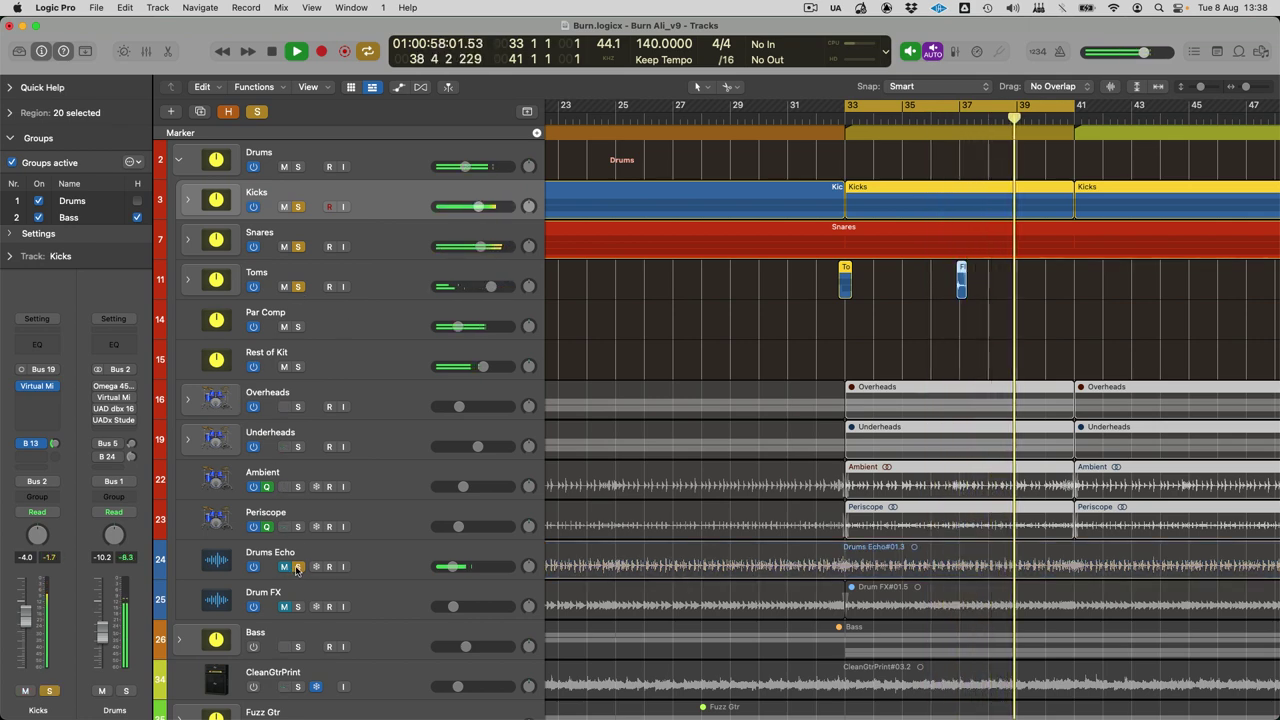
click(285, 567)
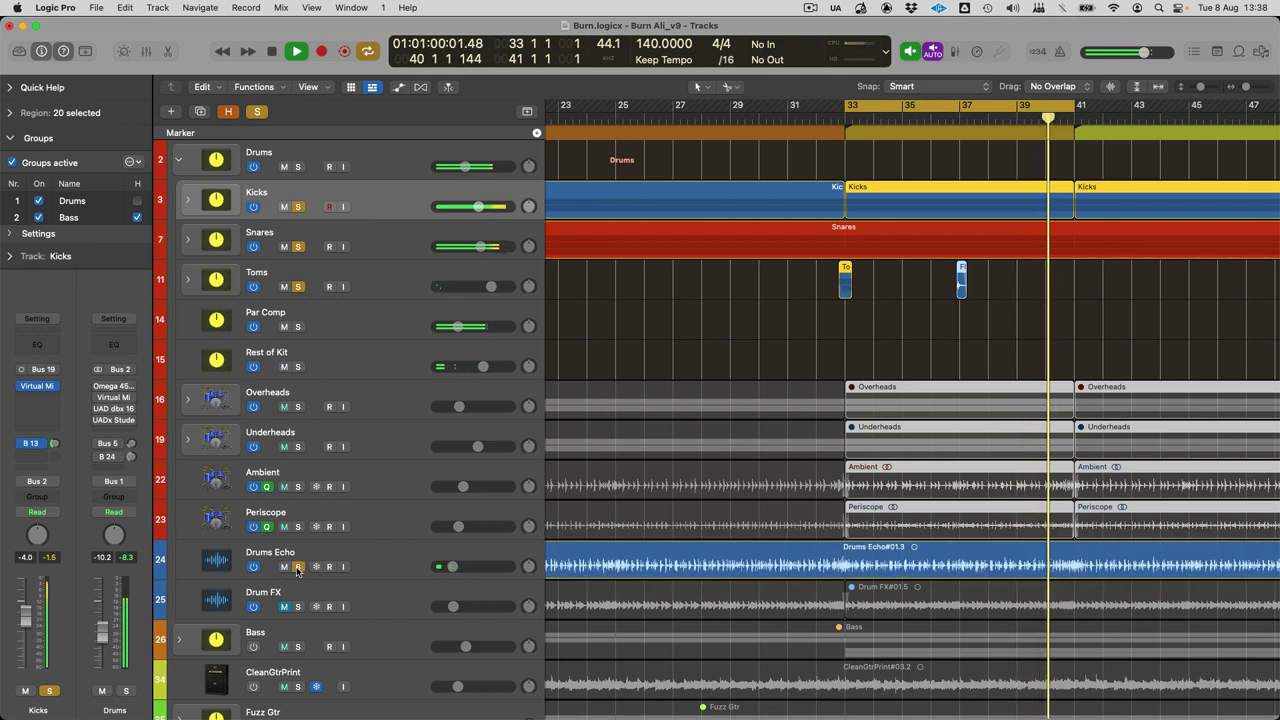
Step: Compare the looping kicks, snares and toms with and without Drums Echo, and stop playback
click(297, 567)
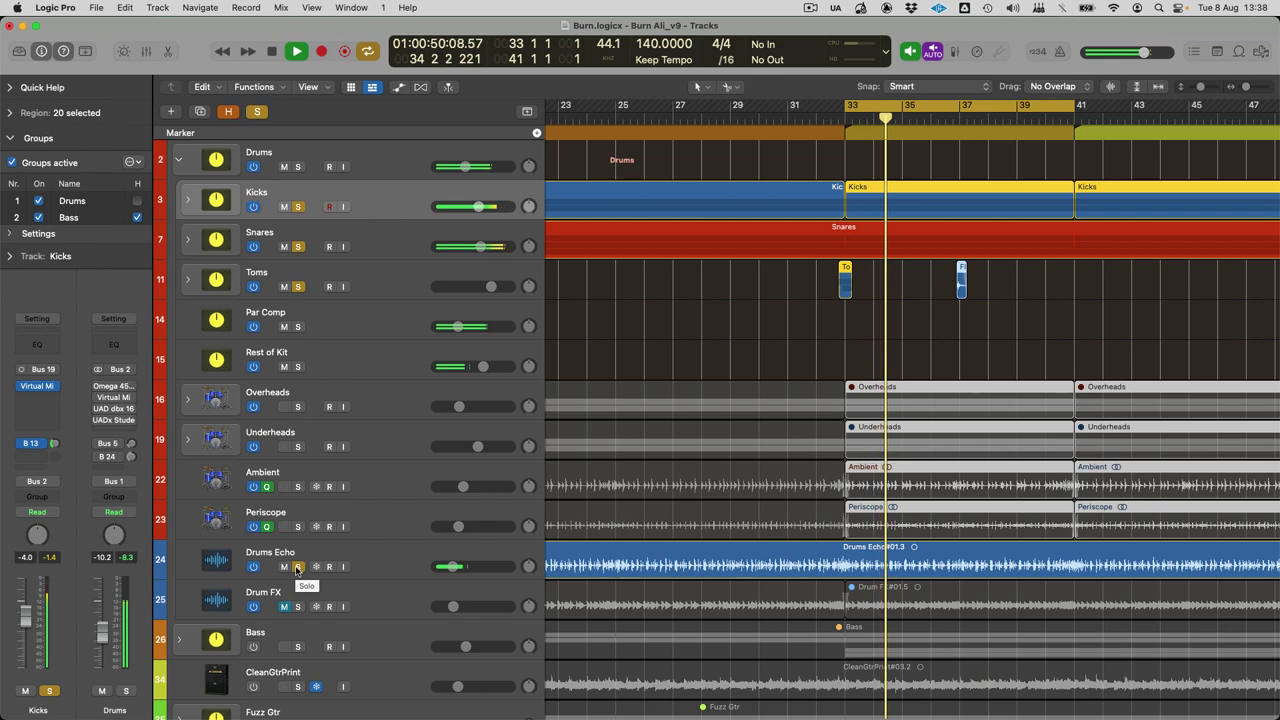
key(space)
click(297, 567)
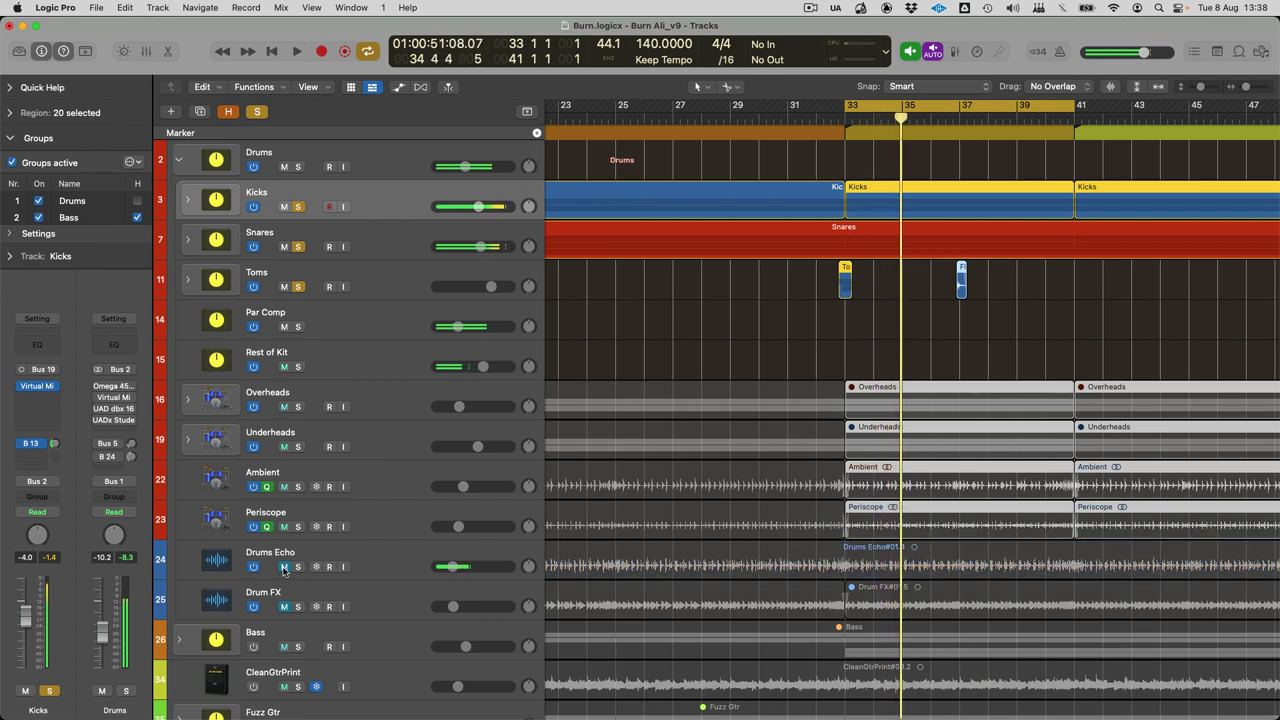
Step: Solo only the Drum FX track and play it over bars 17 to 33
alt+click(297, 605)
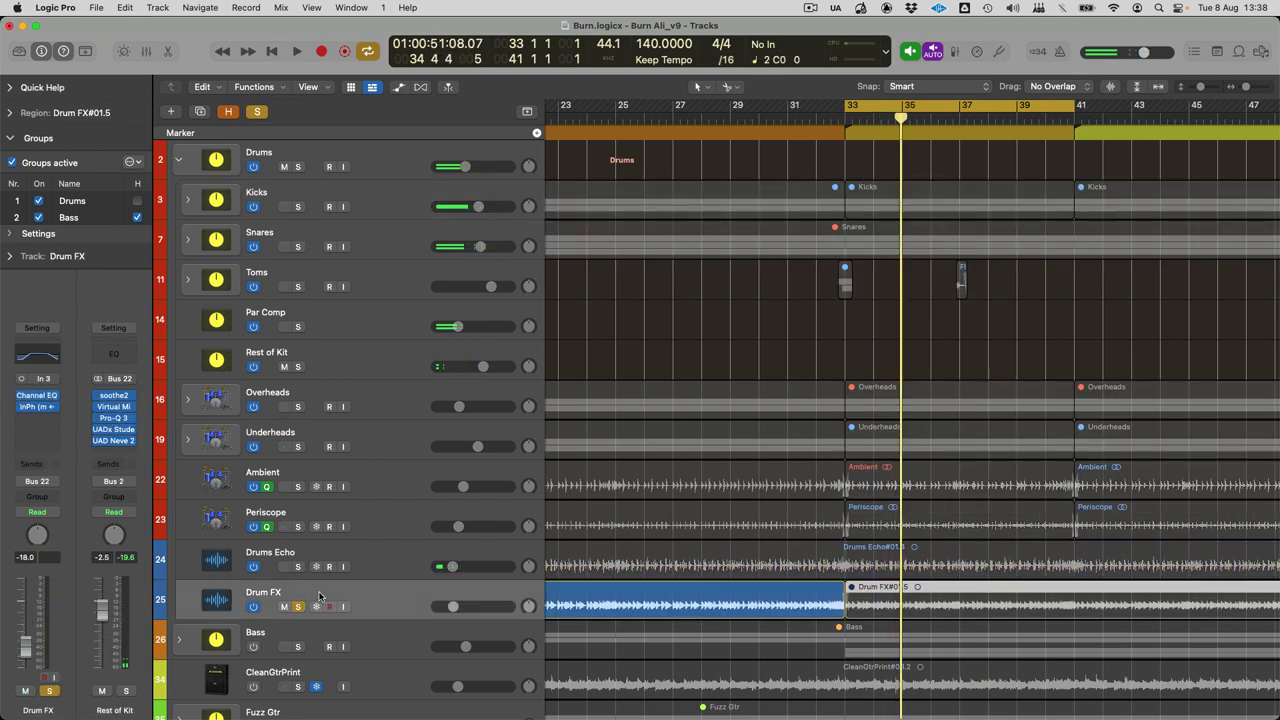
key(x)
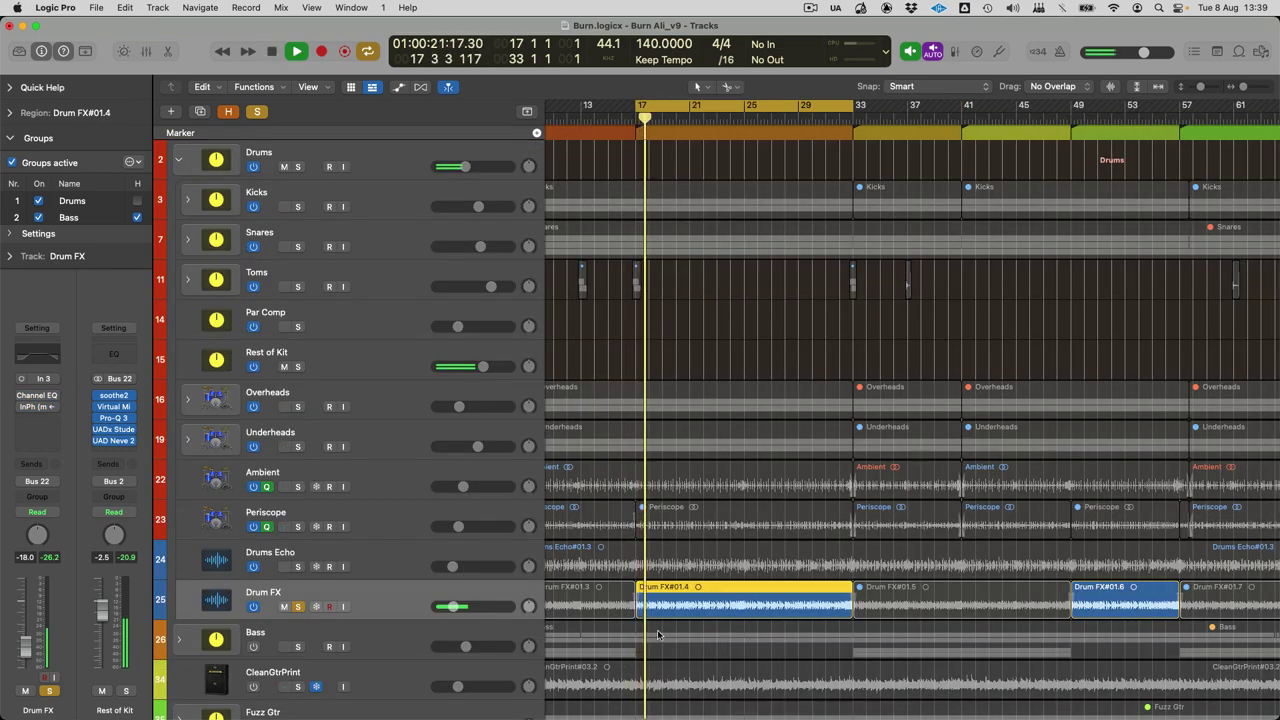
key(super+Left)
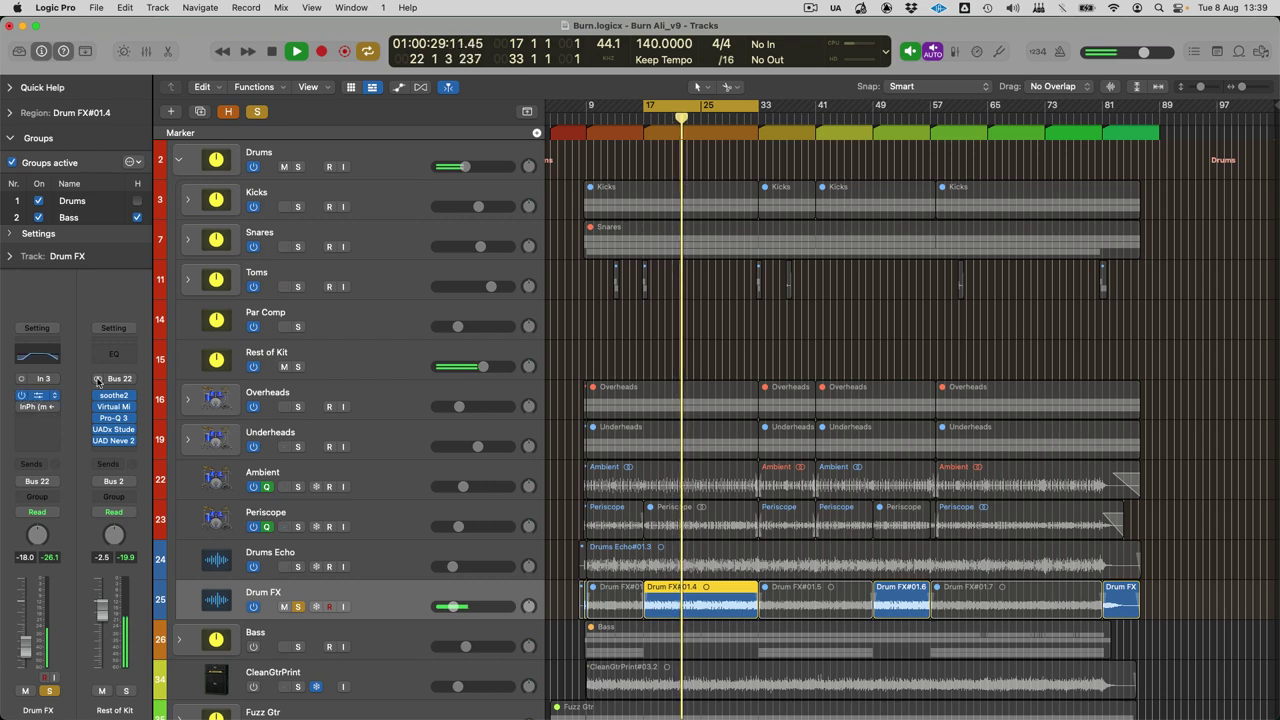
Step: Enable and inspect the Channel EQ and InPhase inserts on Drum FX, then stop playback and close the plug-in
click(30, 398)
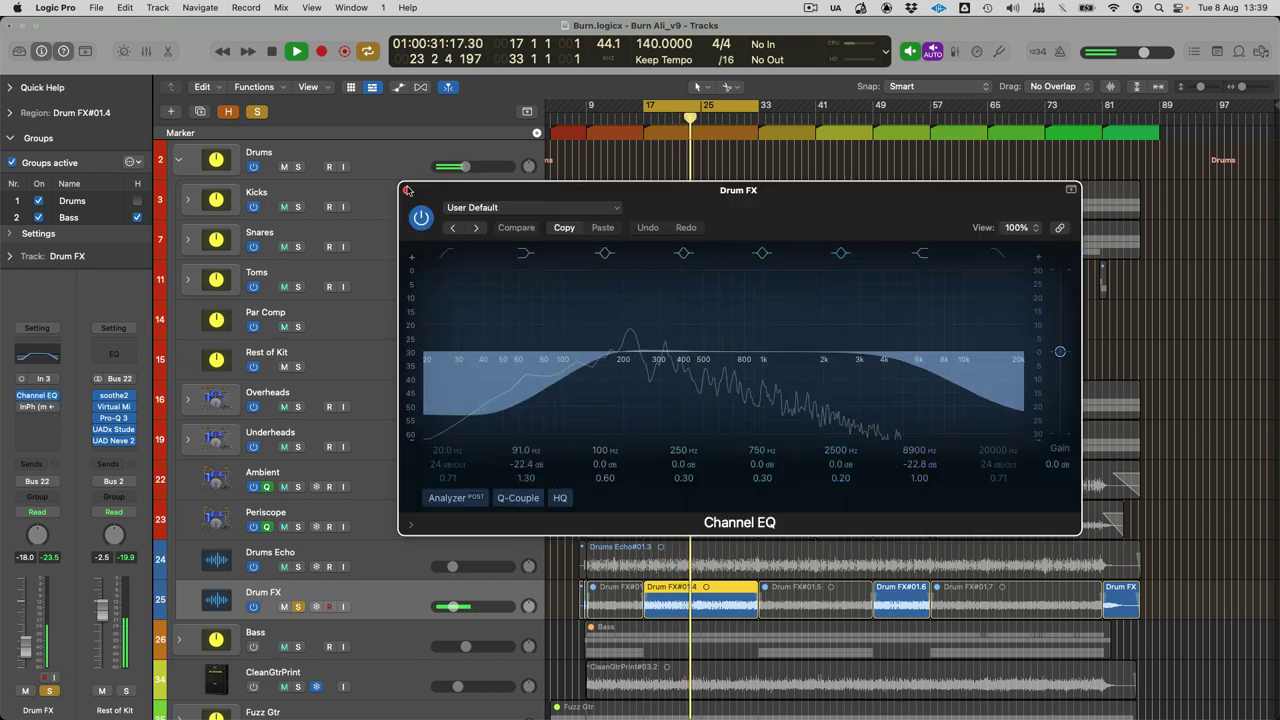
click(35, 400)
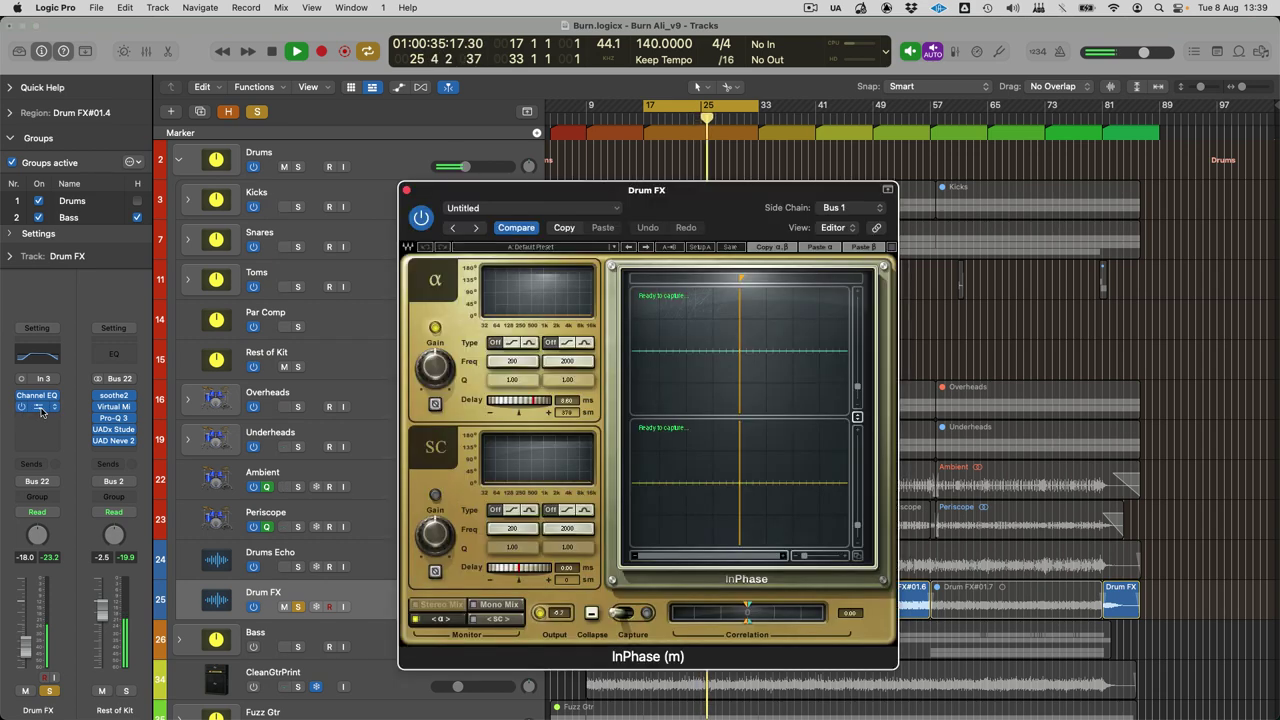
click(23, 408)
key(space)
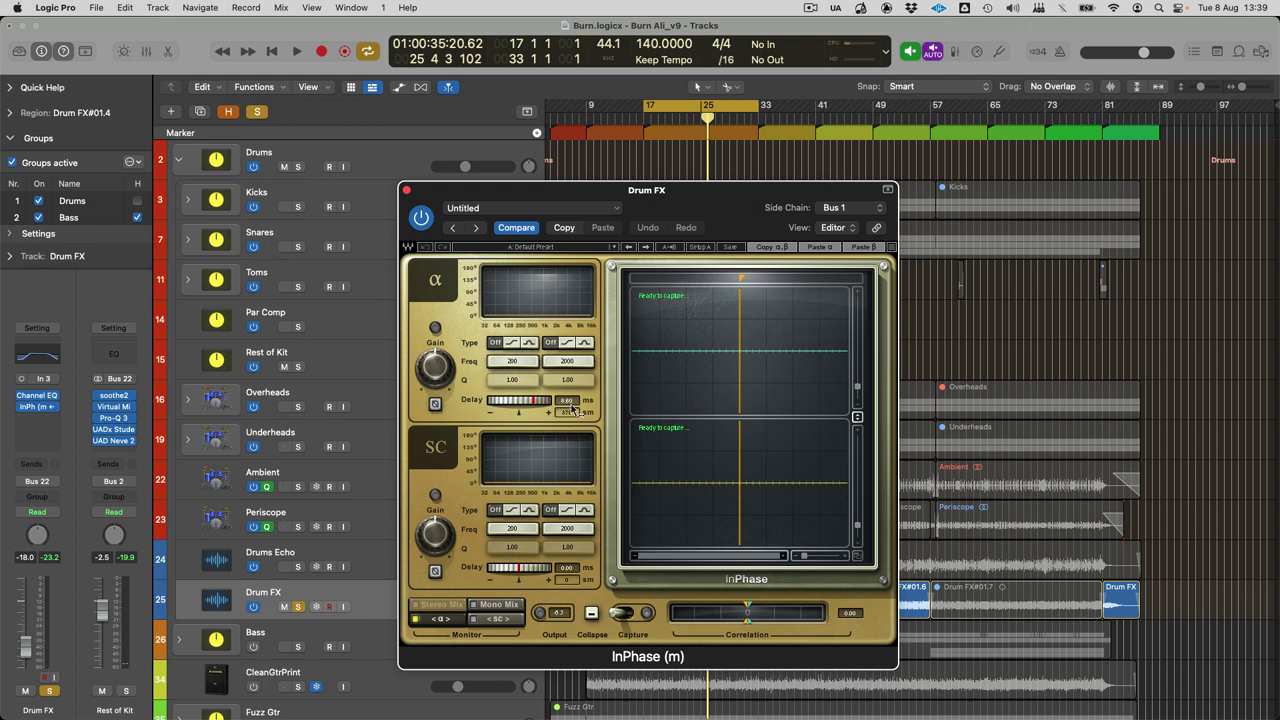
click(569, 411)
click(406, 190)
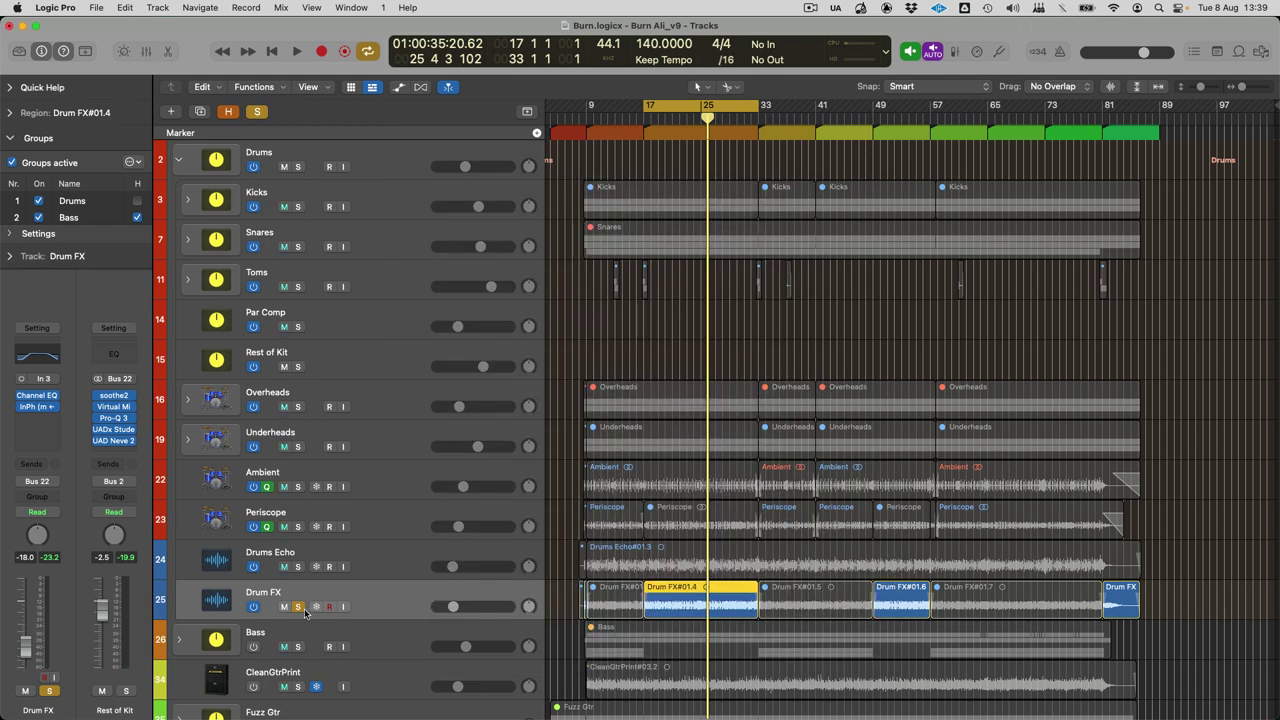
Step: Unsolo and unmute Drum FX, and place it above Drums Echo in the track order
click(297, 607)
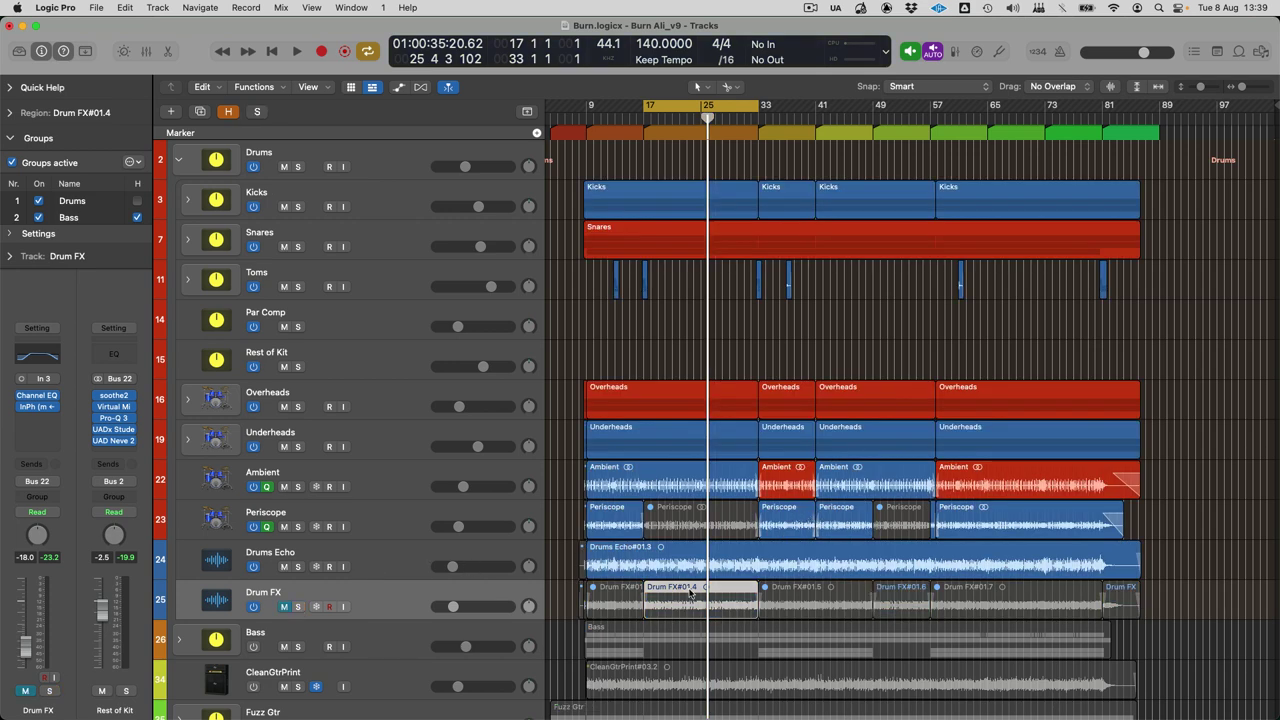
click(284, 607)
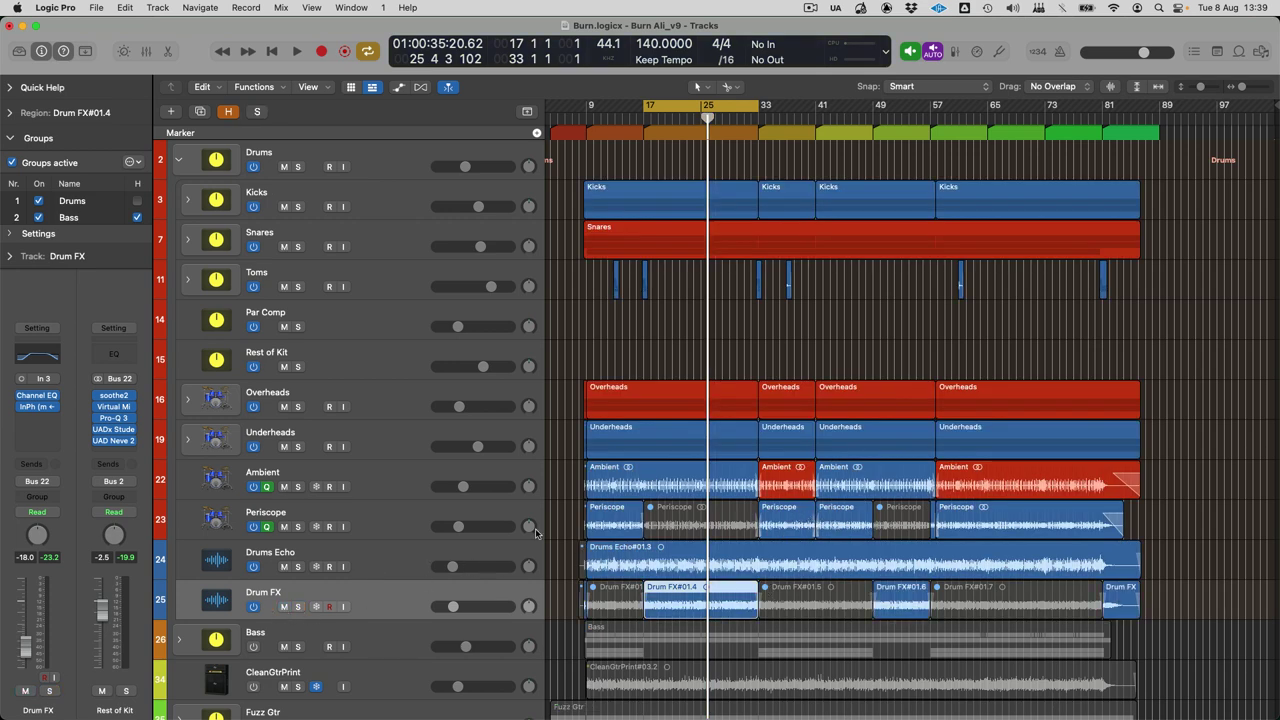
drag(371, 588, 442, 533)
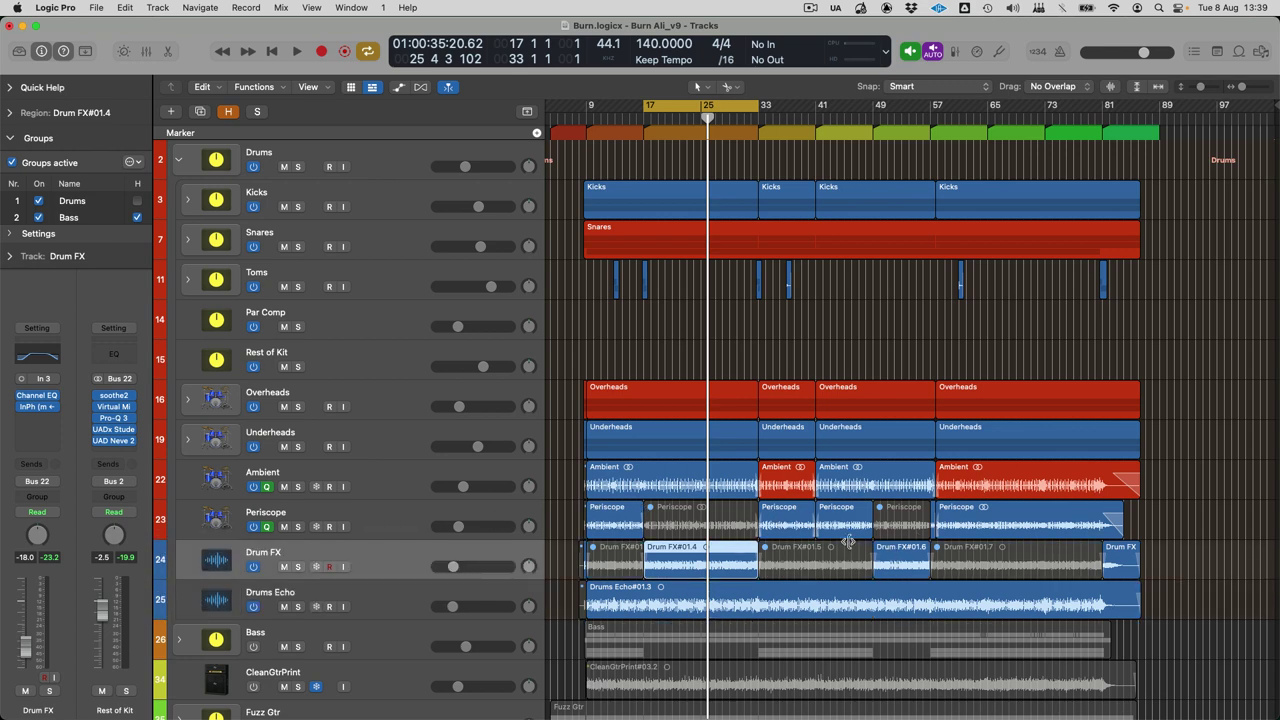
Step: Extend the cycle range to bars 17 to 41 and play the soloed Drums stack with the mixer shown
key(x)
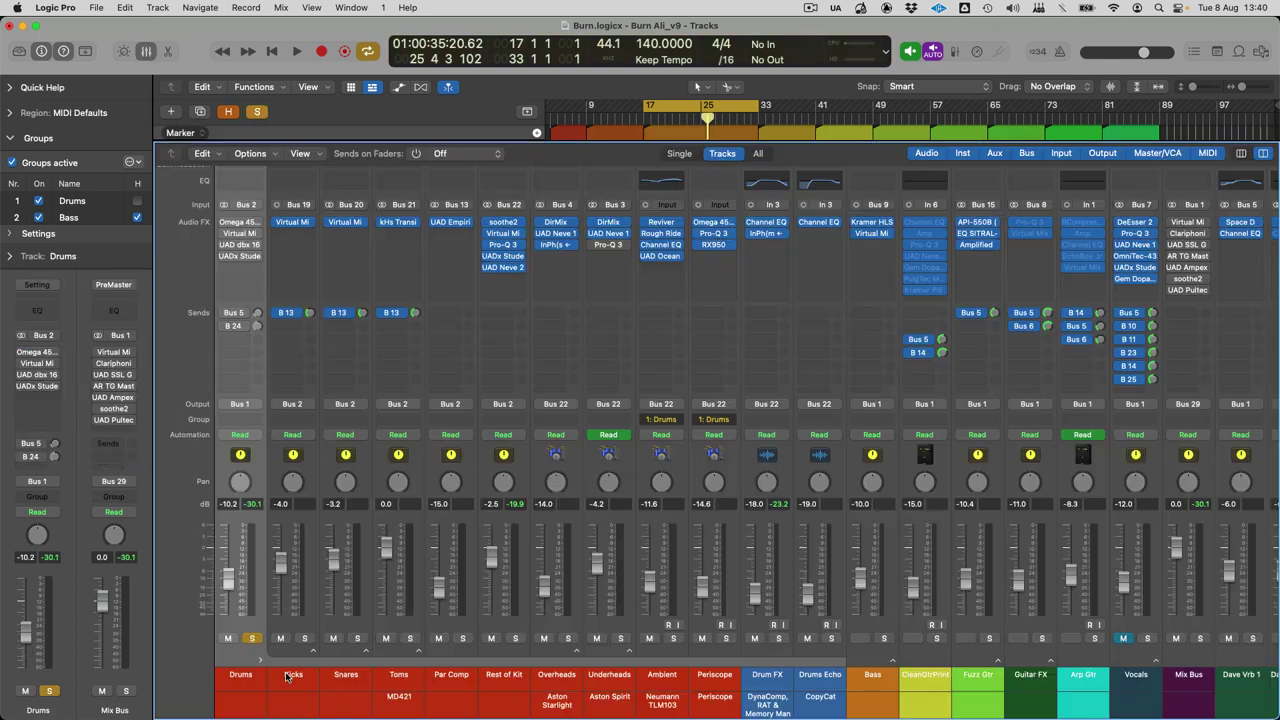
key(x)
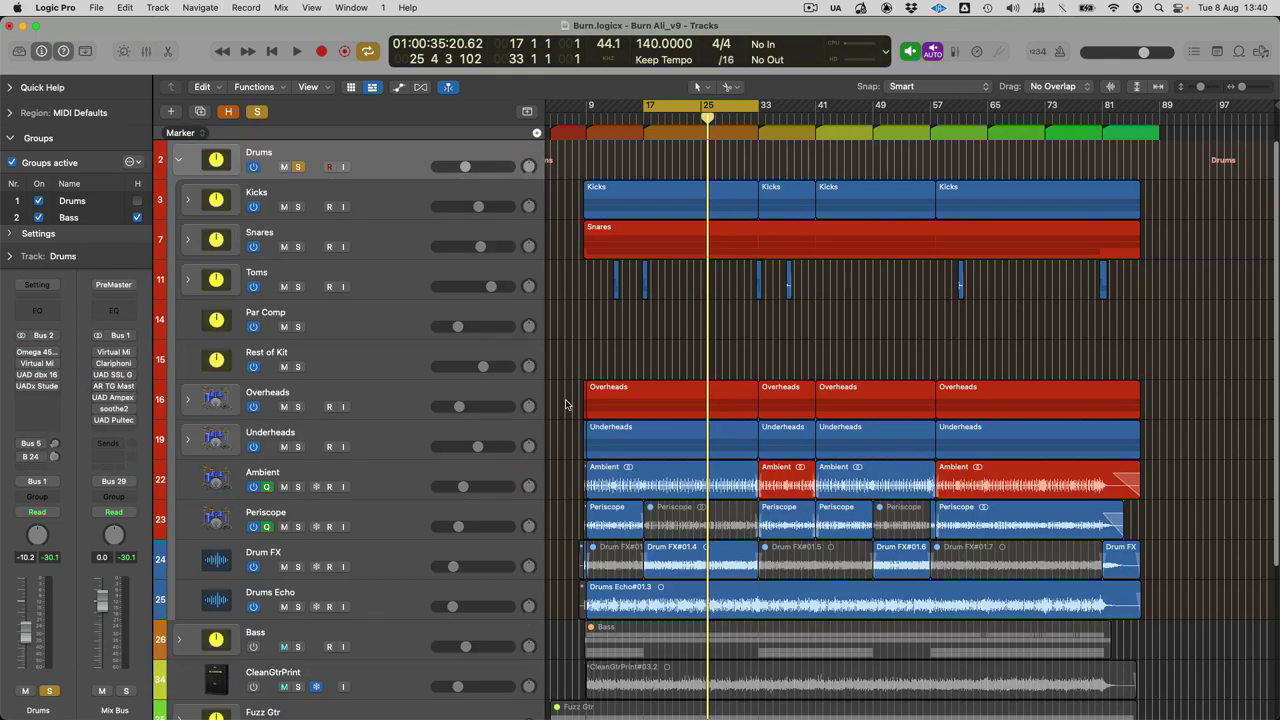
key(space)
drag(758, 106, 818, 106)
key(x)
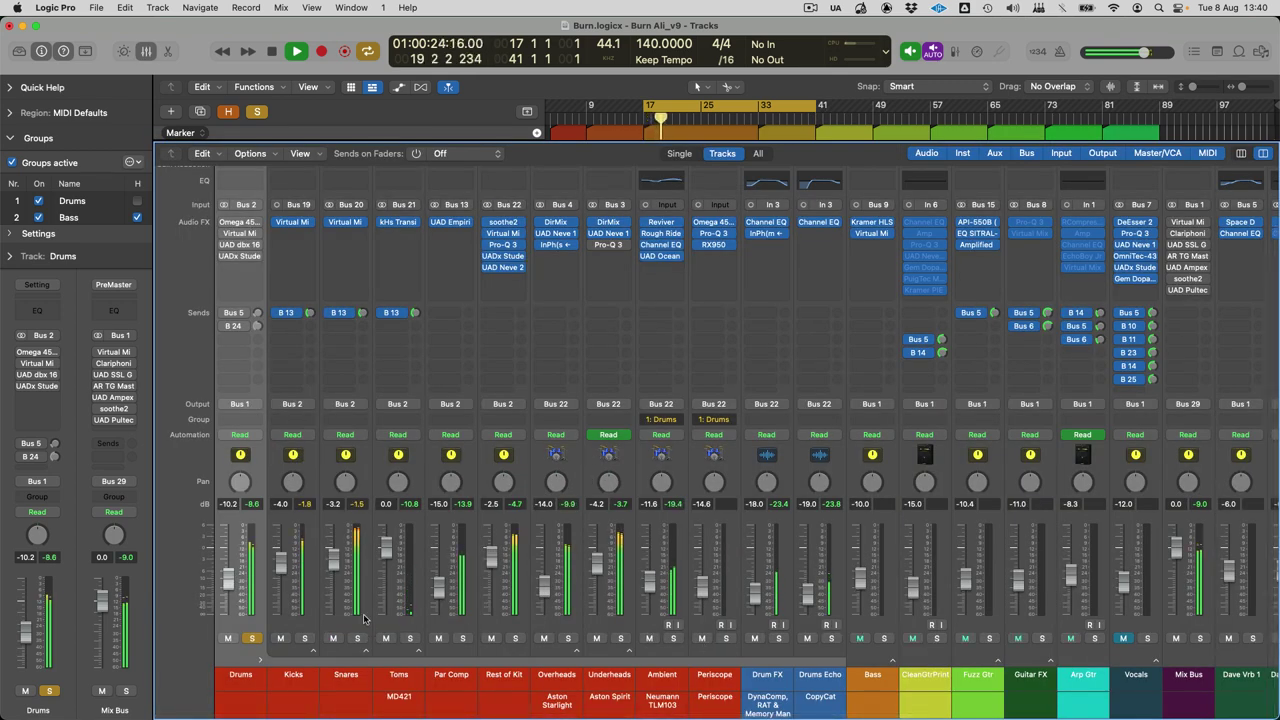
Step: Enable the Omega 458A and Virtual Mix Rack inserts on the Drums bus during playback and inspect their settings
click(239, 223)
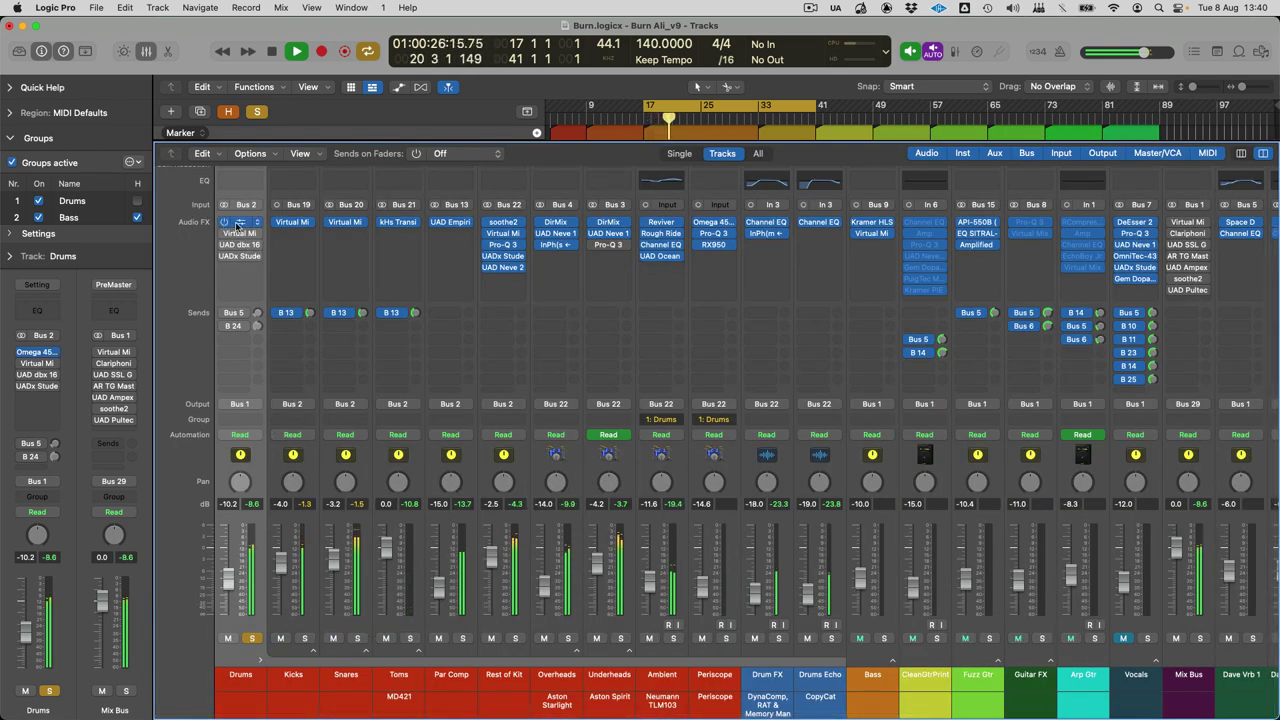
click(240, 223)
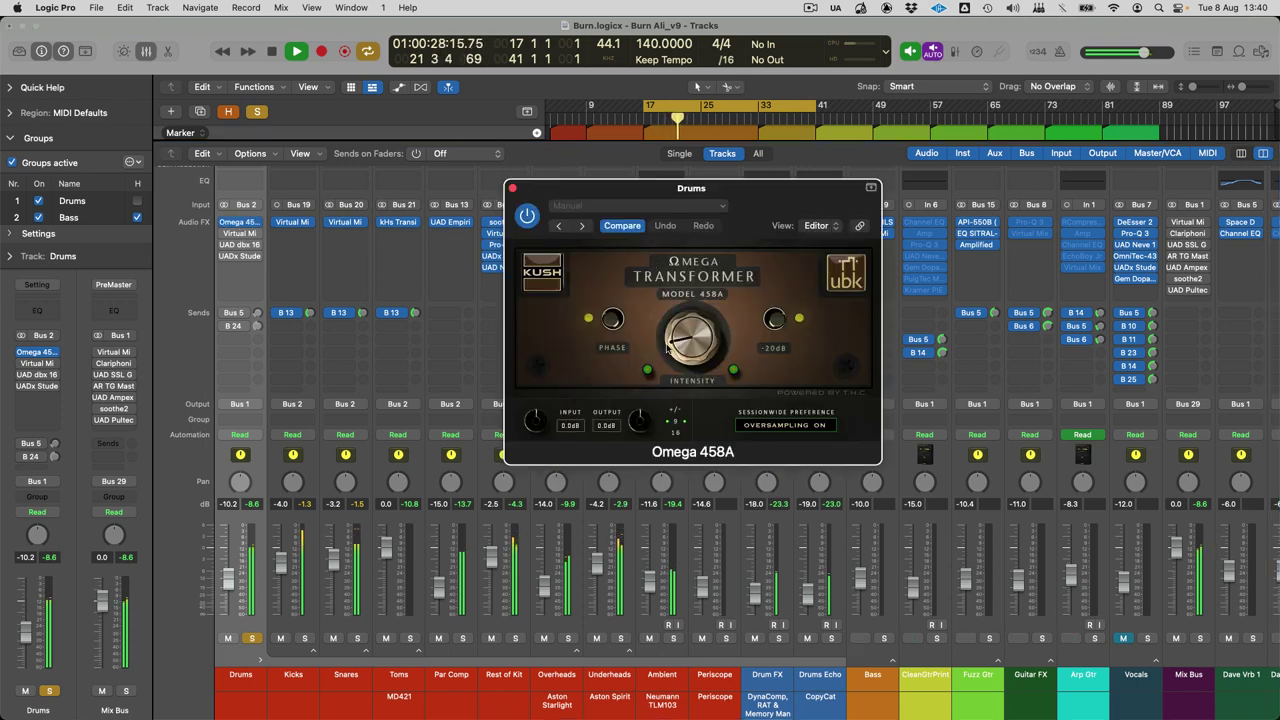
click(250, 240)
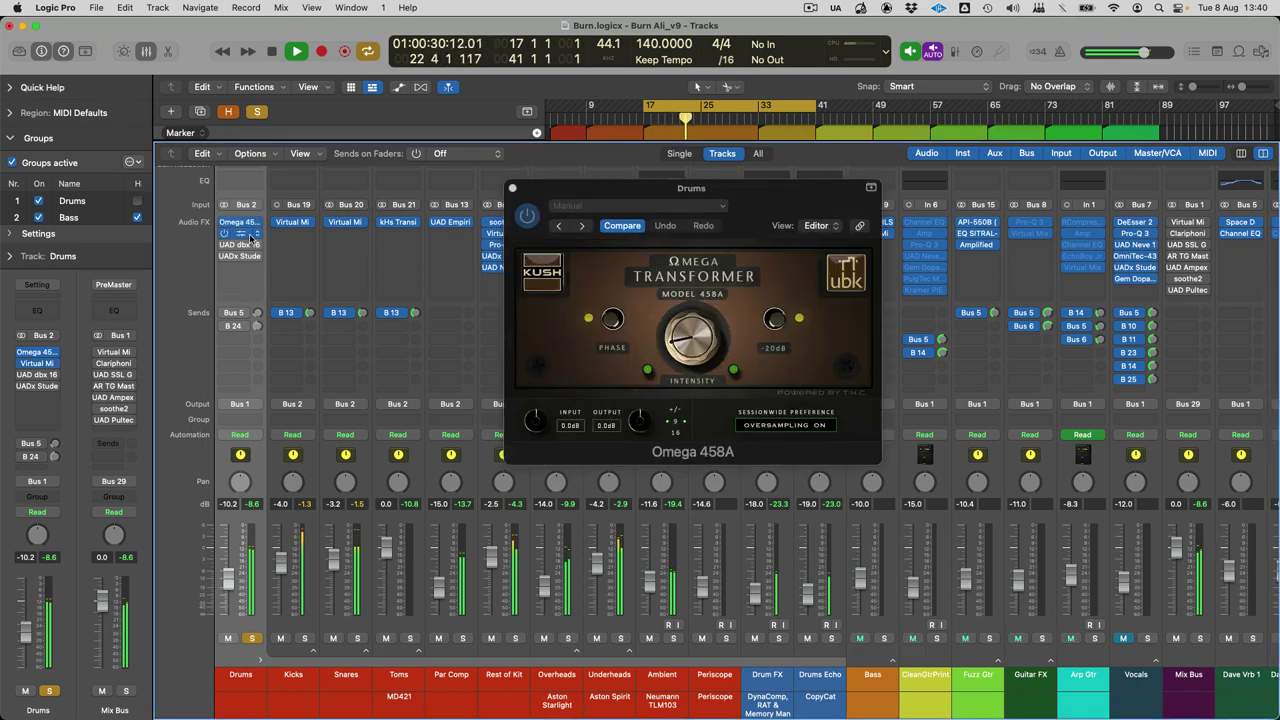
click(250, 234)
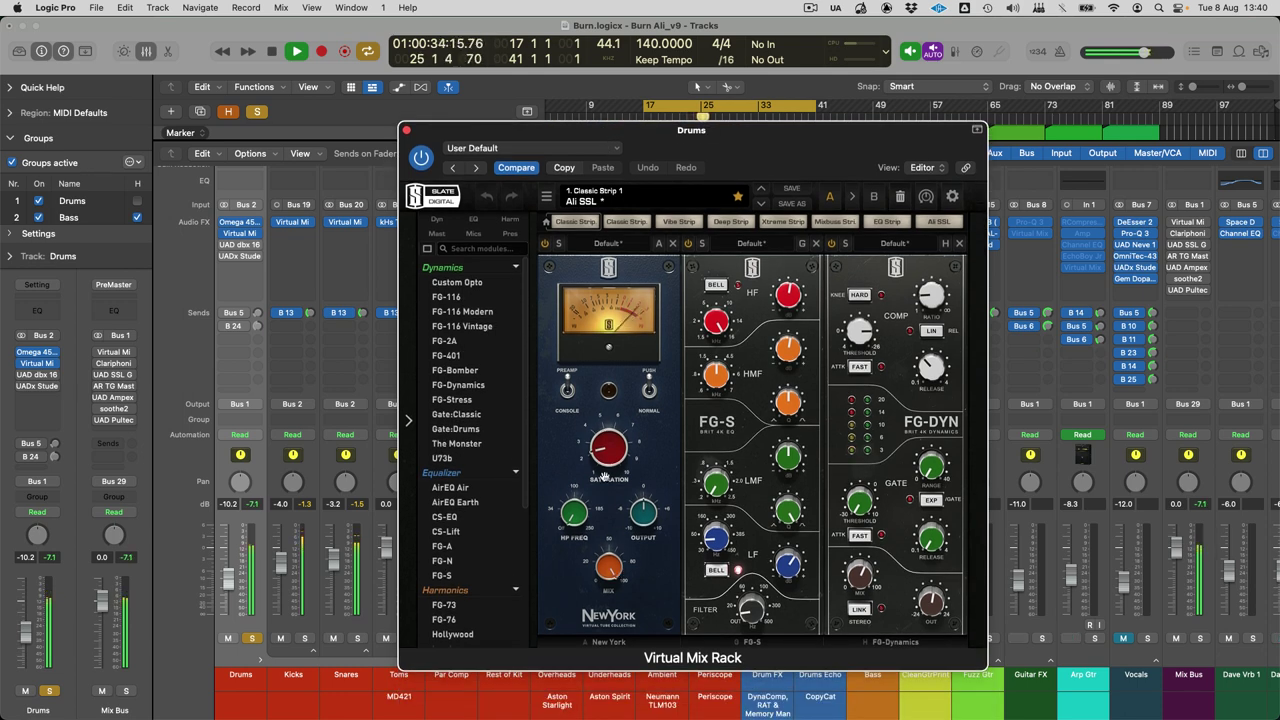
click(307, 677)
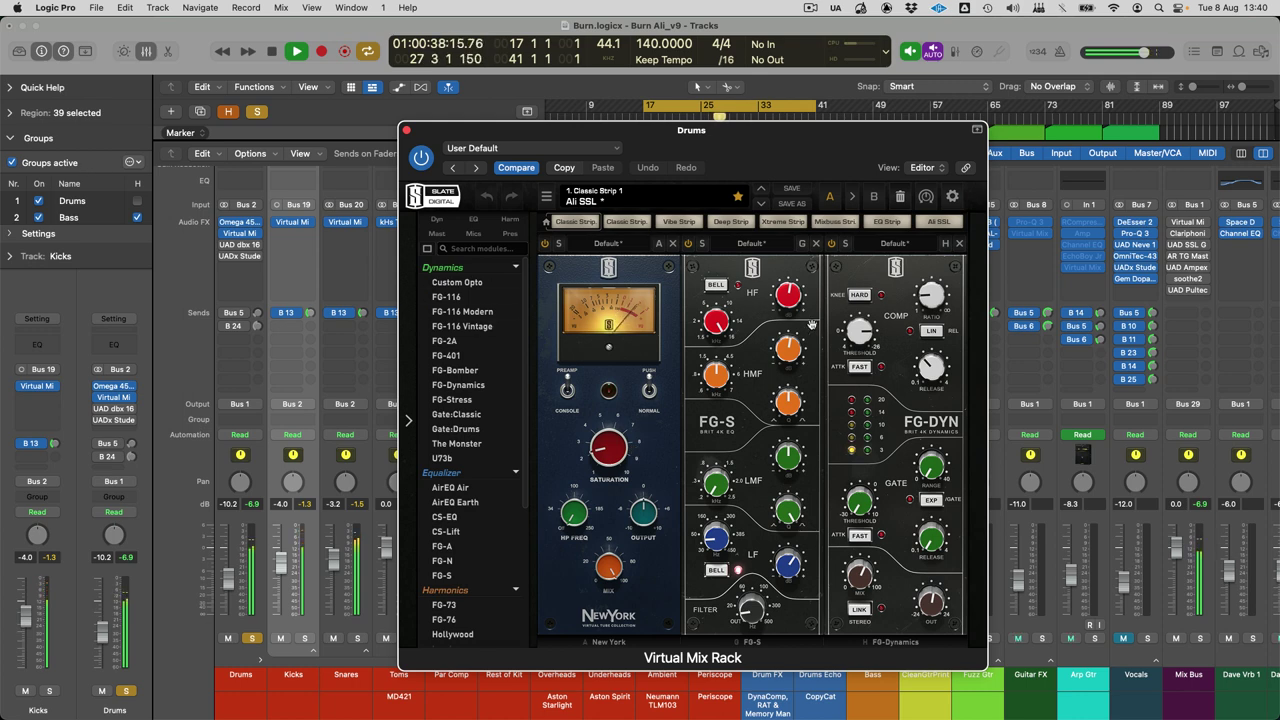
Step: Enable and inspect the UAD dbx 160 and Studer A800 on the Drums bus, then stop playback and close all plug-ins
click(240, 246)
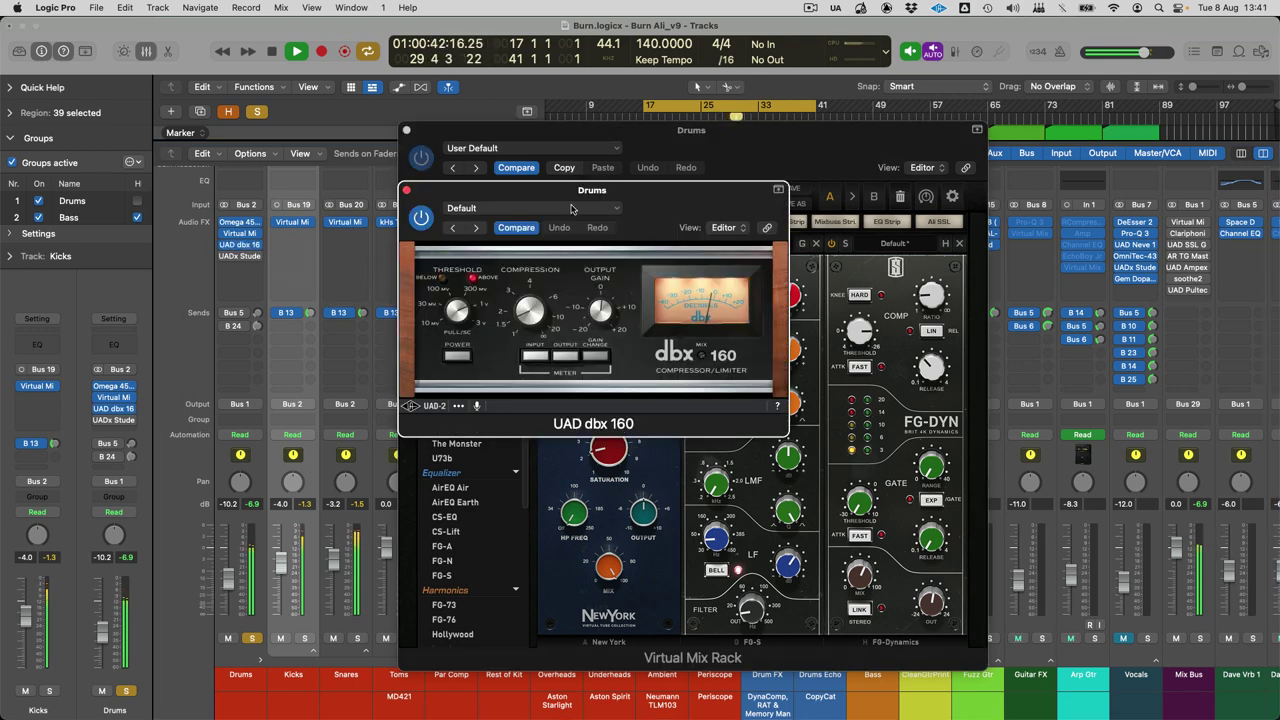
click(238, 258)
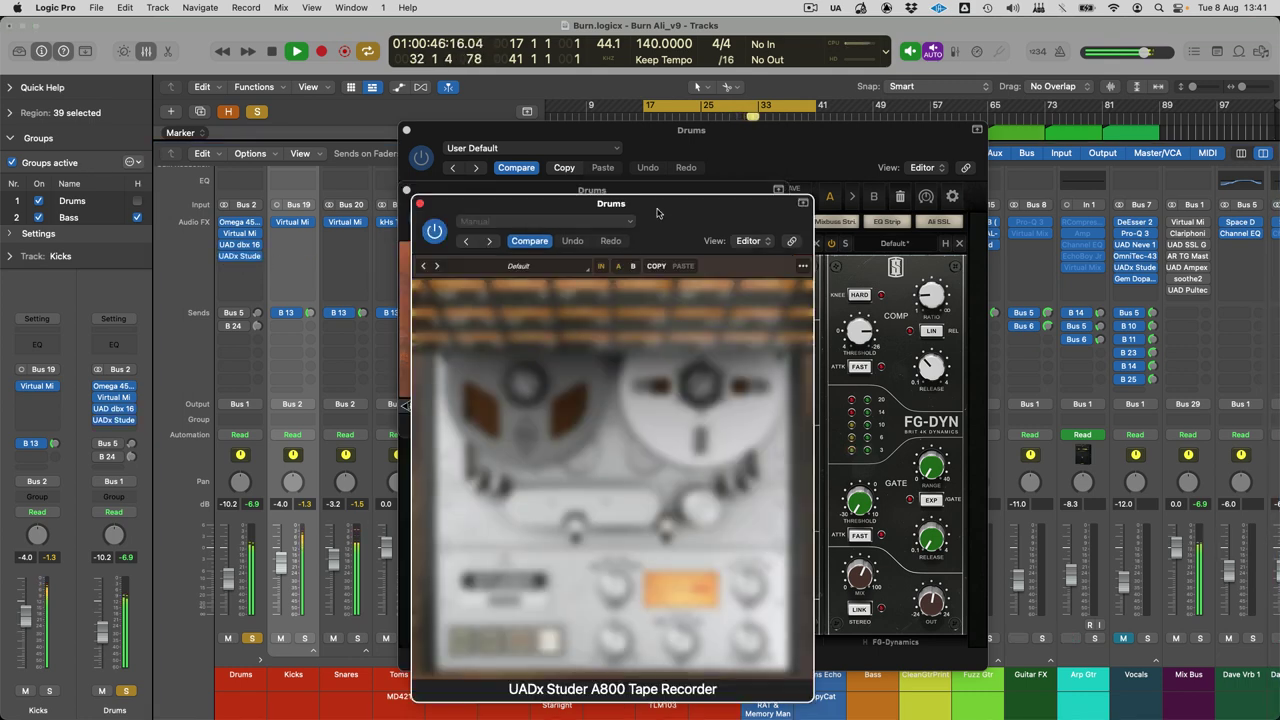
drag(657, 213, 721, 173)
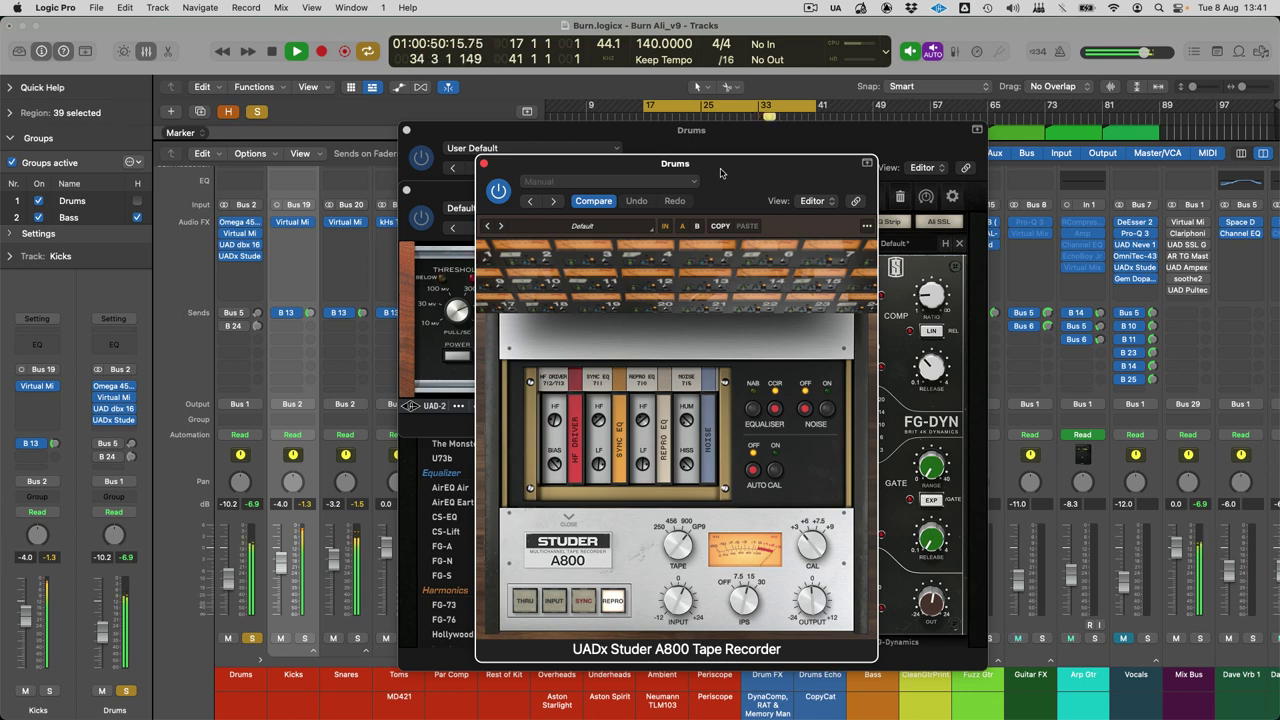
key(space)
click(484, 163)
key(super+w)
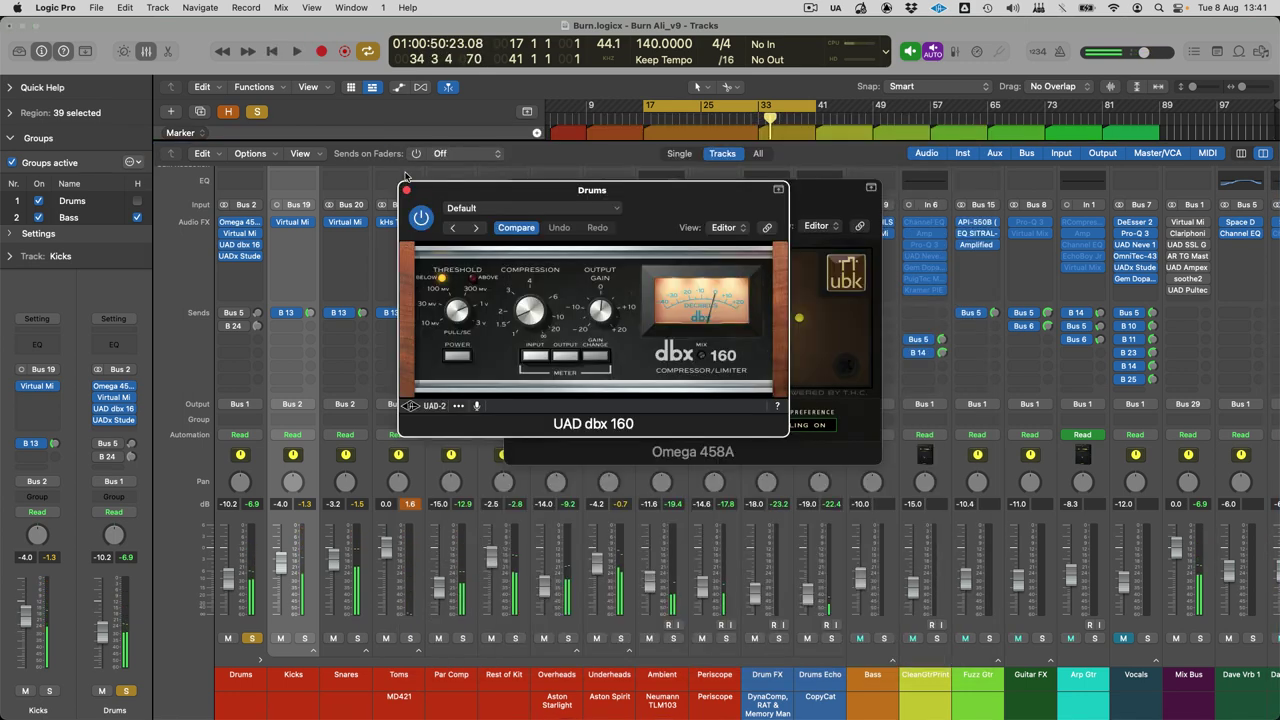
key(super+w)
key(super+w)
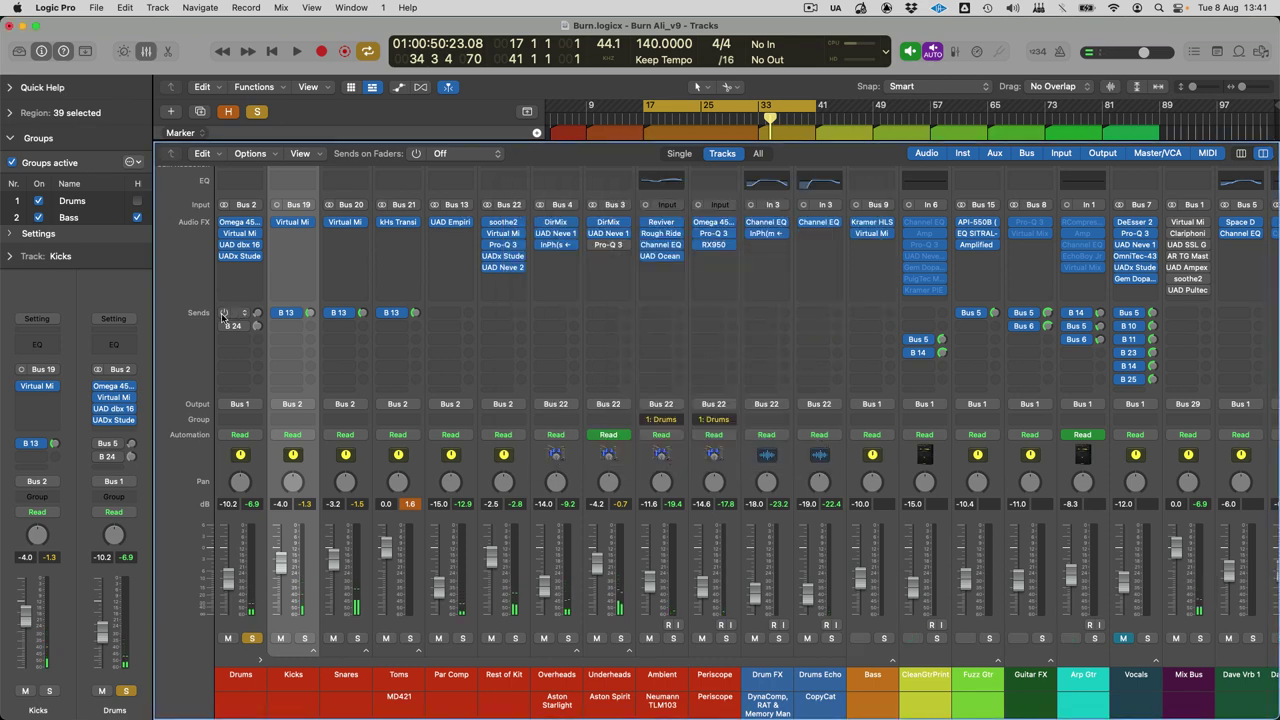
Step: Enable the Bus 5 send on the Drums bus and open Space Designer on the Dave Vrb 1 return
click(236, 315)
click(209, 290)
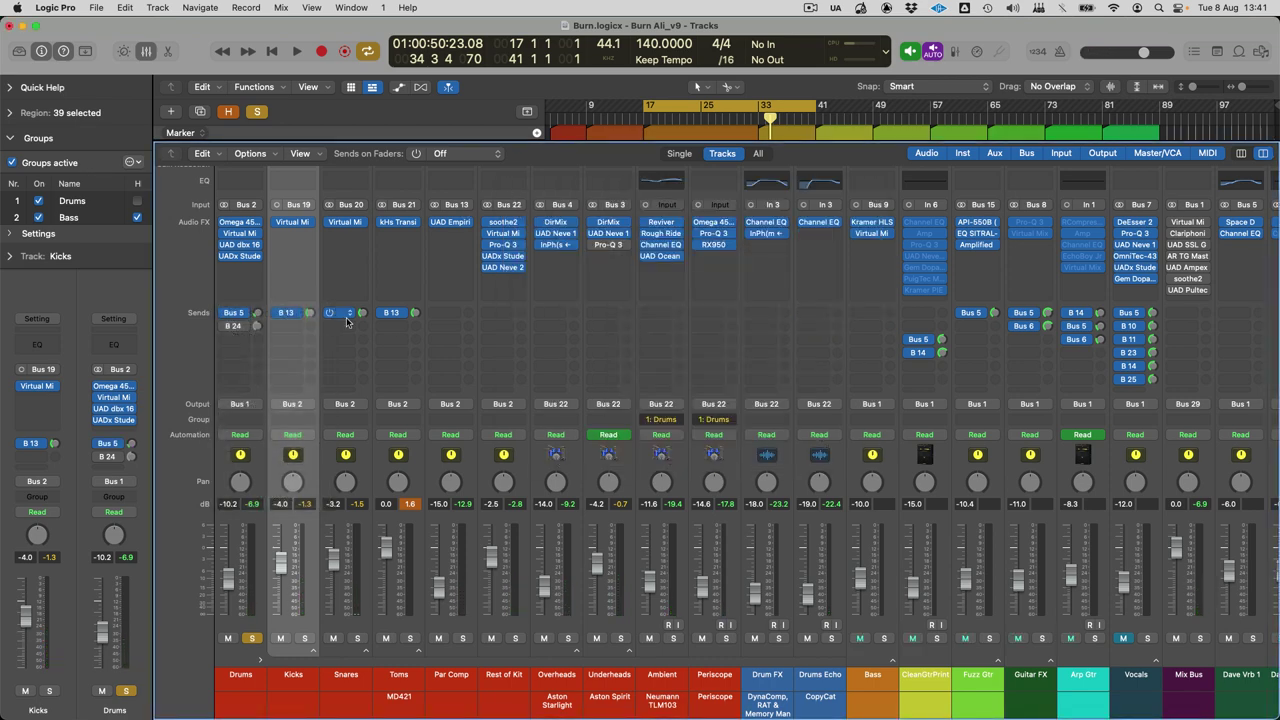
scroll(736, 345, right, 10)
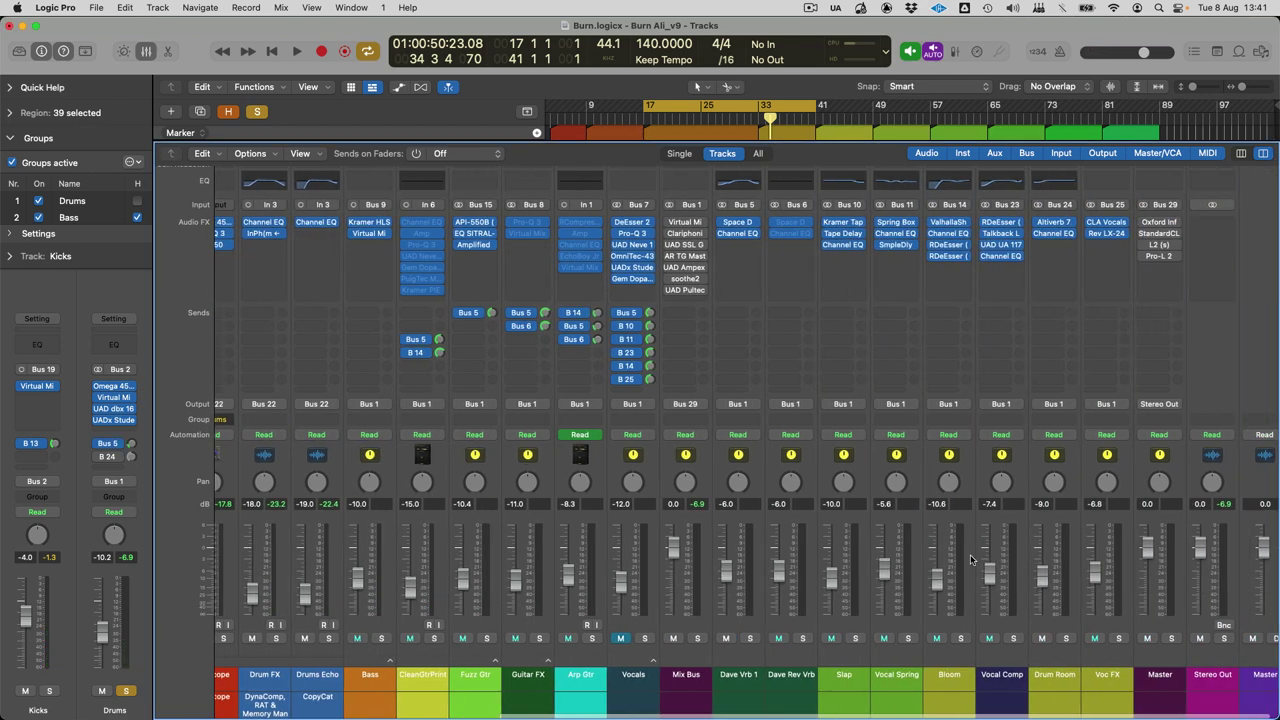
click(728, 680)
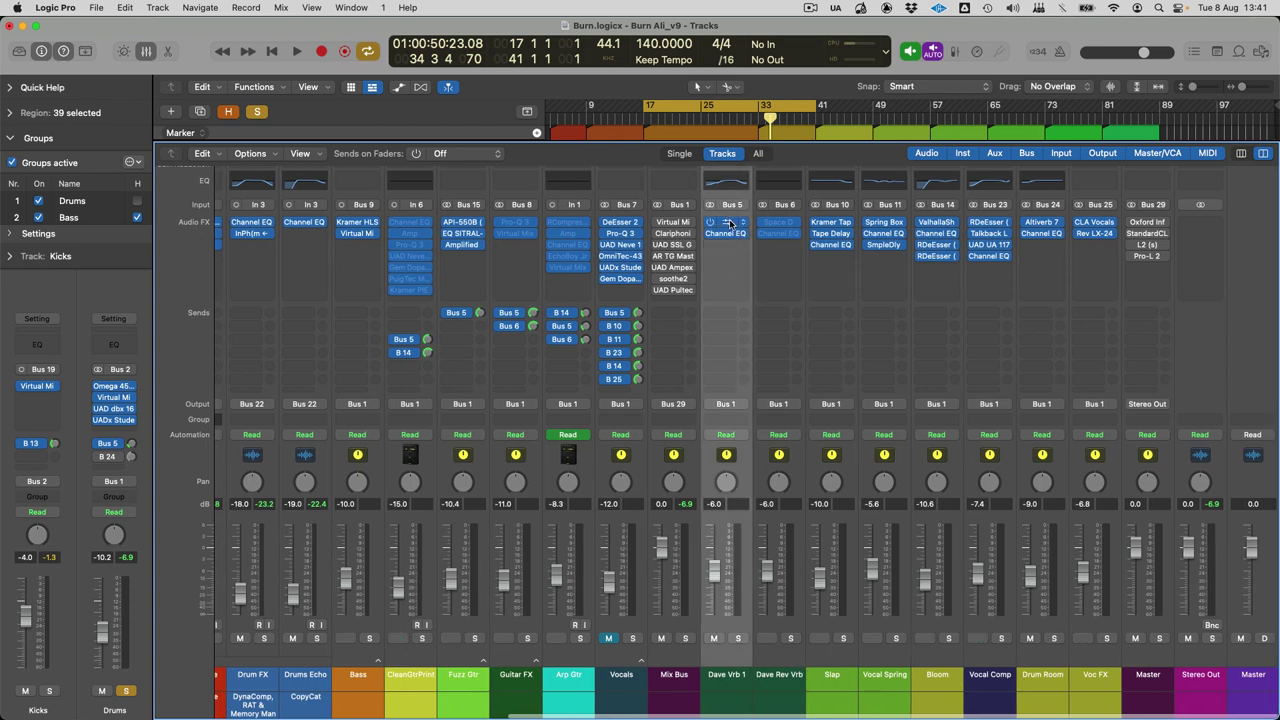
click(729, 226)
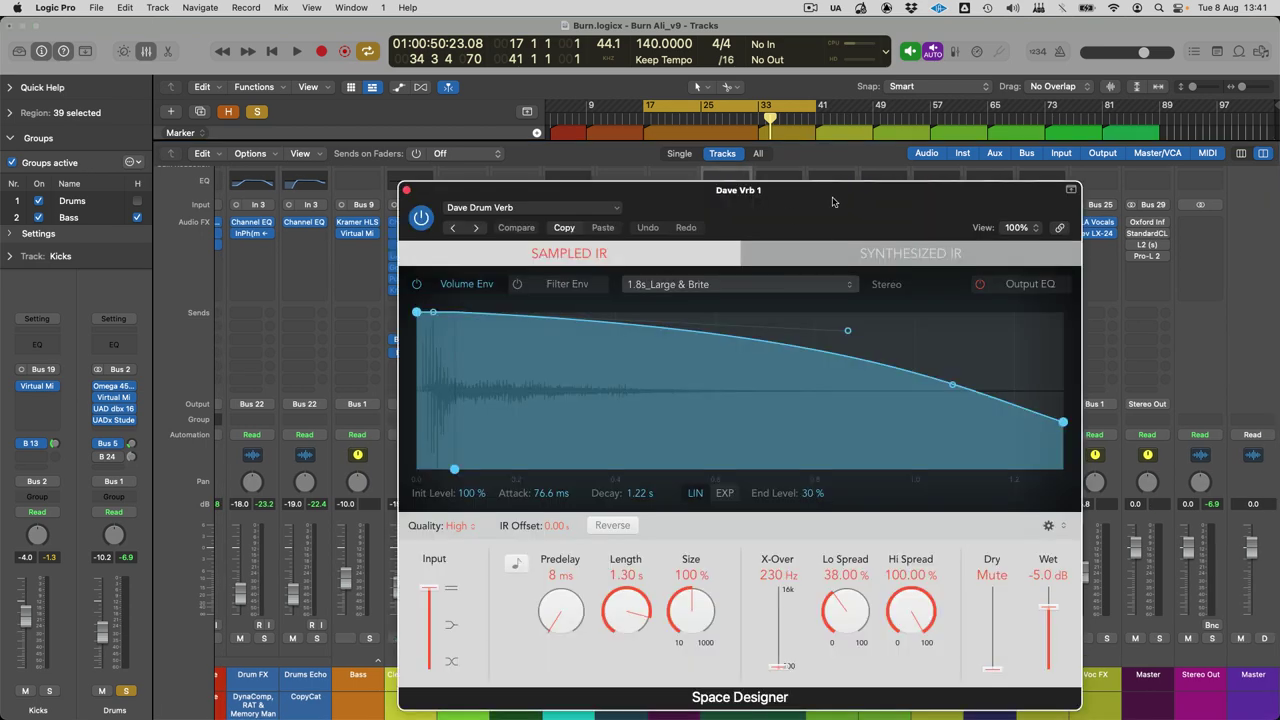
Step: Examine the Dave Drum Verb preset and its 1.8s_Large & Brite impulse response in Space Designer, then close the plug-in
drag(833, 202, 833, 170)
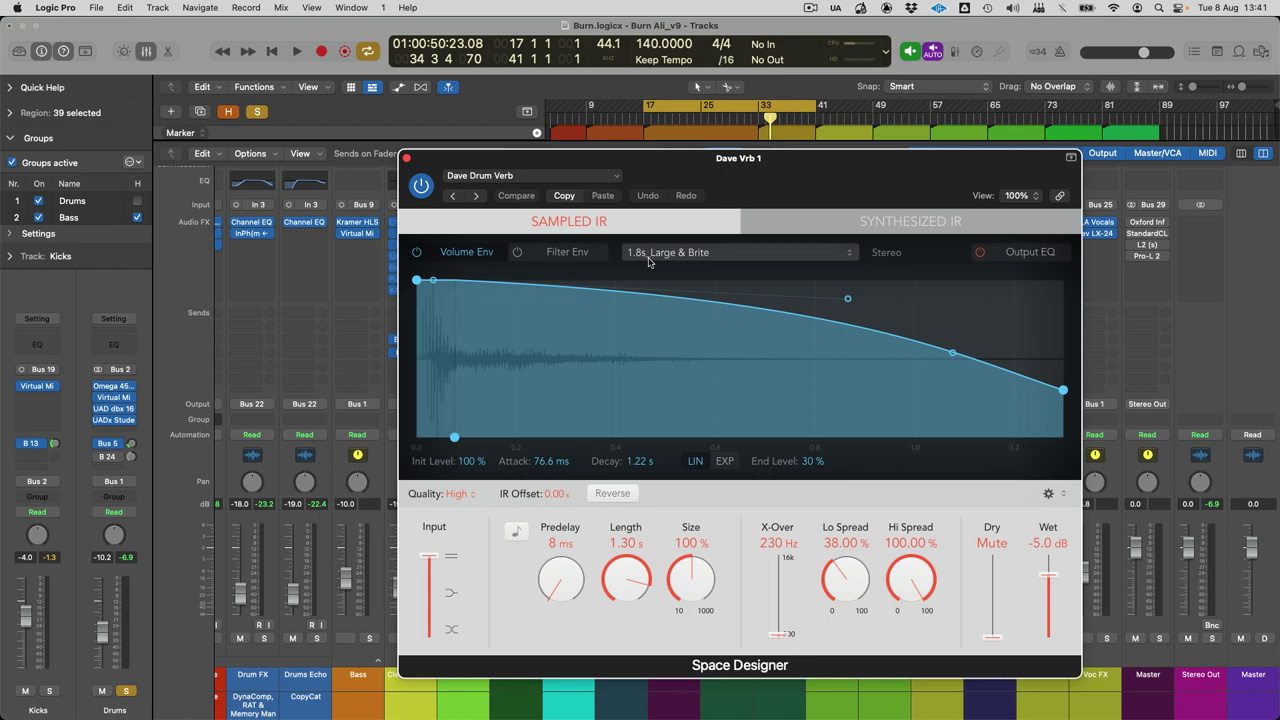
click(524, 177)
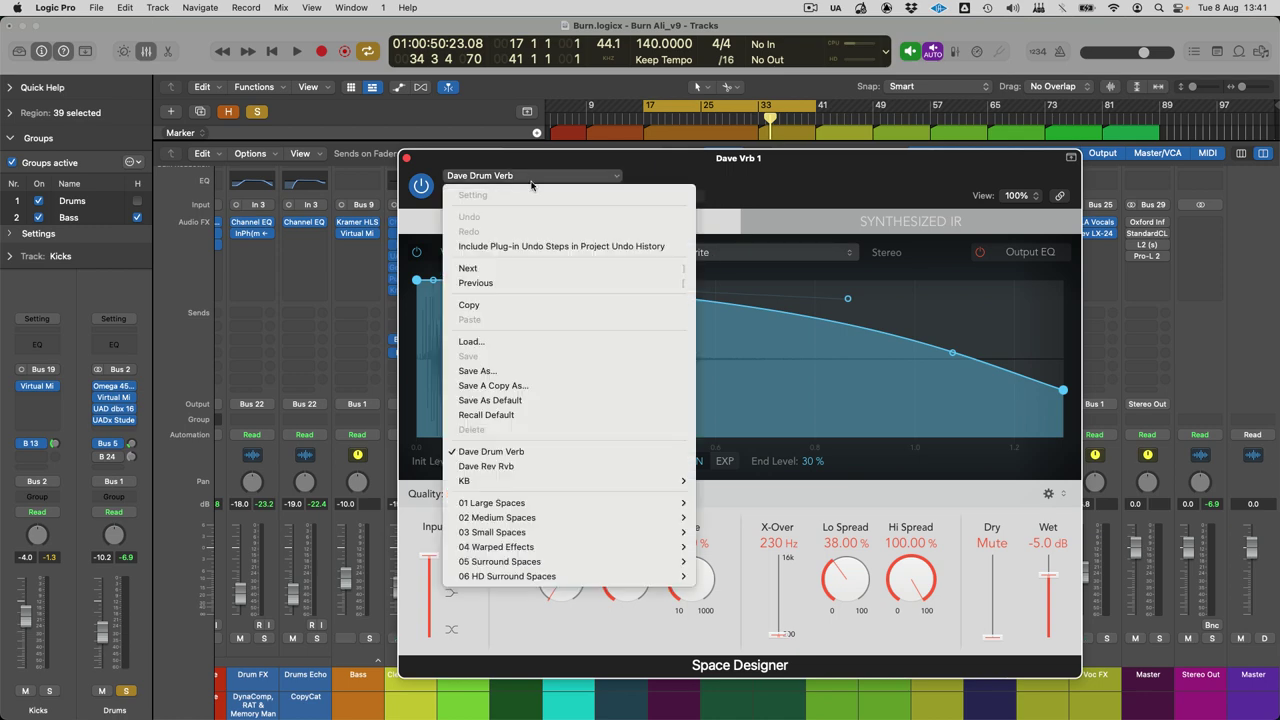
click(776, 168)
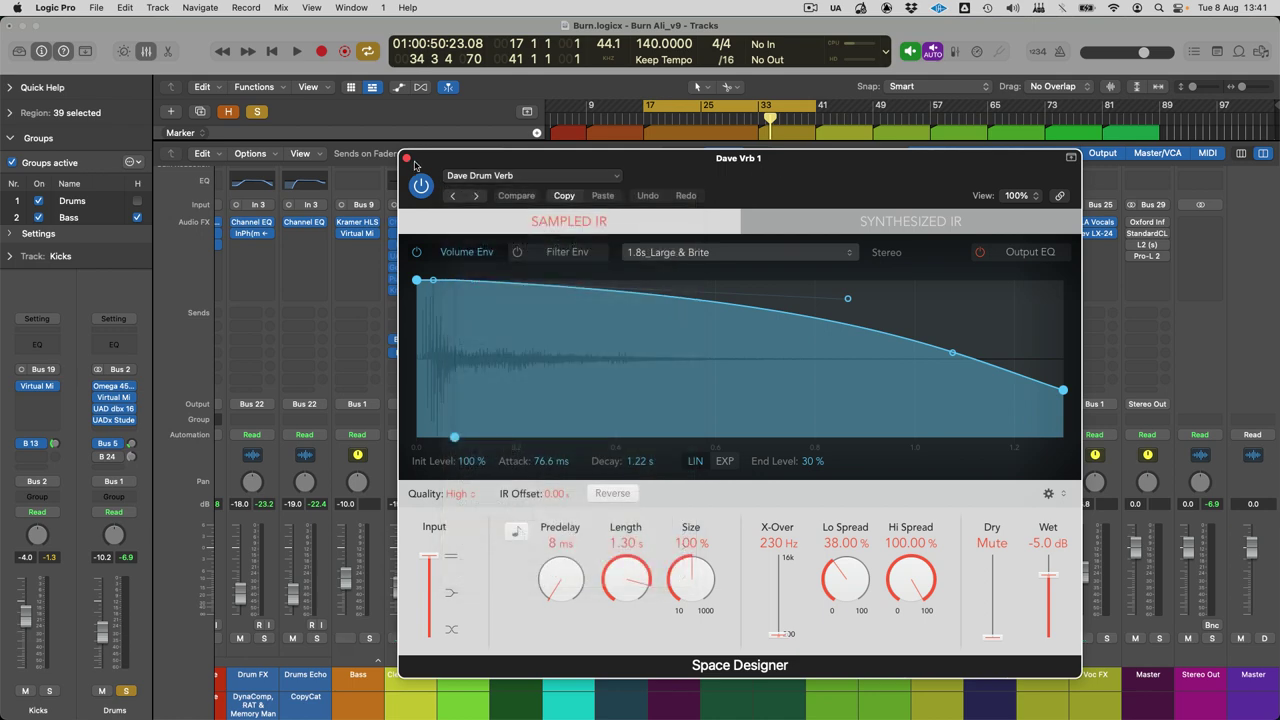
click(406, 158)
Step: Enable the Bus 24 send on the Drums bus
scroll(431, 174, left, 2)
scroll(431, 174, left, 5)
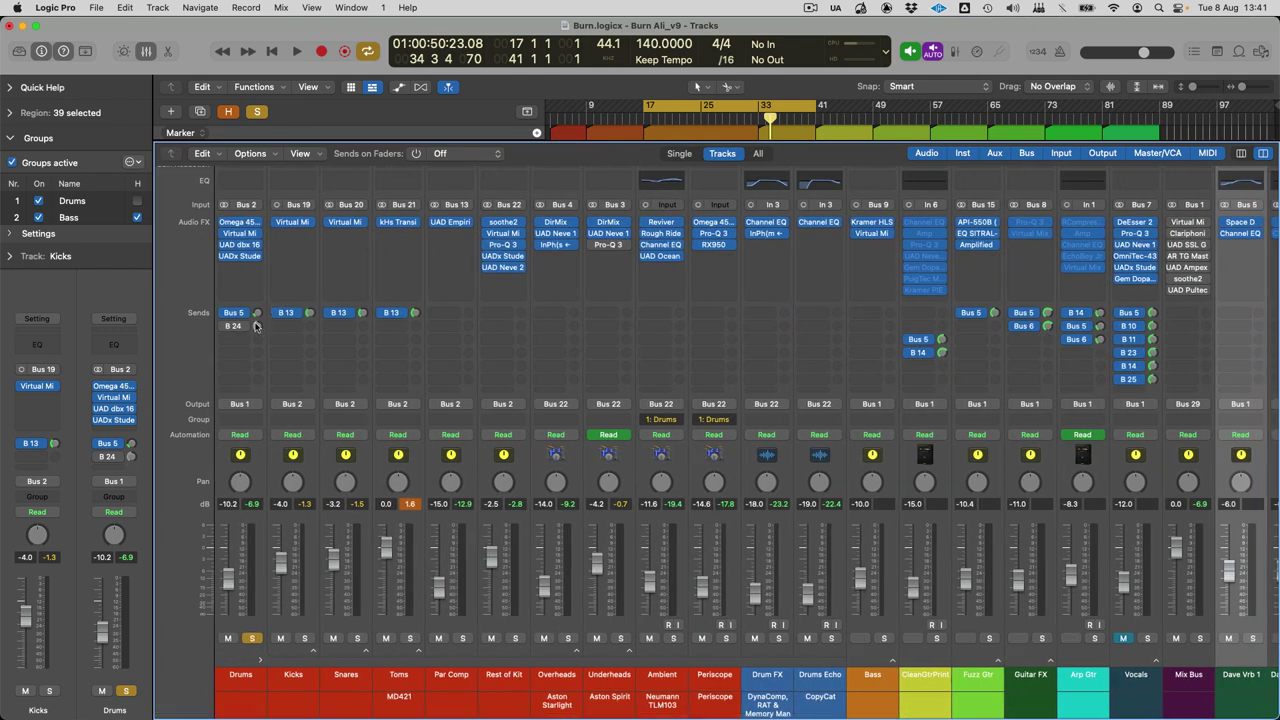
click(225, 329)
click(245, 328)
double_click(250, 675)
click(400, 675)
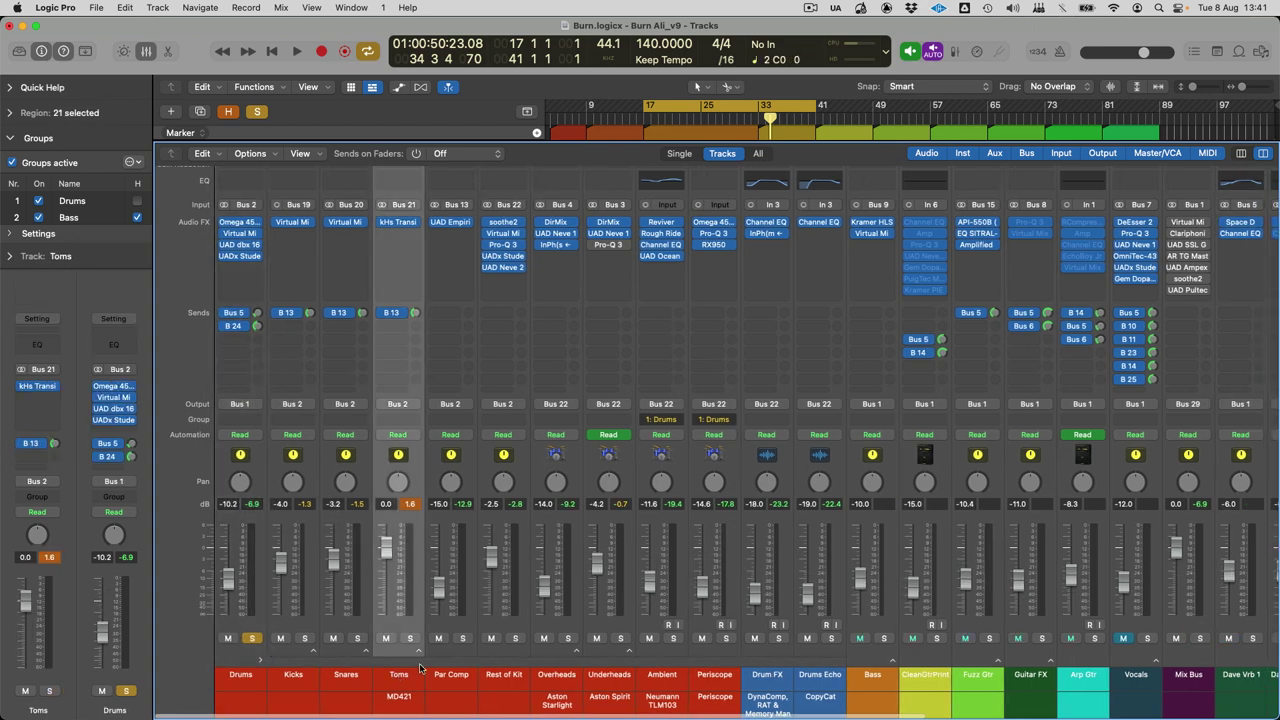
Step: Open Altiverb 7 on the Drum Room return, examine its Sound Room A 25' Direct impulse response and IR browser, then close both windows
scroll(750, 695, right, 5)
scroll(750, 695, right, 5)
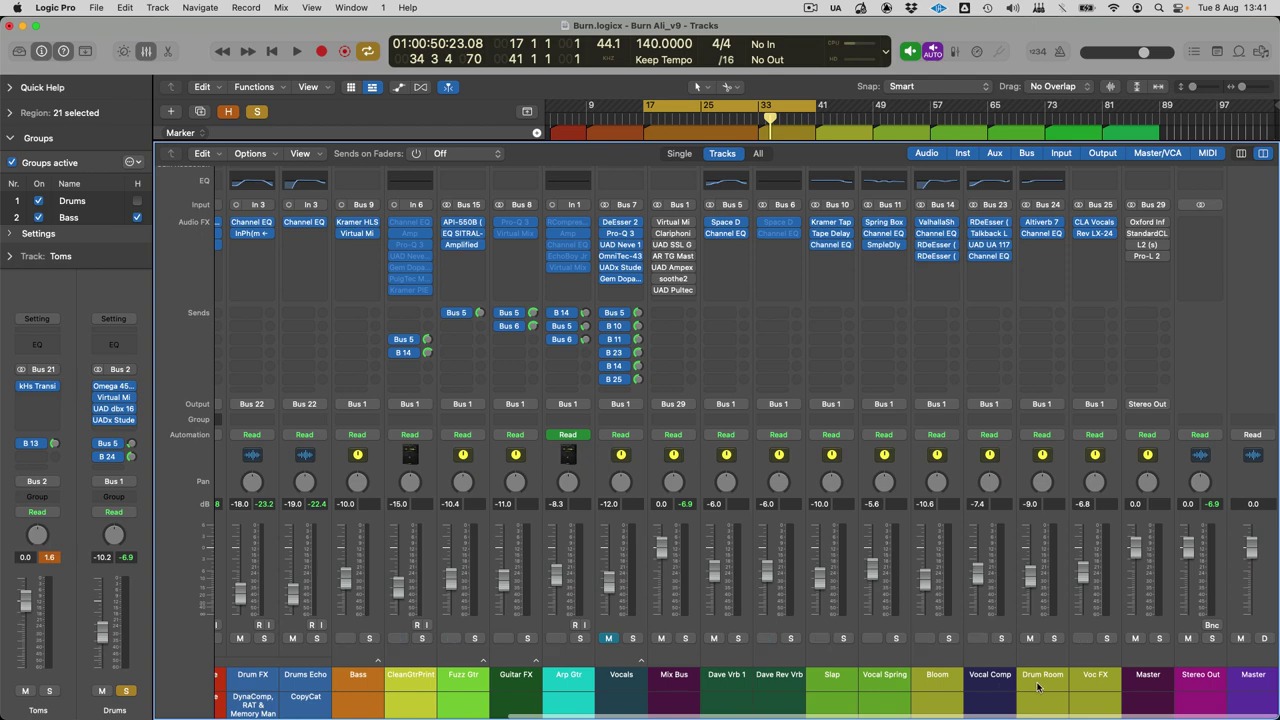
click(1040, 688)
mouse_move(1042, 228)
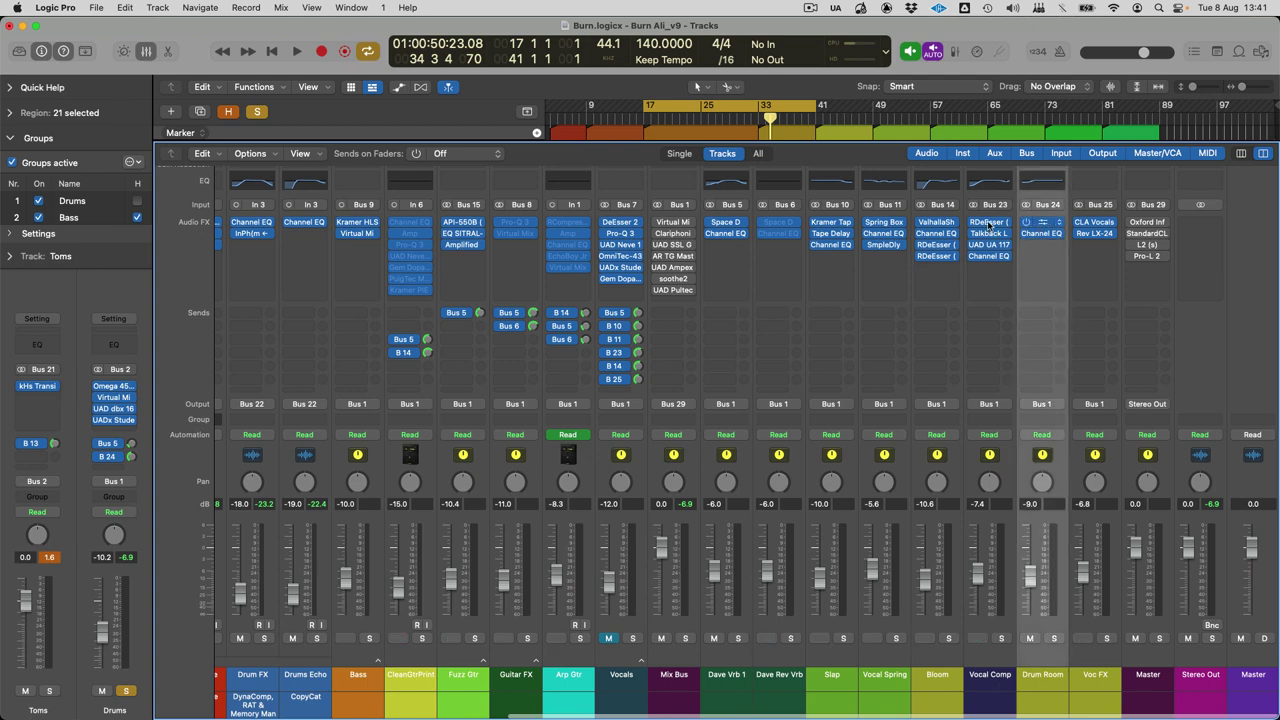
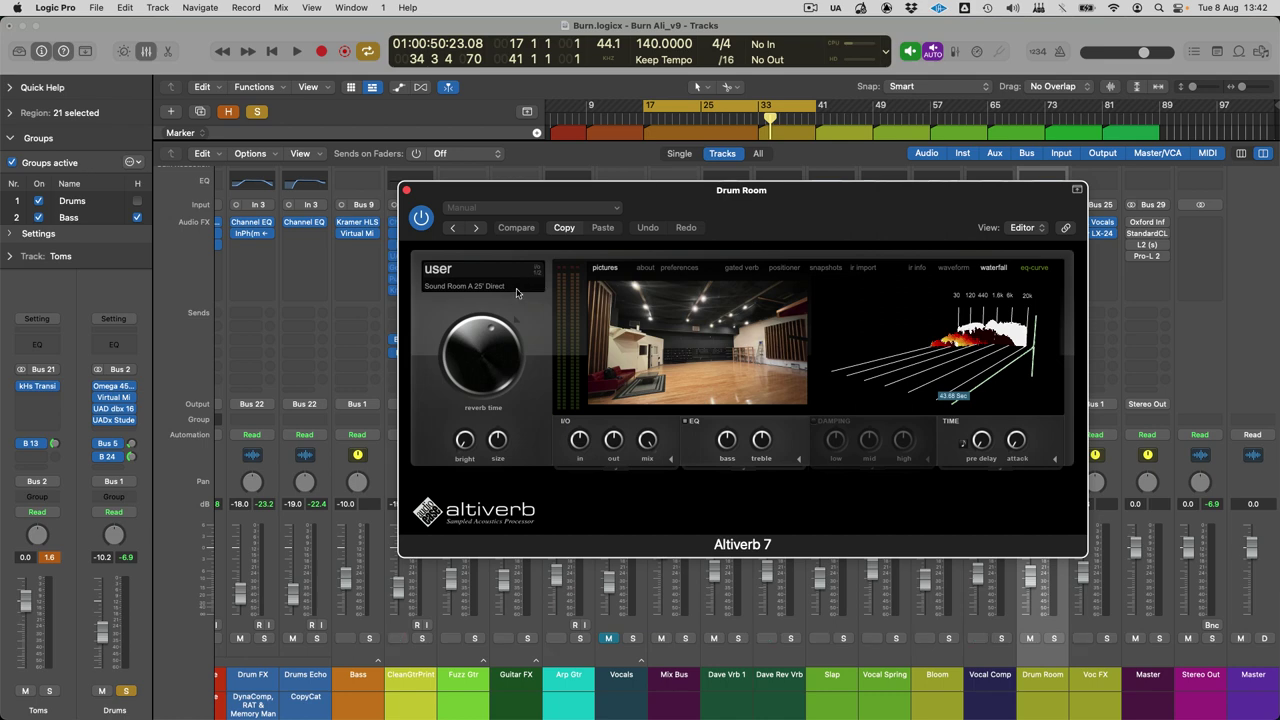
click(513, 290)
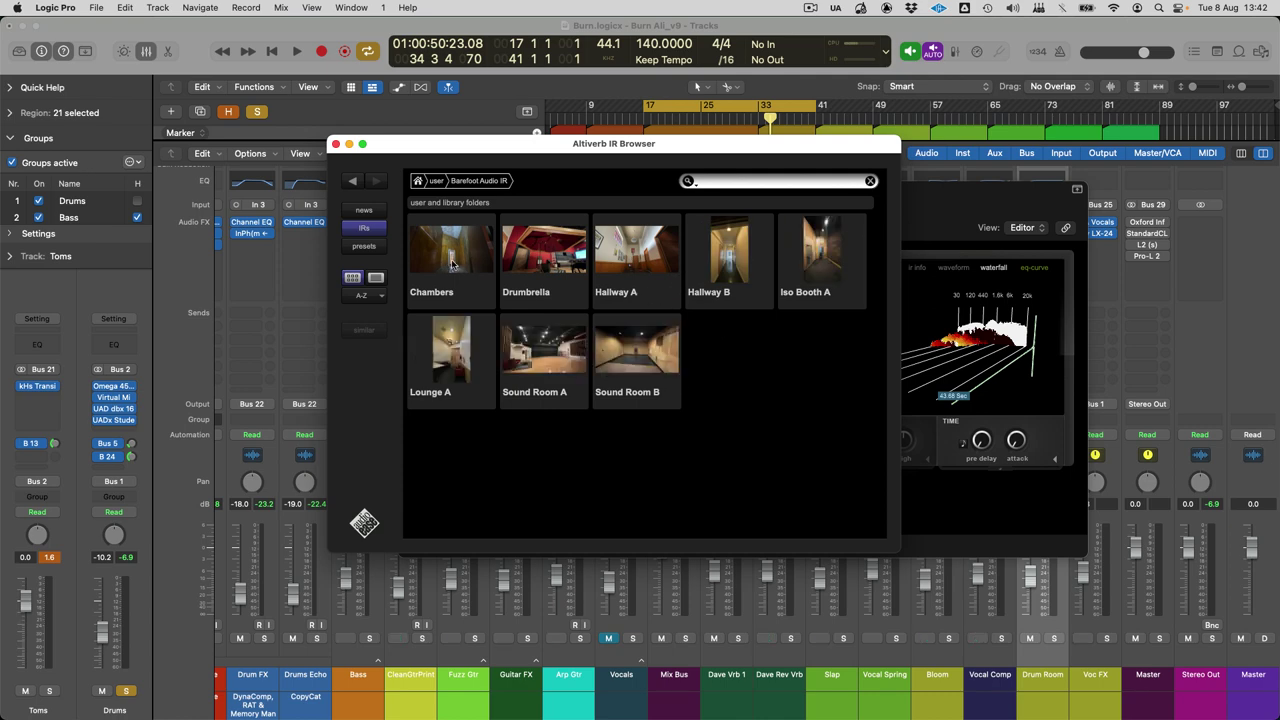
click(336, 144)
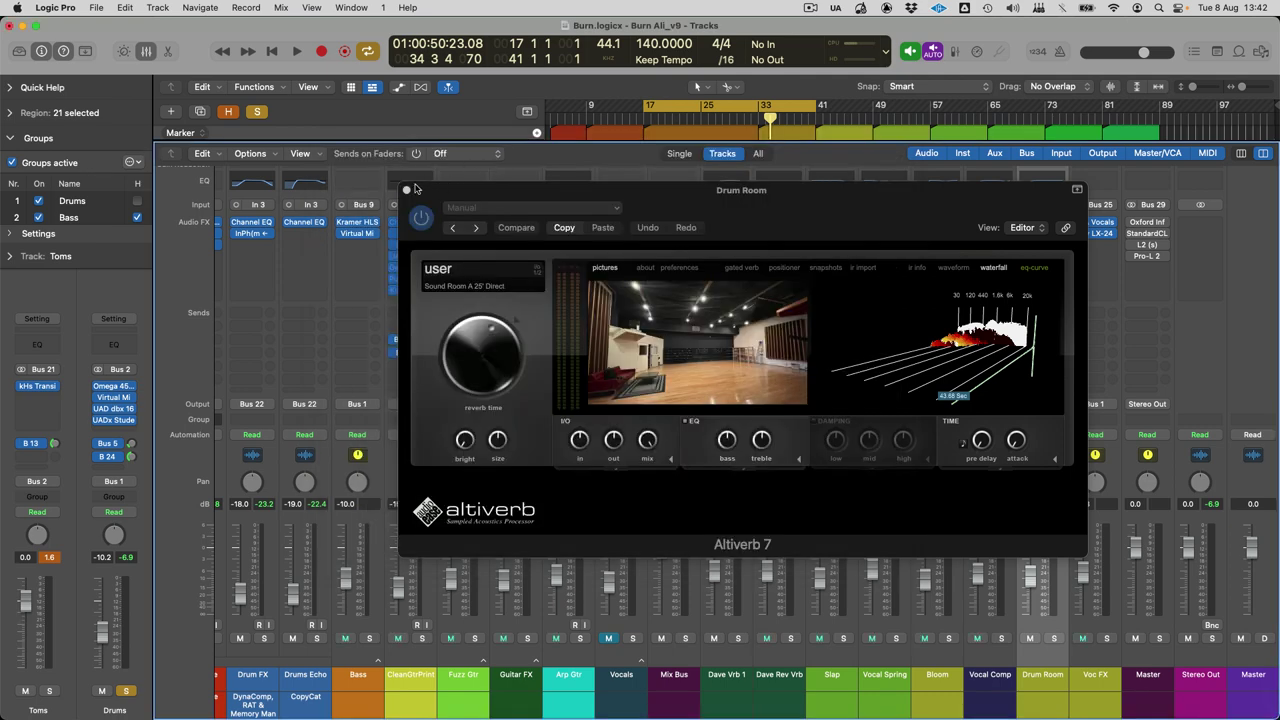
click(404, 188)
Step: Audition the Drum Room return during playback by muting, unmuting and soloing it, then stop playback and clear its solo
click(1030, 638)
key(space)
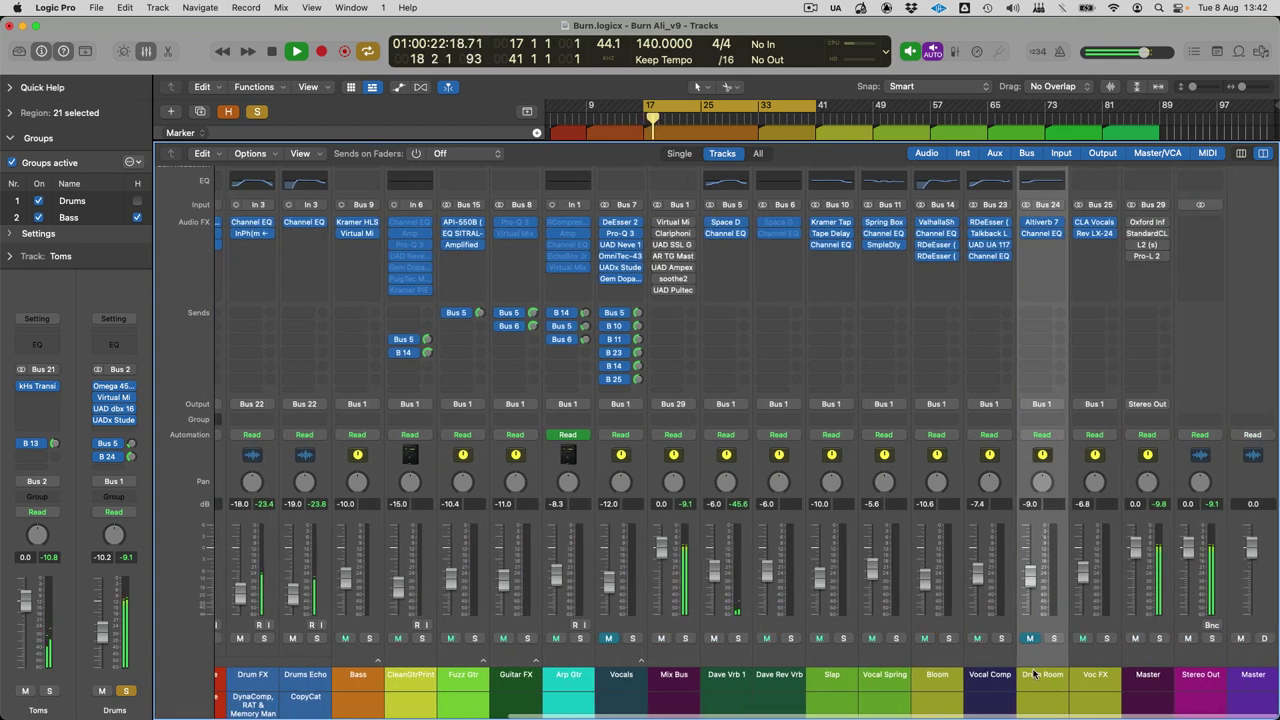
alt+click(1031, 640)
alt+click(1031, 640)
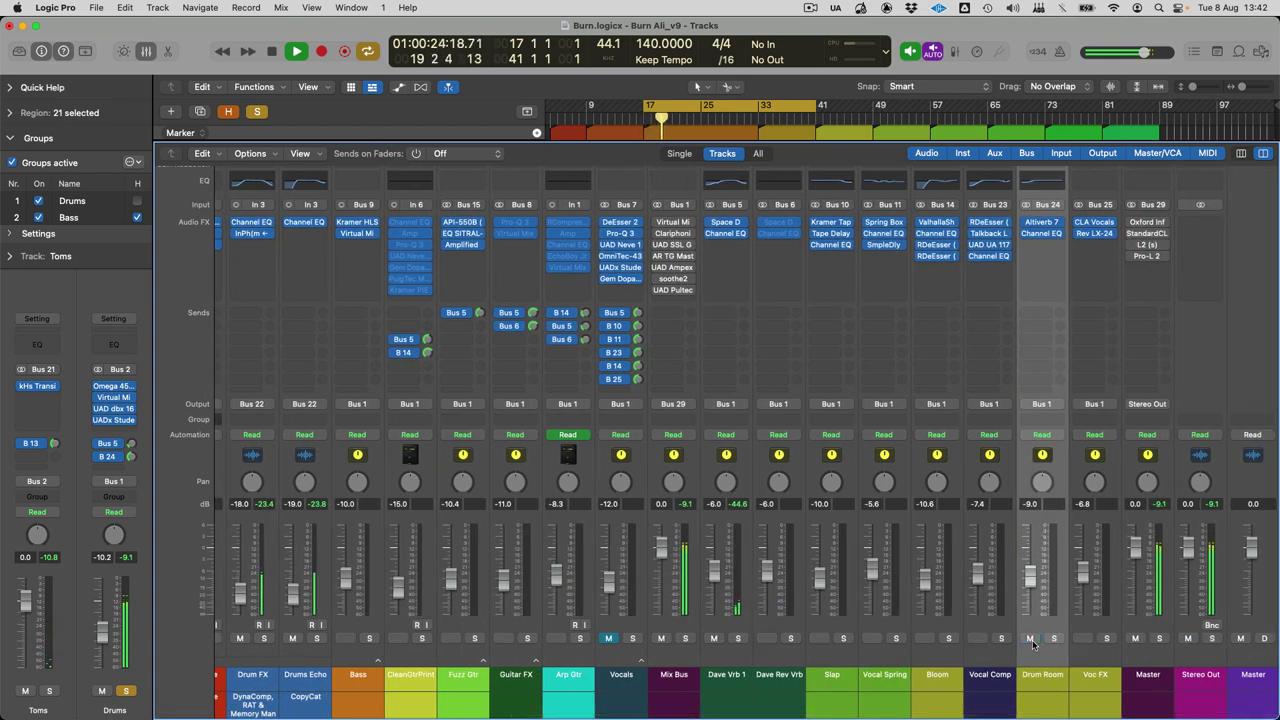
click(1054, 639)
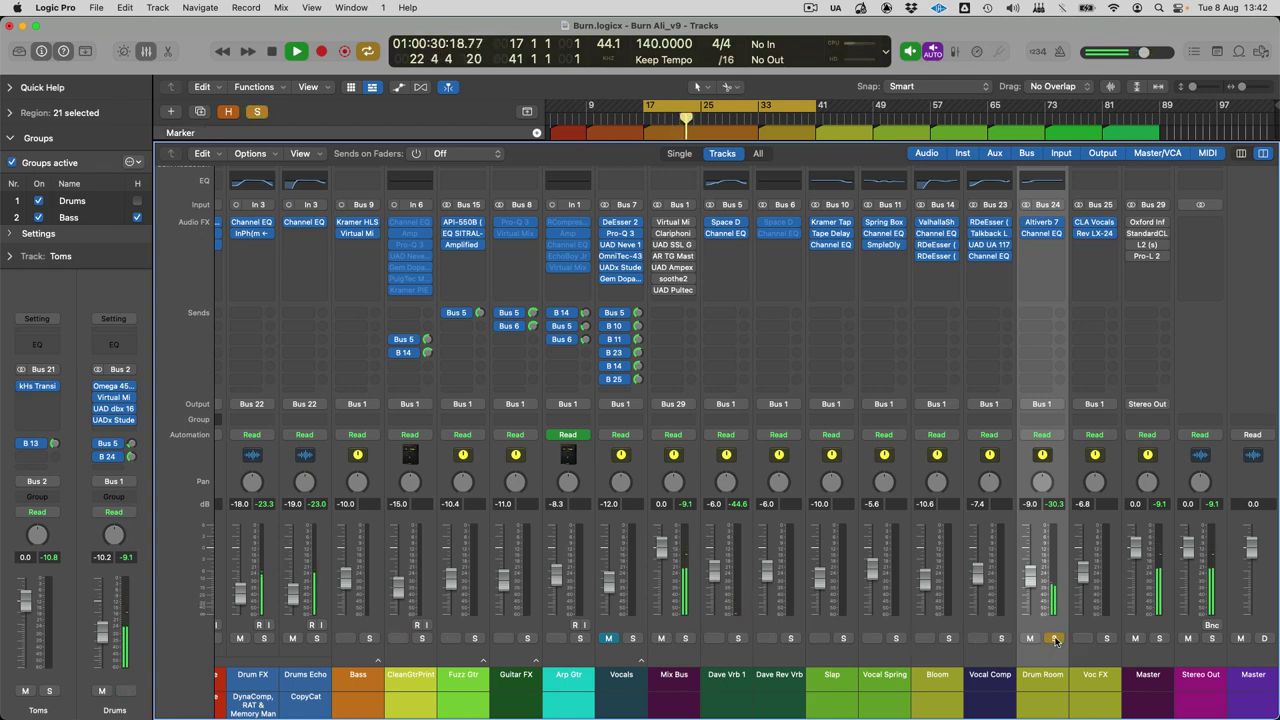
key(space)
click(1054, 639)
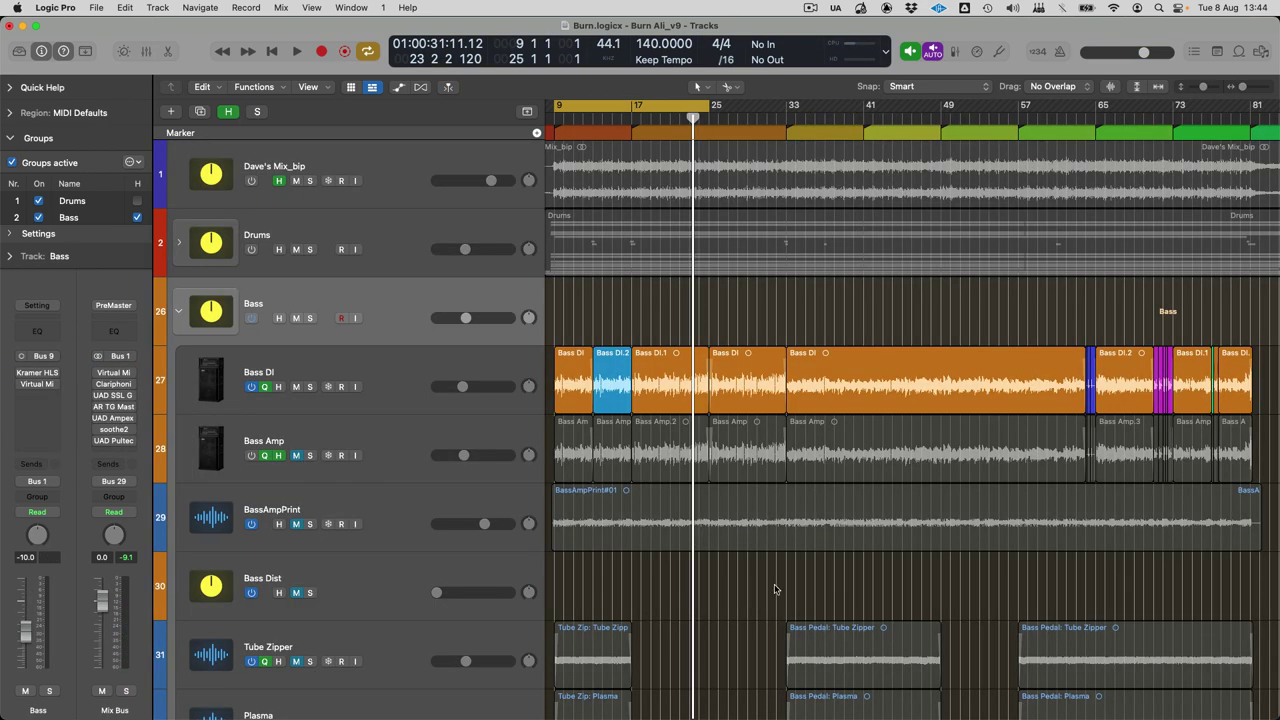
Step: Select the Bass DI track, show the Flex controls in the Tracks area and examine its flex markers closely around bars 9 to 13
click(410, 375)
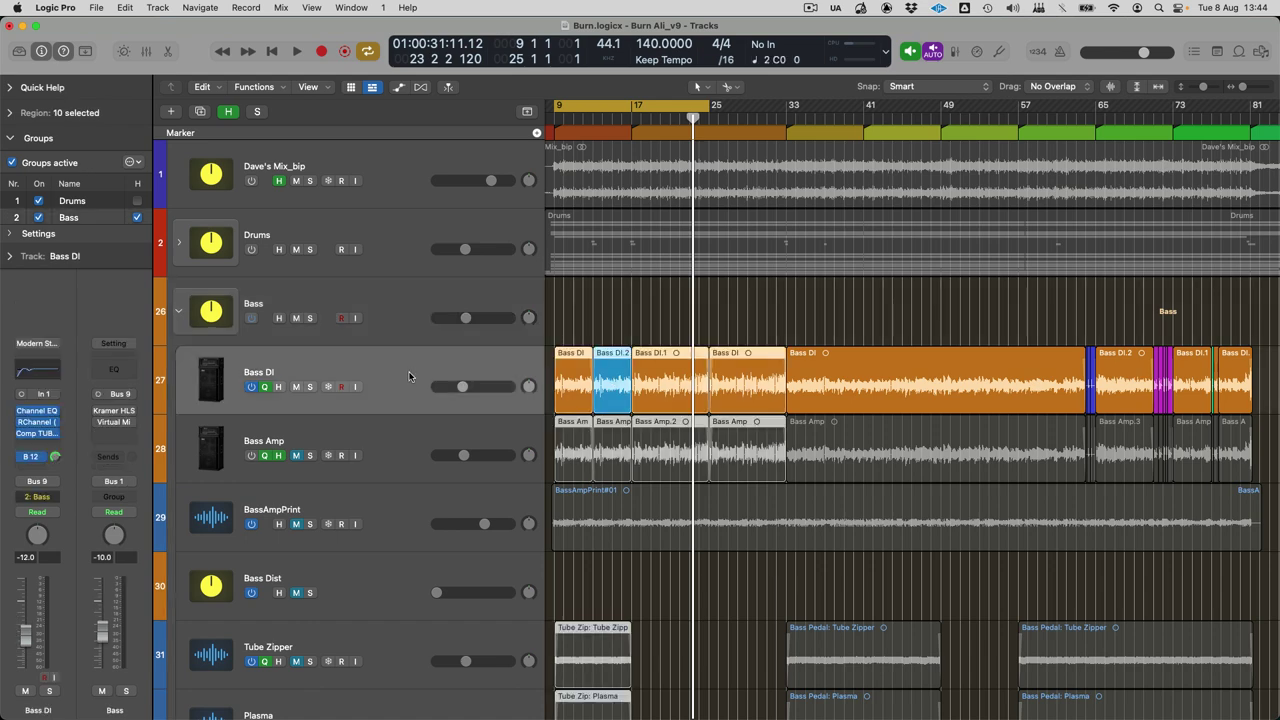
key(x)
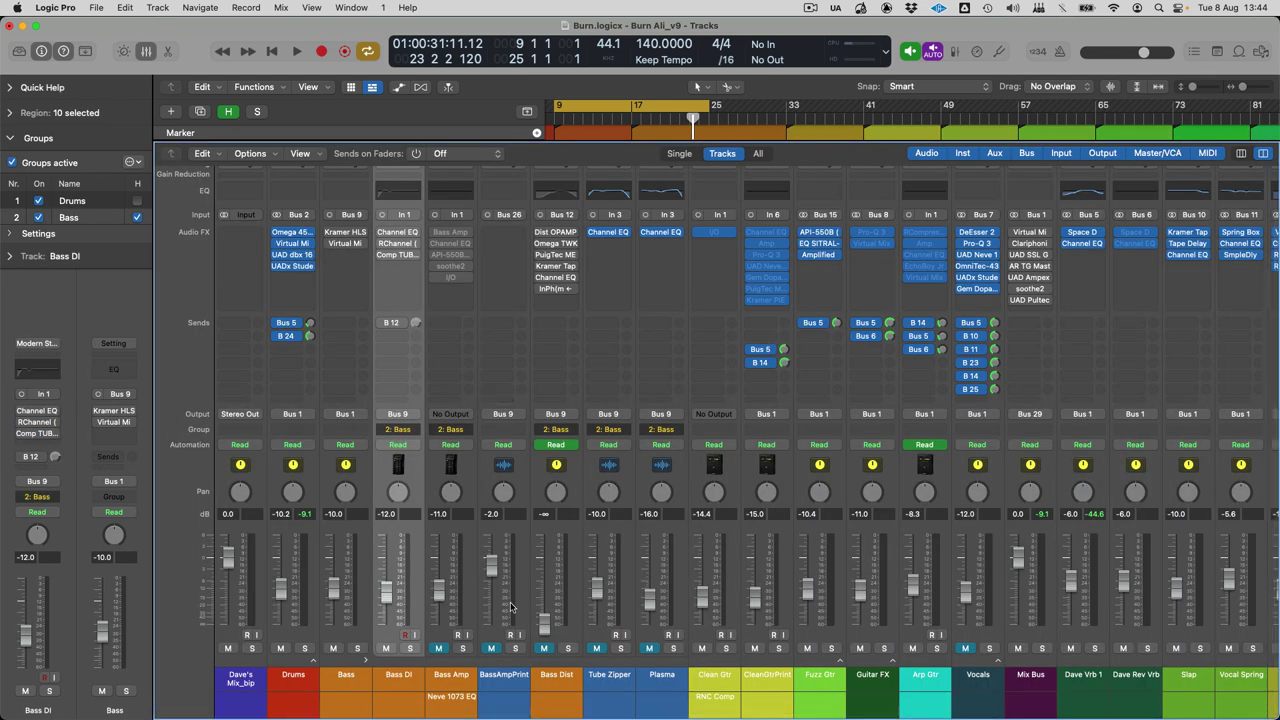
key(x)
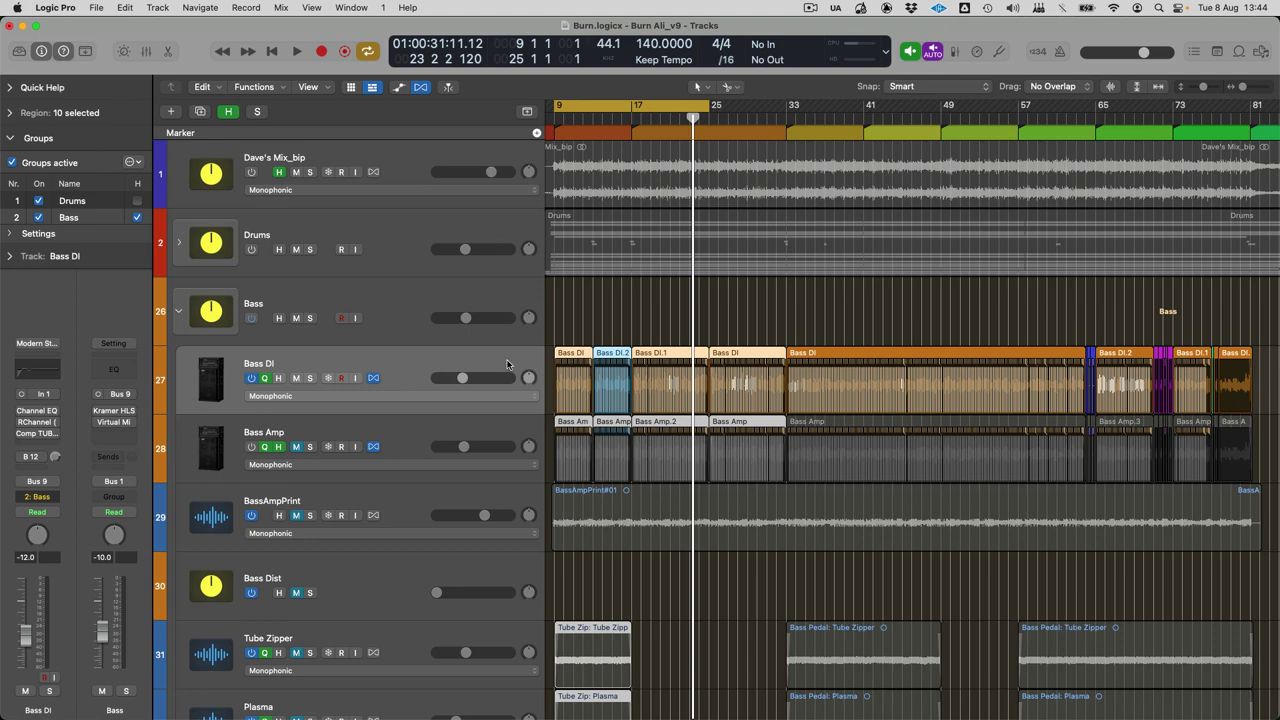
key(super+Right)
key(super+Right)
key(super+Right)
key(super+Right)
key(super+Right)
key(super+Right)
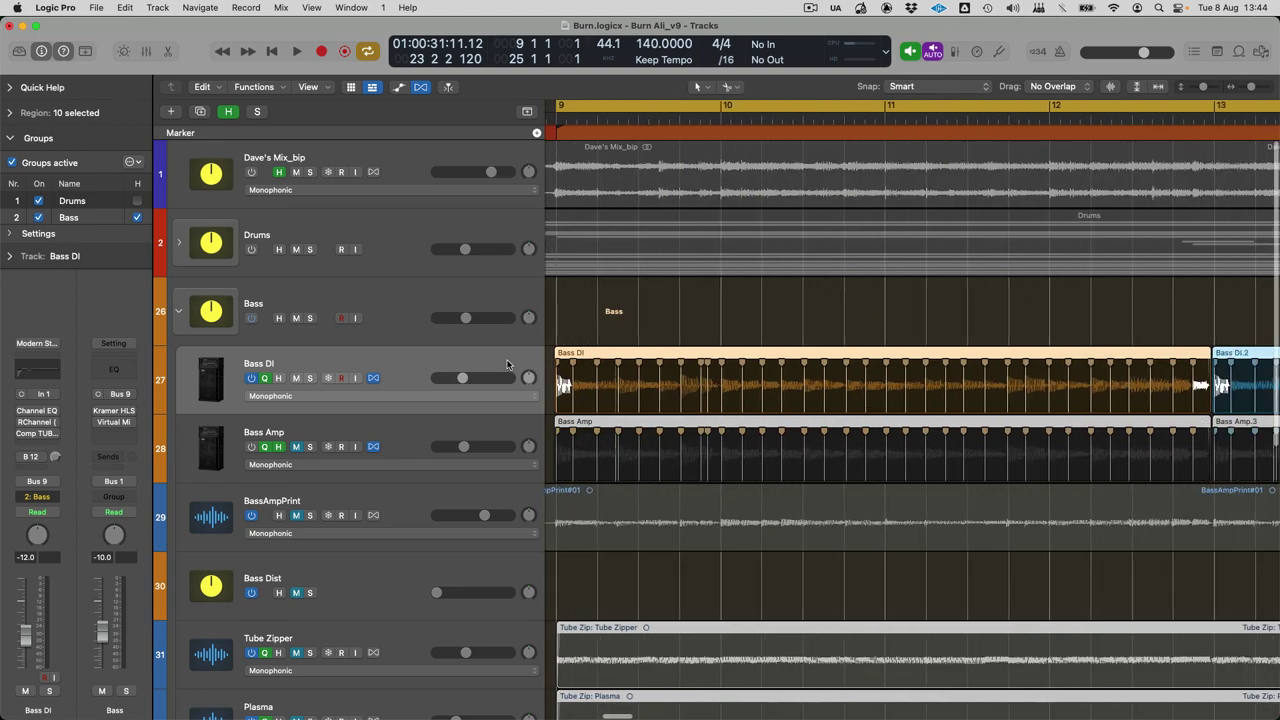
scroll(797, 362, right, 5)
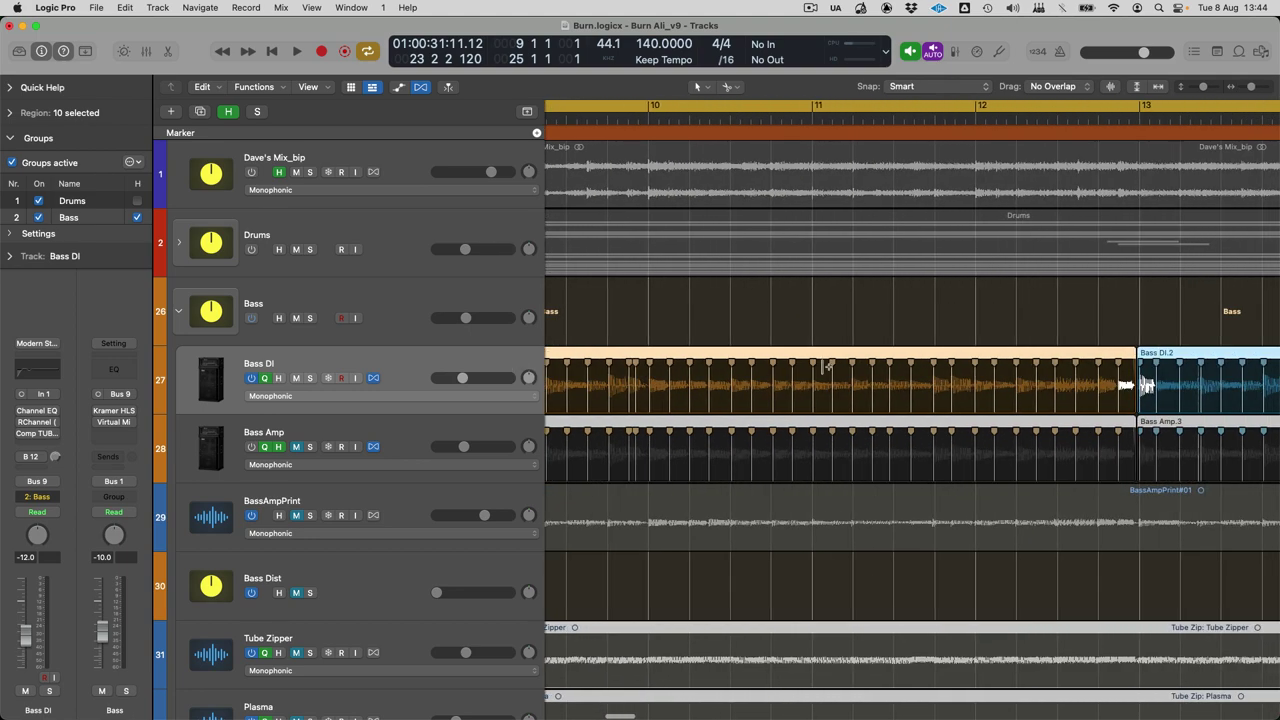
Step: Examine the Flex timing edits on the Bass DI regions from about bar 13 through bar 31
key(super+Left)
key(super+Left)
key(super+Left)
key(super+Left)
key(super+Left)
key(super+Left)
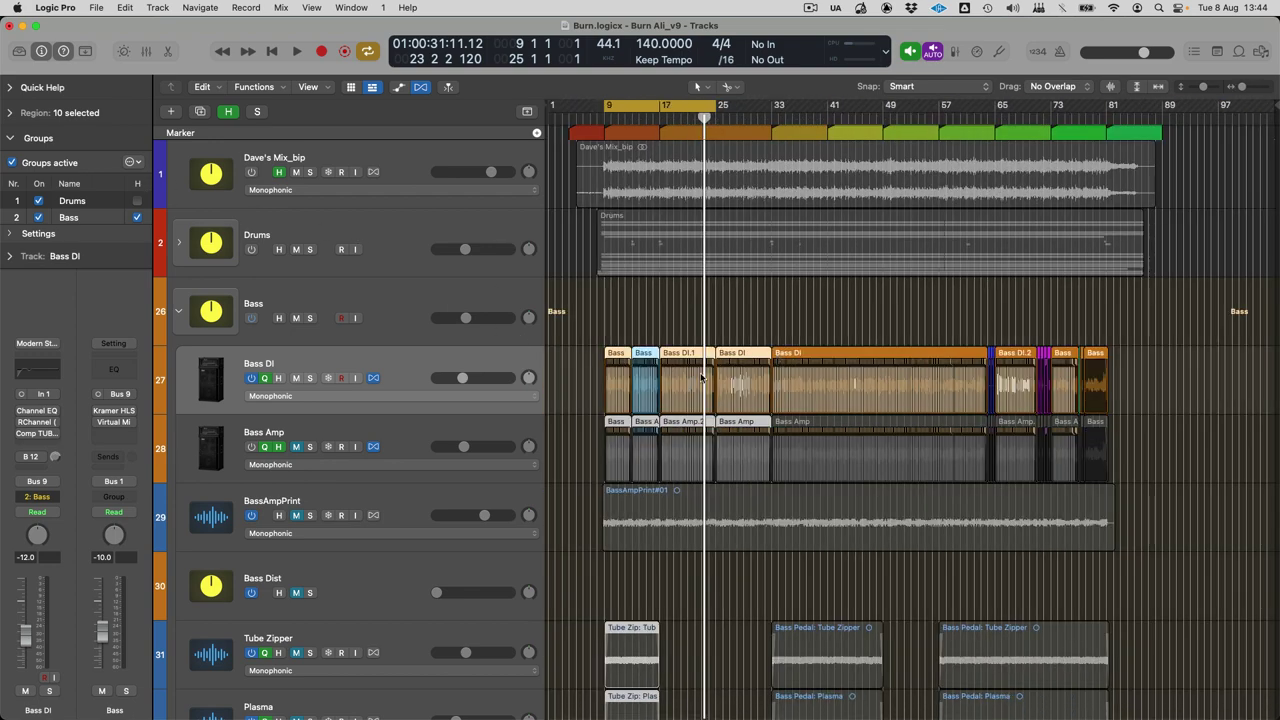
key(super+Right)
key(super+Right)
key(super+Right)
click(795, 326)
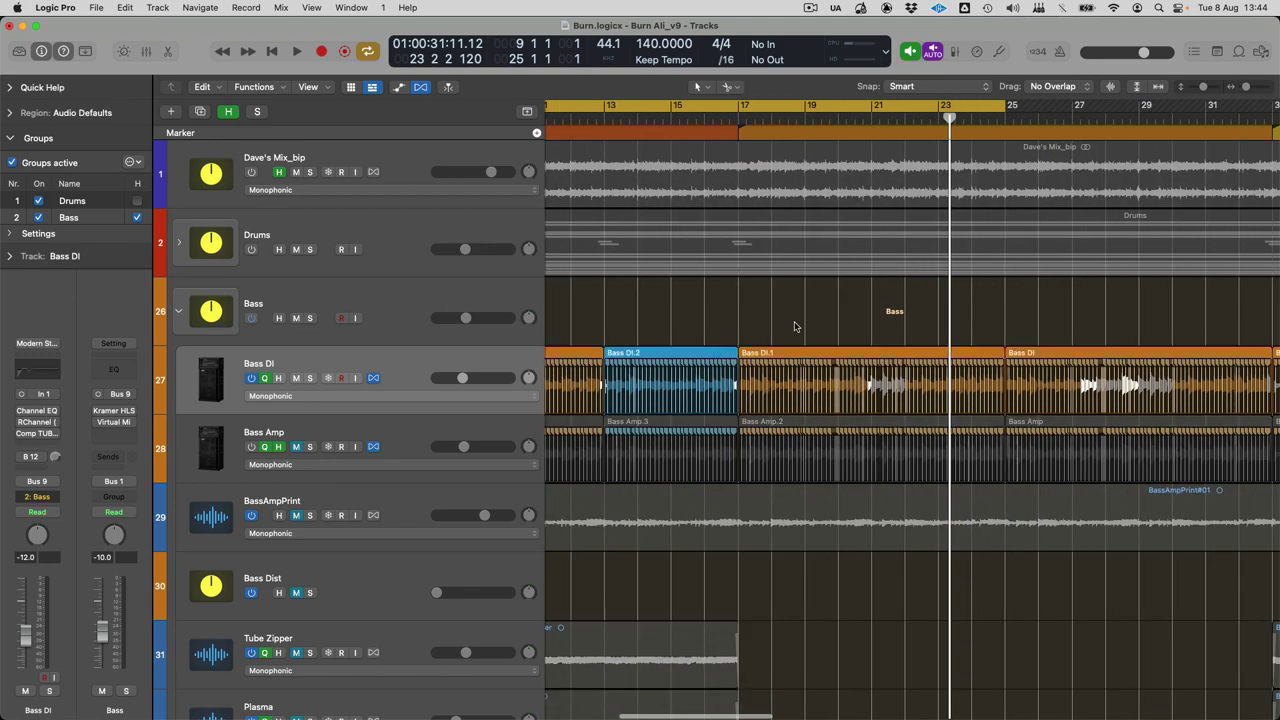
key(super+Right)
key(super+Right)
key(super+Right)
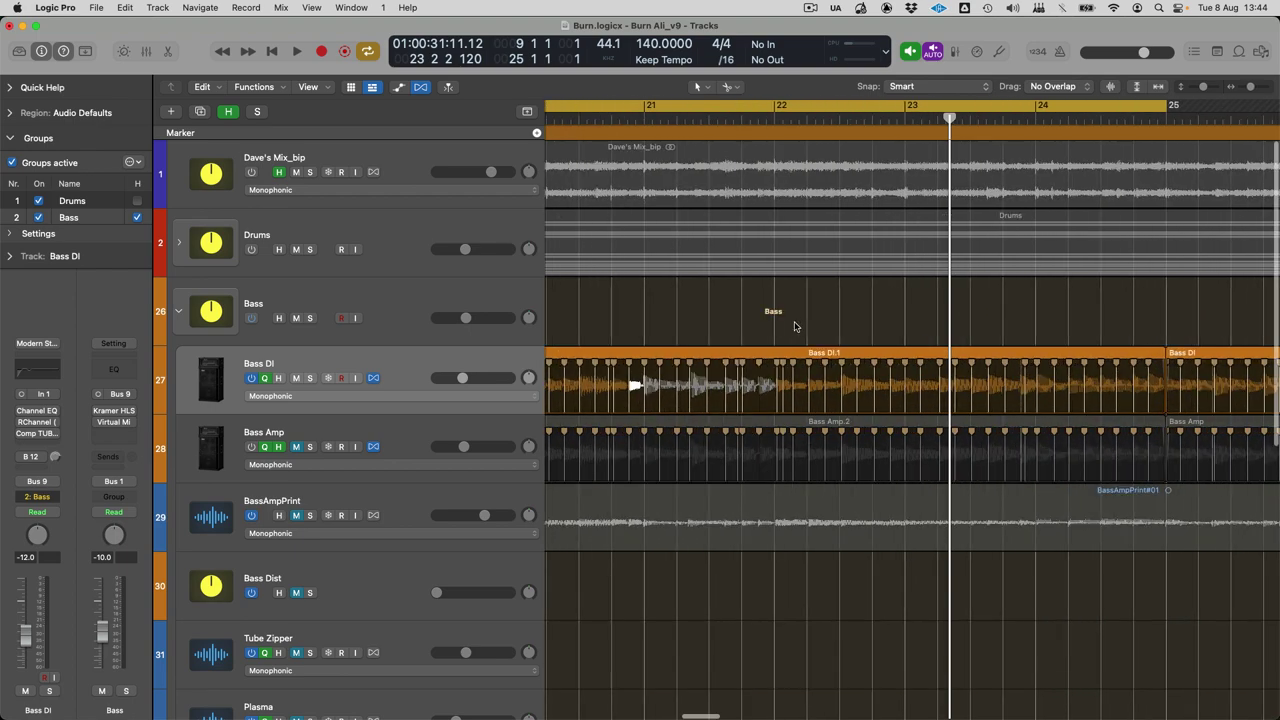
scroll(775, 384, right, 10)
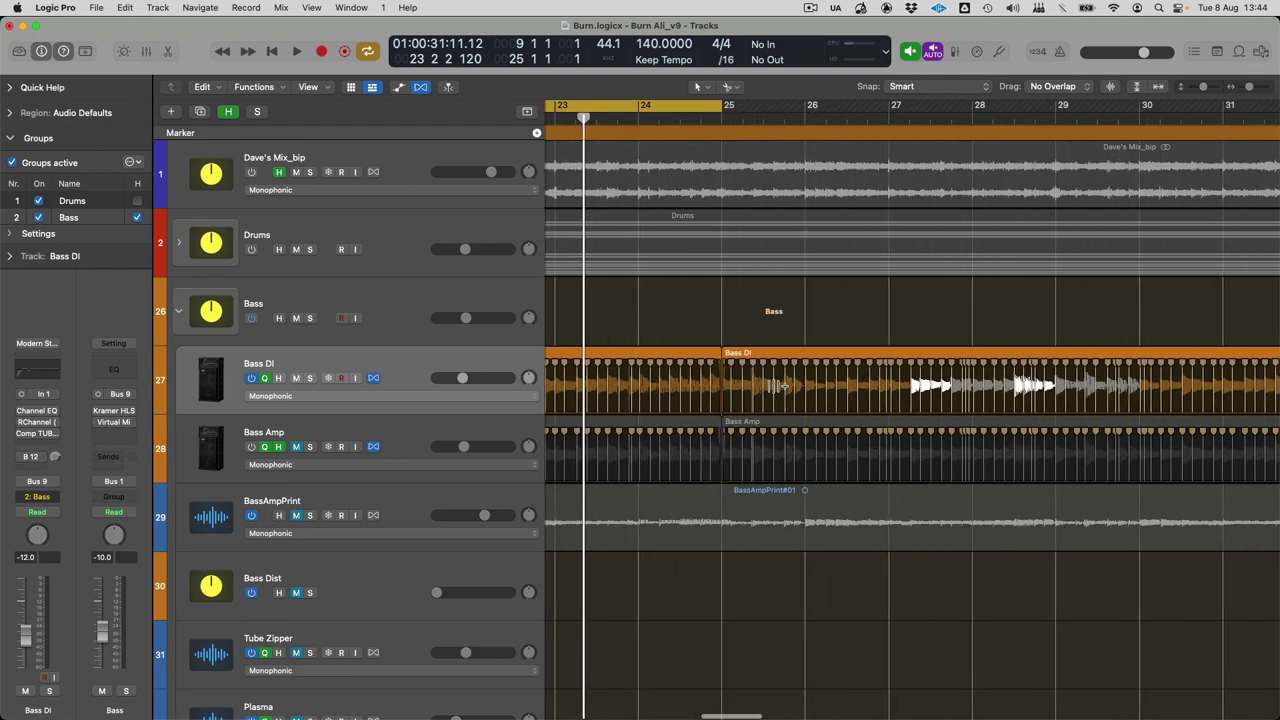
Step: Switch the Bass DI and its grouped bass tracks from Monophonic to Flex Pitch mode
click(479, 402)
click(300, 357)
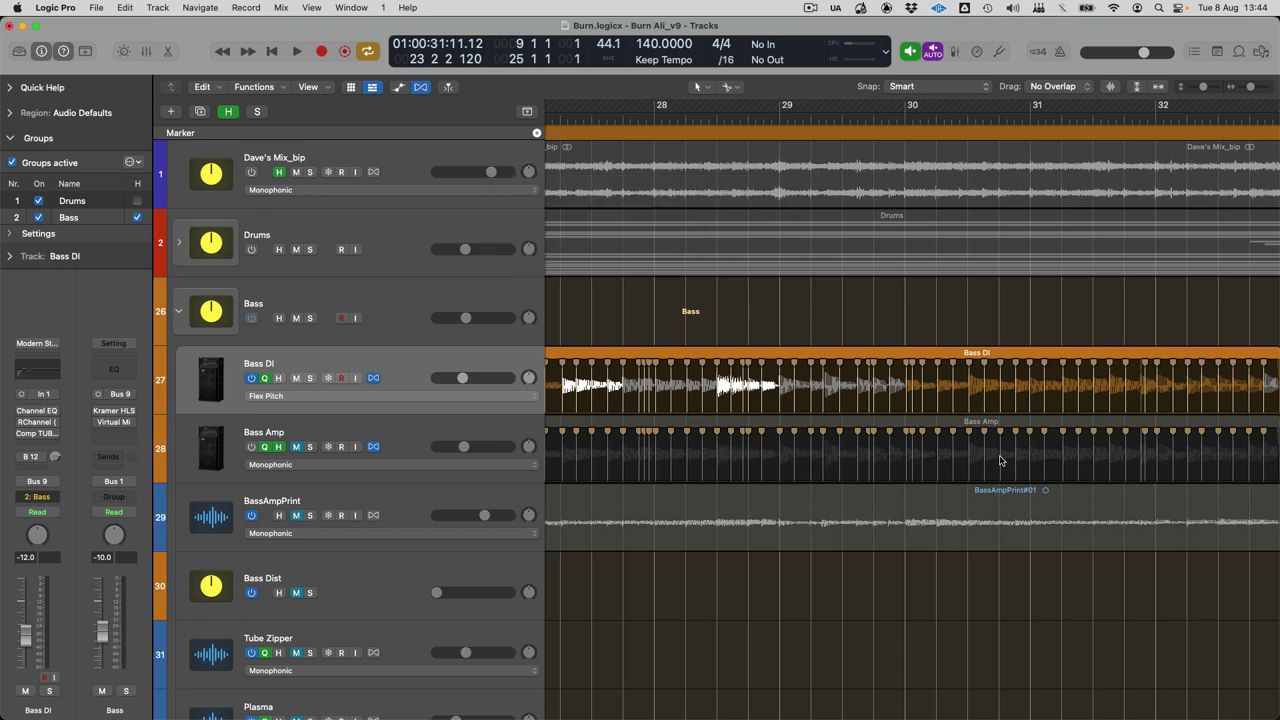
click(1000, 460)
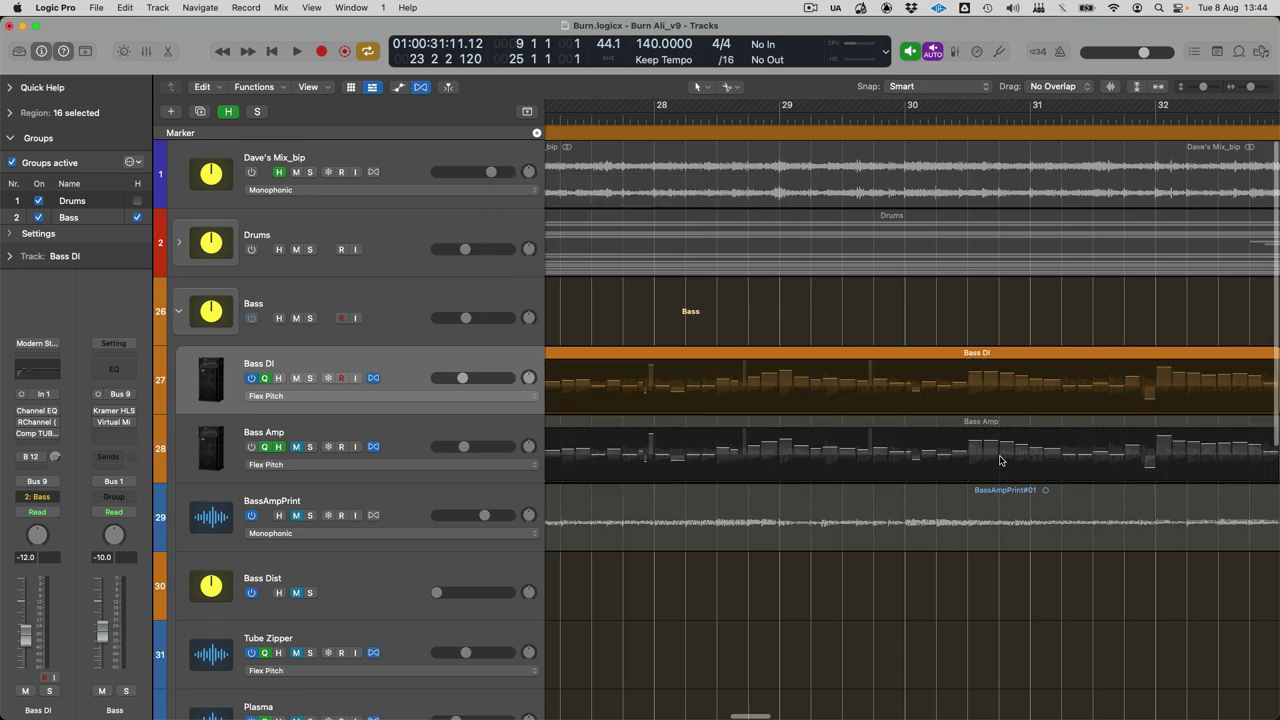
Step: Examine the Flex Pitch notes on the Bass DI and Bass Amp tracks from about bar 34 to bar 69, then hide Flex
scroll(1000, 460, right, 5)
scroll(1000, 460, right, 10)
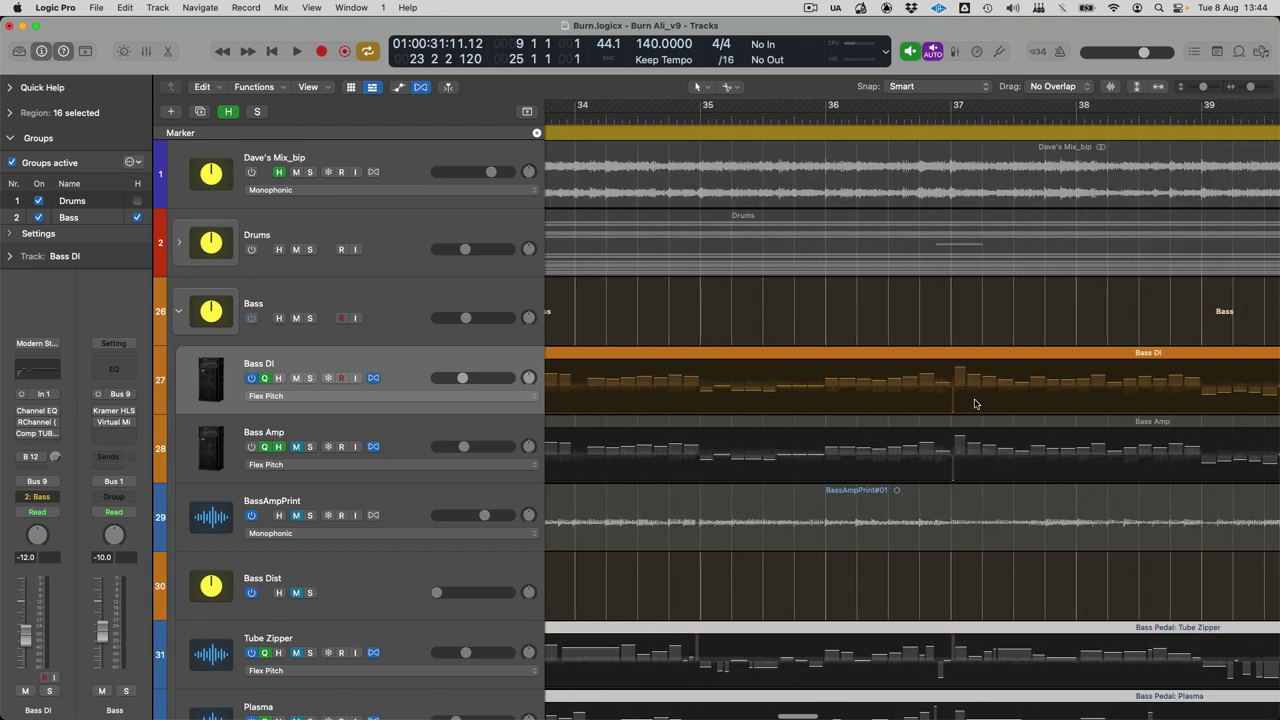
scroll(975, 403, right, 9)
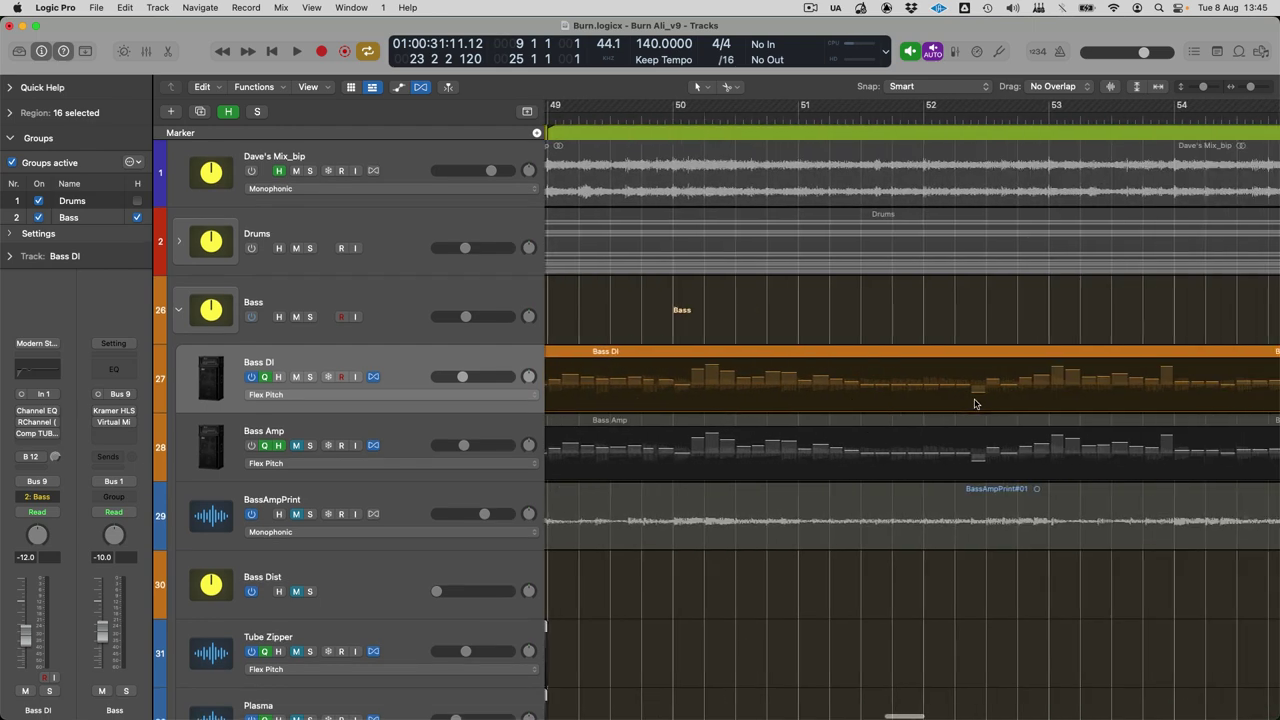
scroll(975, 403, right, 3)
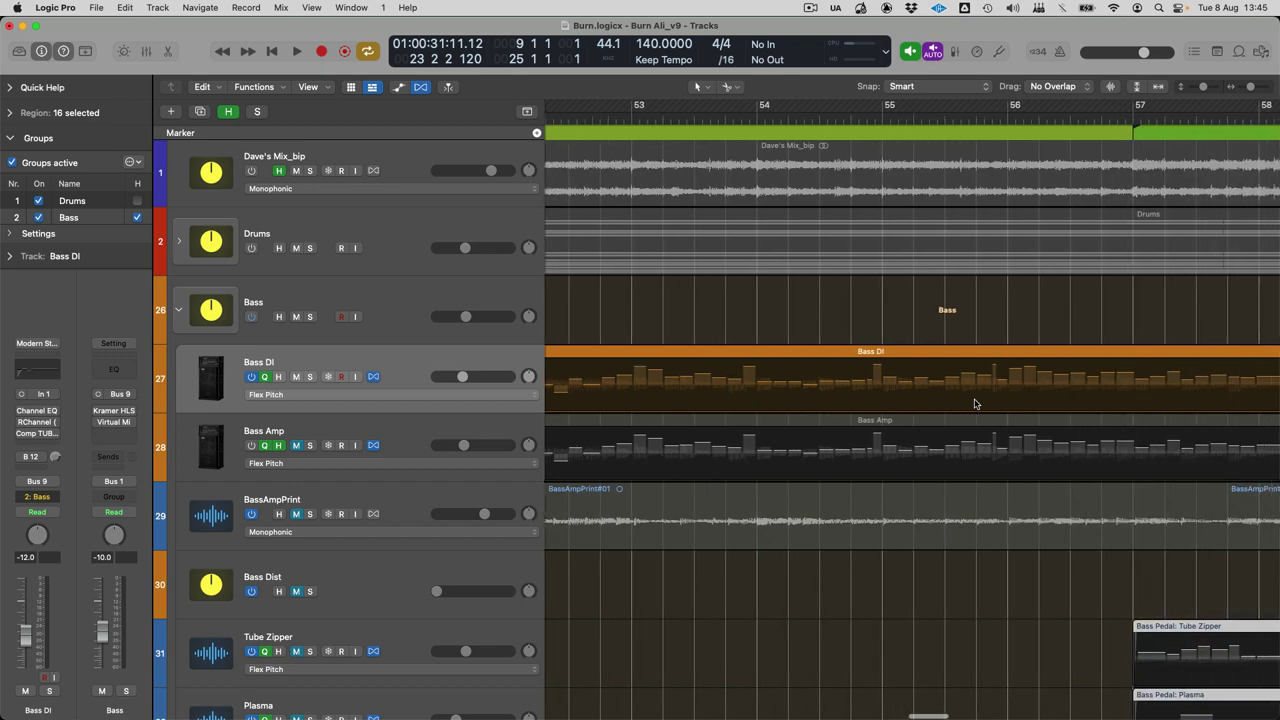
scroll(975, 403, right, 8)
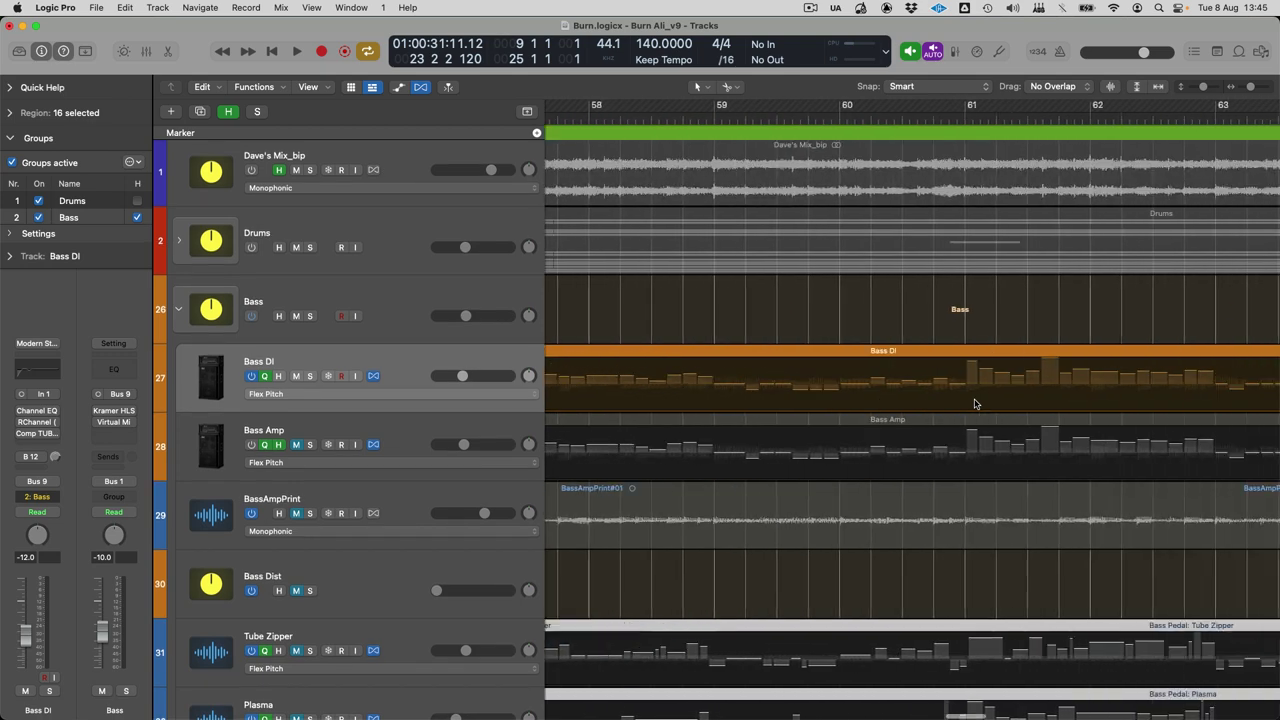
scroll(971, 387, right, 3)
alt+scroll(986, 400, down, 5)
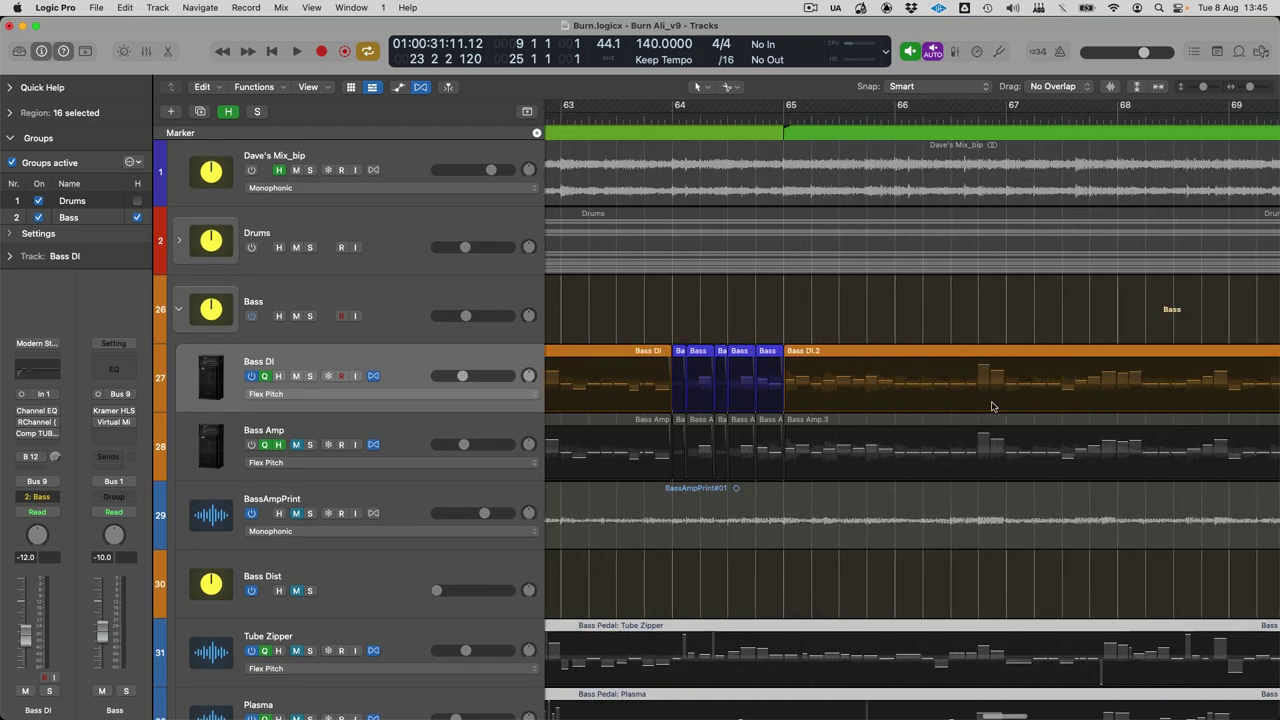
alt+scroll(582, 361, down, 4)
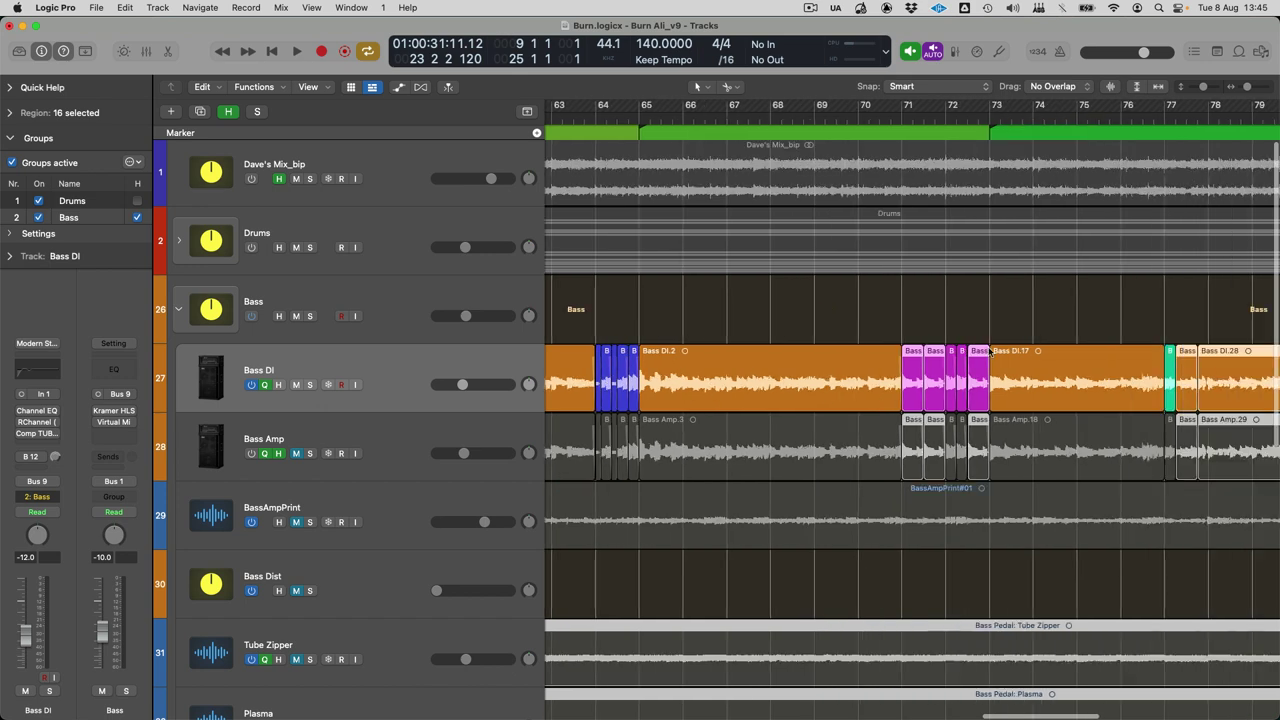
Step: Solo the Bass DI track, play it from bar 9, show the Mixer and stop playback
scroll(989, 351, left, 5)
scroll(989, 351, left, 1)
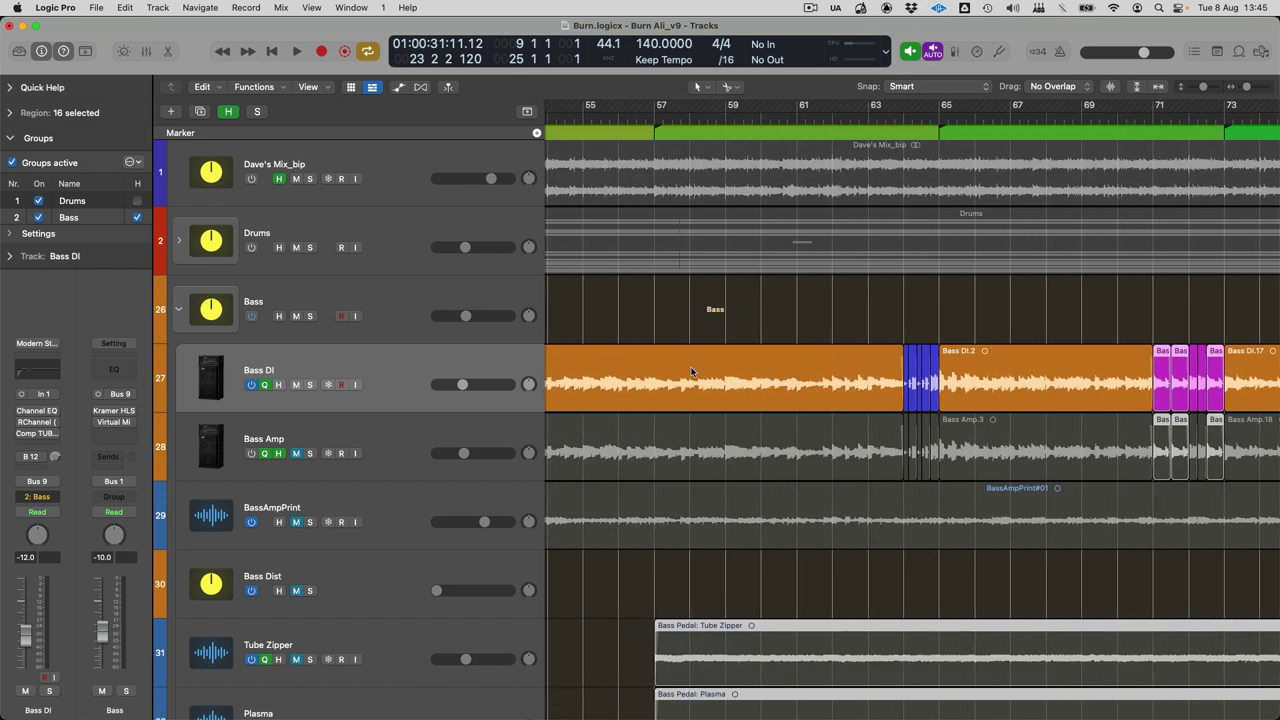
alt+scroll(650, 340, down, 8)
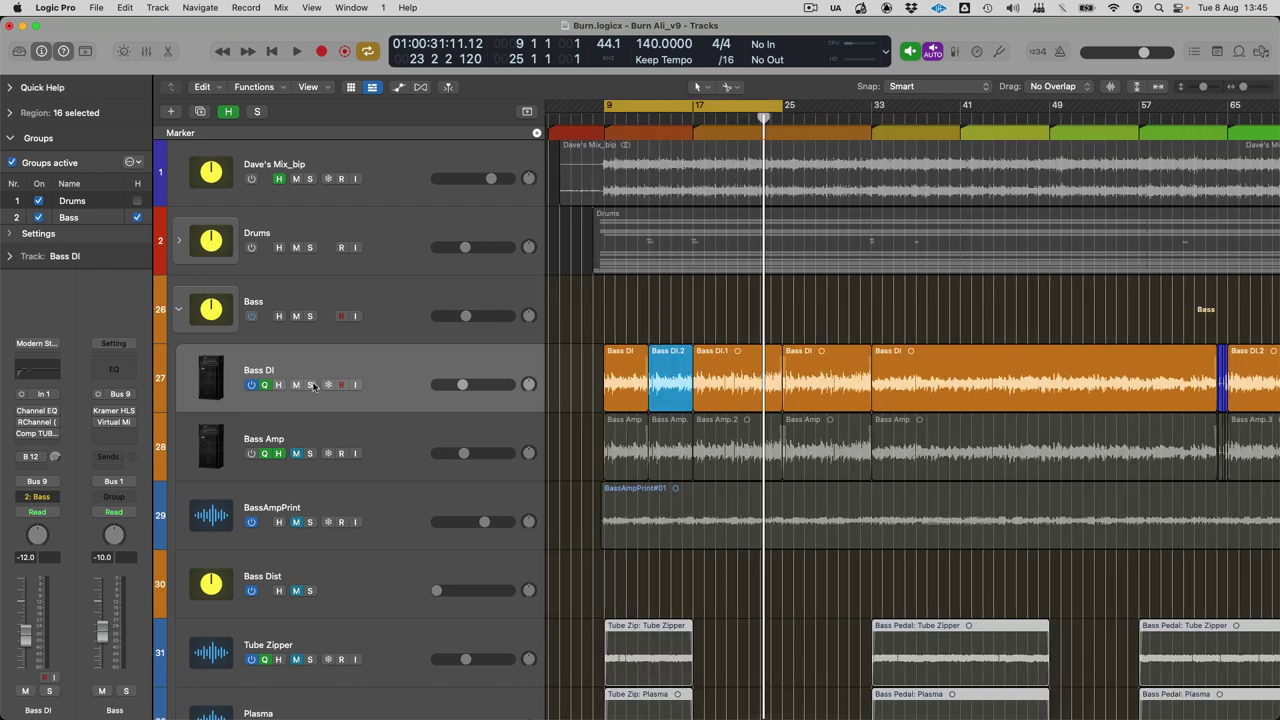
click(311, 385)
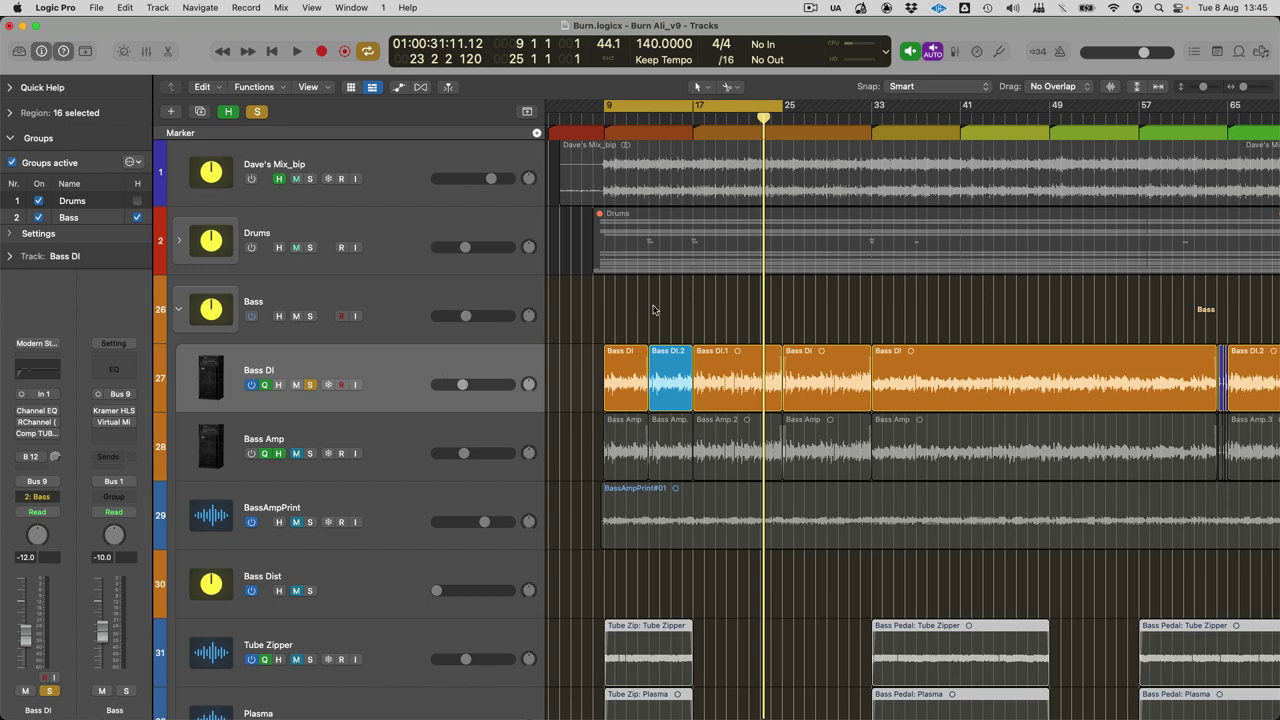
key(space)
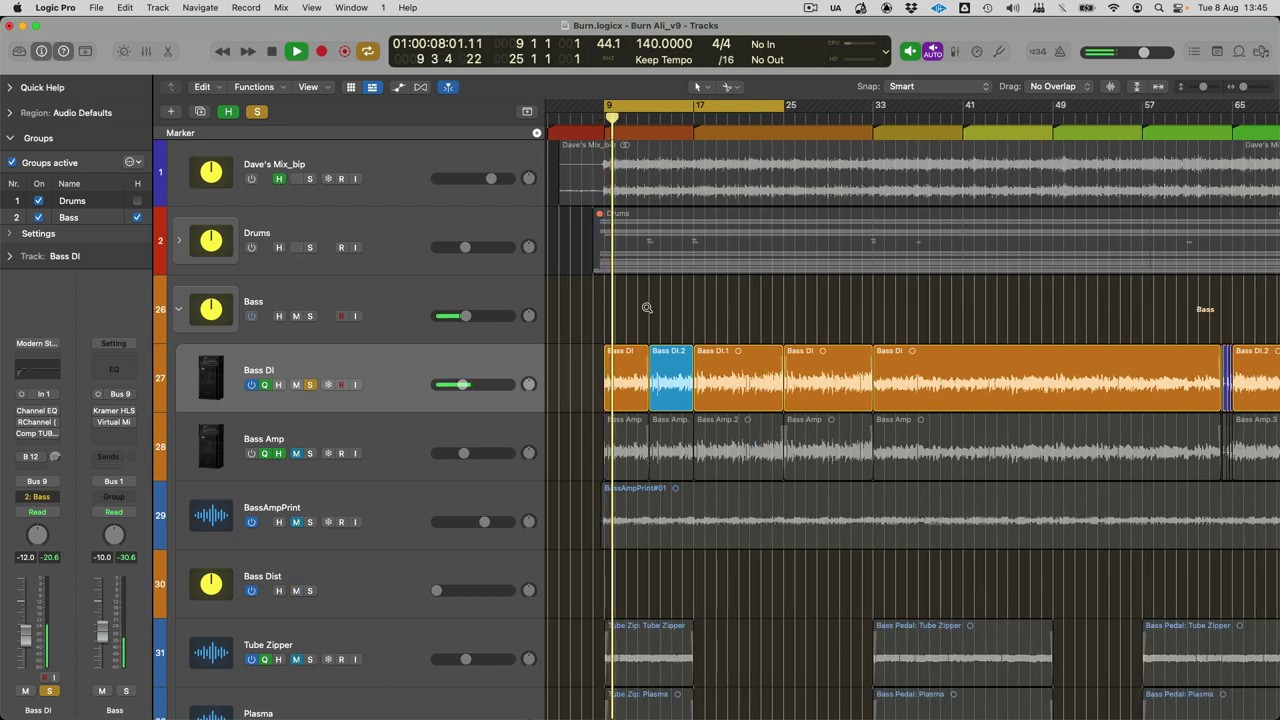
key(x)
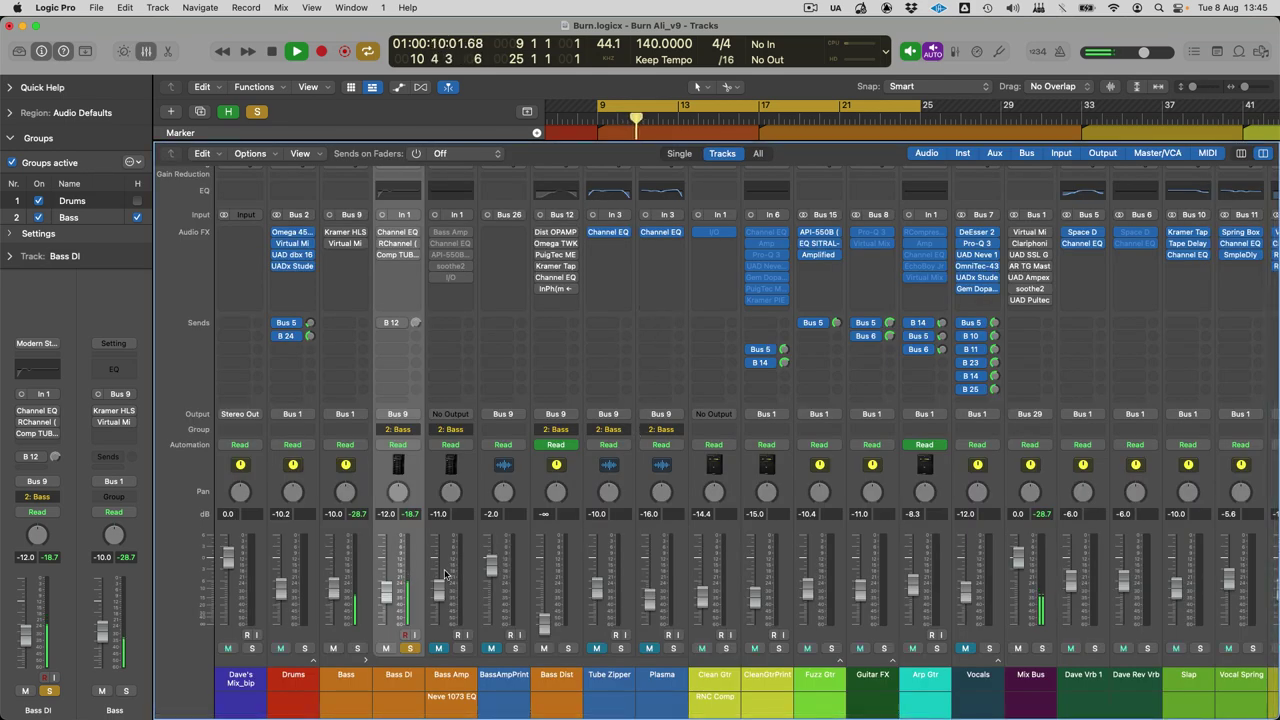
key(space)
Step: Enable and open Channel EQ on Bass DI, turn cycle mode back on and move the EQ window clear of the Bass DI channel strip
click(381, 231)
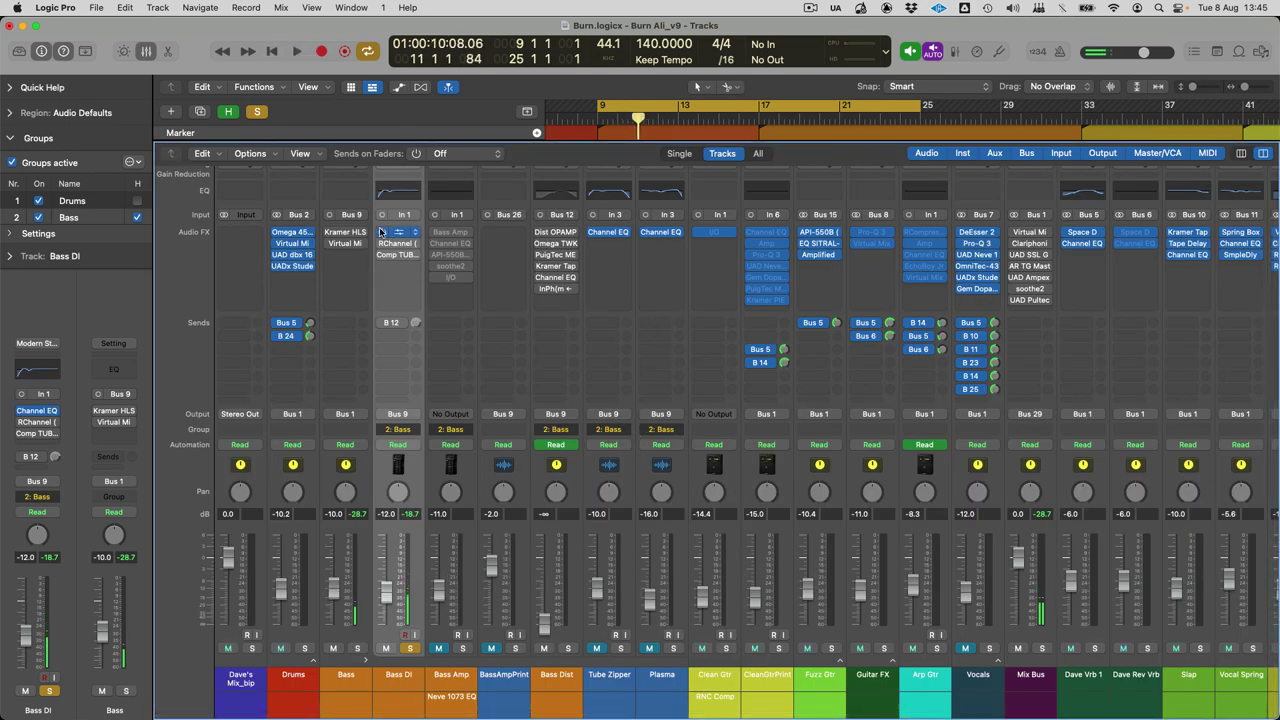
click(396, 232)
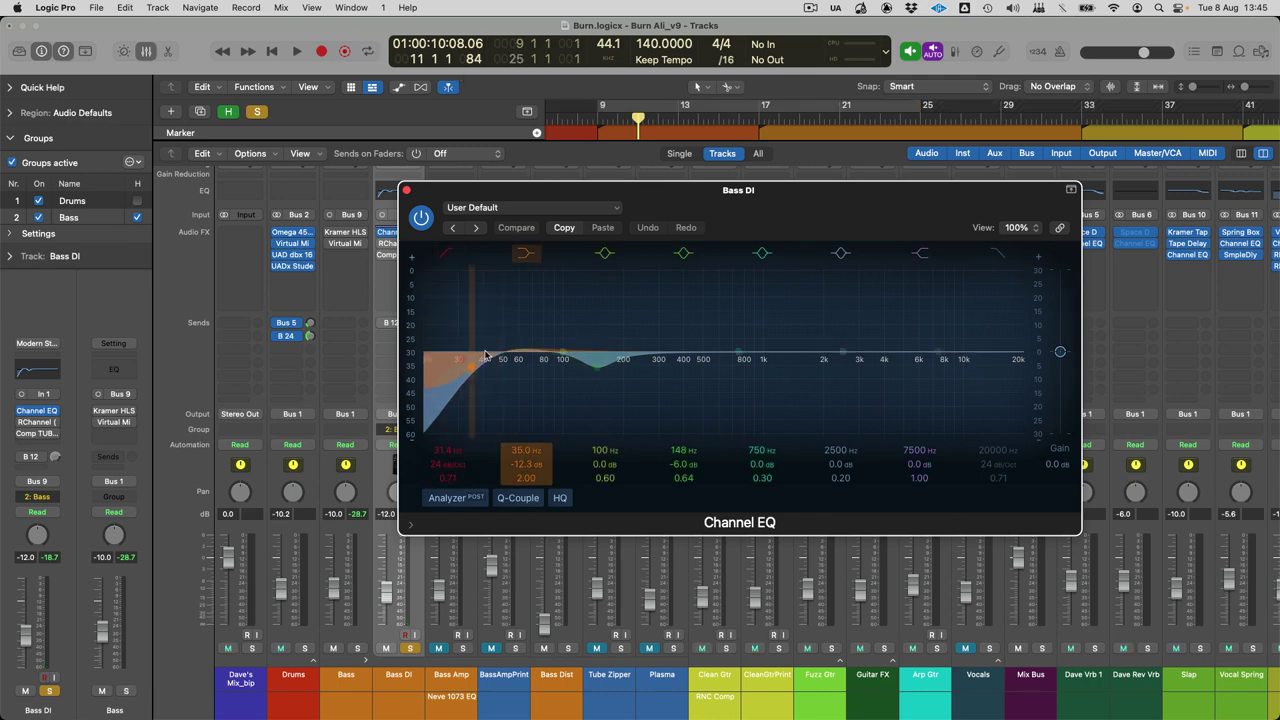
key(c)
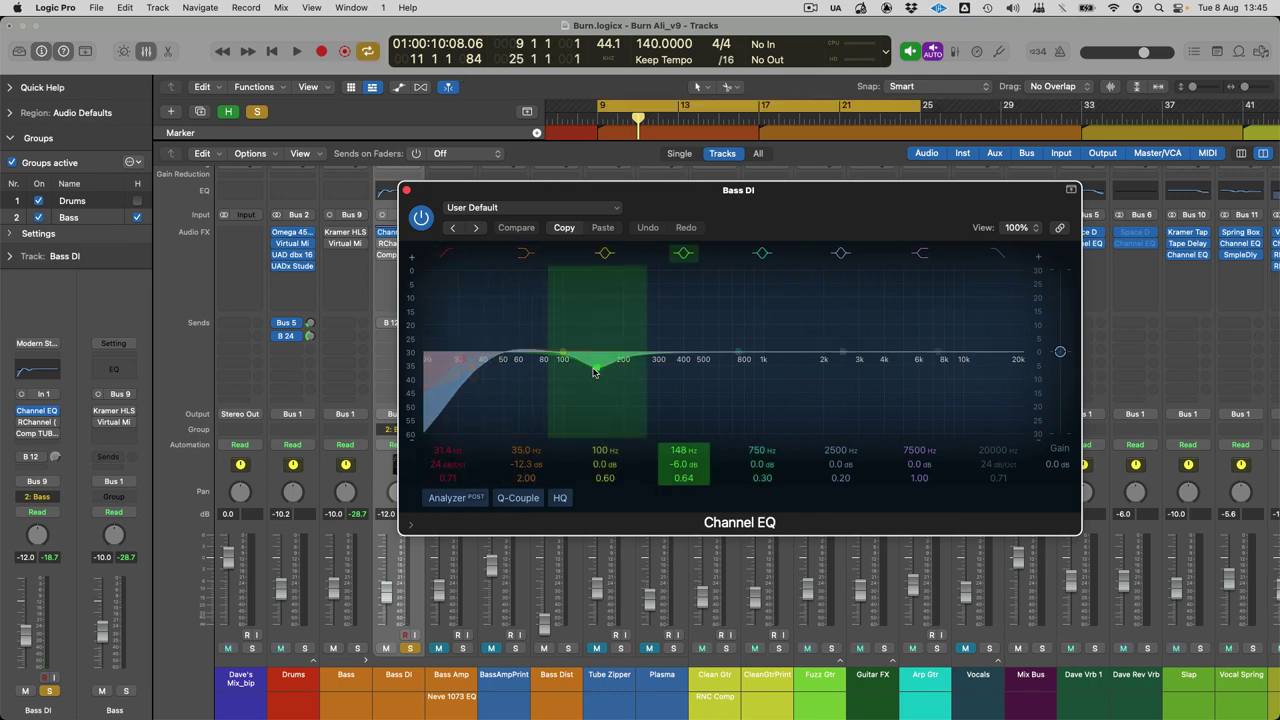
drag(529, 197, 642, 197)
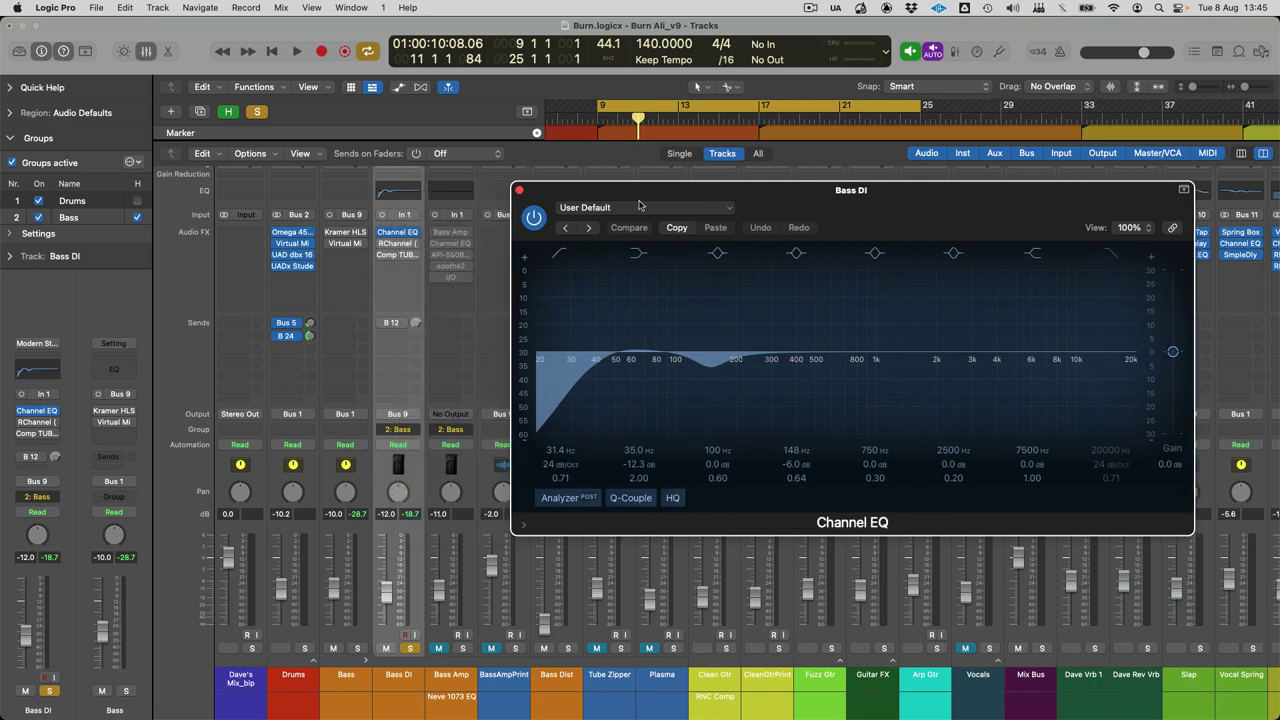
Step: Play the soloed Bass DI and open its RChannel and Comp TUBE-STA inserts, moving their windows clear of the channel strip
key(space)
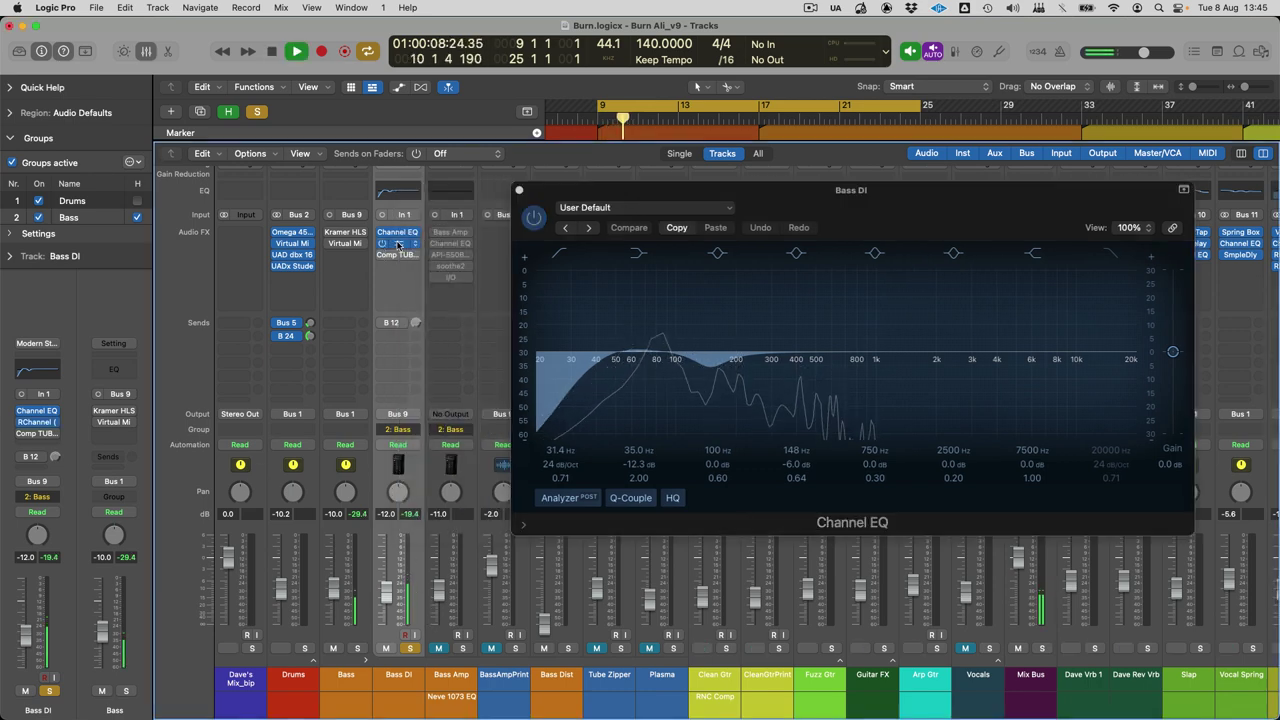
click(390, 243)
drag(569, 193, 884, 193)
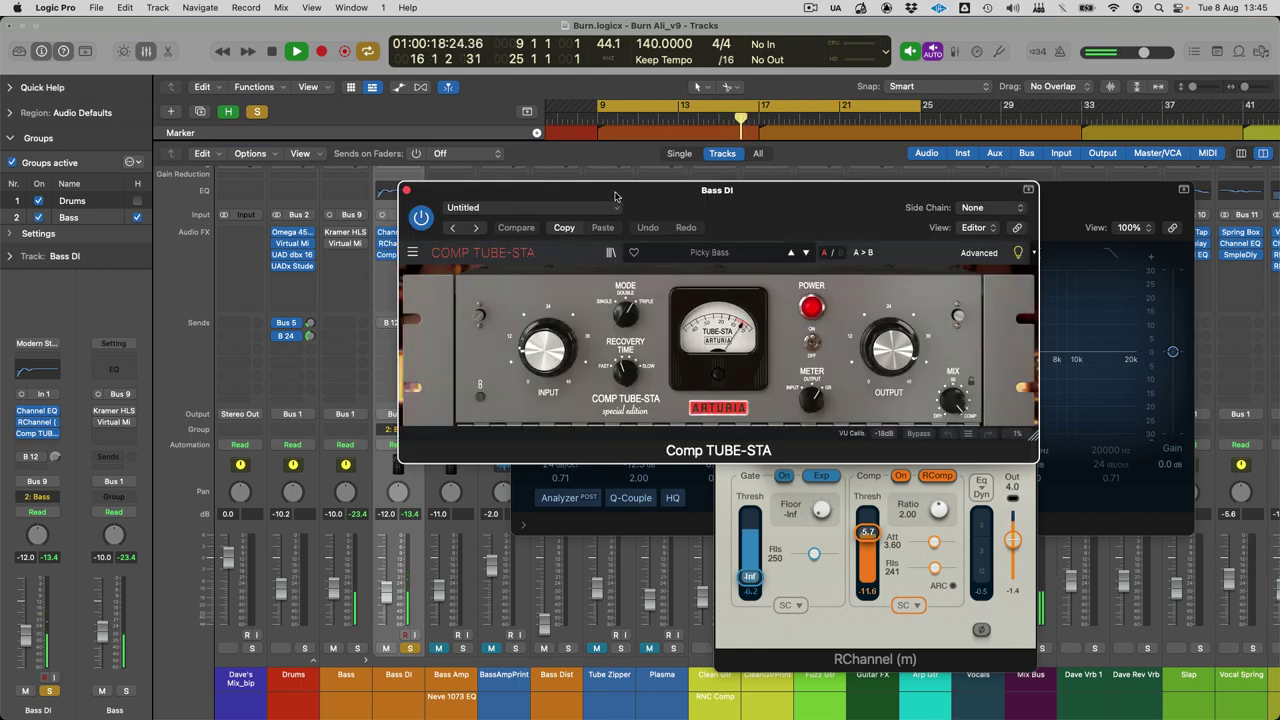
drag(615, 195, 797, 207)
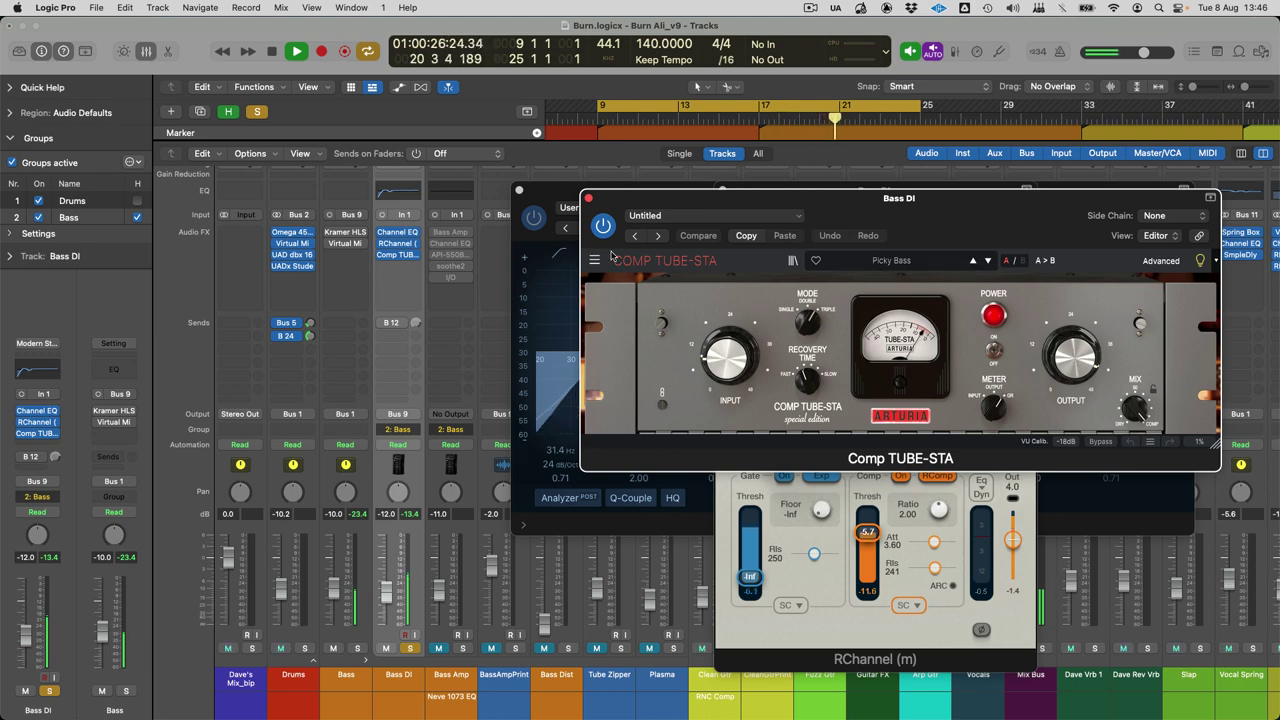
Step: Close the Comp TUBE-STA, RChannel and Channel EQ windows and stop playback
click(588, 198)
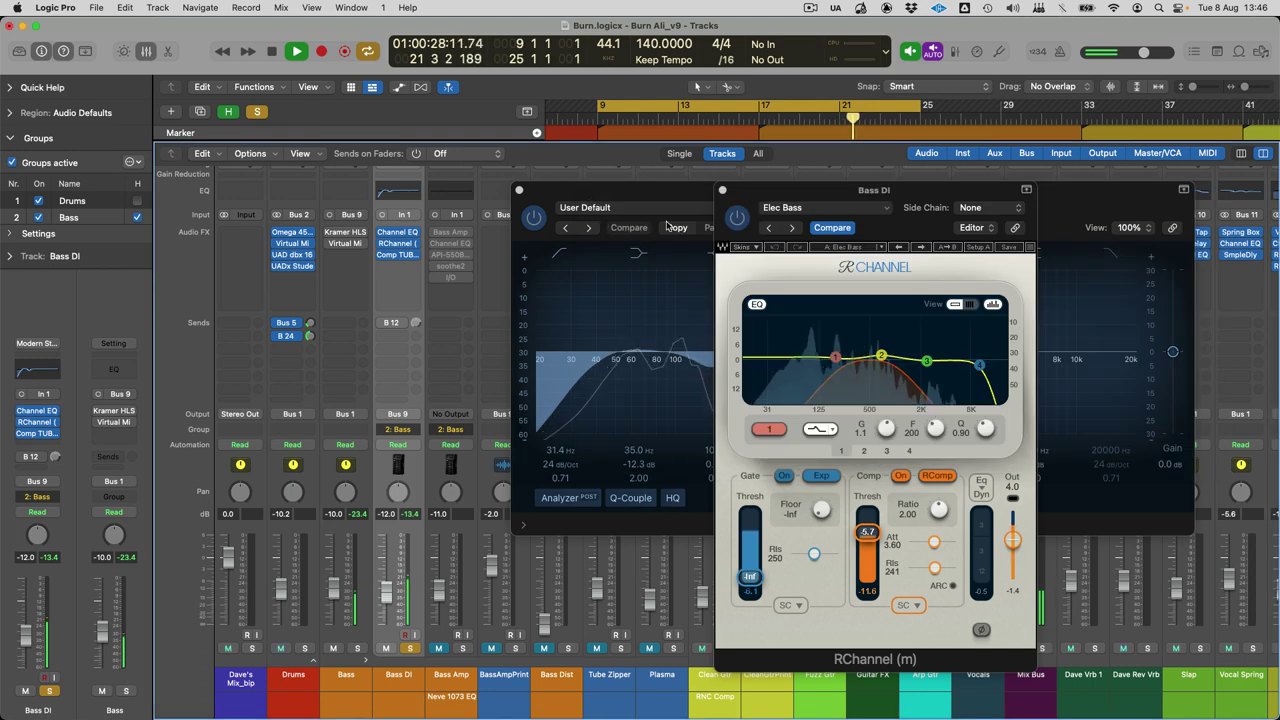
click(723, 192)
click(519, 190)
key(space)
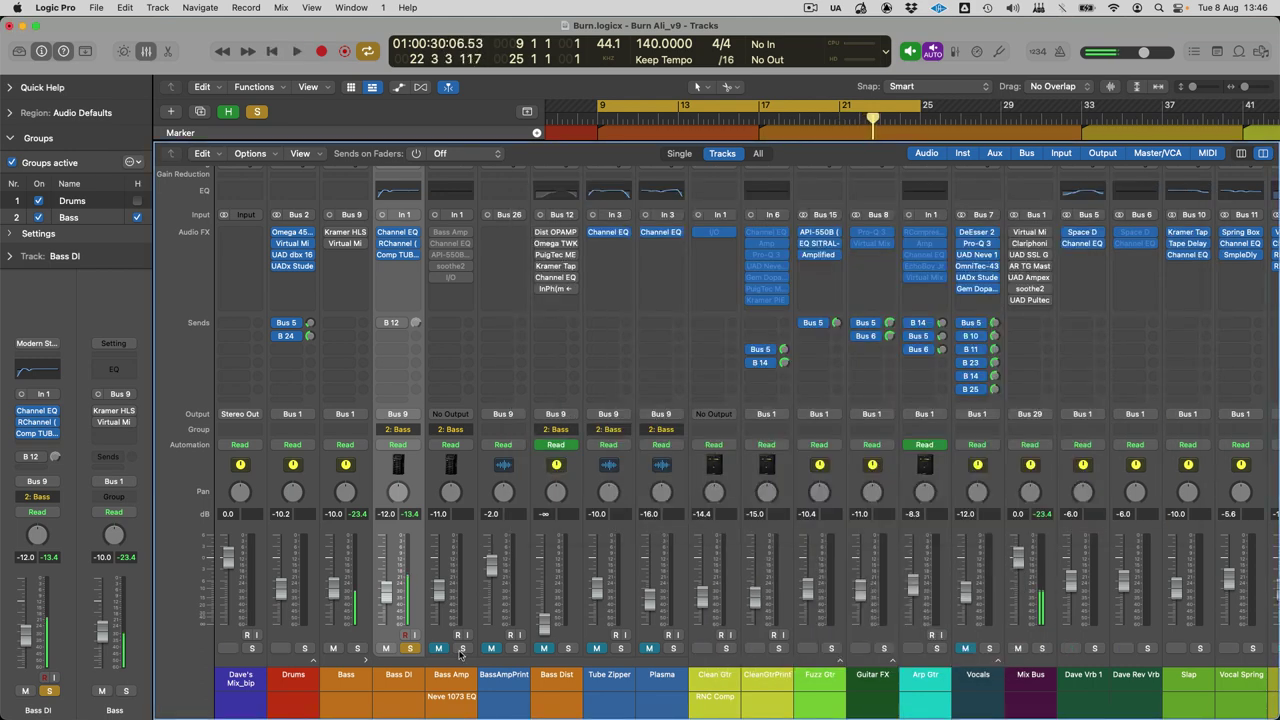
Step: Solo Bass Amp instead of Bass DI, switch the Bass Amp track on and return to the Mixer
click(461, 649)
mouse_move(434, 234)
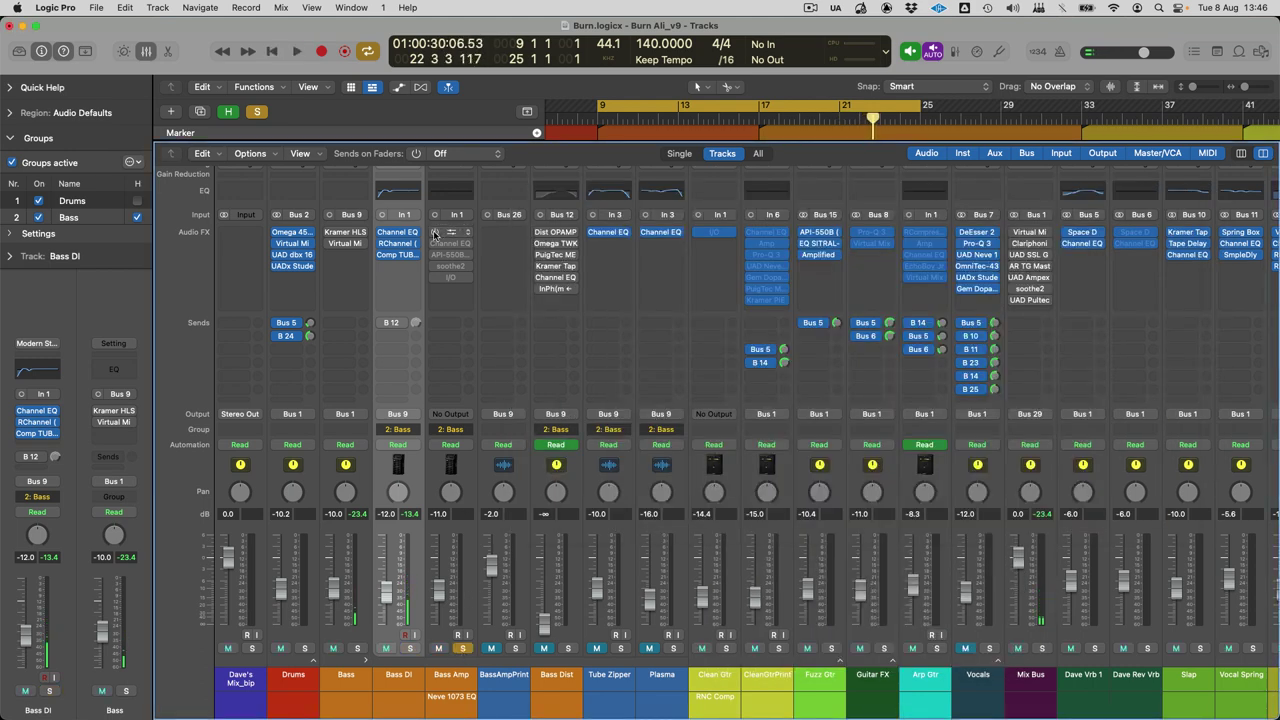
key(x)
key(x)
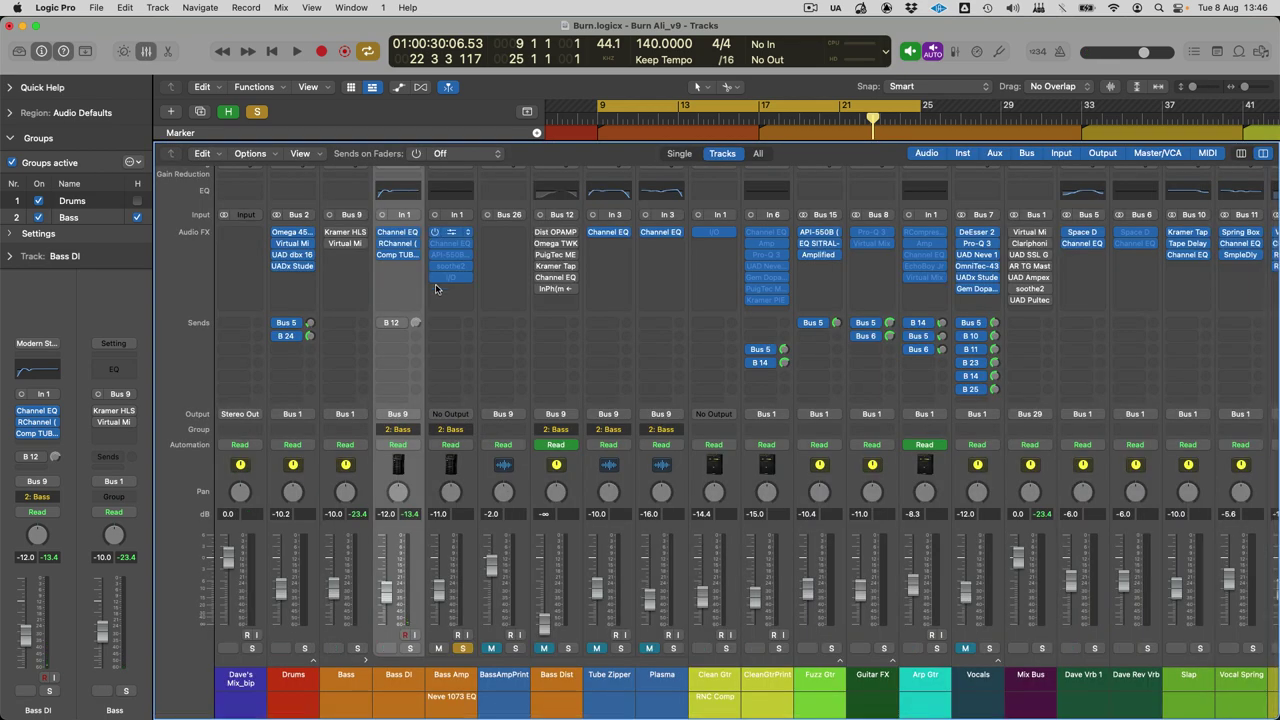
key(x)
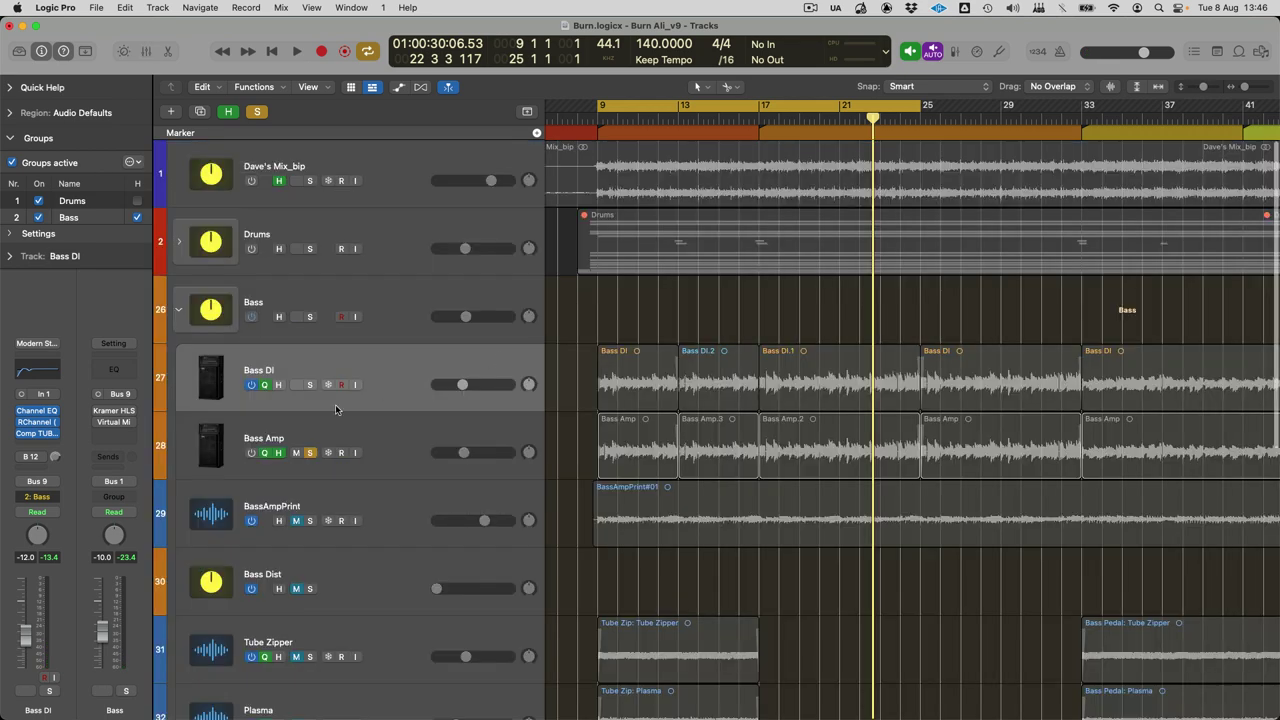
click(256, 455)
key(x)
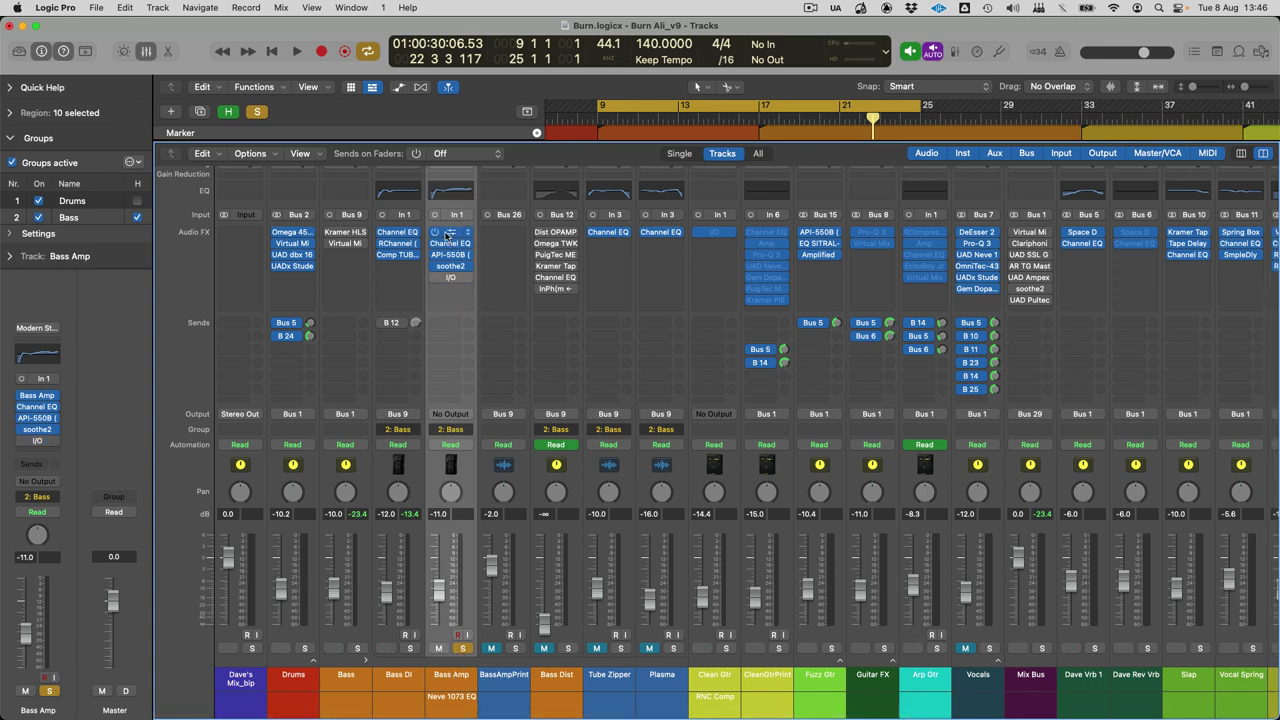
Step: Play the Bass Amp track from bar 9 and view its Bass Amp Designer settings, then close the plug-in window
key(space)
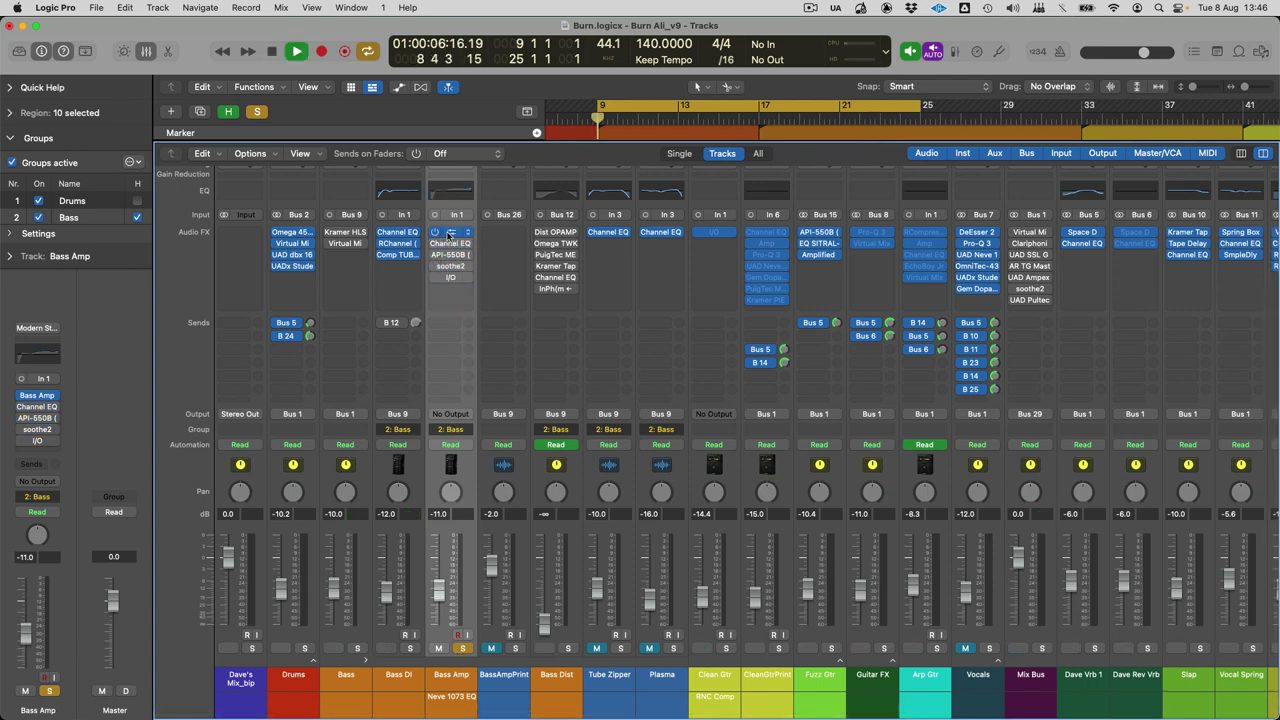
click(447, 233)
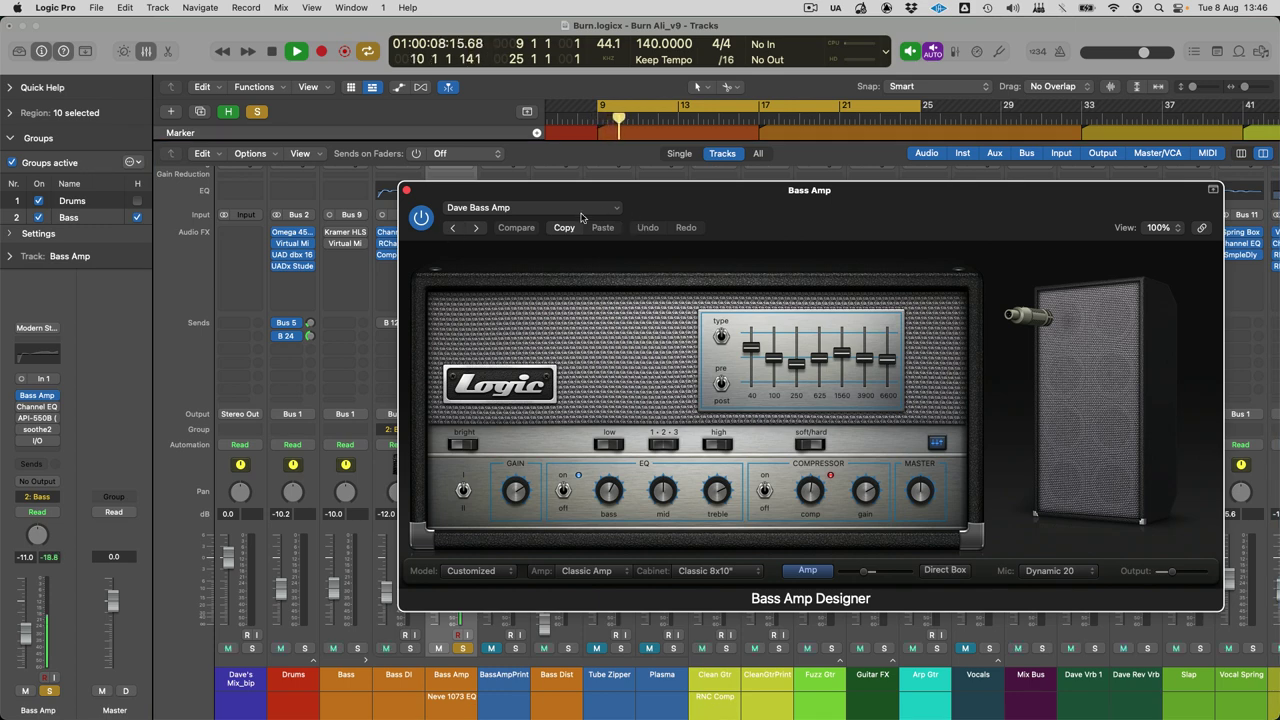
click(408, 191)
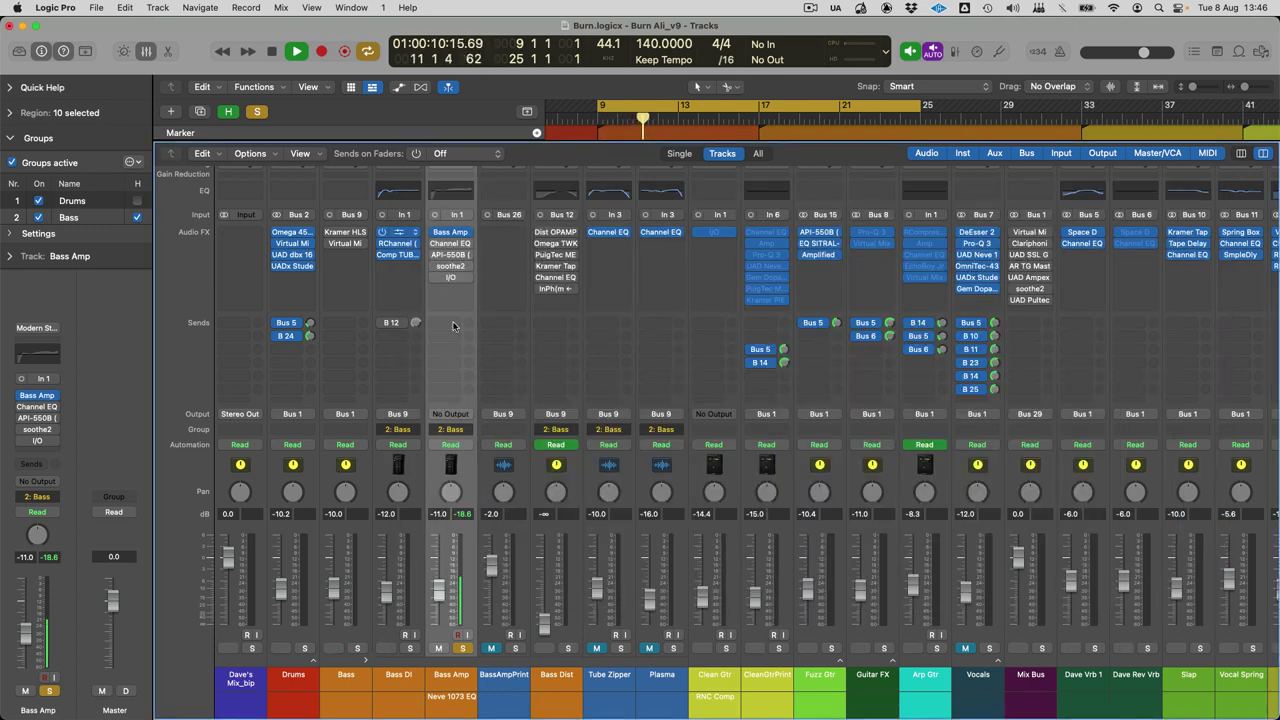
Step: Route the Bass Amp channel's output to Stereo Output
click(451, 413)
mouse_move(467, 435)
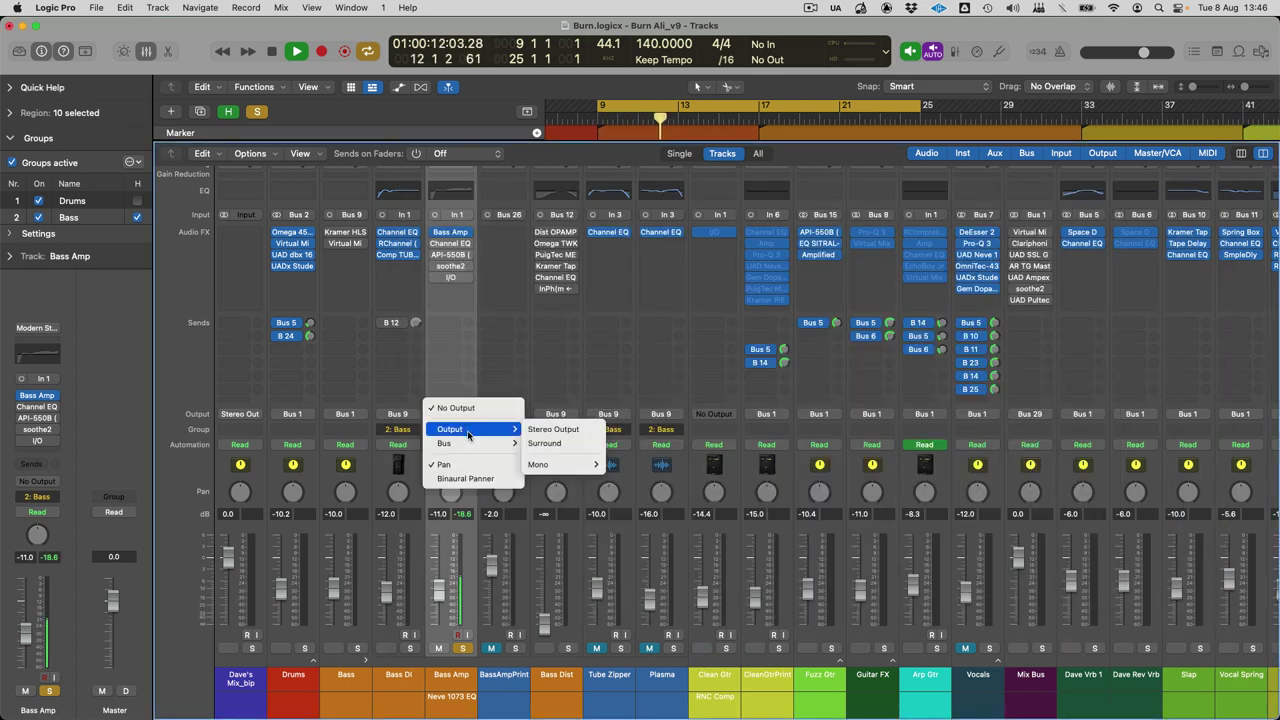
click(553, 429)
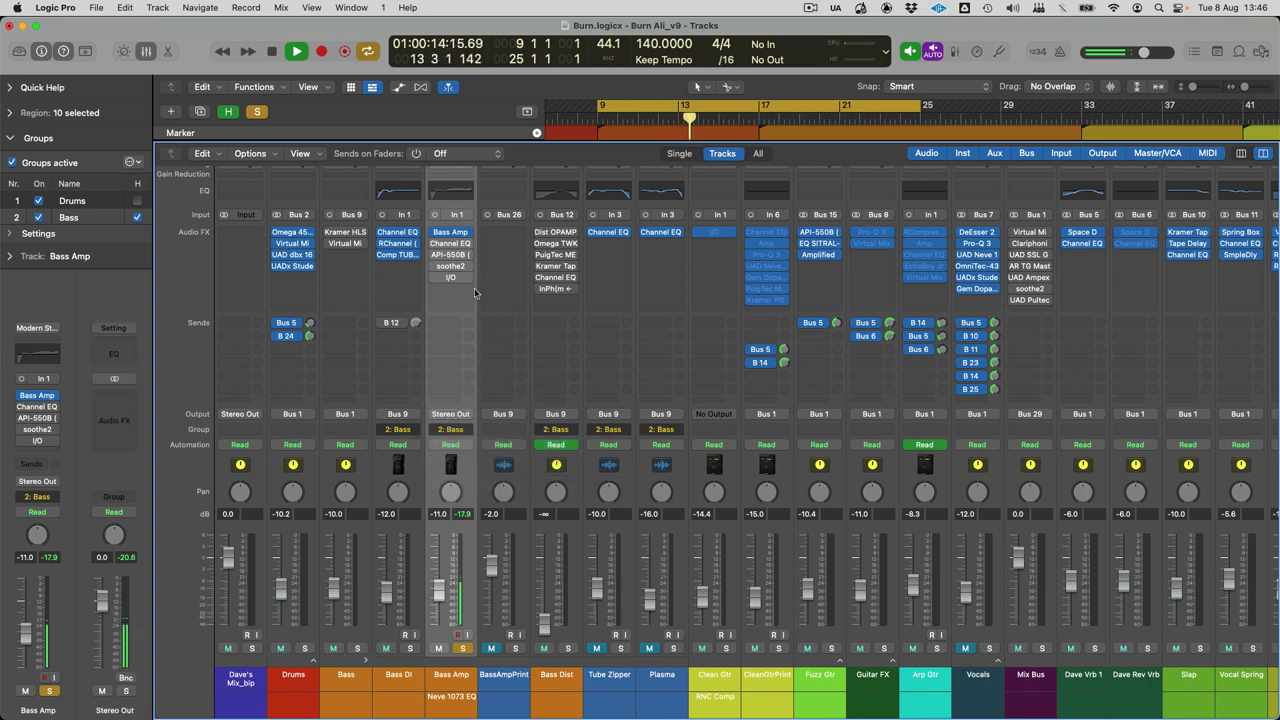
Step: Enable and inspect the Channel EQ and API-550B inserts on Bass Amp, closing each plug-in window
mouse_move(434, 244)
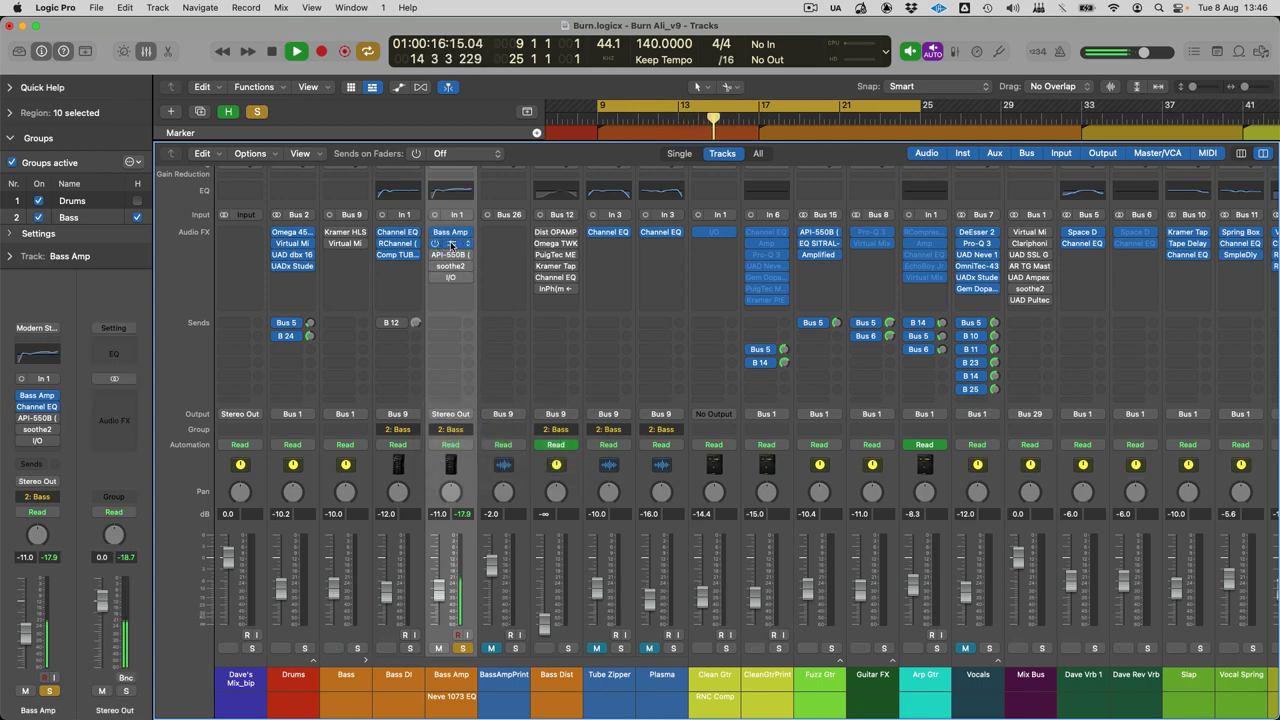
click(450, 243)
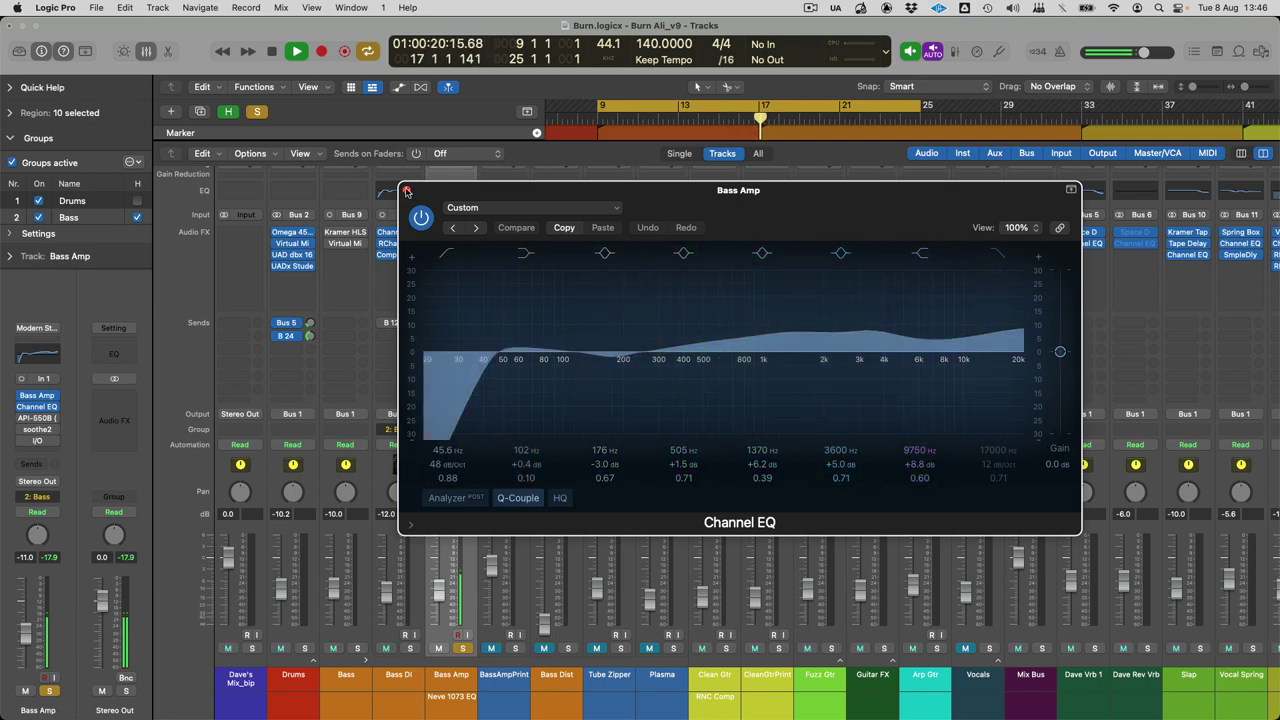
key(super+w)
click(456, 258)
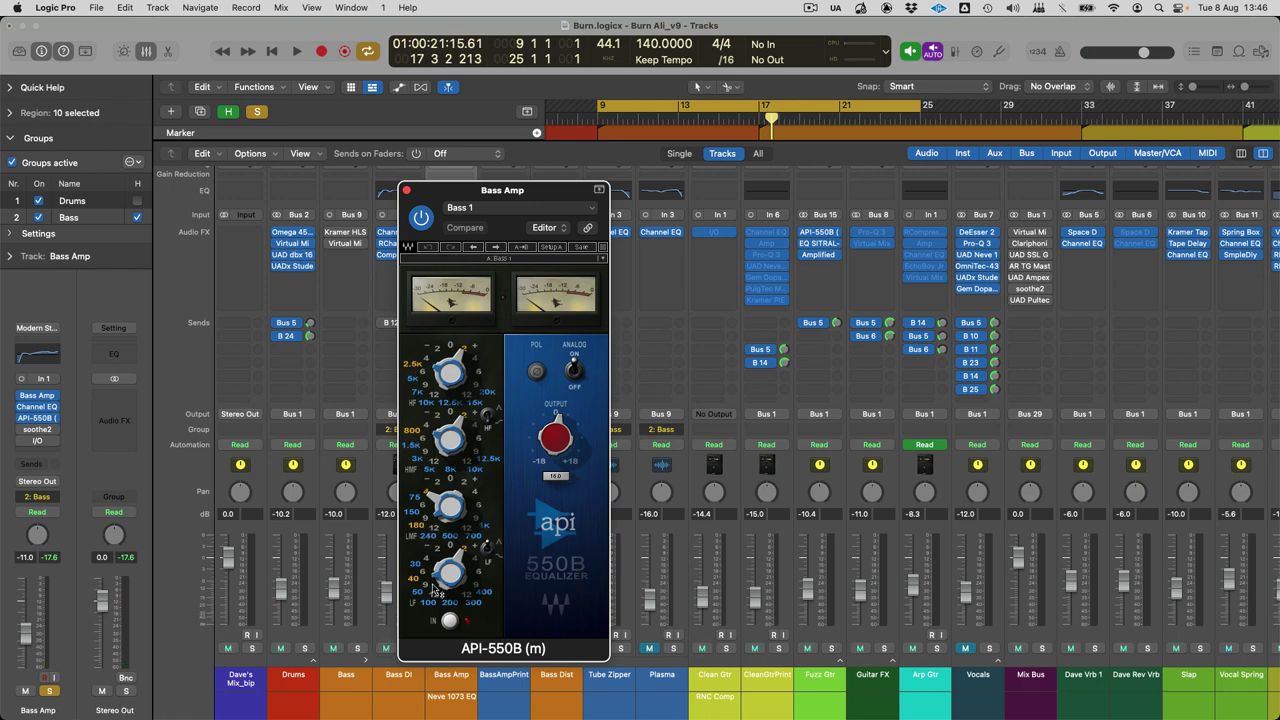
key(super+w)
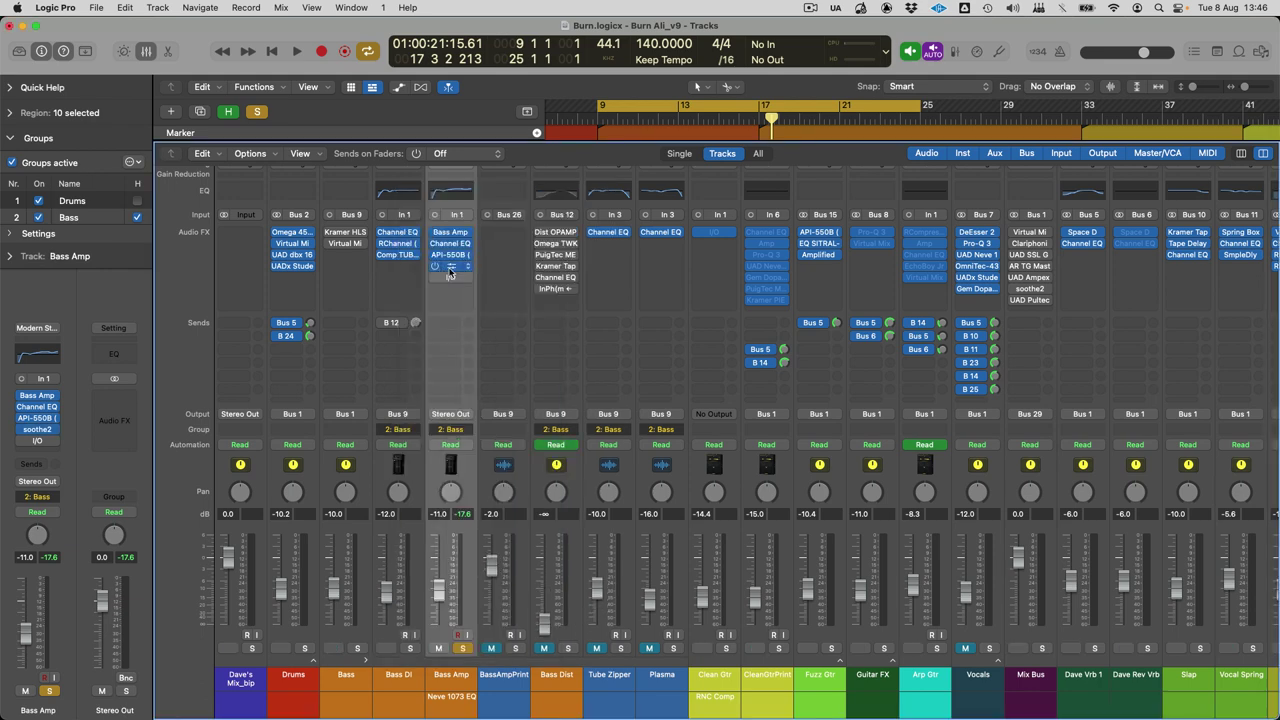
Step: Open soothe2 on Bass Amp, audition its delta signal from bar 9, turn delta off and close the plug-in
click(450, 268)
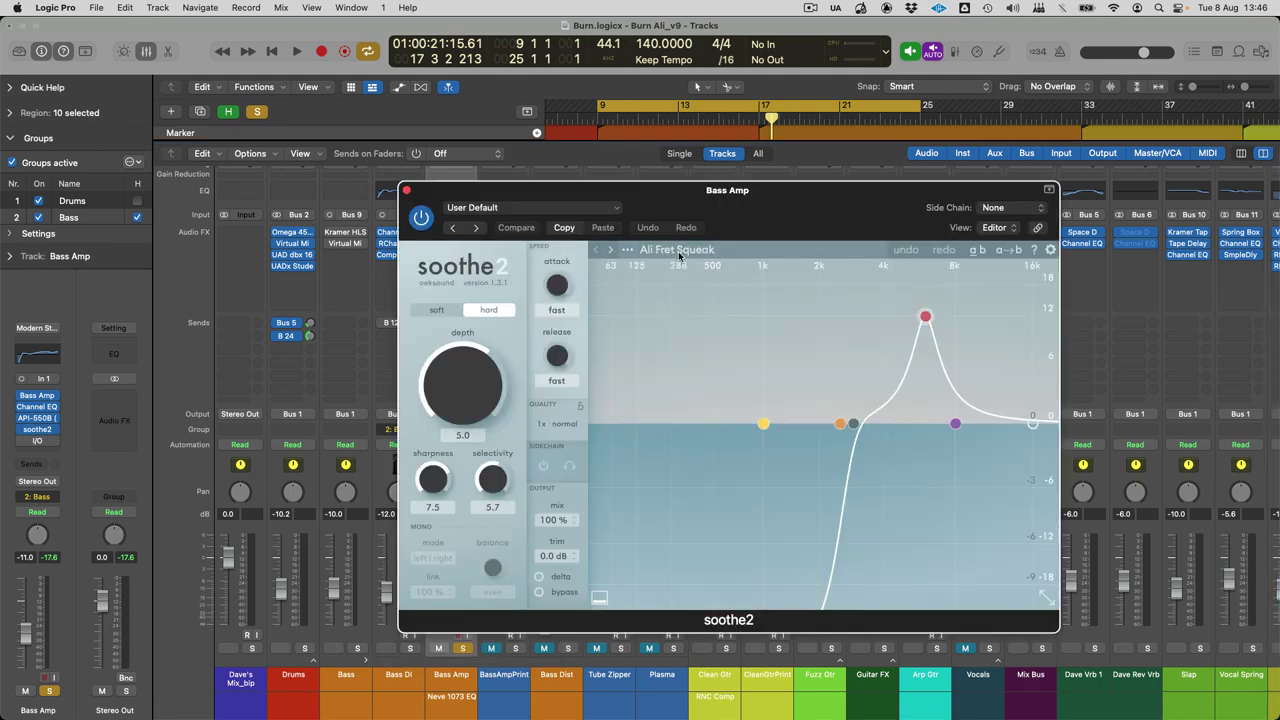
click(540, 577)
key(space)
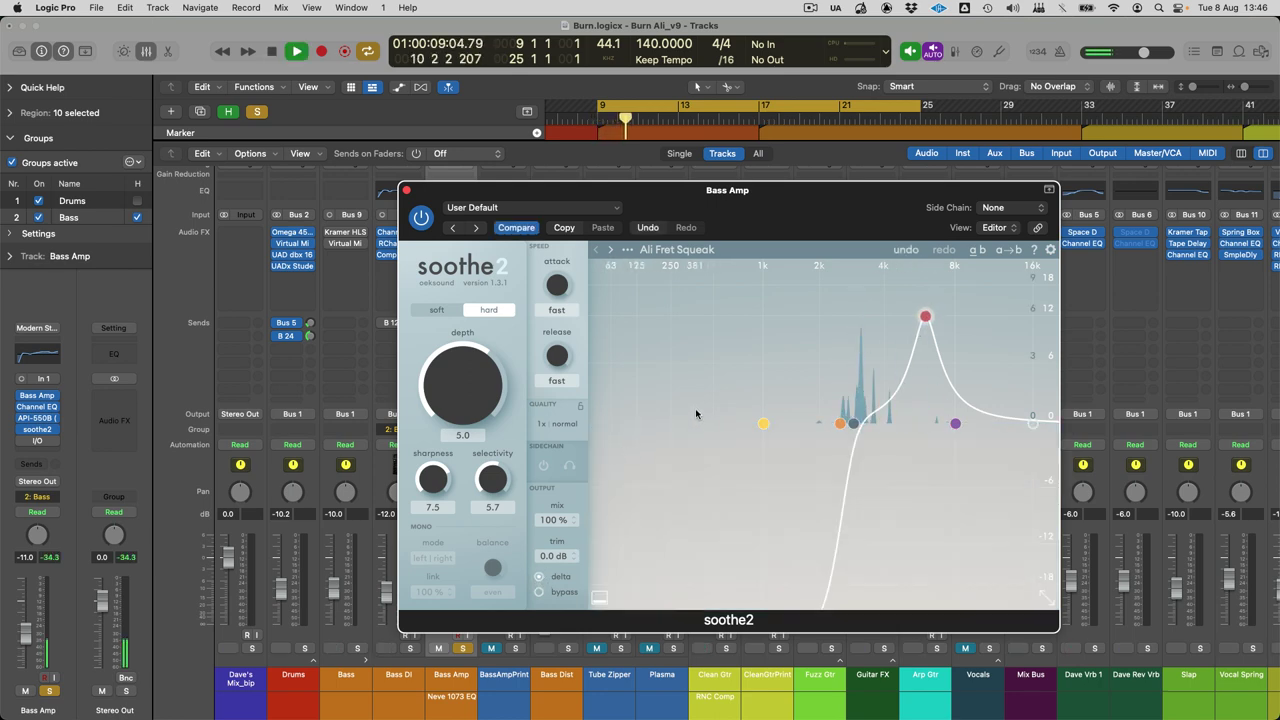
key(space)
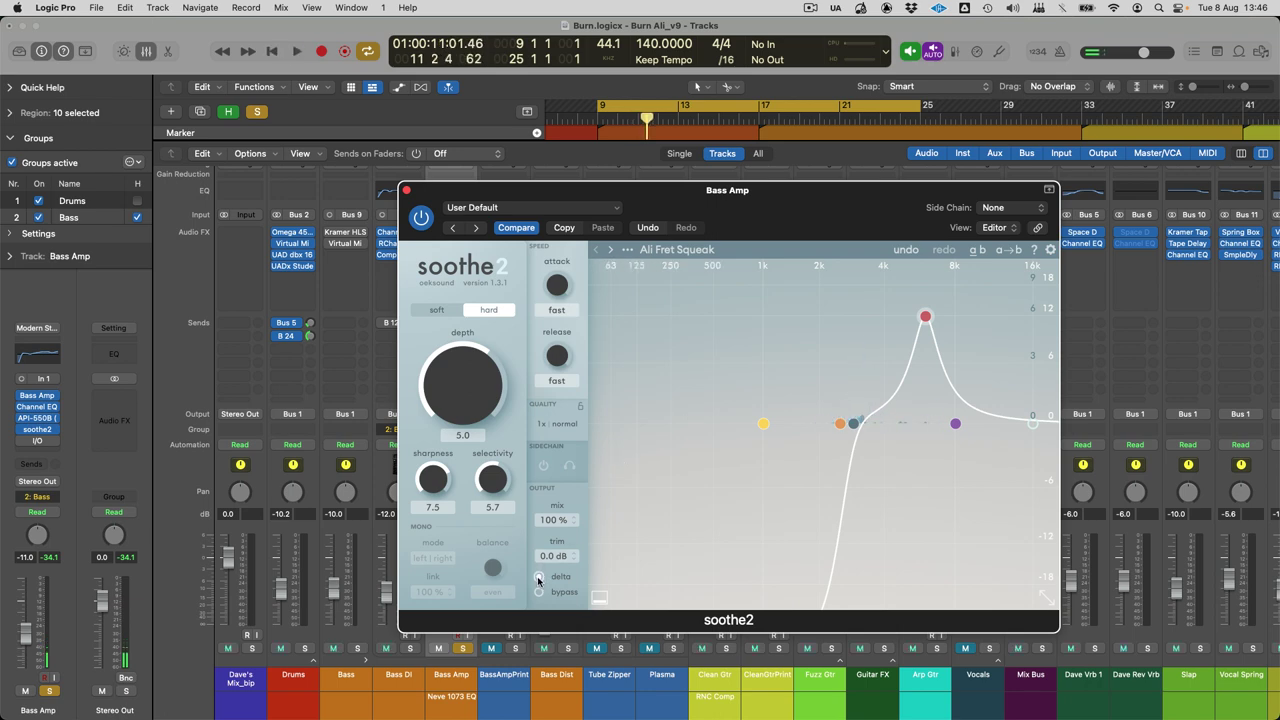
click(539, 578)
click(406, 190)
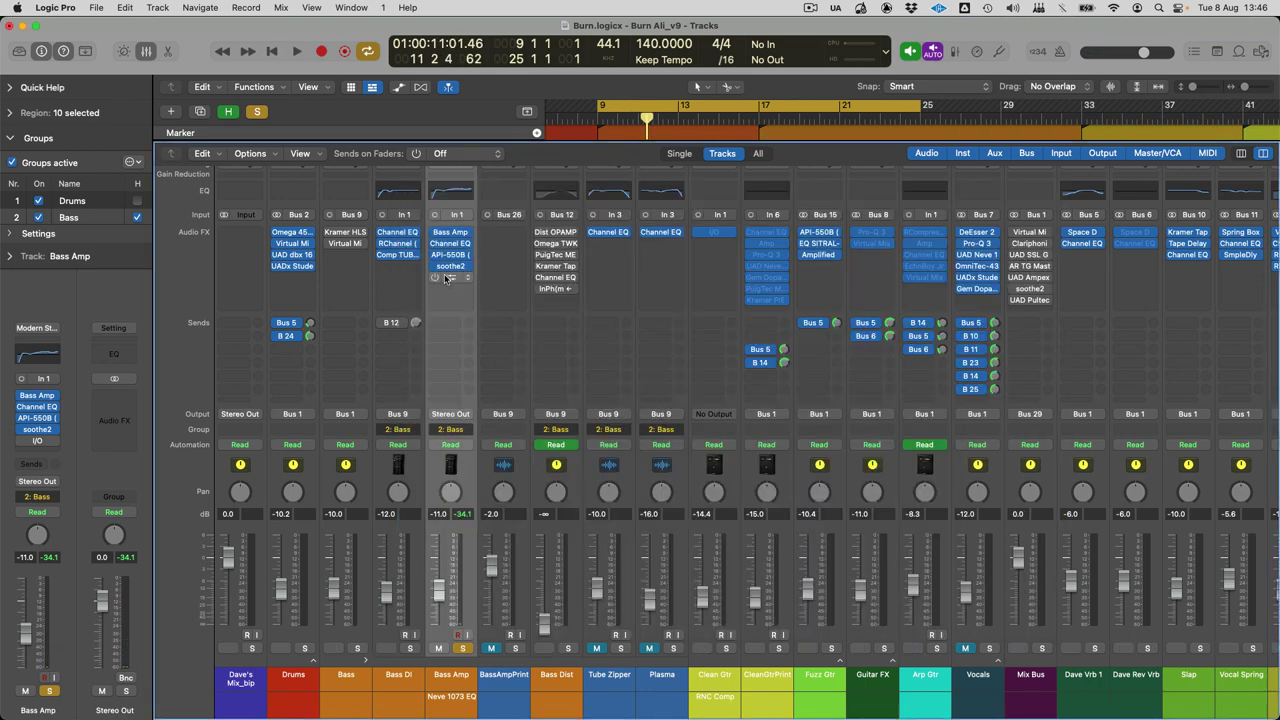
Step: Enable and view the I/O insert on Bass Amp, then close its window and bypass it again
click(434, 284)
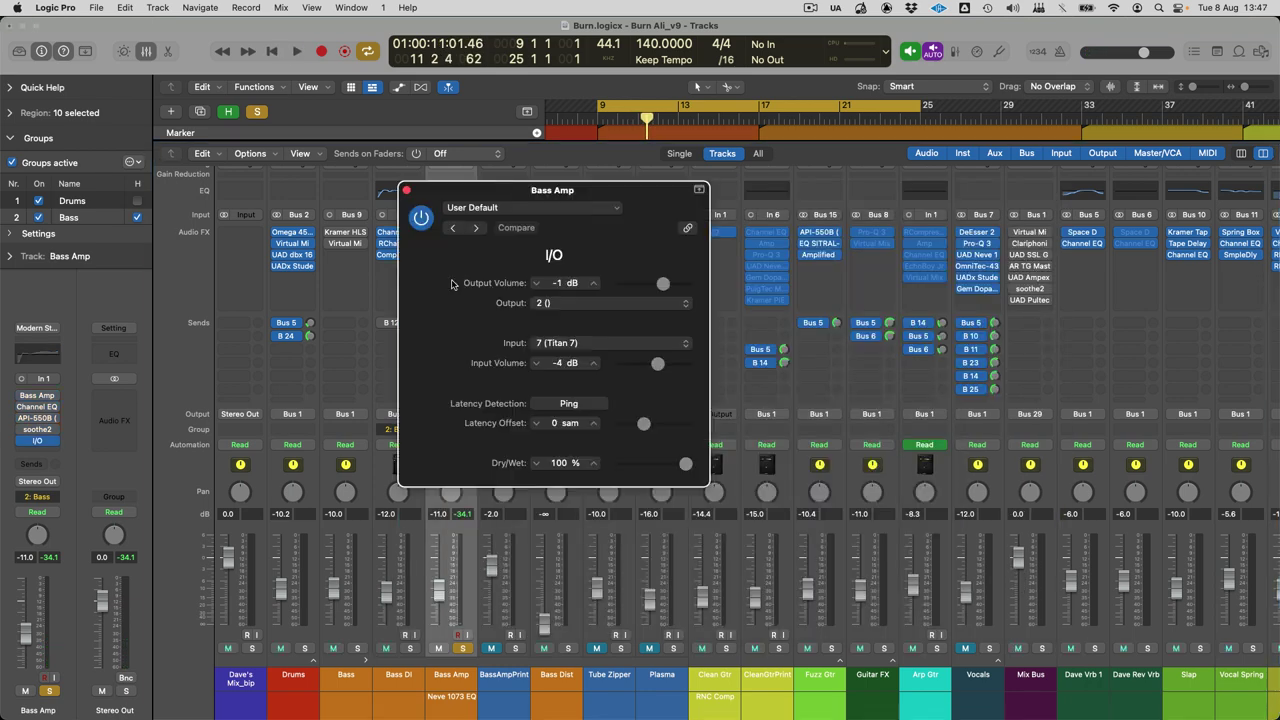
click(408, 191)
click(436, 277)
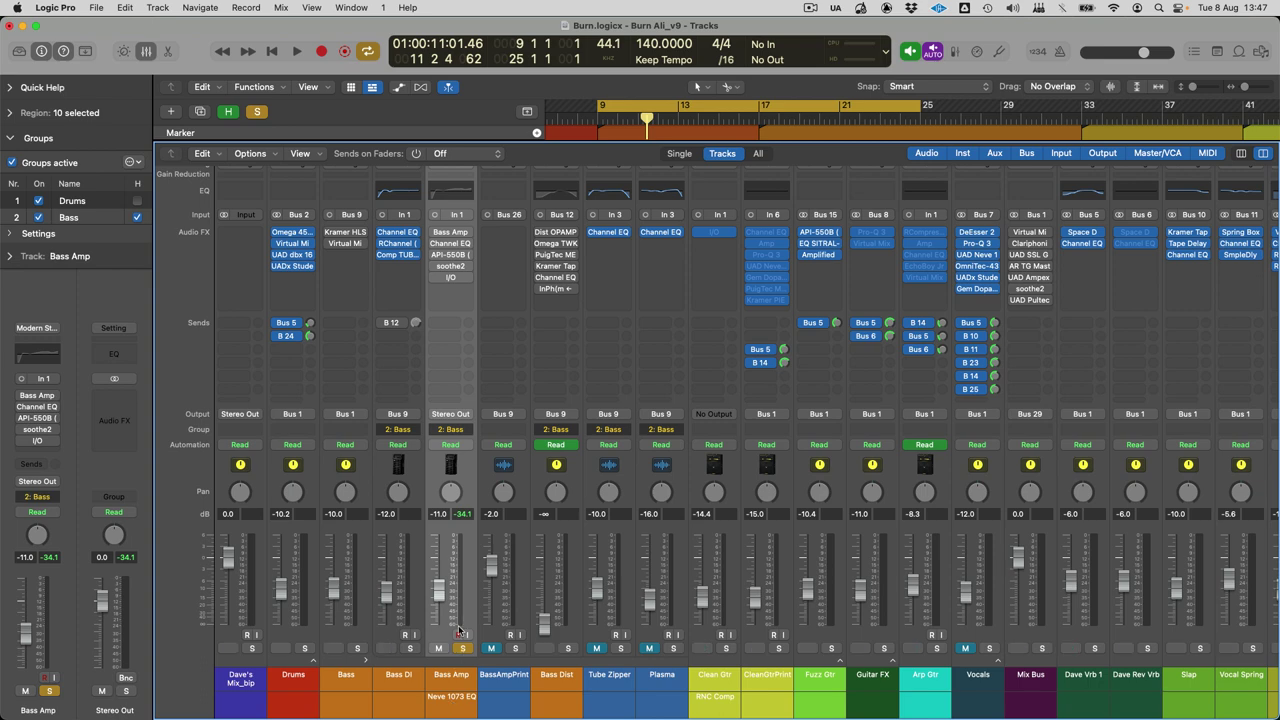
Step: Unsolo and mute Bass Amp, and set its output back to No Output
key(ctrl+s)
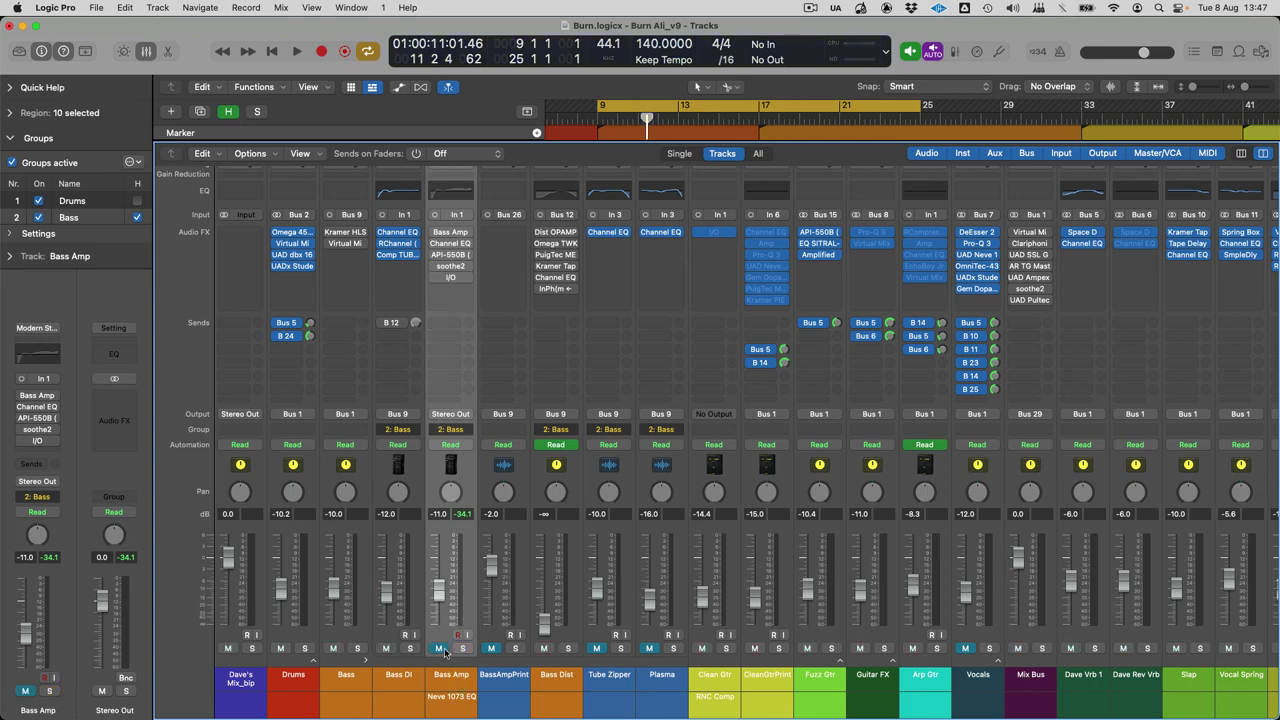
key(x)
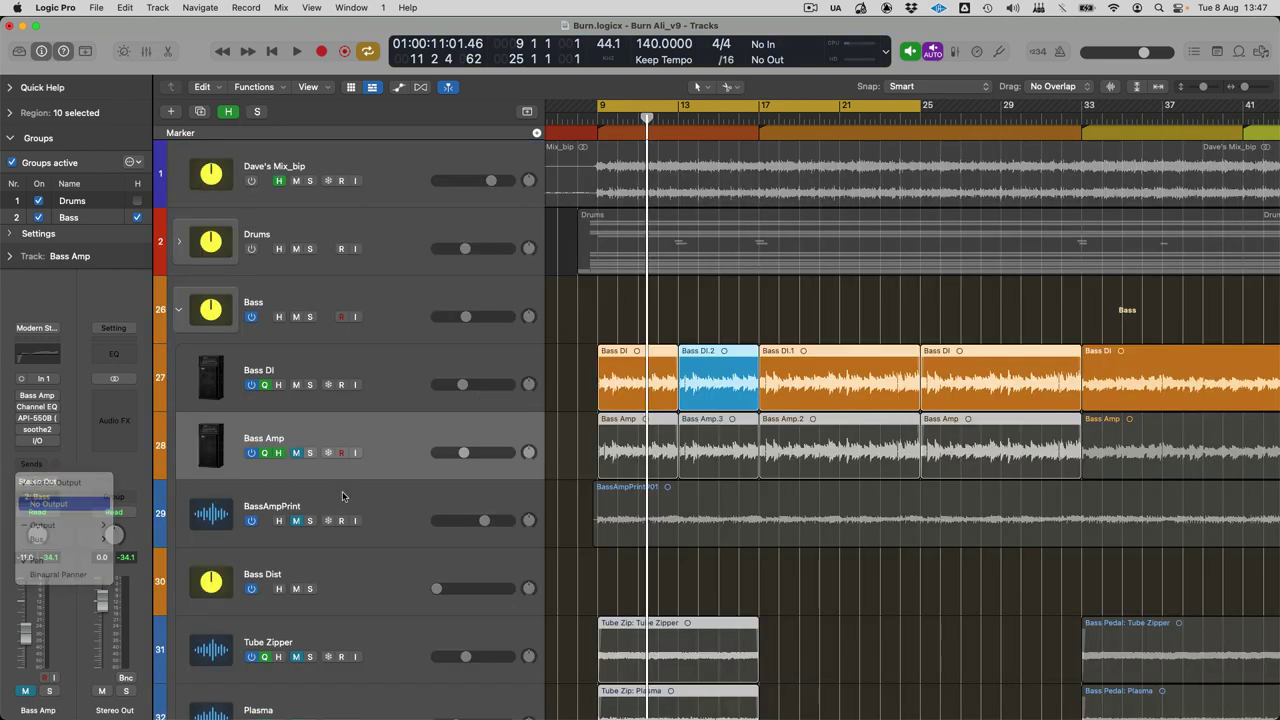
Step: Solo BassAmpPrint and play it from bar 9, add Bass DI to the solo in the Mixer and stop playback
click(352, 492)
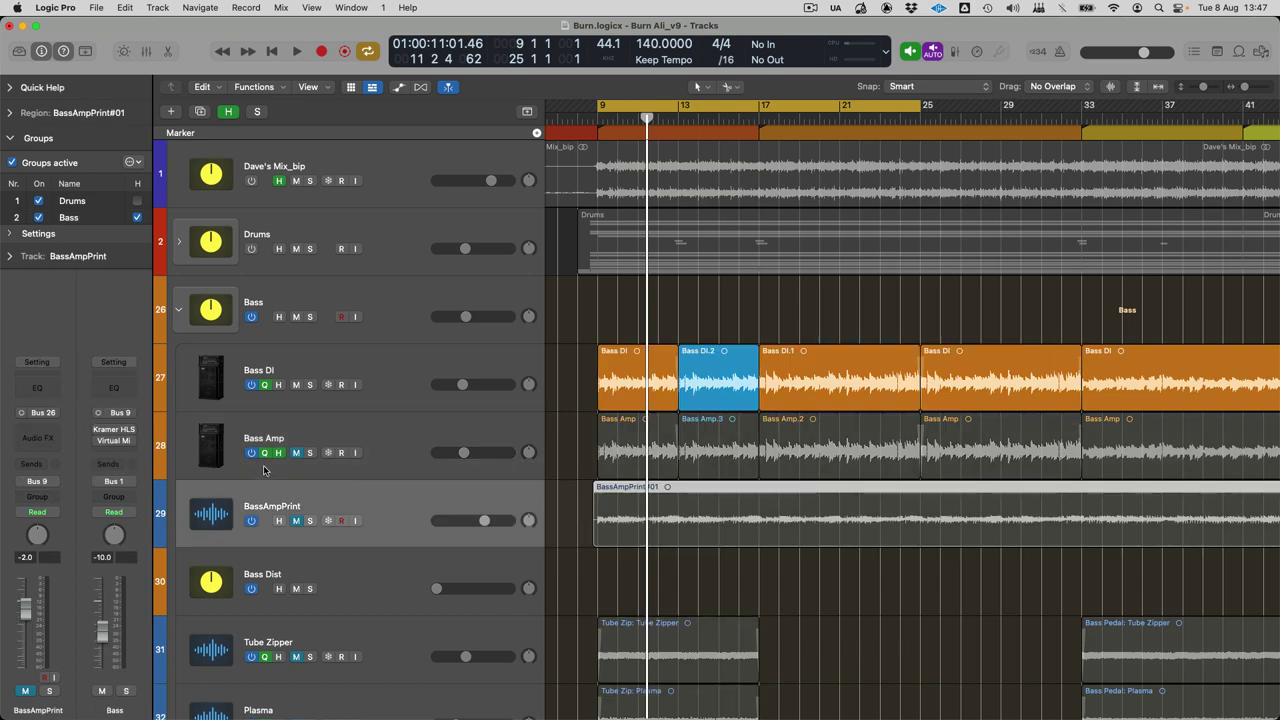
click(309, 521)
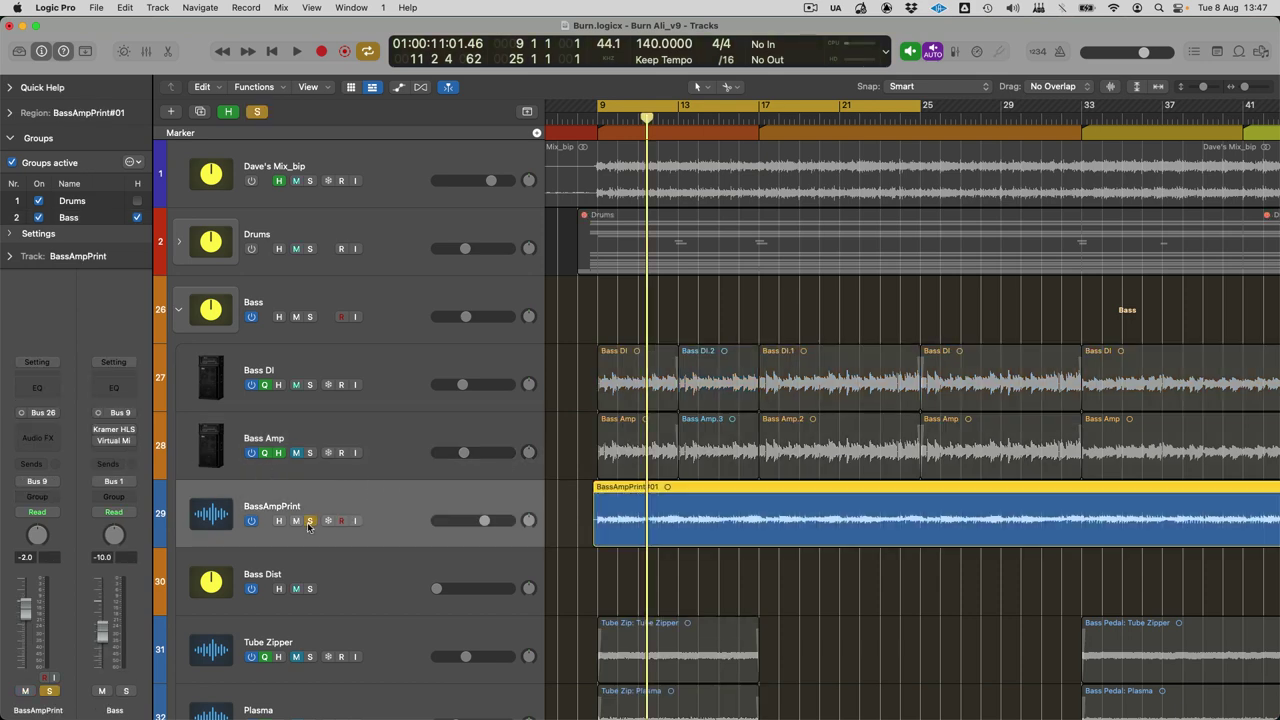
key(space)
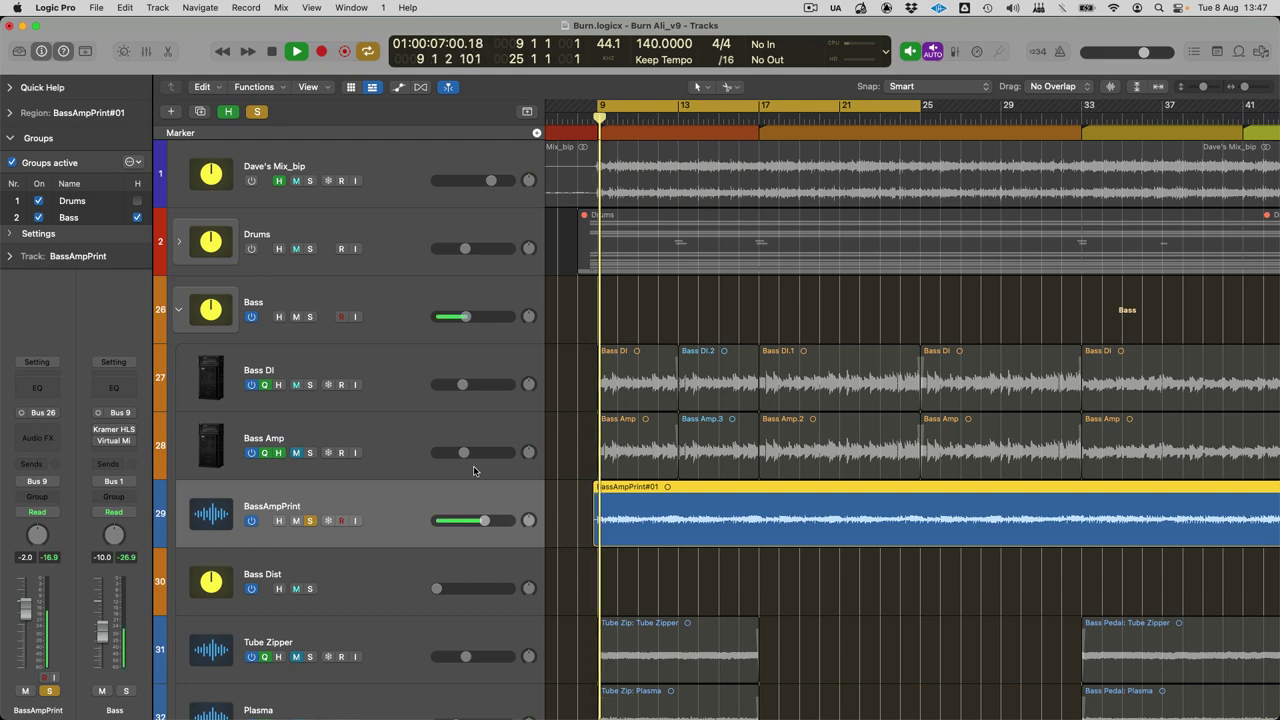
key(x)
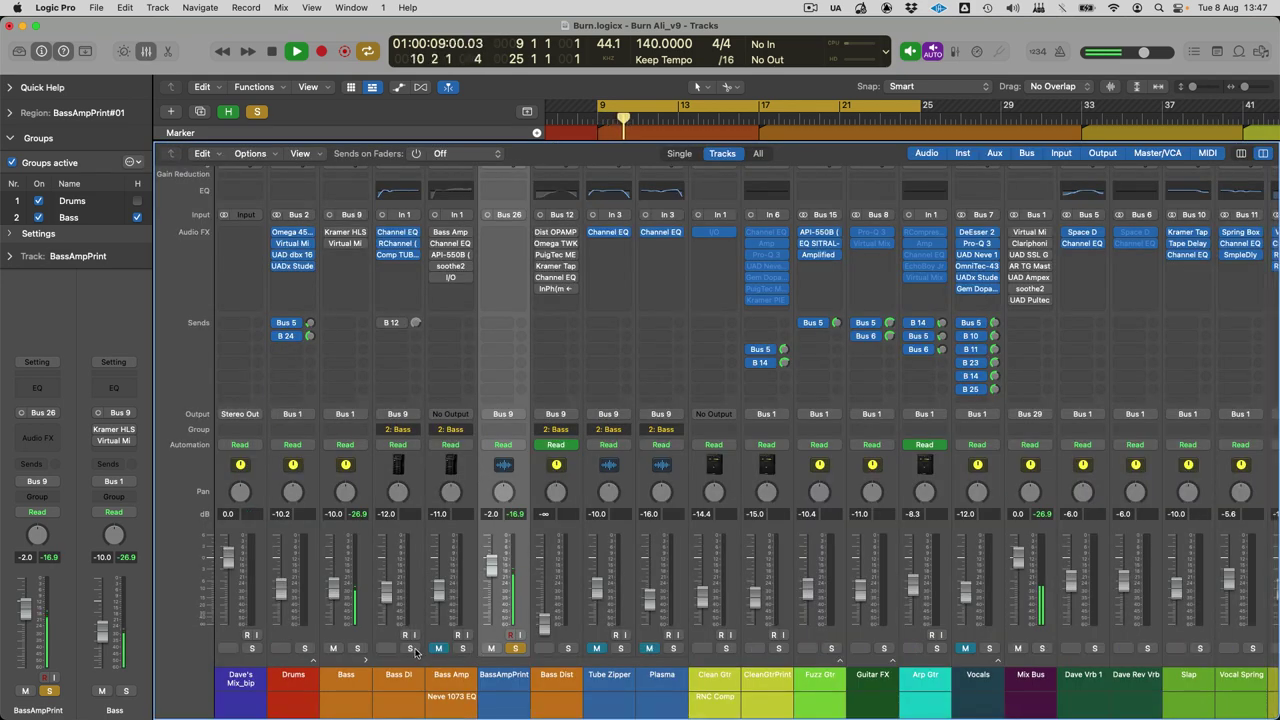
click(413, 649)
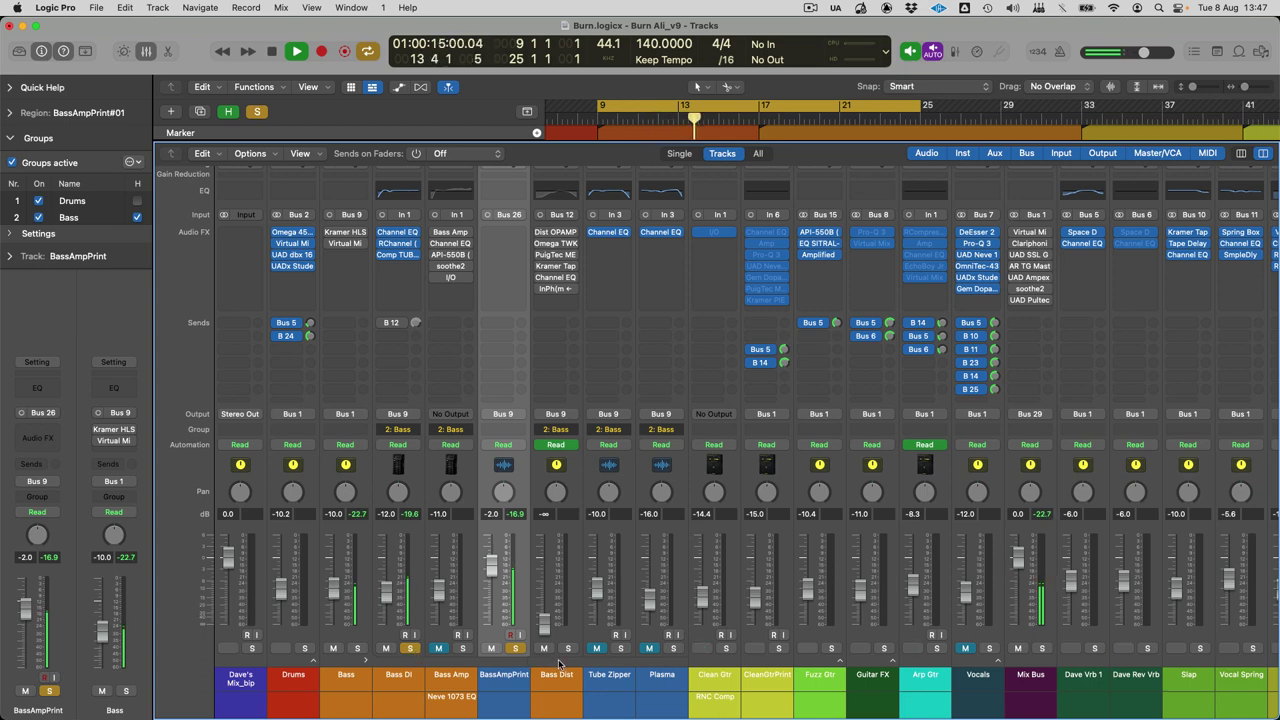
key(space)
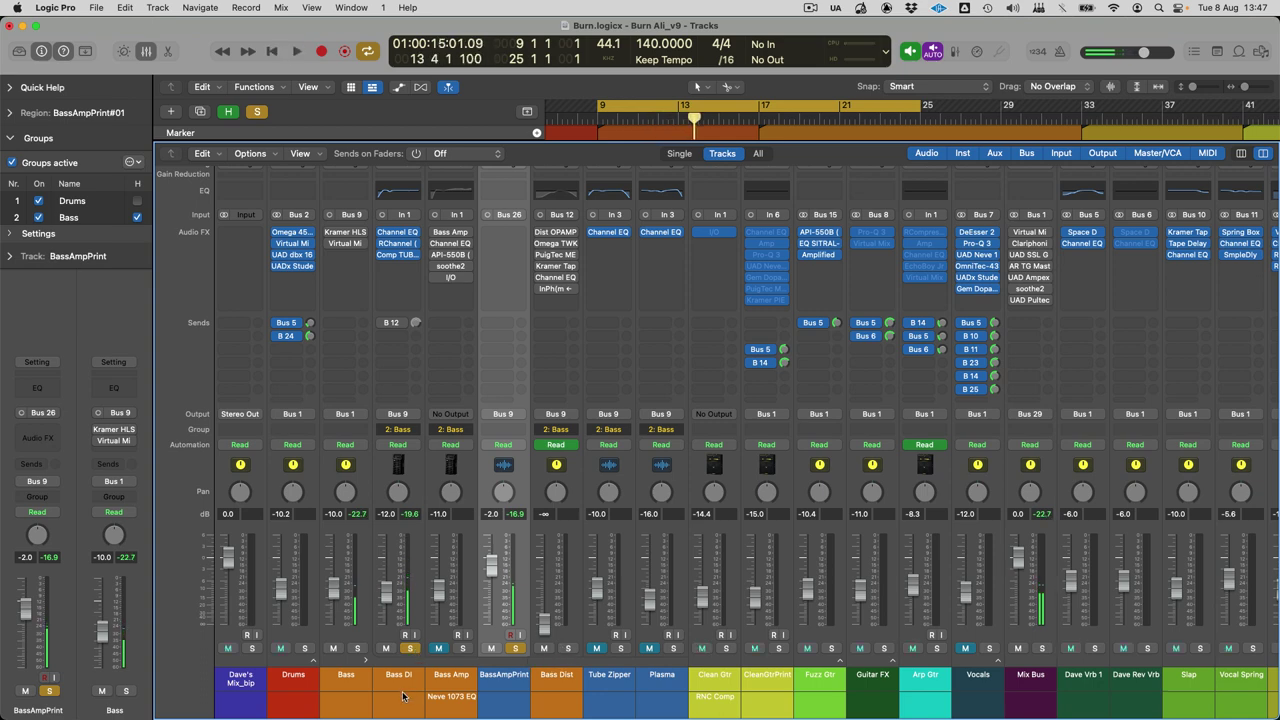
Step: Solo Bass Dist in place of BassAmpPrint and Bass DI, and raise its fader to -15.4 dB
click(513, 650)
click(568, 649)
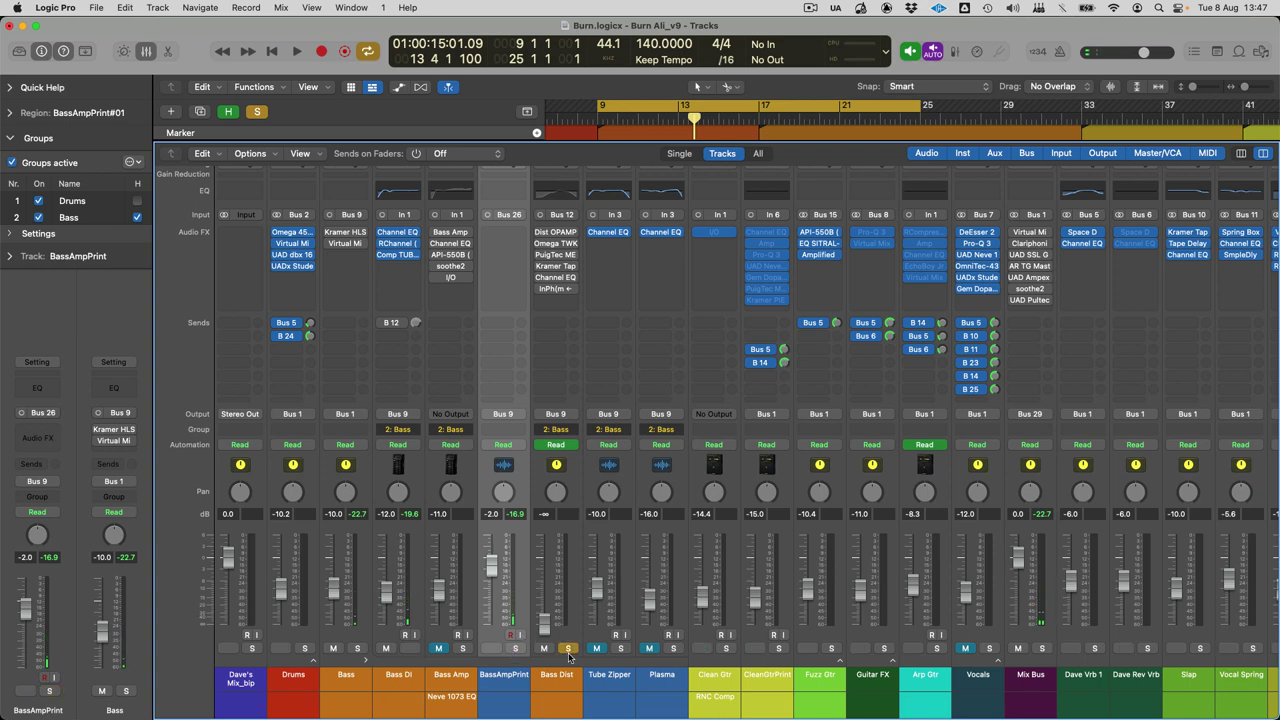
drag(543, 626, 545, 597)
Step: Play Bass Dist from bar 9, show the tracks with their automation lanes and stop playback
key(space)
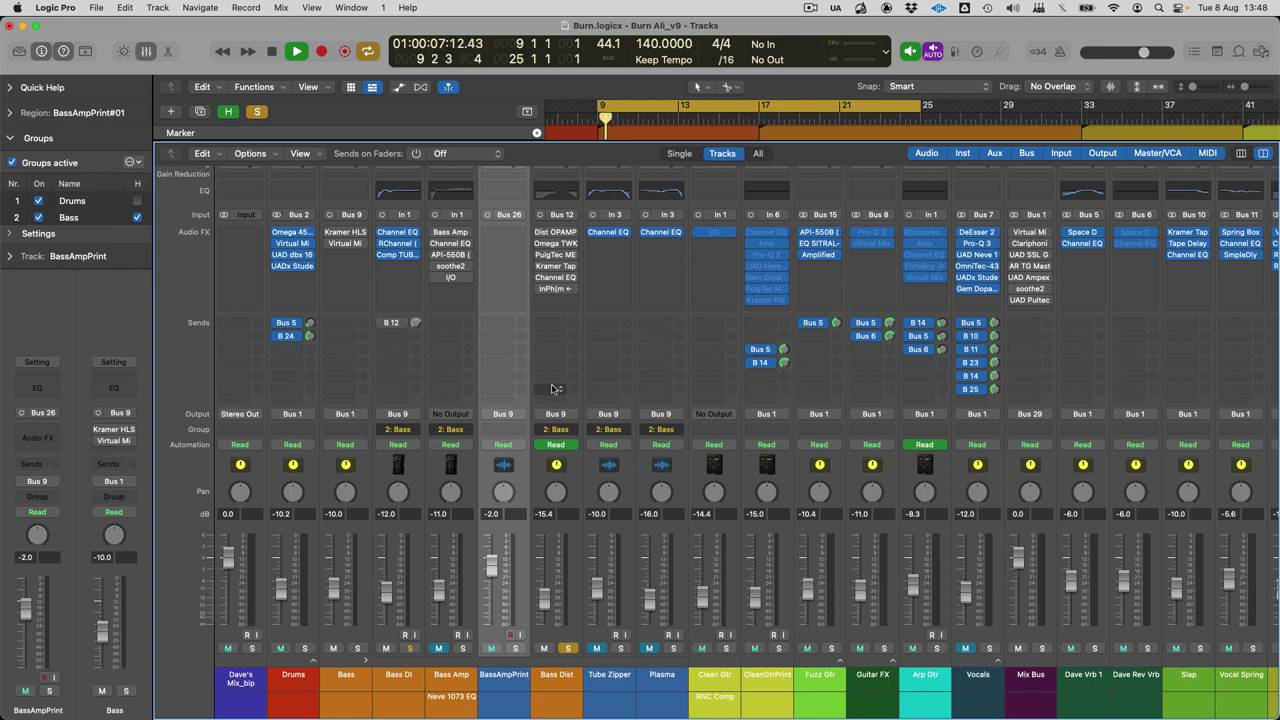
key(x)
key(space)
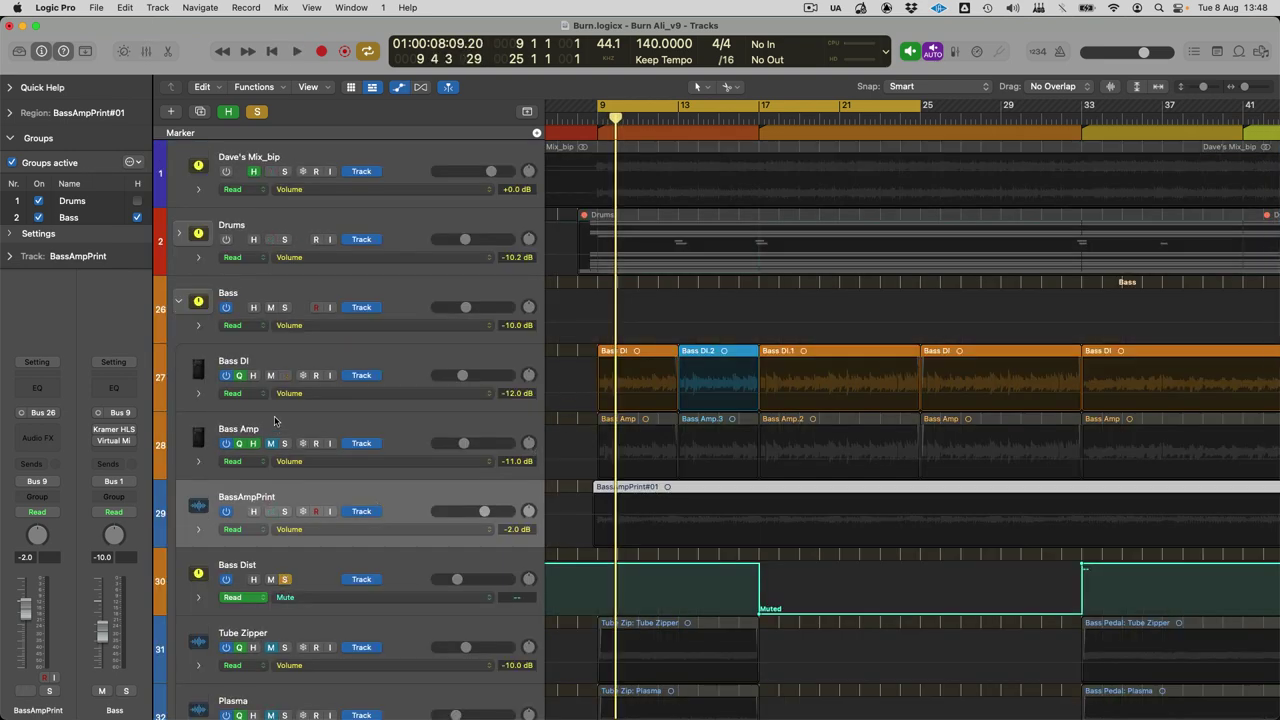
Step: Show the Mixer and audition Bass DI soloed together with Bass Dist while the Bass Dist plug-ins are bypassed
key(x)
key(space)
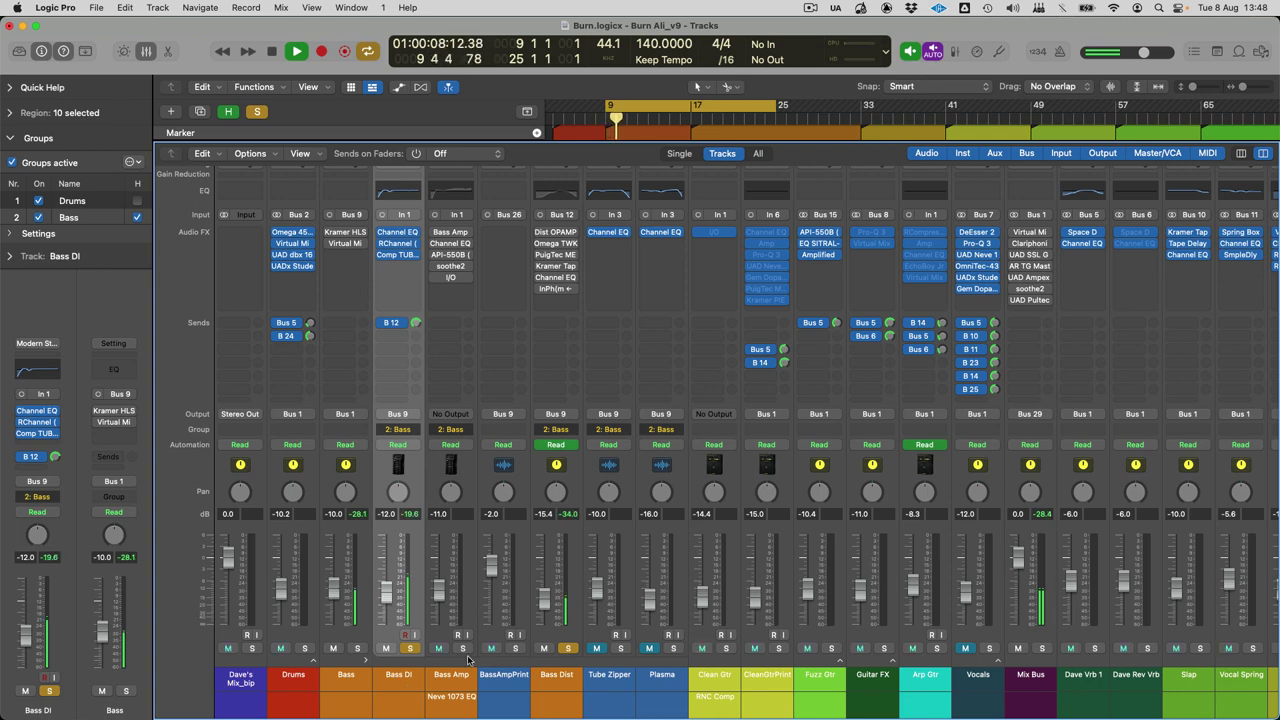
key(space)
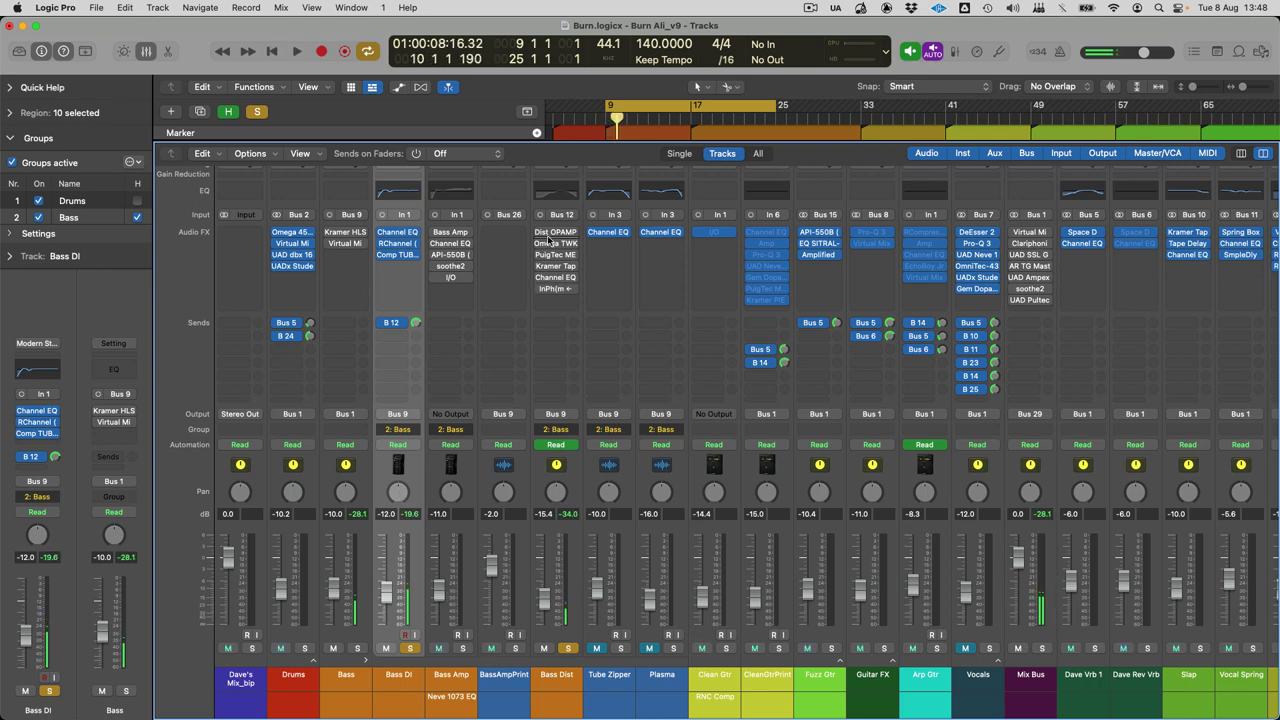
Step: Enable and open Dist OPAMP-21 on Bass Dist, audition it from bar 9, close its window and stop playback
mouse_move(538, 233)
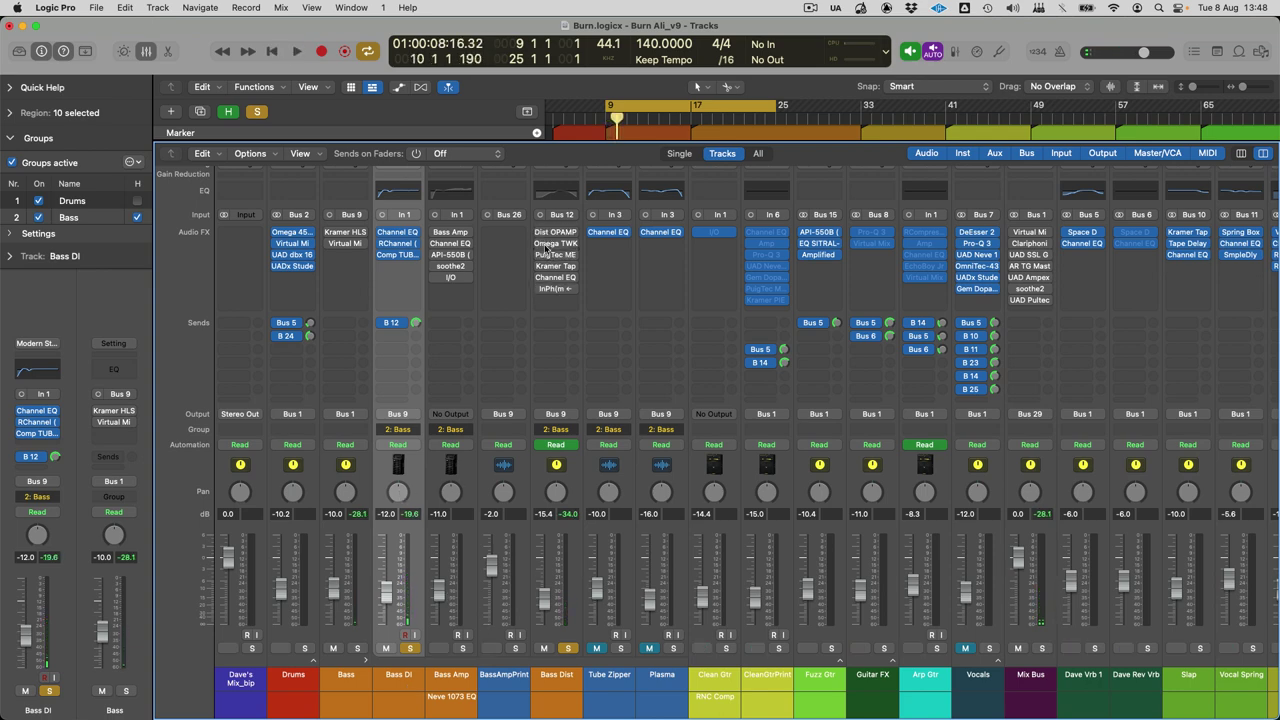
click(556, 232)
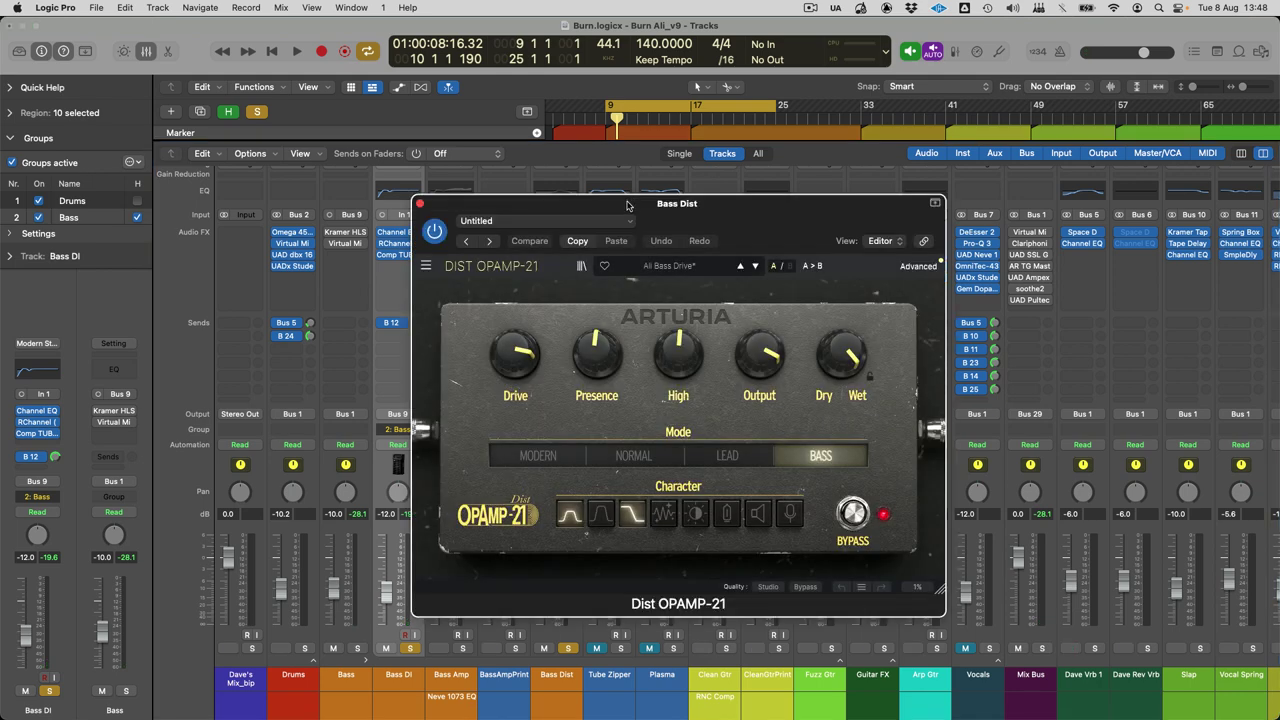
key(space)
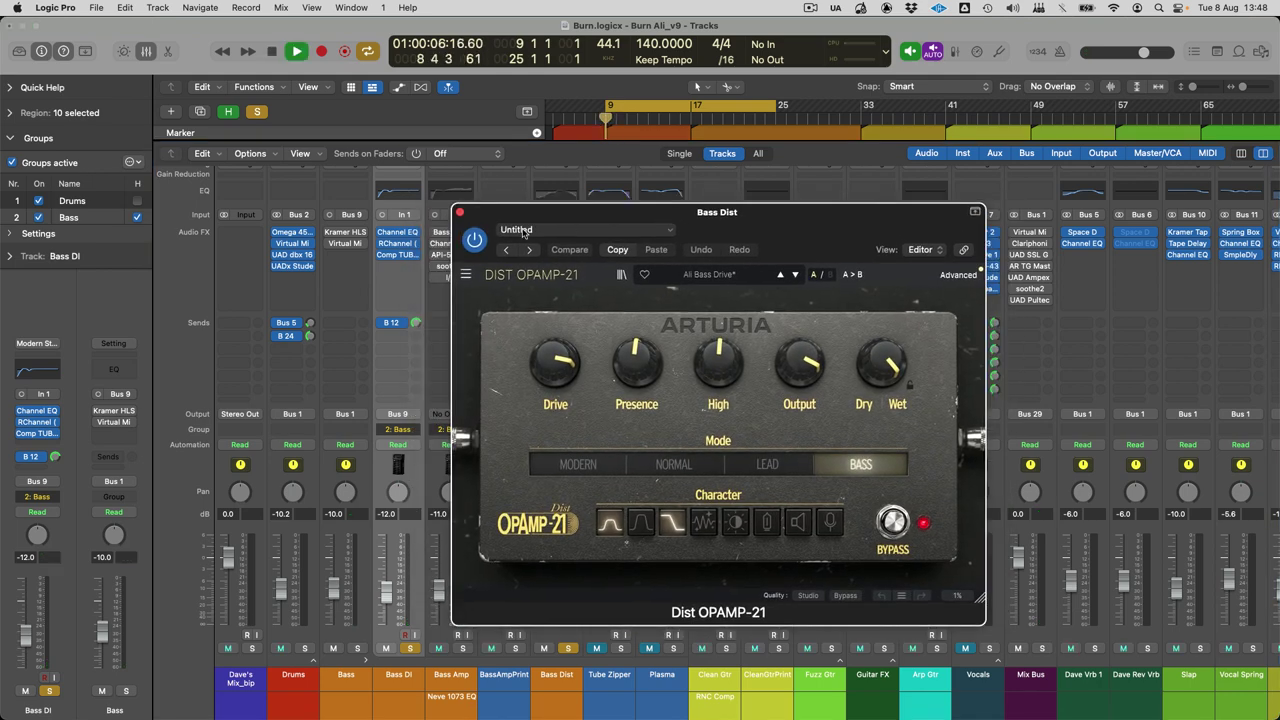
click(459, 212)
key(space)
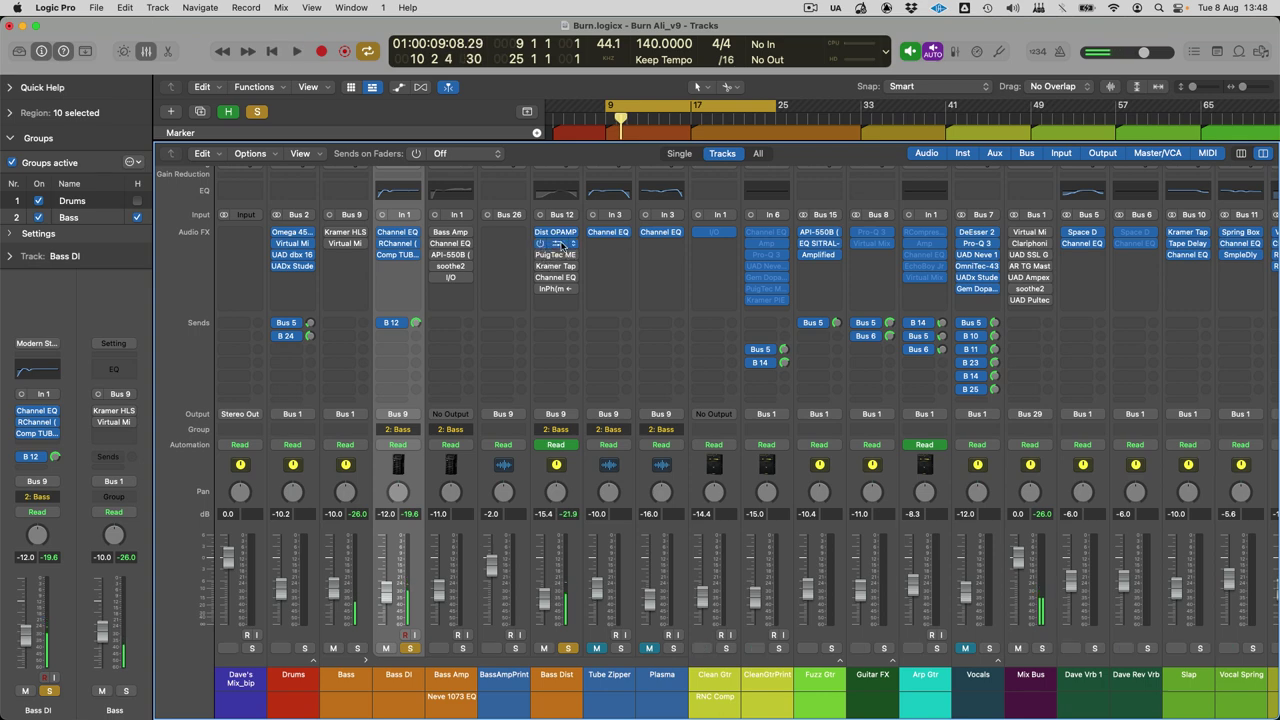
Step: Enable Omega TWK and PuigTec MEQ5 on Bass Dist, viewing each during the audition, and close the PuigTec window
click(561, 244)
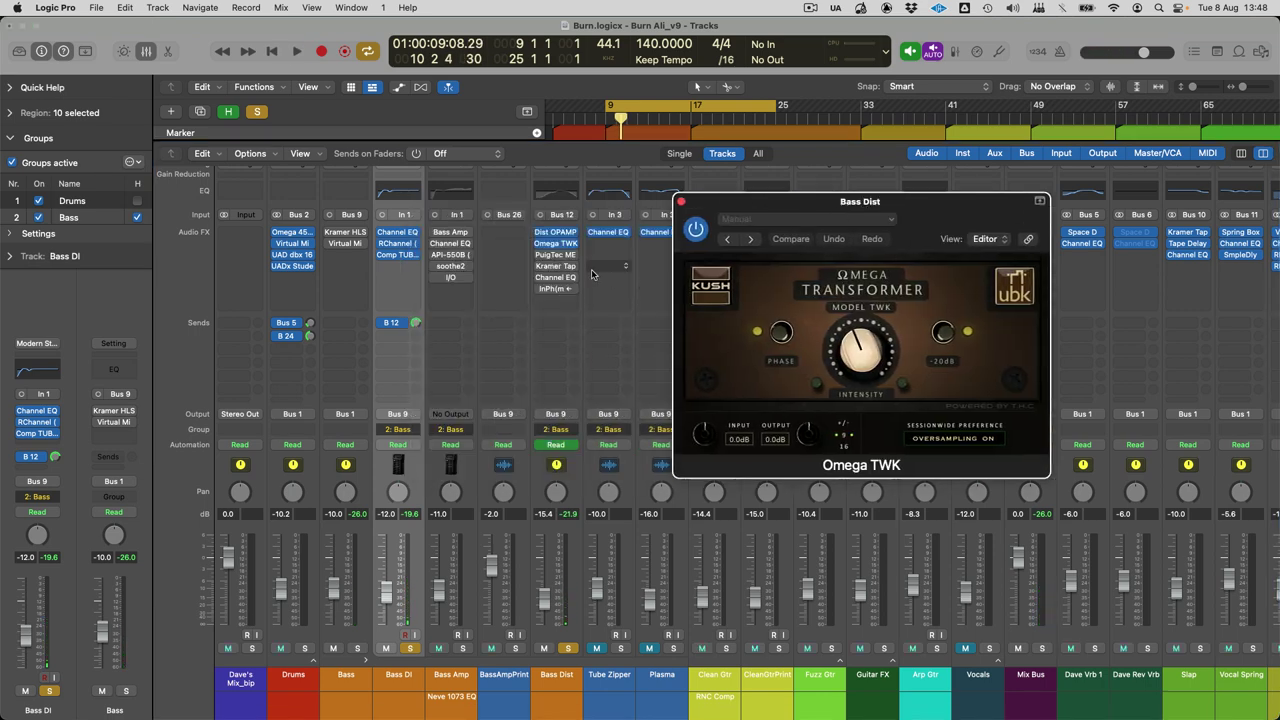
key(space)
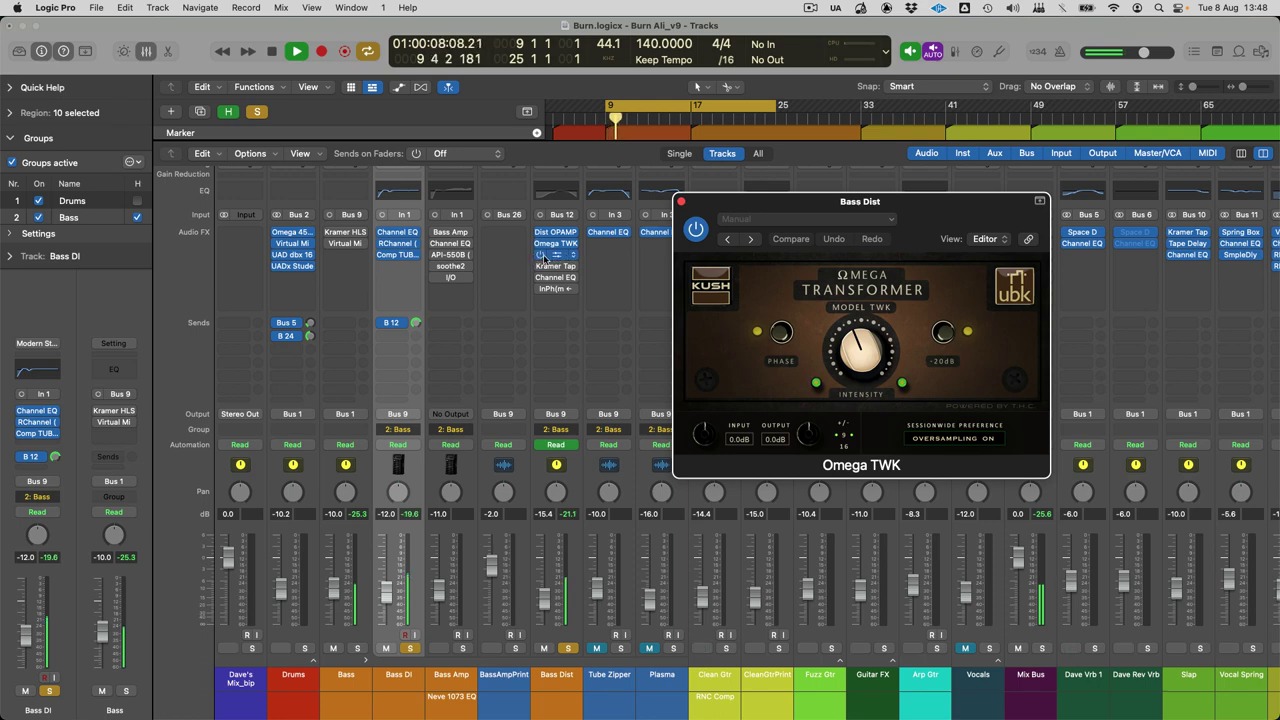
click(557, 256)
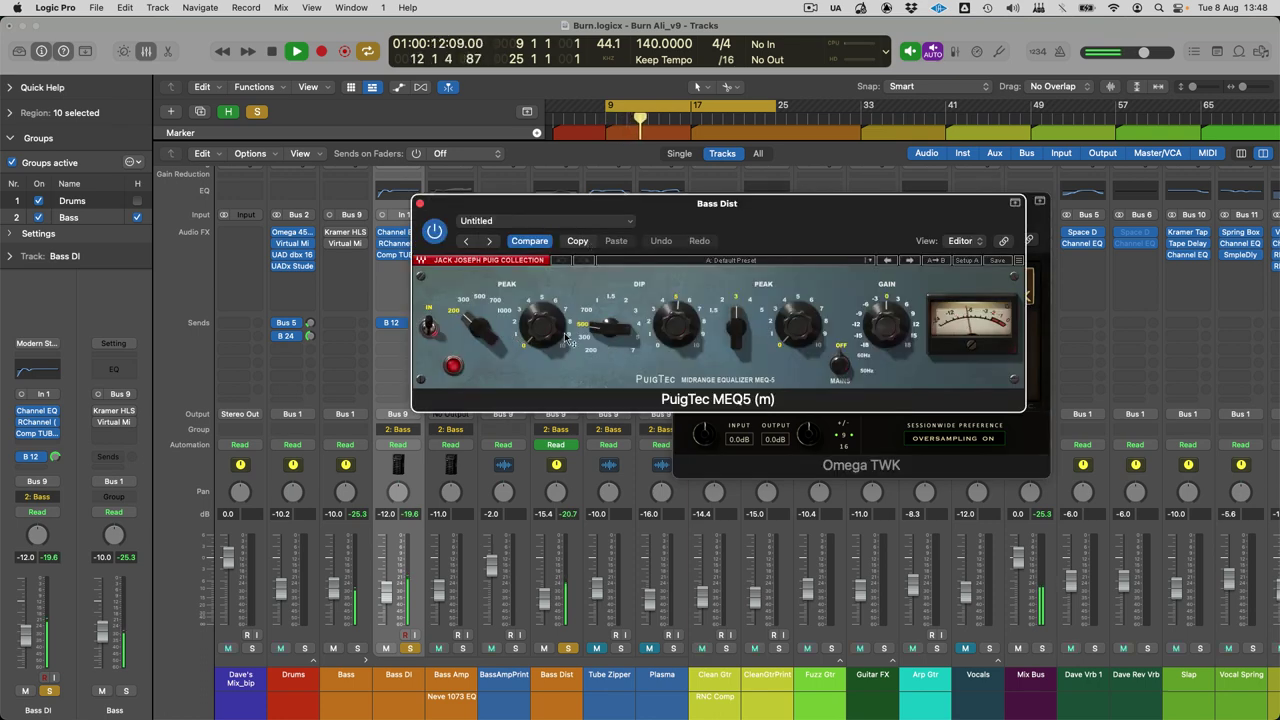
key(super+w)
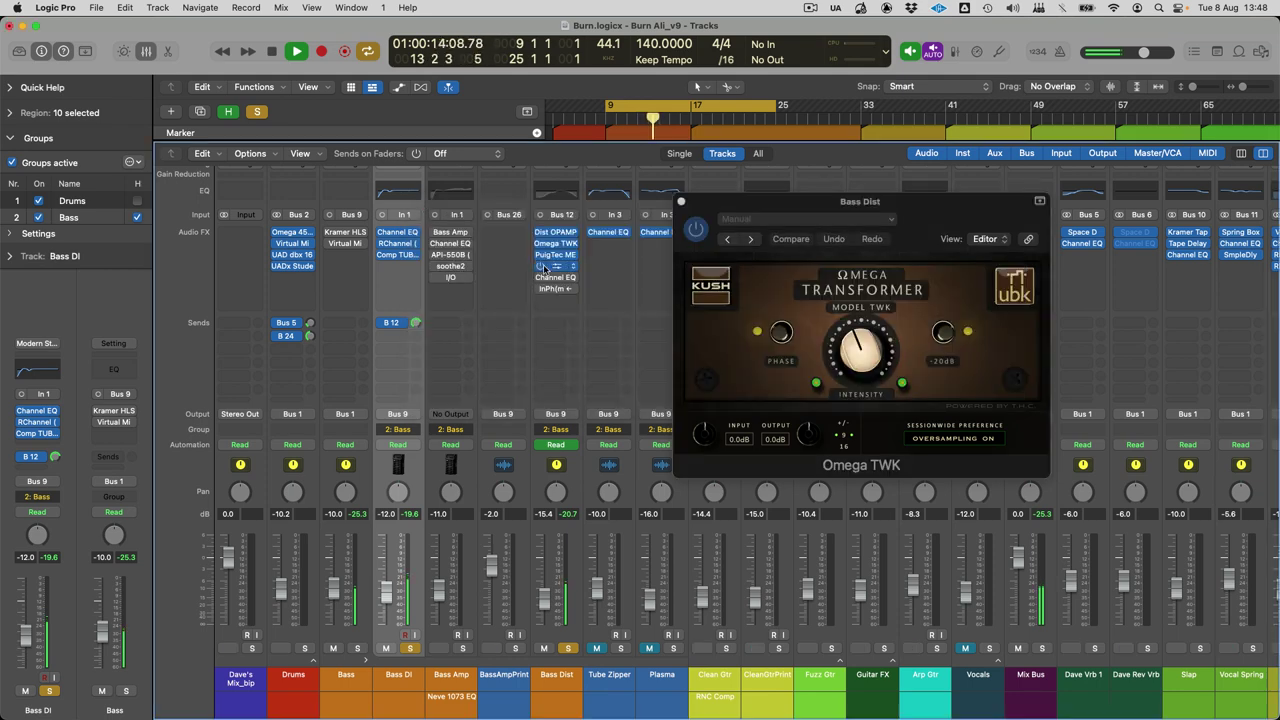
Step: Enable and view Kramer Tape on Bass Dist, and close the Kramer Tape and Omega TWK windows
click(555, 266)
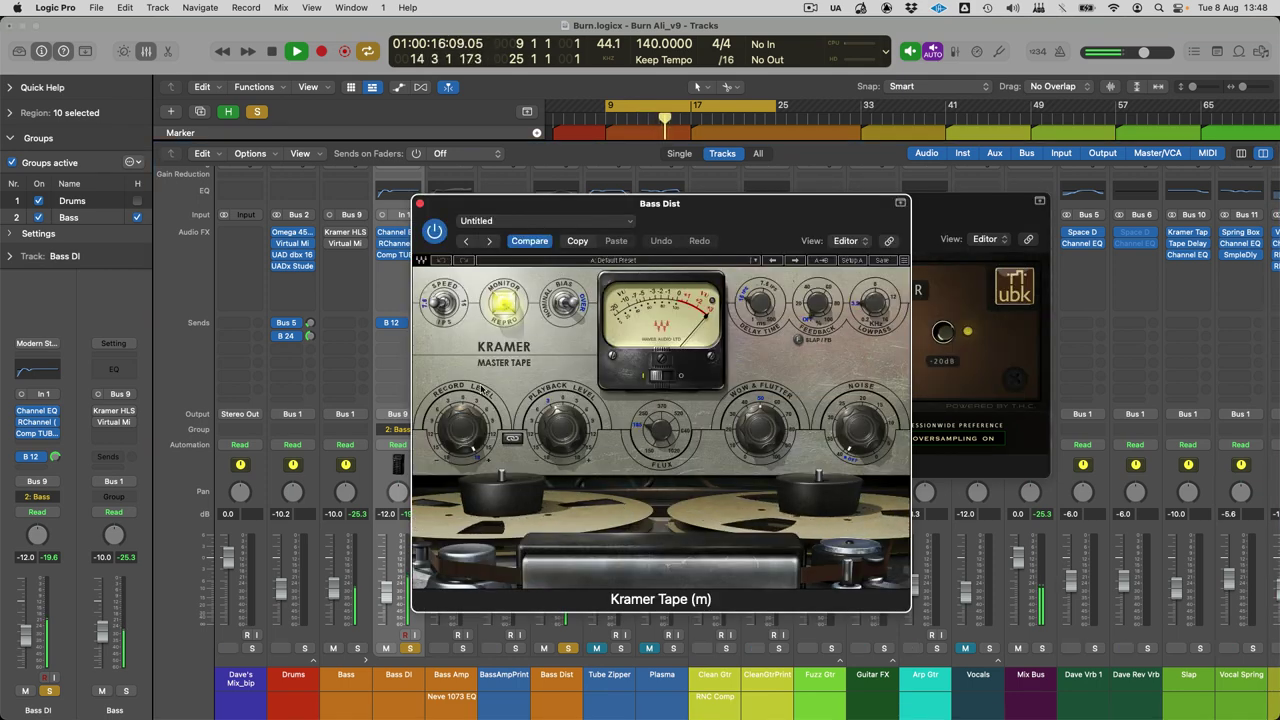
click(419, 203)
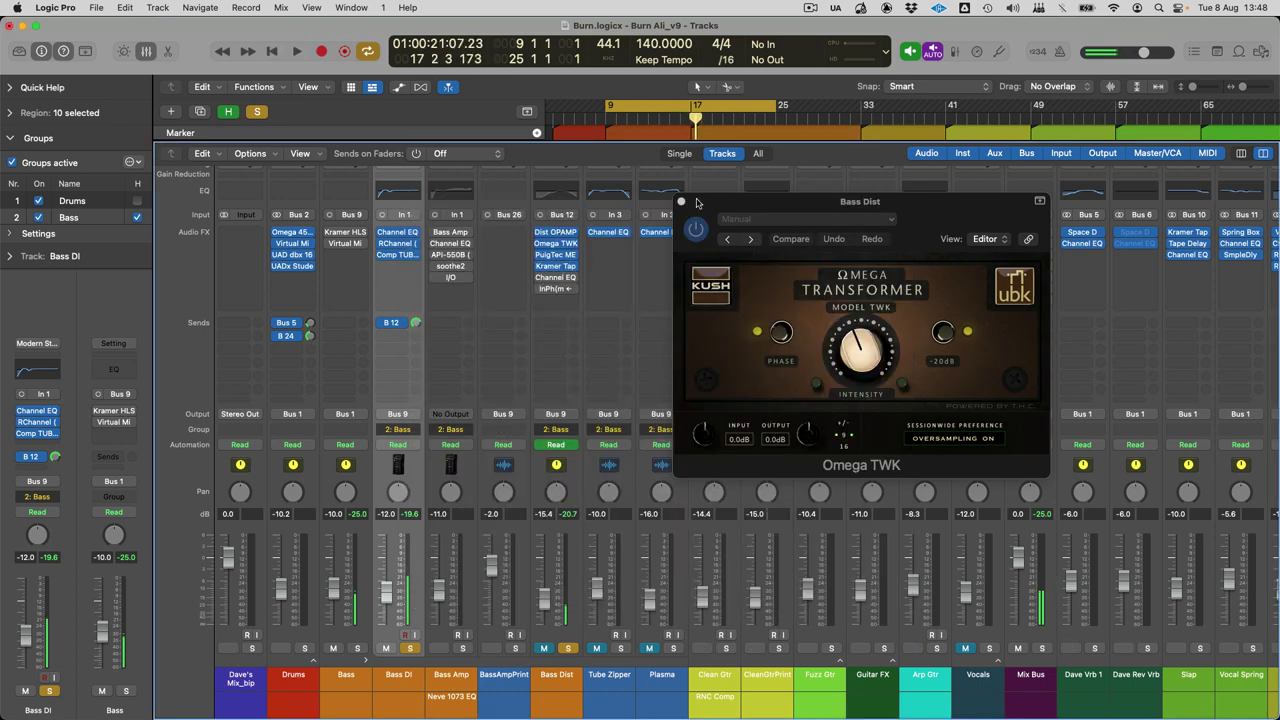
click(682, 202)
Step: Hide the Mixer, play from shortly before bar 17 while viewing the Bass Dist Mute automation, hide automation and stop playback
key(x)
click(667, 114)
key(space)
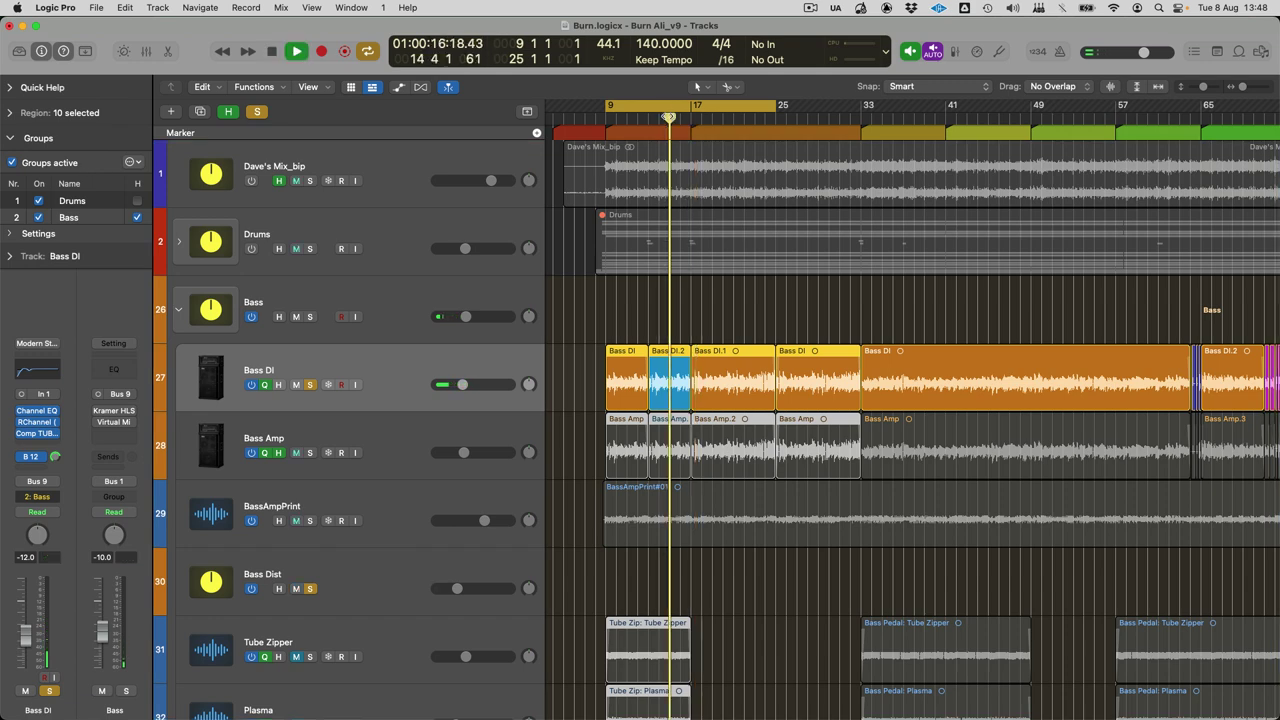
key(a)
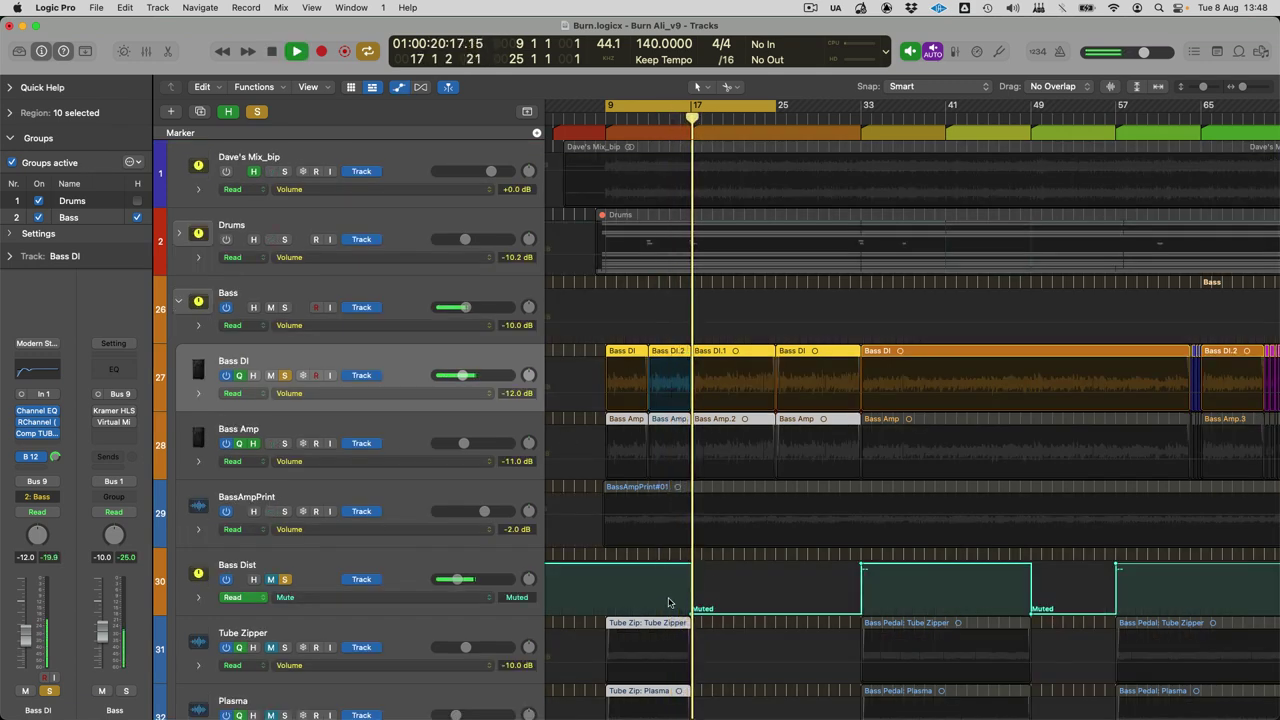
key(a)
key(space)
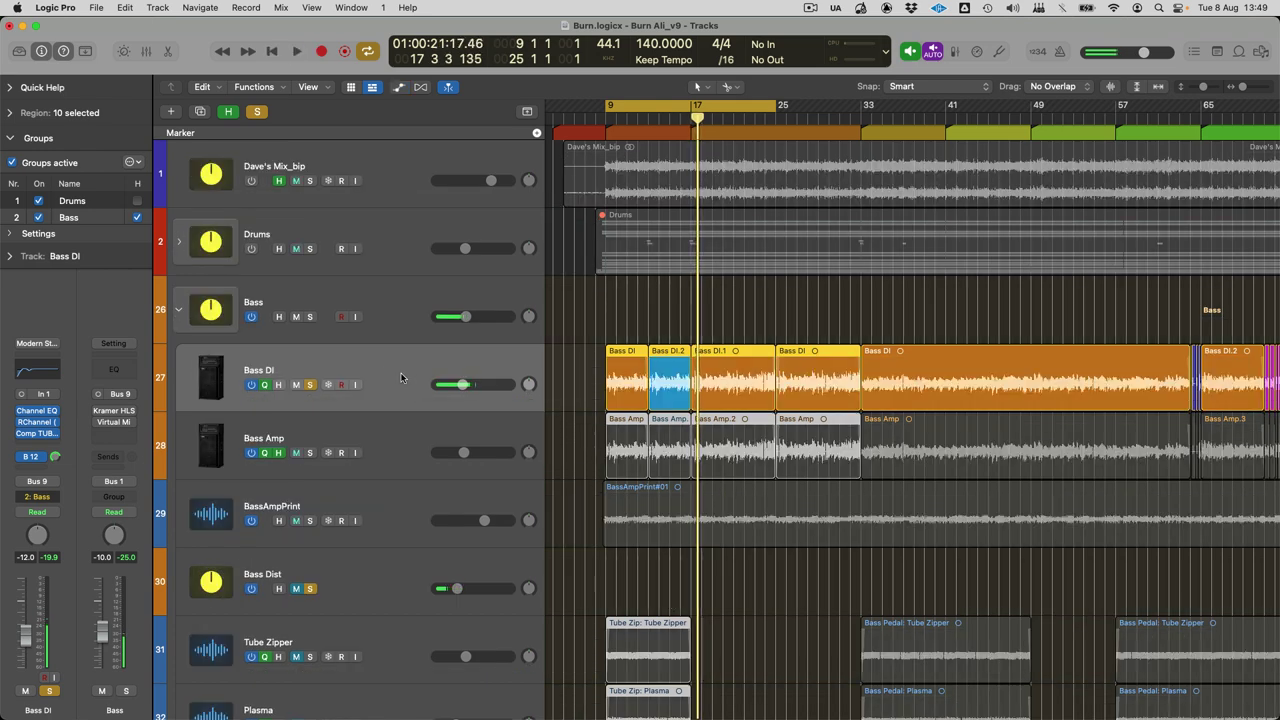
Step: Enable and open Channel EQ on Bass Dist, audition it from bar 9, close its window and stop playback
click(333, 577)
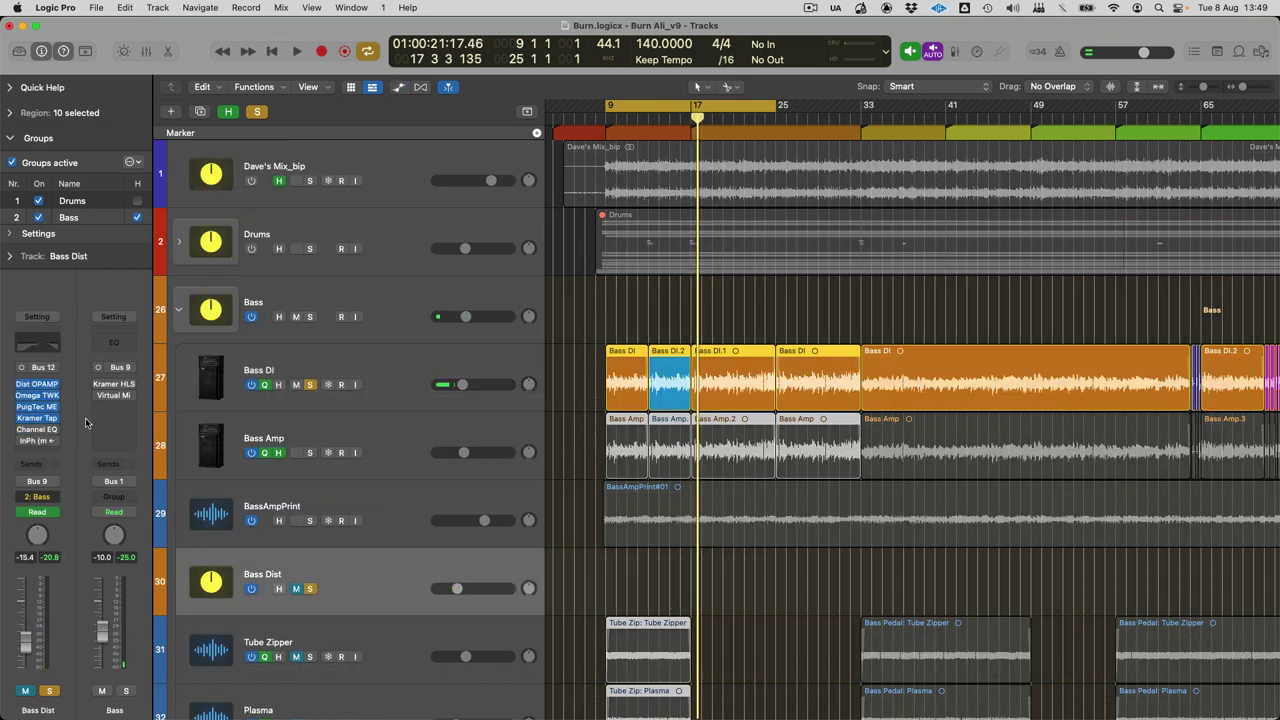
click(54, 431)
key(space)
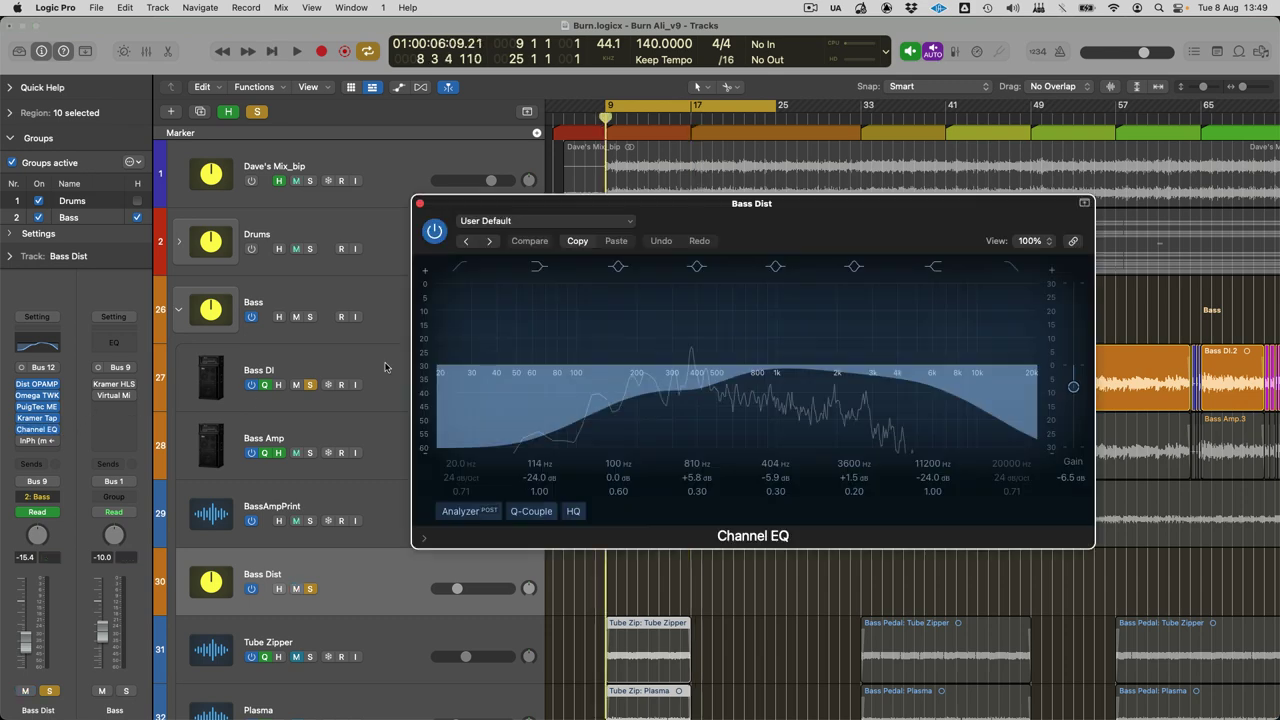
click(540, 266)
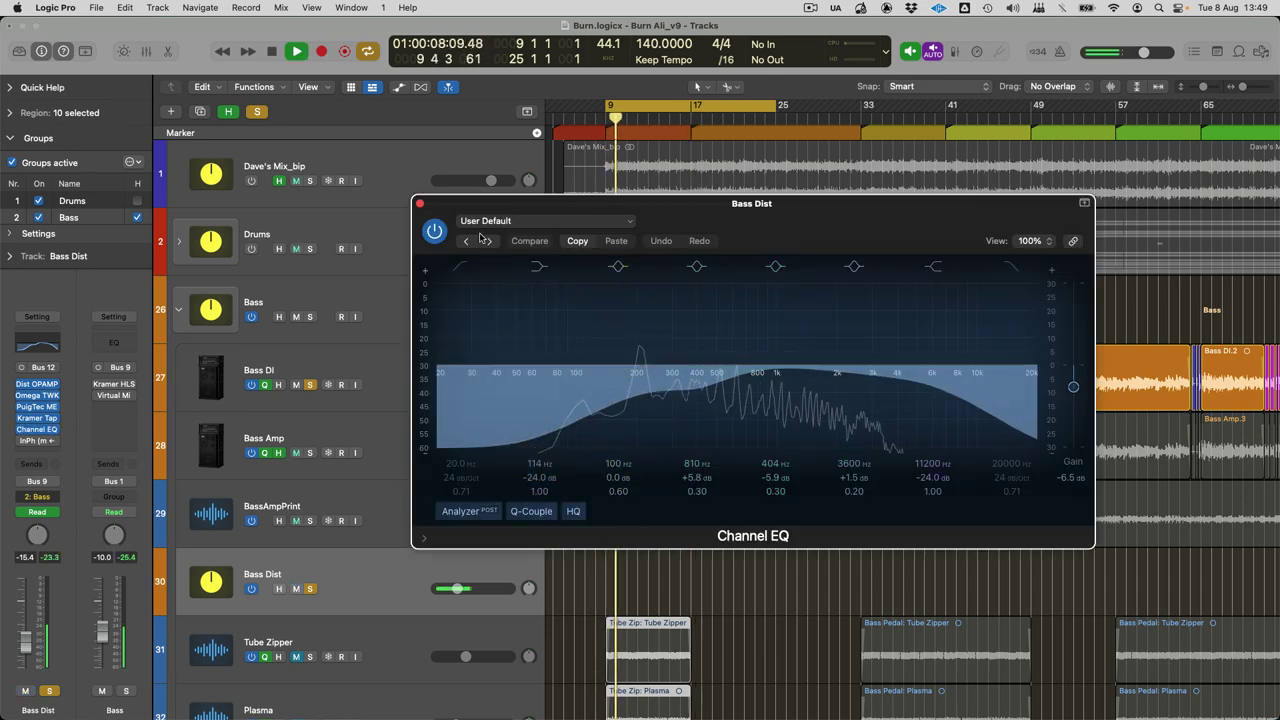
key(super+w)
key(space)
Step: Unsolo Bass Dist, select the Tube Zipper track and show the Mixer
scroll(315, 520, down, 3)
key(s)
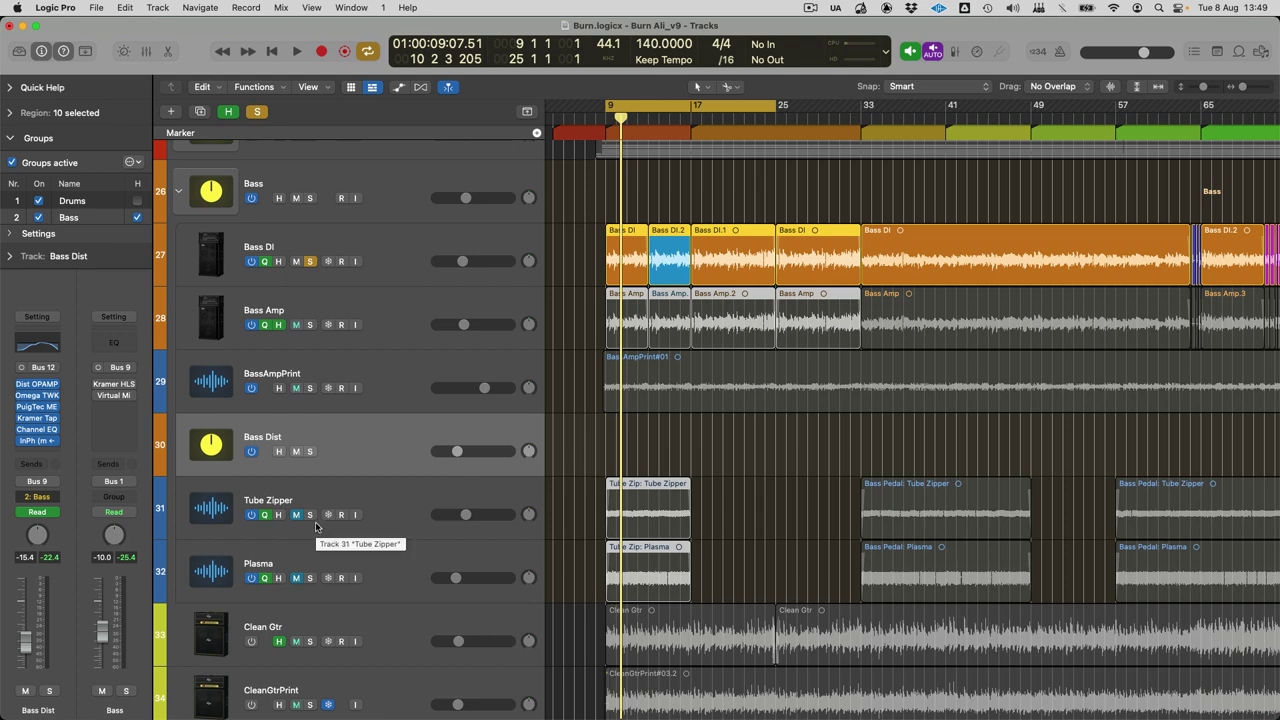
click(338, 497)
key(x)
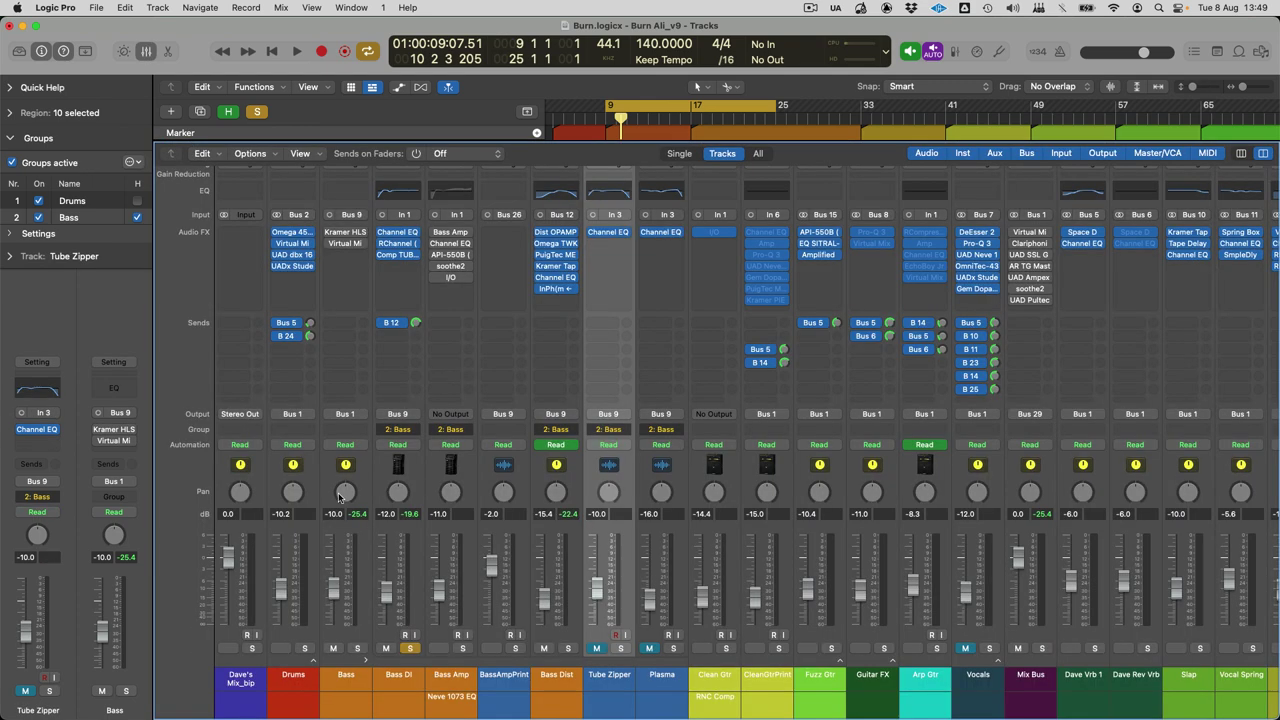
Step: Solo Tube Zipper in place of Bass DI, select it, and audition it with its Channel EQ bypassed
click(415, 680)
click(621, 649)
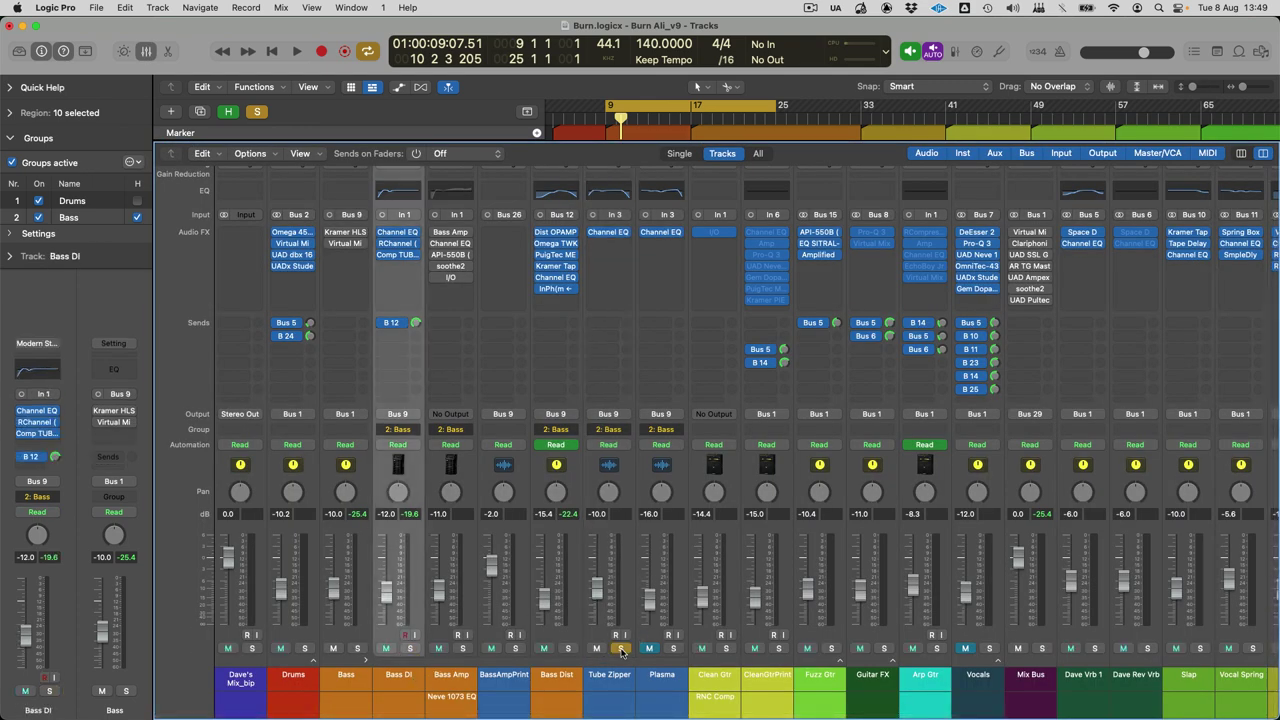
click(617, 680)
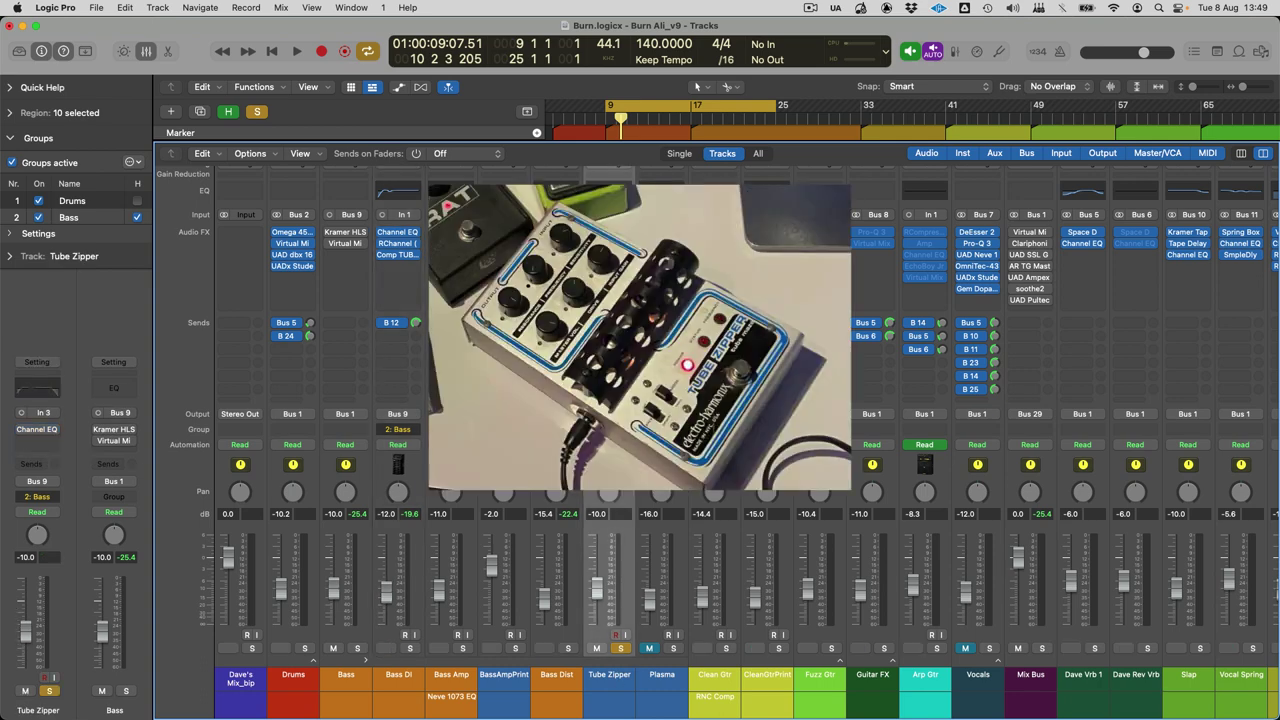
key(space)
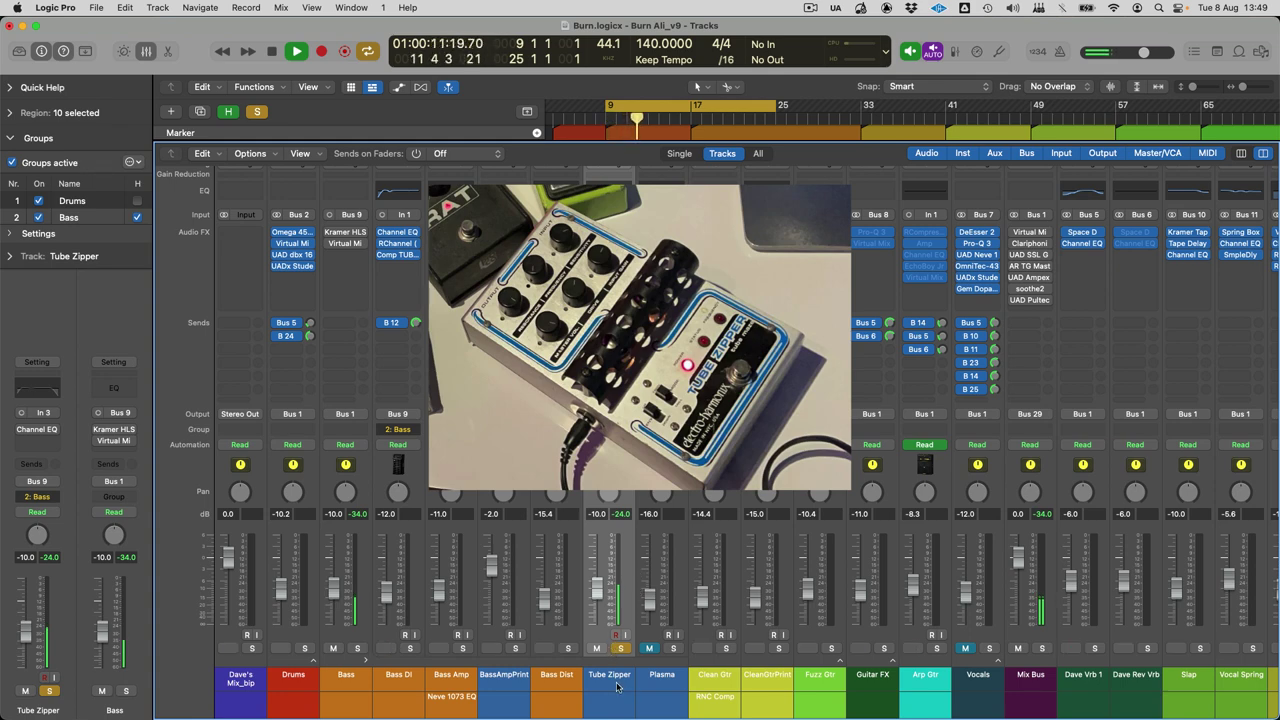
key(space)
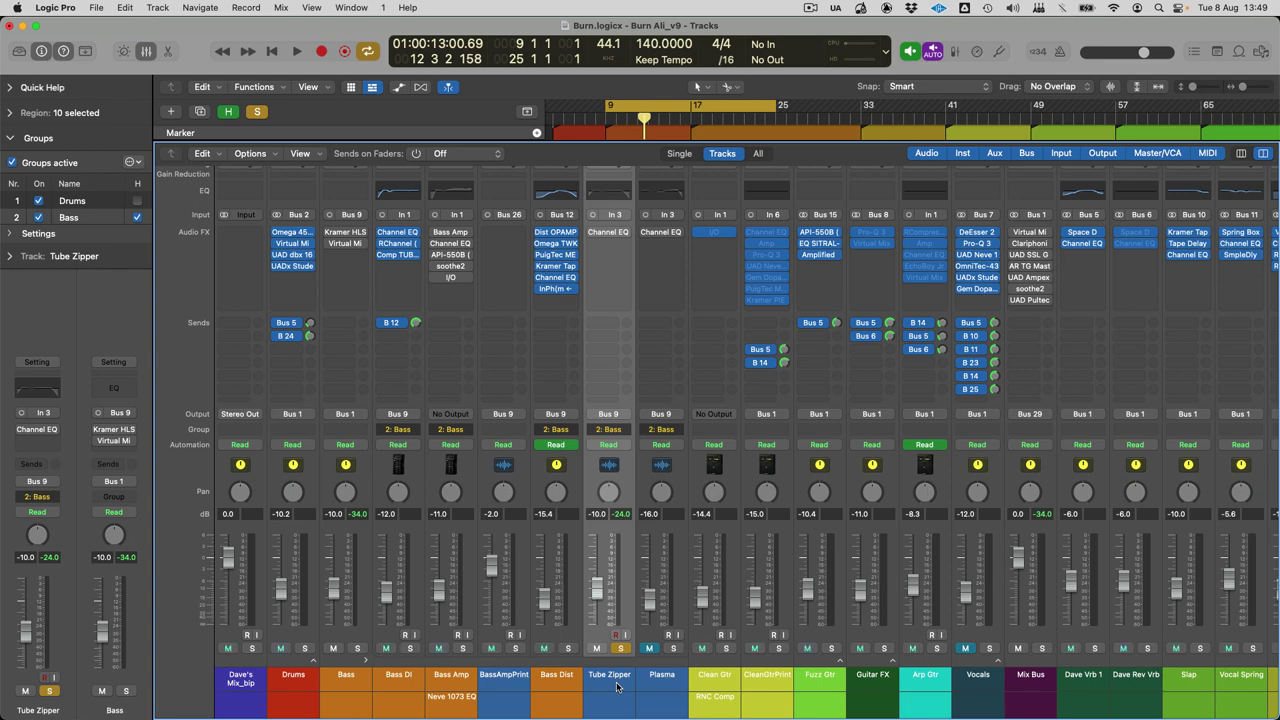
Step: Enable and open Channel EQ on Tube Zipper, audition it from bar 9, stop playback and close the window
click(599, 649)
click(597, 649)
click(593, 232)
click(613, 236)
key(space)
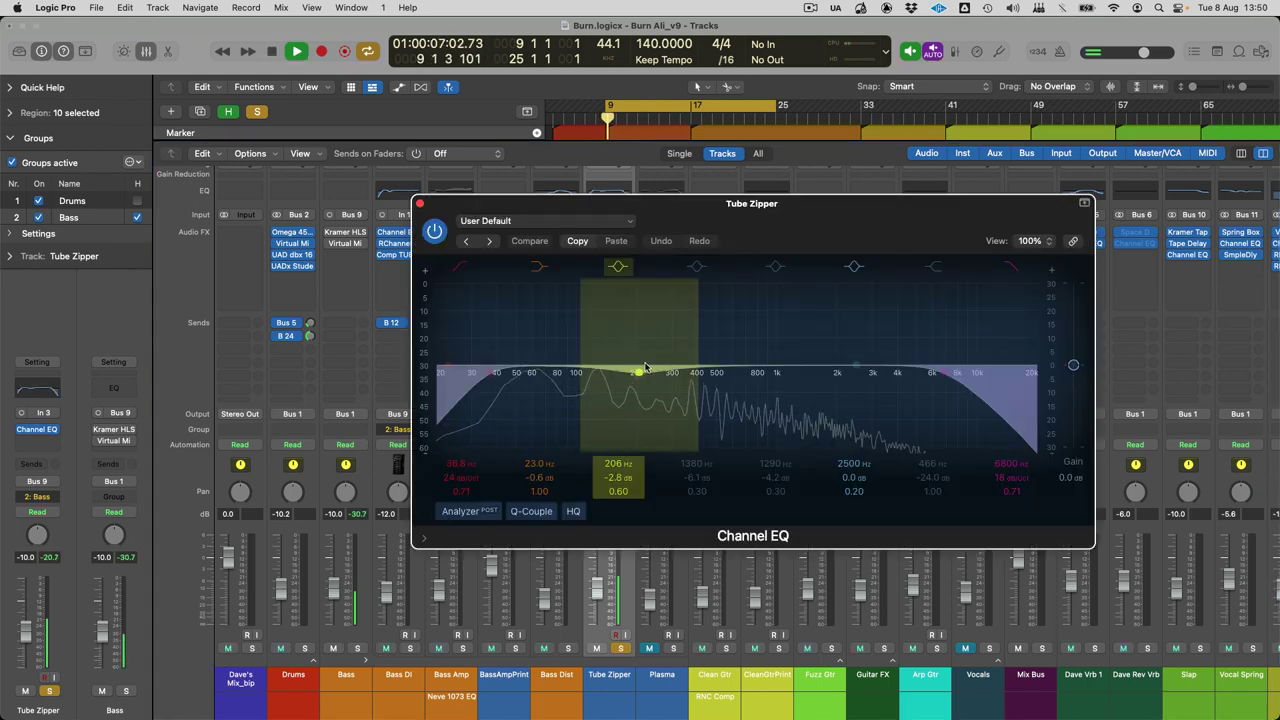
key(space)
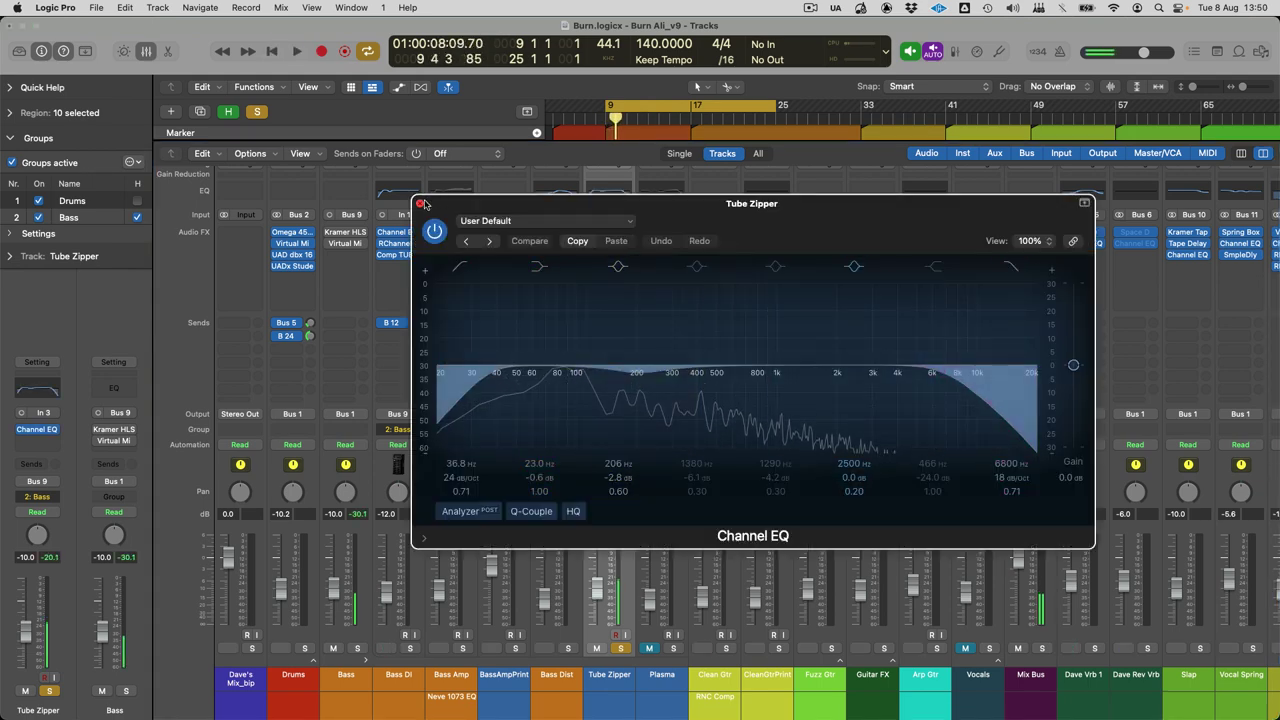
click(419, 203)
Step: Unmute Plasma, solo it in place of Tube Zipper and select its channel strip
click(649, 648)
alt+click(673, 648)
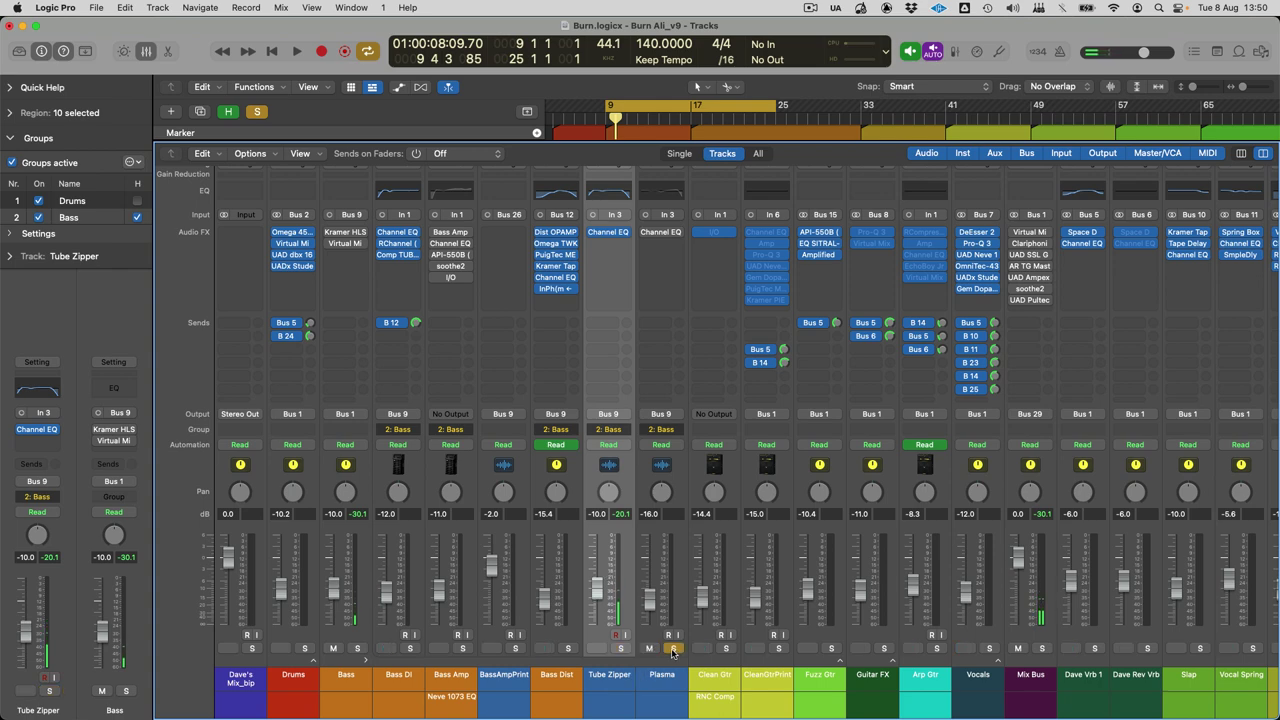
click(666, 675)
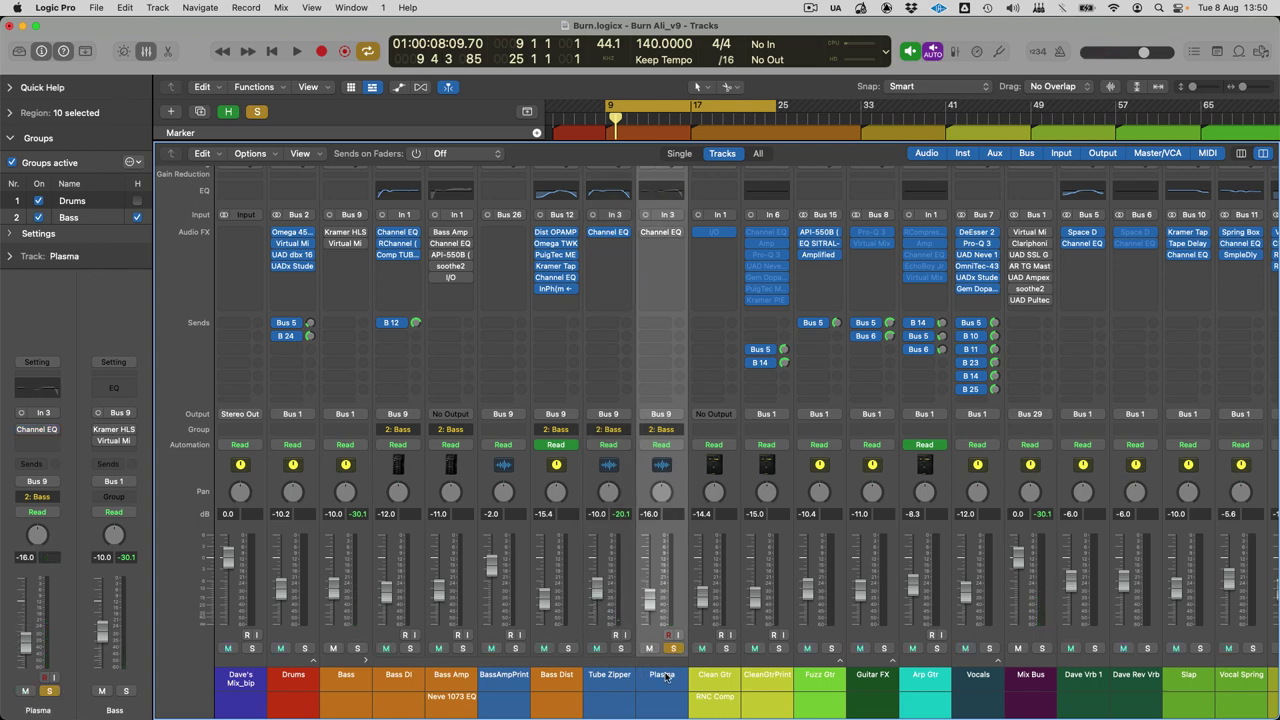
Step: Play Plasma from bar 9, view its Channel EQ with the EQ enabled, and close the plug-in window
click(643, 238)
key(Escape)
key(space)
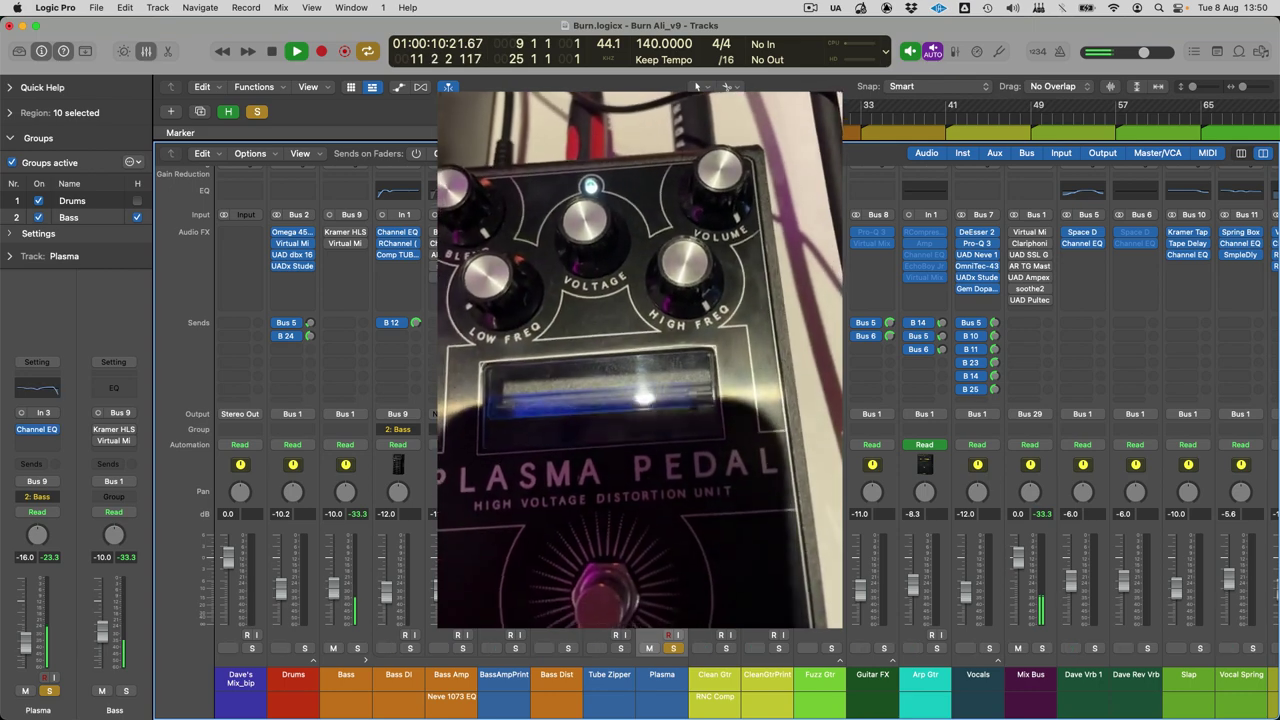
click(662, 190)
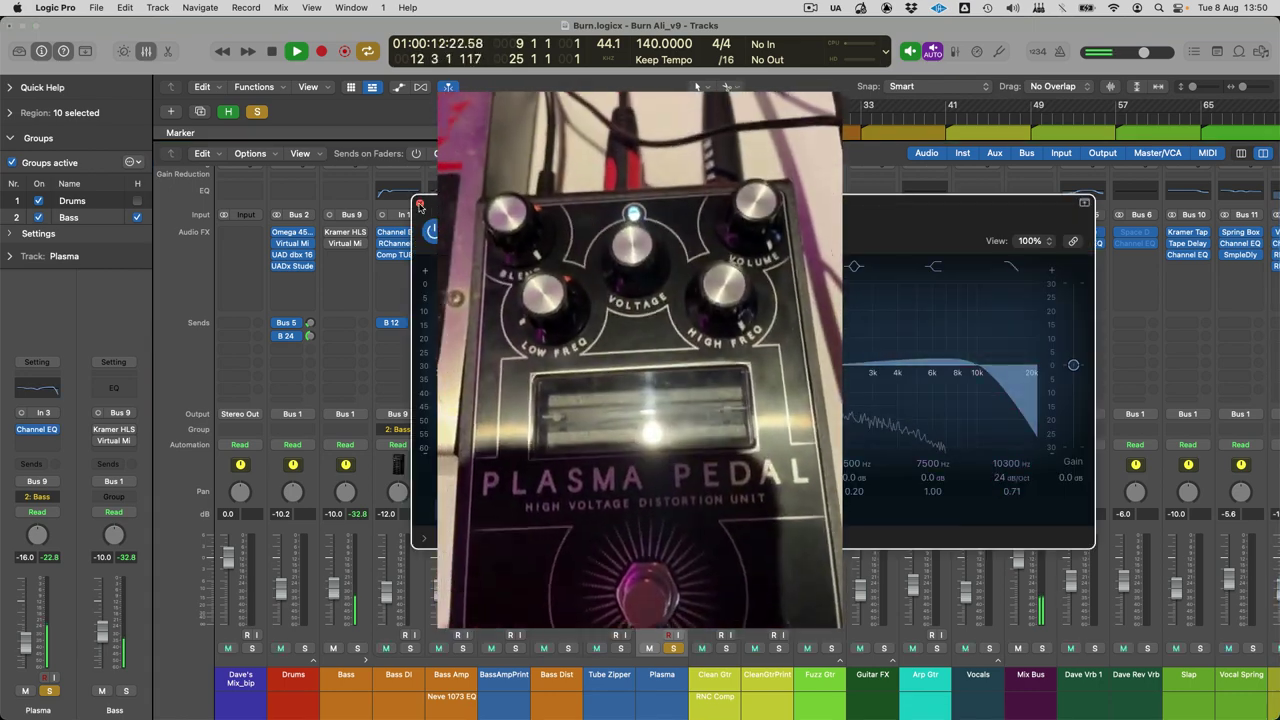
click(420, 205)
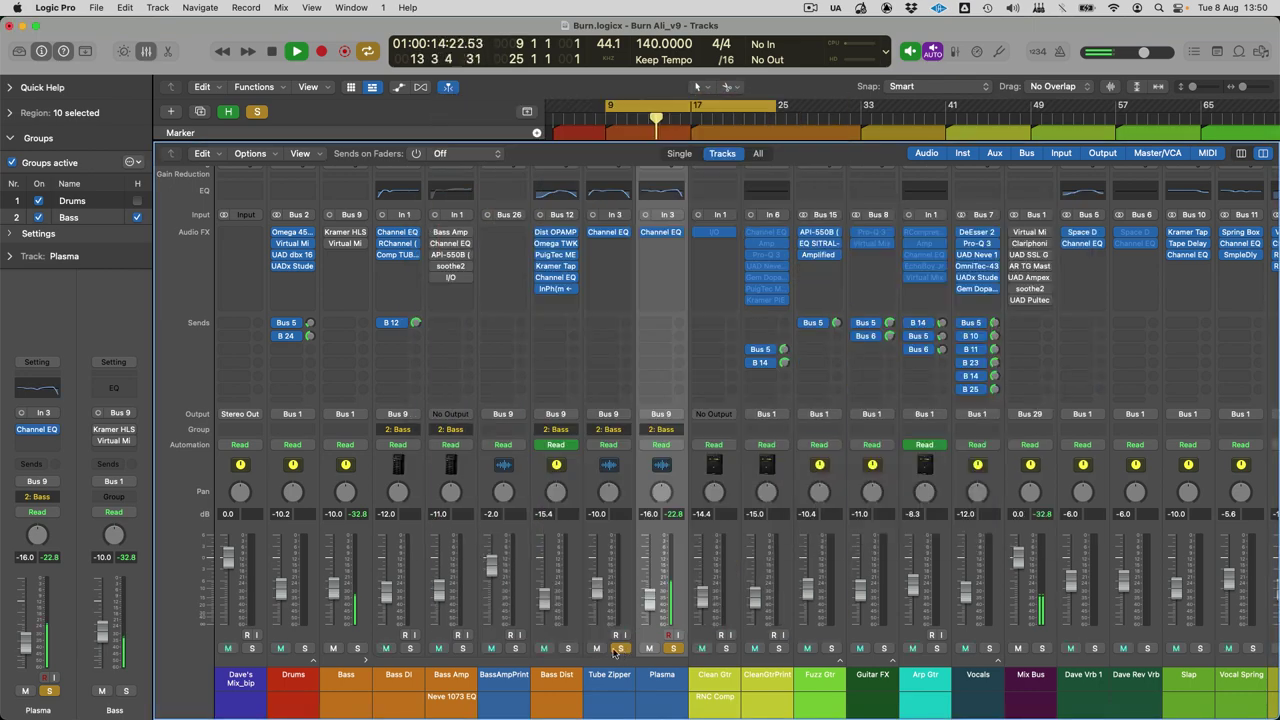
Step: Solo Bass in place of the muted Tube Zipper and Plasma, play from bar 9 and unmute both pedal tracks during playback
click(596, 648)
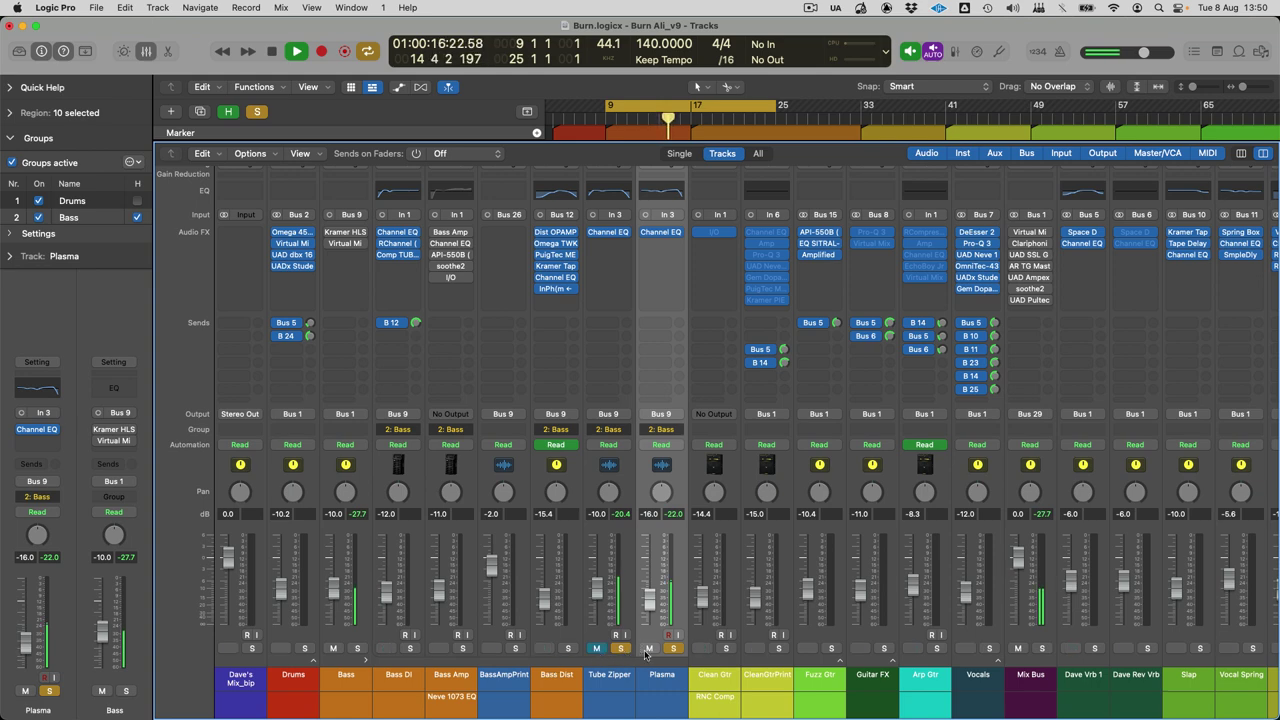
key(space)
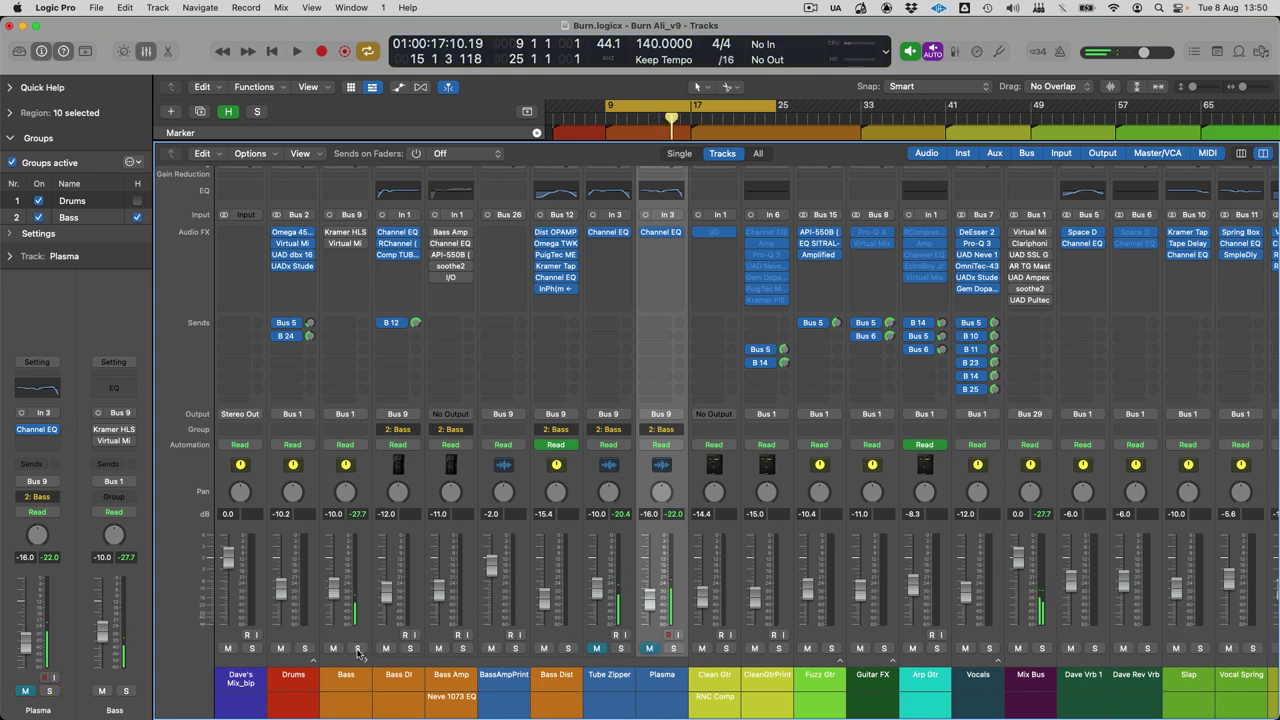
click(357, 648)
key(space)
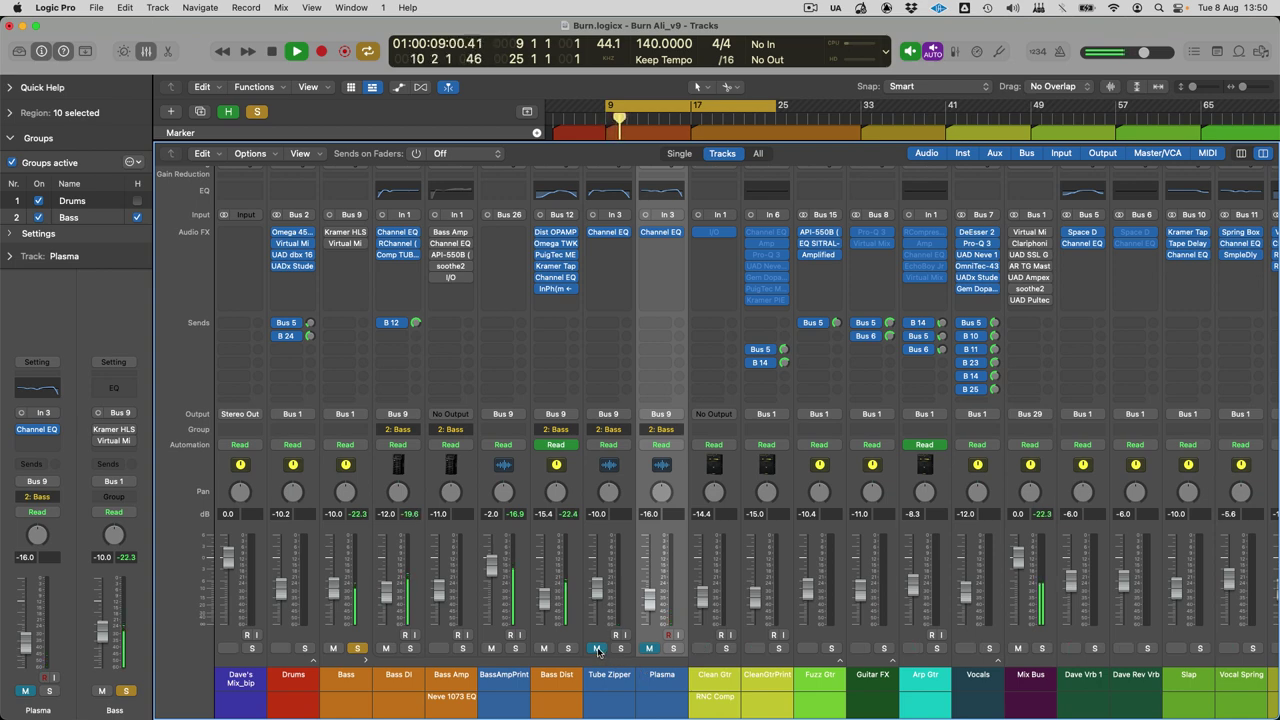
click(648, 649)
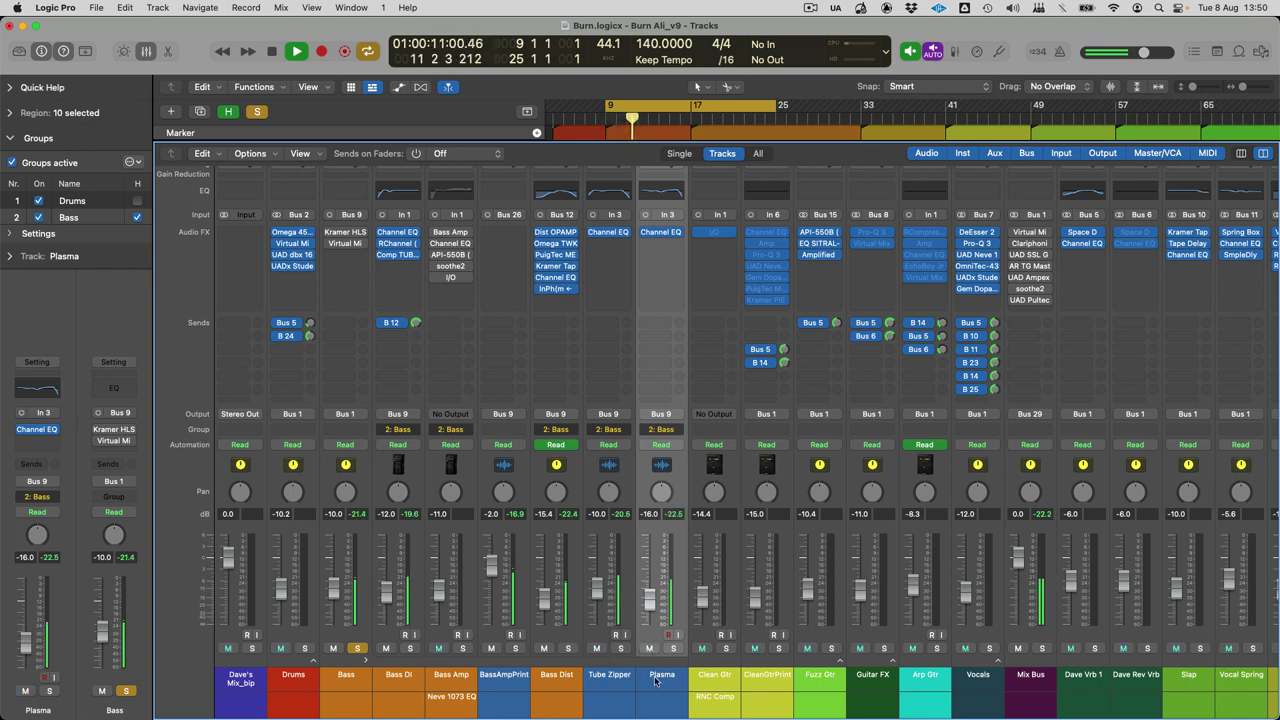
Step: Stop playback, select the Bass channel strip, and enable and open its Kramer HLS and Virtual Mix inserts
key(space)
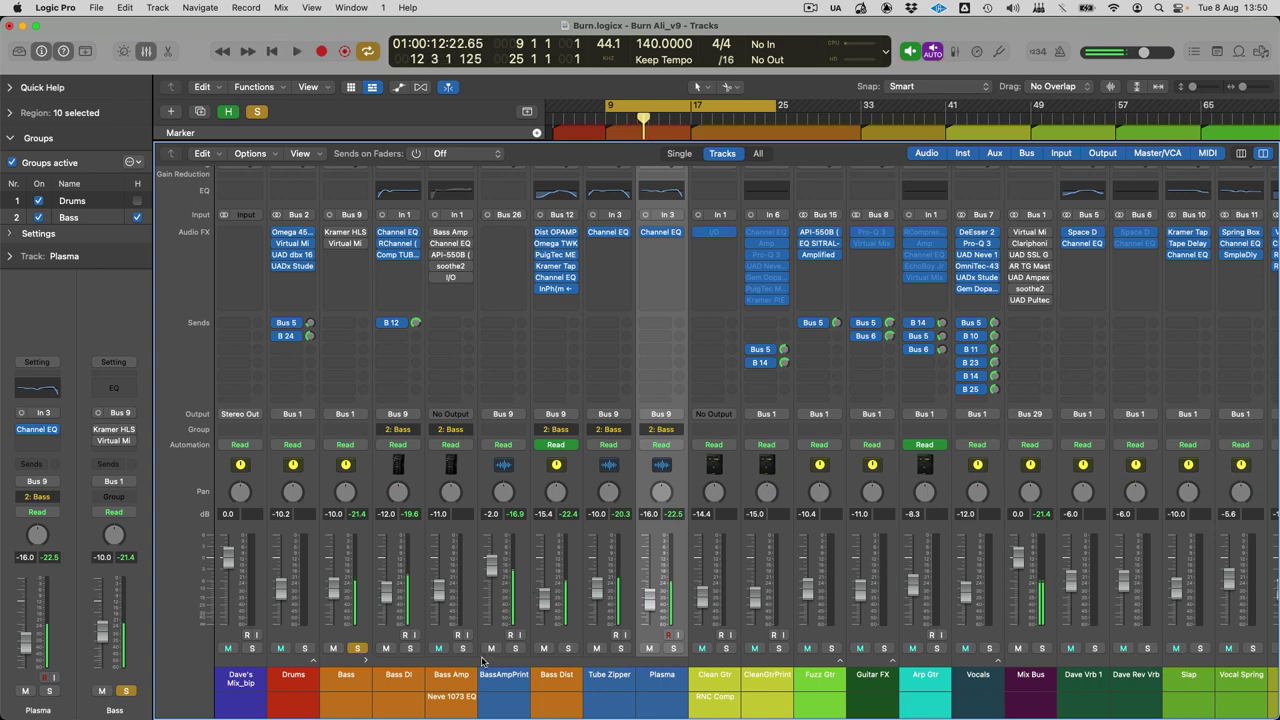
click(366, 672)
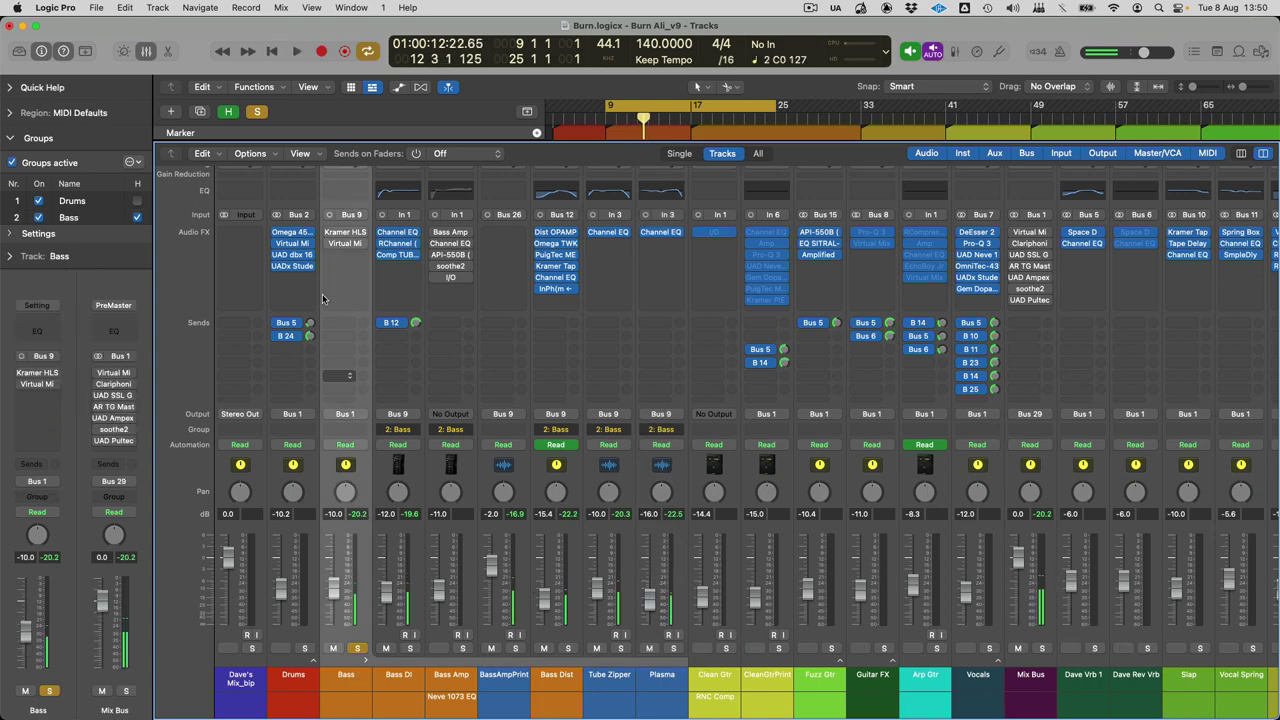
click(344, 233)
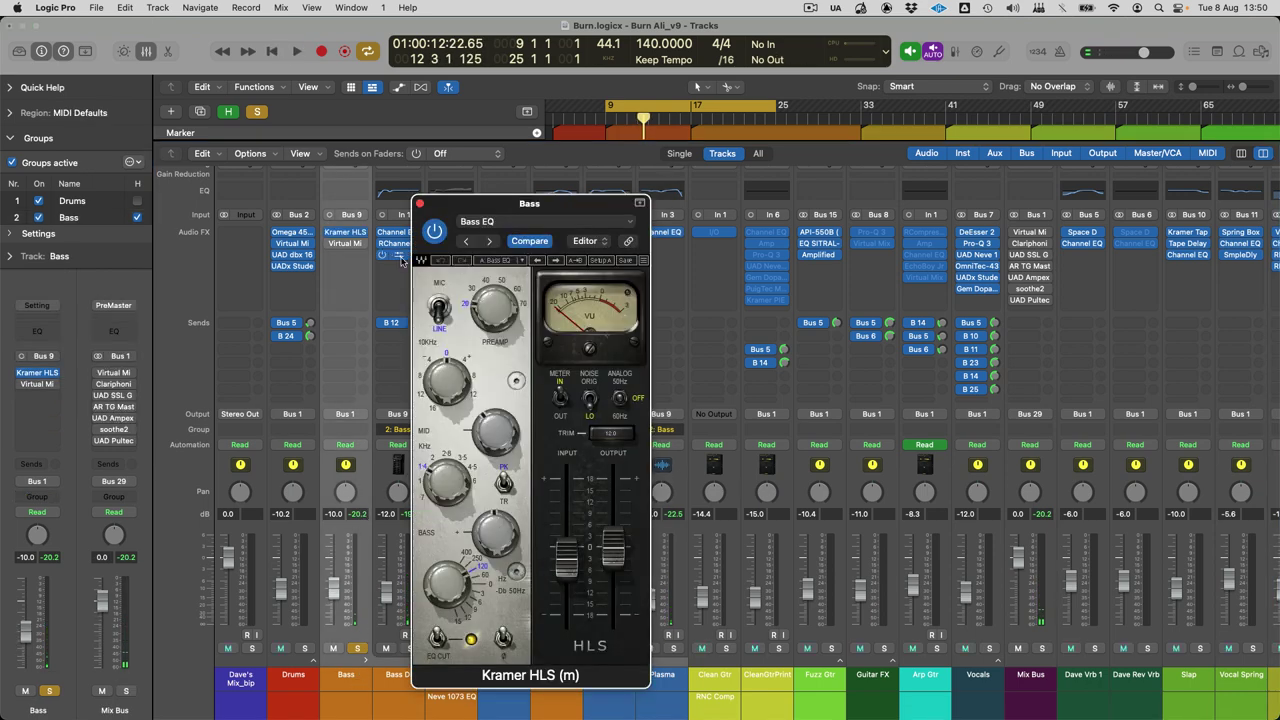
click(345, 245)
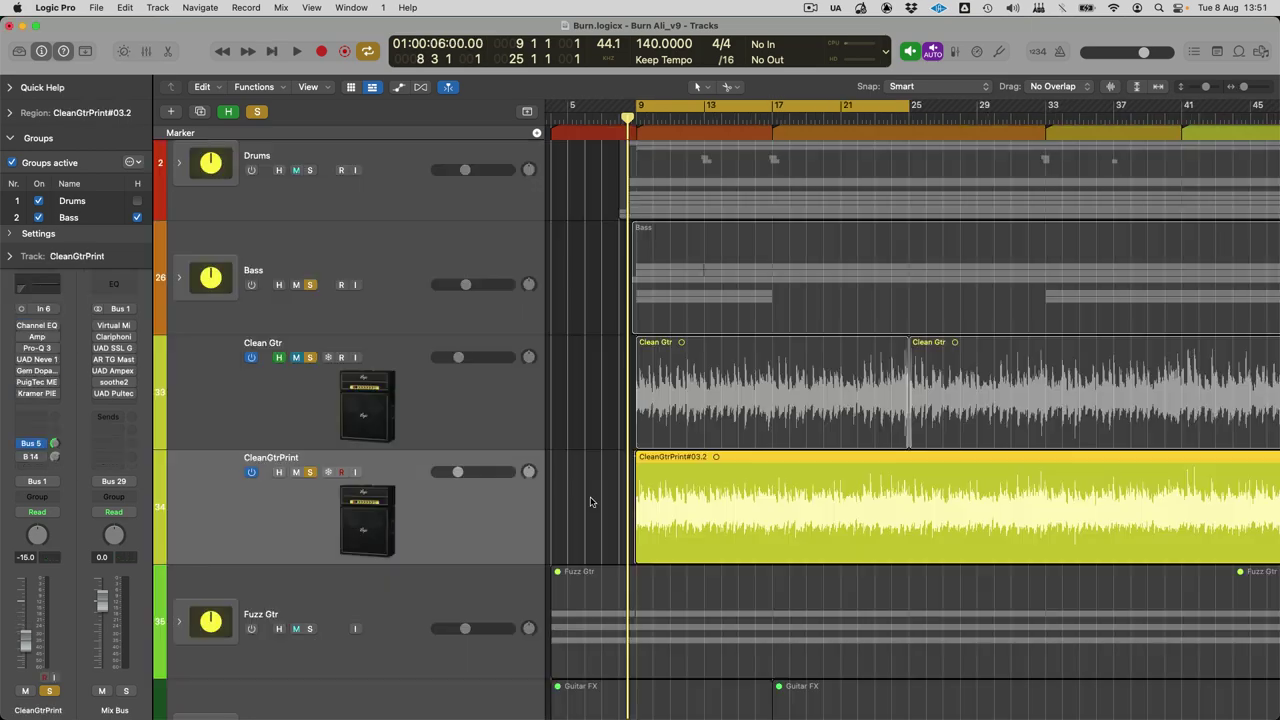
Step: Show the mixer, select Clean Gtr, then open its I/O insert for viewing and close it
scroll(591, 498, up, 5)
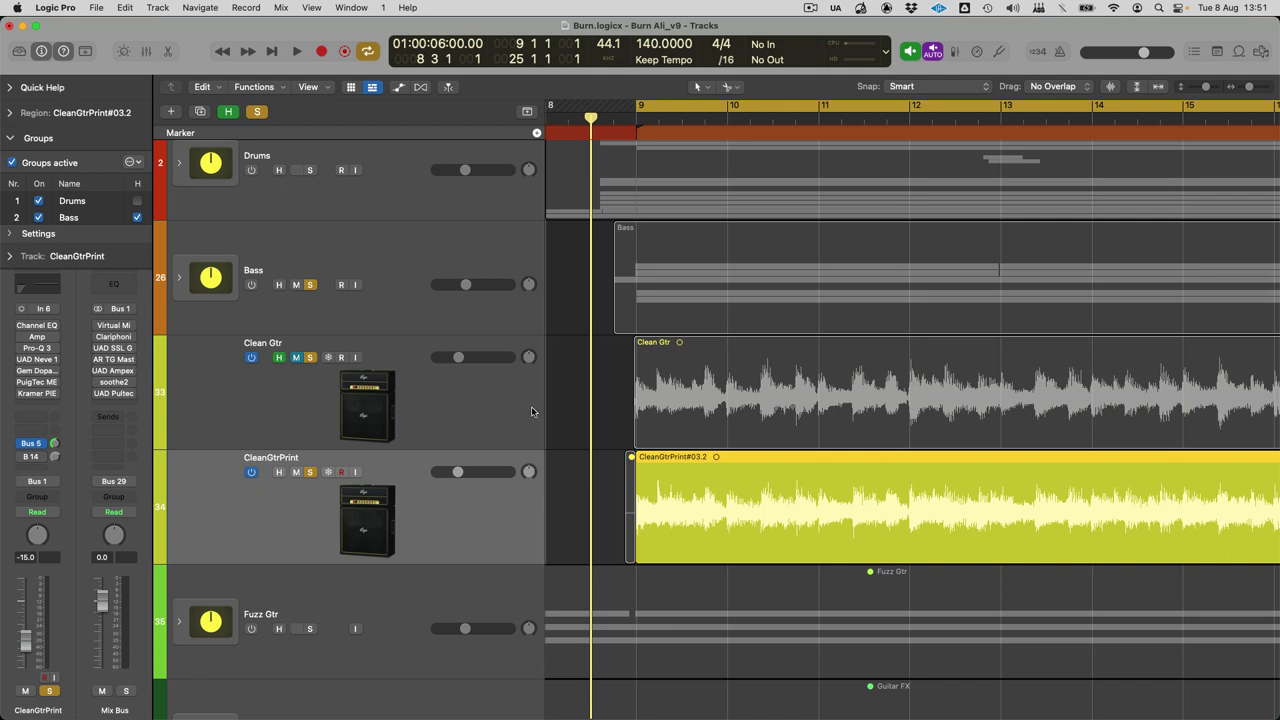
key(x)
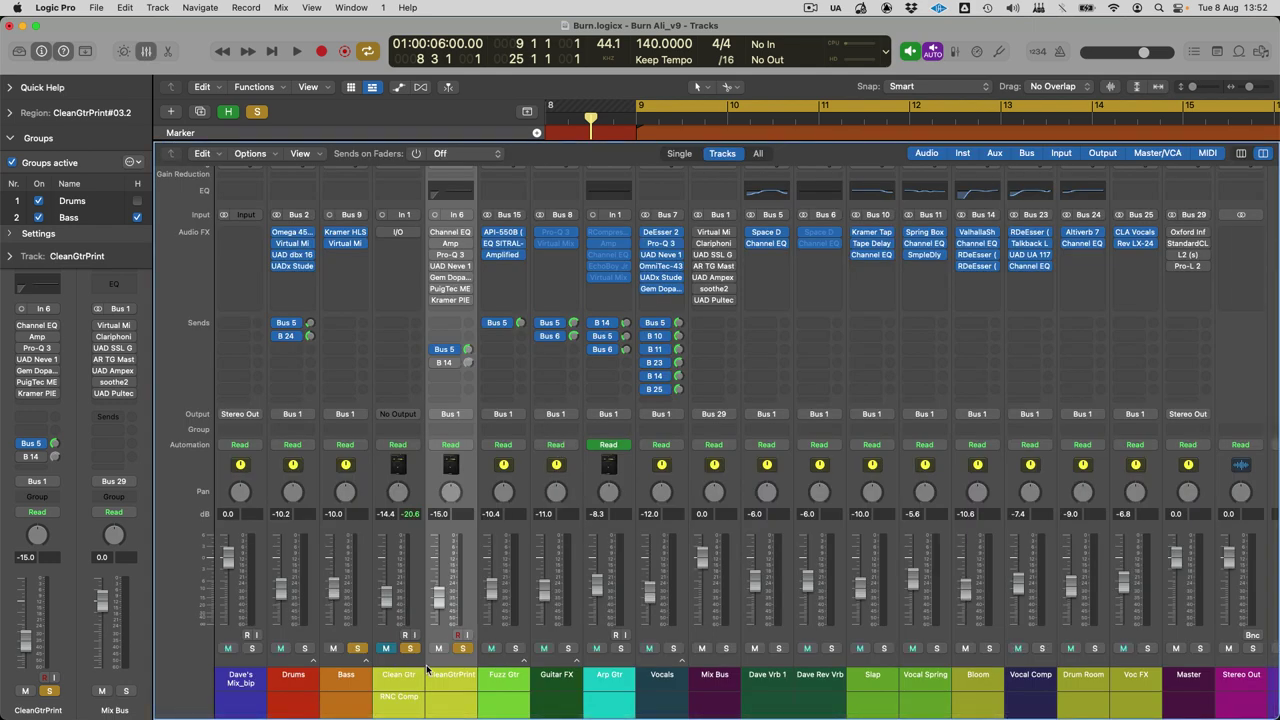
click(396, 680)
click(398, 232)
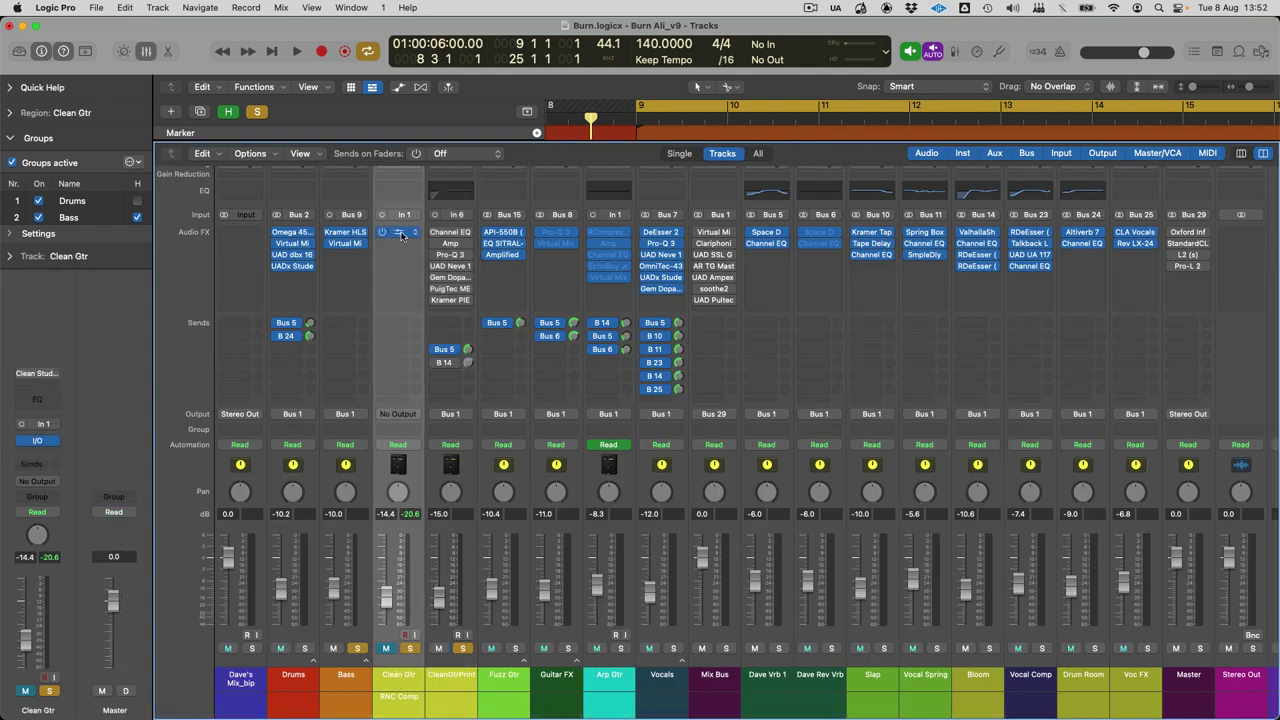
click(419, 204)
Step: Play CleanGtrPrint while viewing its region, switch off its Bus 5 send in the mixer, and stop playback
key(space)
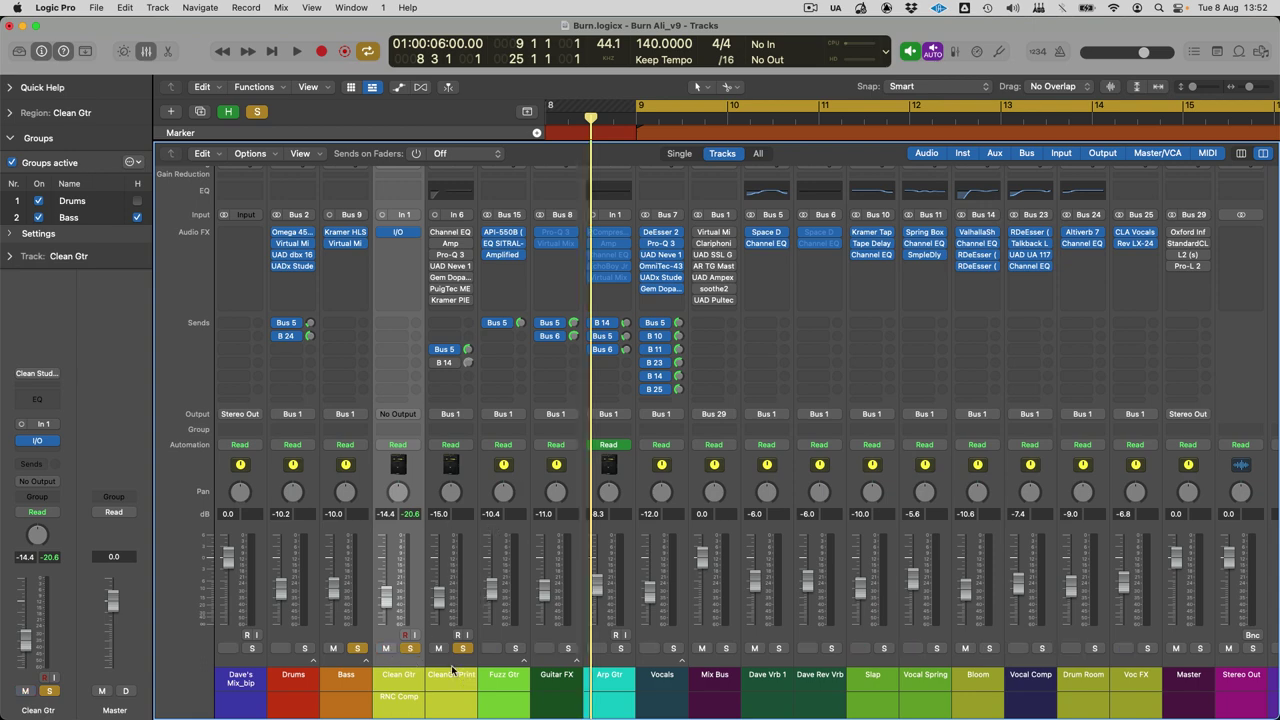
key(x)
scroll(734, 318, up, 2)
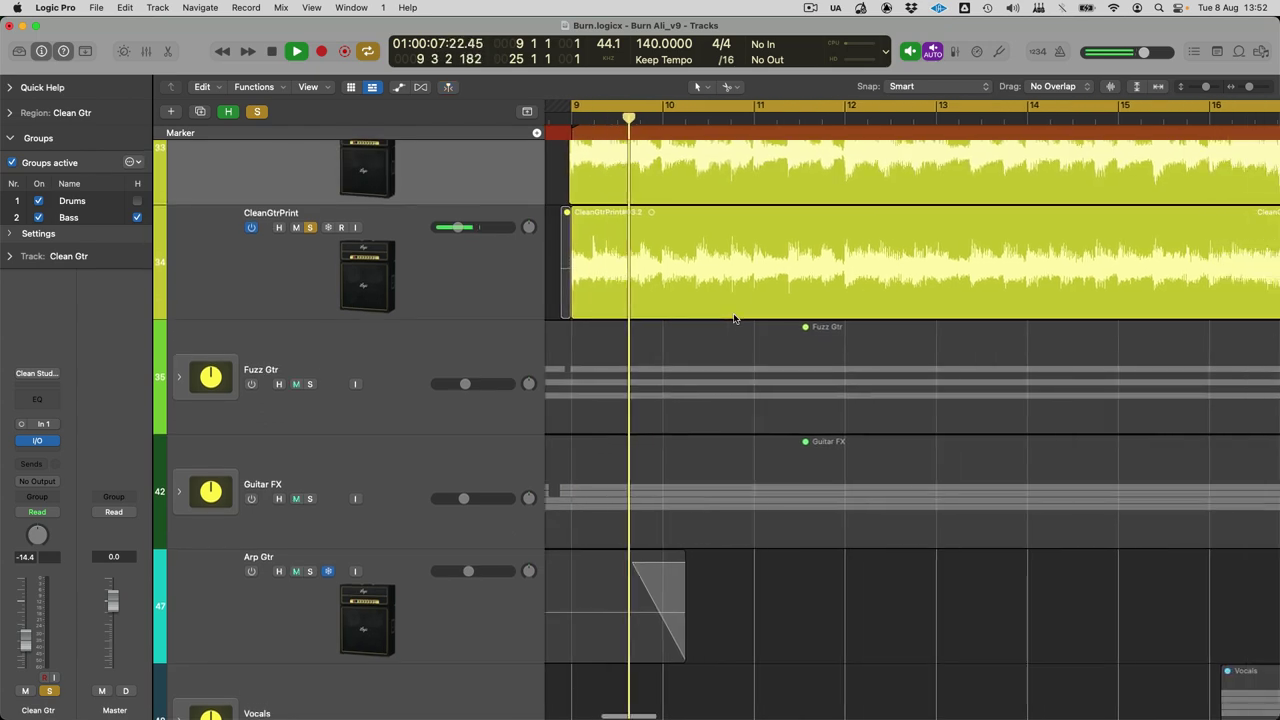
scroll(600, 300, up, 2)
key(x)
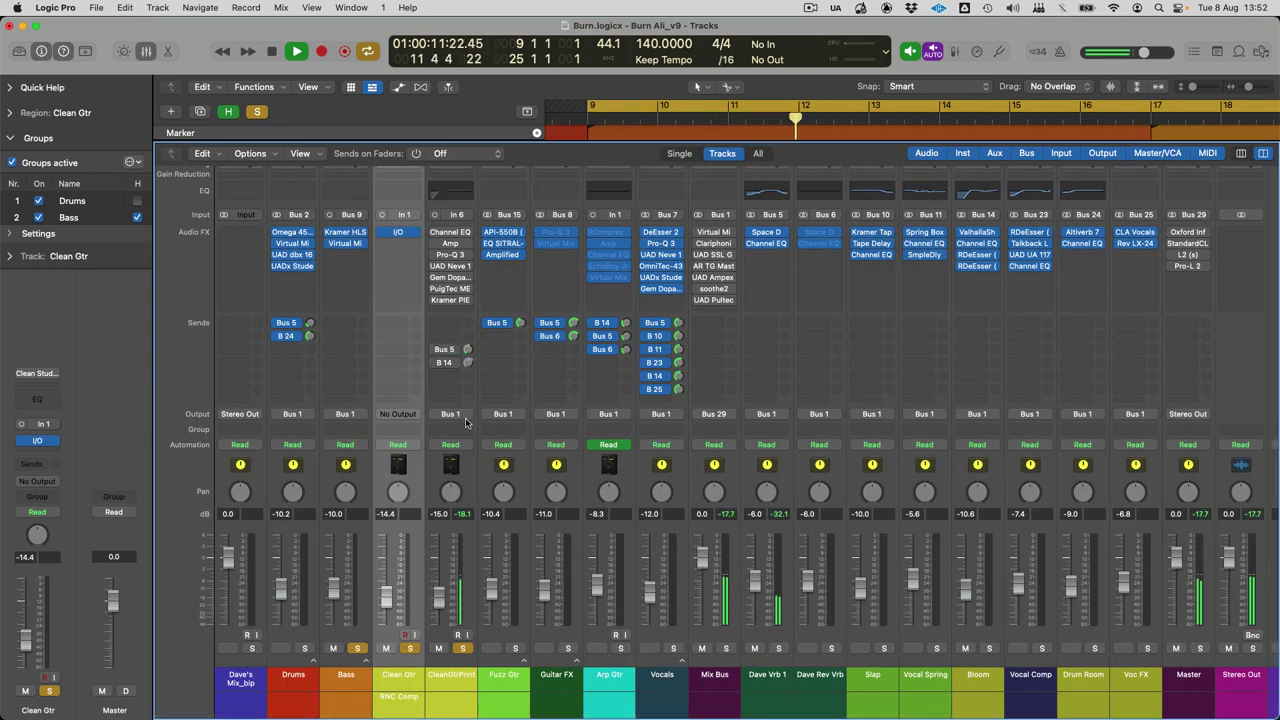
click(435, 349)
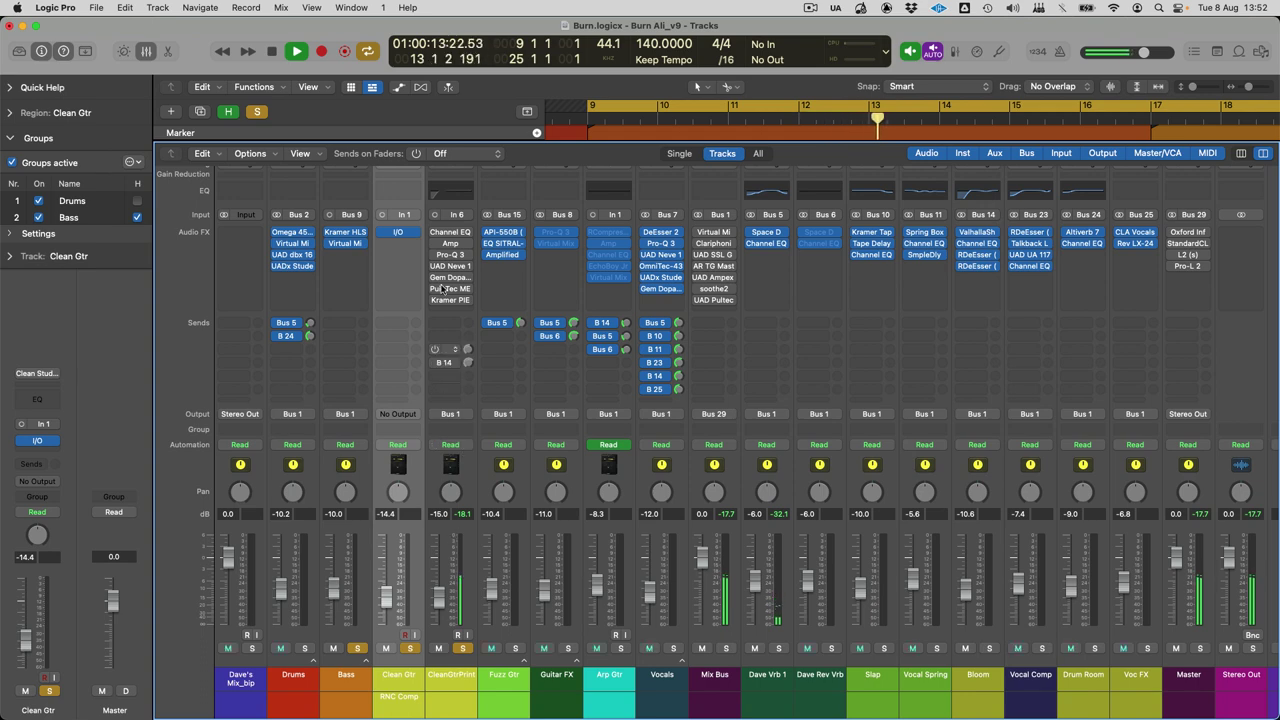
key(space)
Step: Enable and open Channel EQ on CleanGtrPrint, audition it from bar 9 and close the plug-in window
click(448, 234)
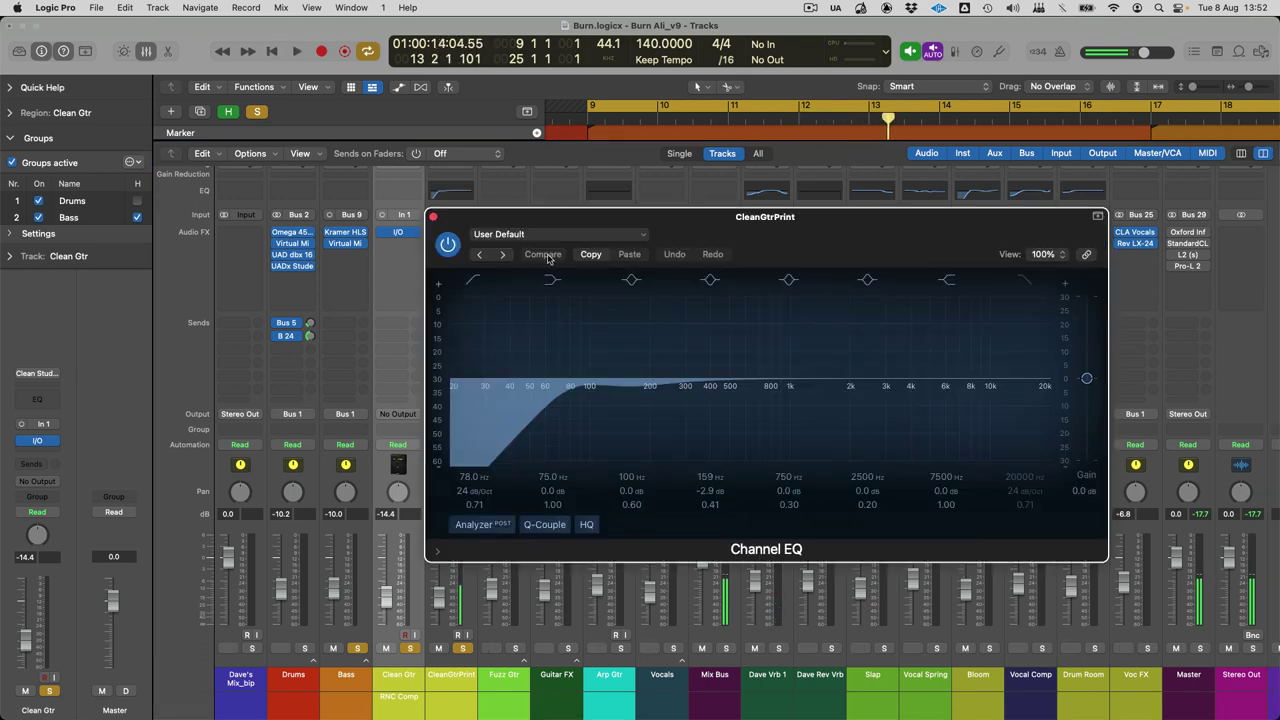
key(space)
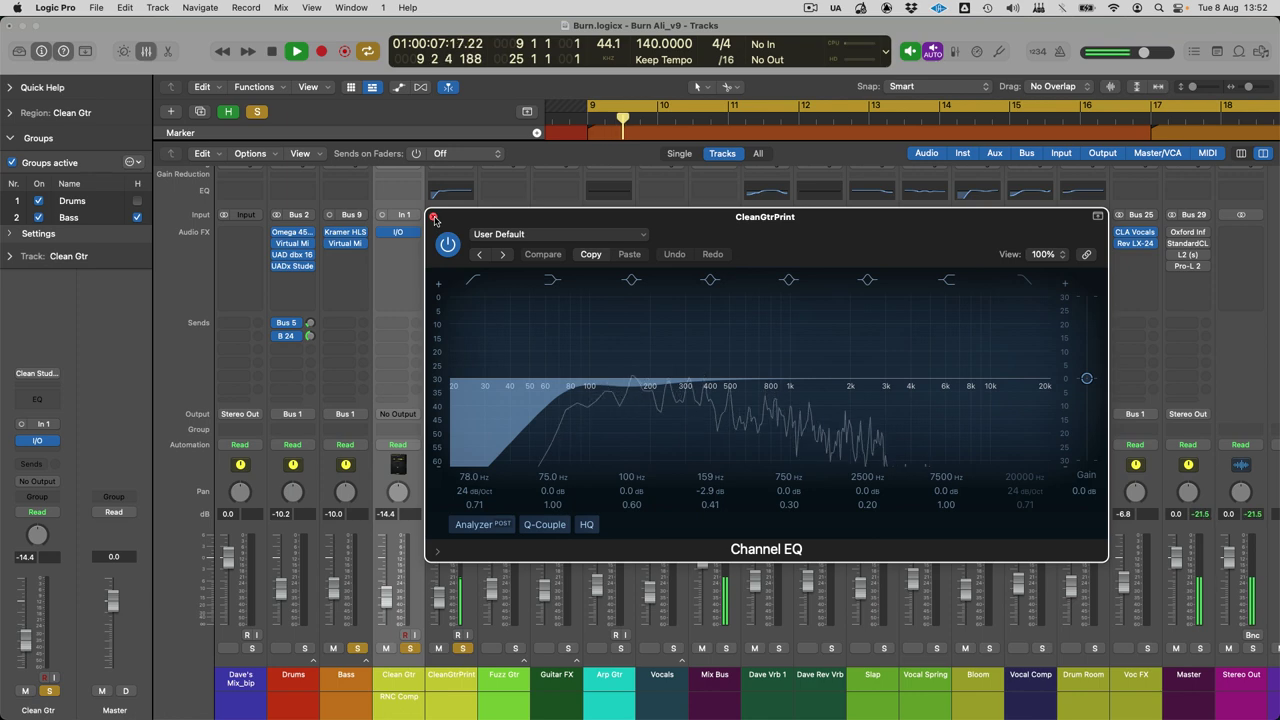
click(434, 218)
Step: Enable and open the Amp Designer insert on CleanGtrPrint, stop playback, inspect the microphone setting and close the window
click(448, 244)
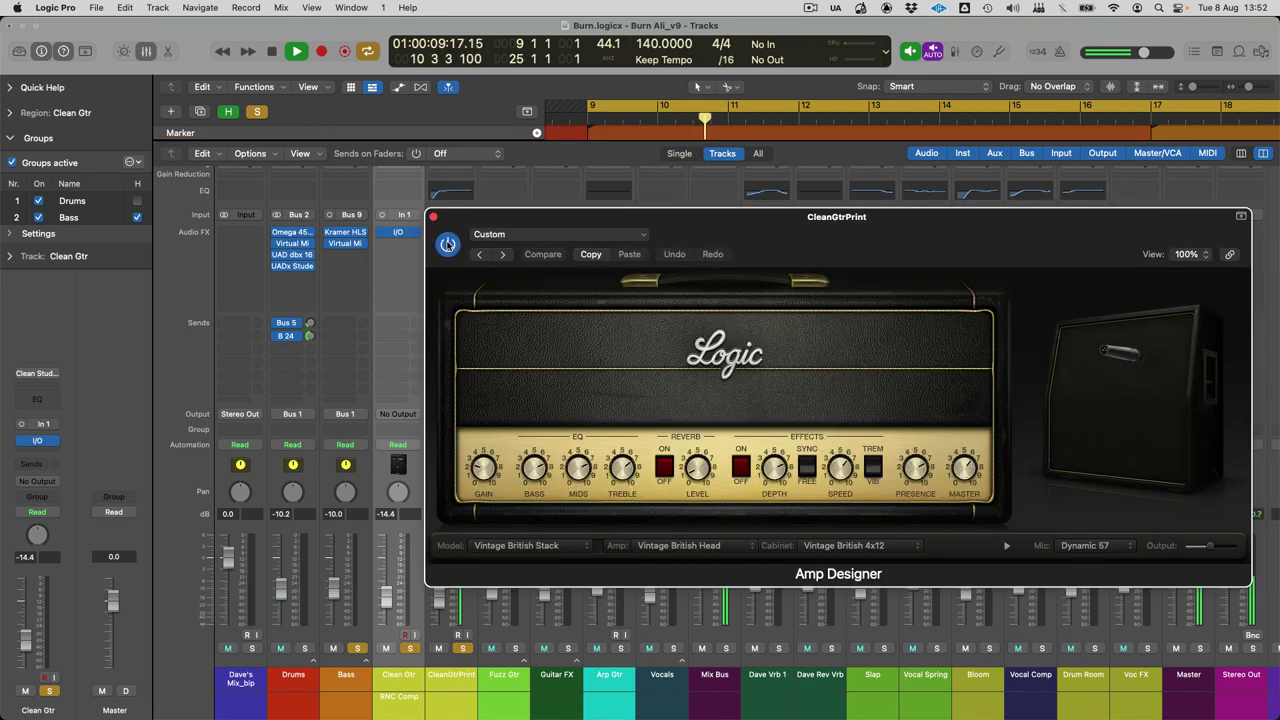
key(space)
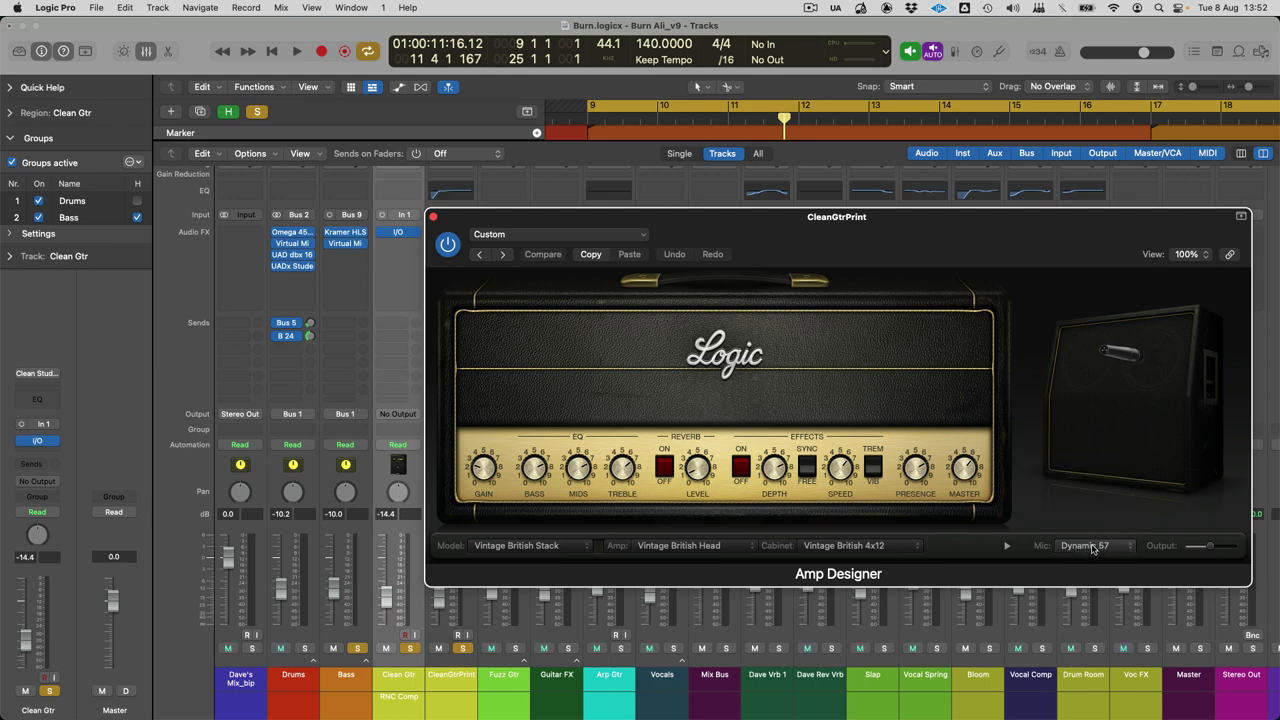
mouse_move(1086, 532)
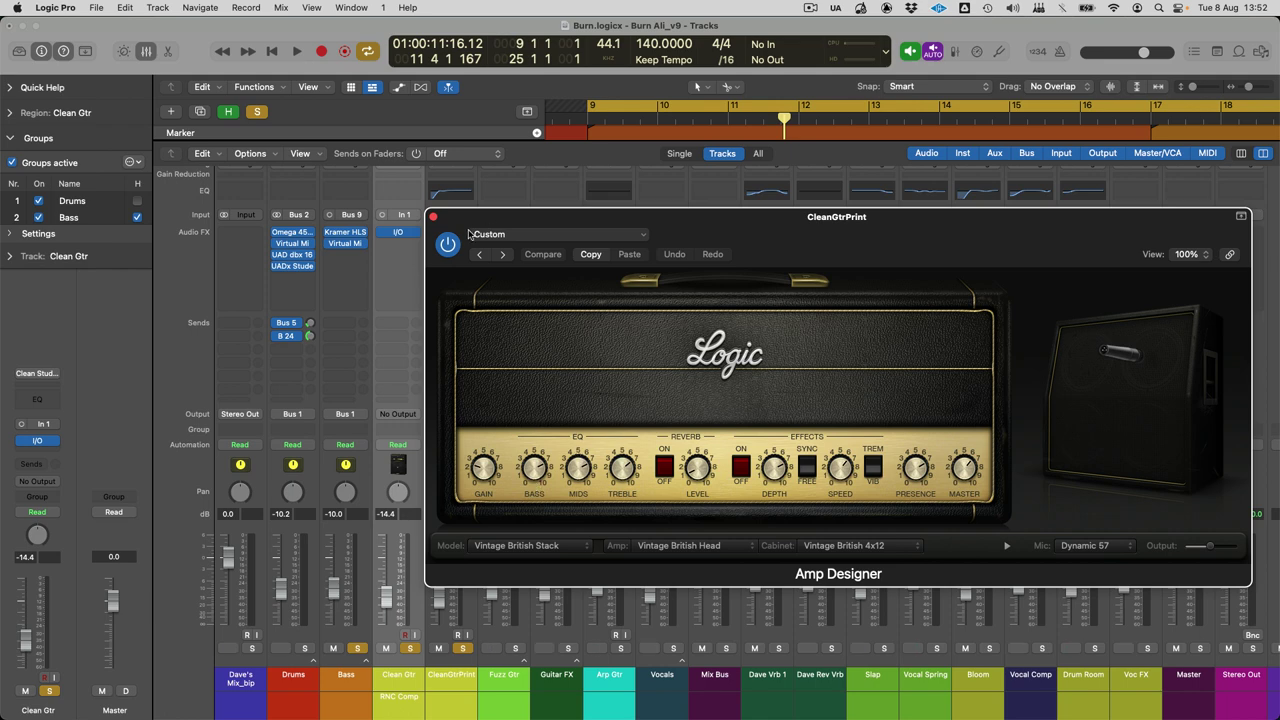
click(433, 216)
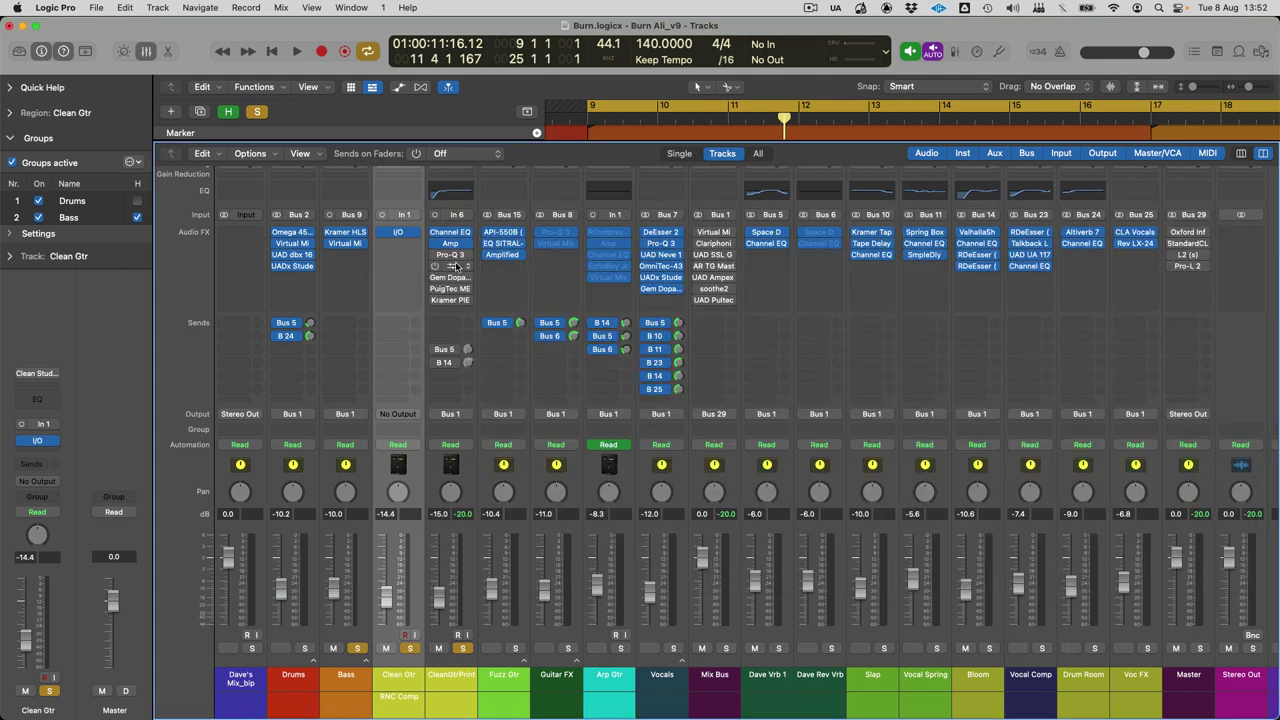
Step: Play CleanGtrPrint from bar 9, enable and open its Pro-Q 3, and stop playback
key(space)
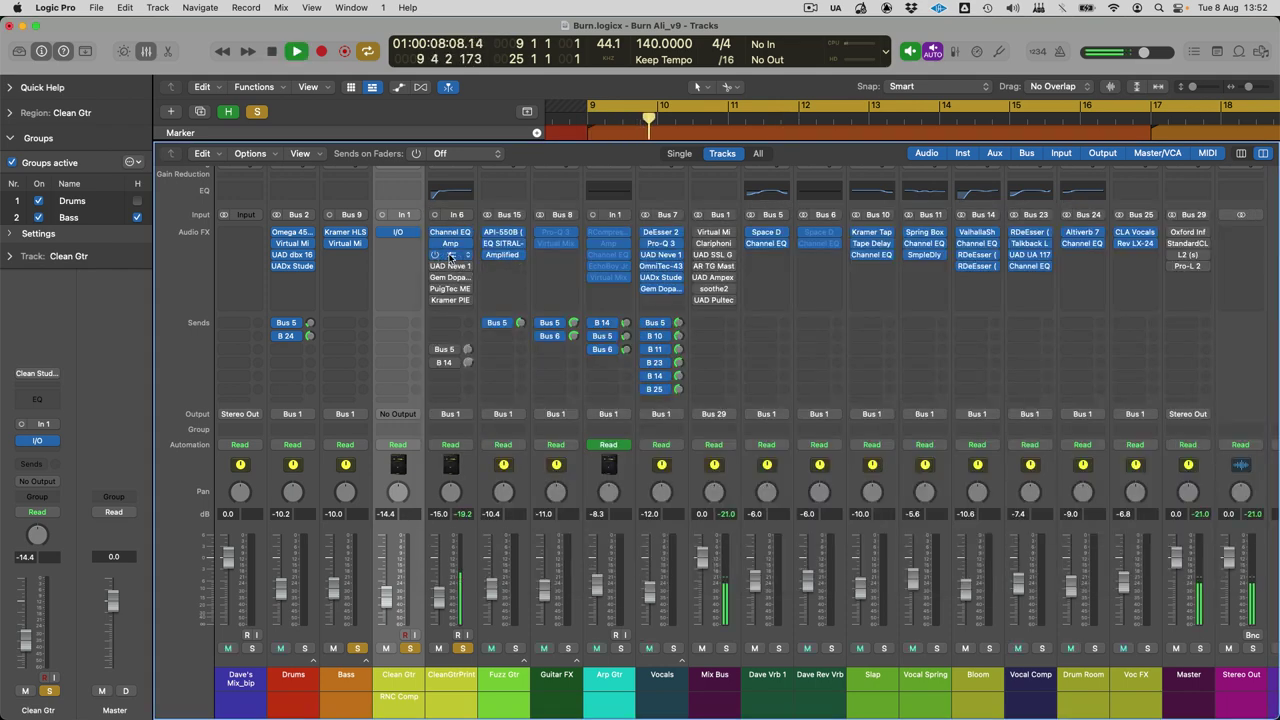
click(449, 256)
key(space)
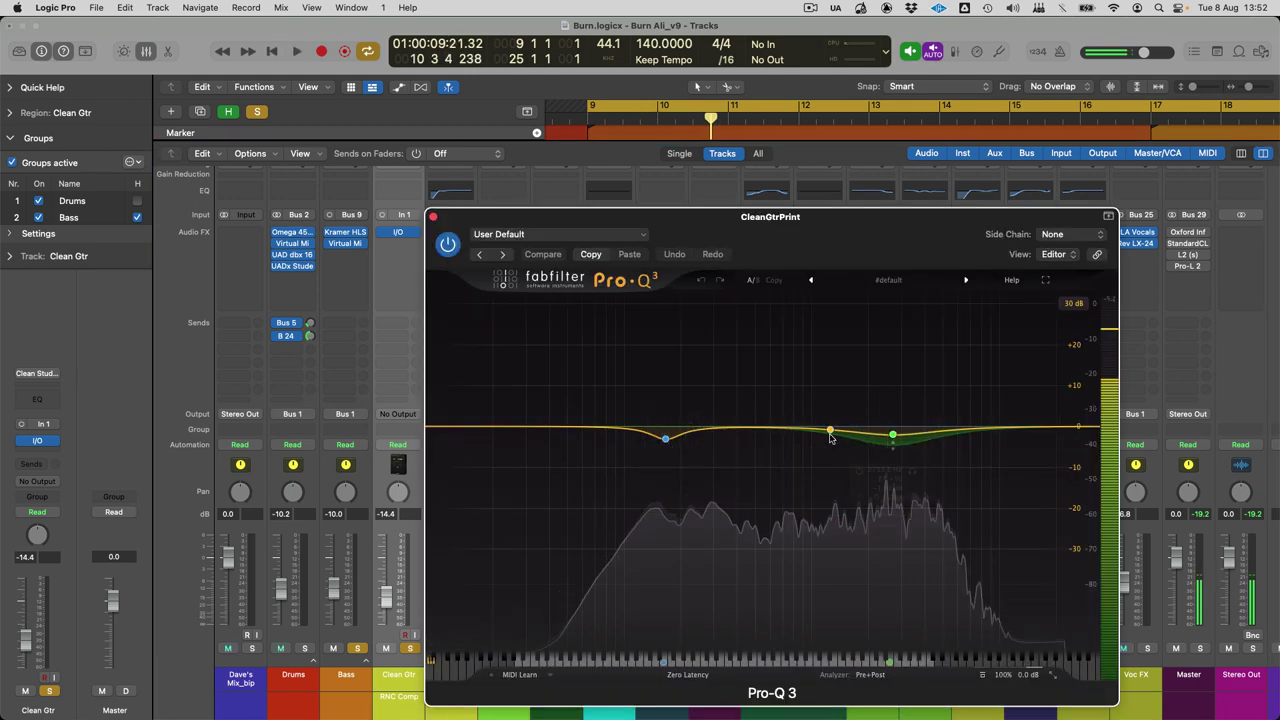
Step: Solo the dynamic band near 2.7 kHz in Pro-Q 3 during playback, unsolo it, stop and close the window
mouse_move(893, 437)
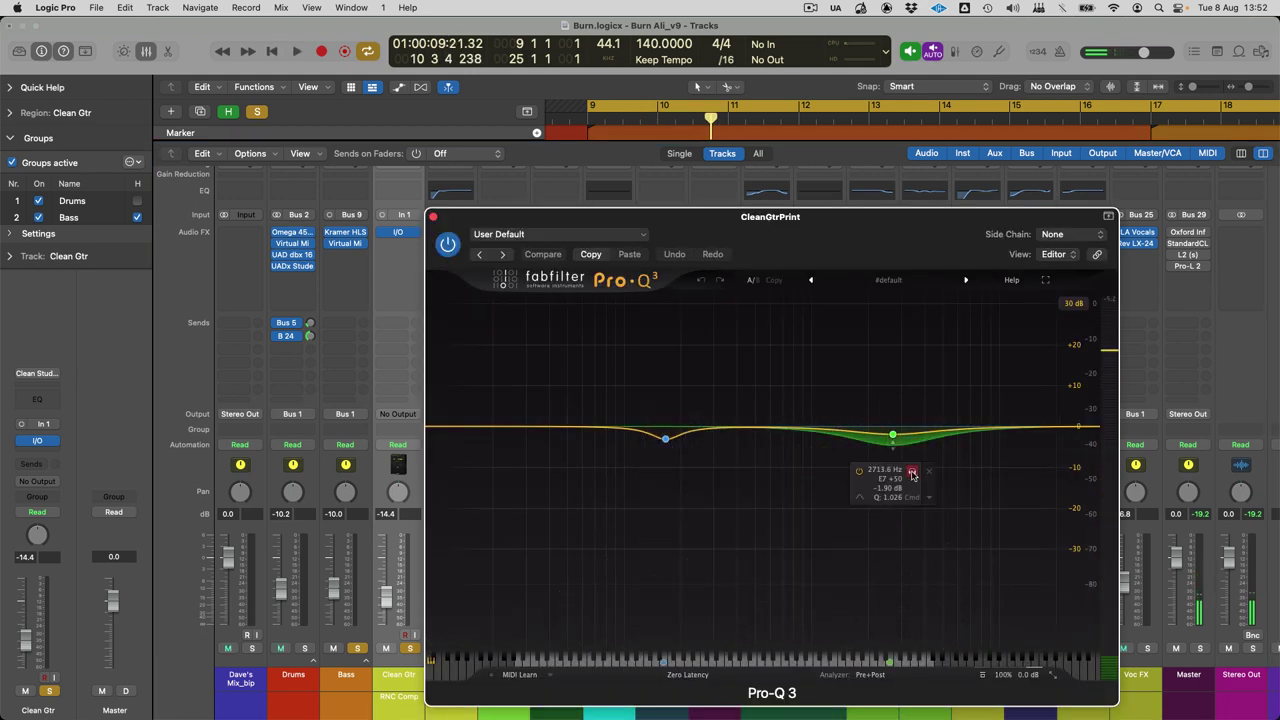
key(space)
click(913, 472)
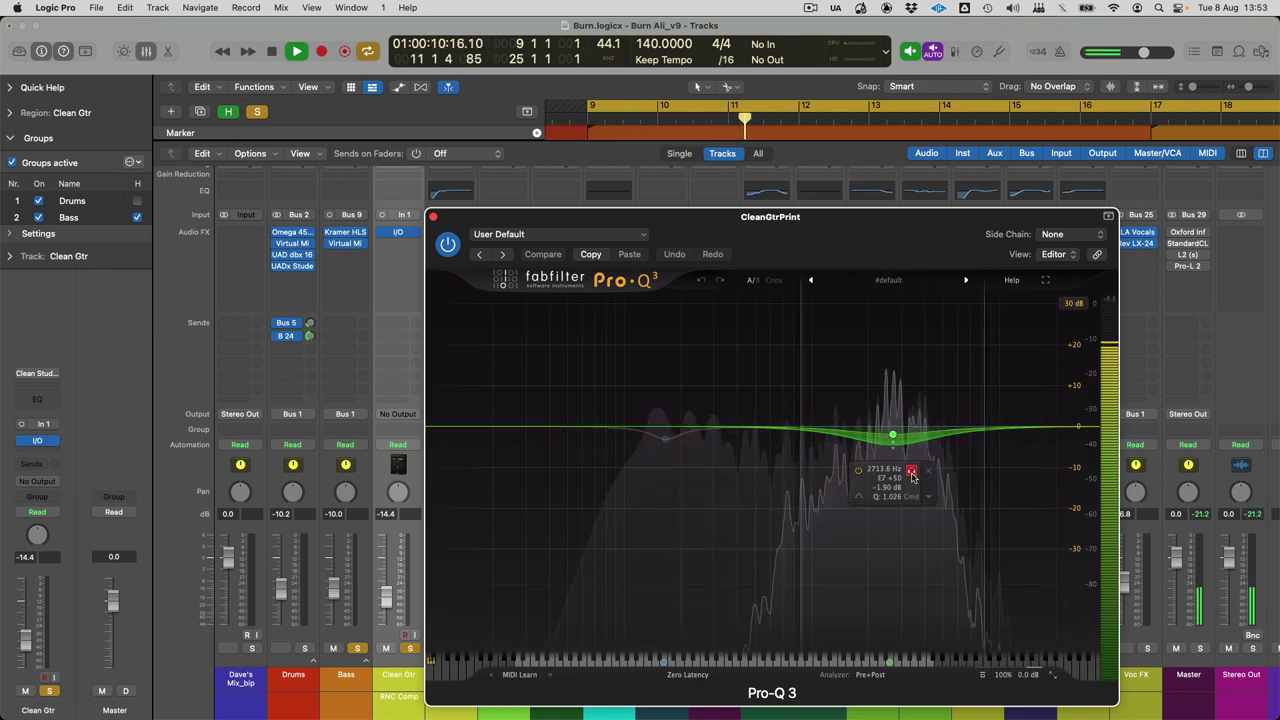
click(911, 472)
key(space)
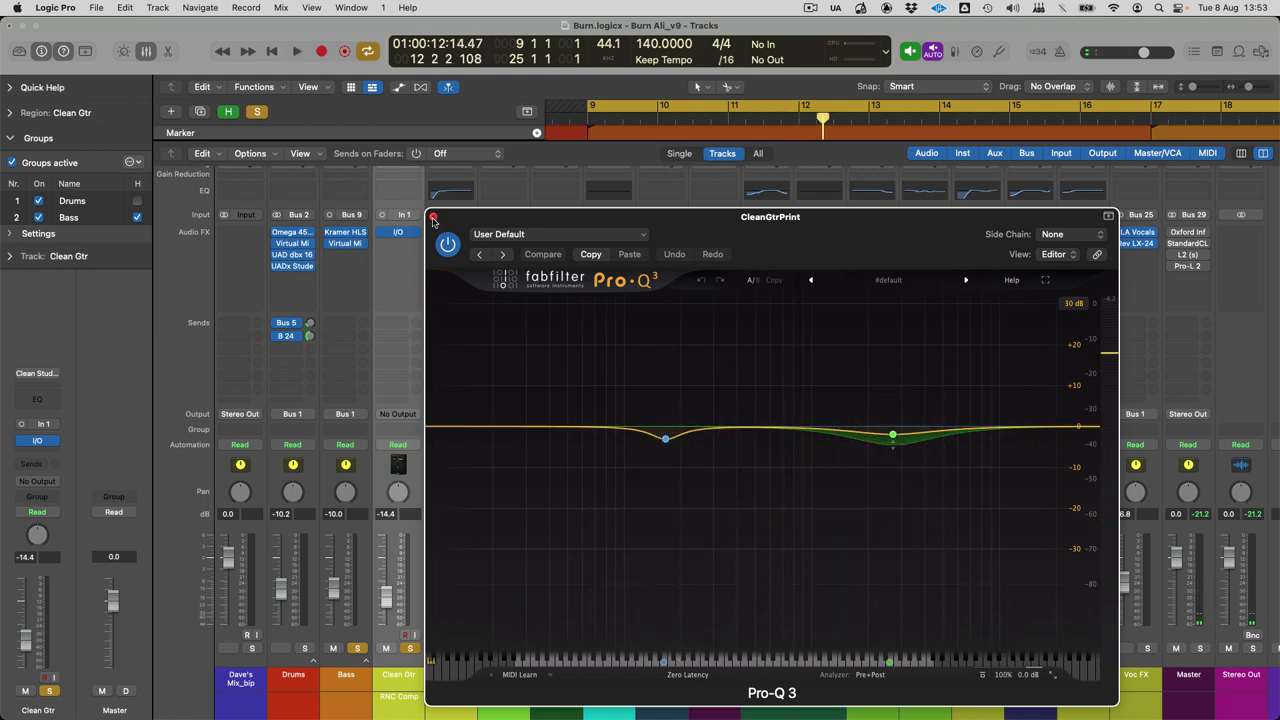
click(433, 217)
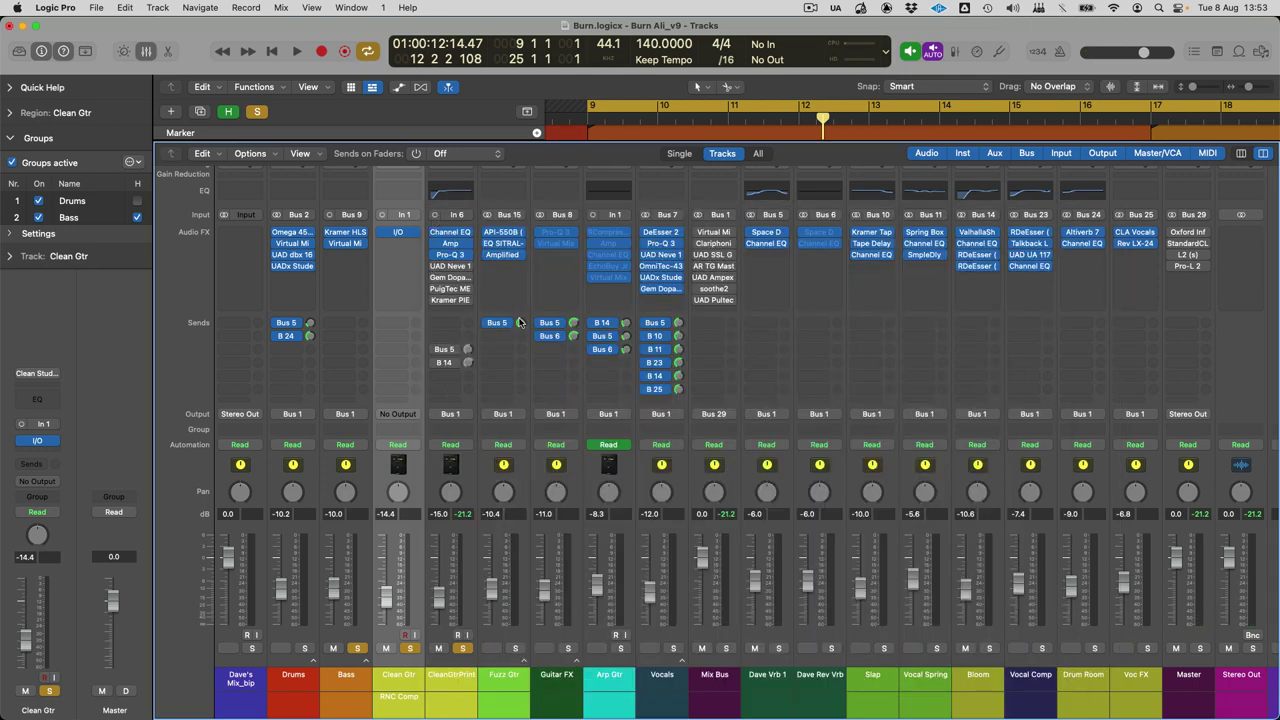
Step: Enable and open the UAD Neve 1073 insert on CleanGtrPrint
click(452, 267)
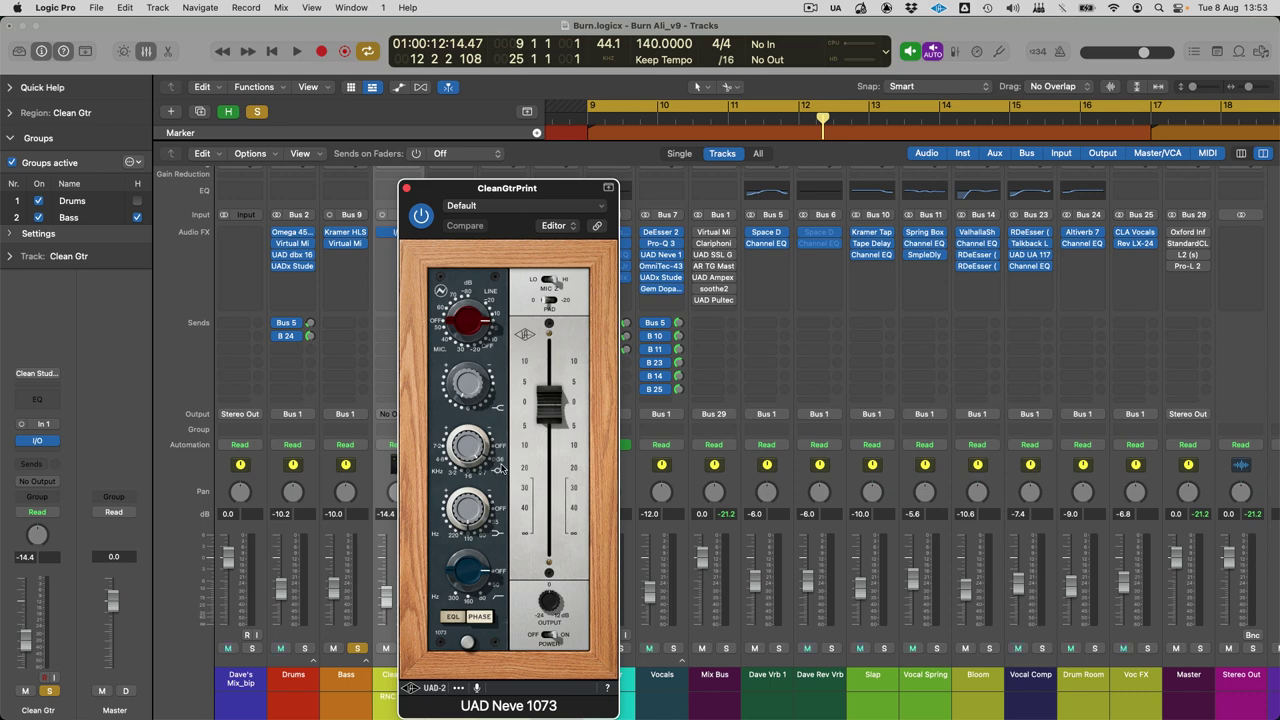
Step: Play back the clean guitar with UAD Neve 1073 active on CleanGtrPrint, close the plug-in and stop playback
key(space)
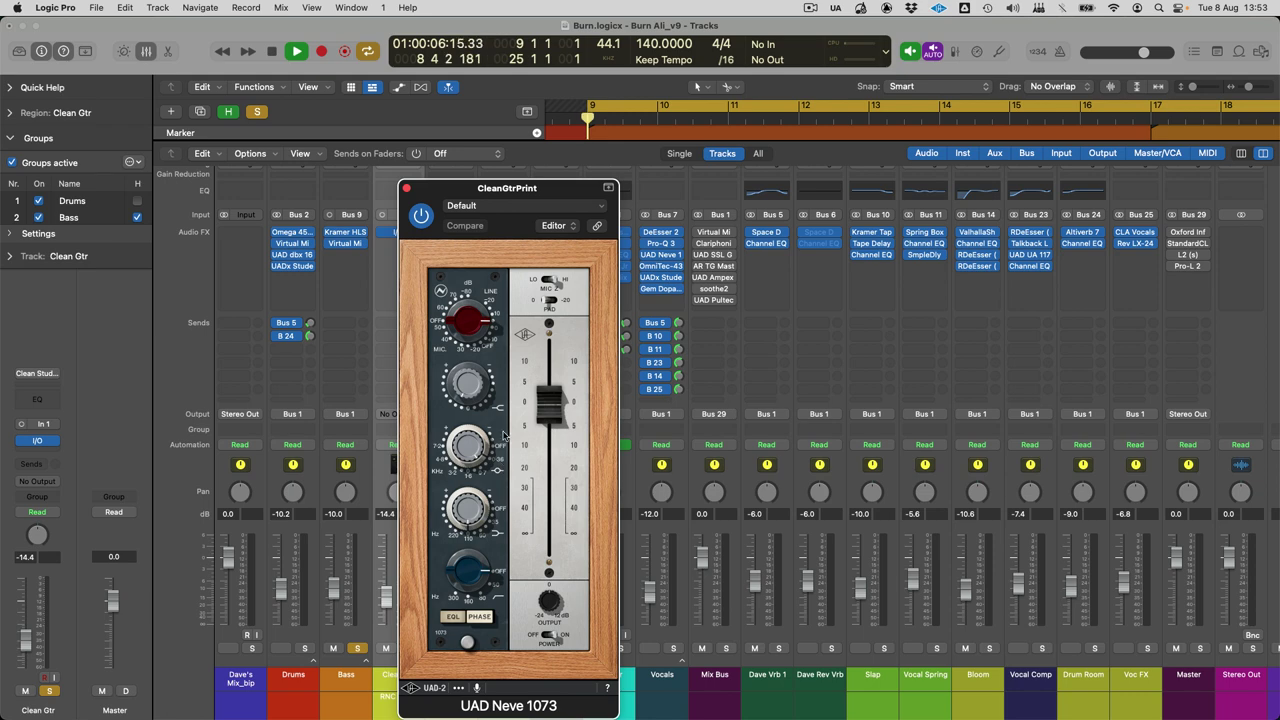
click(406, 191)
key(space)
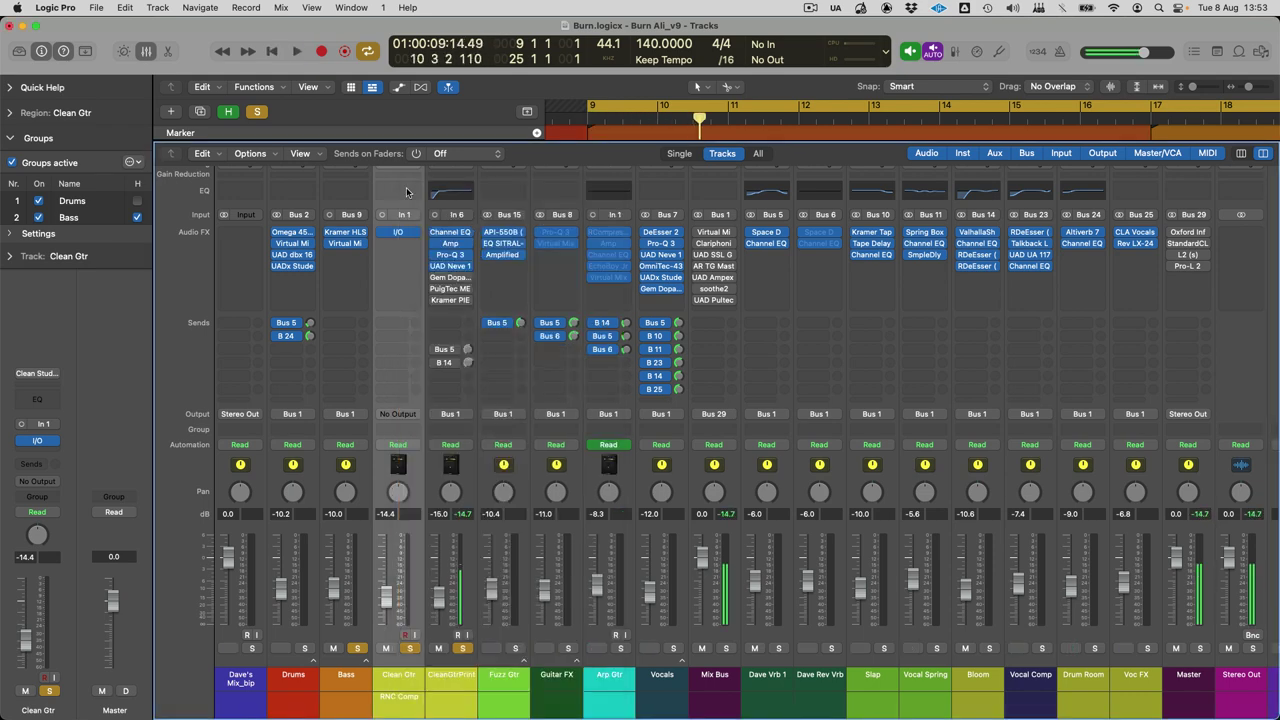
Step: Enable the Gem Dopamine plug-in on the CleanGtrPrint channel, audition it during playback and close its window
click(449, 279)
key(space)
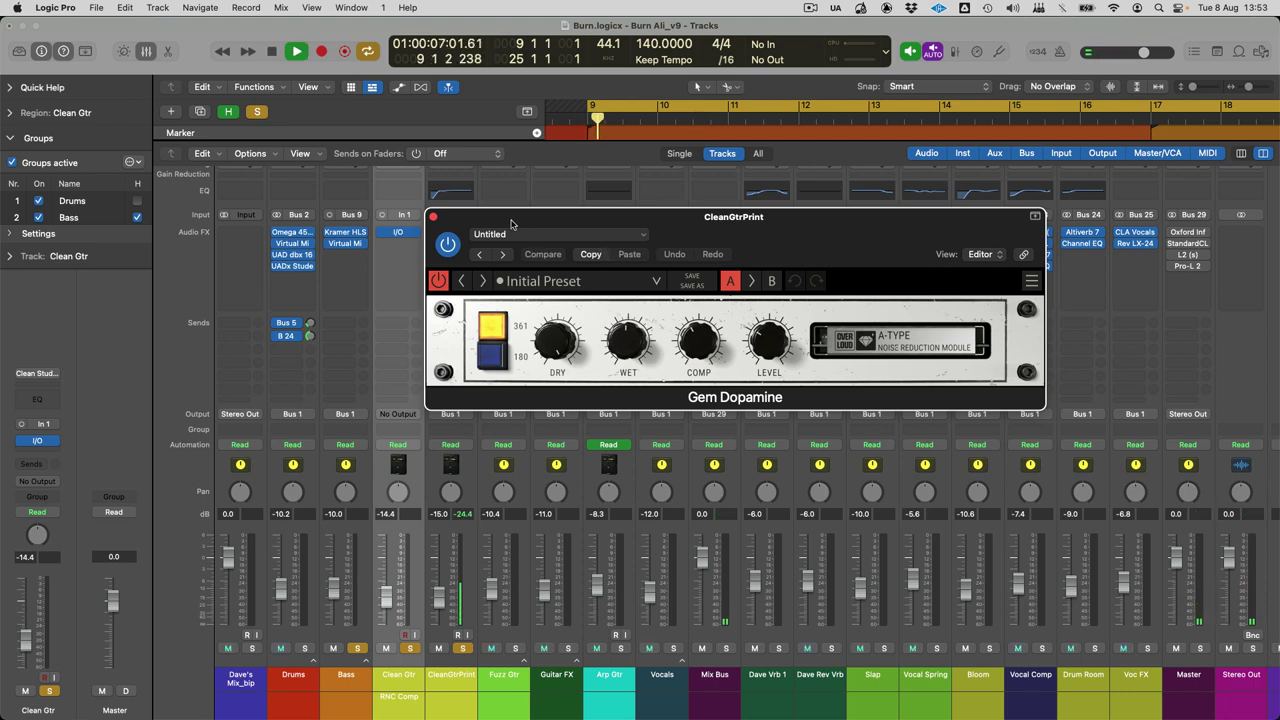
drag(477, 218, 632, 210)
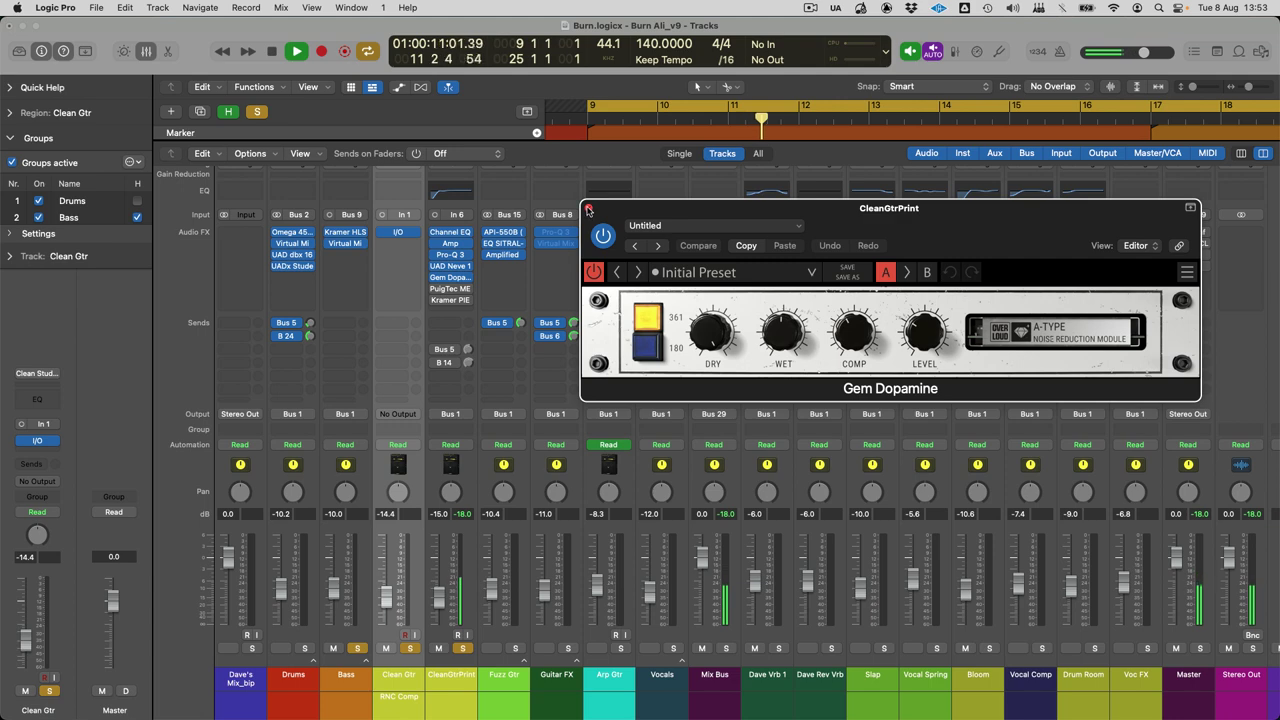
click(588, 209)
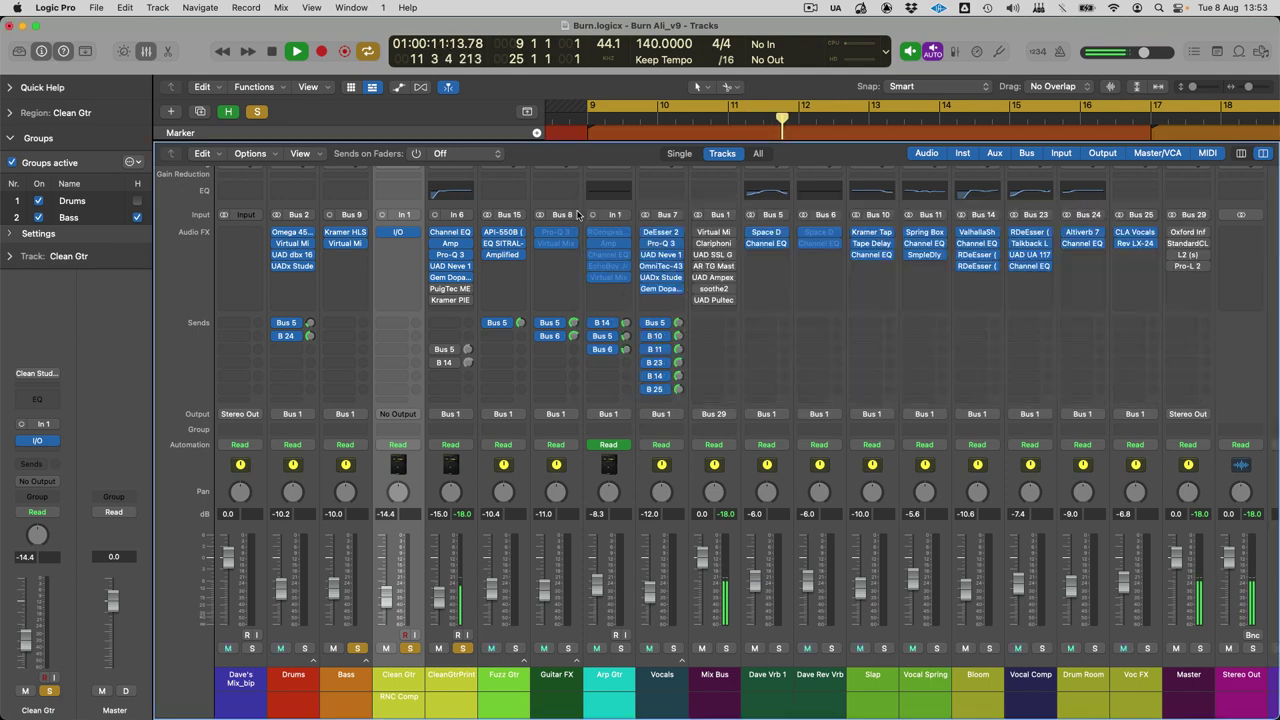
Step: Enable the PuigTec MEQ5 equalizer on the CleanGtrPrint channel, review its settings and close it
click(451, 289)
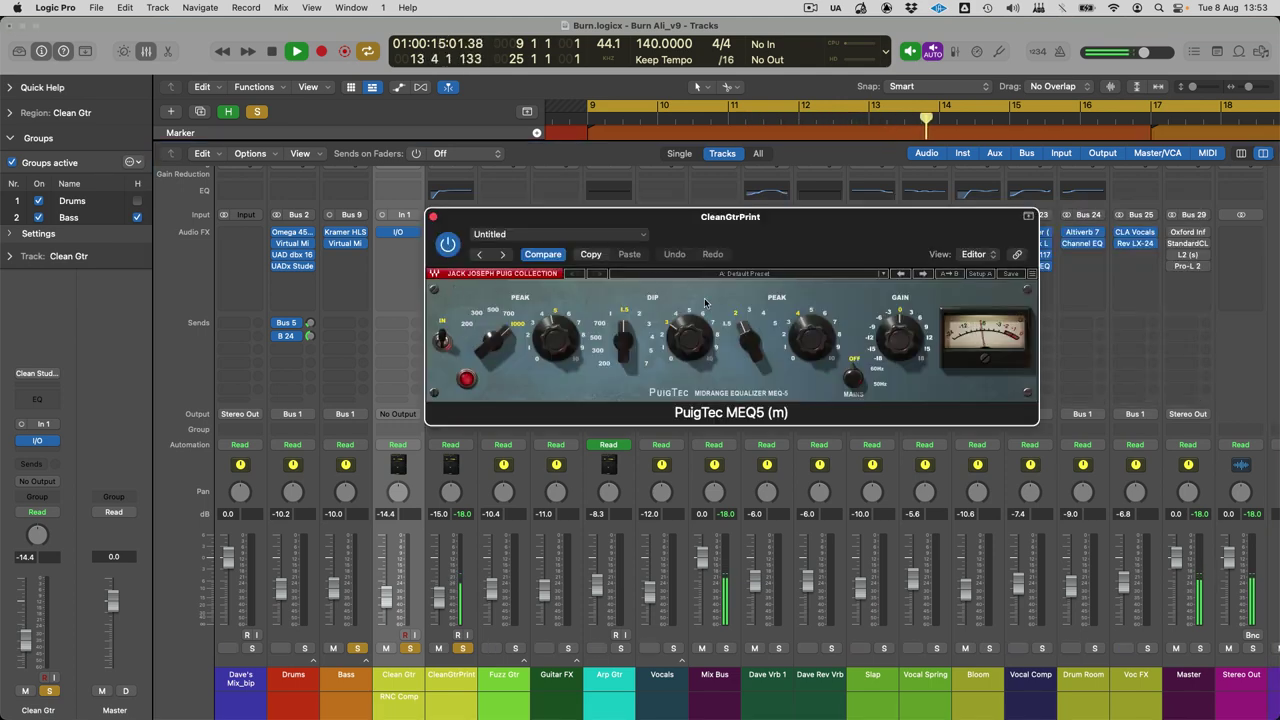
key(space)
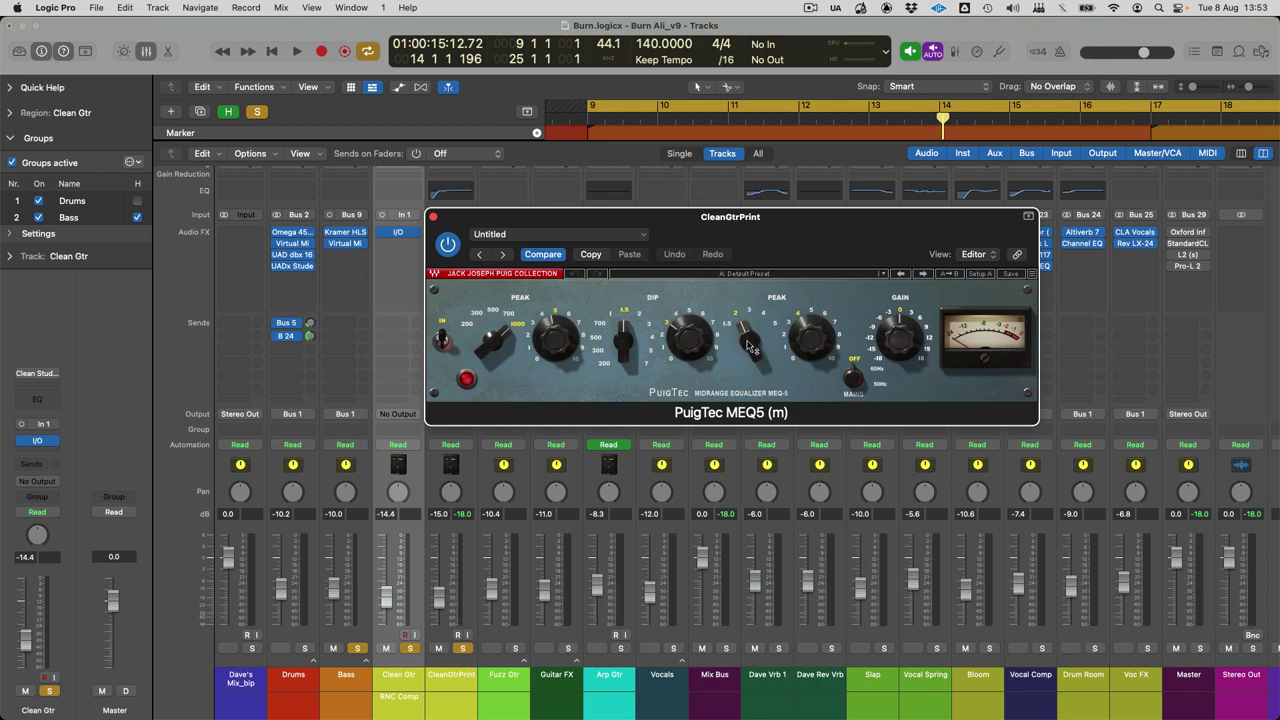
mouse_move(752, 342)
mouse_move(674, 349)
click(433, 217)
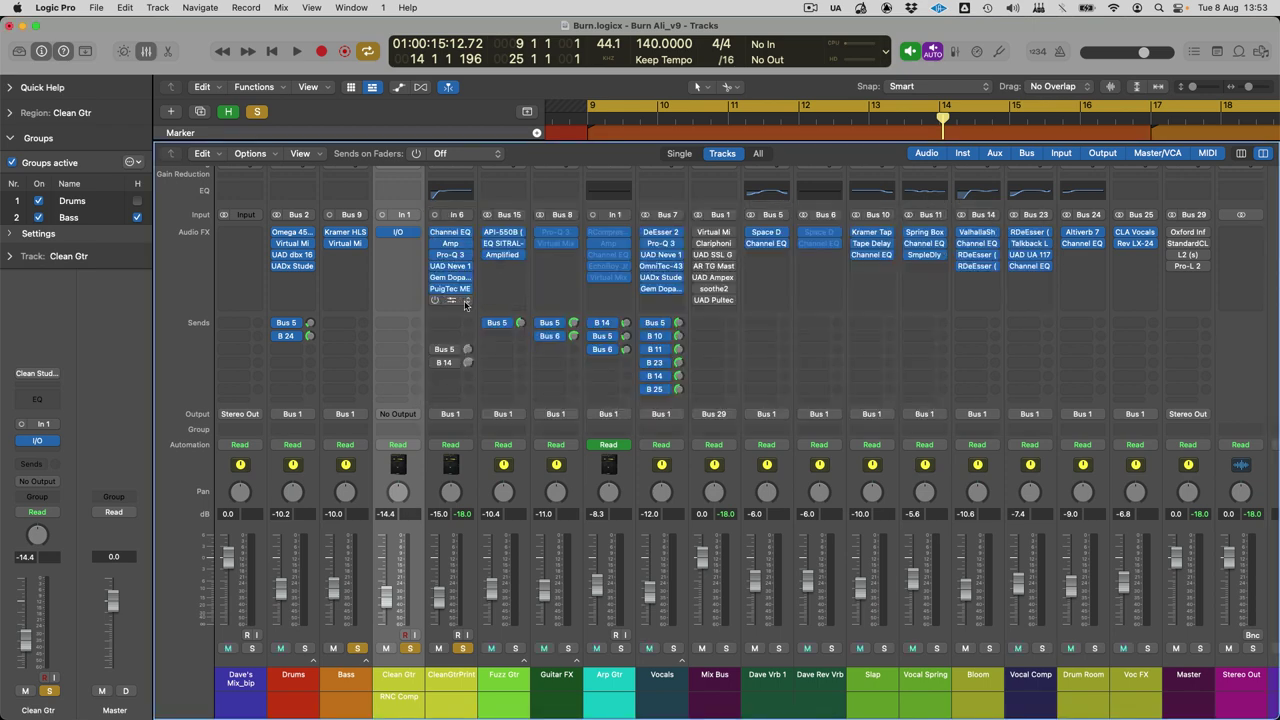
Step: Enable the Kramer PIE compressor on the CleanGtrPrint channel during playback, check its settings and close it
key(space)
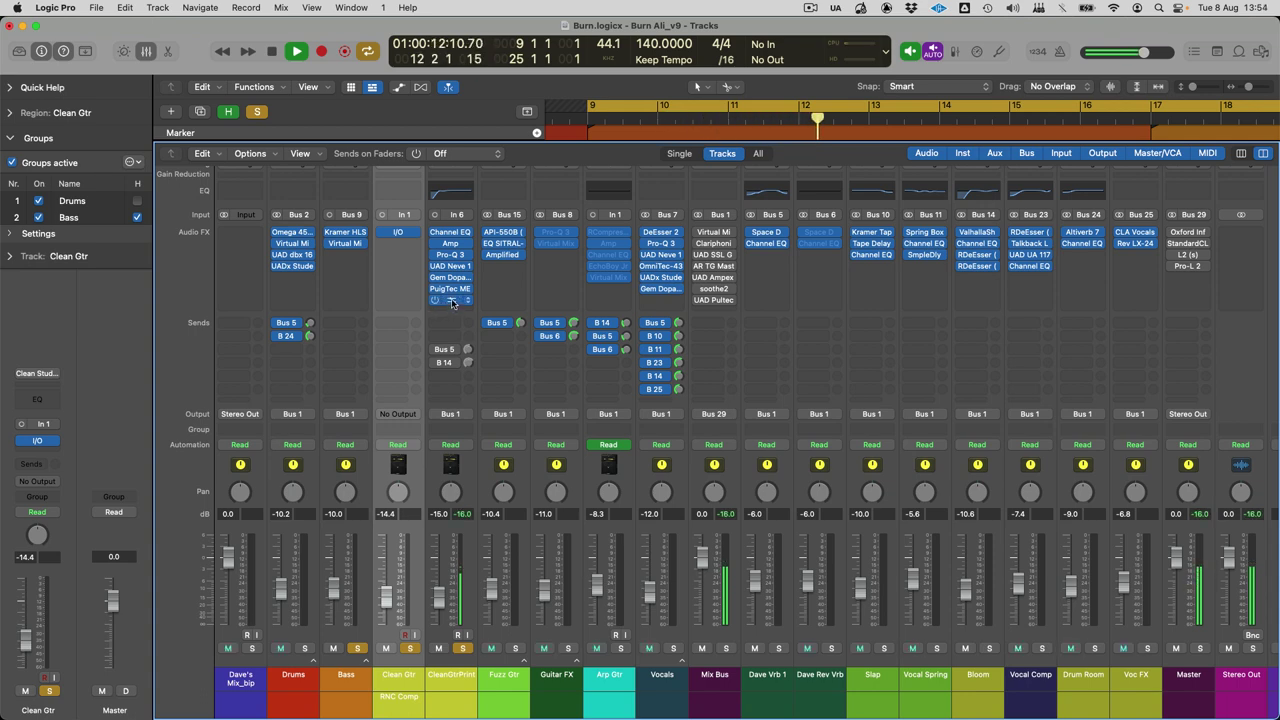
click(452, 303)
key(space)
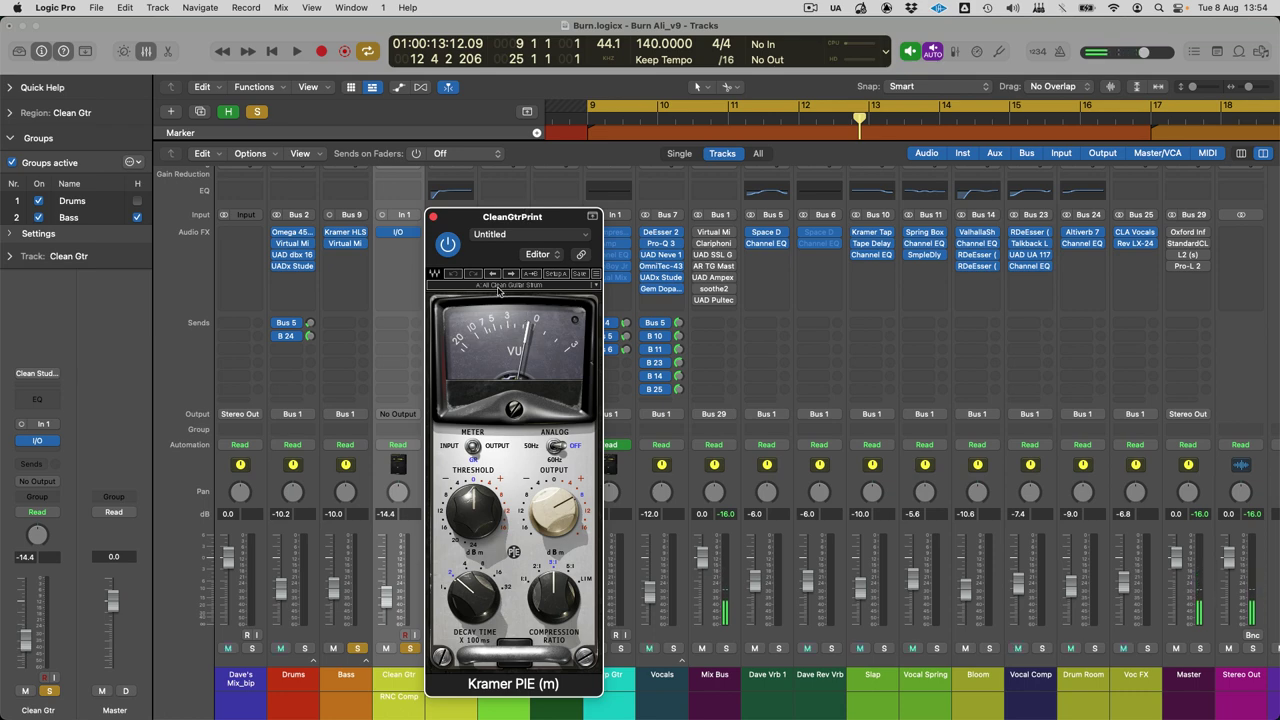
click(433, 217)
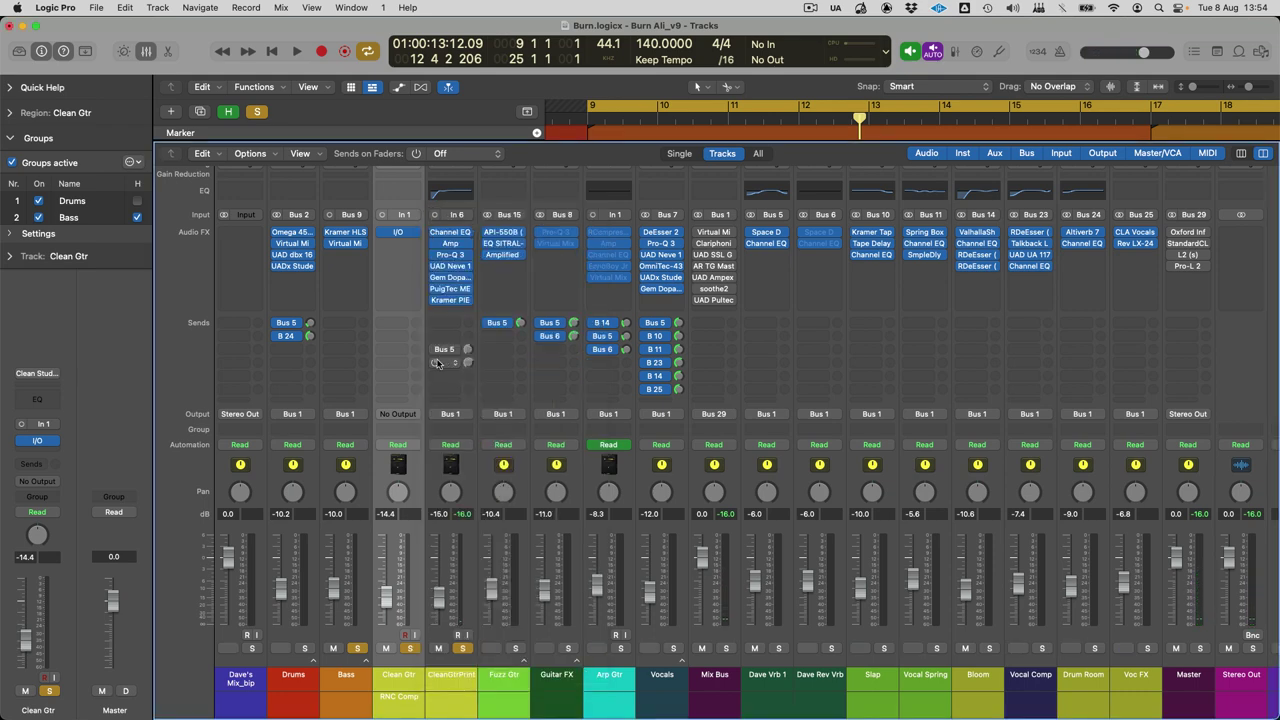
Step: Enable the Bus 5 send on CleanGtrPrint and audition the guitar with the Dave Vrb 1 reverb
click(436, 350)
click(450, 429)
click(776, 440)
key(space)
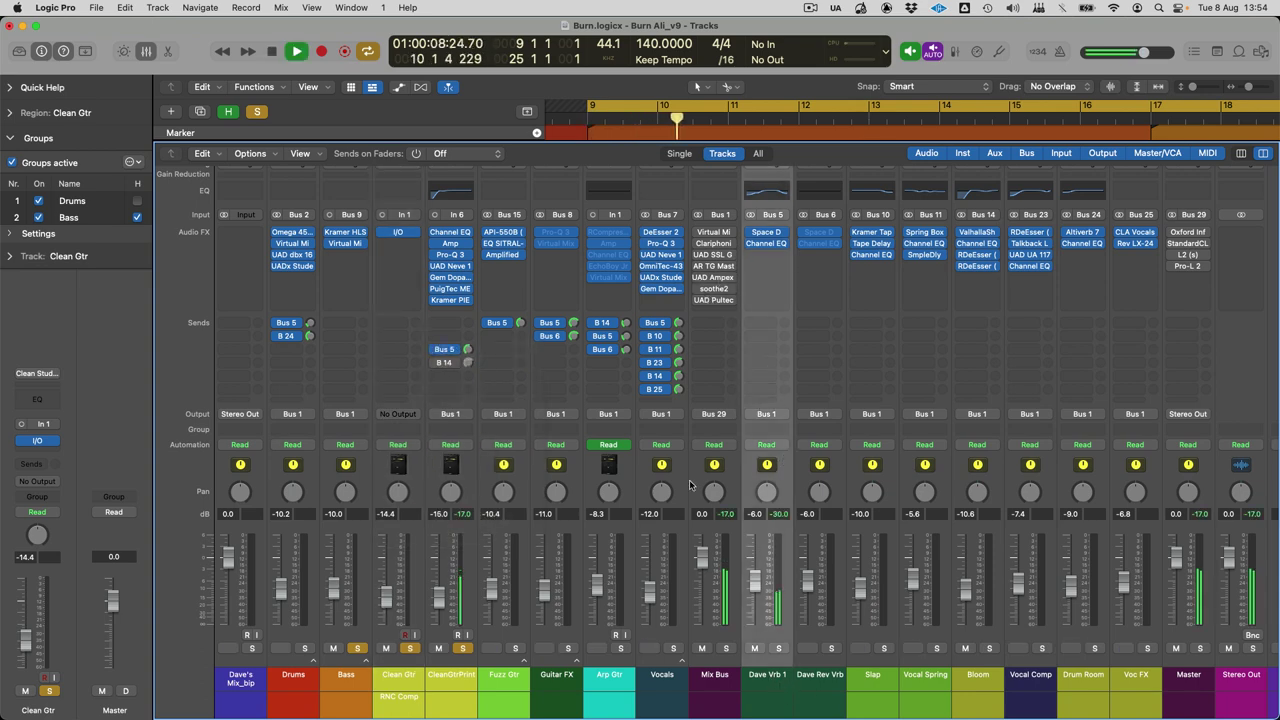
key(space)
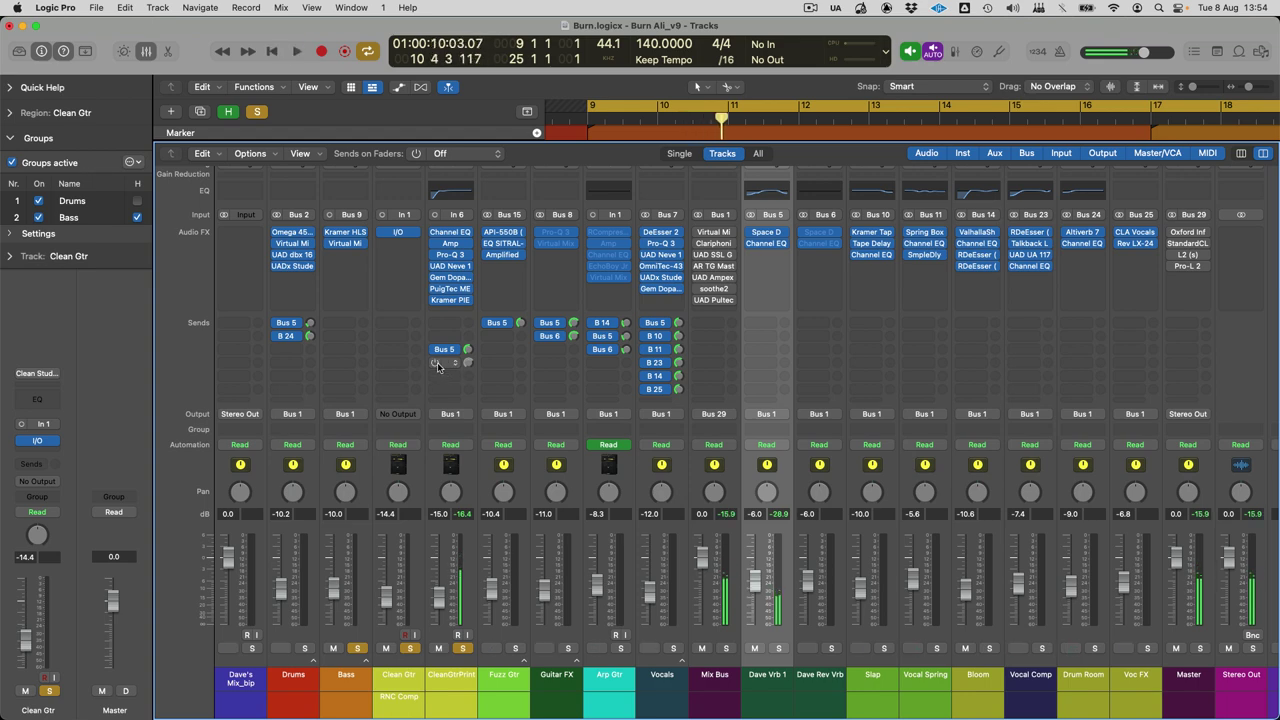
Step: Enable the Bus 14 send on CleanGtrPrint and audition the Bloom channel soloed on its own
click(451, 366)
click(1102, 692)
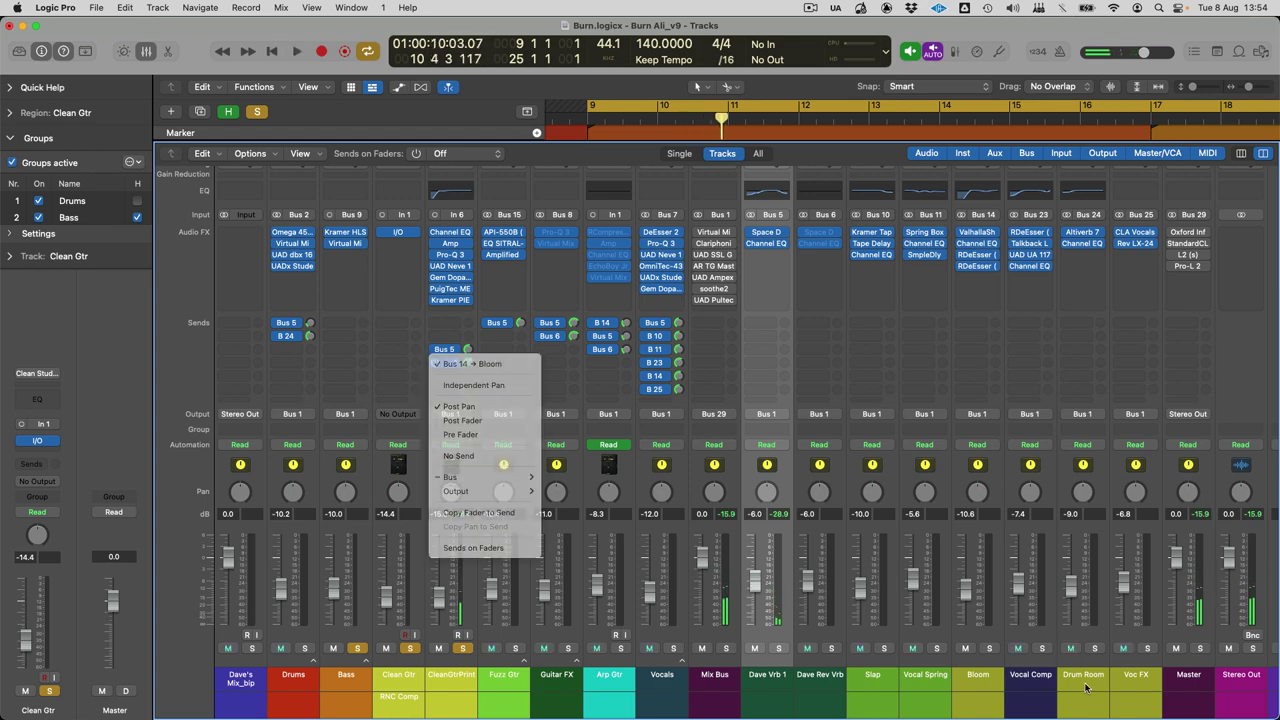
click(993, 679)
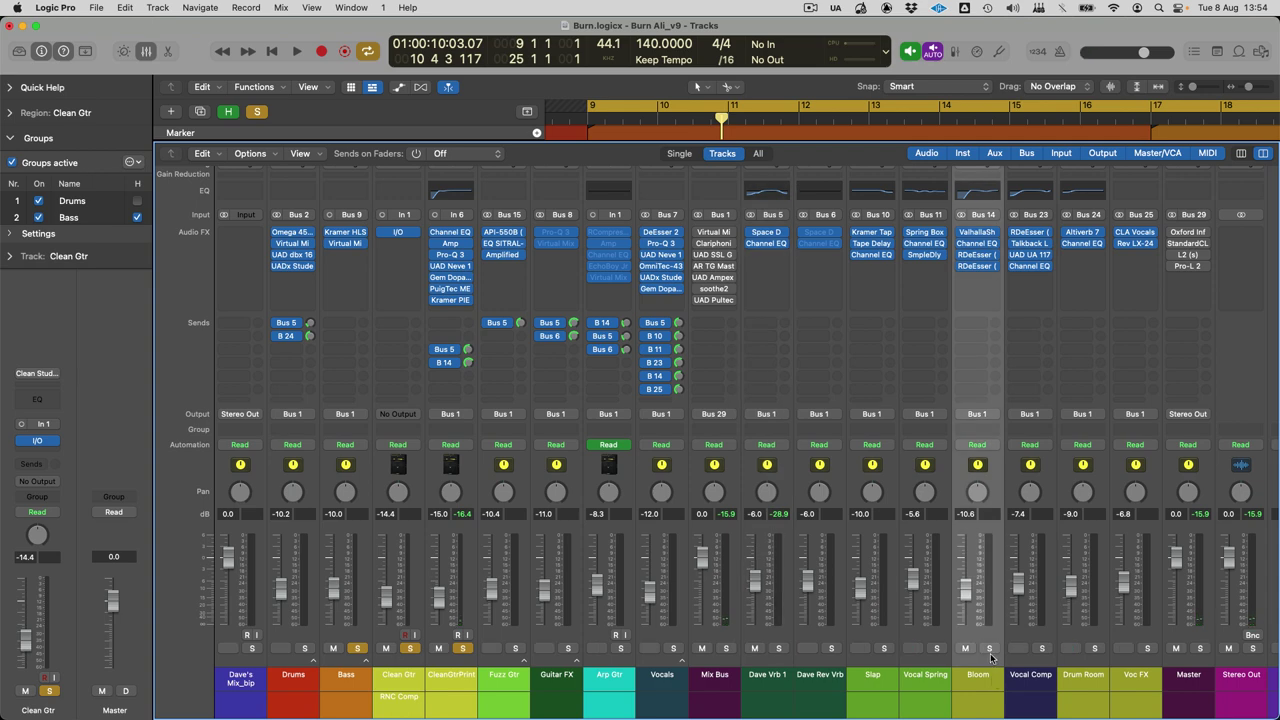
key(space)
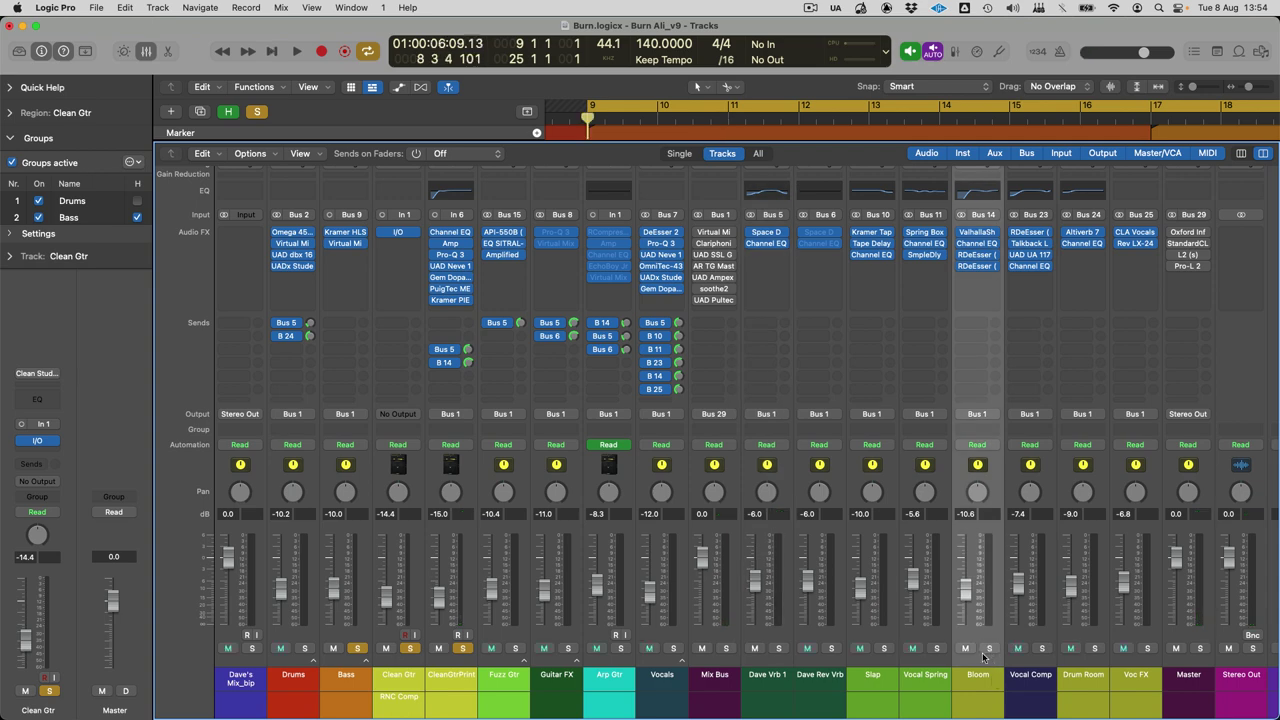
click(989, 648)
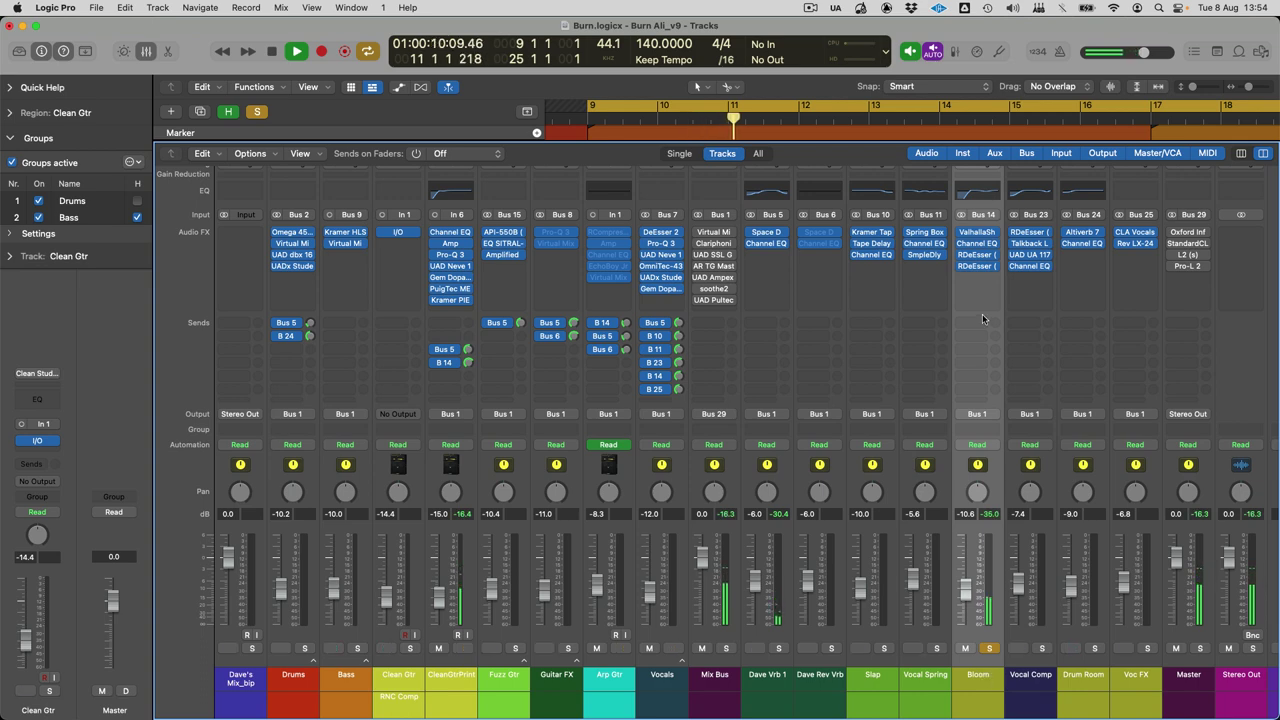
key(space)
Step: Bypass the Channel EQ and both RDeEssers on the Bloom channel and audition ValhallaShimmer alone with its Bloom preset
mouse_move(964, 270)
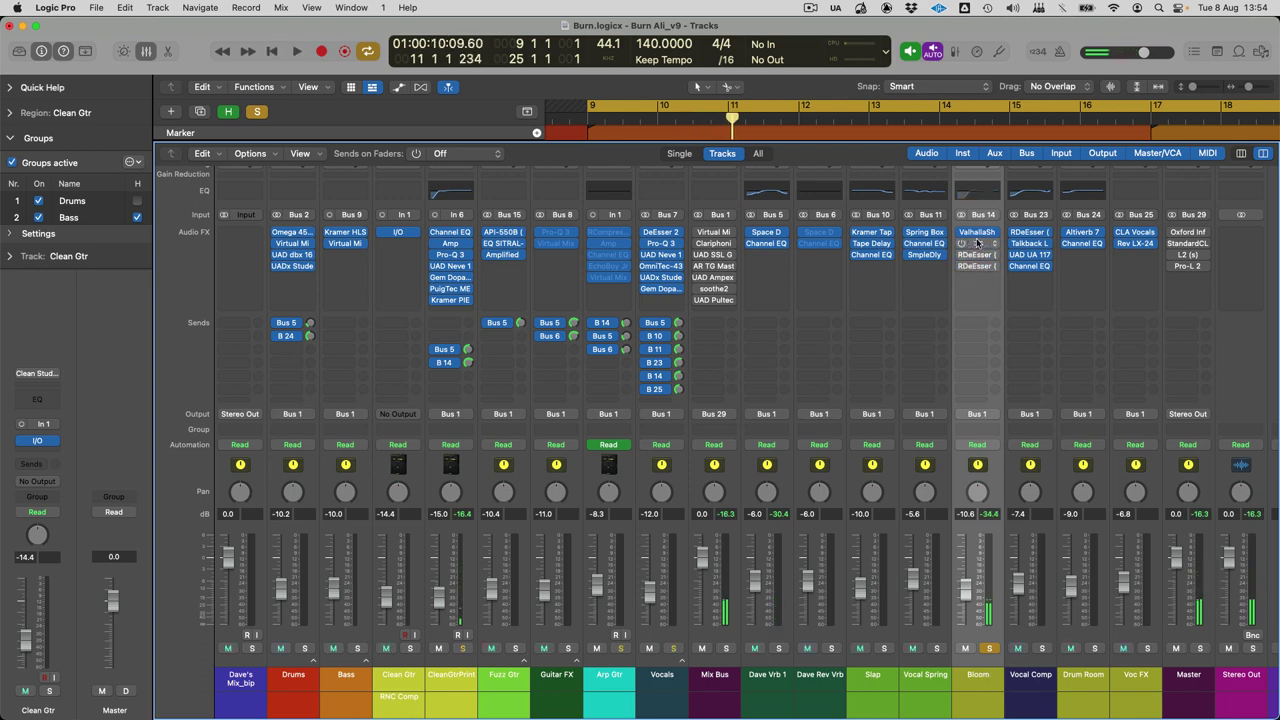
click(976, 232)
click(518, 236)
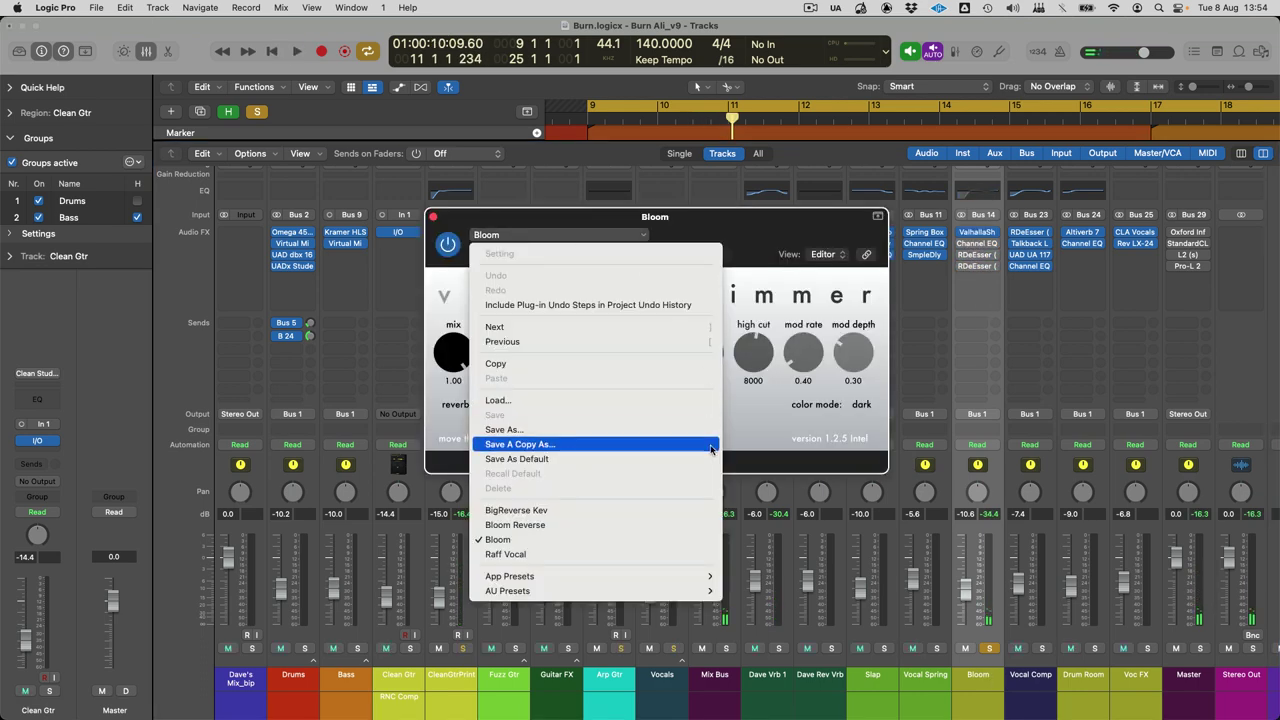
click(750, 450)
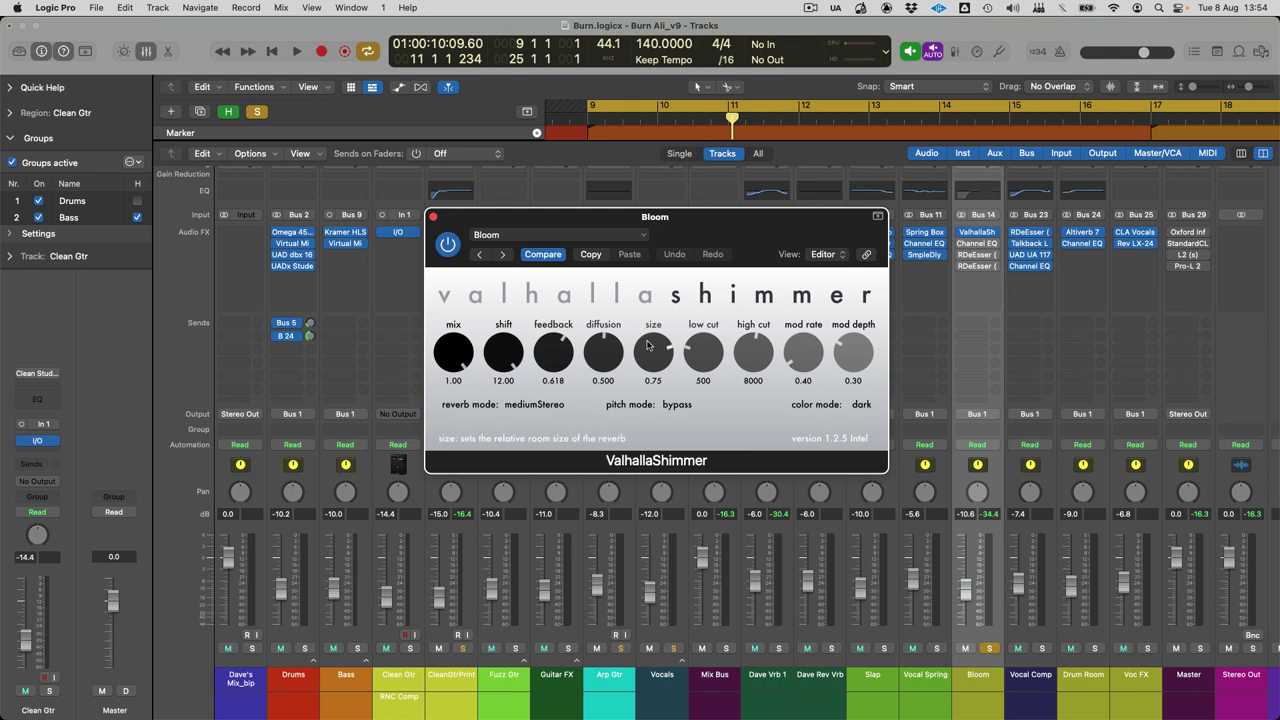
key(space)
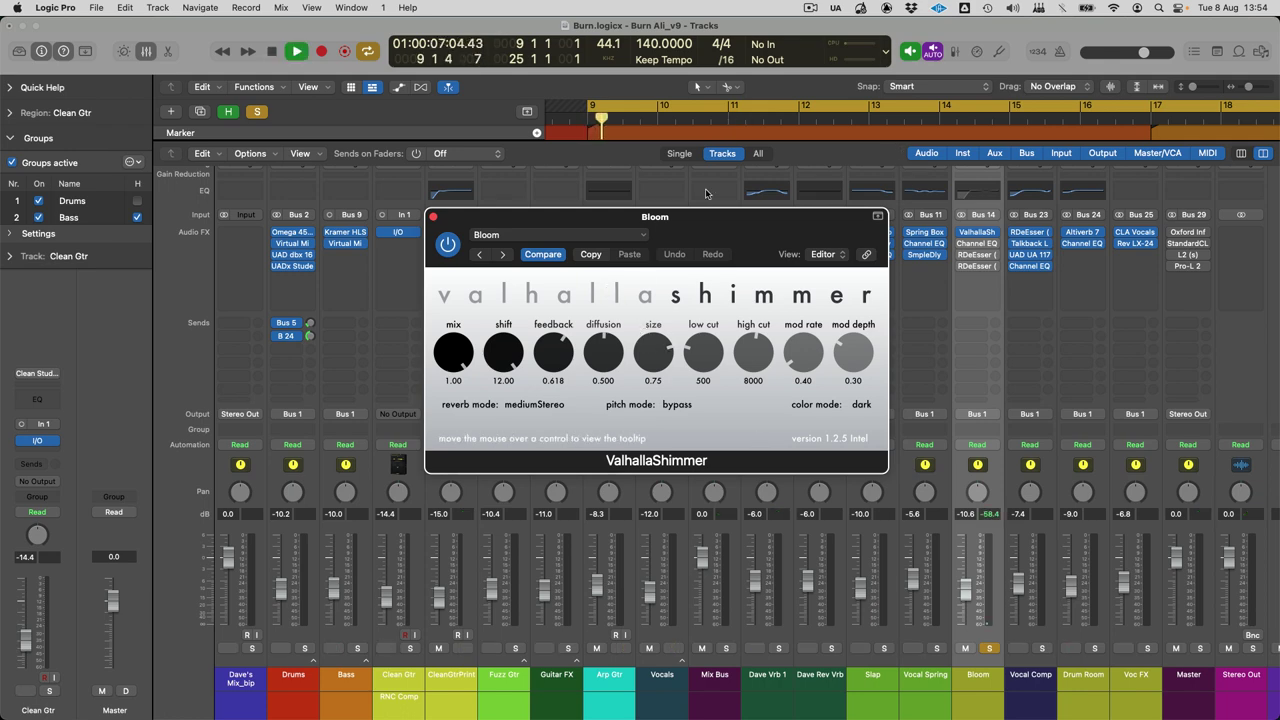
click(434, 217)
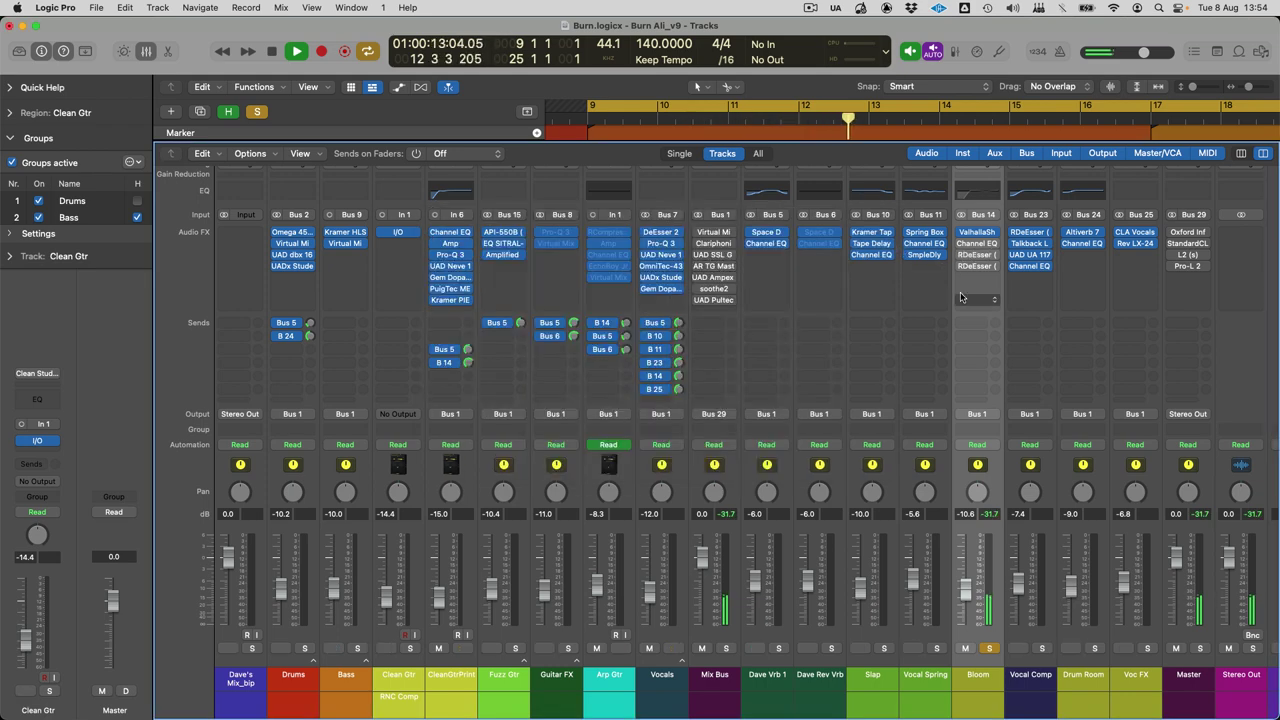
Step: Re-enable the Channel EQ on the Bloom channel during playback and select the CleanGtrPrint channel
click(979, 243)
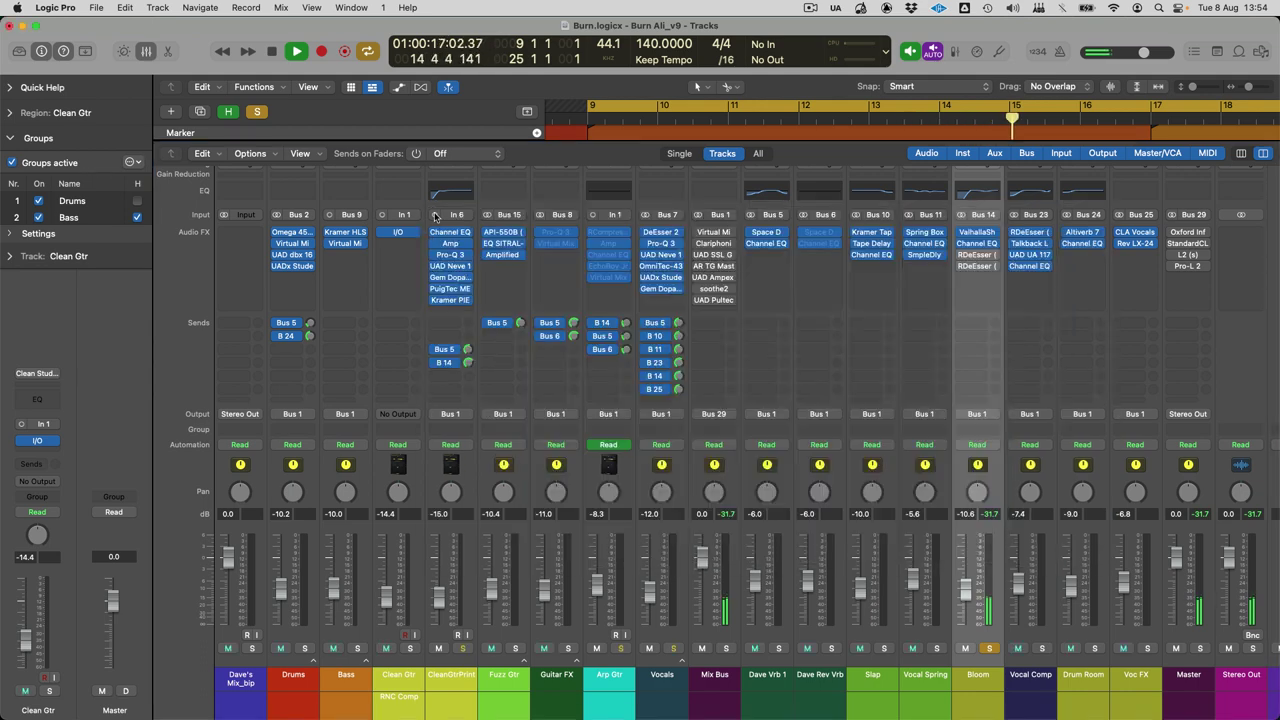
click(432, 216)
click(451, 316)
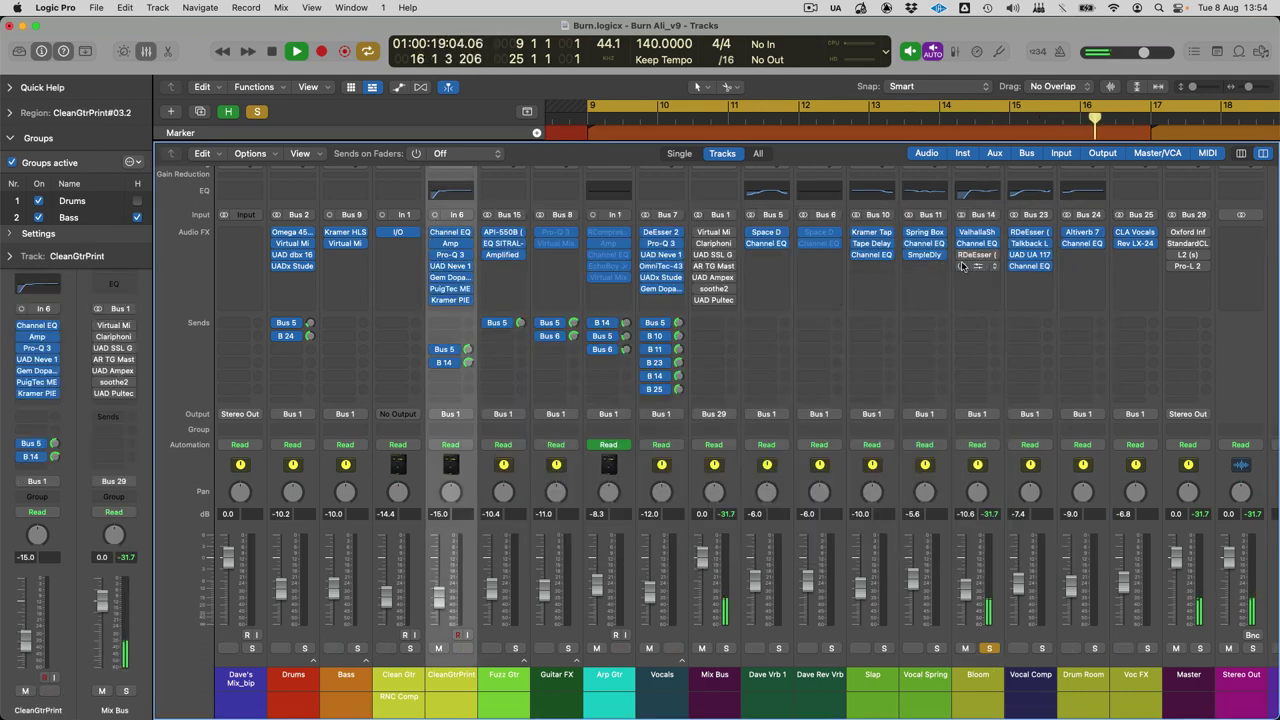
Step: Re-enable both RDeEsser plug-ins on the Bloom channel, check each one's sidechain monitoring and close their windows
click(974, 259)
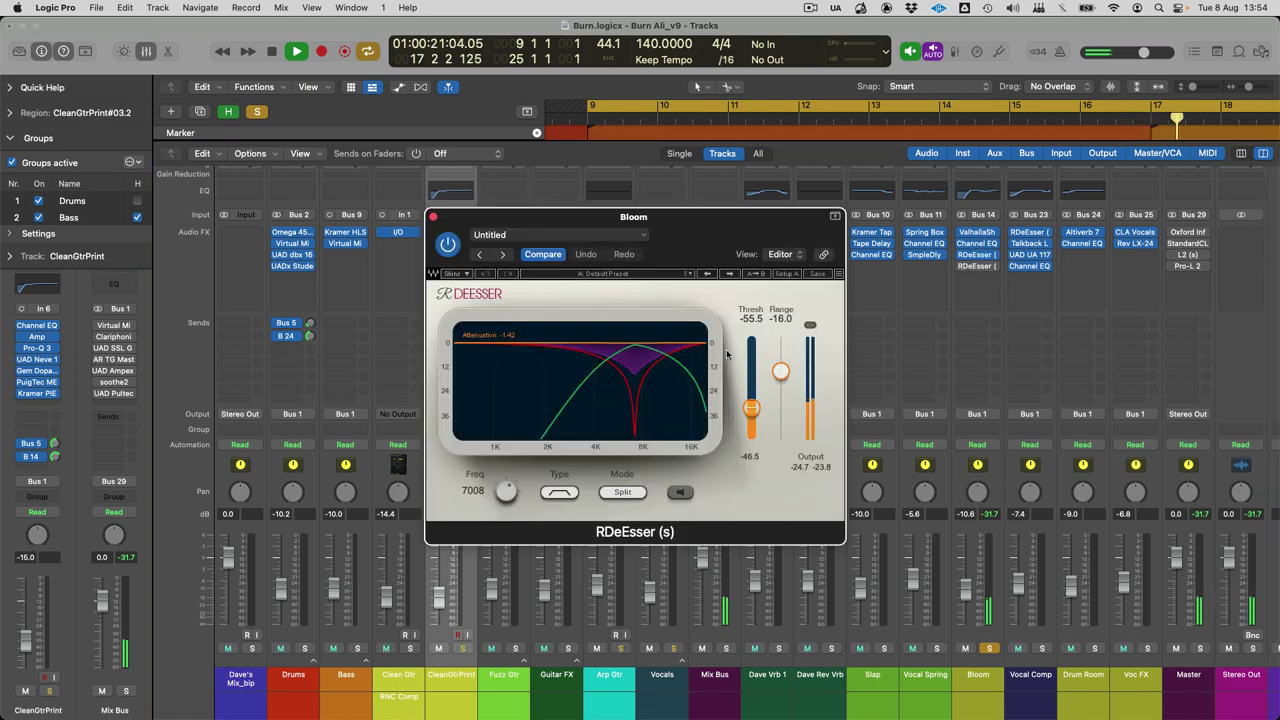
click(681, 492)
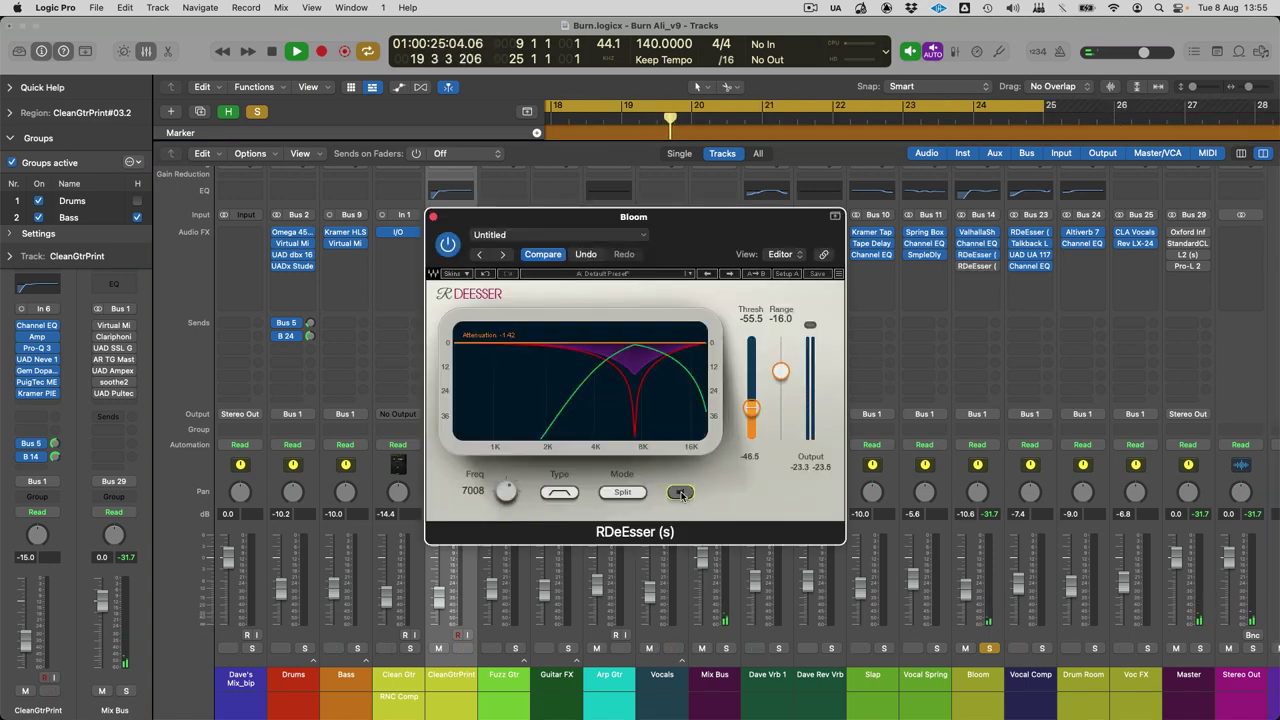
click(977, 268)
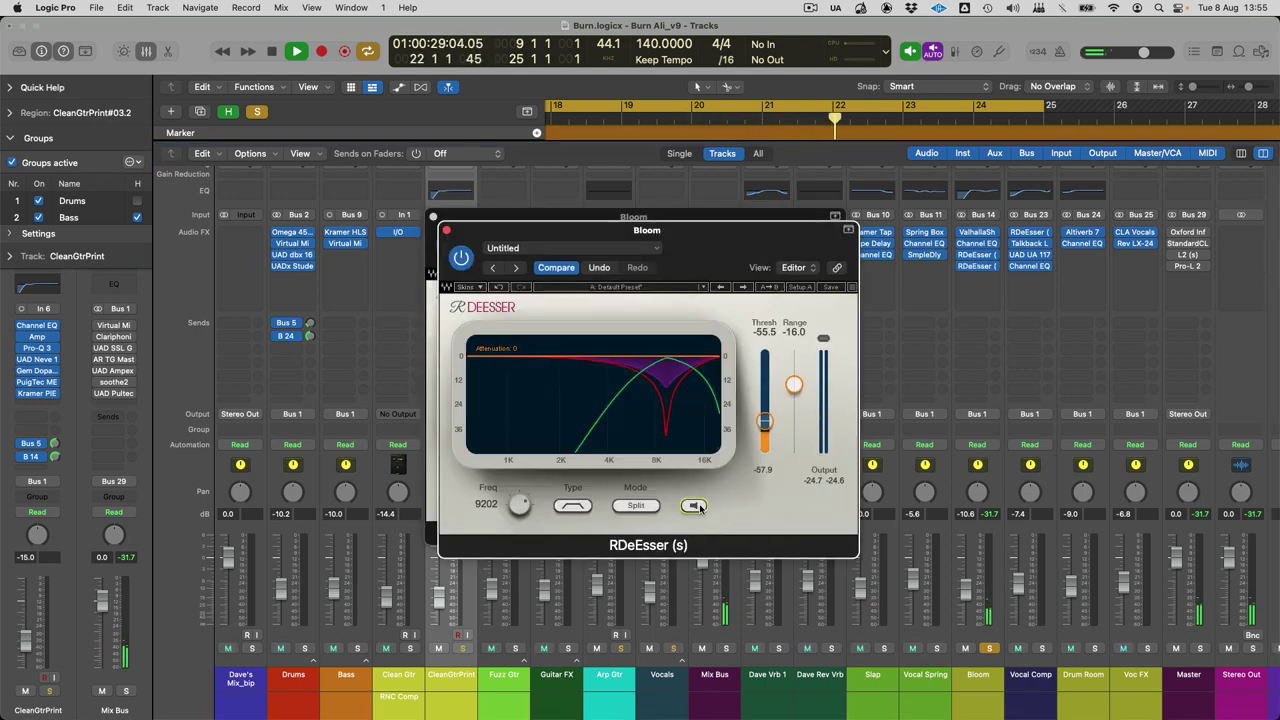
click(700, 507)
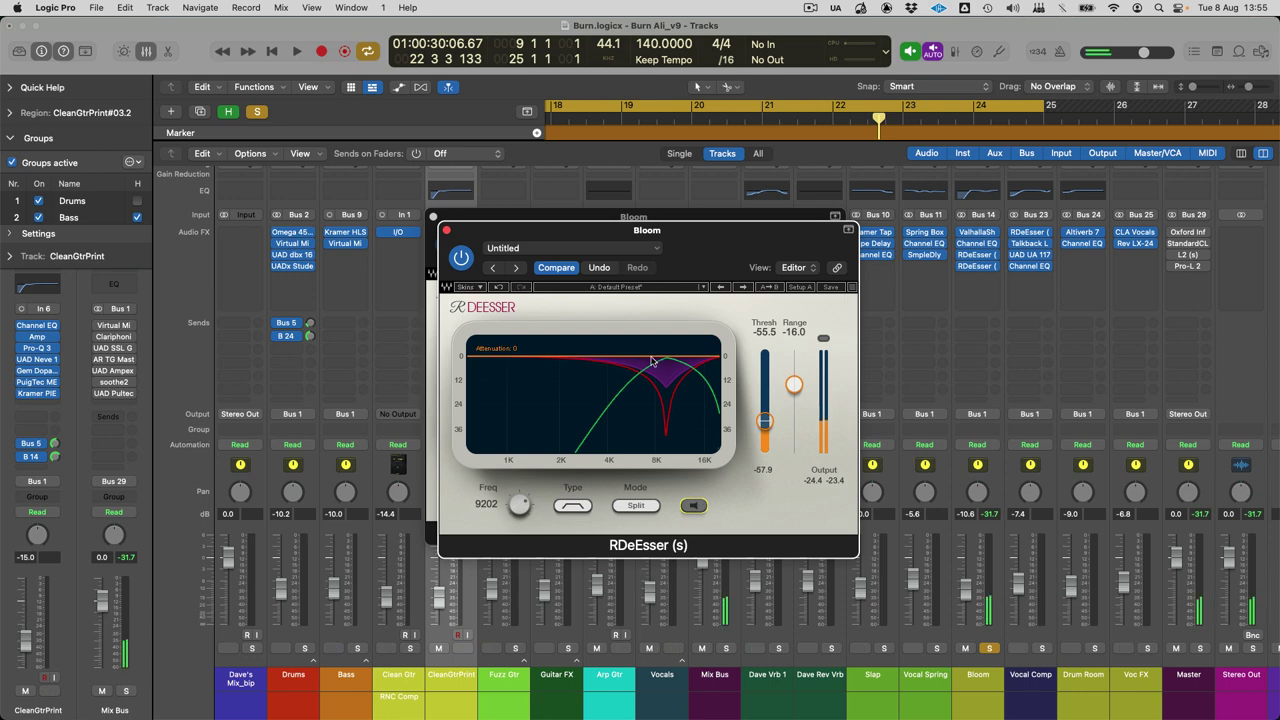
click(446, 230)
click(433, 217)
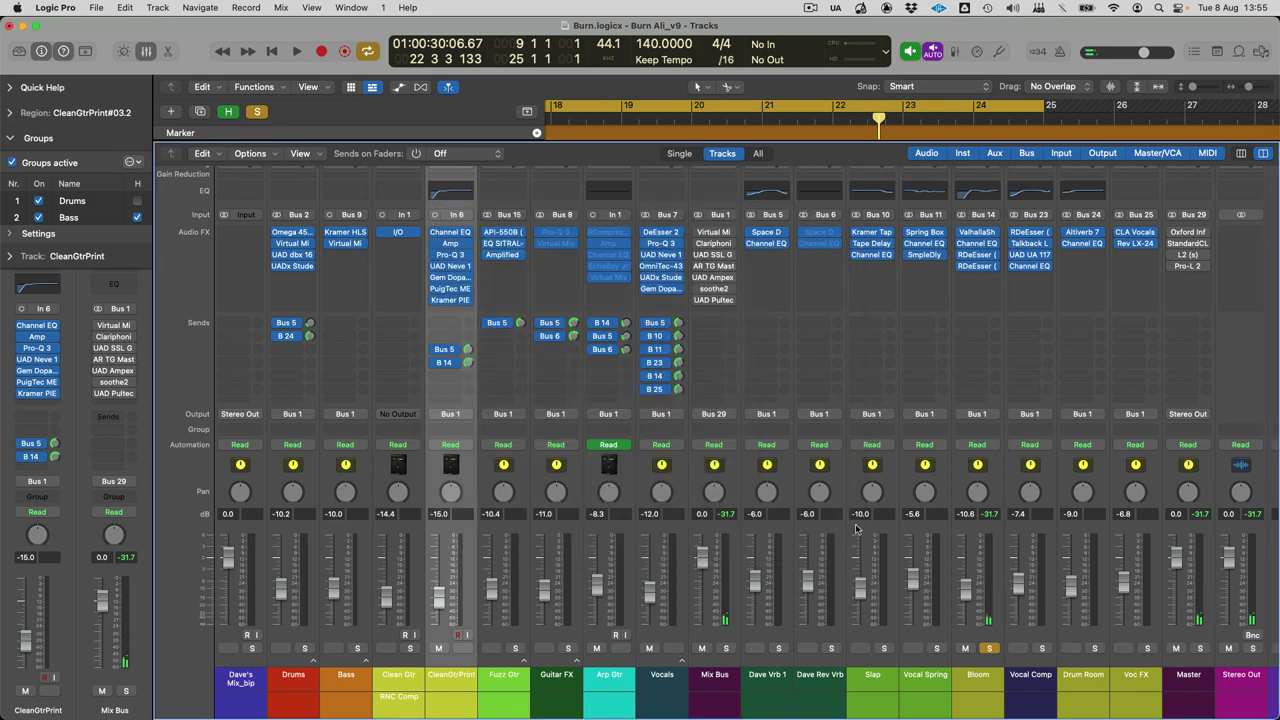
Step: Clear the solo on the Bloom channel and hide the mixer to show the Fuzz Gtr tracks in the arrangement
click(989, 648)
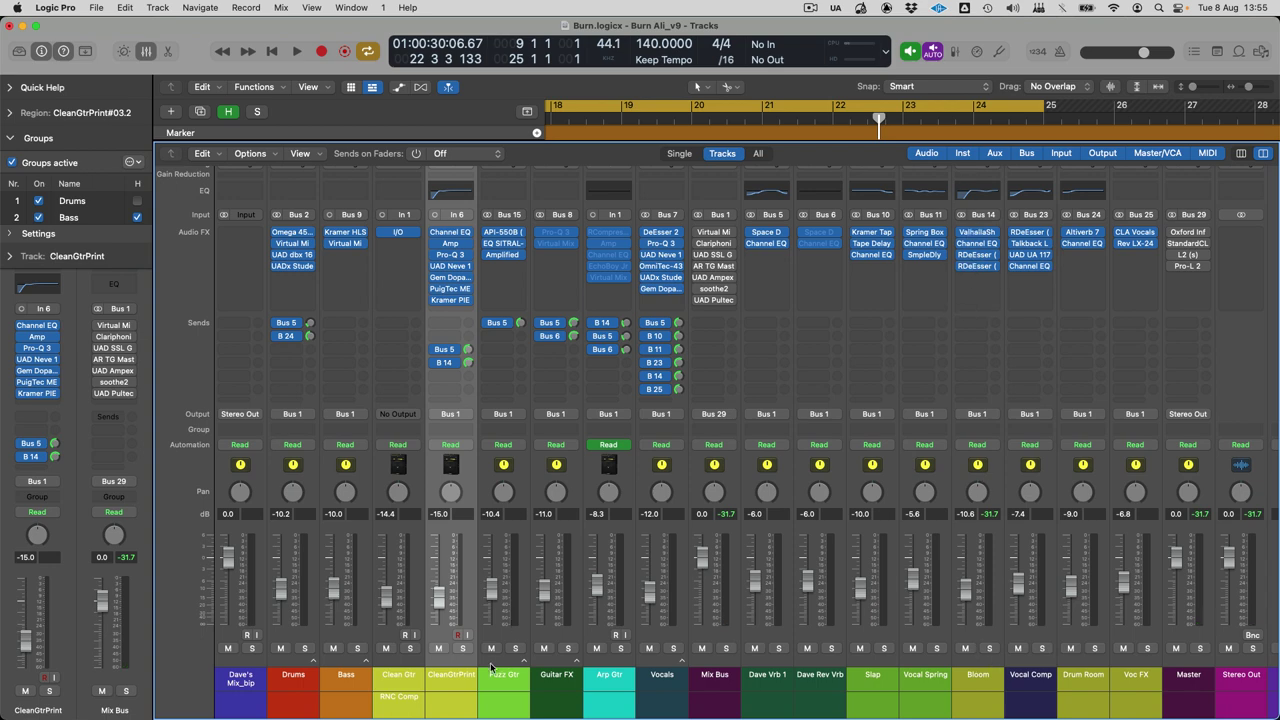
key(x)
key(z)
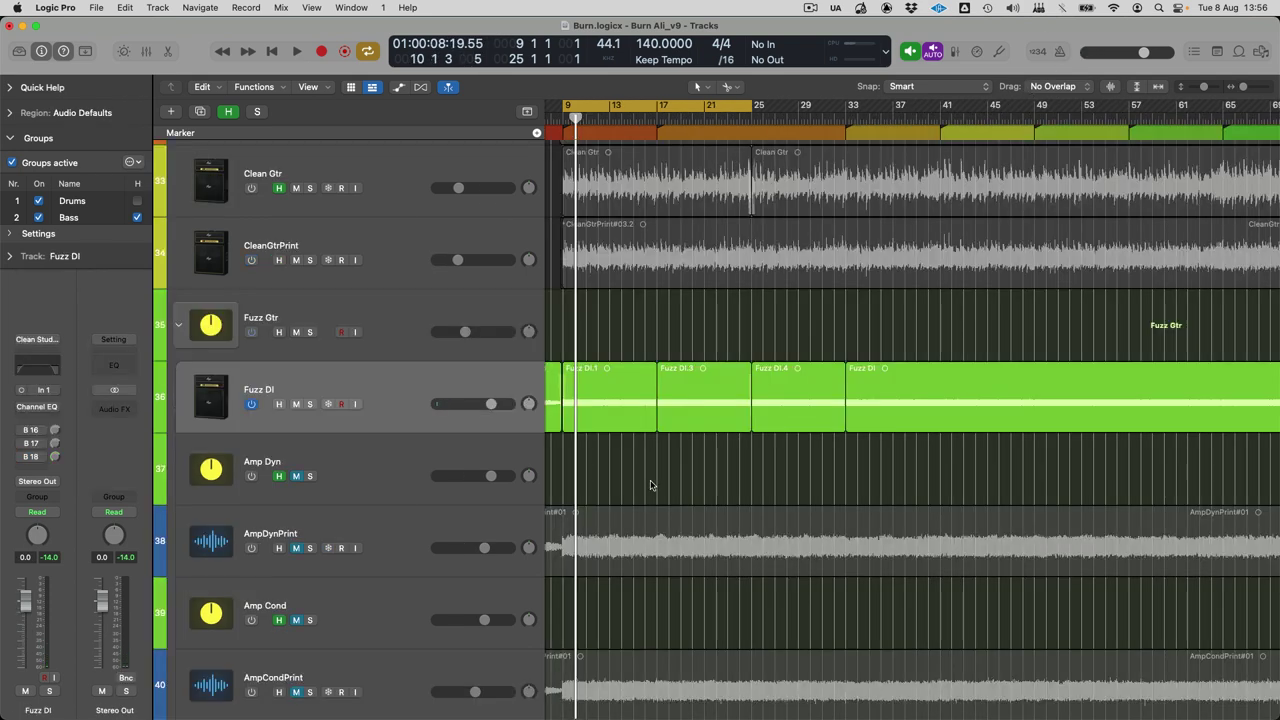
Step: Audition the Fuzz DI track and open the Amp Designer plug-in on the Amp Dyn track
key(space)
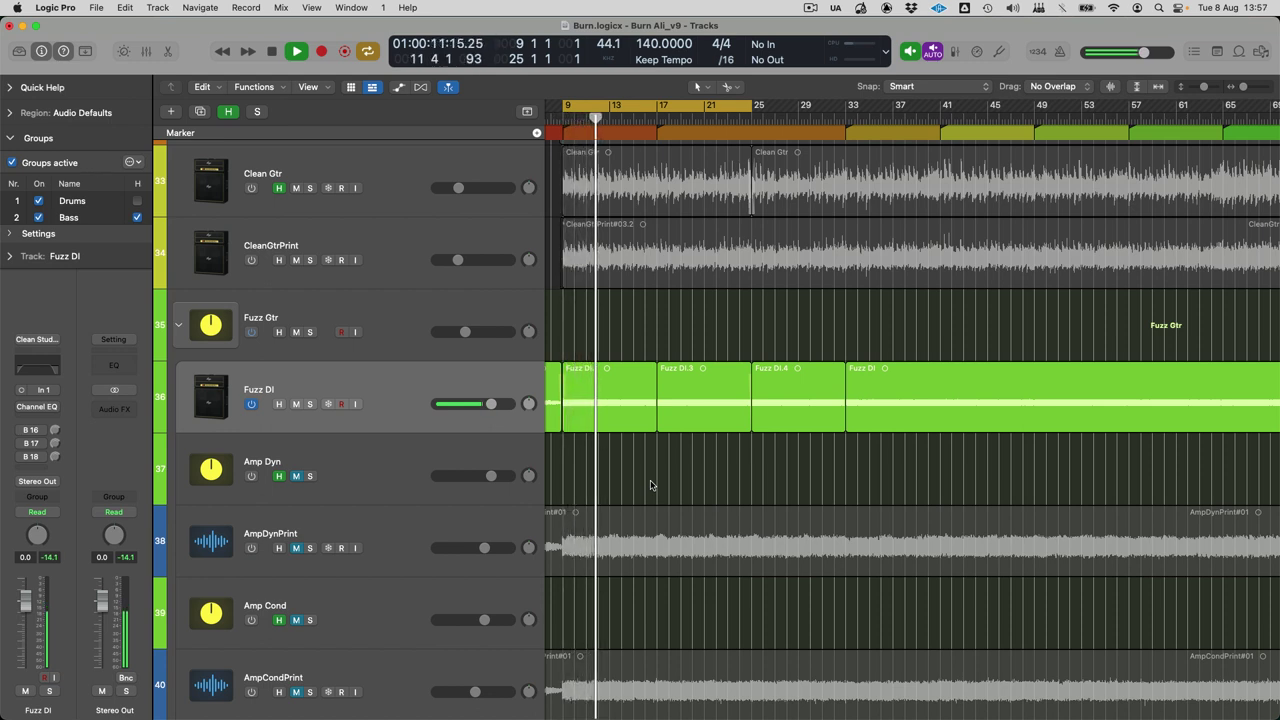
key(space)
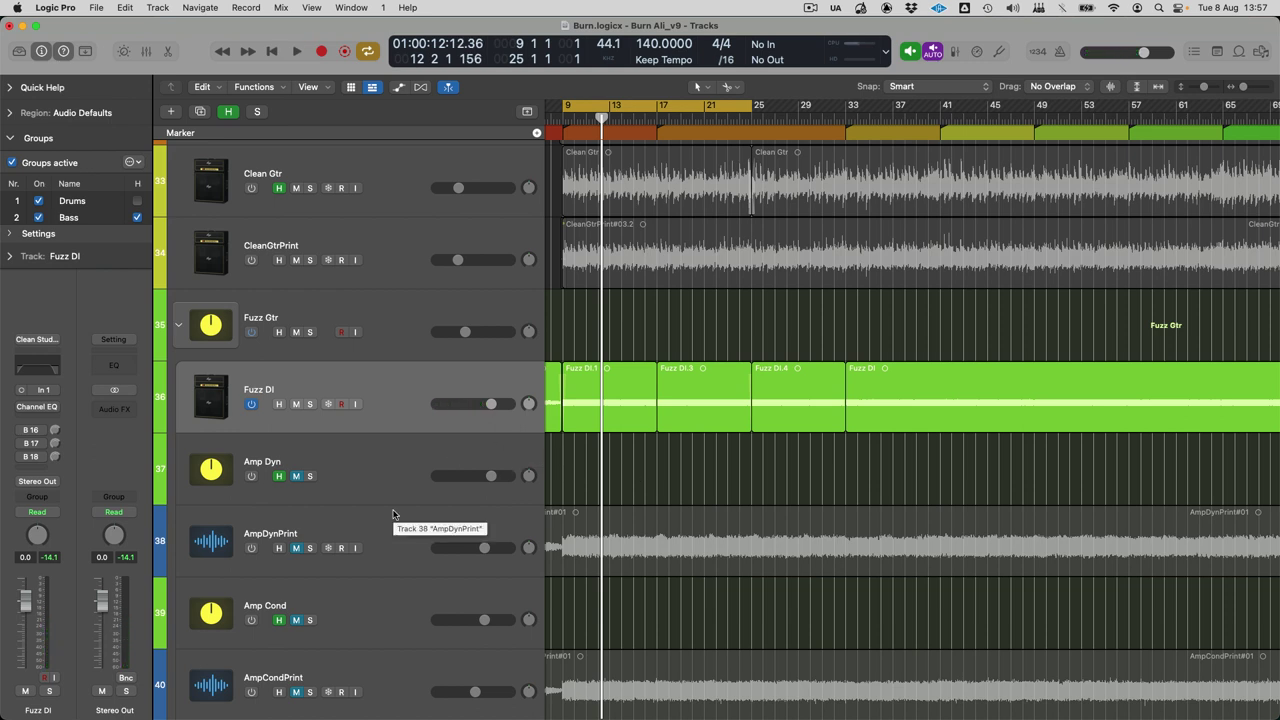
click(380, 470)
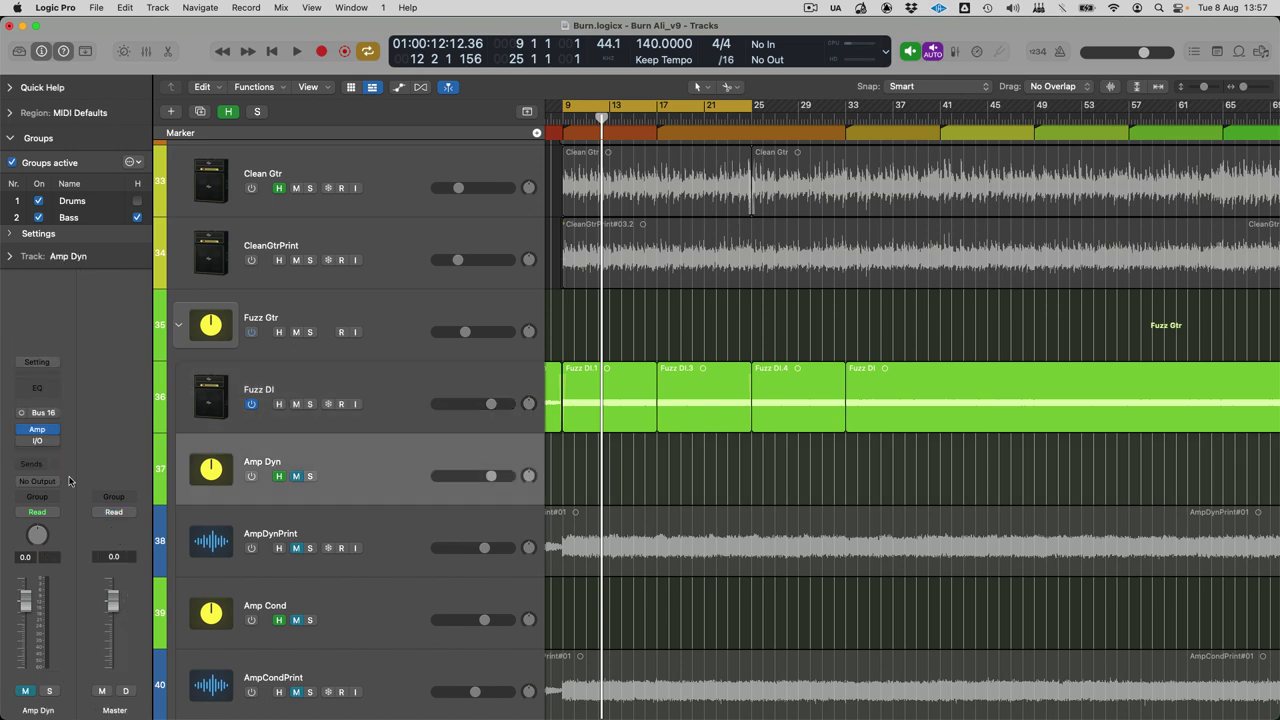
click(37, 432)
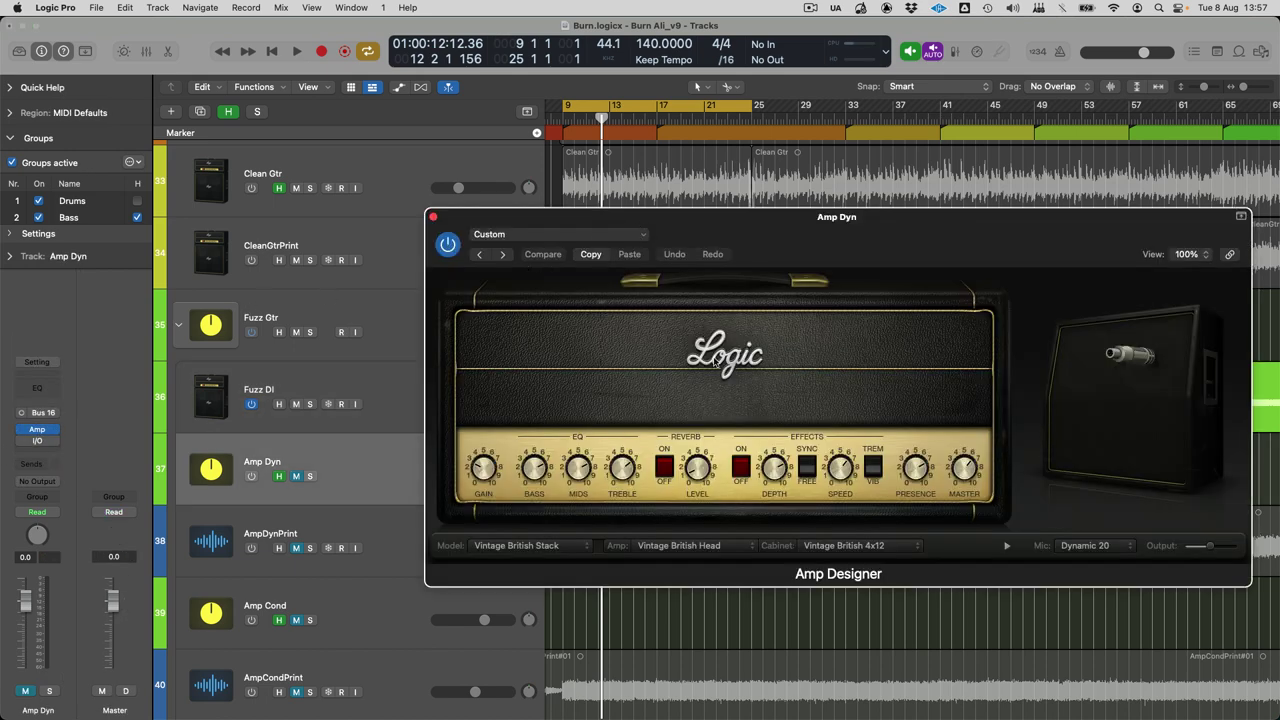
Step: Close the Amp Designer and compare the Fuzz DI track during playback with its Channel EQ bypassed and re-enabled
click(433, 217)
click(172, 404)
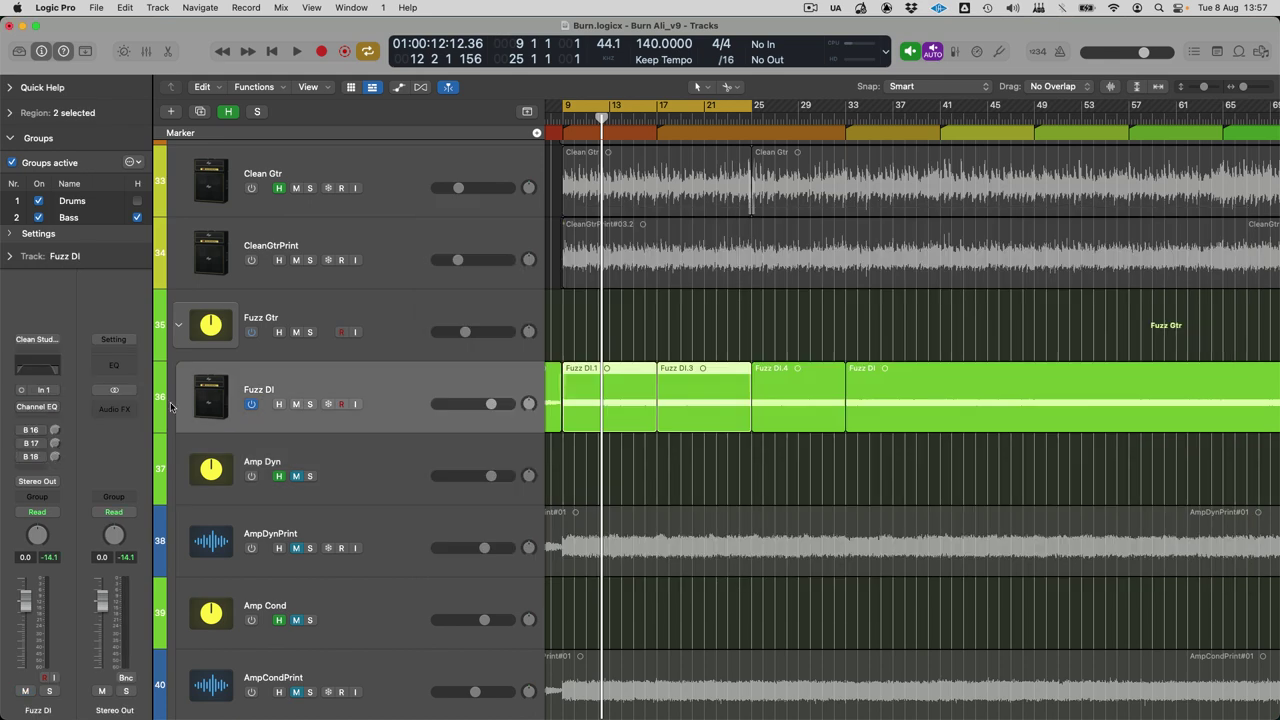
click(37, 410)
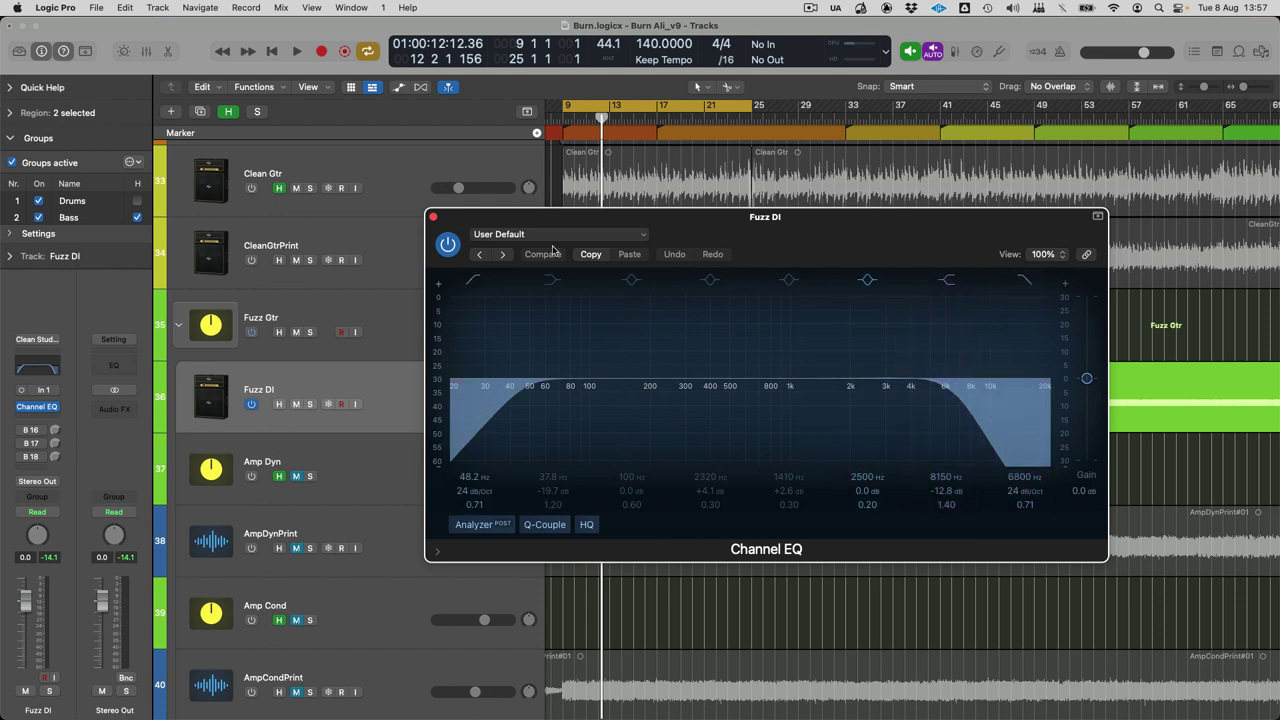
click(447, 244)
key(space)
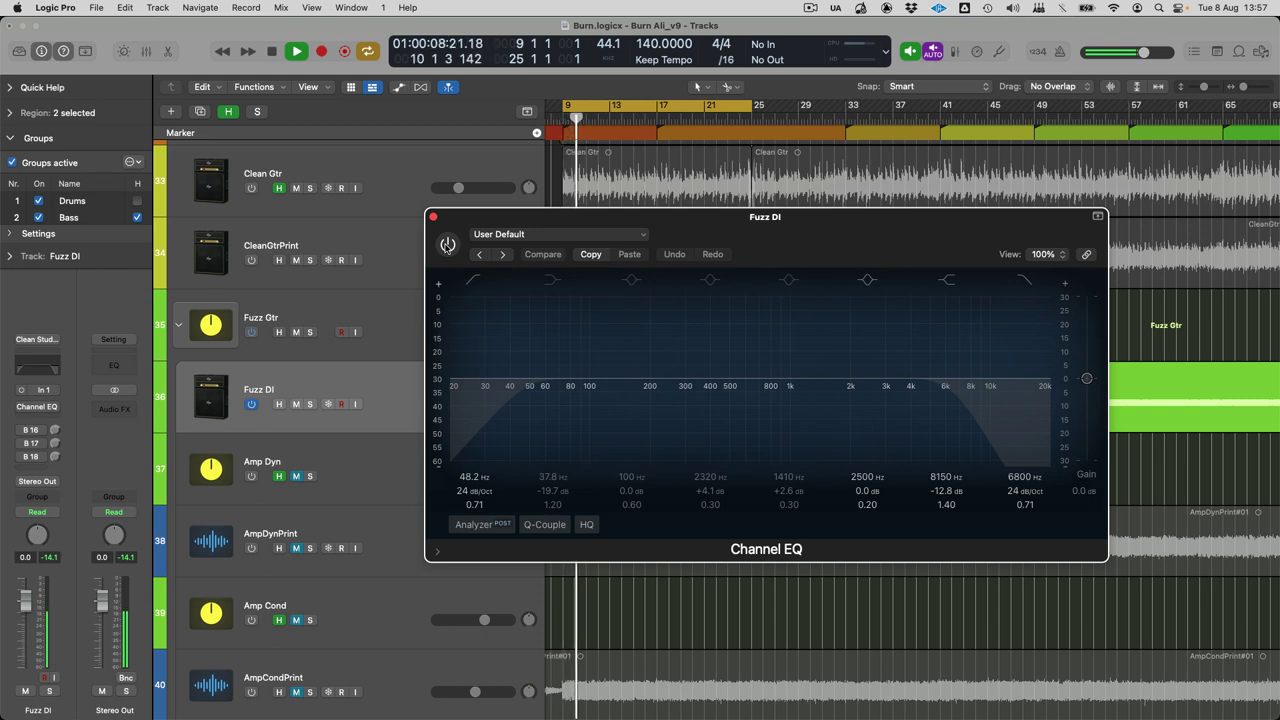
click(447, 244)
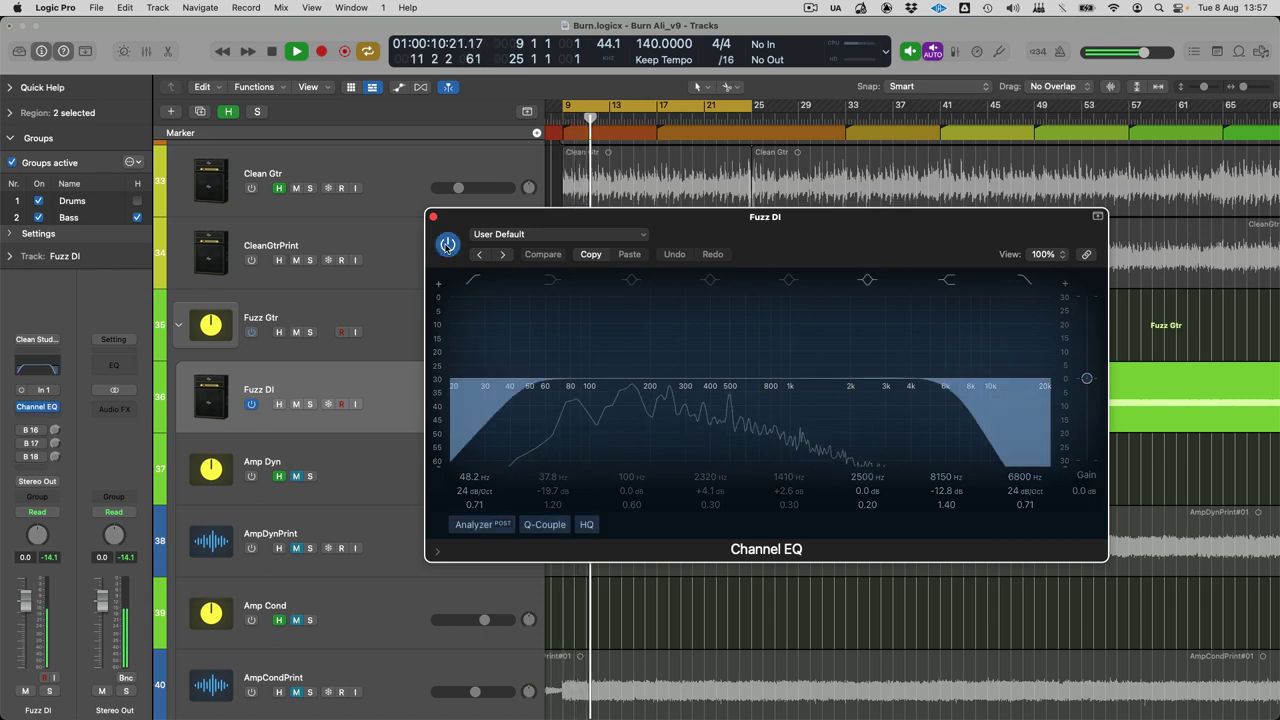
Step: Show the mixer and set the Fuzz DI channel's output to No Output
click(361, 460)
key(x)
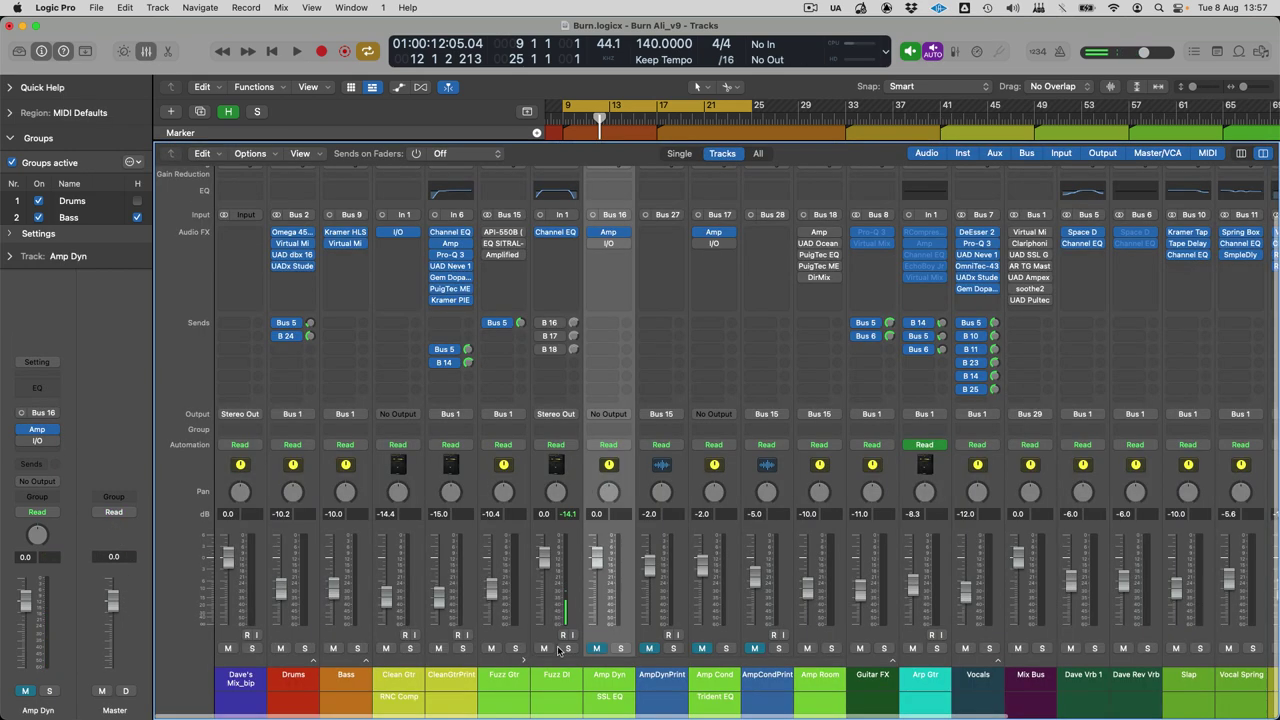
click(560, 478)
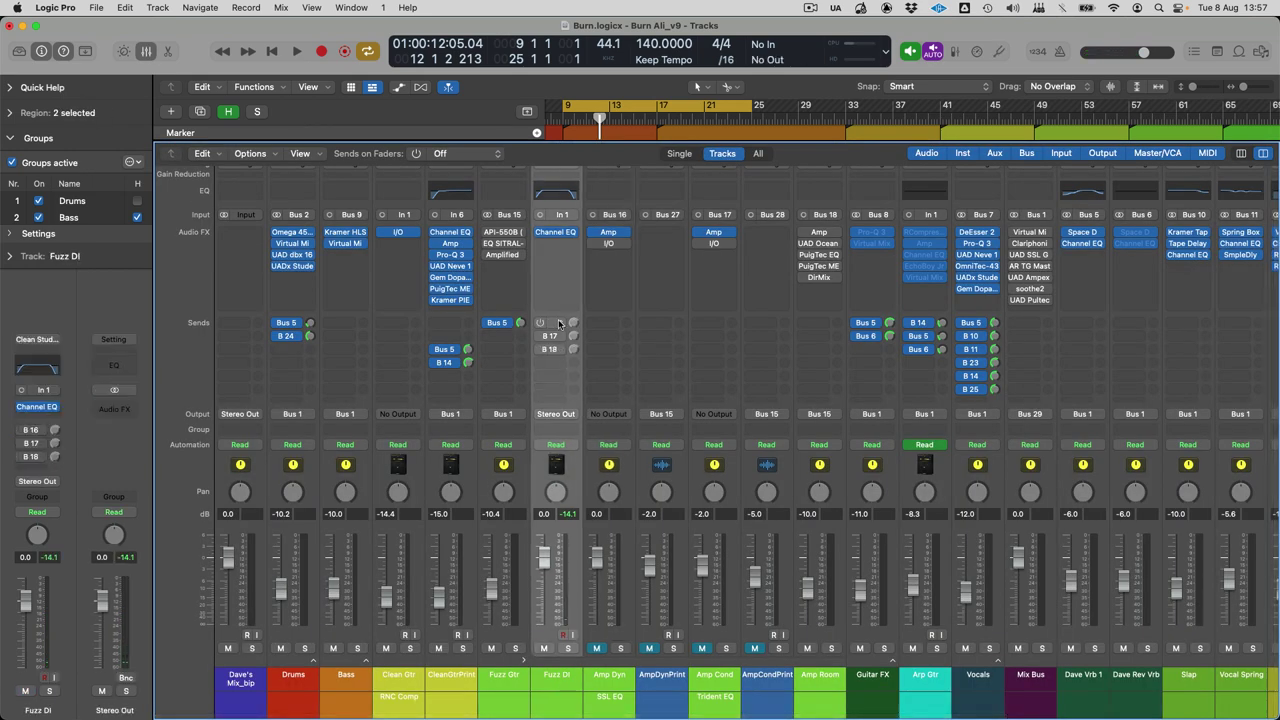
click(620, 688)
click(556, 413)
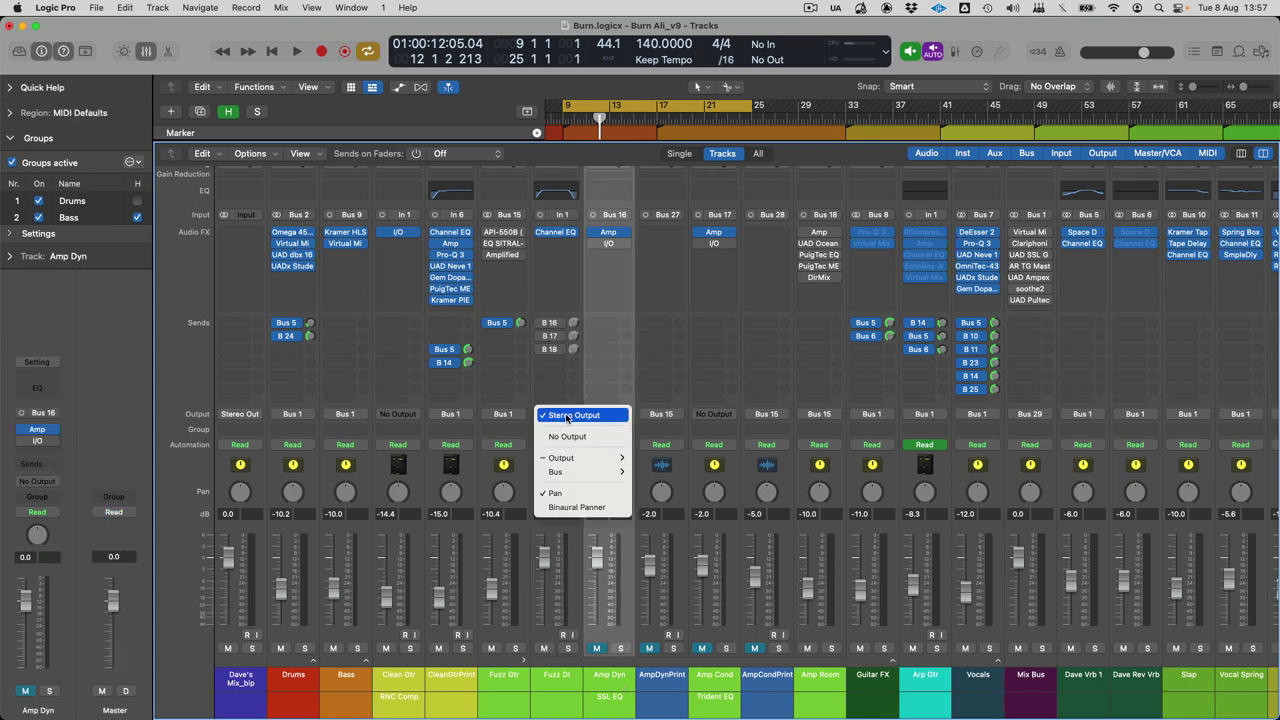
click(557, 393)
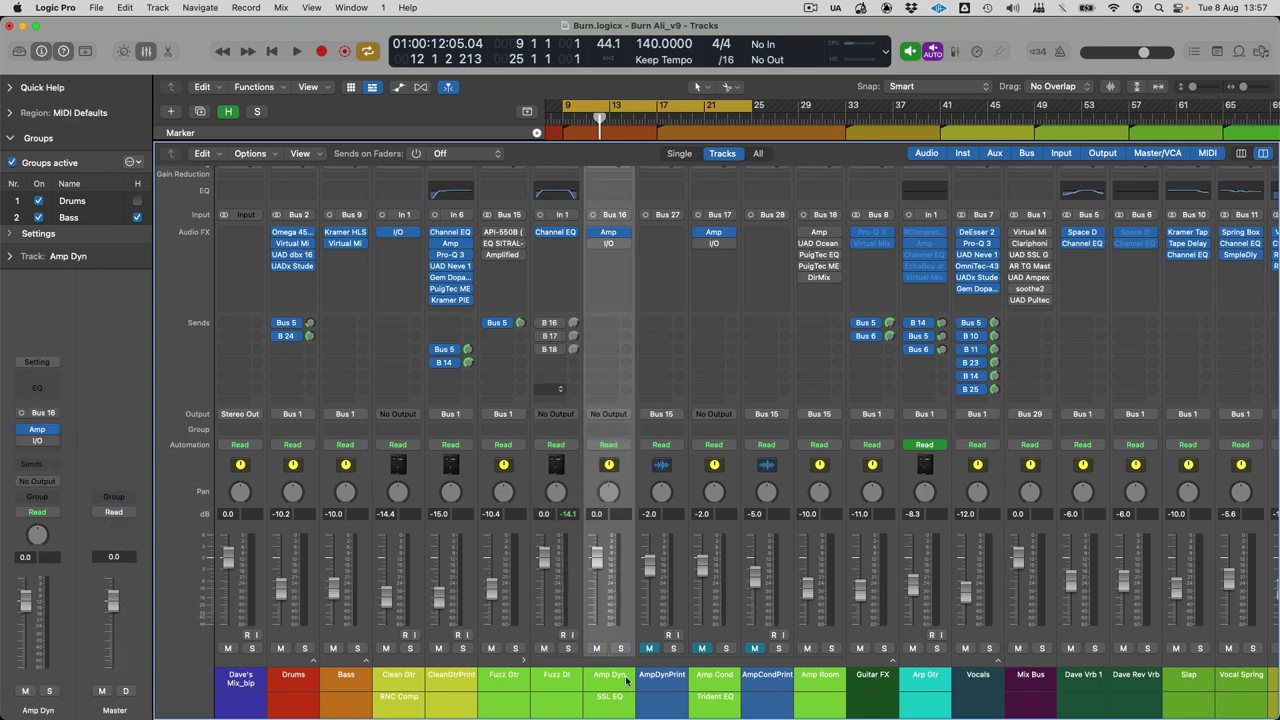
Step: Compare the microphones in the Amp Designer plug-ins of the Amp Dyn and Amp Cond channels and close both windows
click(610, 232)
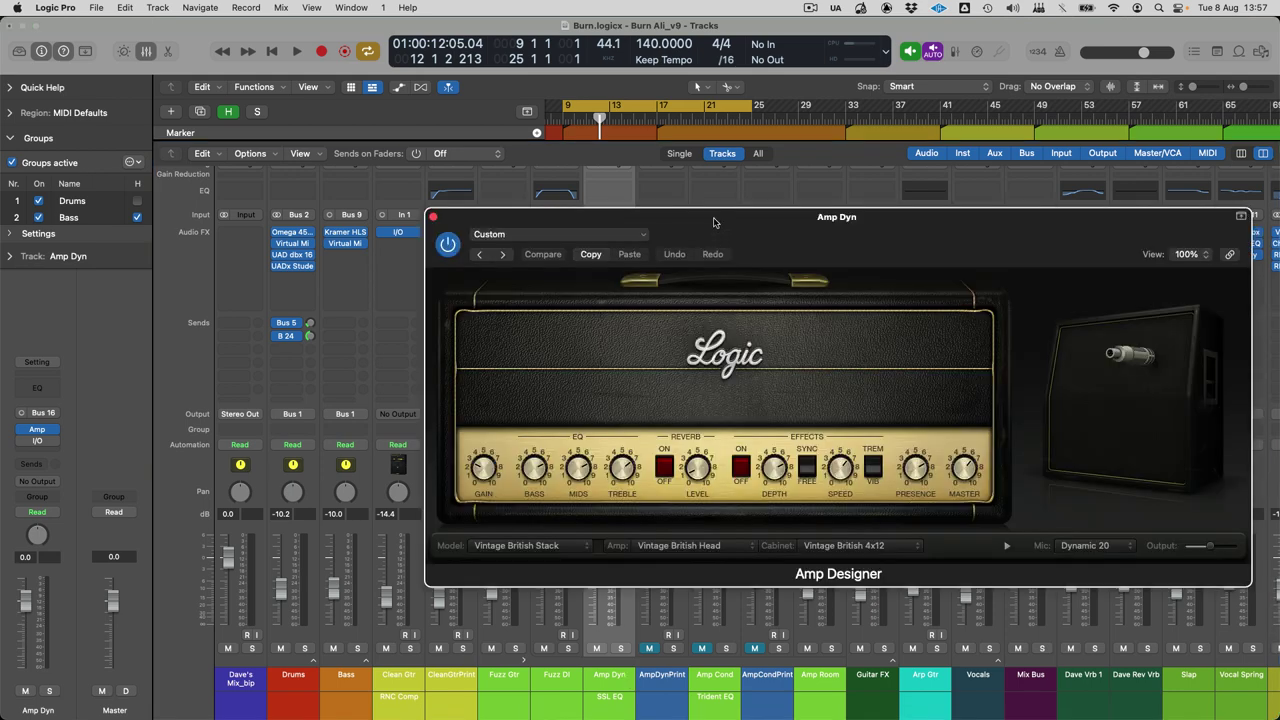
drag(716, 225, 378, 257)
drag(673, 248, 653, 287)
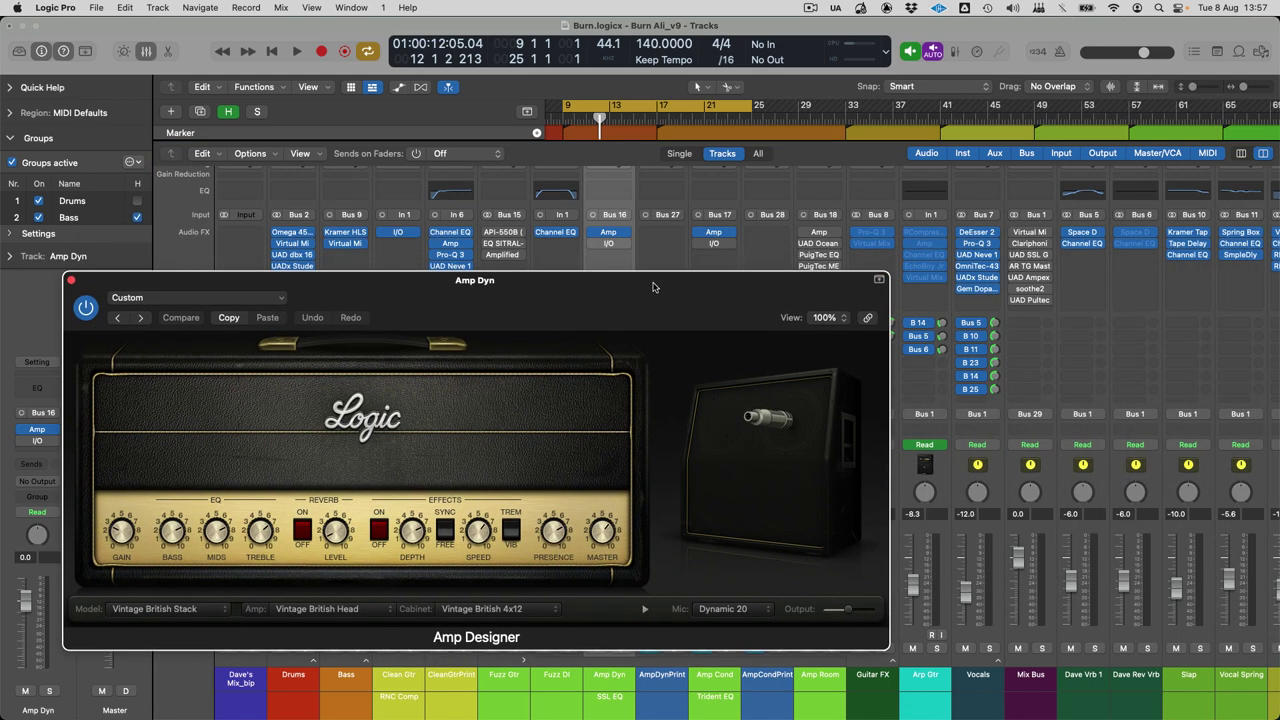
click(716, 232)
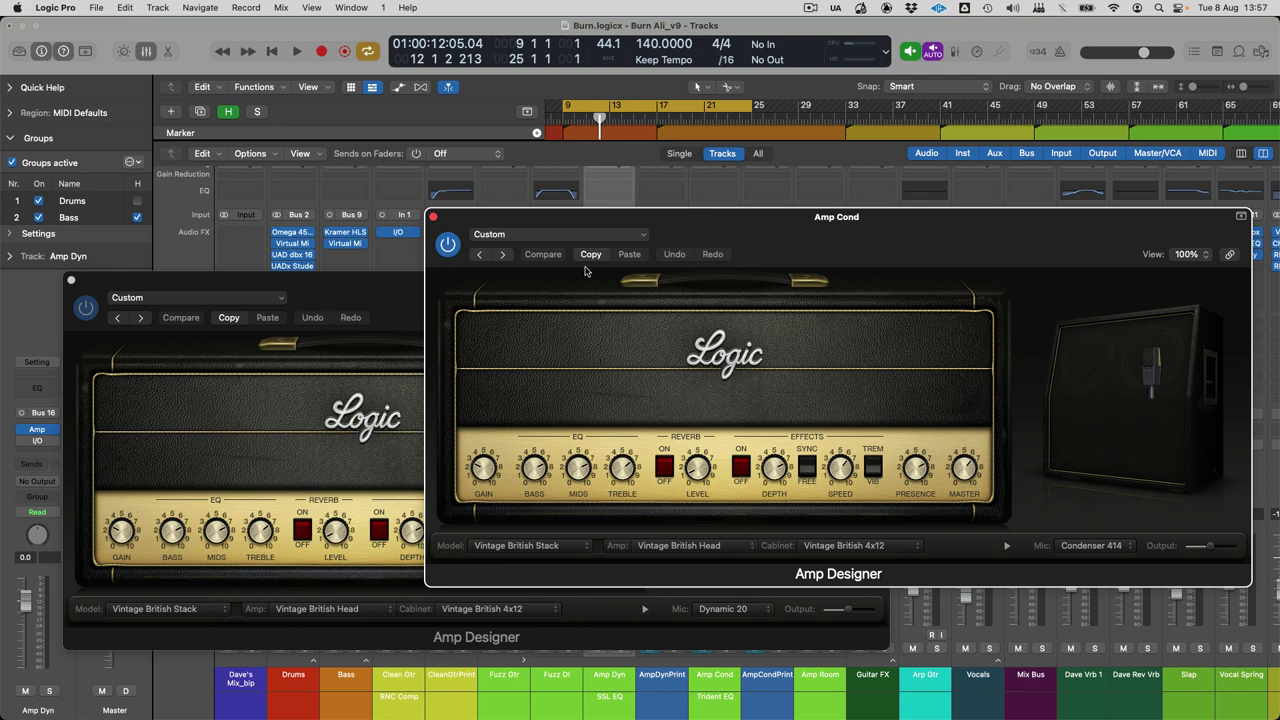
click(311, 289)
mouse_move(797, 431)
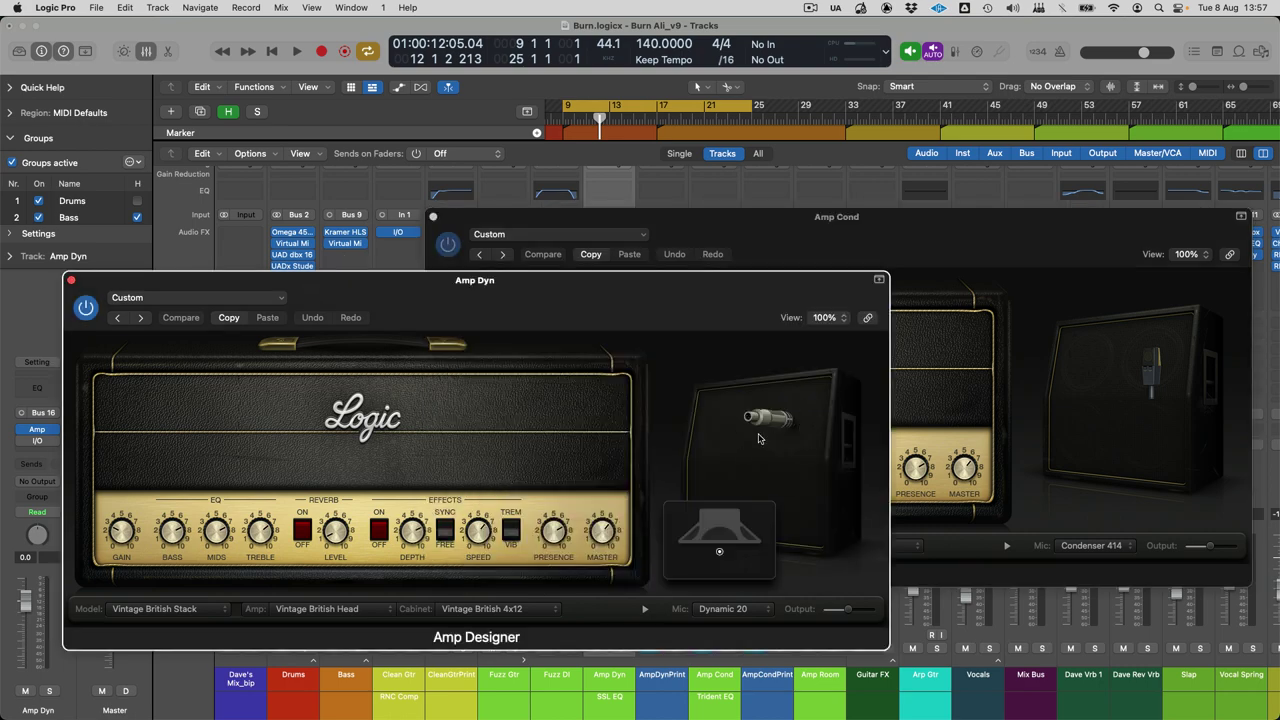
click(70, 281)
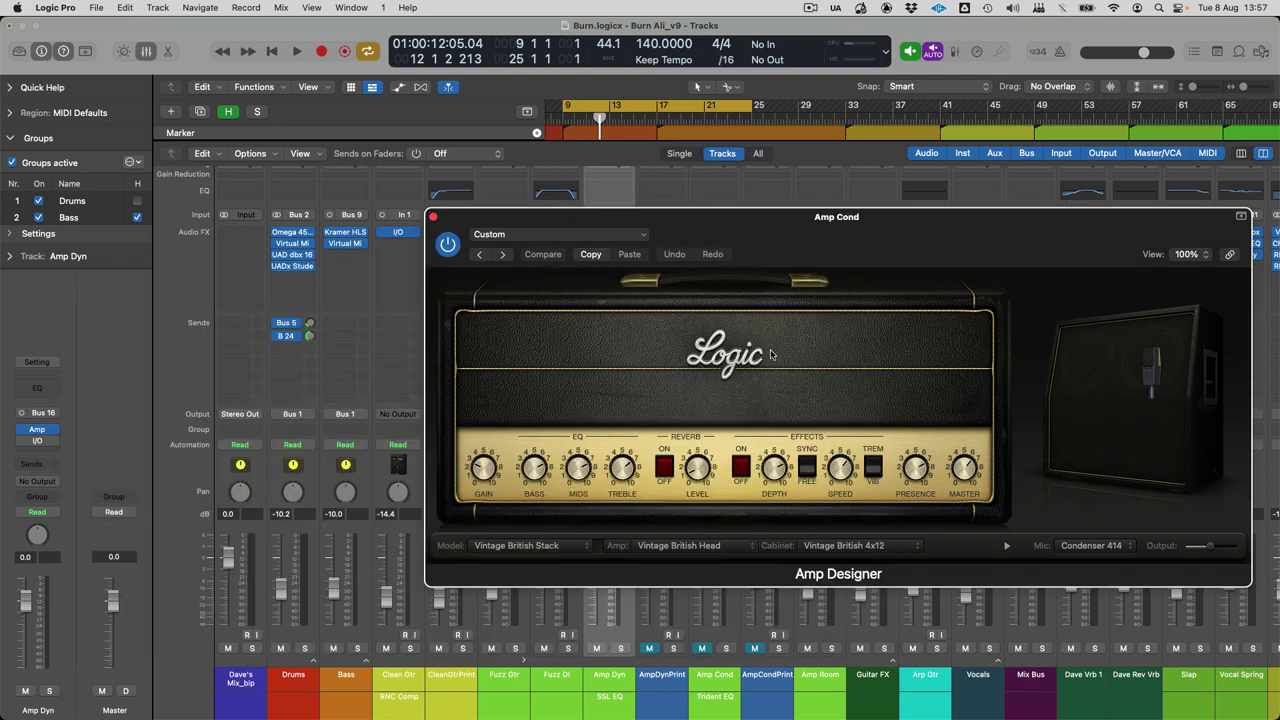
mouse_move(1168, 390)
click(432, 218)
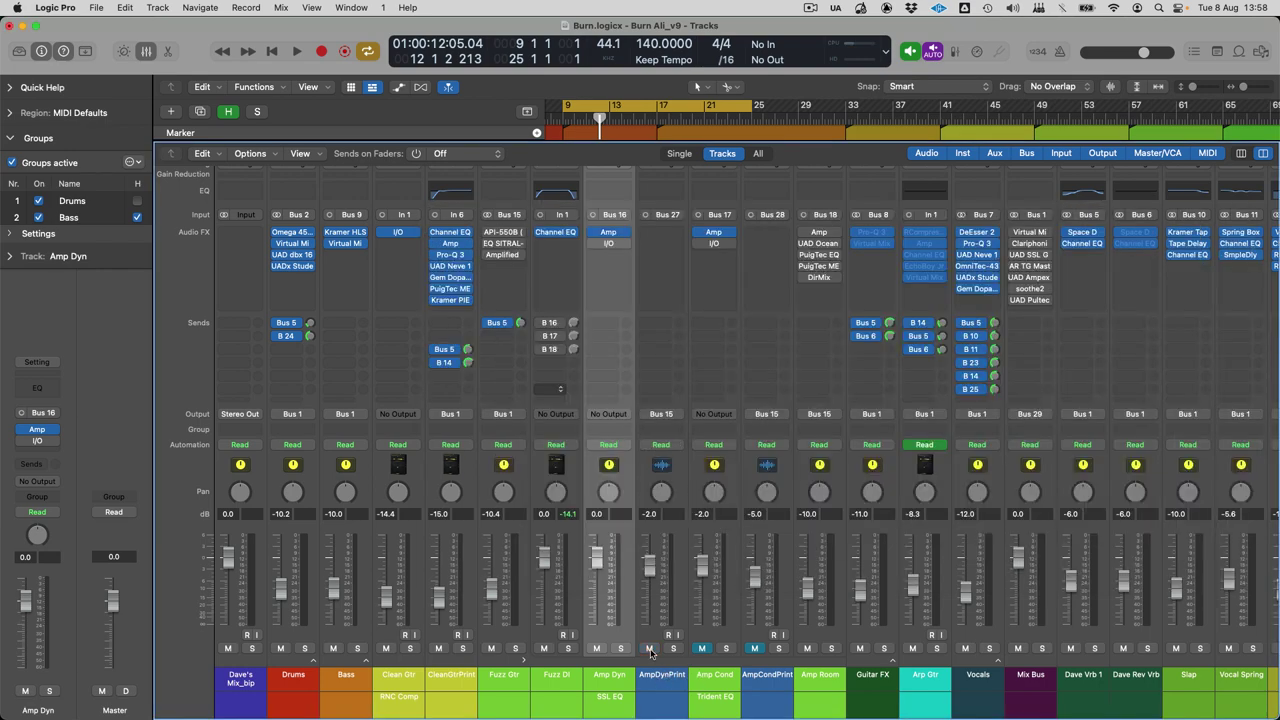
Step: Audition the Amp Dyn channel in solo from the mixer, comparing it with the Amp plug-in off and on
key(x)
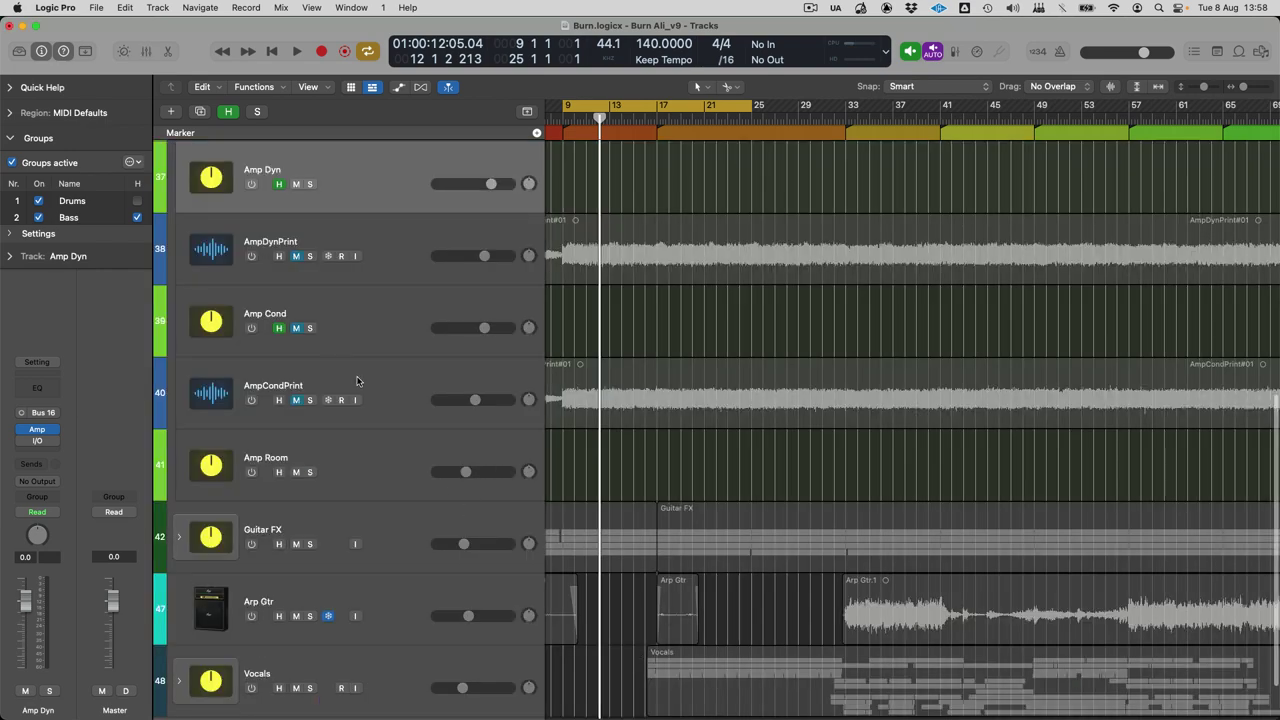
key(x)
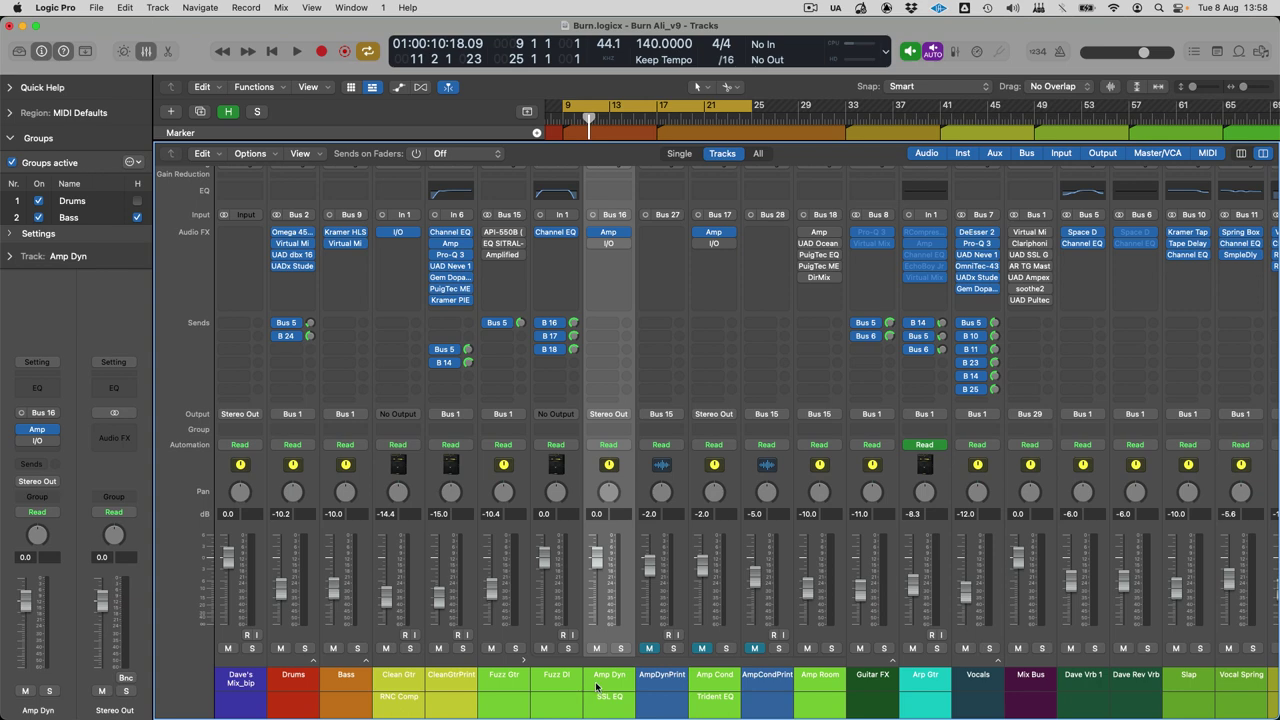
key(space)
key(s)
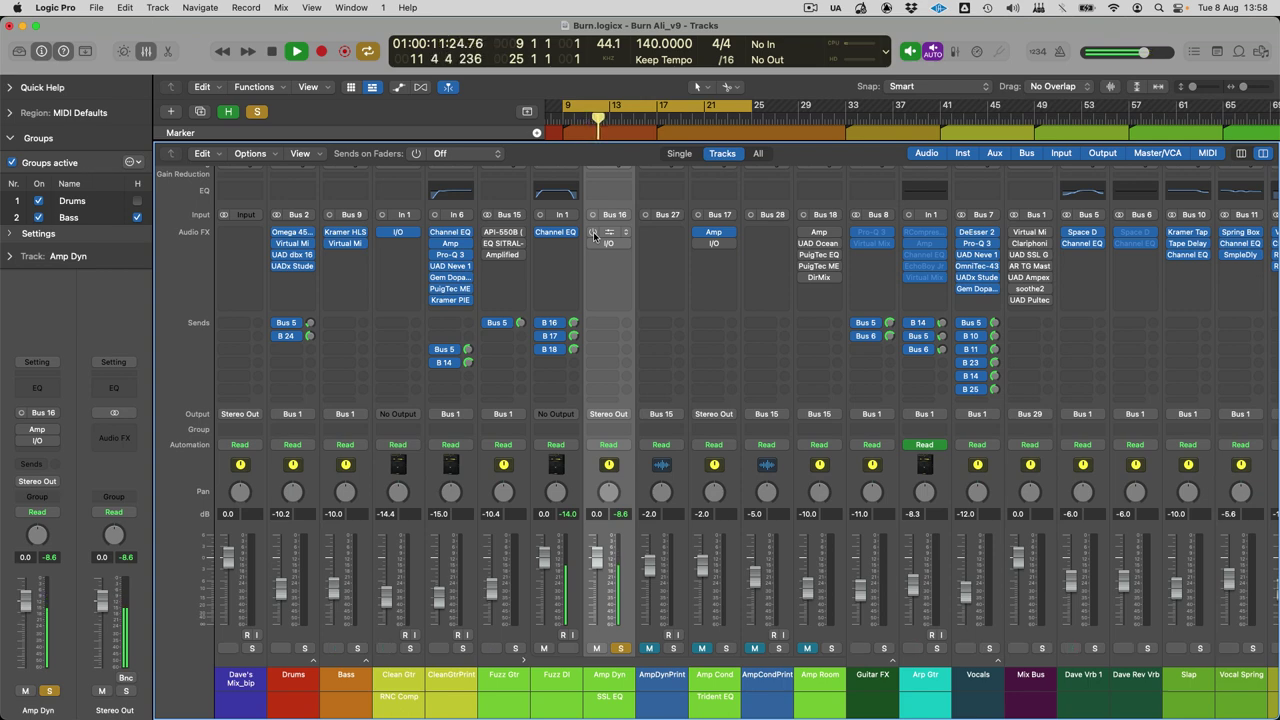
key(space)
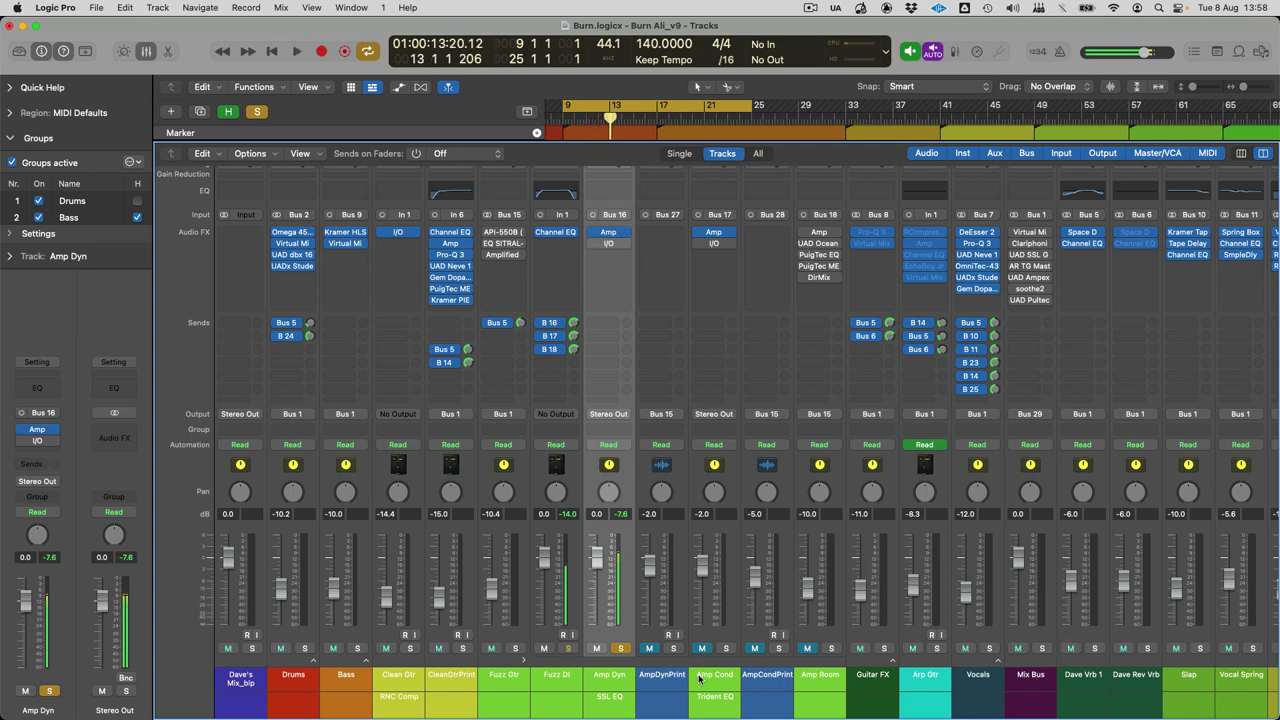
Step: Move the solo to the Amp Cond channel, audition it and clear its solo
click(726, 648)
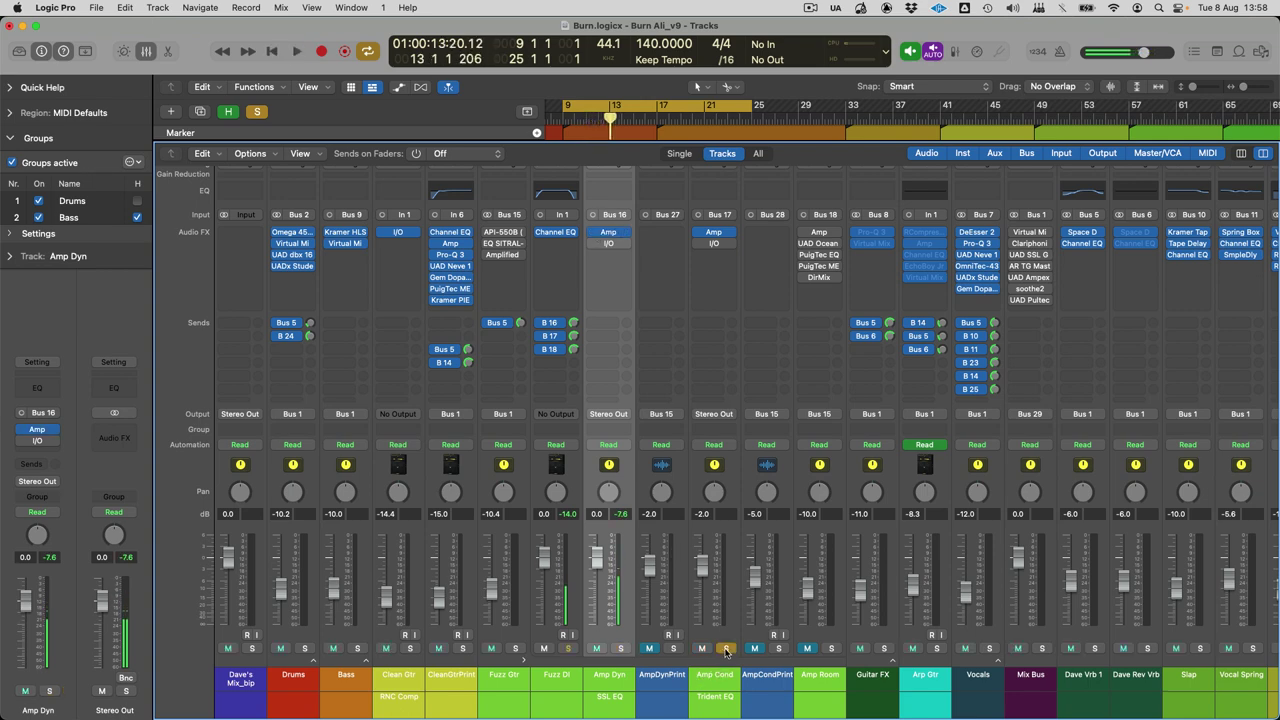
click(724, 634)
key(space)
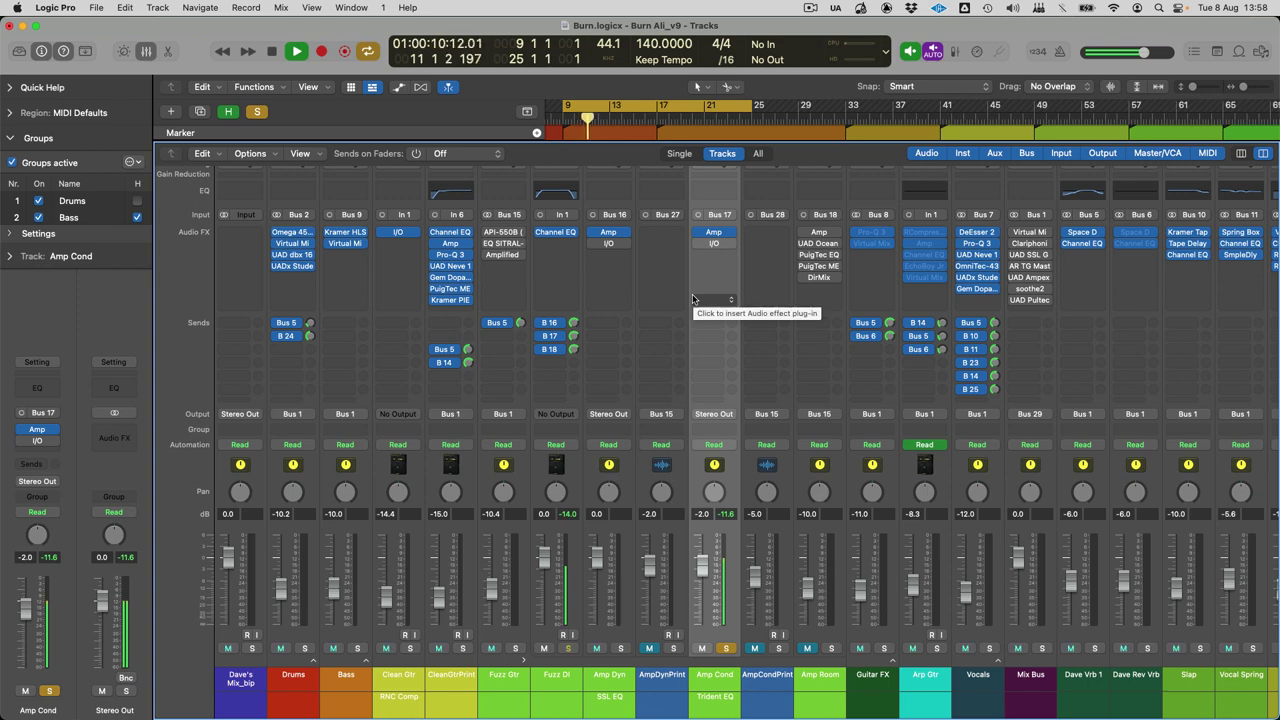
key(space)
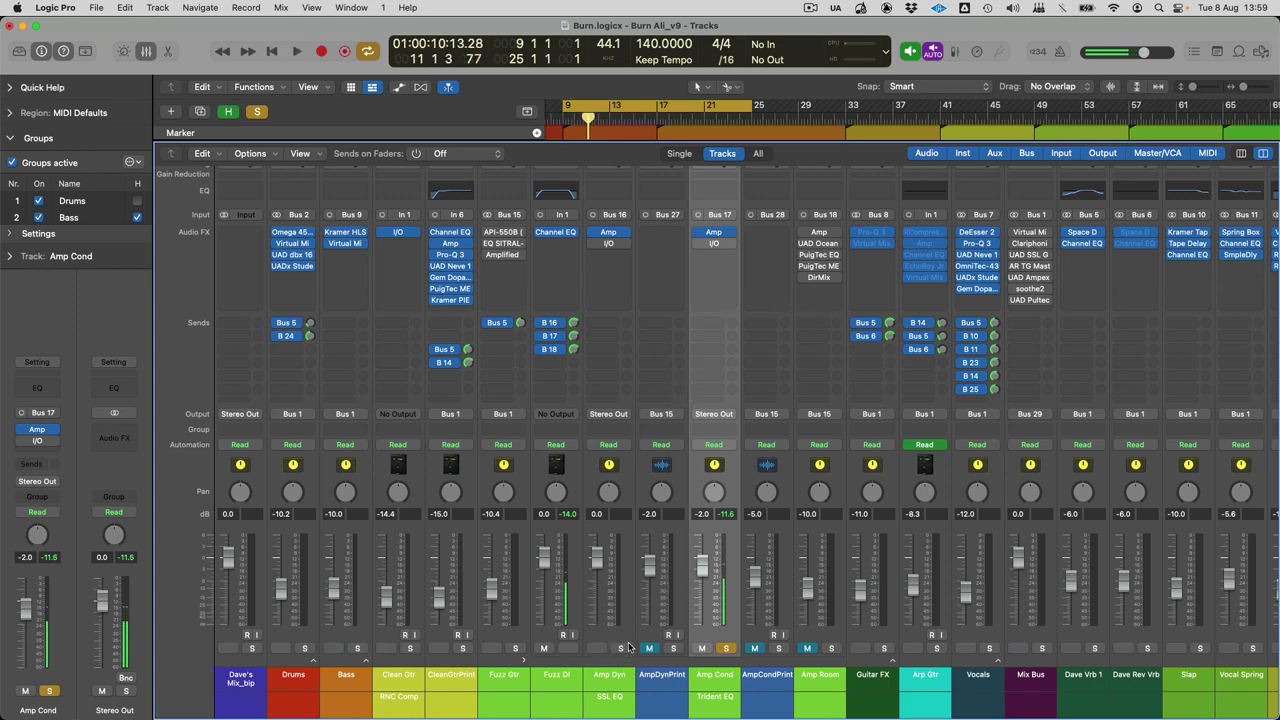
click(726, 648)
Step: Solo AmpDynPrint and AmpCondPrint, hide the mixer and turn both print tracks on in the arrangement
click(662, 675)
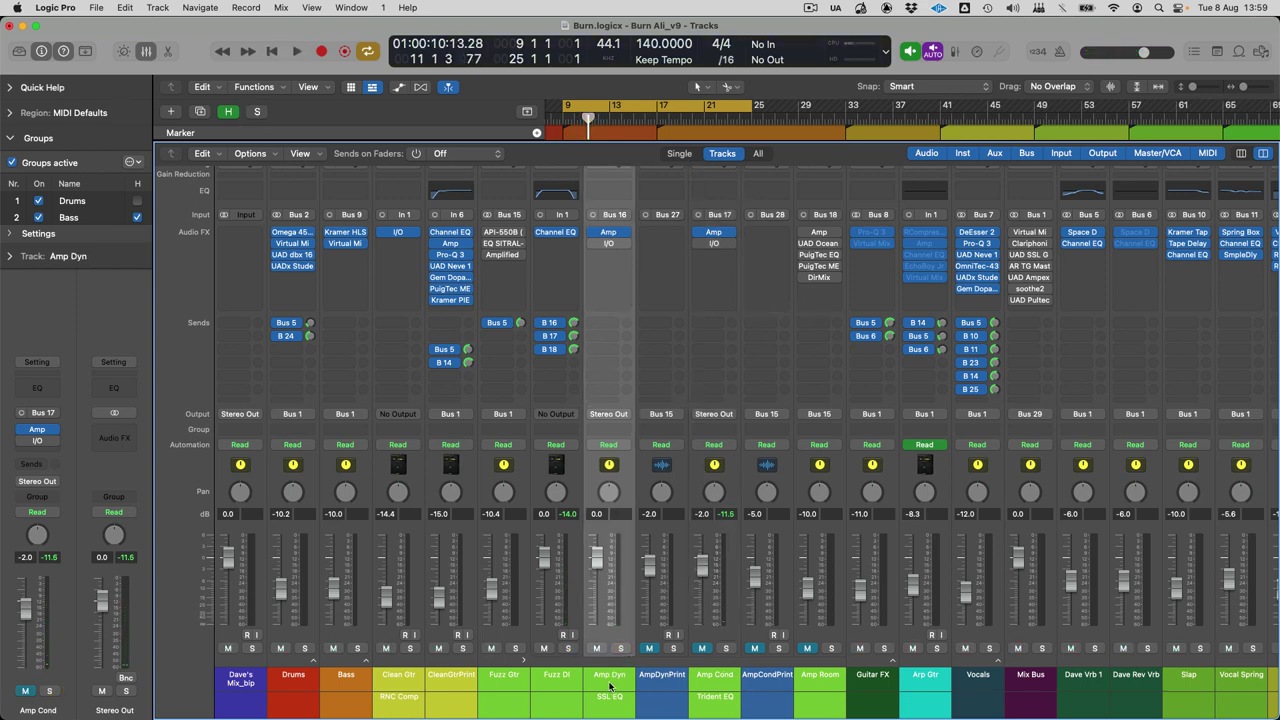
click(673, 648)
click(780, 649)
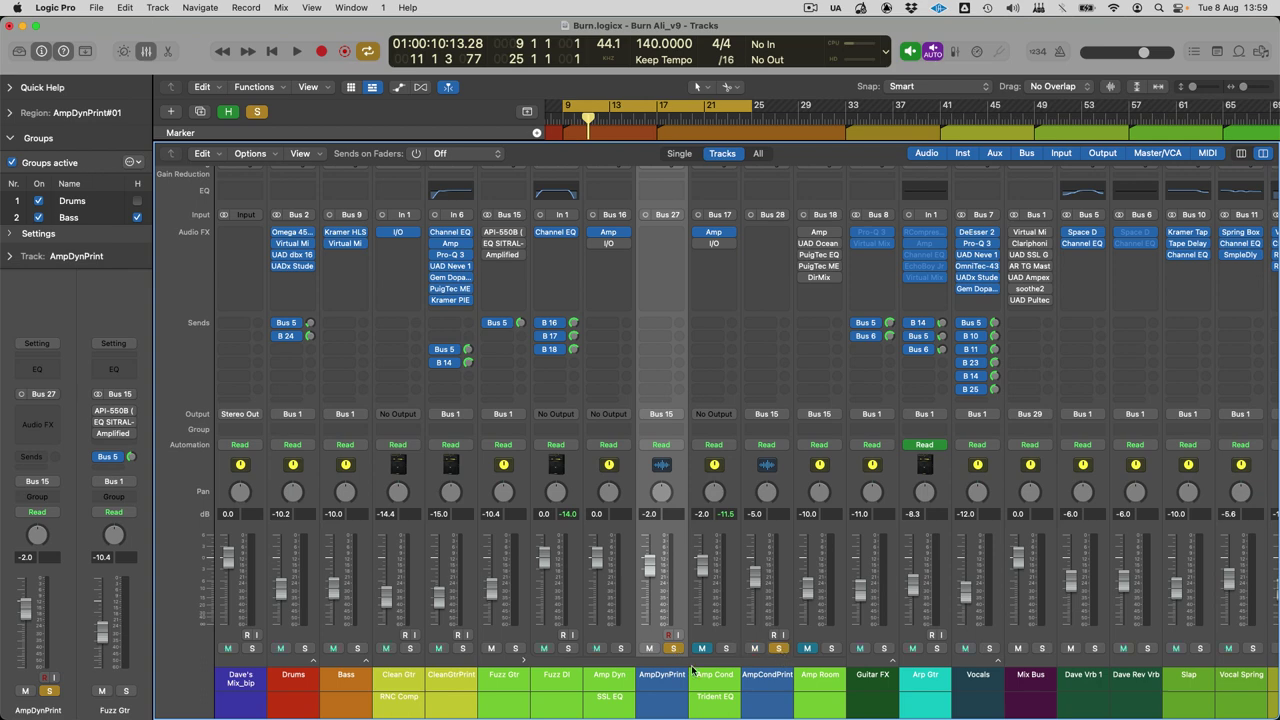
key(x)
scroll(345, 320, up, 4)
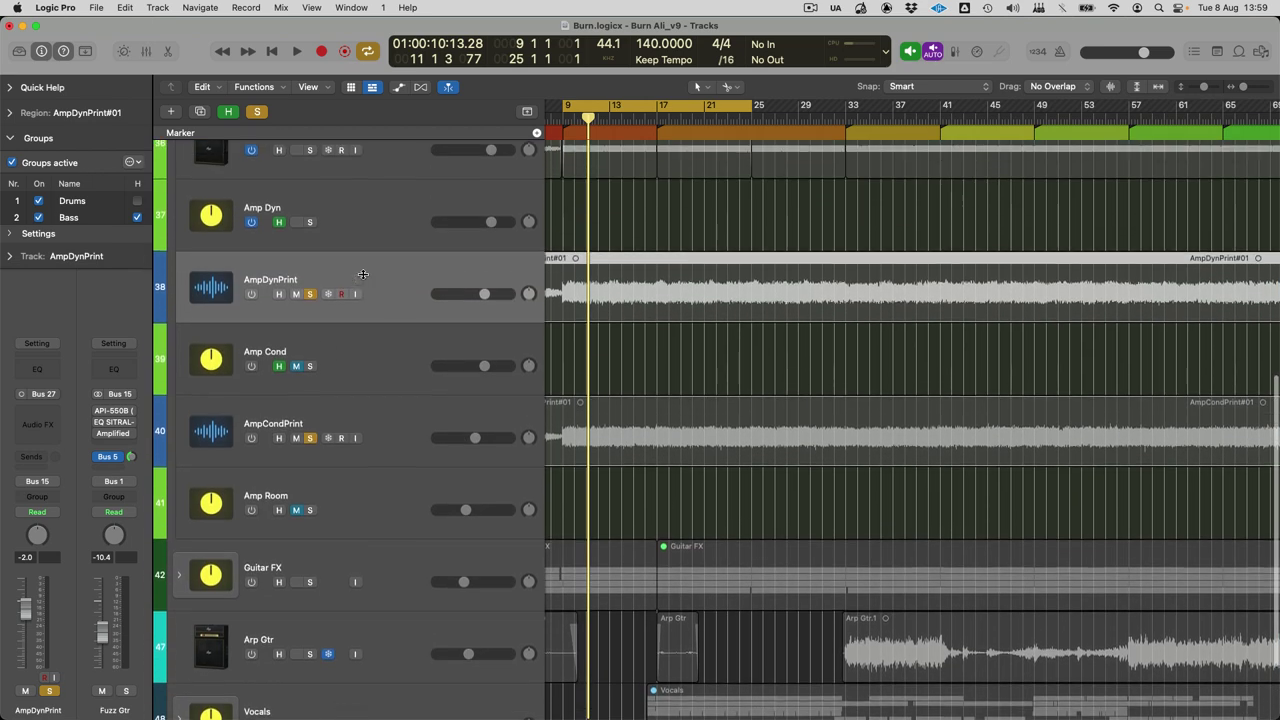
click(249, 304)
click(251, 445)
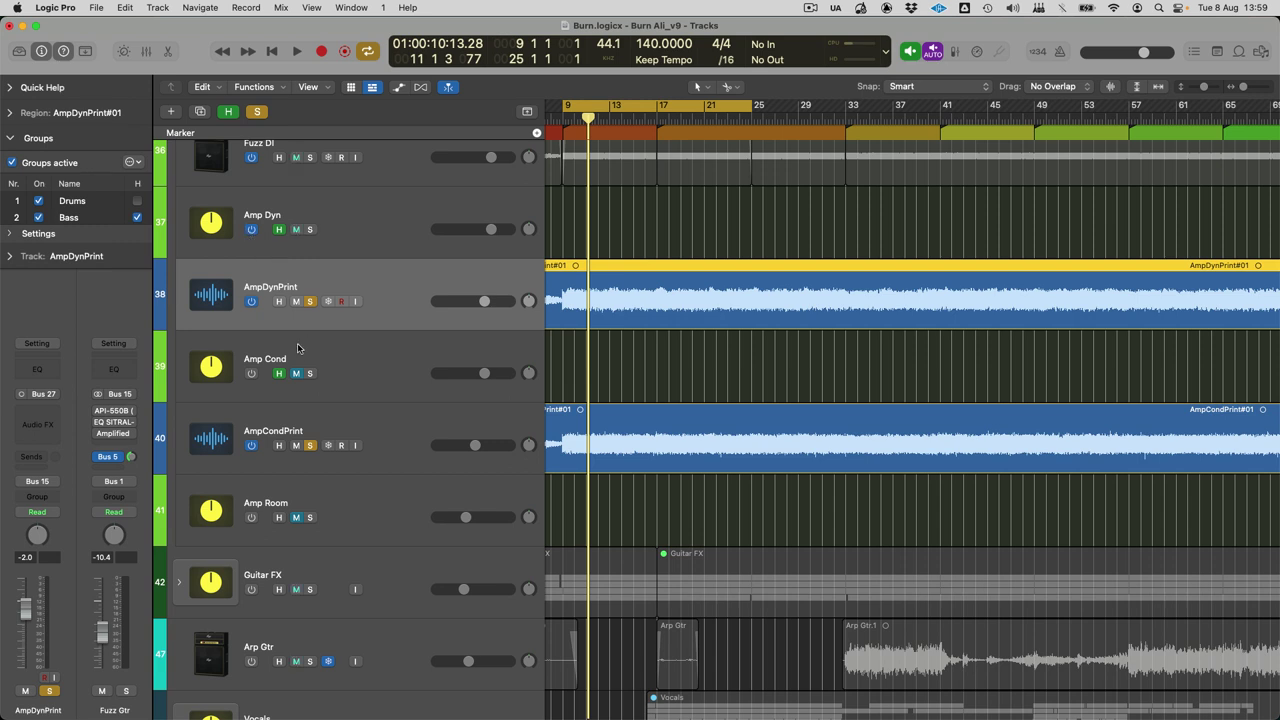
Step: Unsolo AmpCondPrint, audition AmpDynPrint alone and check the outboard gear photos in the project notes
click(330, 364)
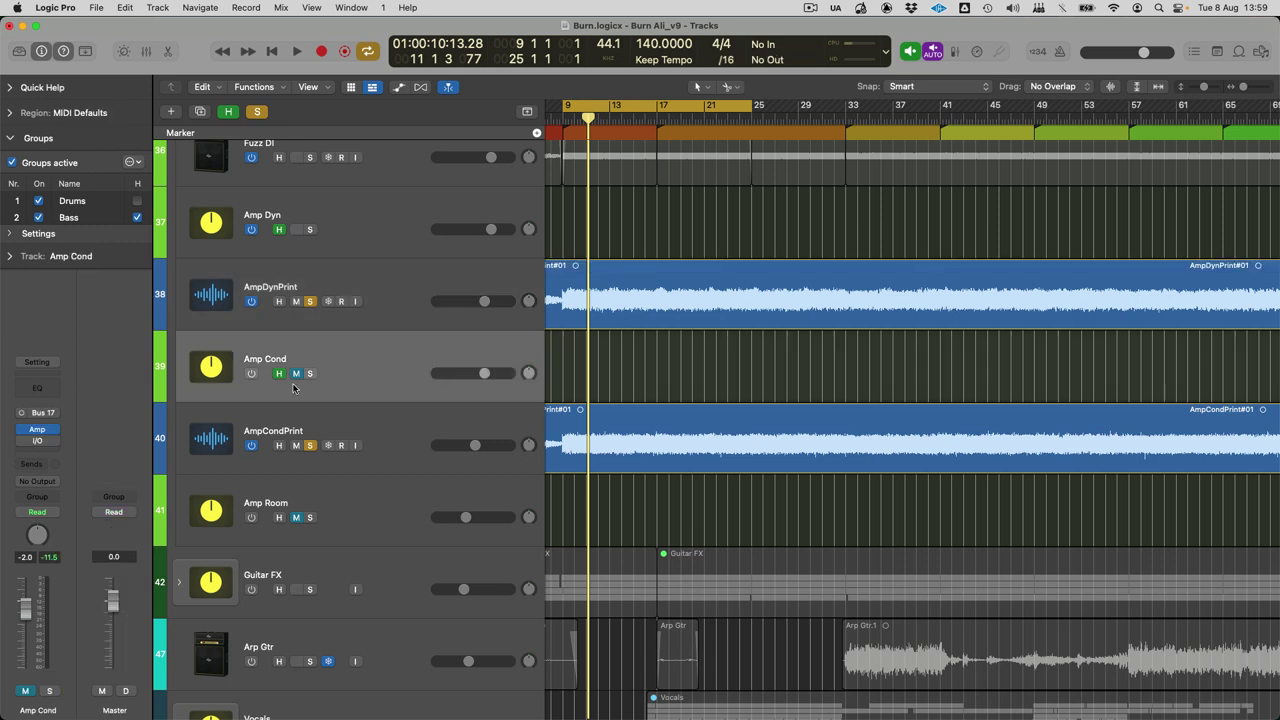
click(310, 445)
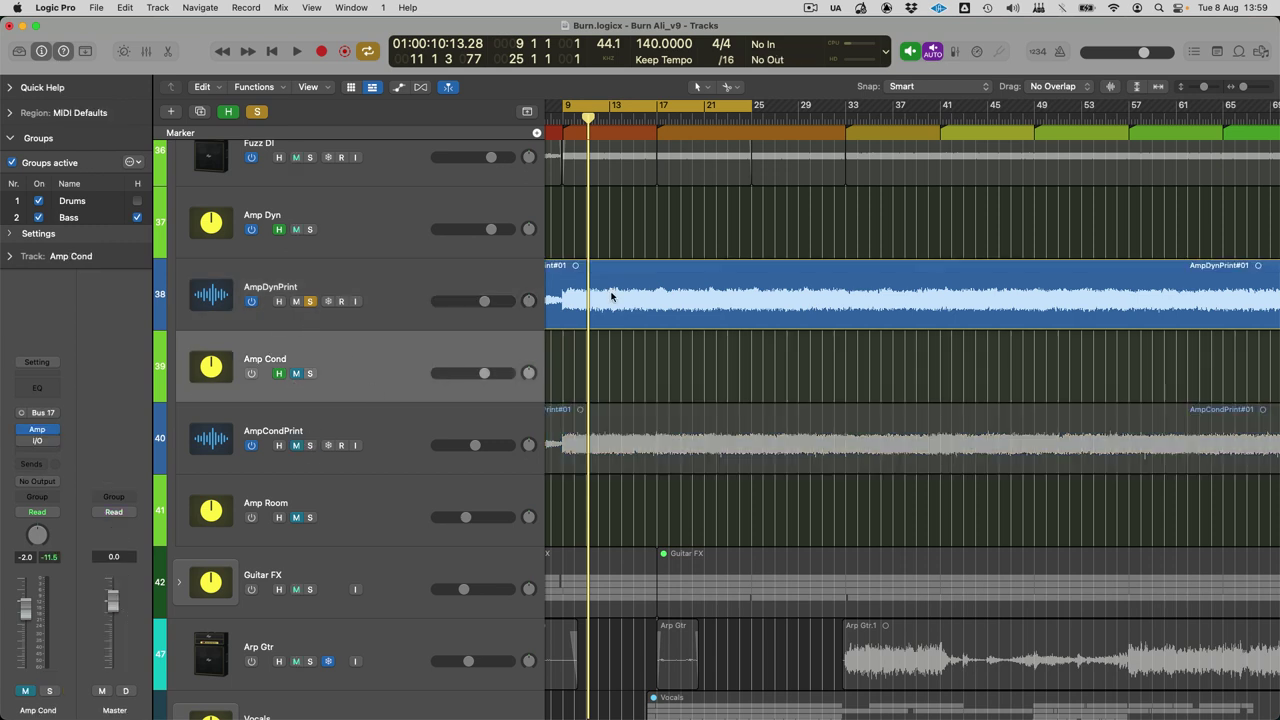
key(space)
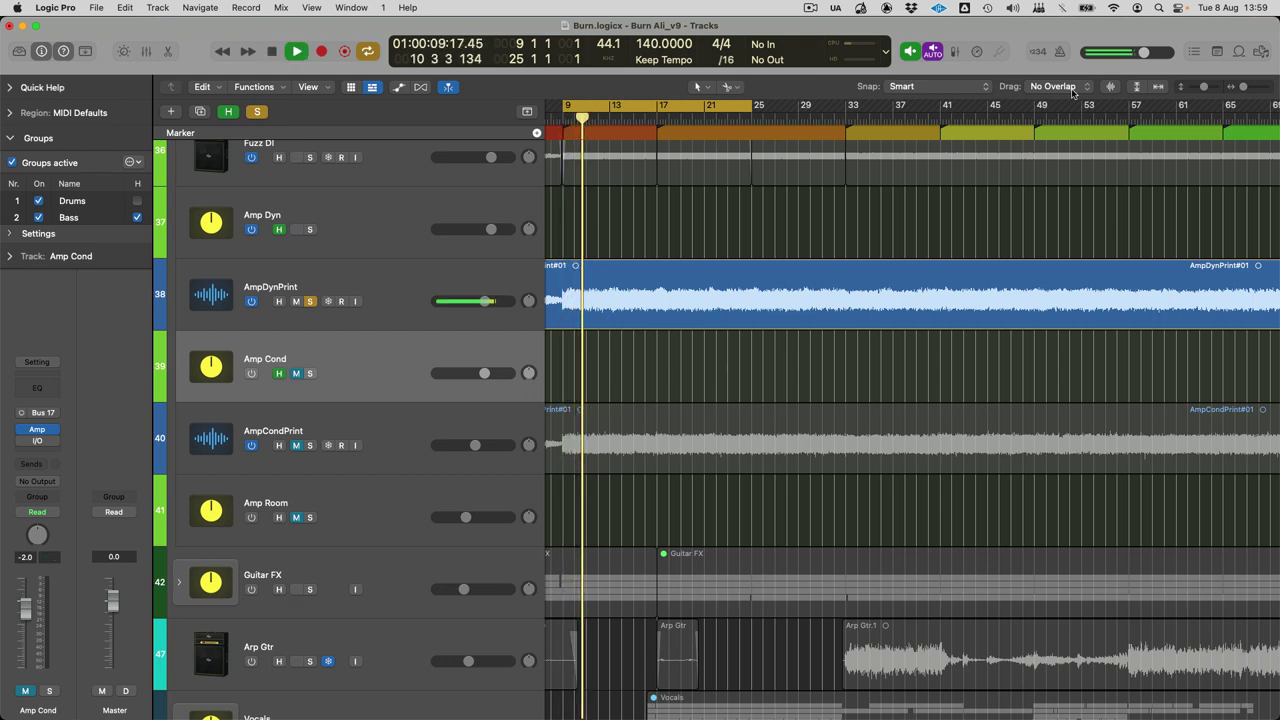
click(1217, 52)
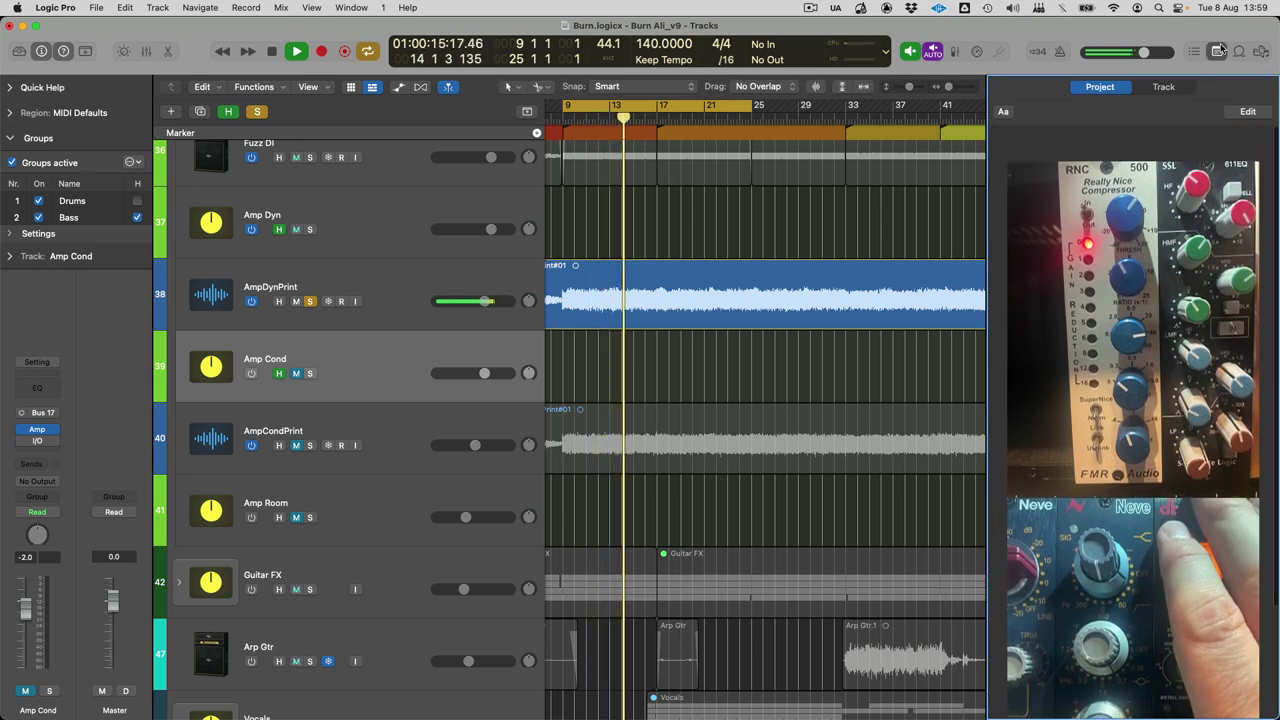
key(alt+super+p)
key(space)
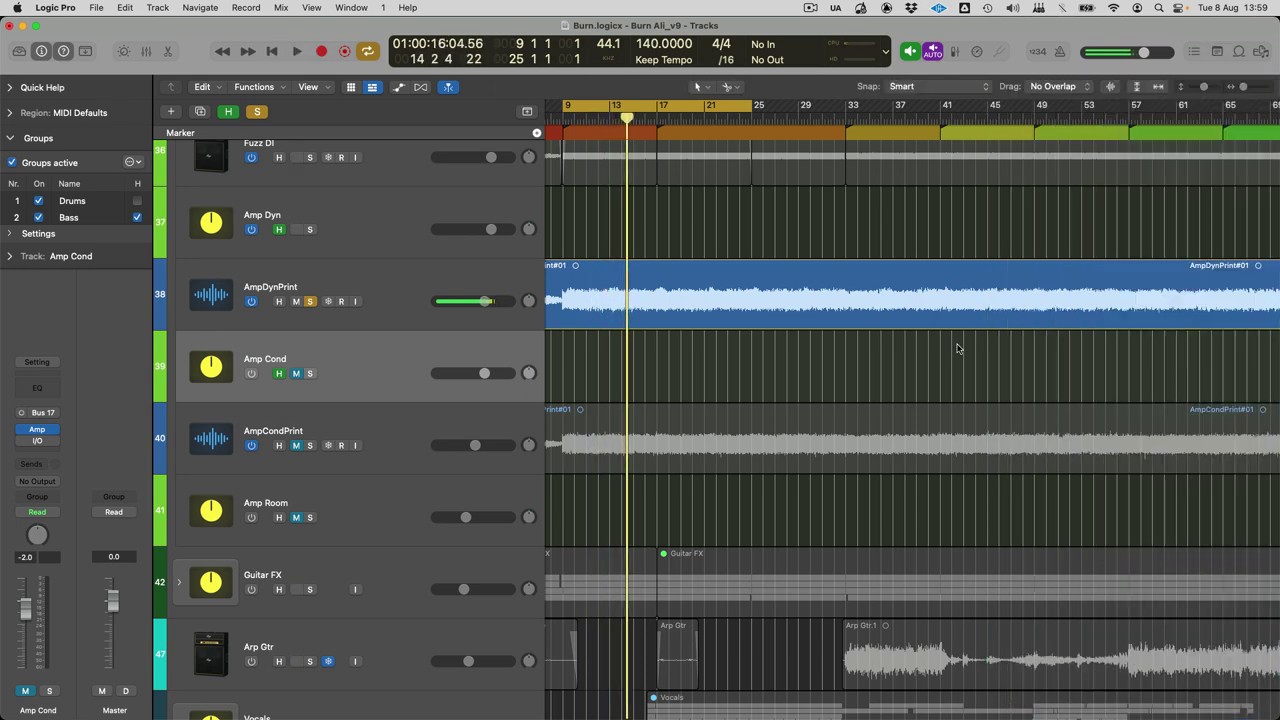
Step: Audition AmpCondPrint alone and add AmpDynPrint to the solo during playback
click(312, 446)
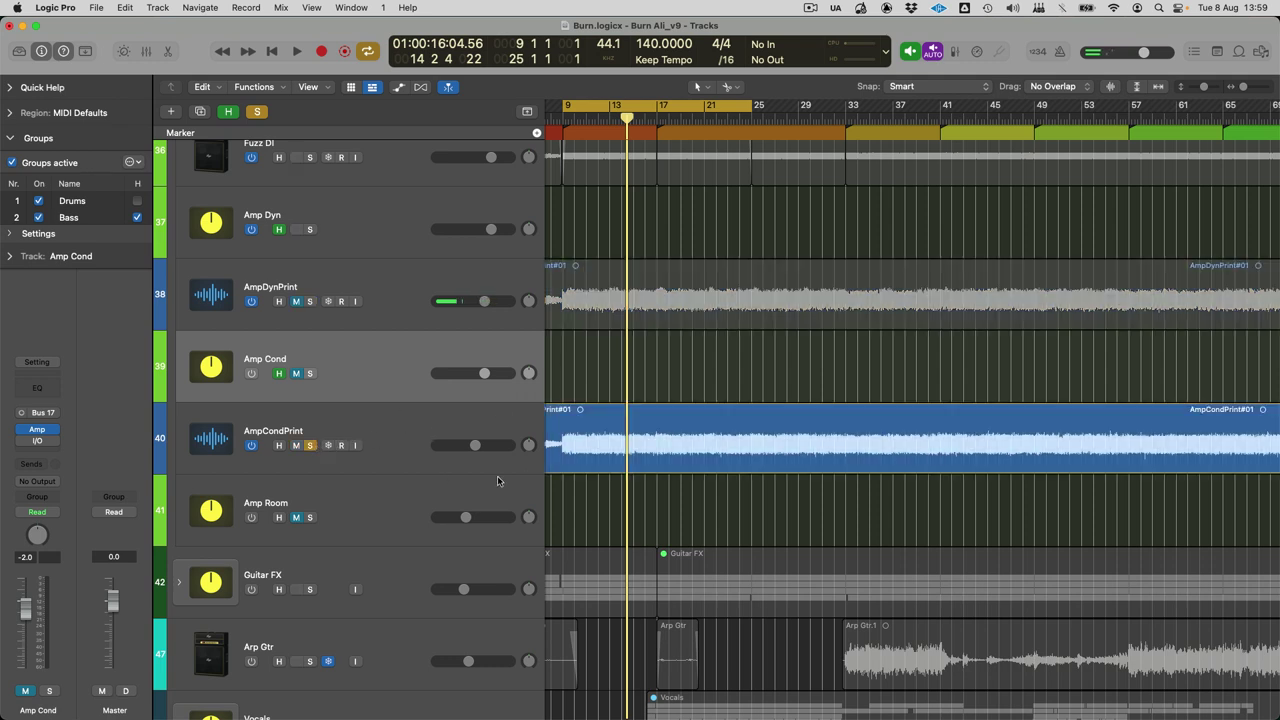
key(space)
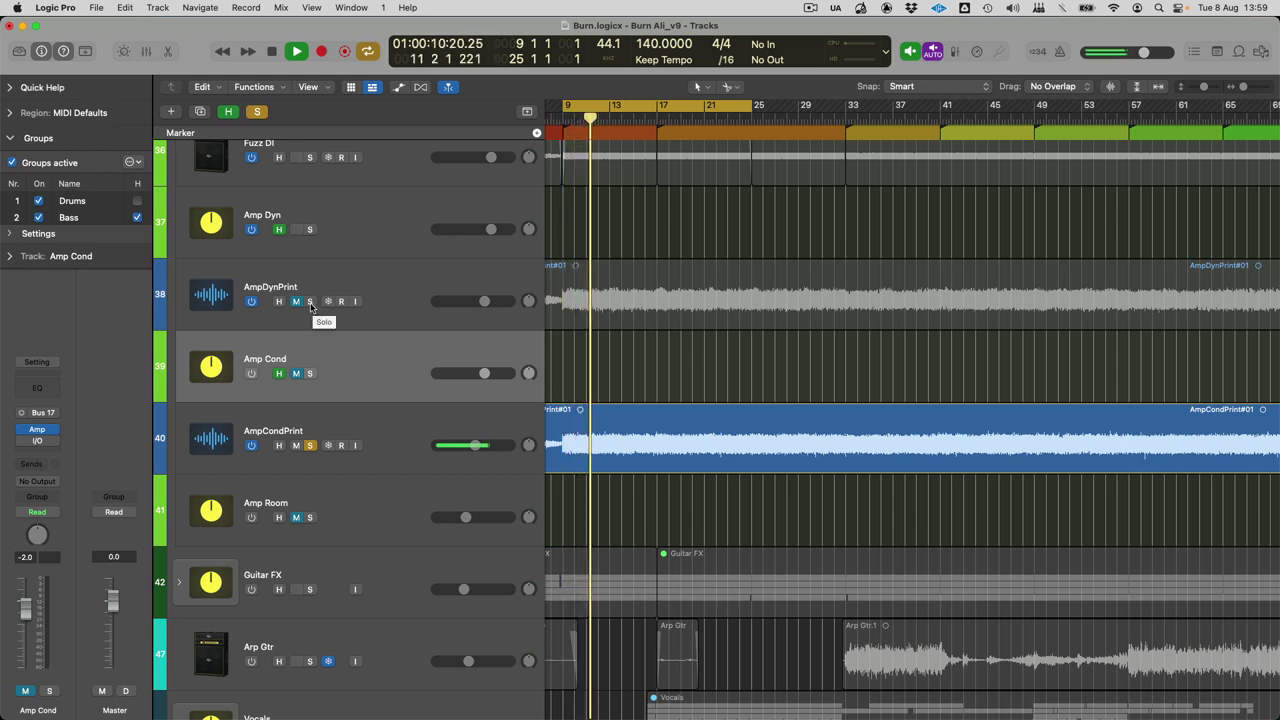
click(310, 302)
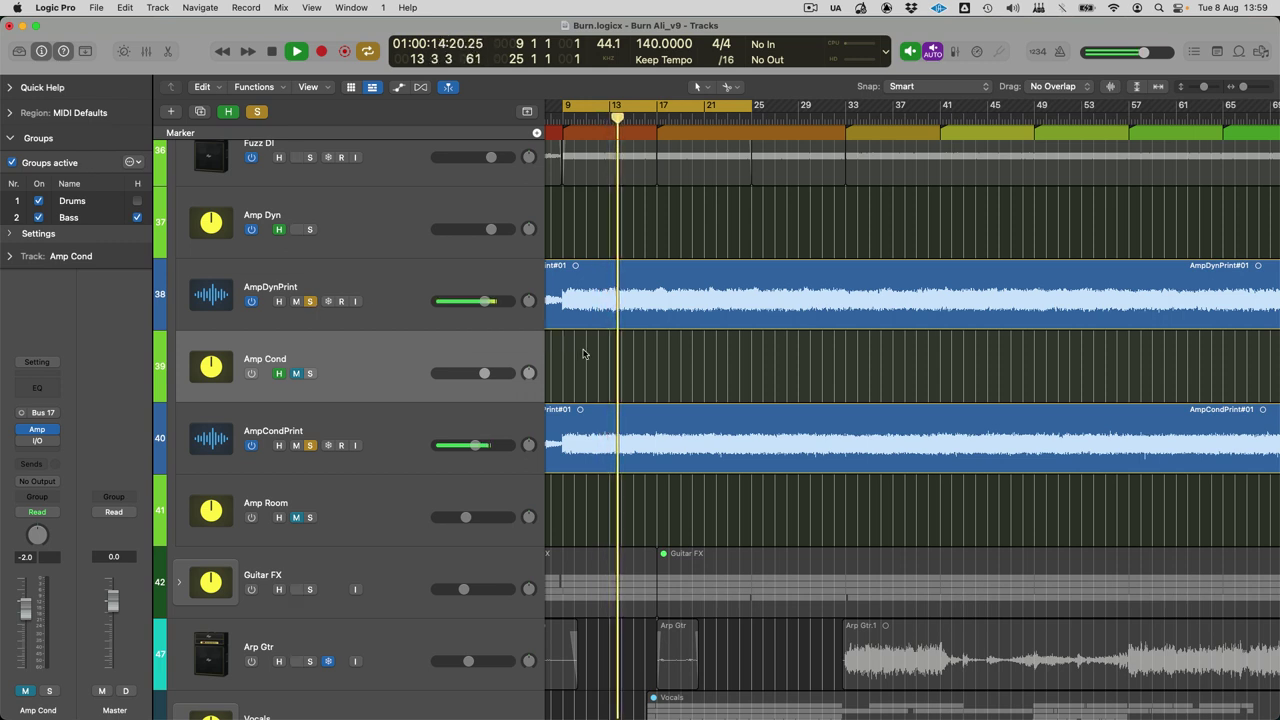
Step: Raise the AmpCondPrint track's volume to -3.4 dB, stop playback and select the track
drag(474, 445, 480, 445)
key(space)
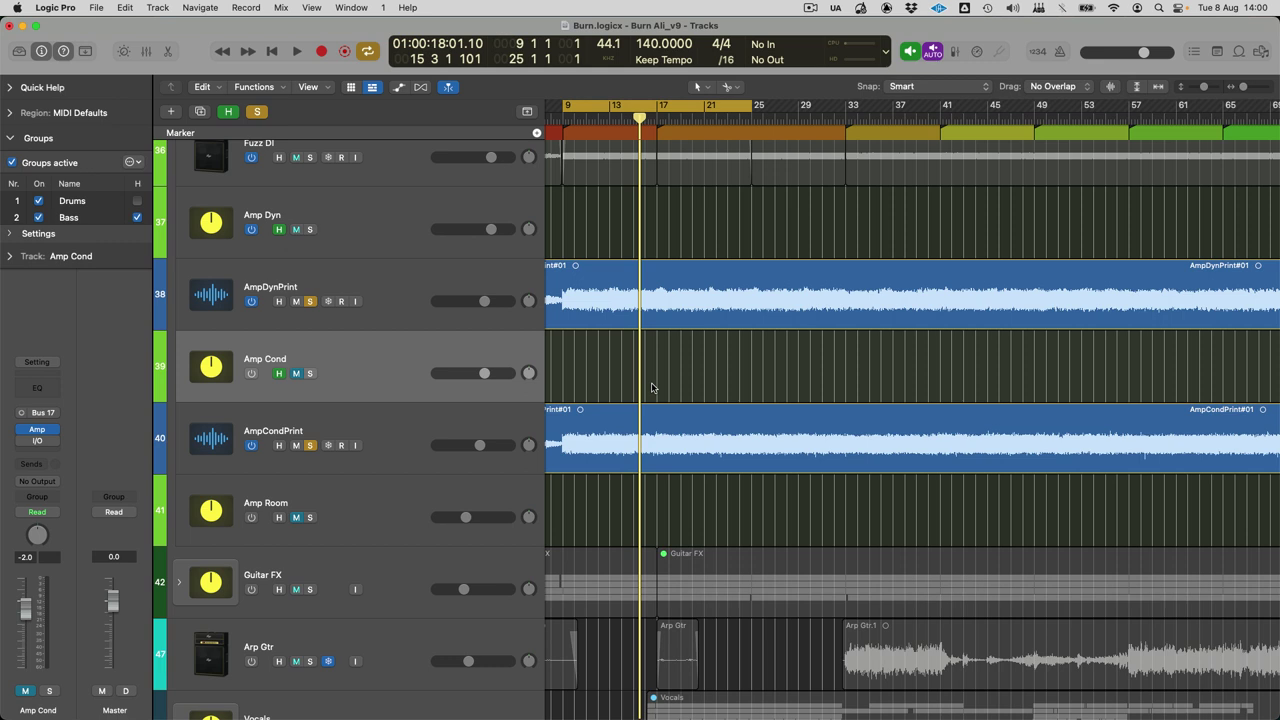
click(470, 425)
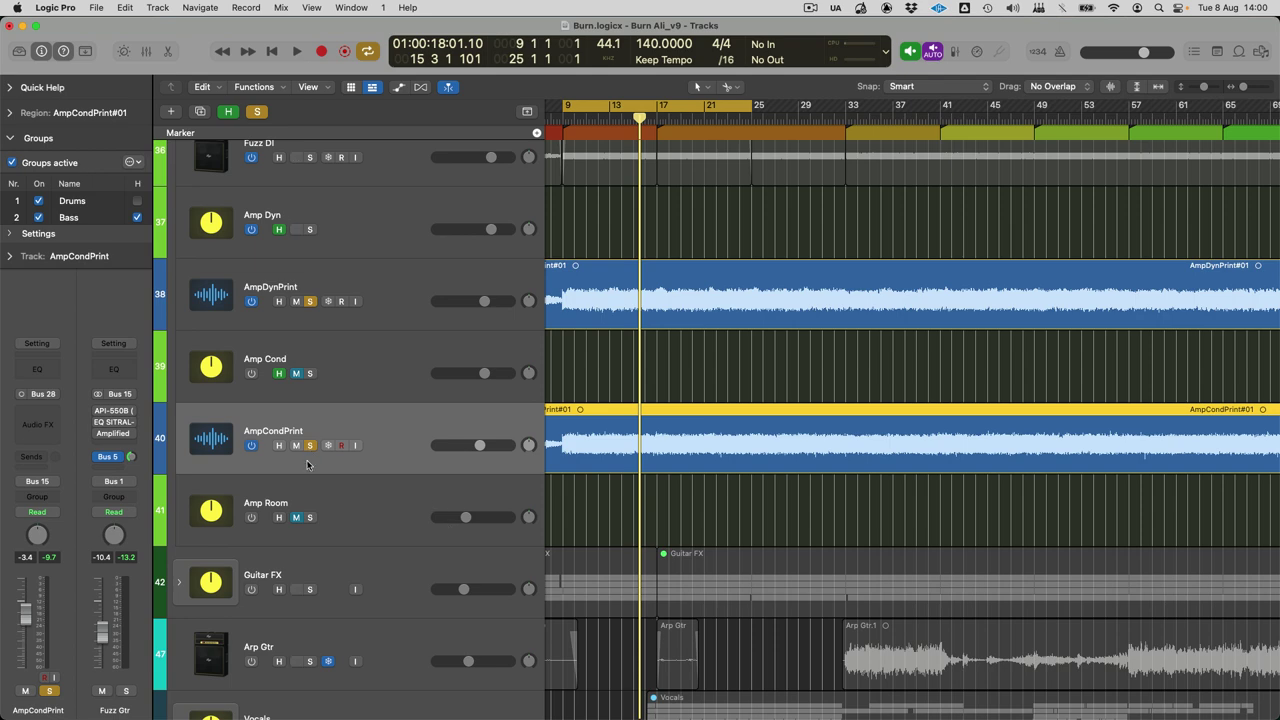
Step: Solo only the Amp Room track, show the mixer and enable its Amp Designer insert, checking the amp and microphone settings
click(310, 525)
key(x)
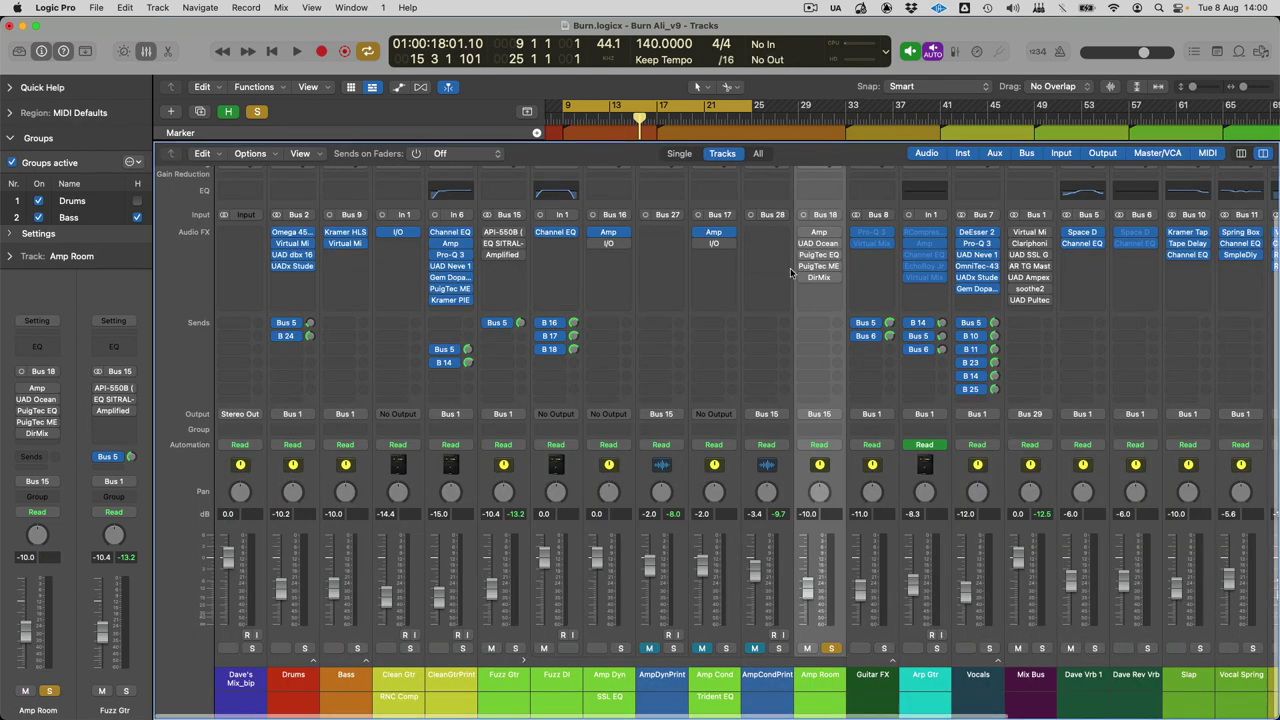
click(824, 233)
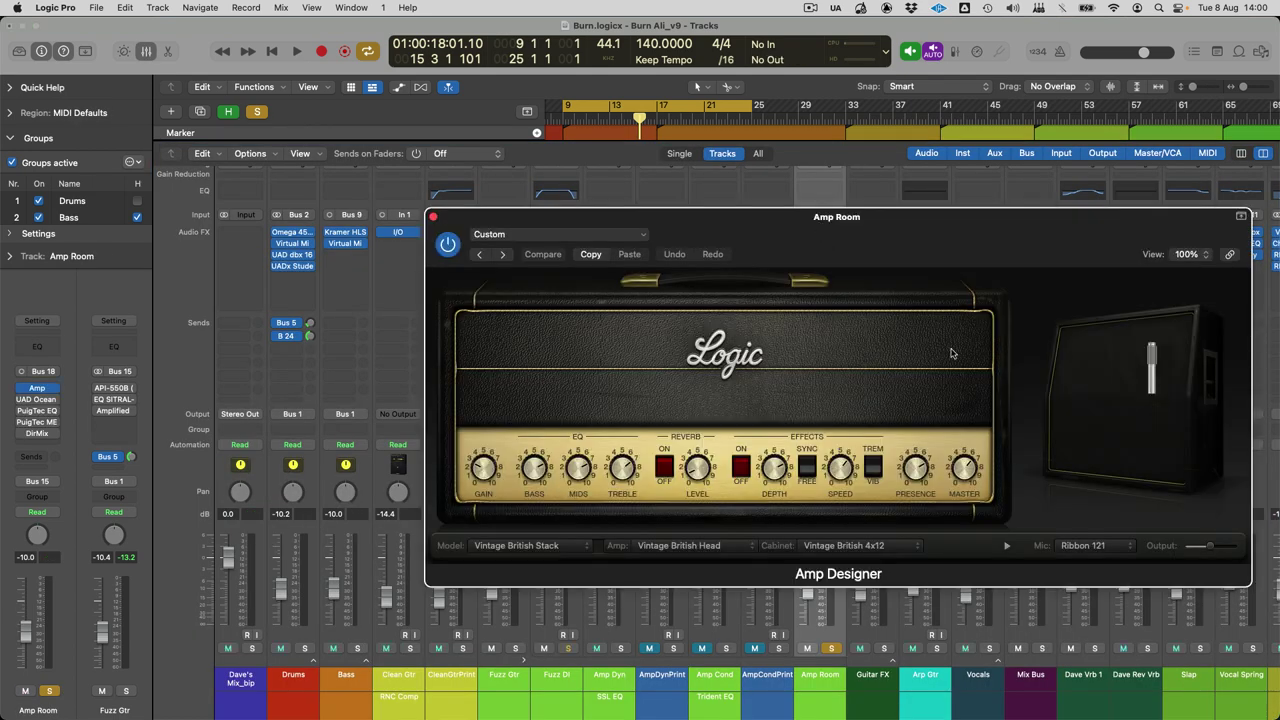
mouse_move(1158, 395)
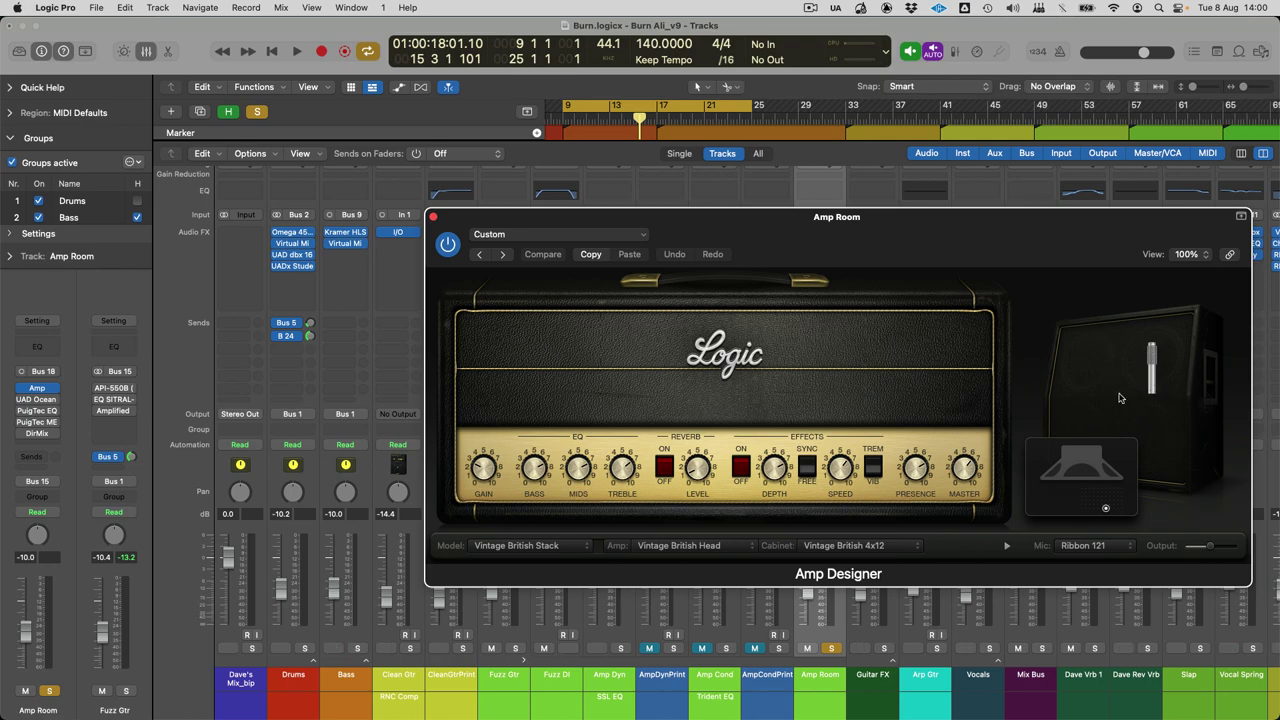
click(433, 216)
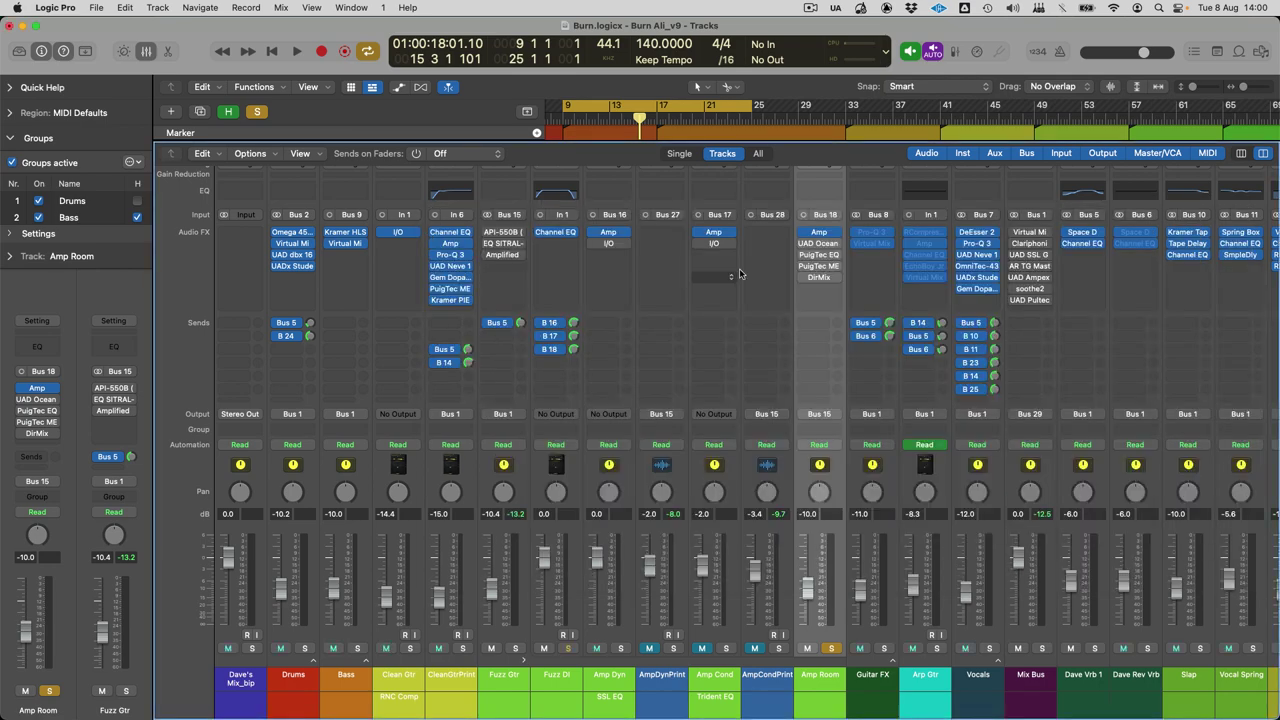
Step: Enable the UAD Ocean Way Studios insert on Amp Room and review its room and microphone settings
click(822, 243)
drag(702, 220, 642, 204)
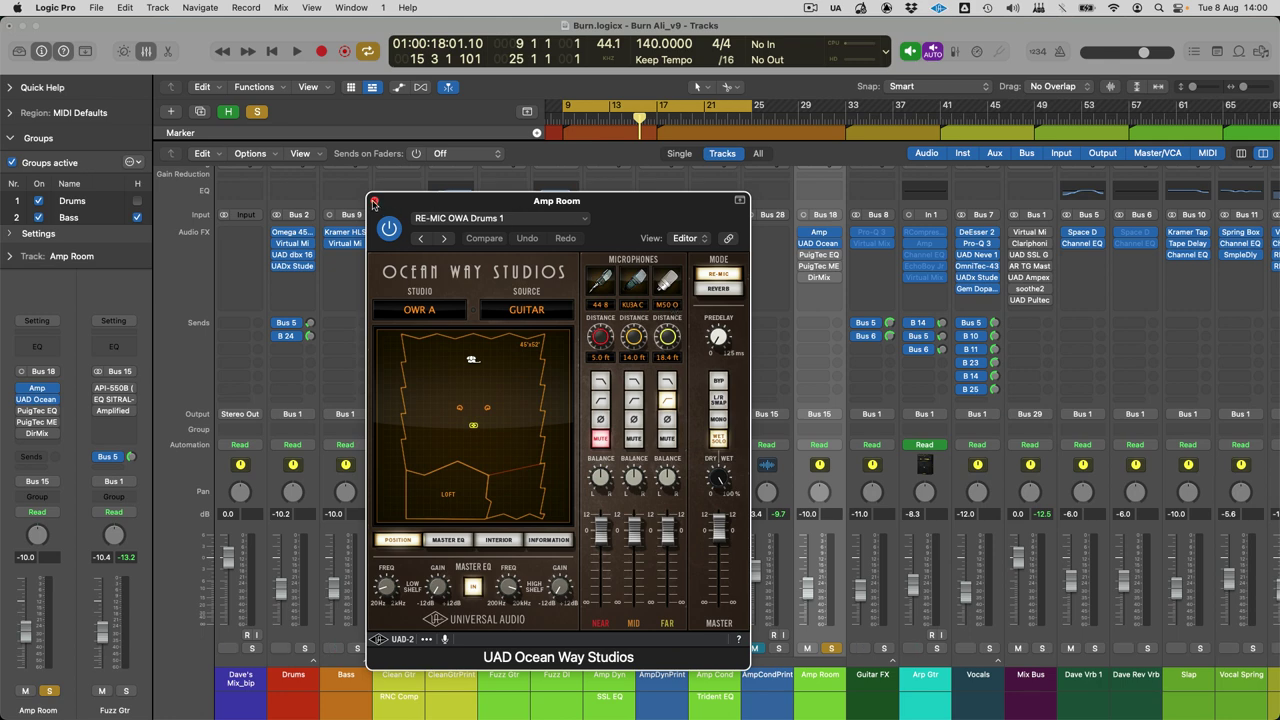
click(374, 201)
Step: Play back Amp Room, enable its PuigTec EQP1A and MEQ5 inserts and review both equalizers one above the other
key(space)
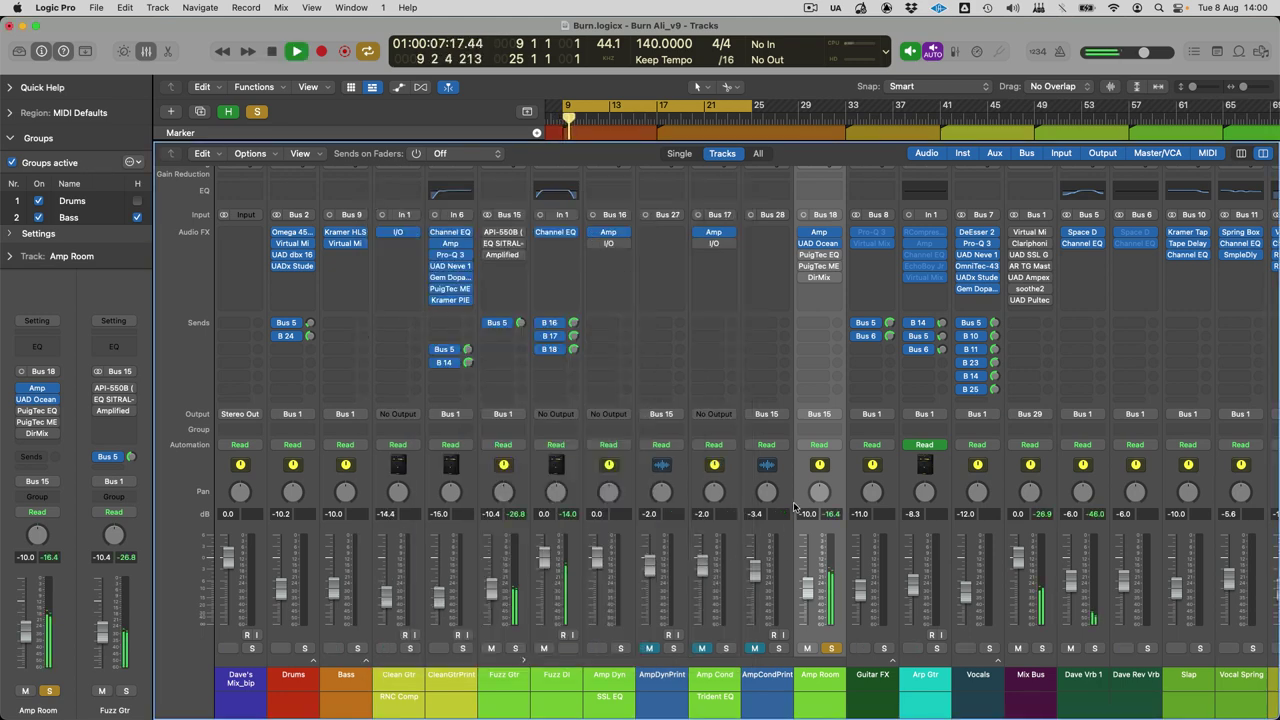
mouse_move(806, 257)
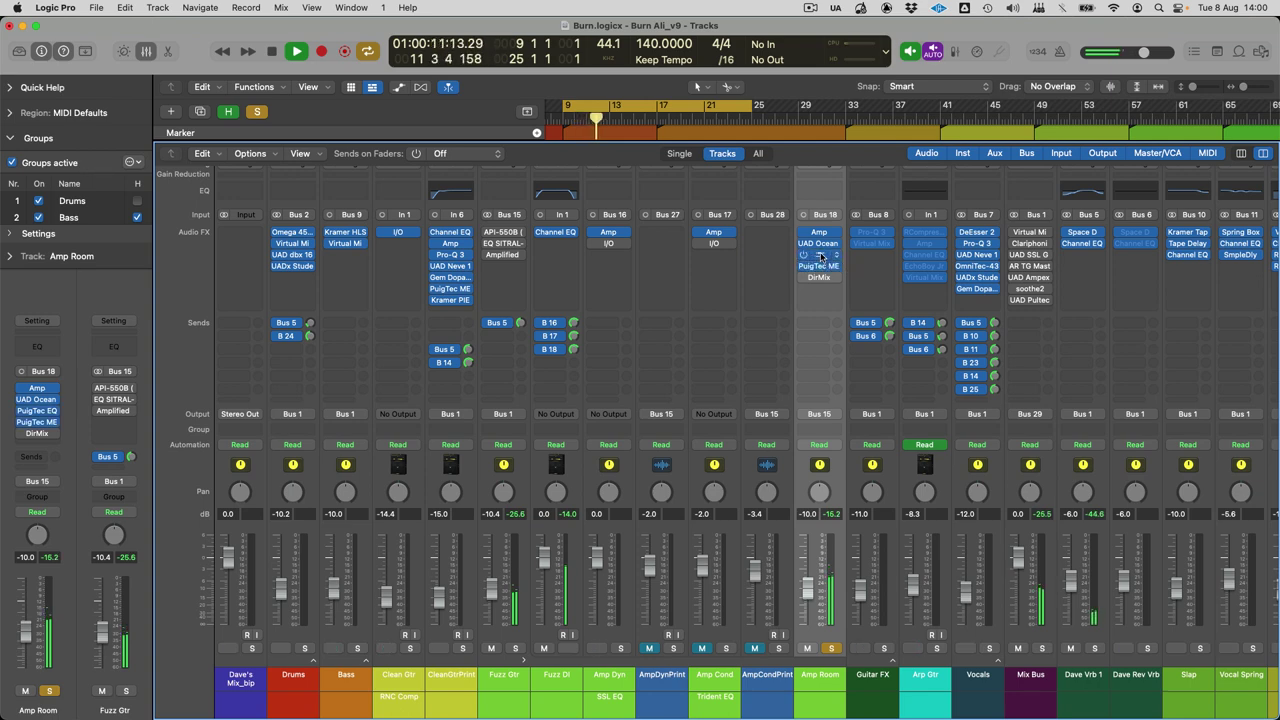
click(822, 256)
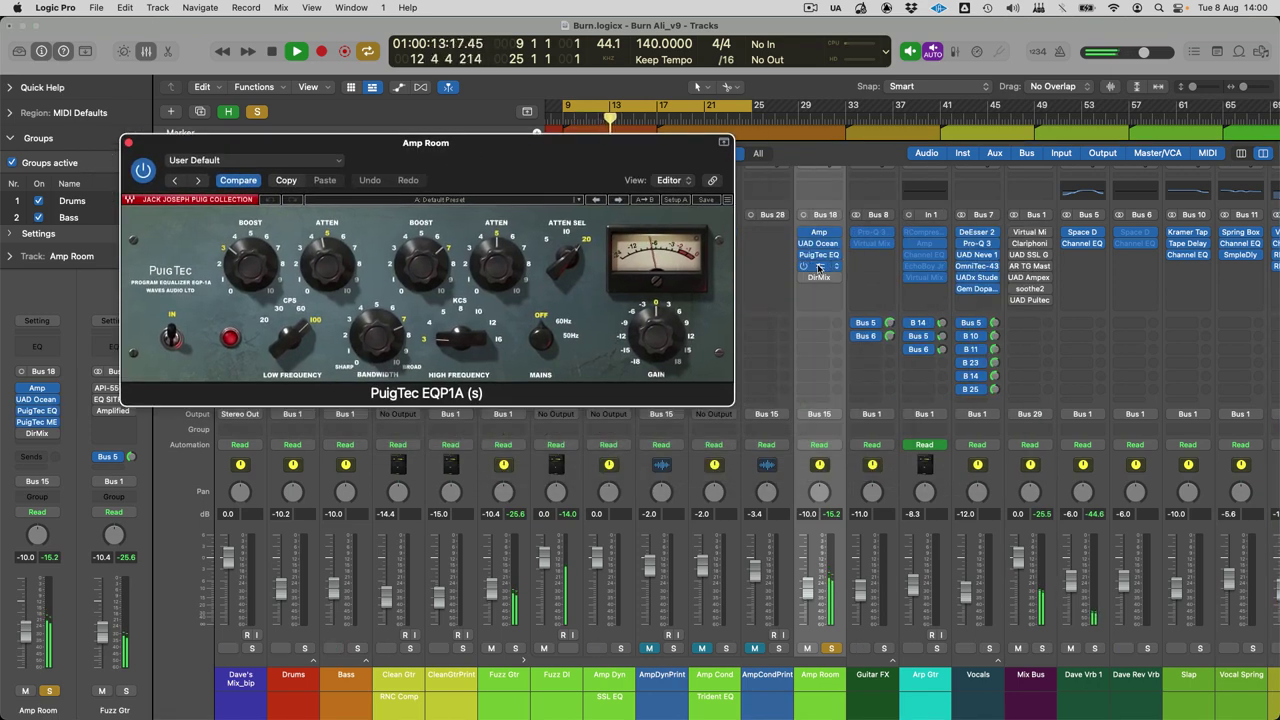
click(819, 266)
drag(660, 214, 358, 423)
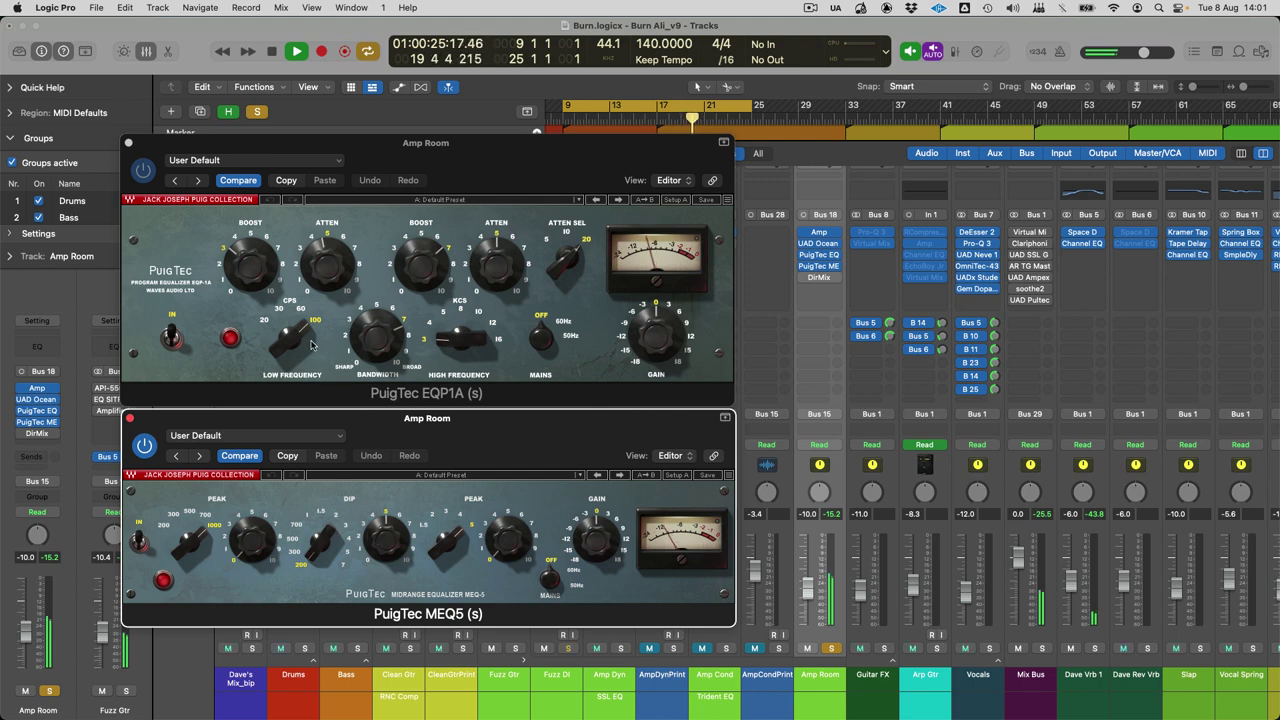
click(129, 145)
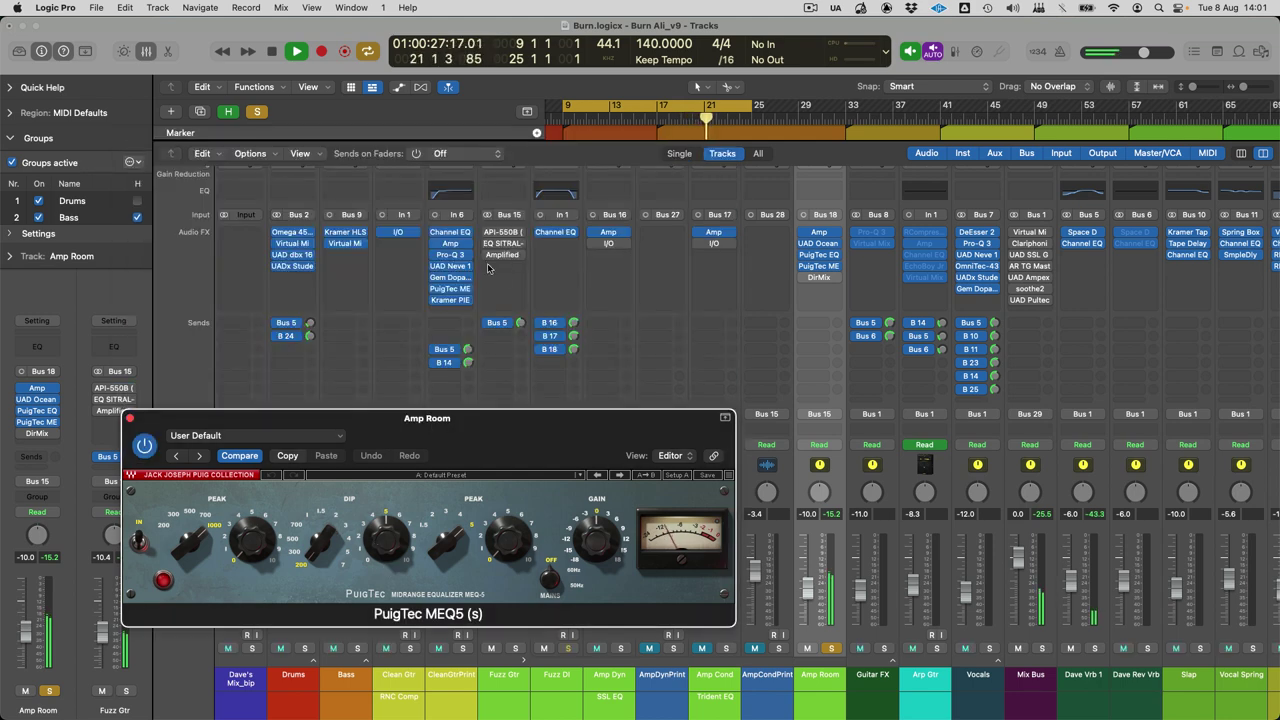
click(130, 419)
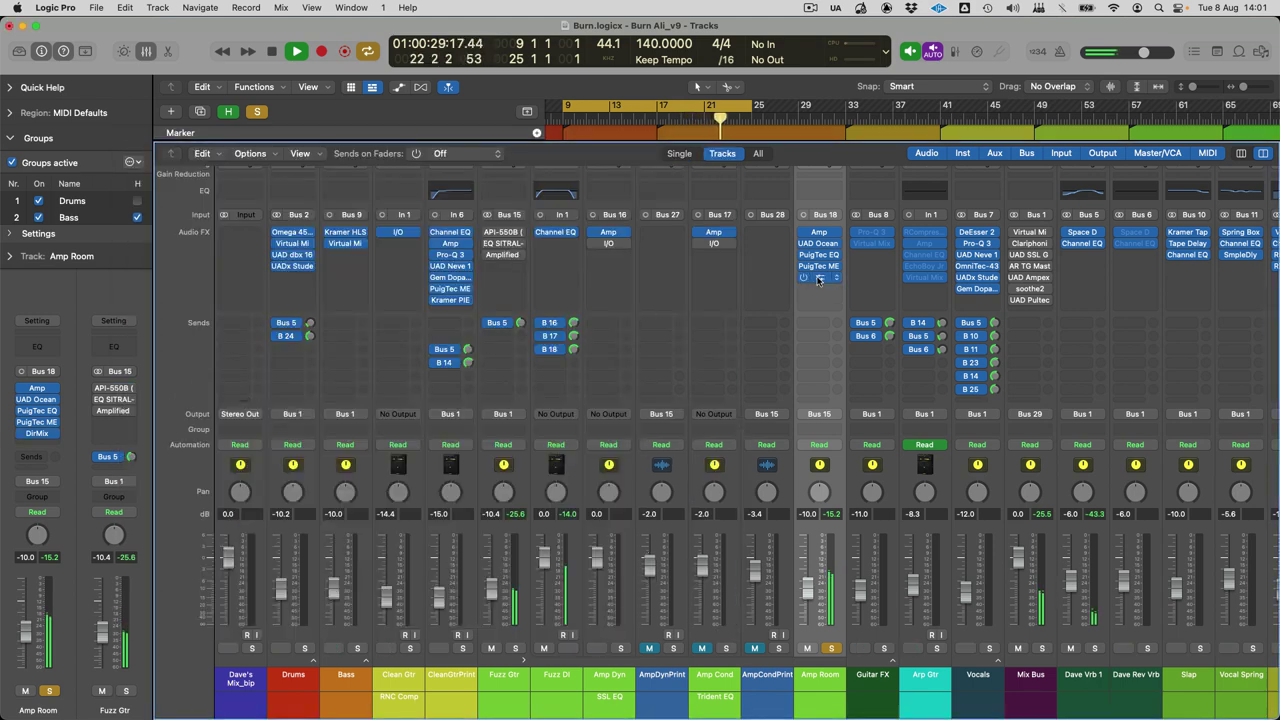
Step: Enable the Direction Mixer insert on Amp Room, check its direction and spread settings and stop playback
click(819, 277)
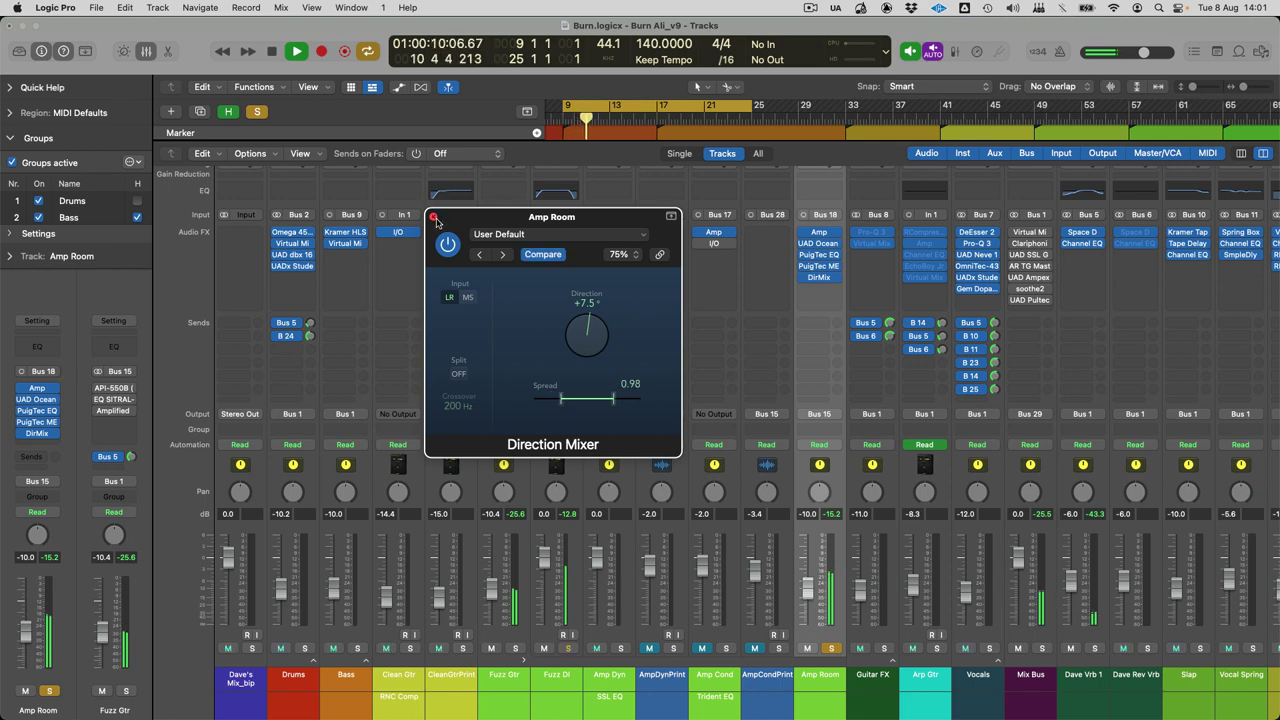
click(433, 216)
key(space)
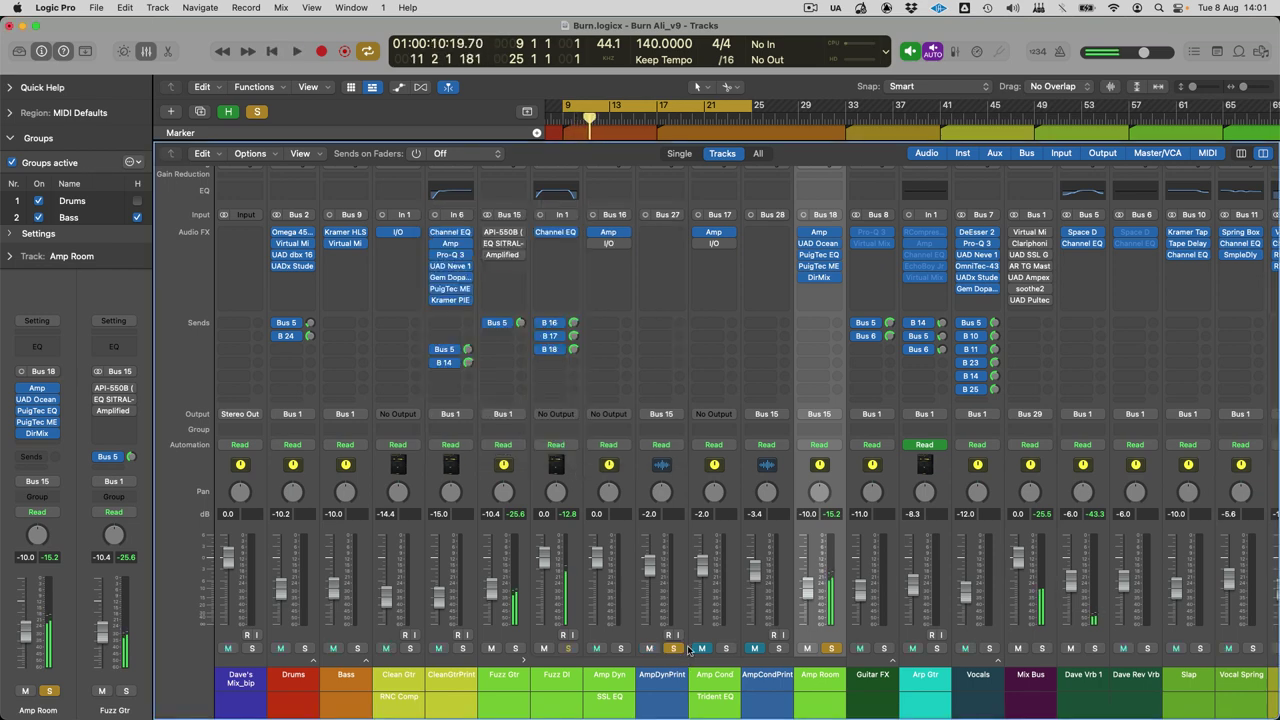
Step: Add the unmuted AmpDynPrint and AmpCondPrint channels to the Amp Room solo and play them together
click(779, 648)
click(754, 648)
key(space)
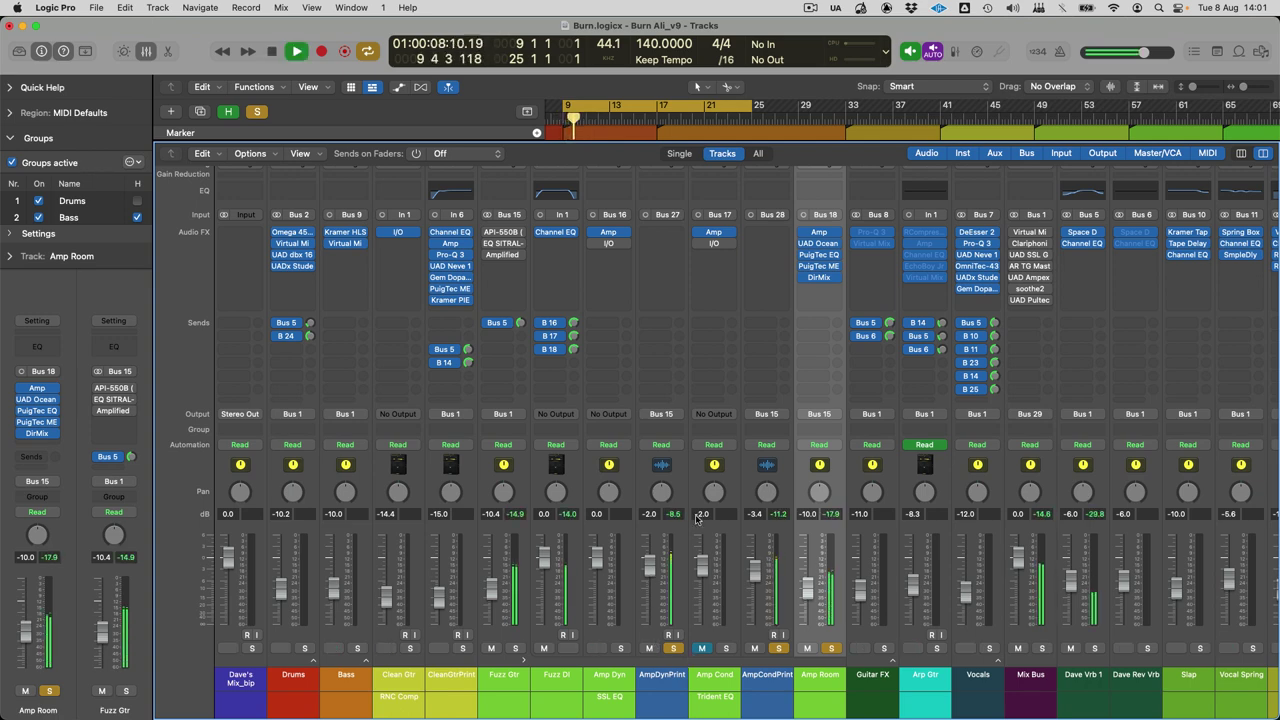
Step: Enable the API-550B equalizer on the Fuzz Gtr channel and compare it bypassed and active during playback, leaving it on
click(506, 679)
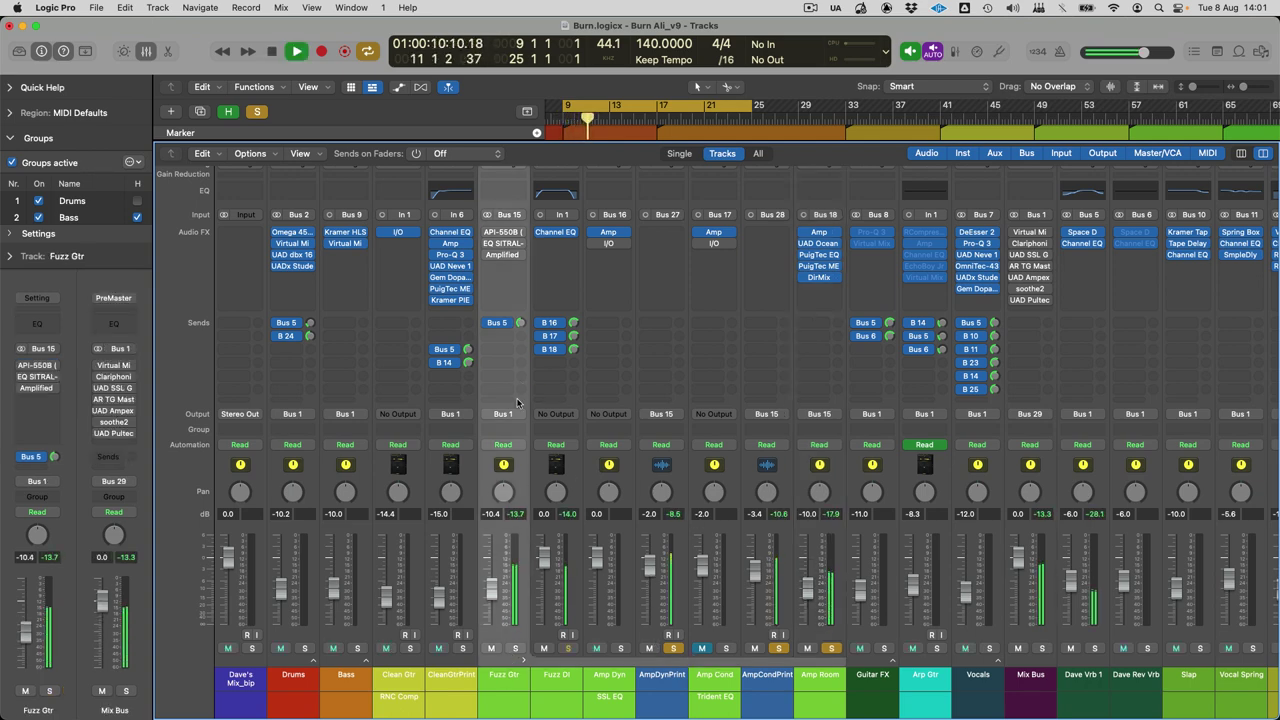
key(space)
click(505, 236)
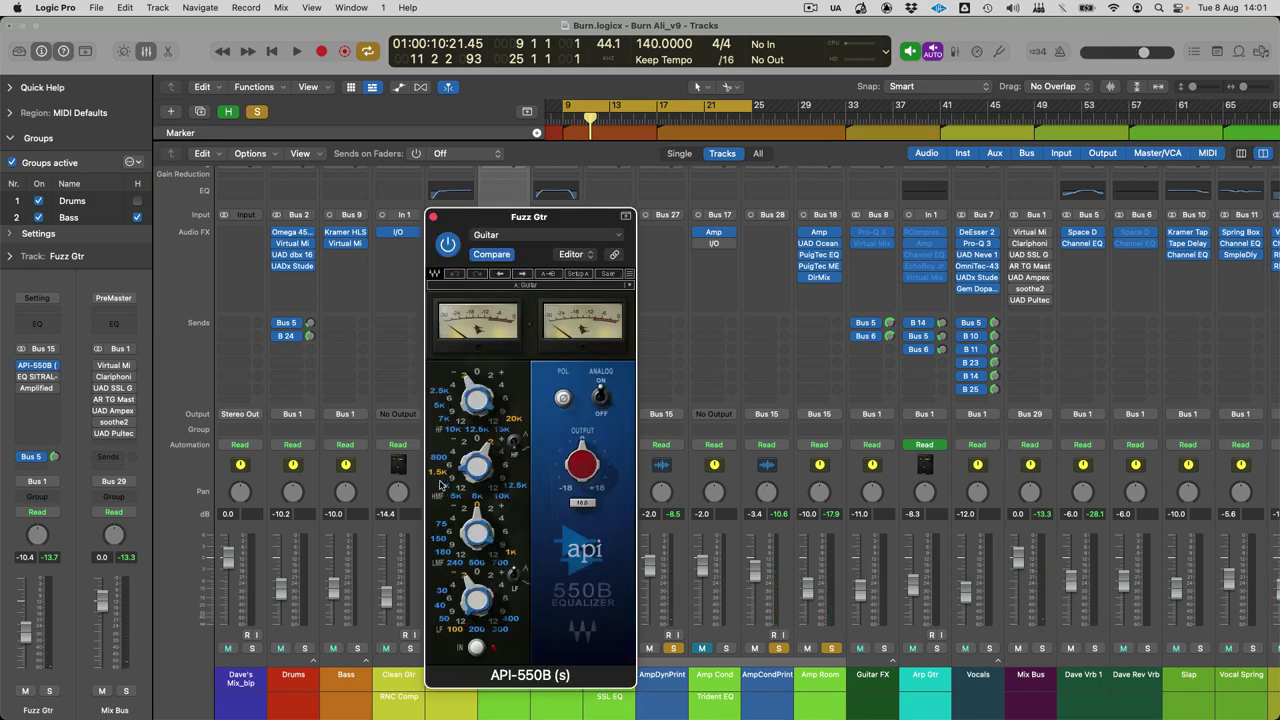
key(space)
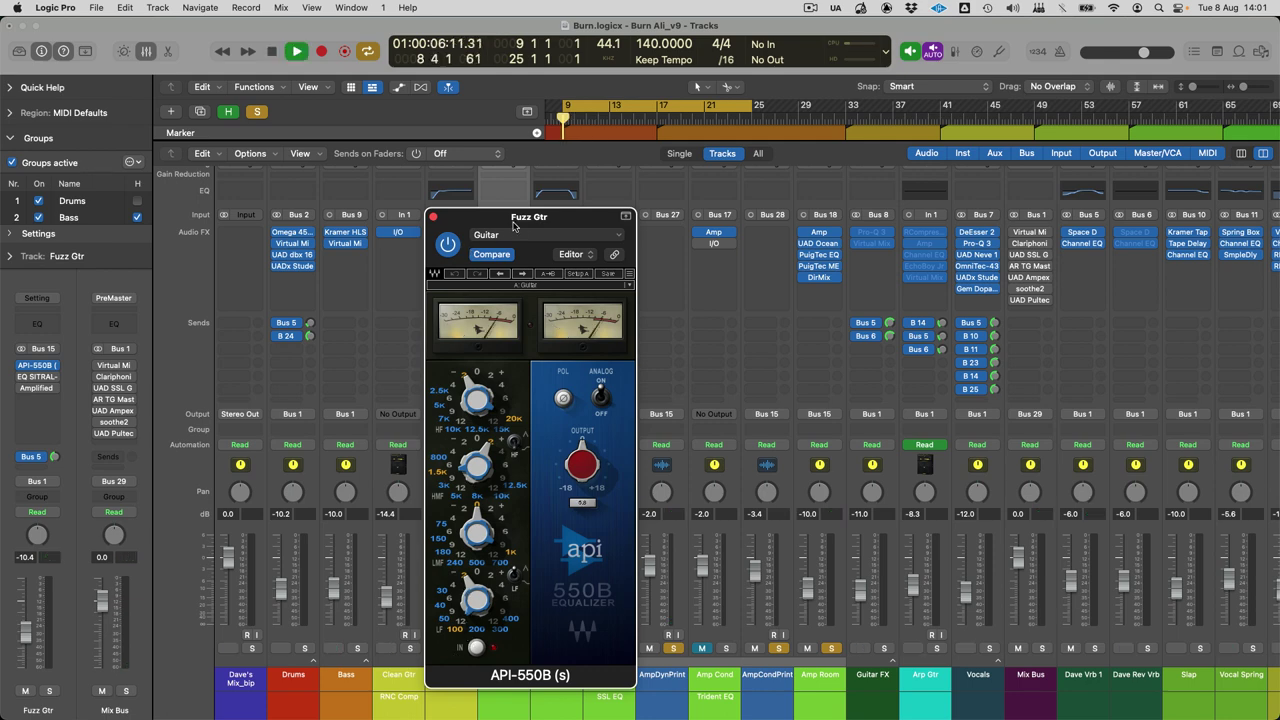
drag(505, 217, 817, 180)
click(762, 209)
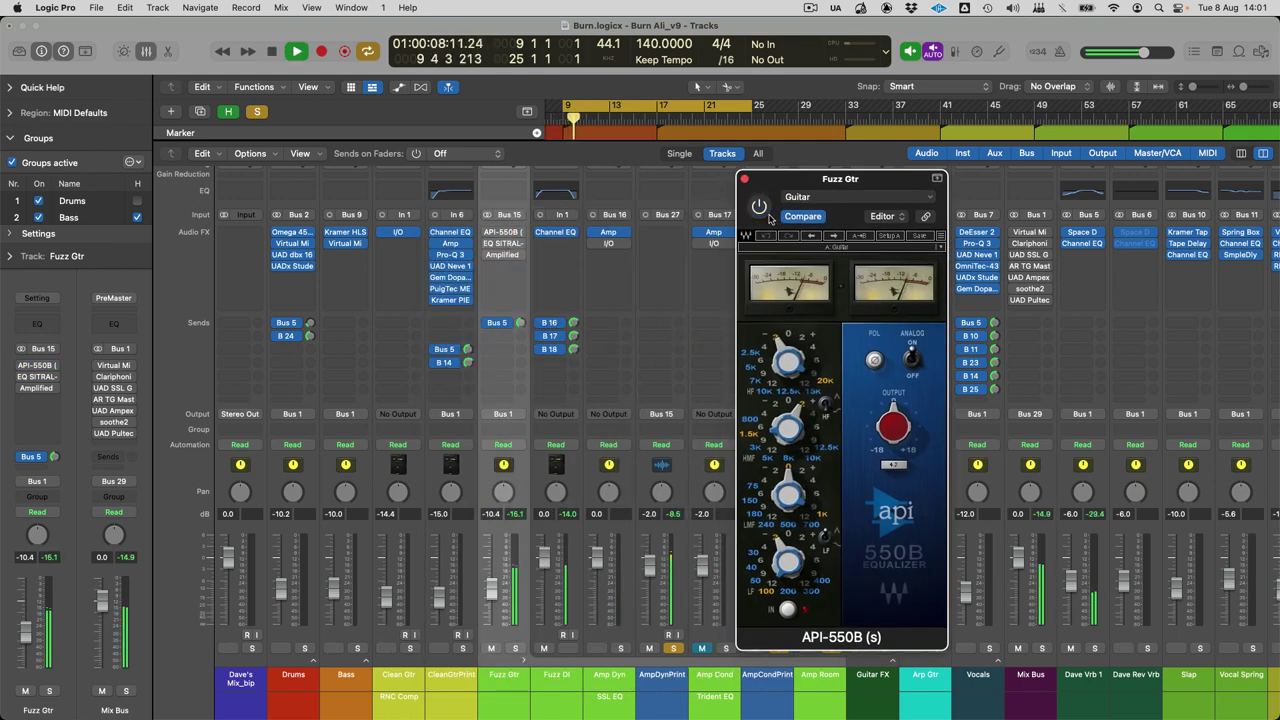
click(762, 209)
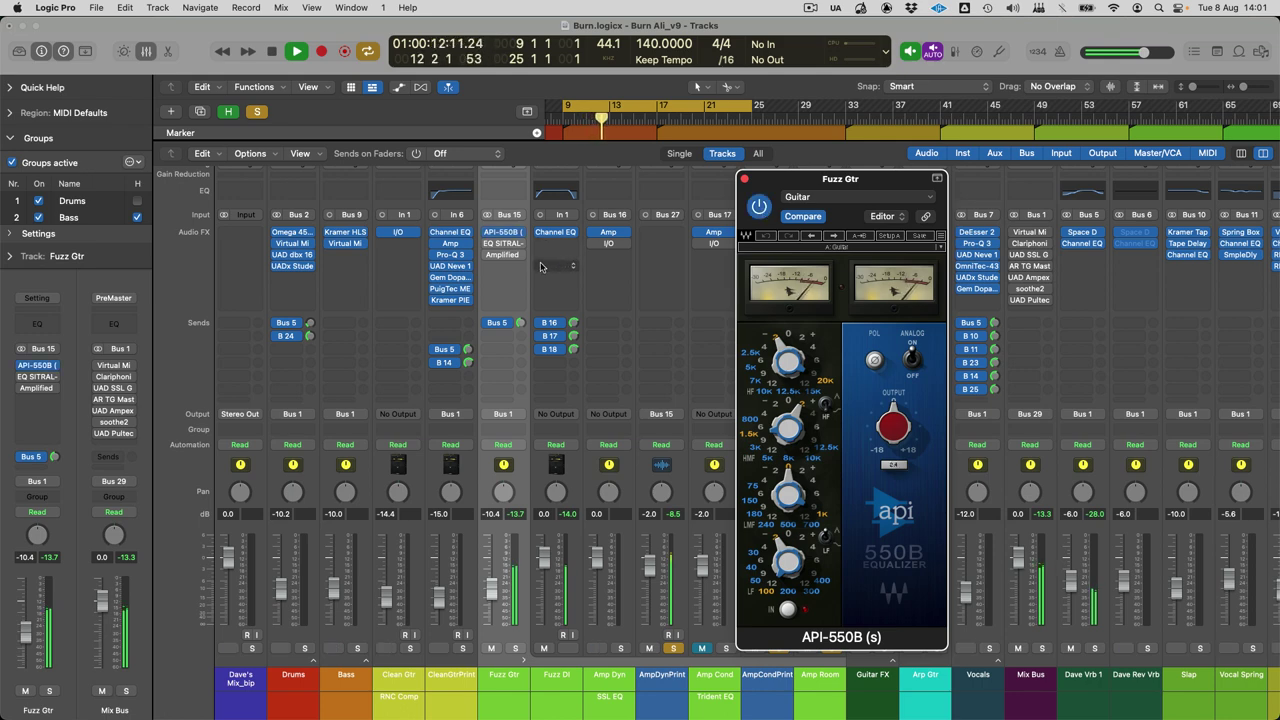
Step: Enable the EQ SITRAL-295 insert on Fuzz Gtr, view its curve in the Visualizer during playback and close both equalizer windows
click(491, 244)
key(space)
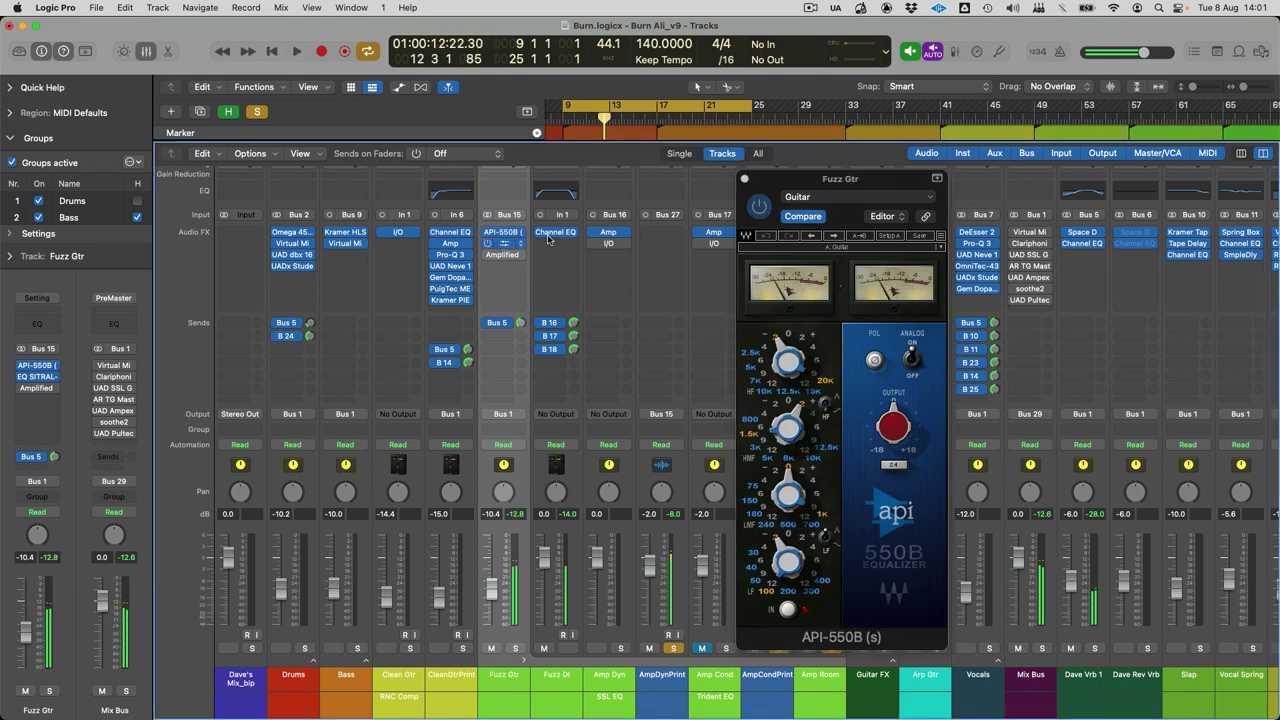
drag(780, 223, 705, 215)
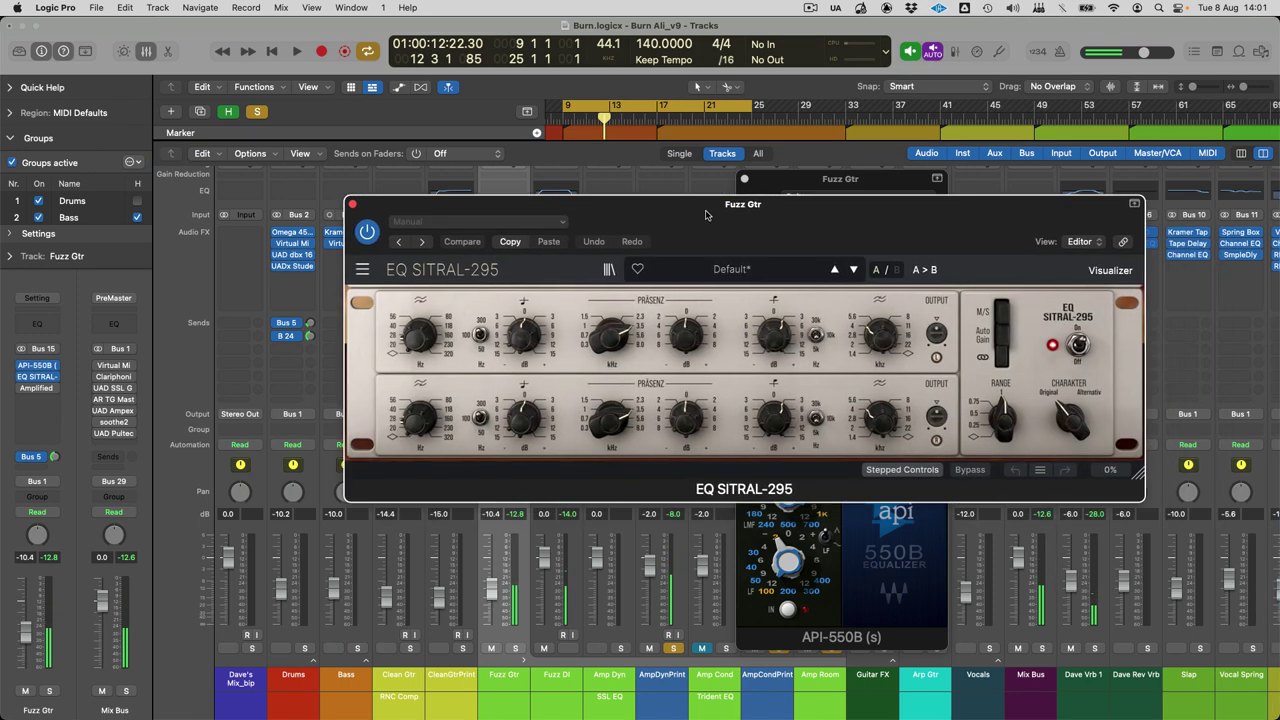
click(1110, 270)
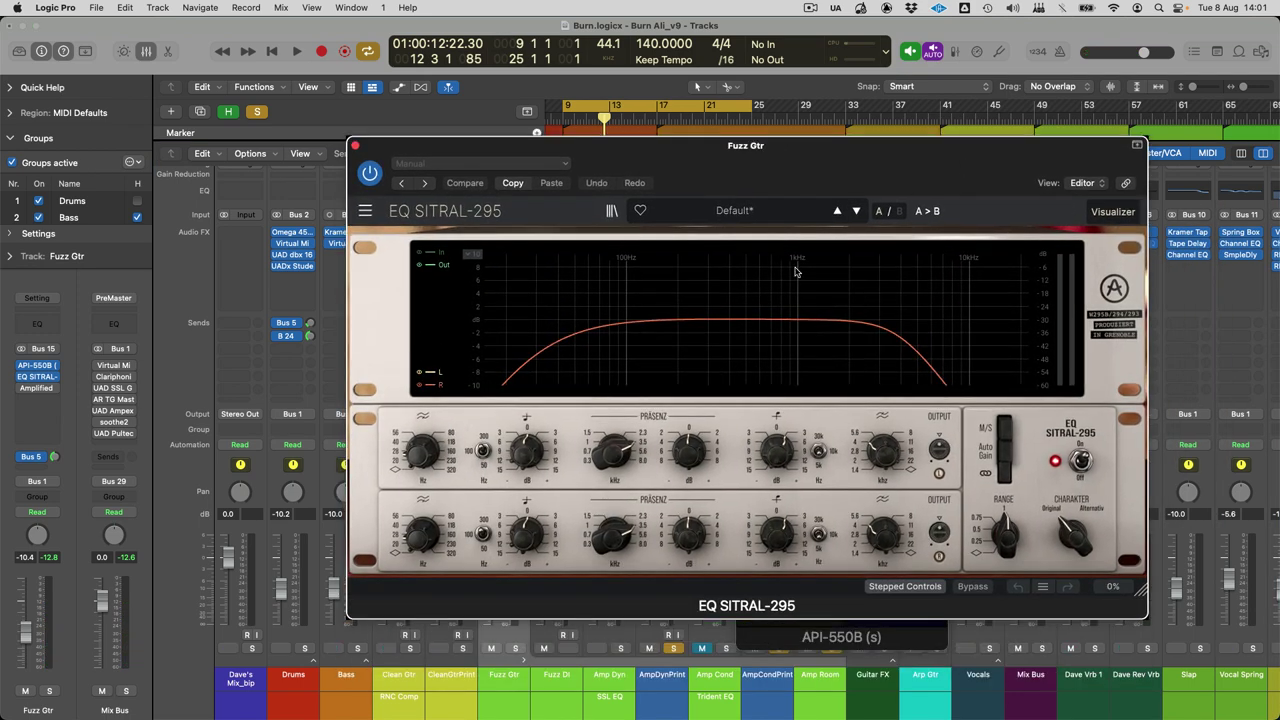
key(space)
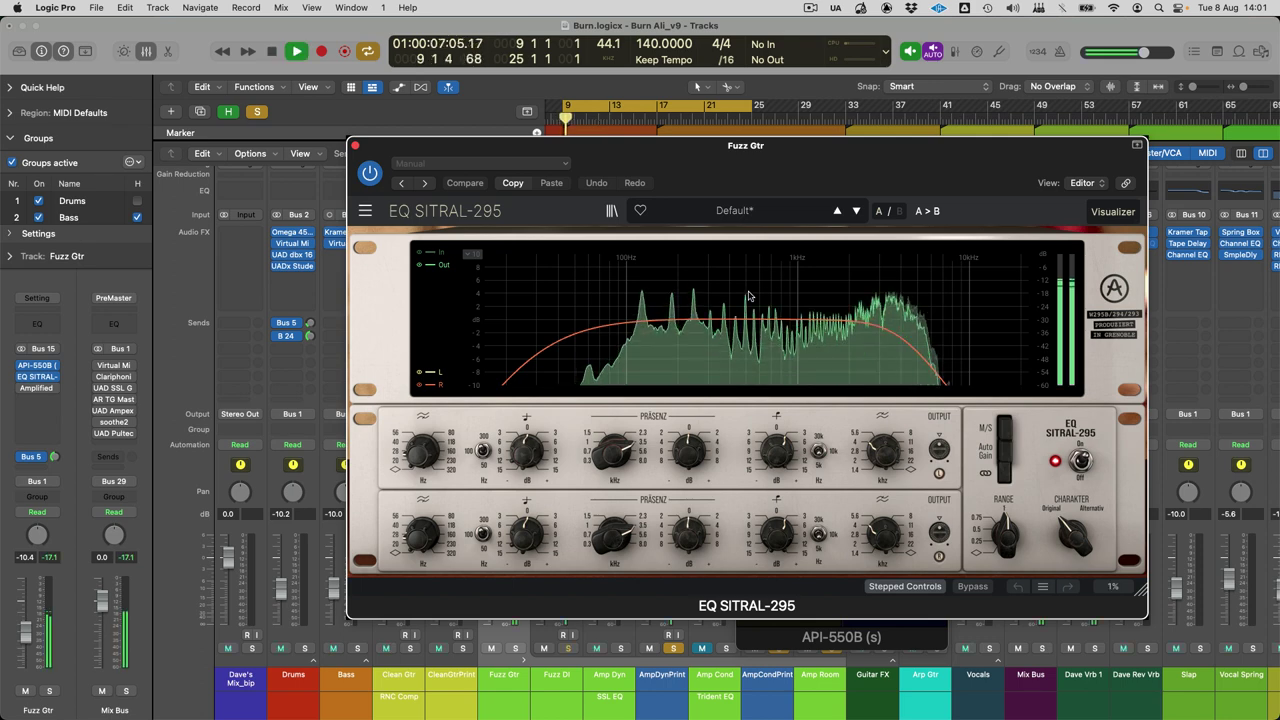
key(space)
click(355, 145)
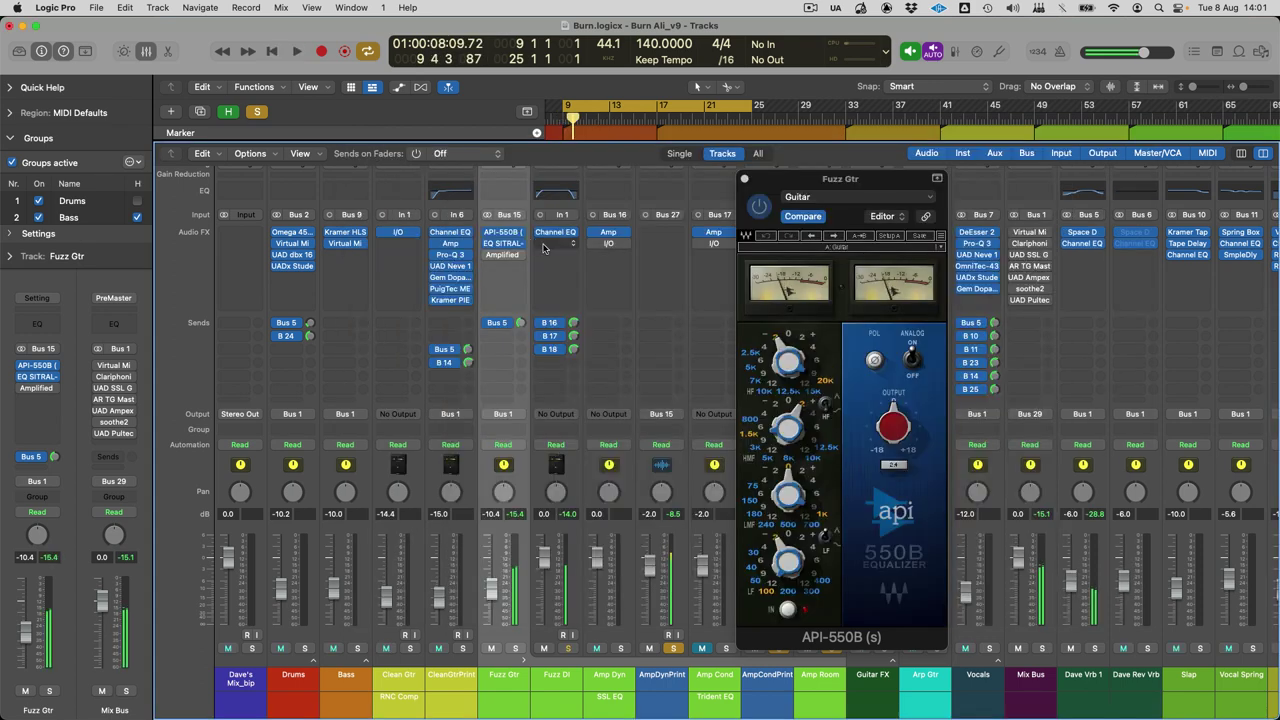
click(745, 181)
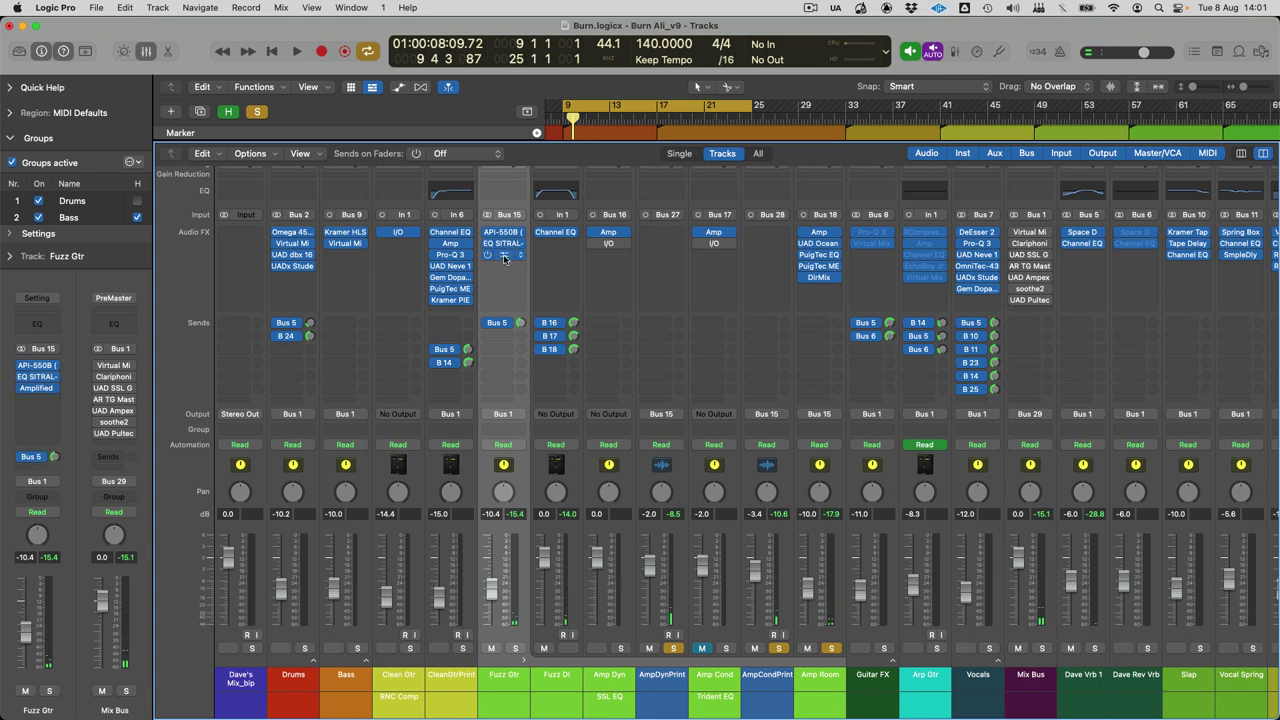
Step: Enable the Amplified Instrument Processor on Fuzz Gtr and switch off its midrange filter and LF, LMF and HF equalizer bands
click(504, 259)
drag(672, 132, 666, 122)
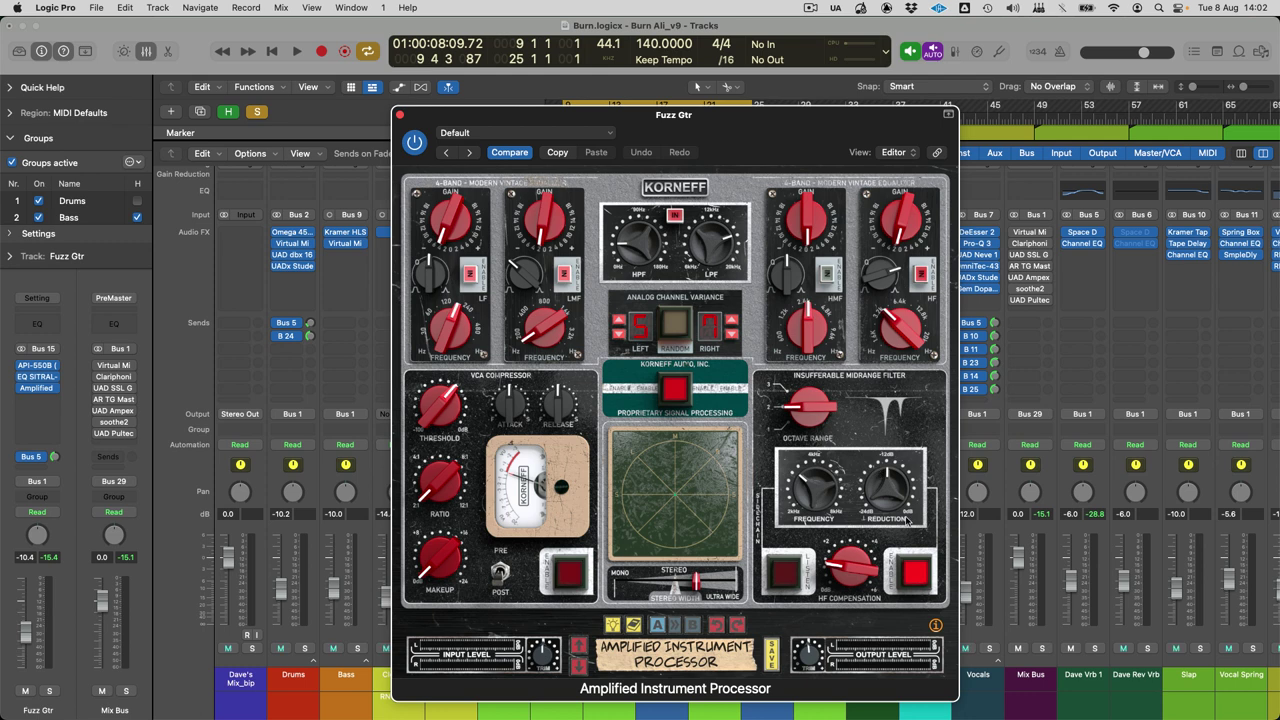
click(907, 573)
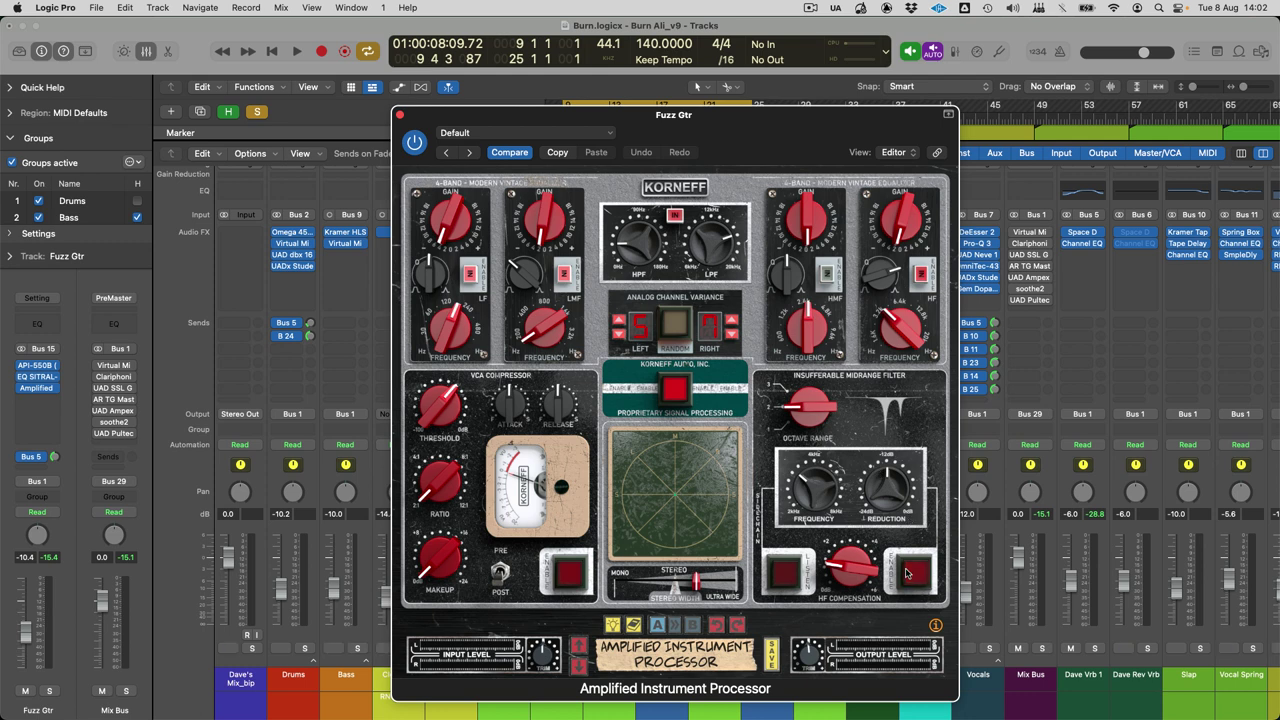
drag(924, 272, 473, 277)
Step: Start playback and switch the processor's LF, LMF and HF equalizer bands back on one after another
key(space)
click(470, 275)
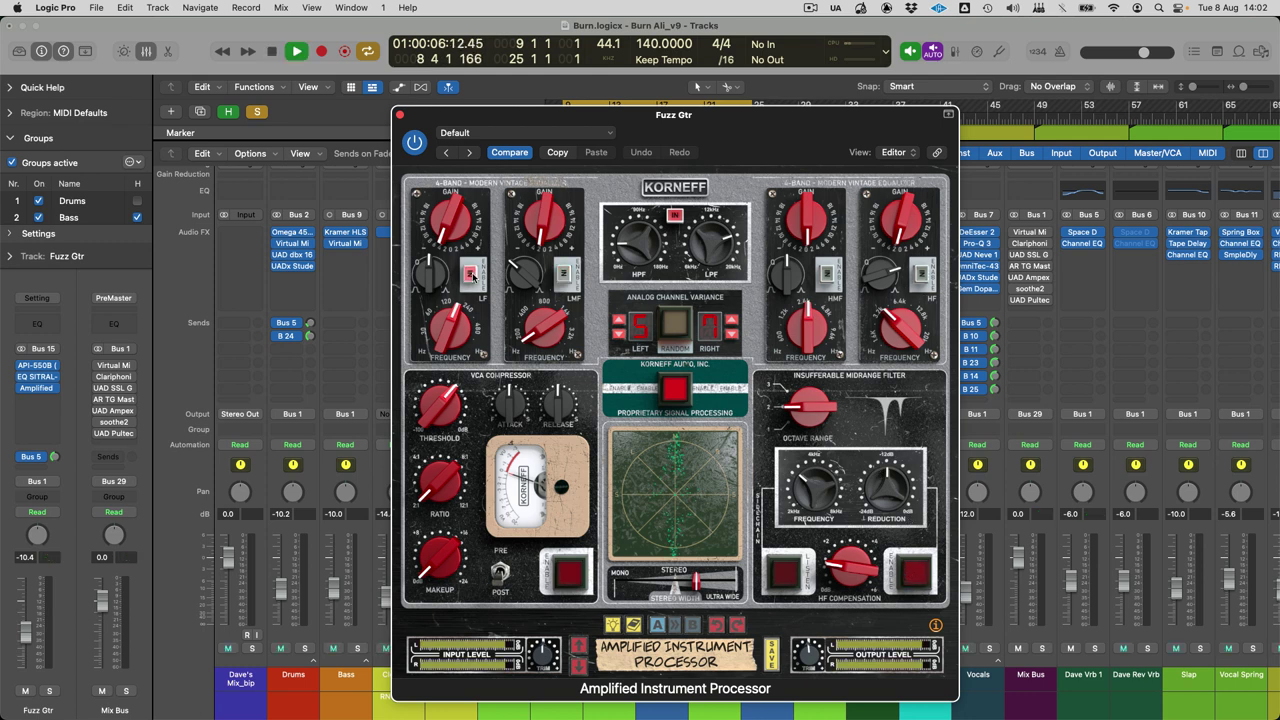
click(564, 273)
click(921, 273)
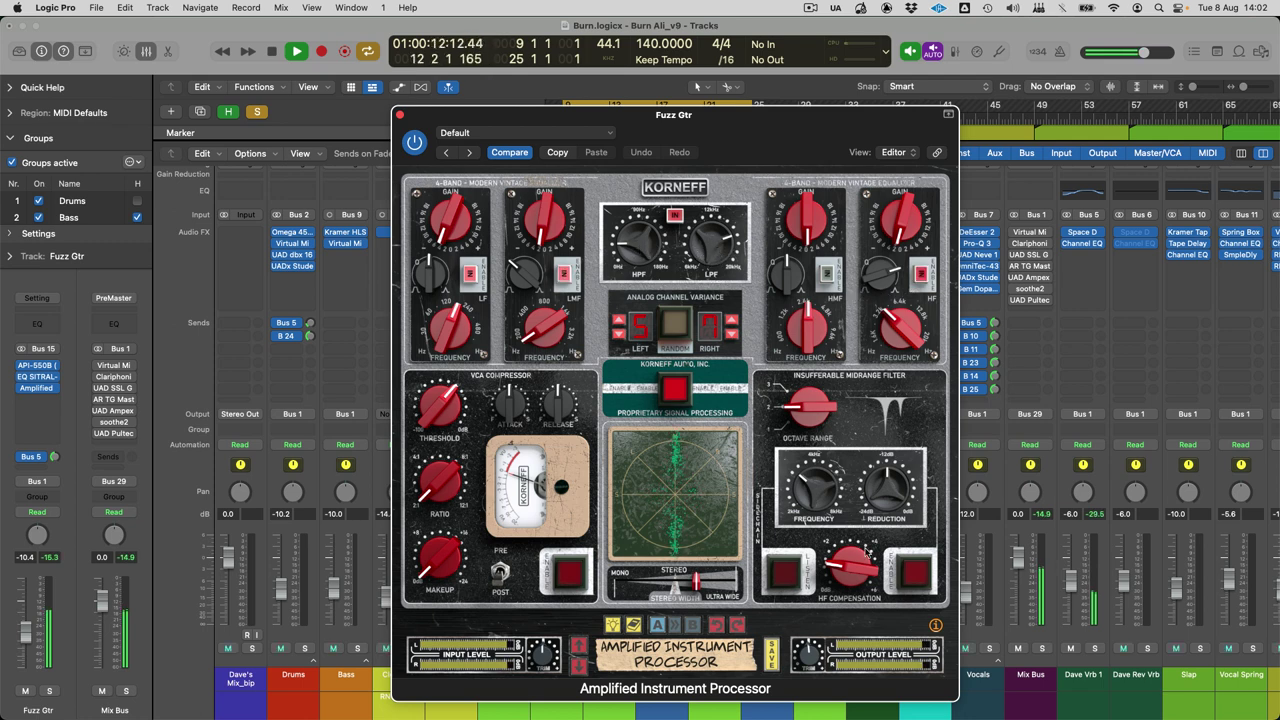
Step: Compare the Insufferable Midrange Filter on and off during playback, leave it on and stop playback
click(918, 576)
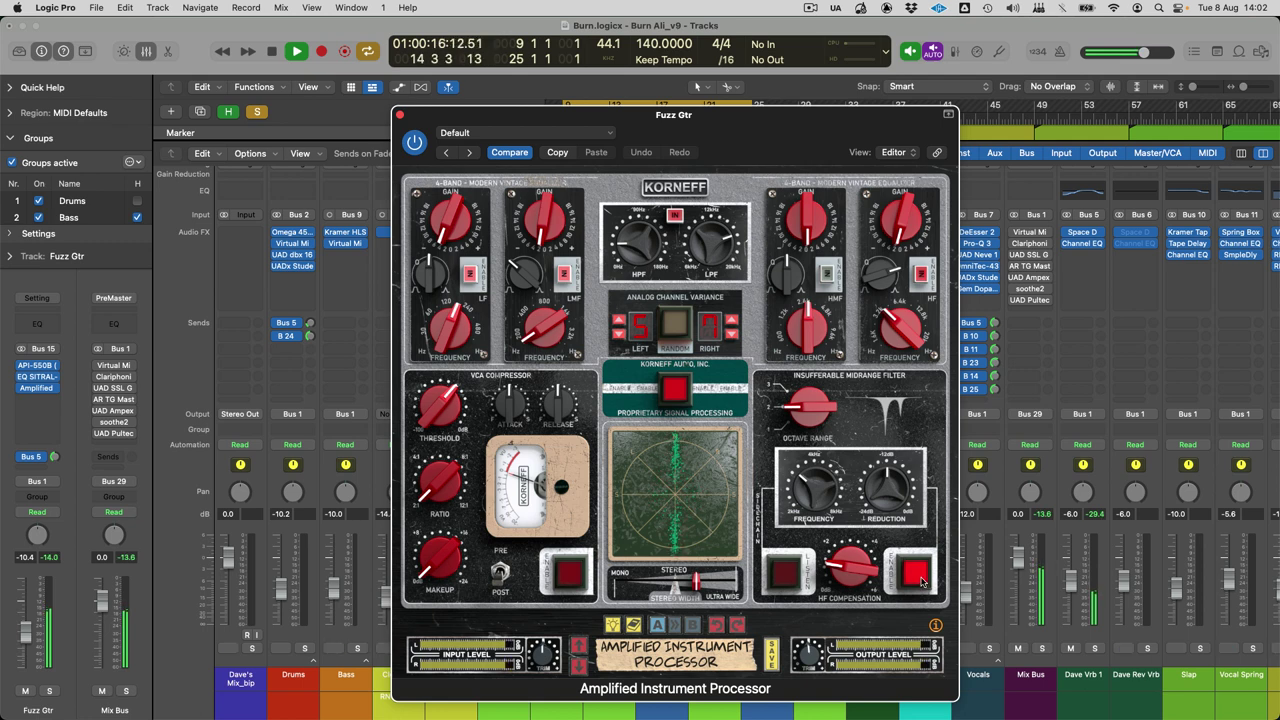
click(921, 576)
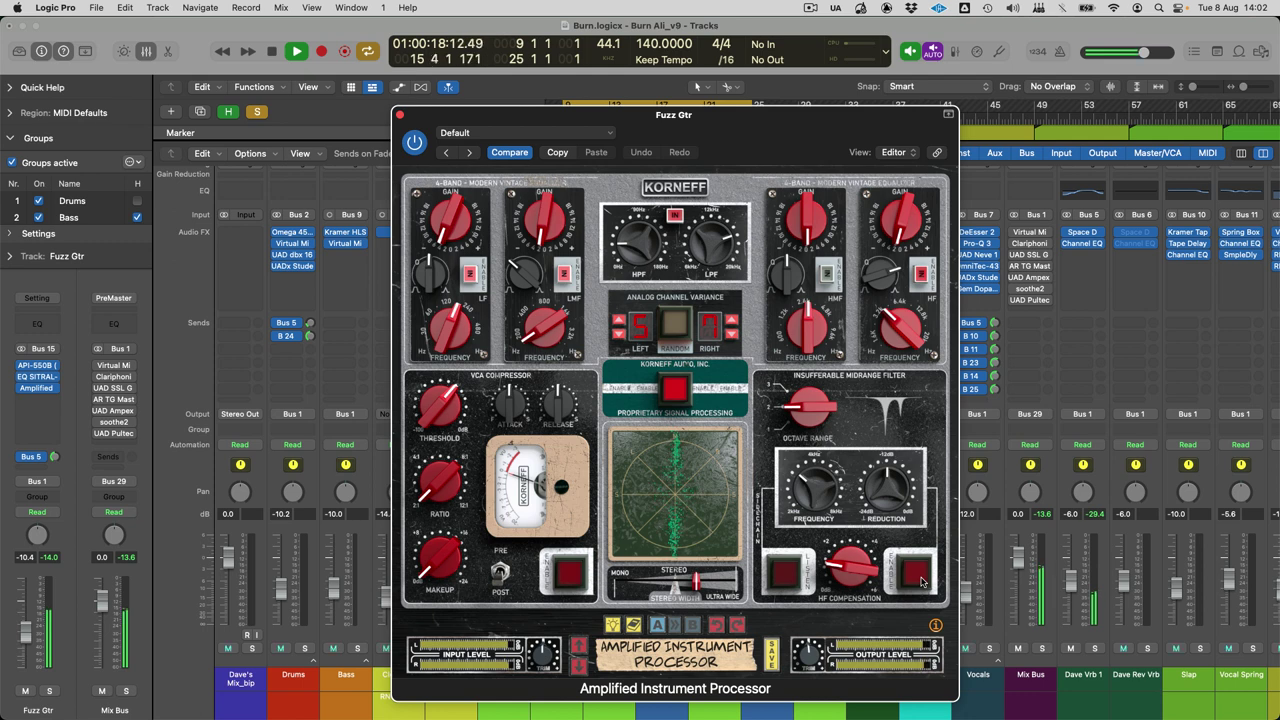
click(921, 576)
key(space)
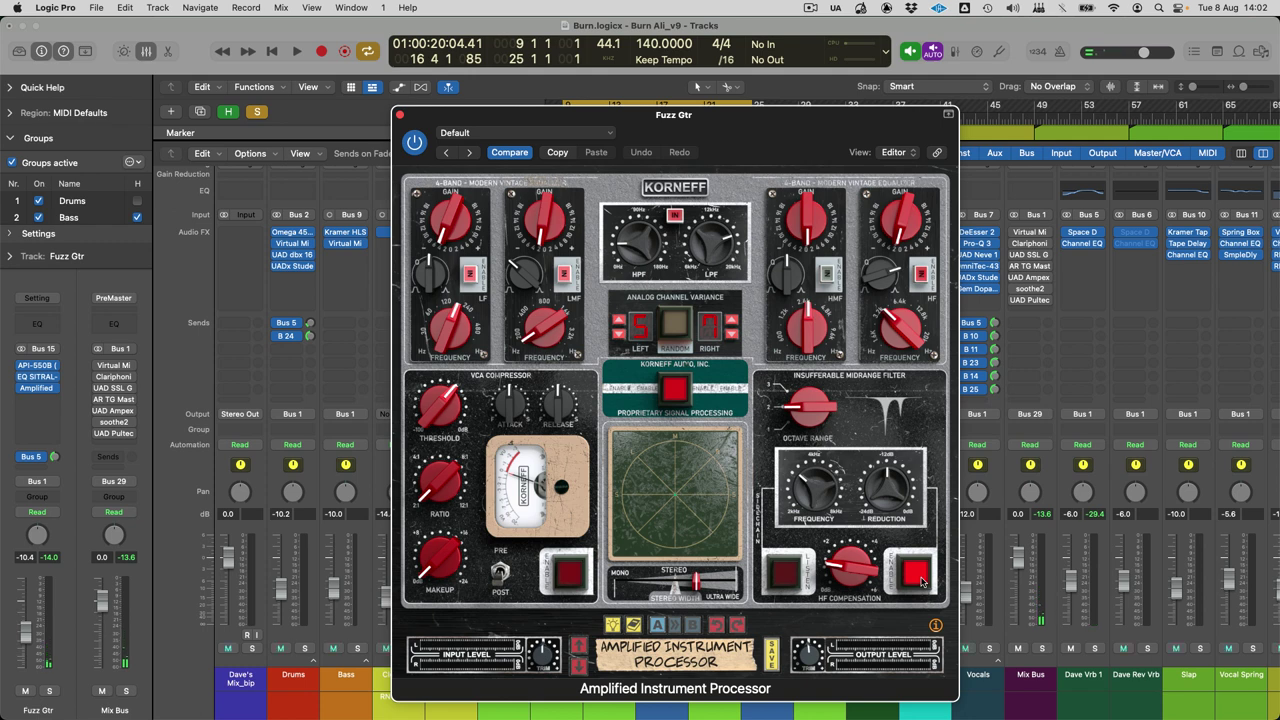
Step: Turn on the Insufferable Midrange Filter's sidechain switch and audition it with a short playback
click(786, 576)
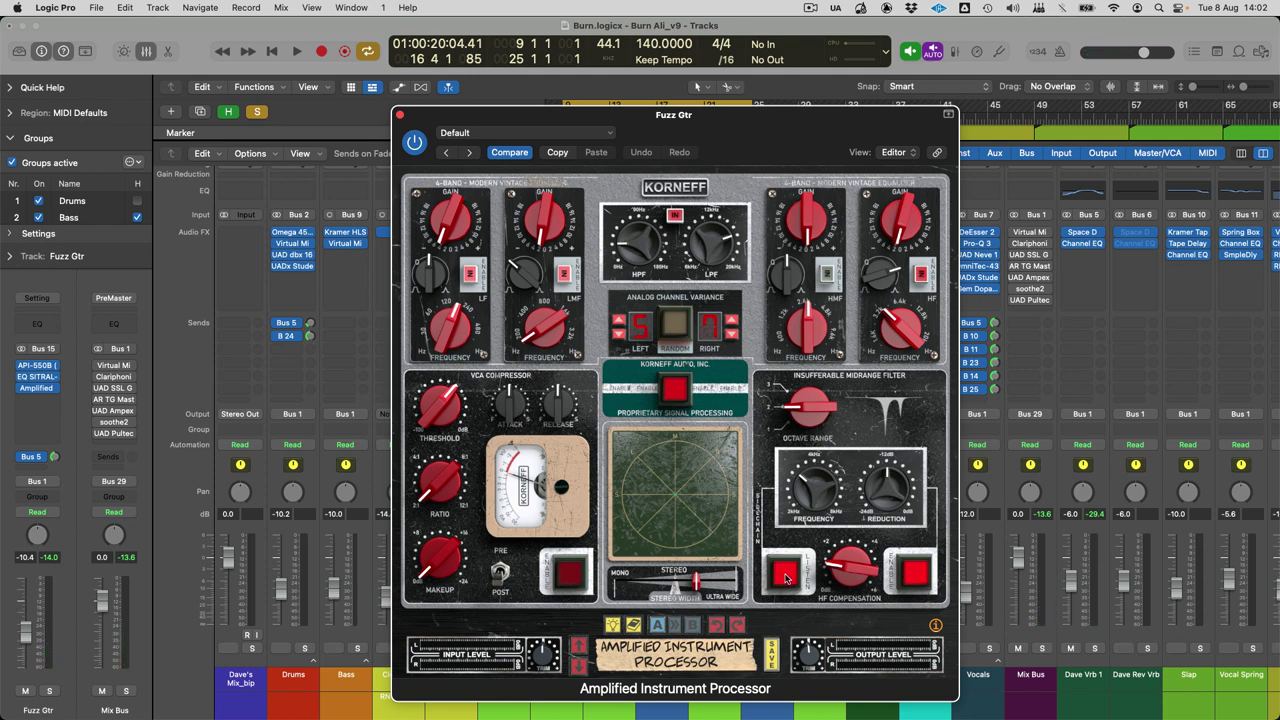
key(space)
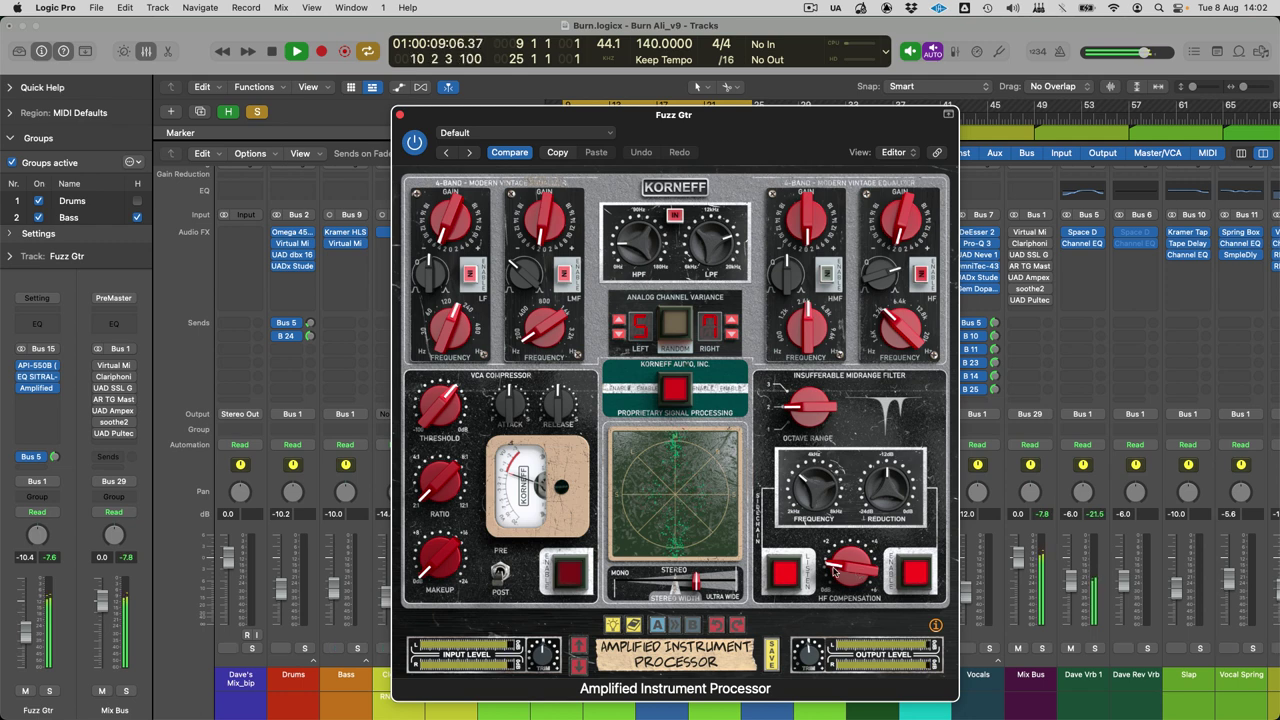
key(space)
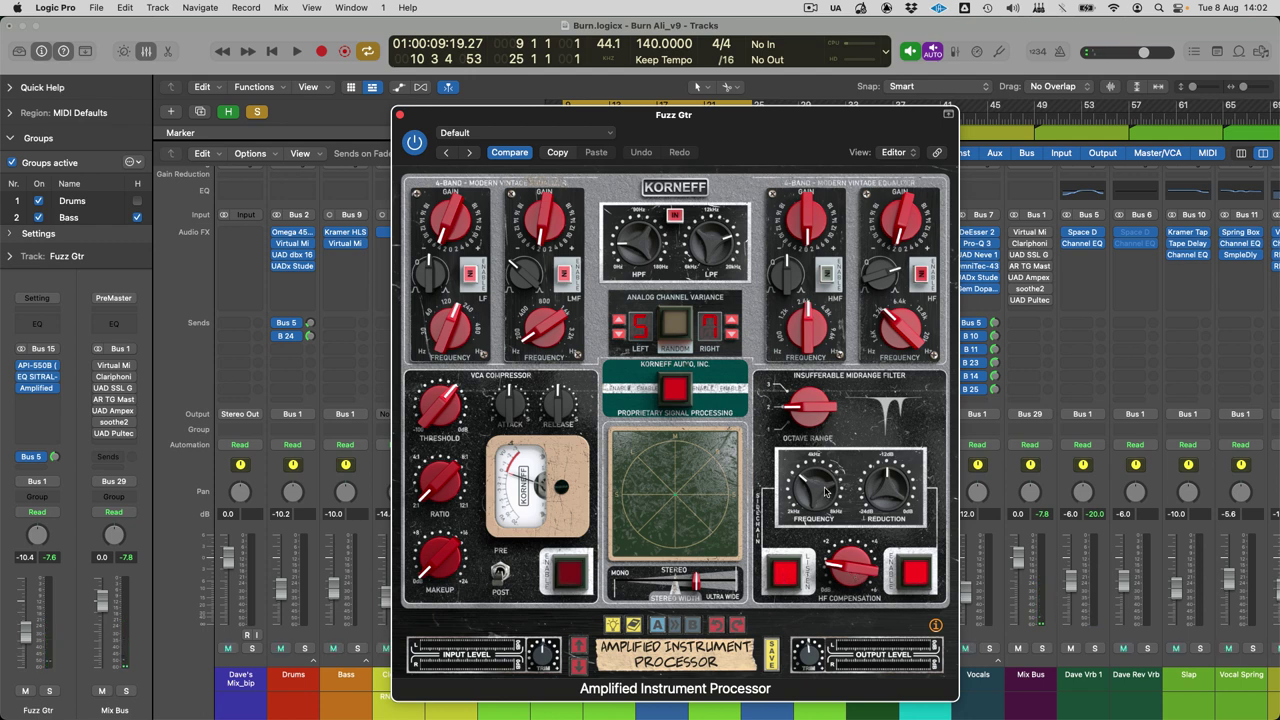
Step: Try a different Octave Range on the Insufferable Midrange Filter and return it to its previous setting
mouse_move(825, 490)
drag(797, 399, 798, 370)
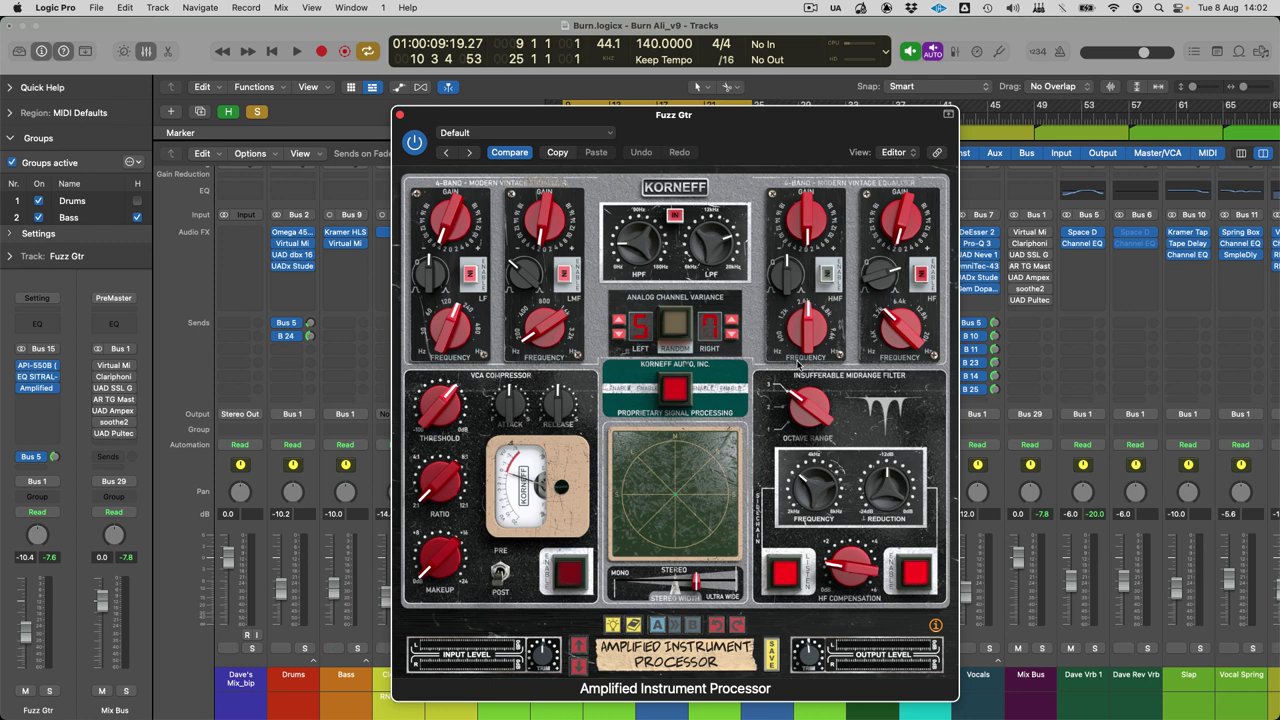
drag(797, 364, 797, 386)
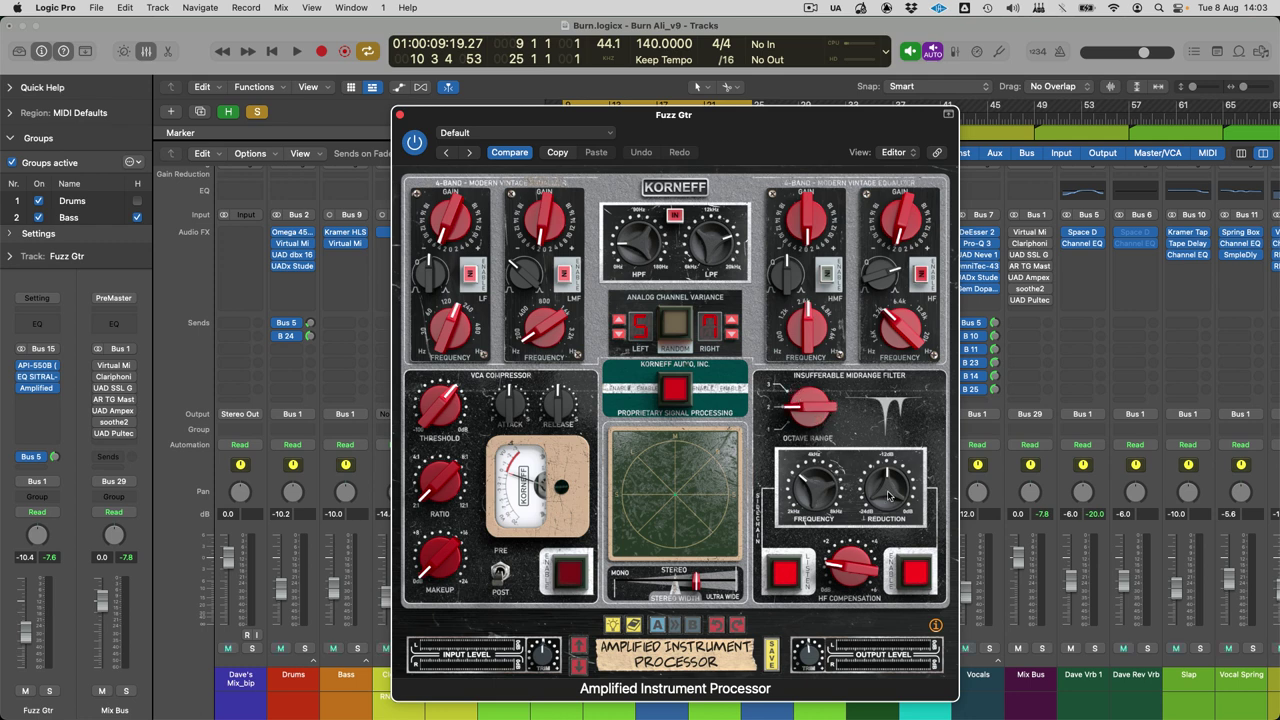
Step: Switch off the midrange filter's sidechain, compare the filter off and on during playback, and close the processor
mouse_move(887, 495)
click(783, 575)
key(space)
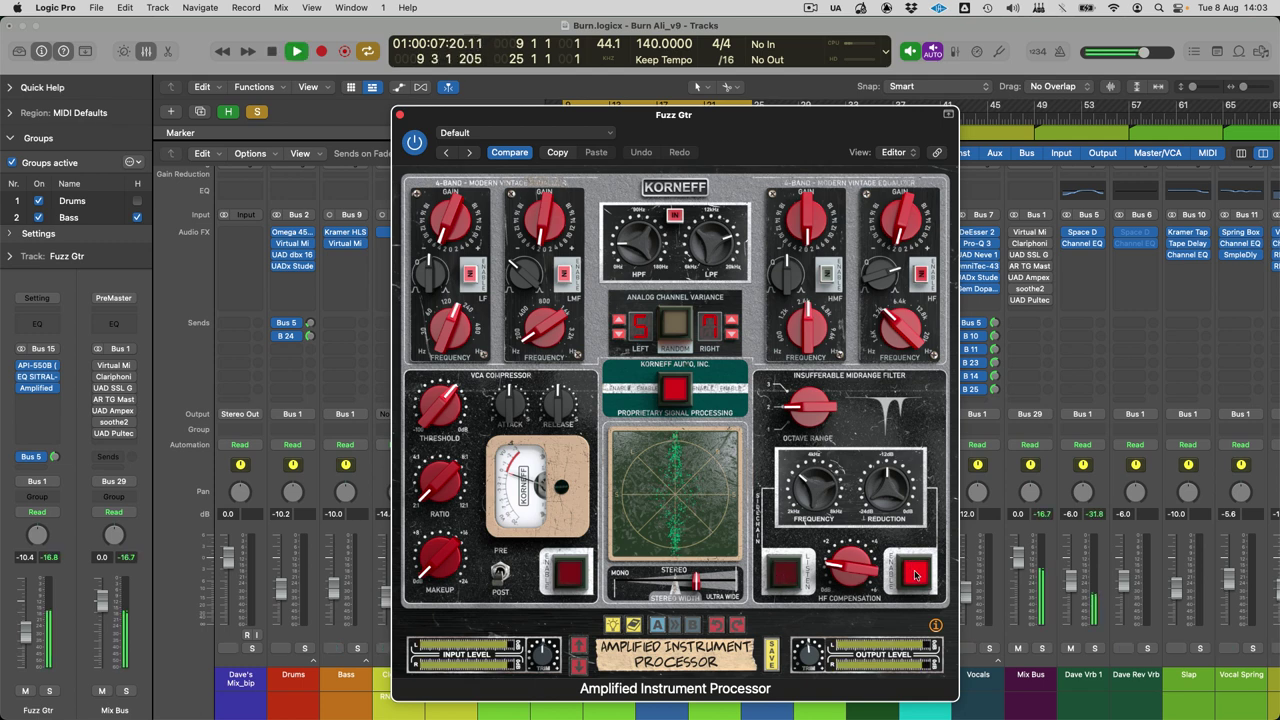
click(914, 573)
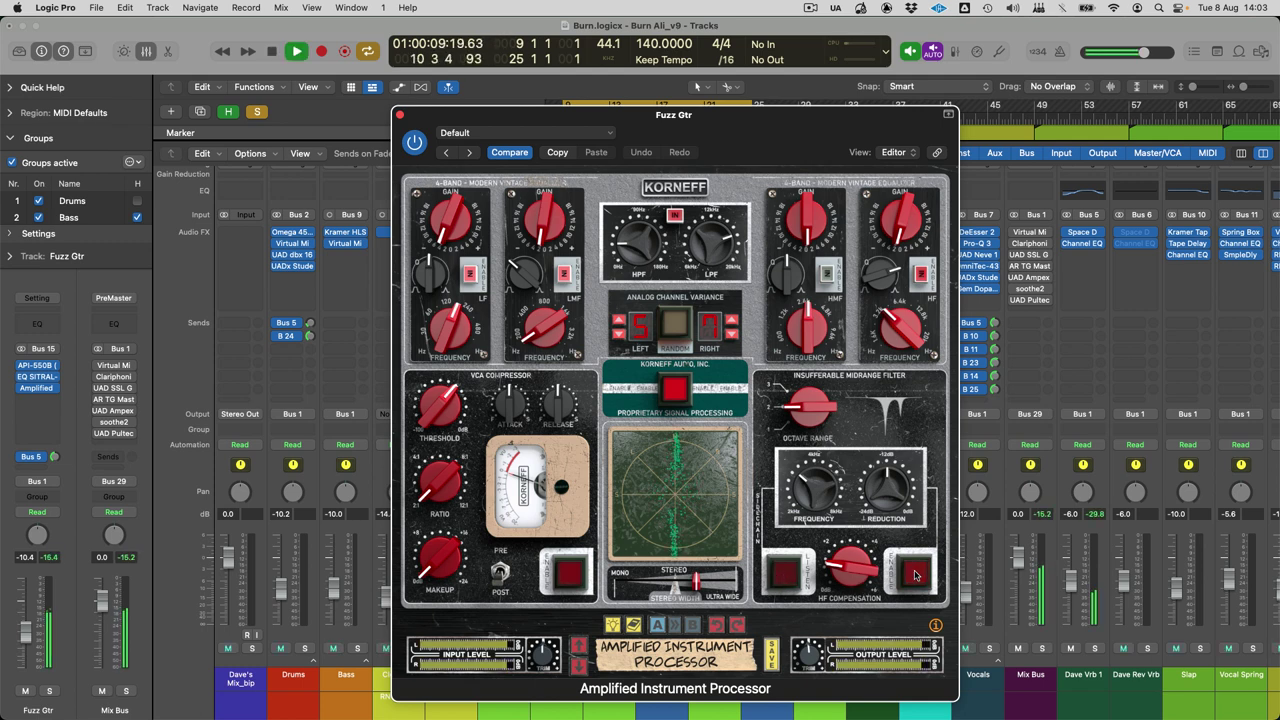
click(914, 573)
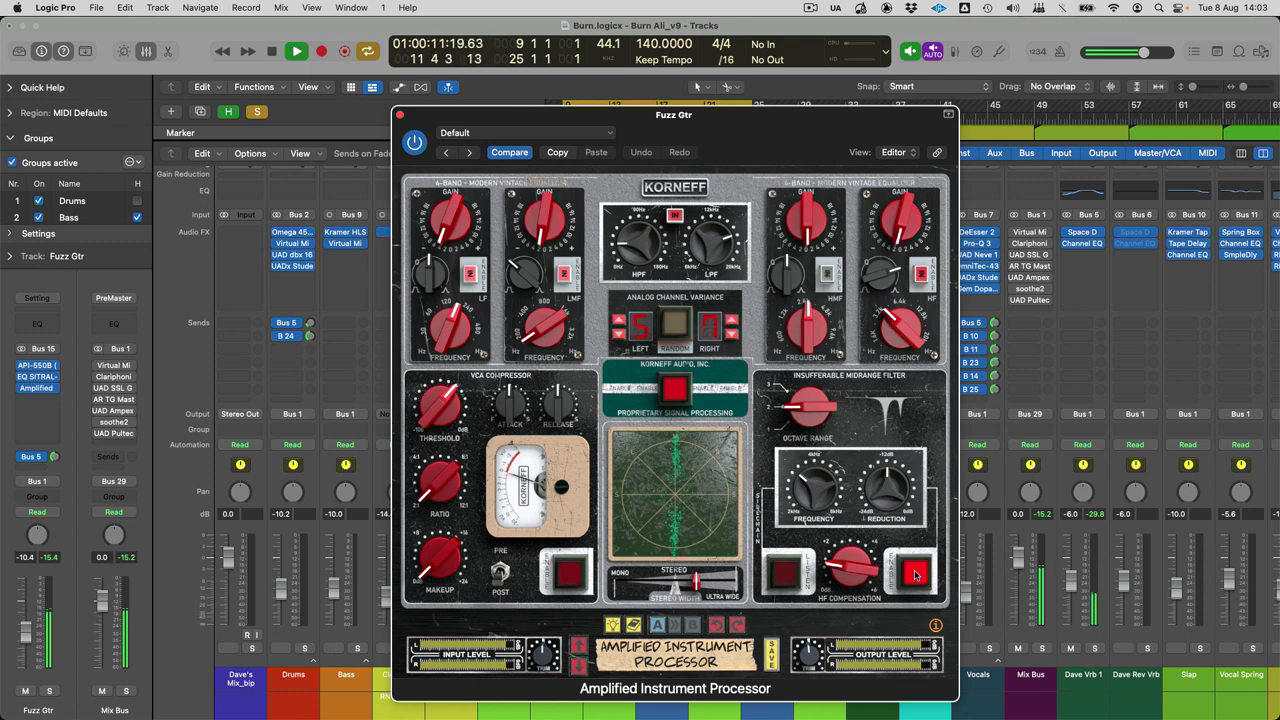
key(space)
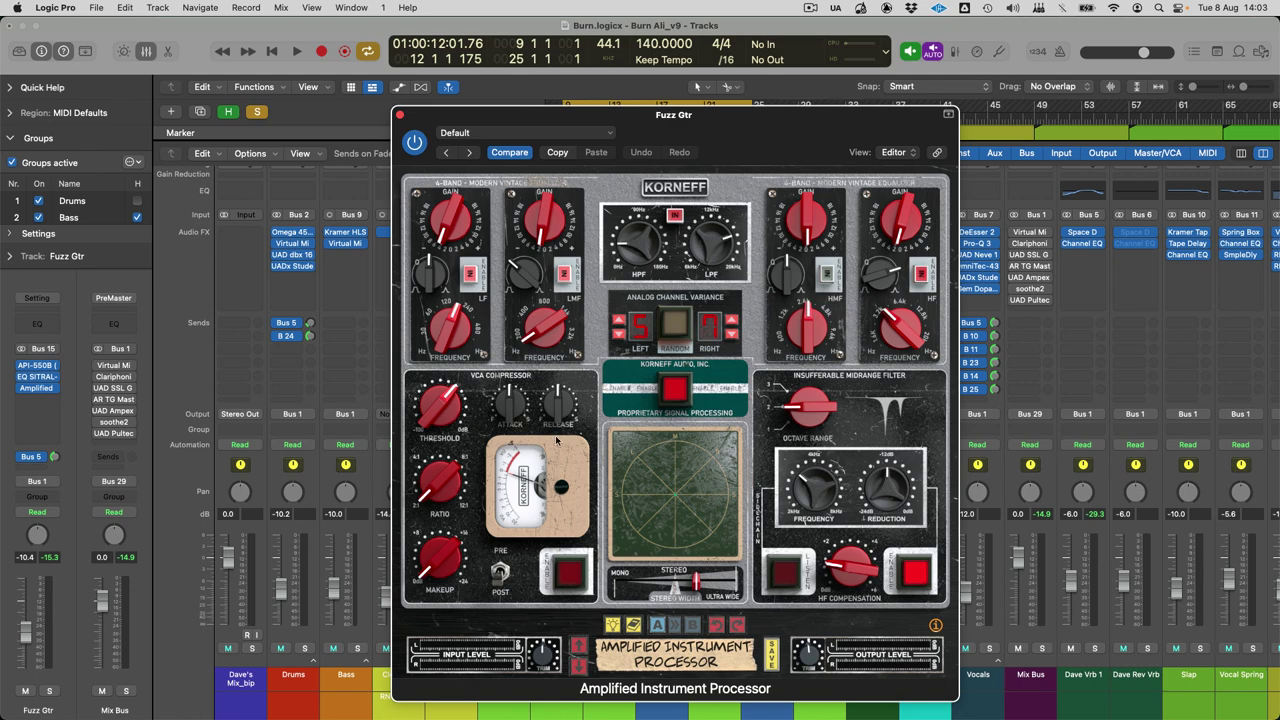
click(399, 115)
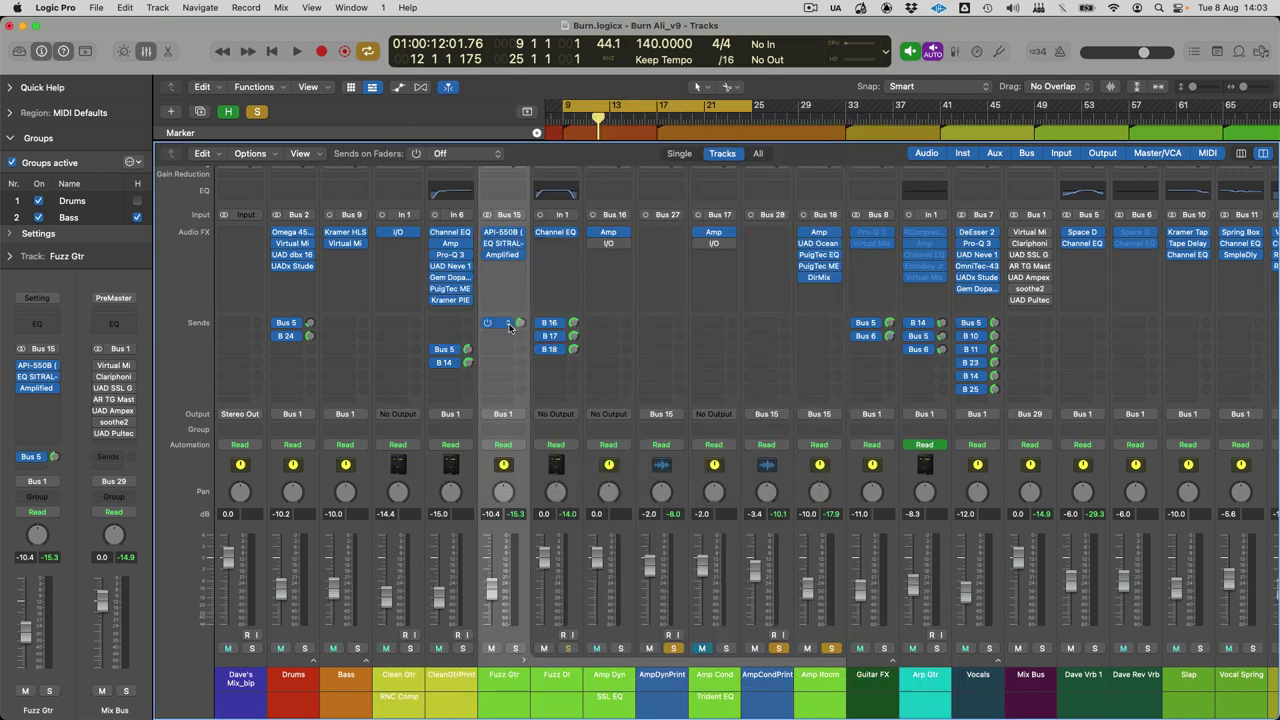
Step: Enable and solo the Guitar FX track stack and expand it to show its riff guitar tracks
mouse_move(504, 328)
key(x)
click(251, 480)
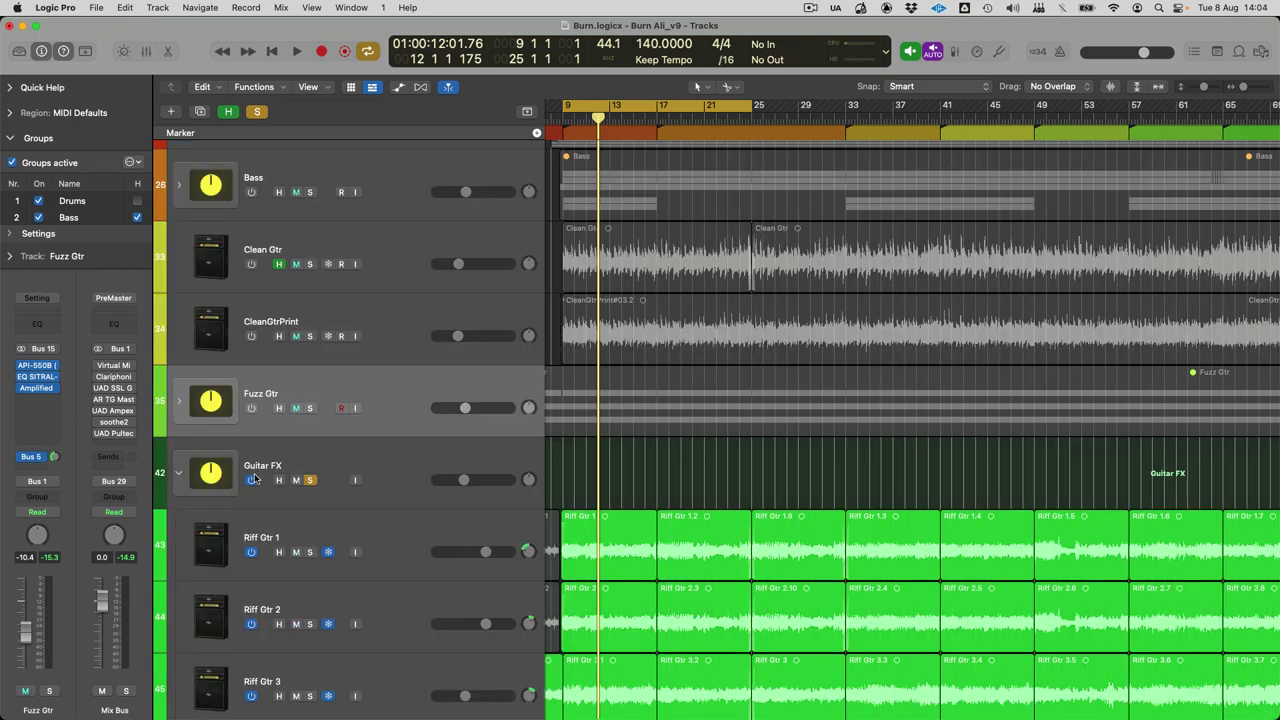
scroll(376, 420, down, 5)
scroll(407, 359, down, 1)
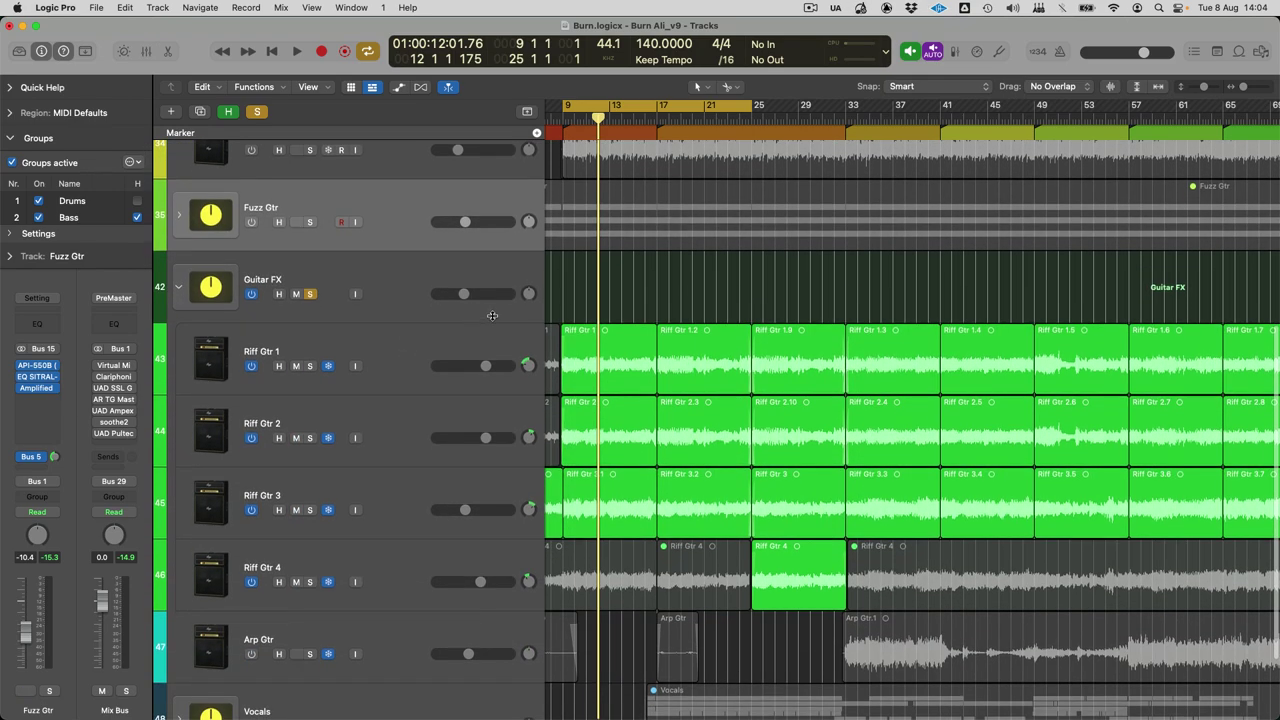
Step: Select Riff Gtr 1 to 4, unfreeze them all, and select Riff Gtr 1 alone
key(x)
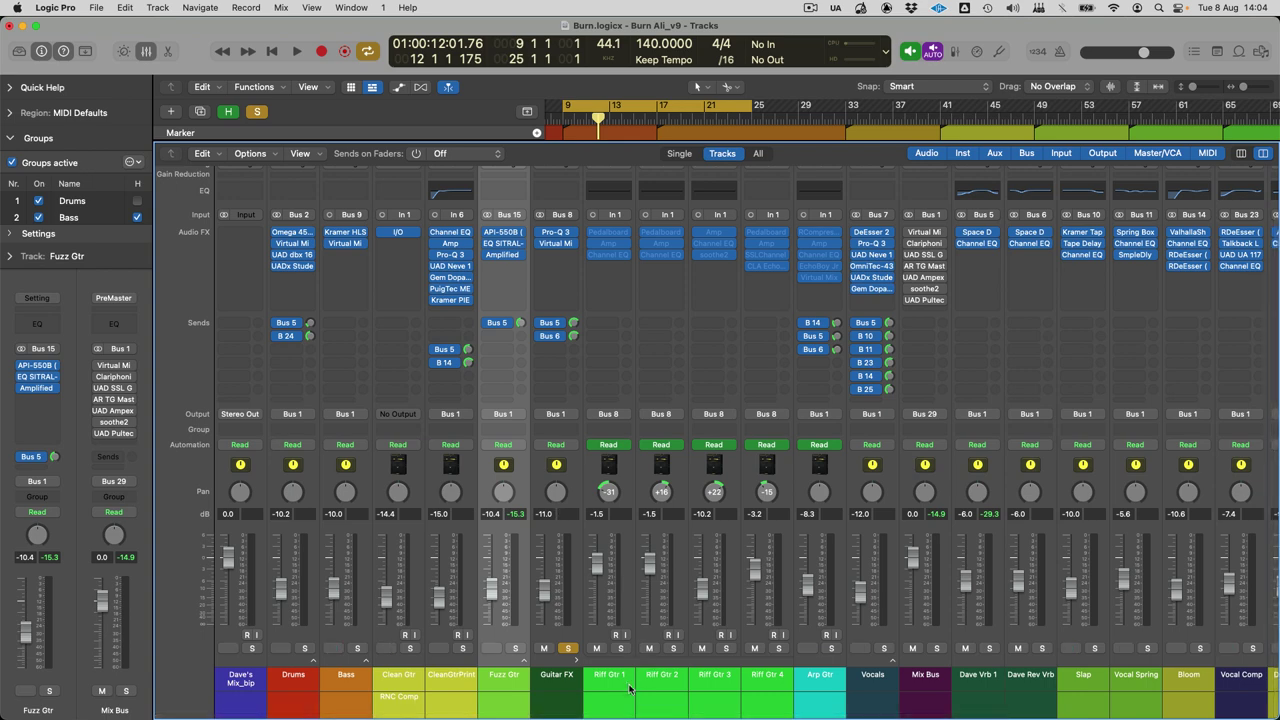
drag(627, 687, 767, 683)
key(x)
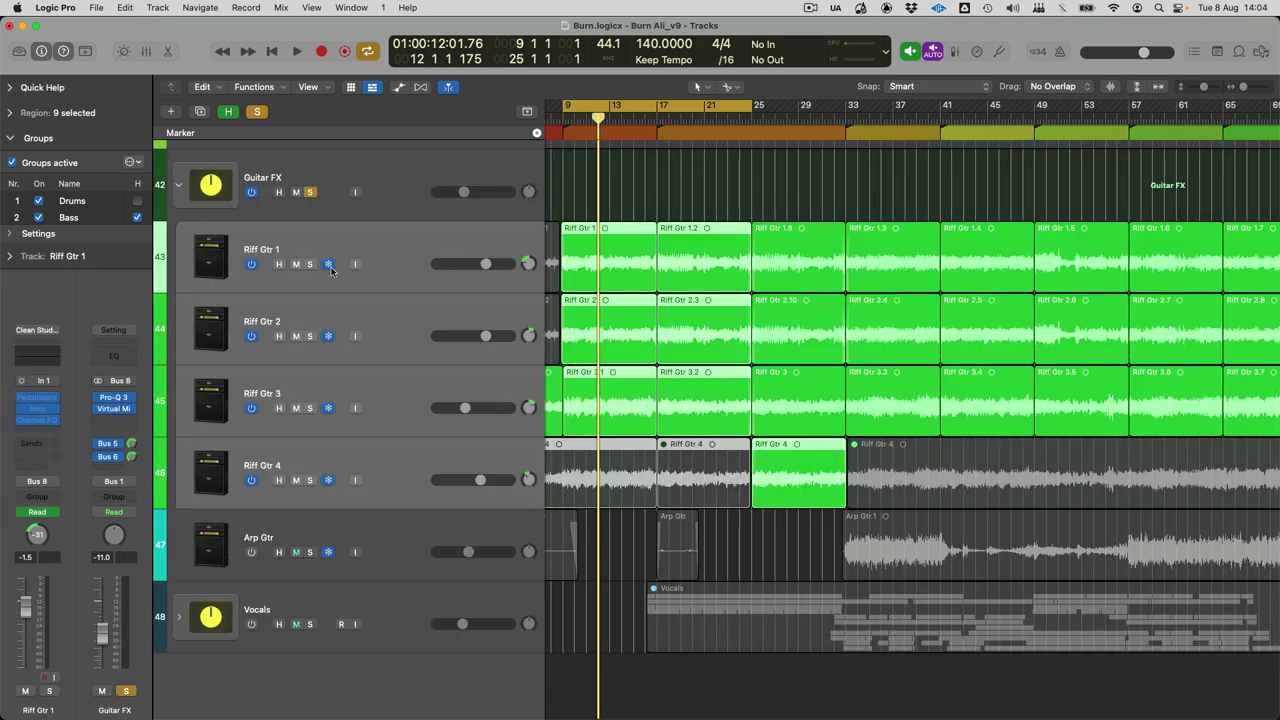
key(x)
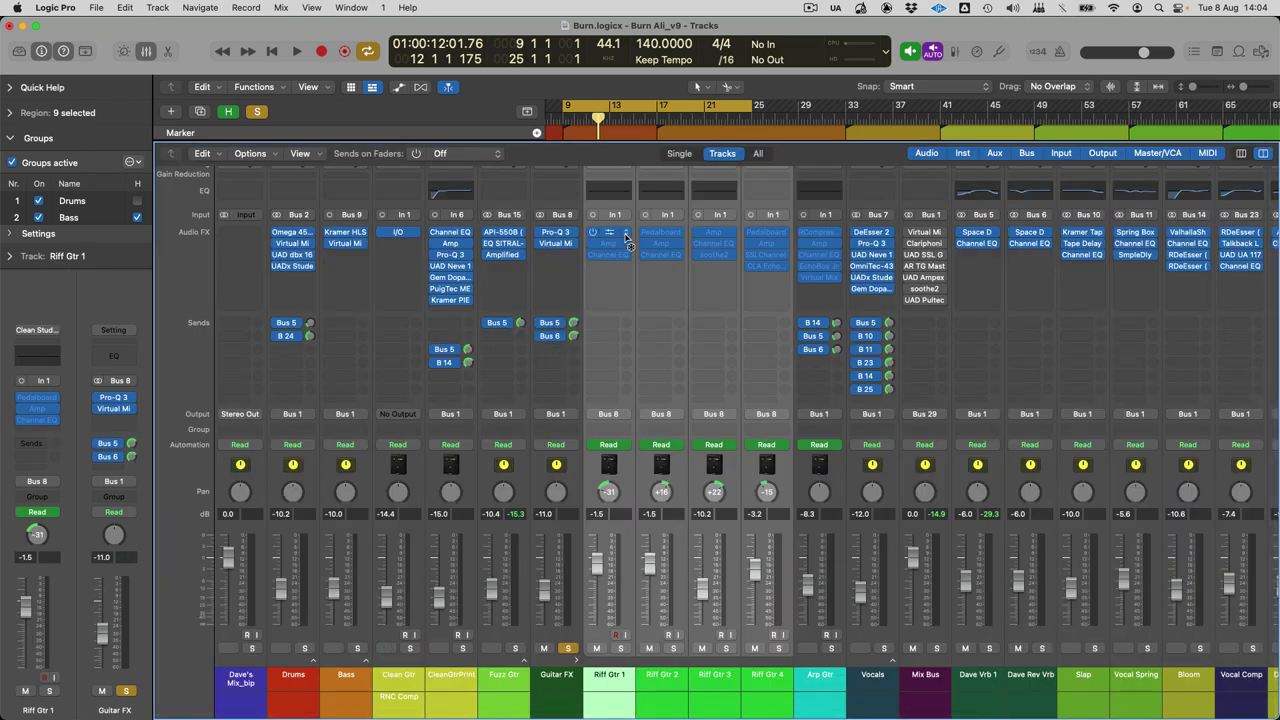
key(x)
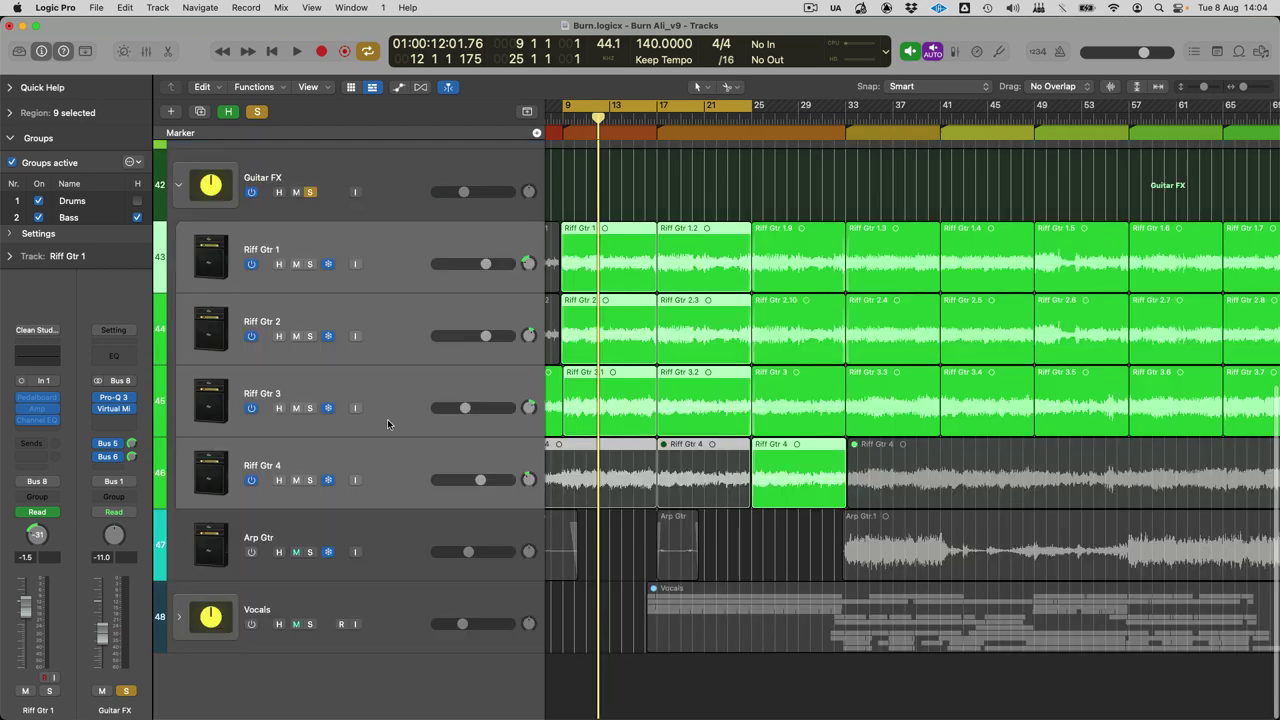
click(420, 235)
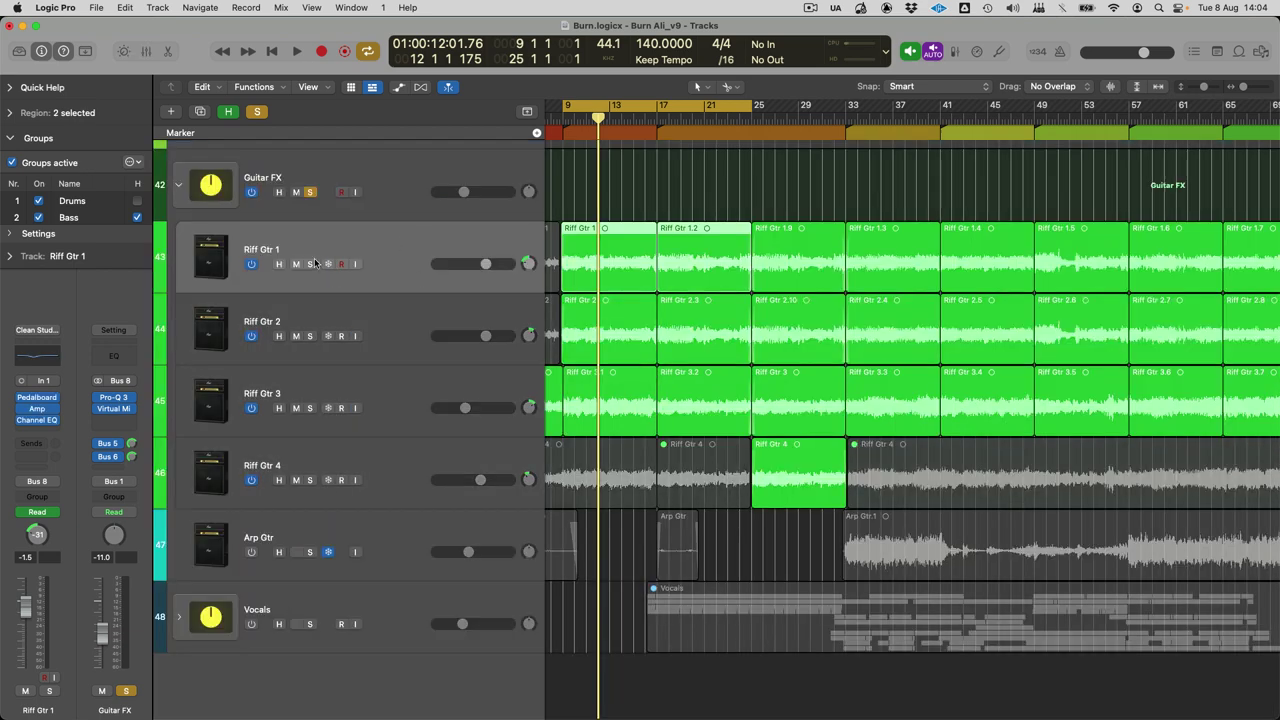
Step: Examine the riff guitar regions across the song along with their volume and pedal position automation
key(super+Right)
key(super+Right)
key(super+Right)
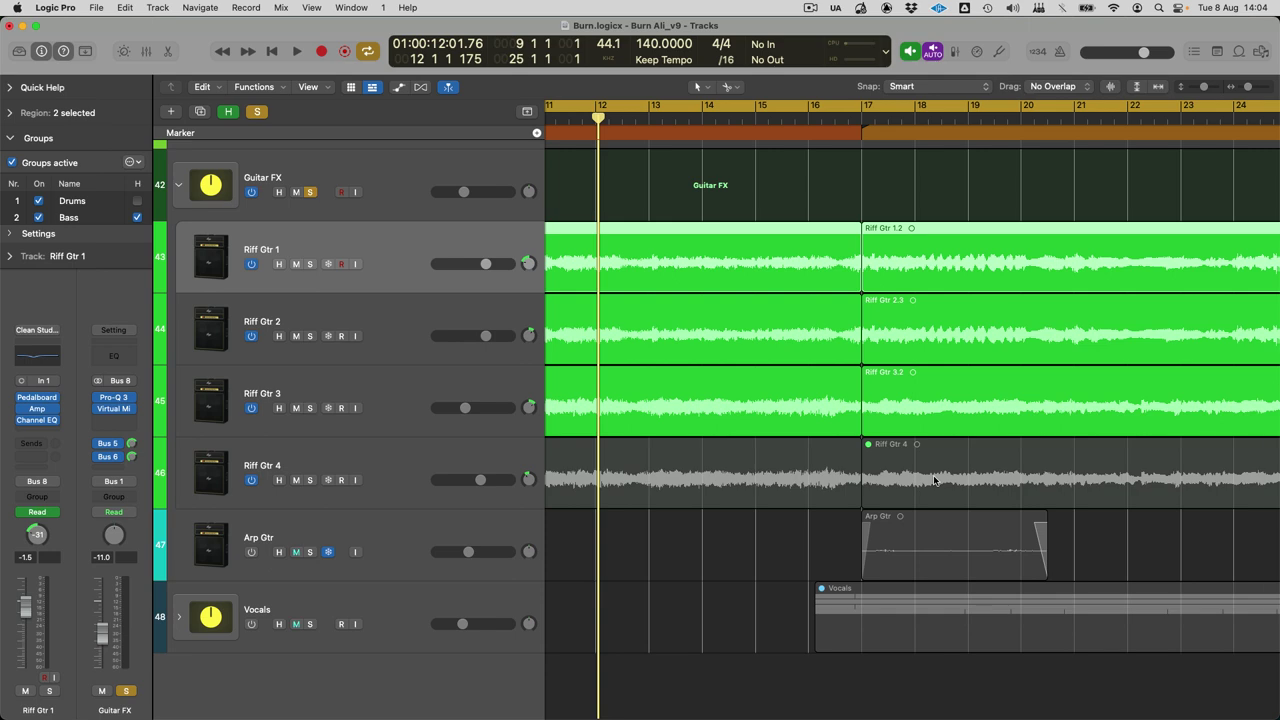
key(super+Left)
key(super+Left)
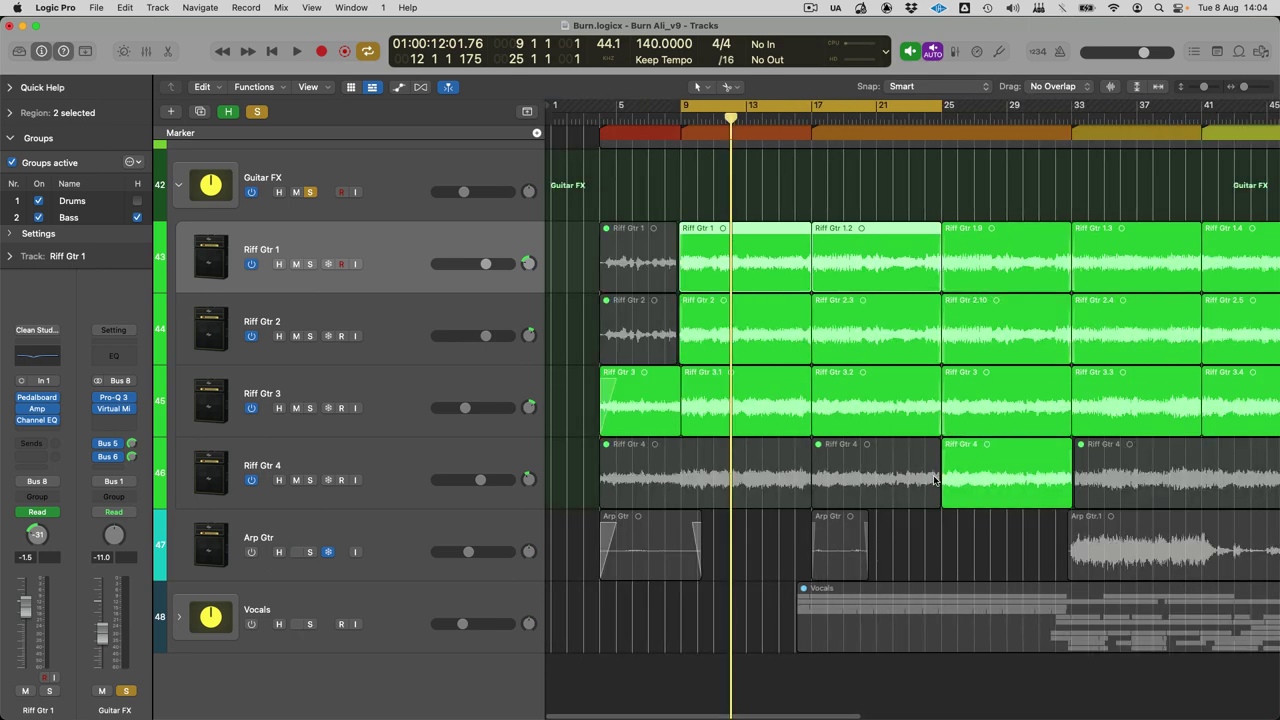
key(a)
key(a)
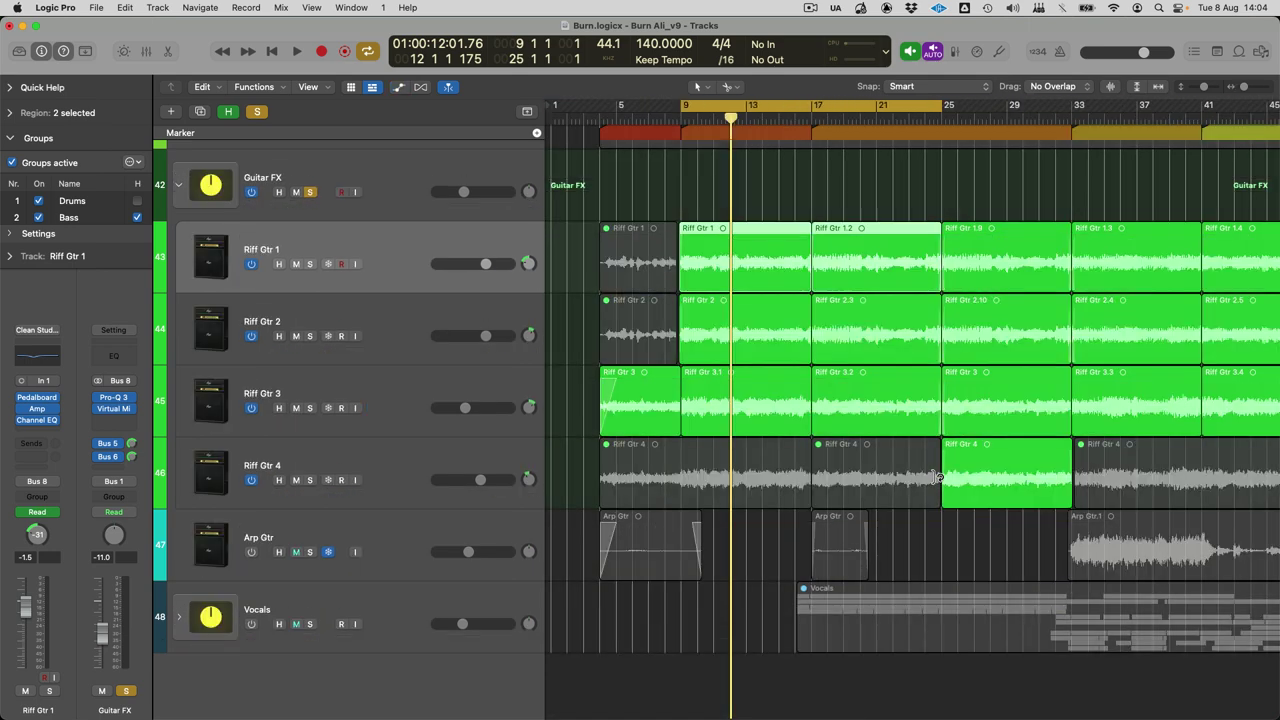
key(a)
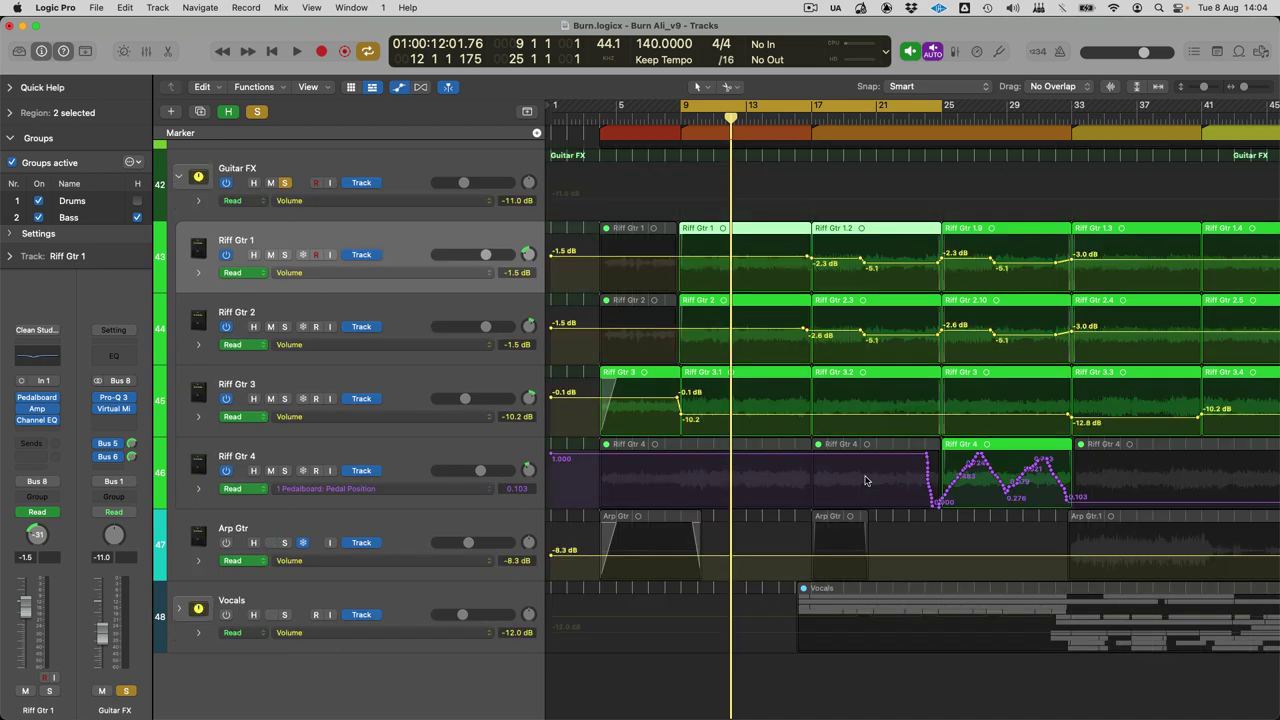
key(super+Left)
key(super+Left)
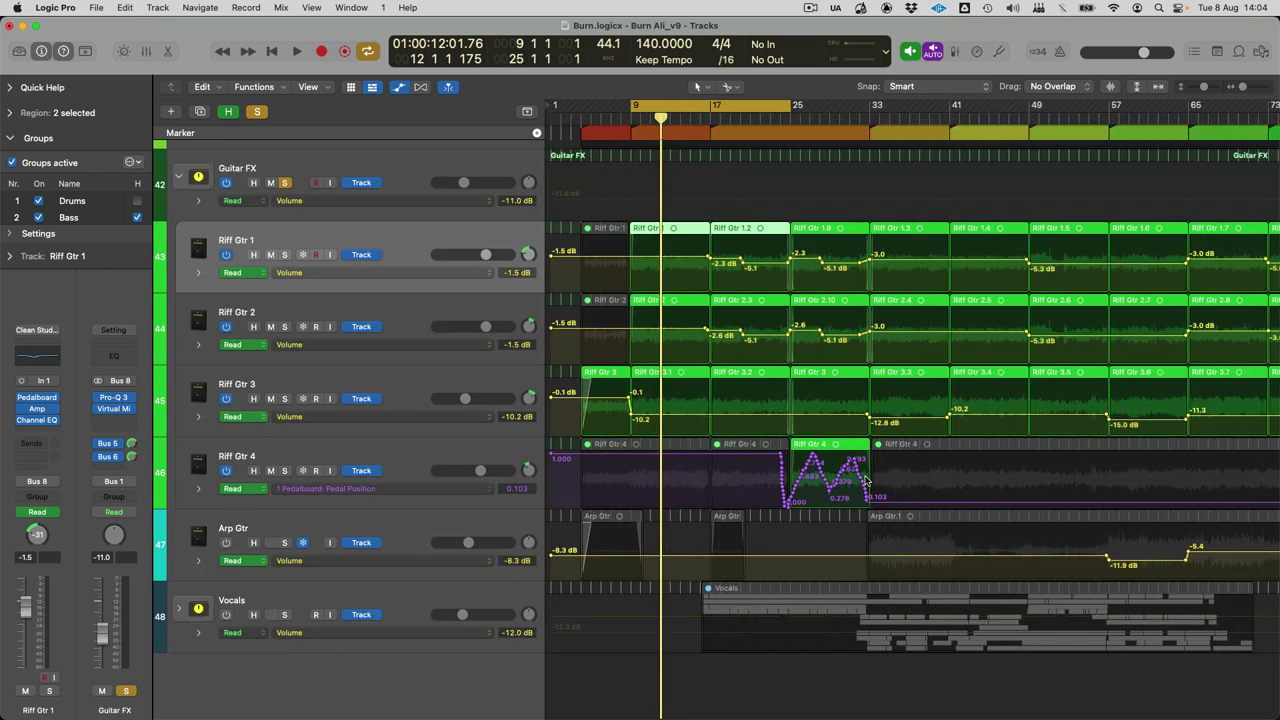
key(a)
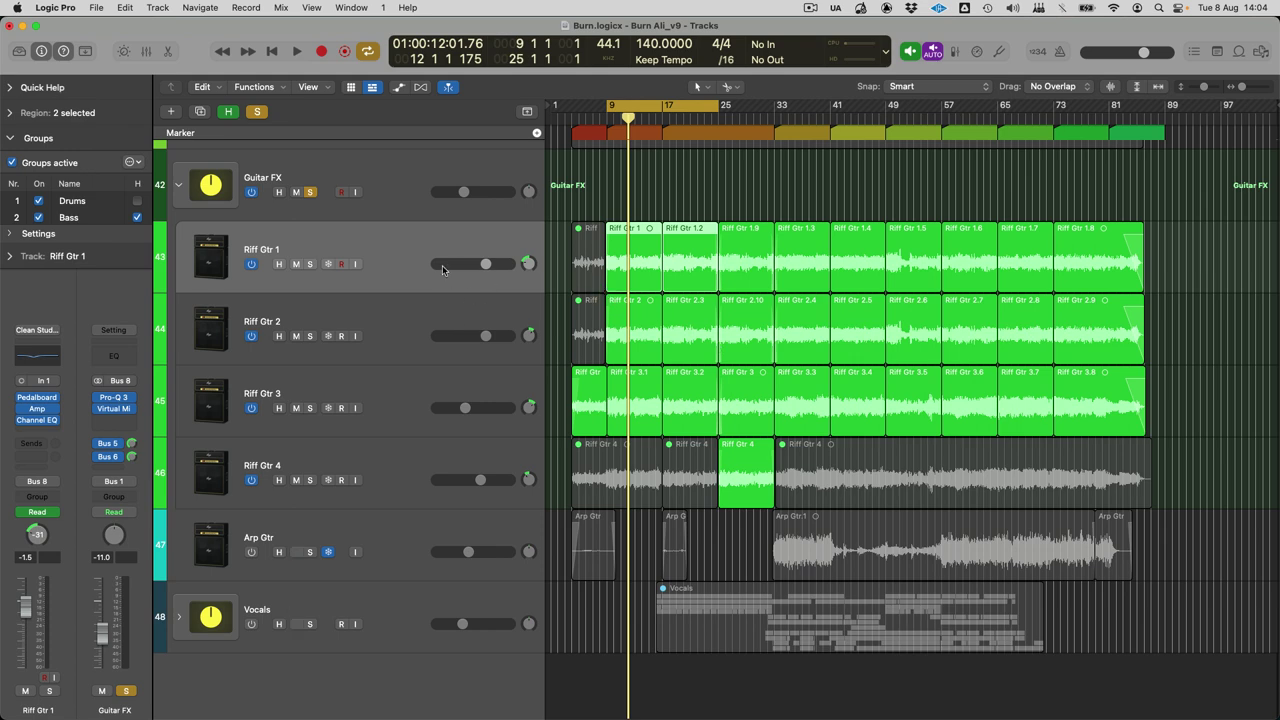
Step: Solo Riff Gtr 1 in the mixer, then move the solo to Riff Gtr 3
key(x)
click(622, 650)
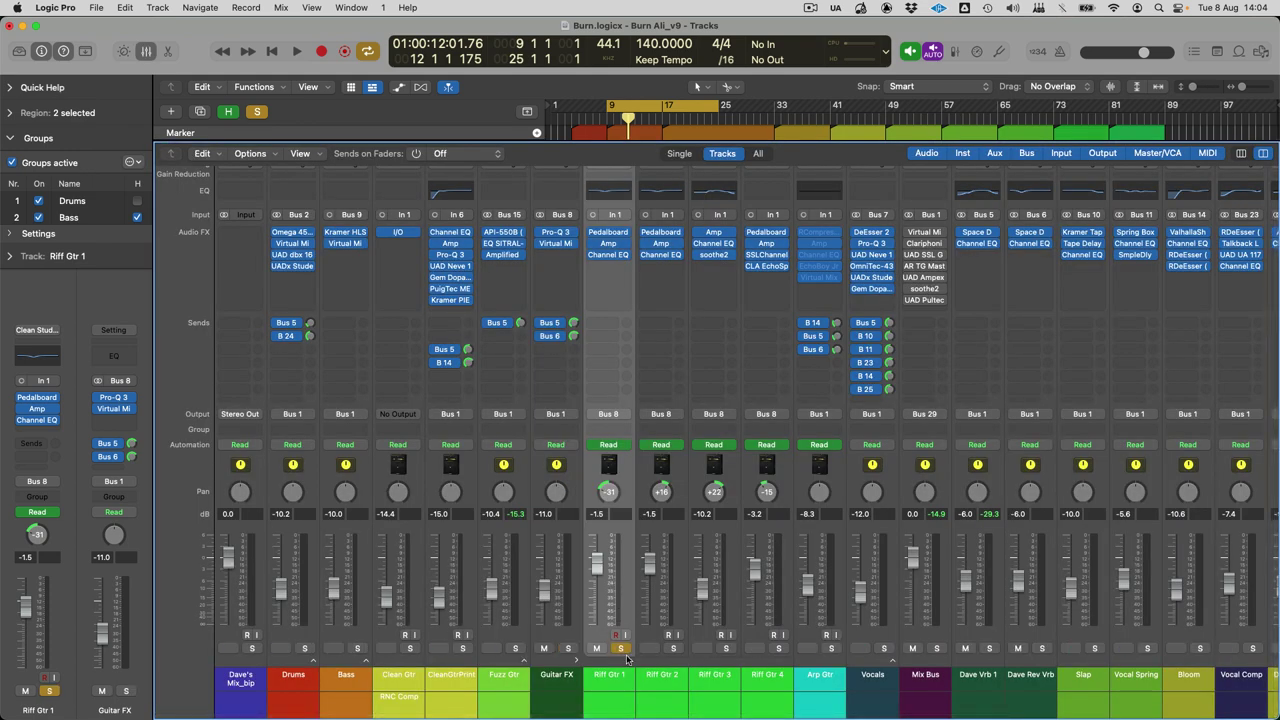
mouse_move(675, 256)
click(726, 648)
key(x)
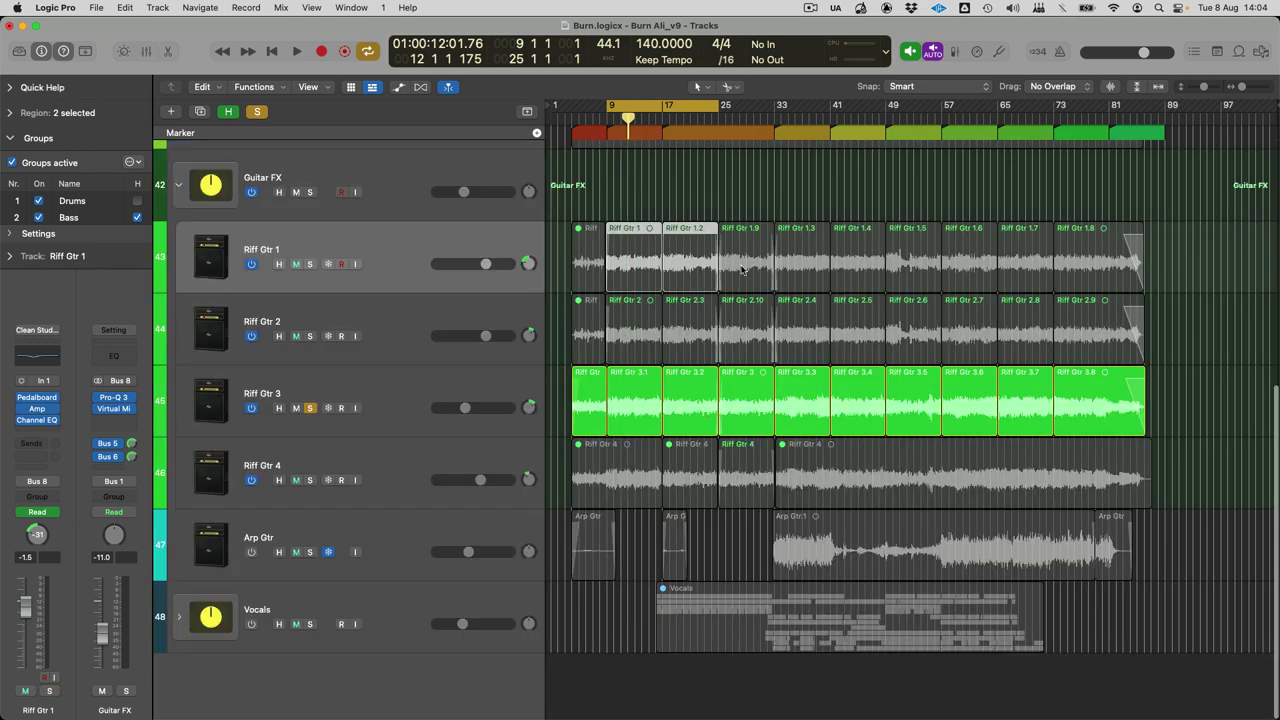
Step: Set the depth to 8.6 in soothe2 on Riff Gtr 3 and close the plug-in
key(x)
click(713, 256)
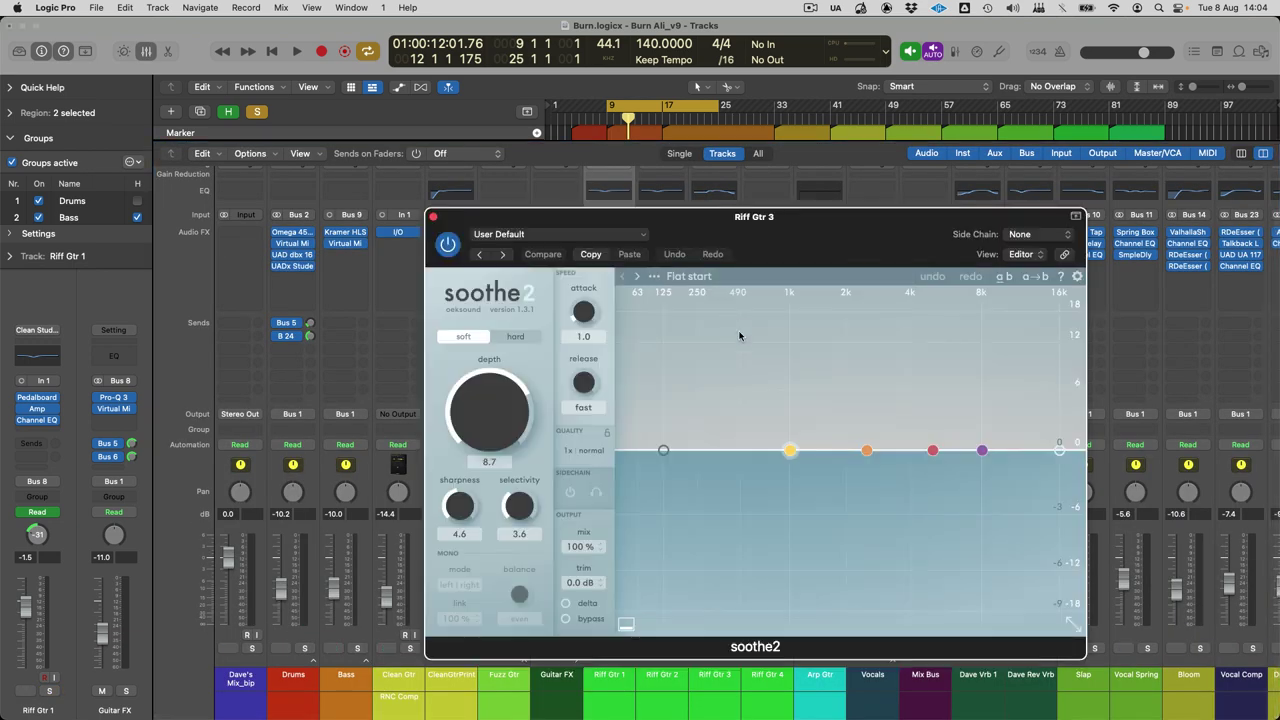
drag(505, 405, 506, 409)
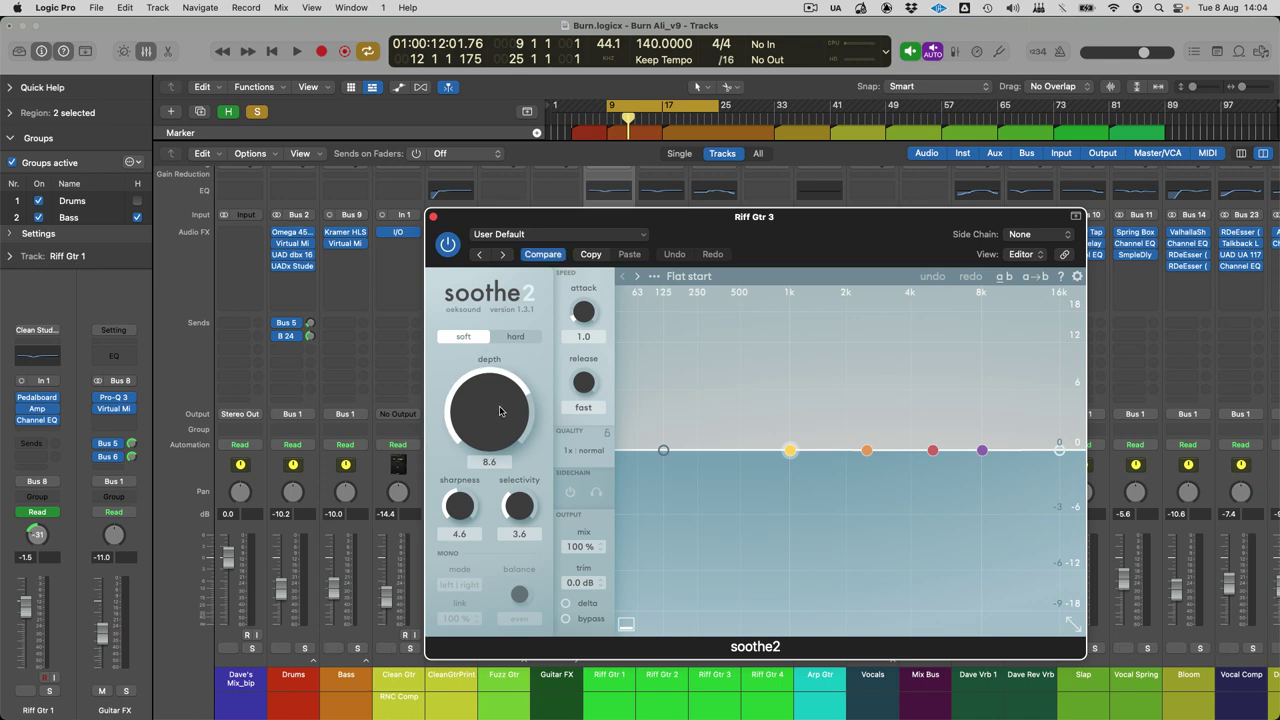
click(433, 218)
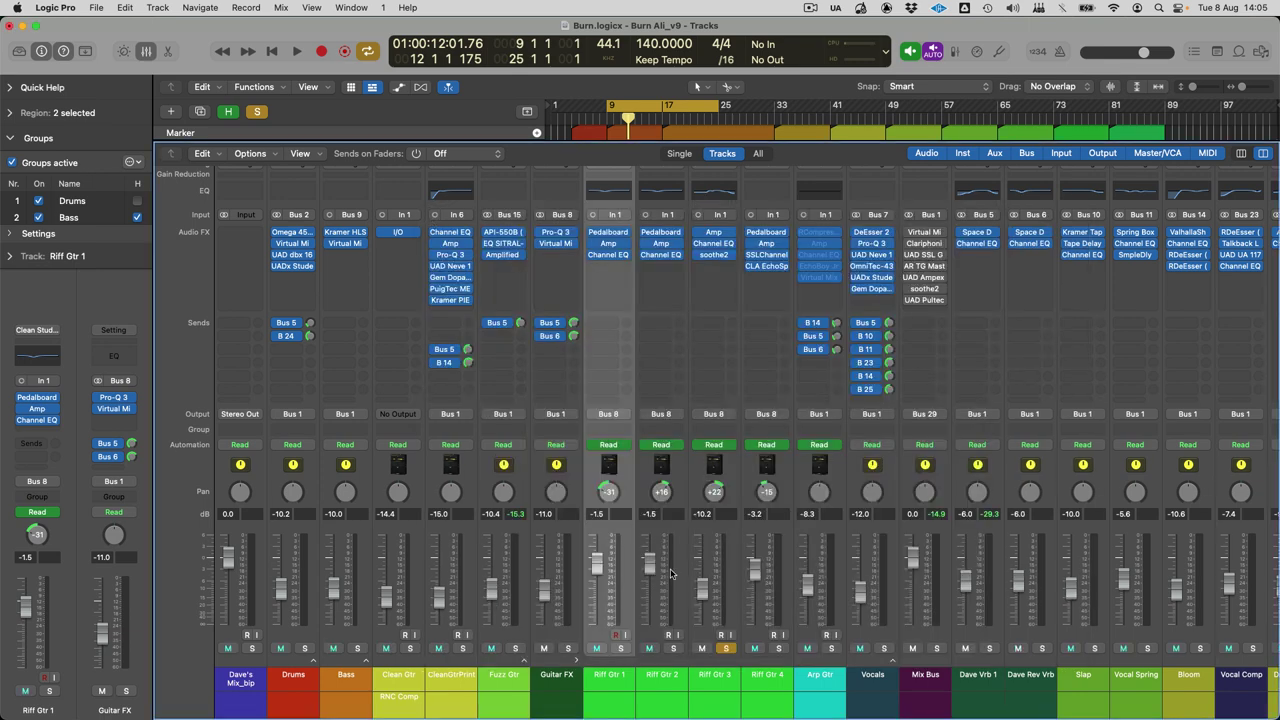
Step: Play Riff Gtr 3 and audition soothe2's delta signal, then switch delta off, close the plug-in and stop playback
key(space)
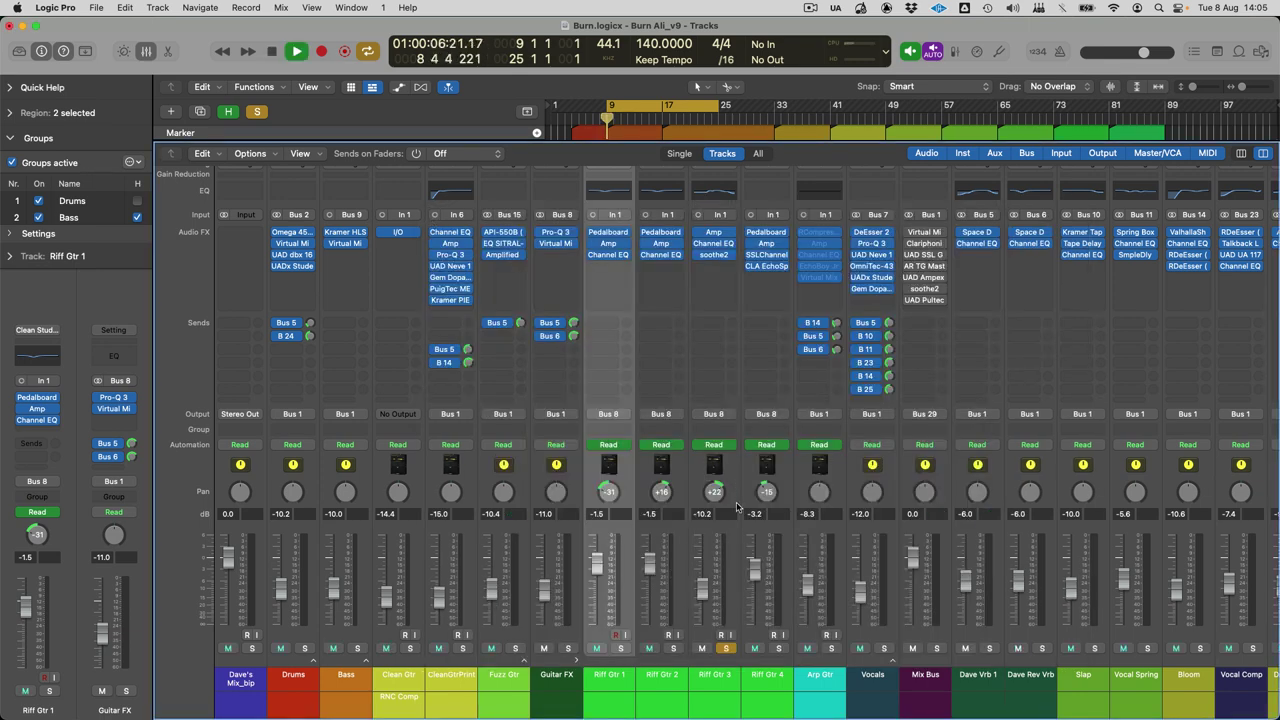
click(714, 256)
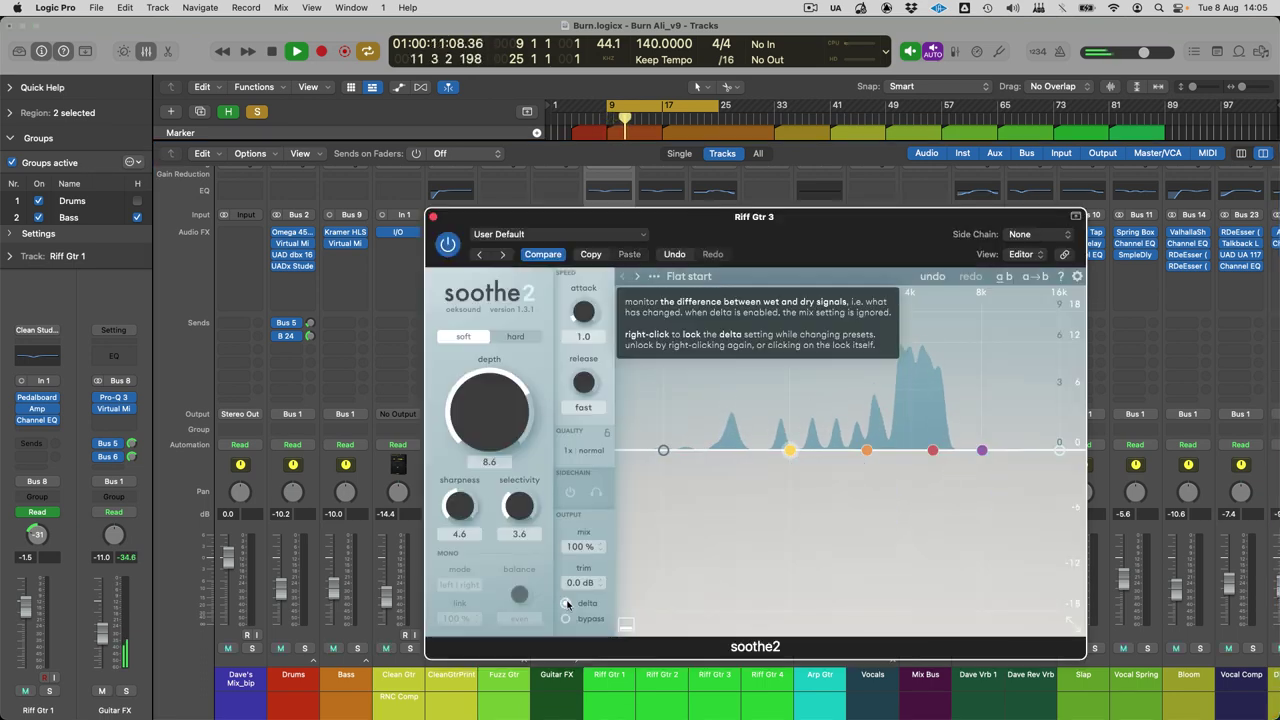
click(566, 604)
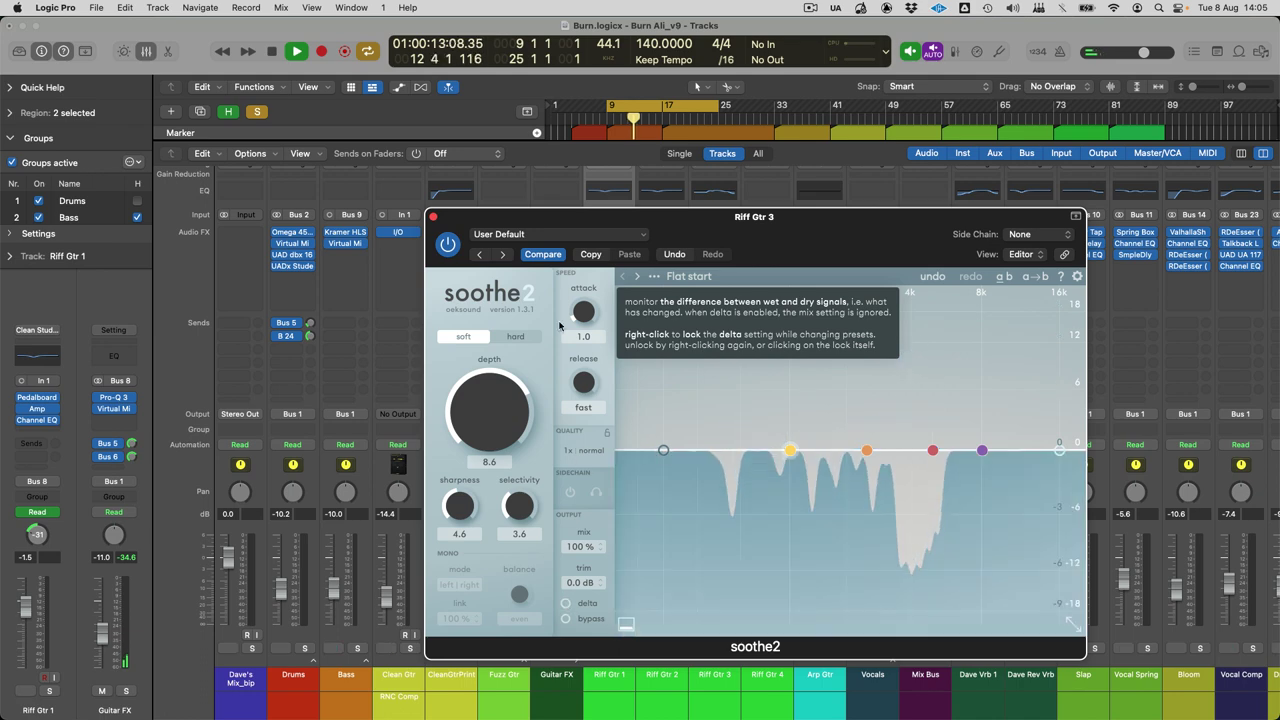
click(433, 218)
key(space)
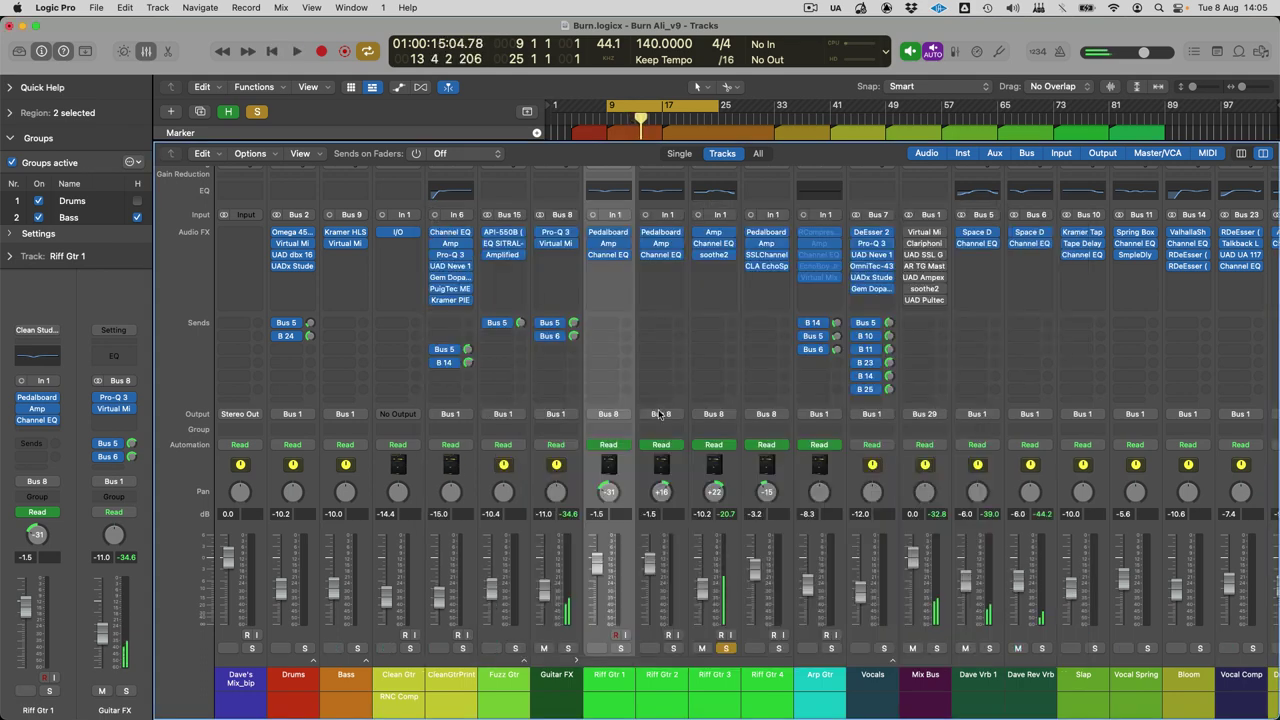
Step: Solo Riff Gtr 4, show the track automation, and set the cycle range around its active region, from bar 24 to 34
key(x)
click(310, 480)
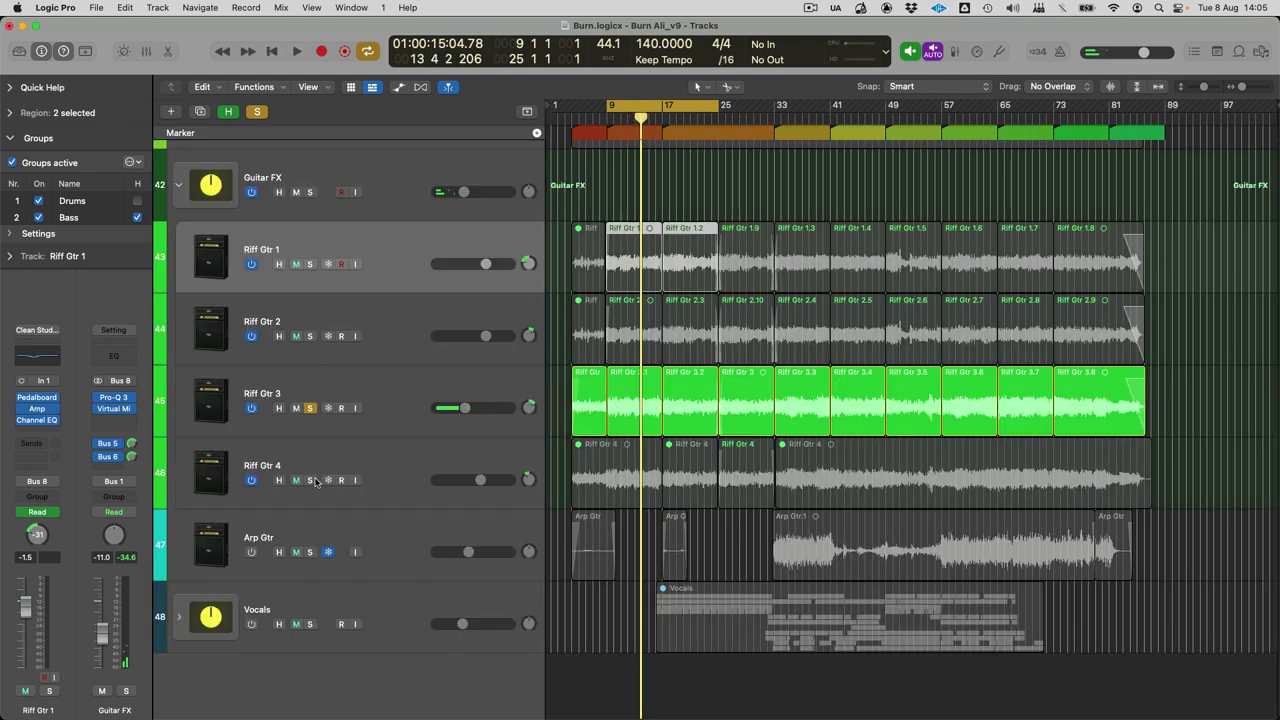
click(742, 472)
key(a)
scroll(755, 497, up, 5)
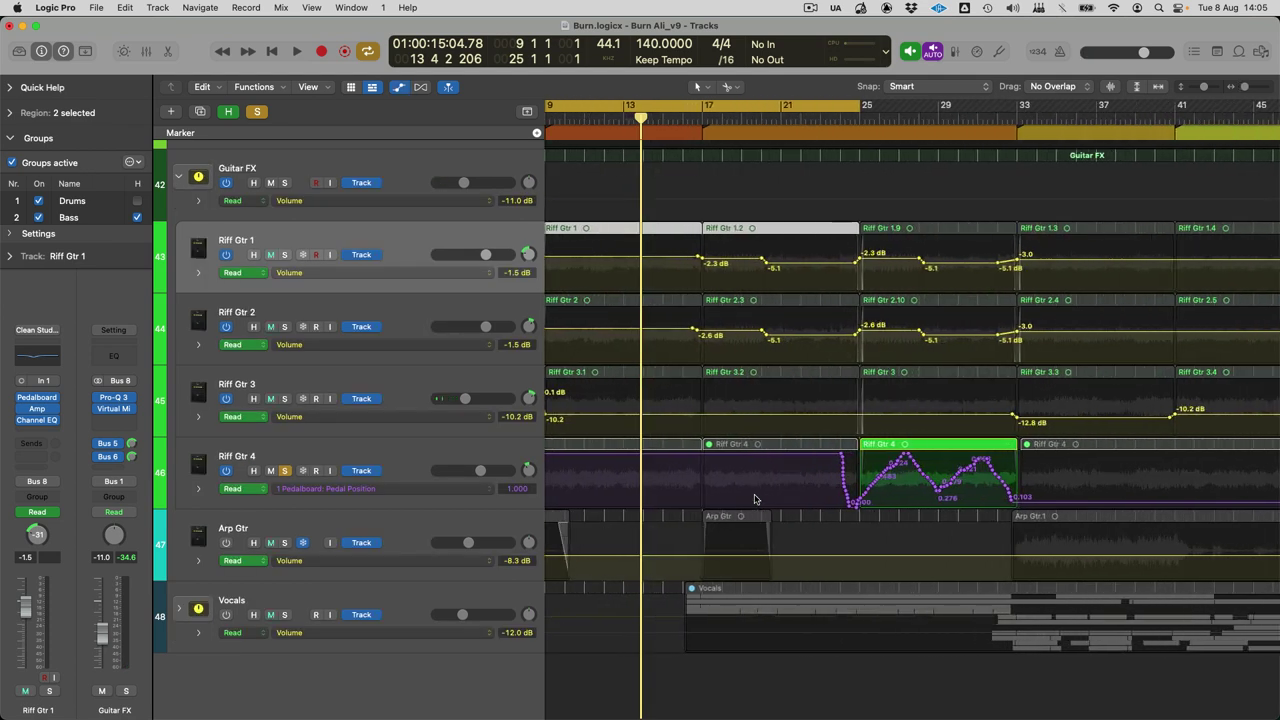
key(super+u)
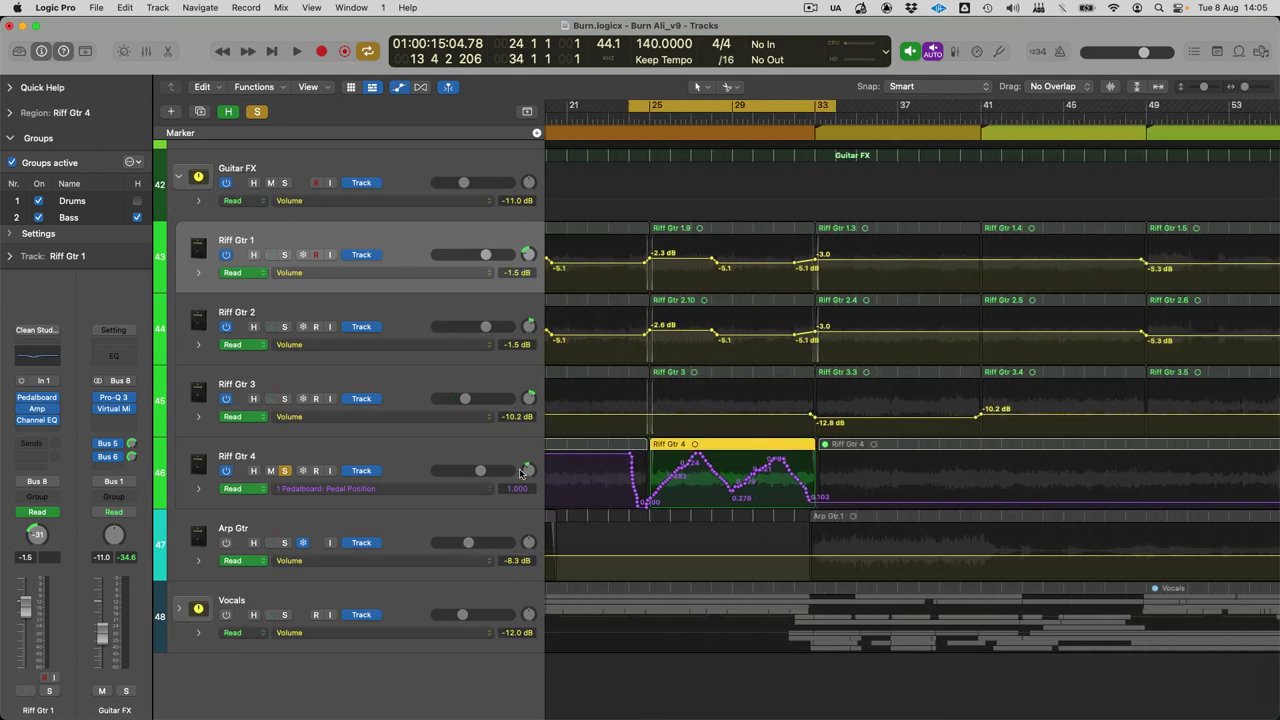
Step: Play the cycled Riff Gtr 4 passage, view its Pedalboard plug-in during playback, and stop
key(space)
click(432, 455)
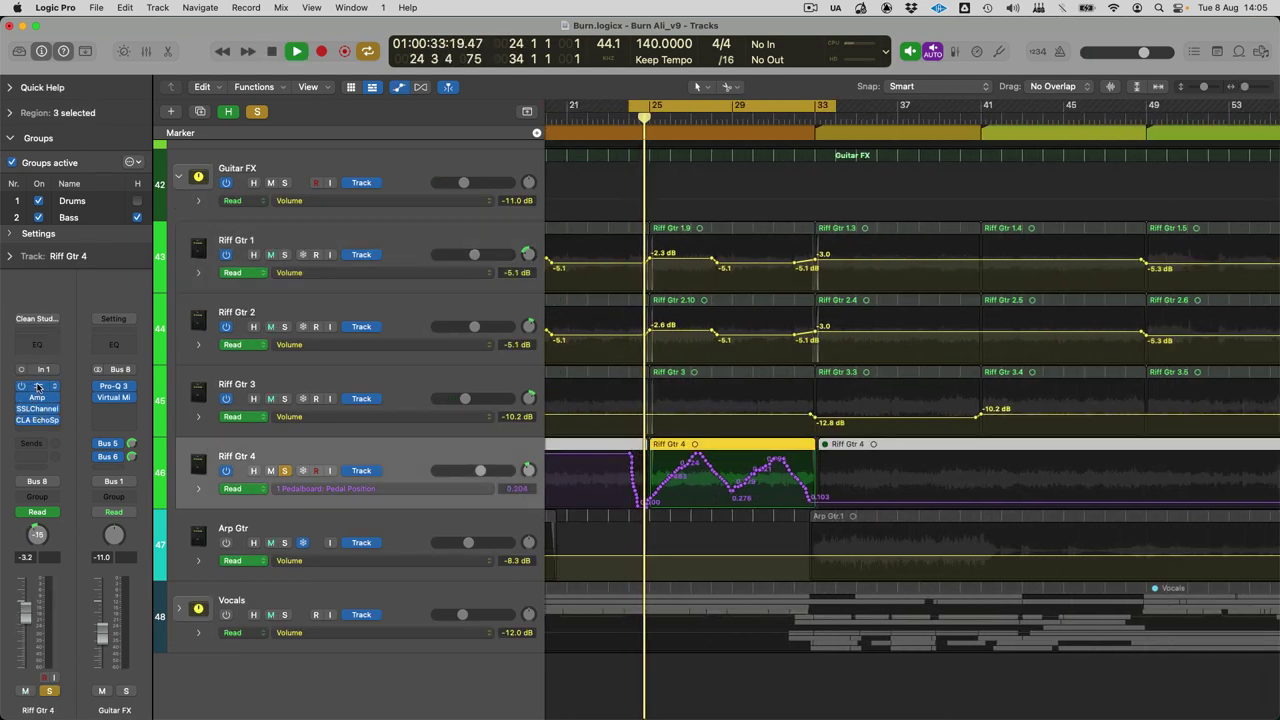
click(37, 387)
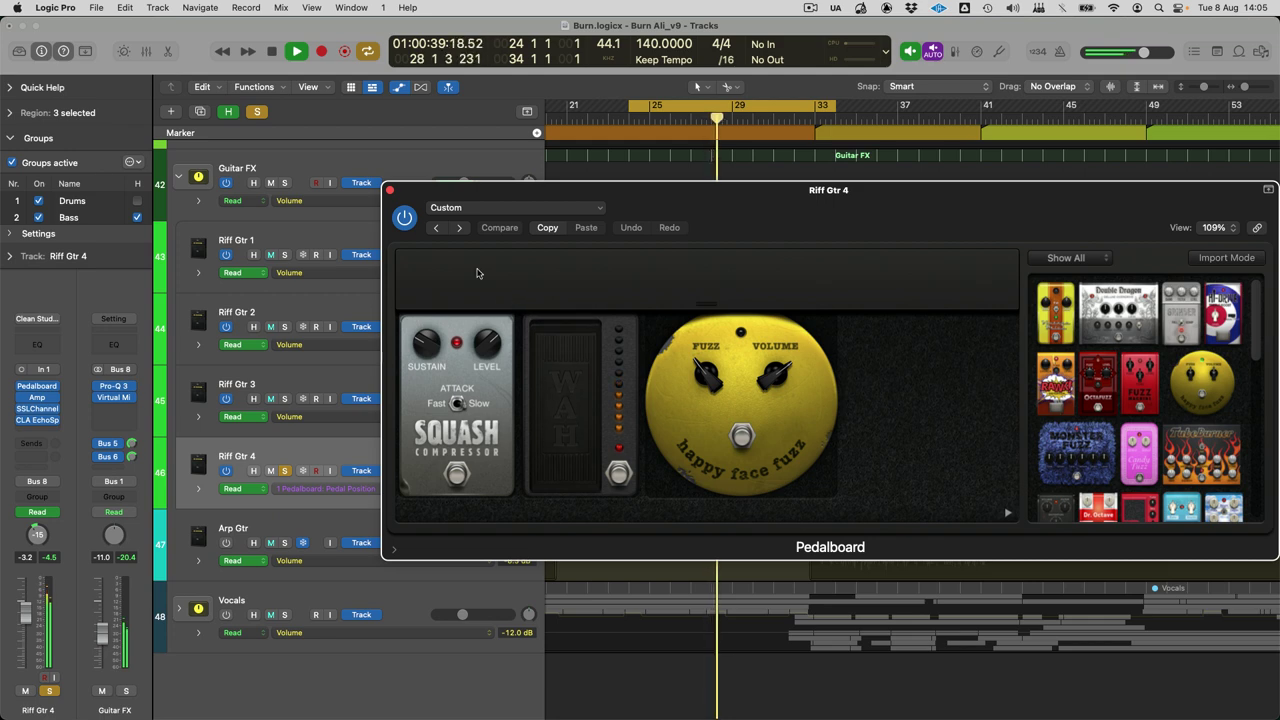
key(space)
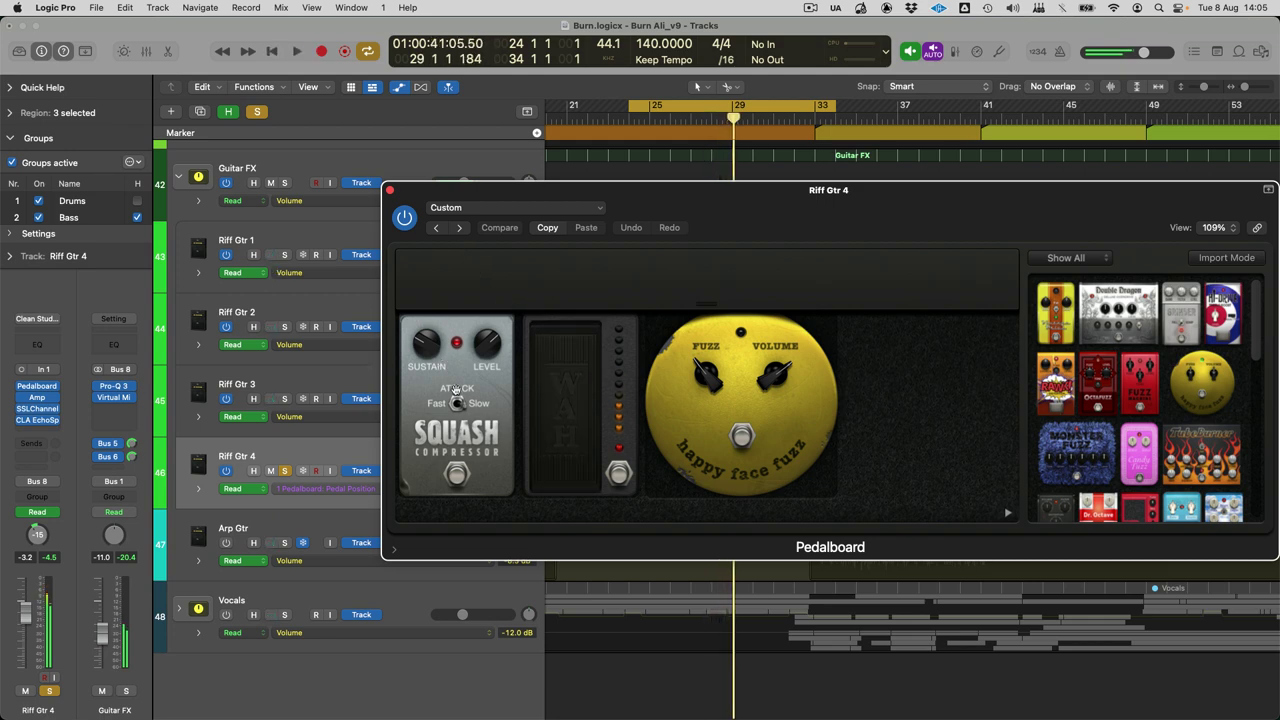
Step: Close Pedalboard, view the SSLChannel and CLA EchoSphere settings on Riff Gtr 4, and close both plug-ins
click(390, 190)
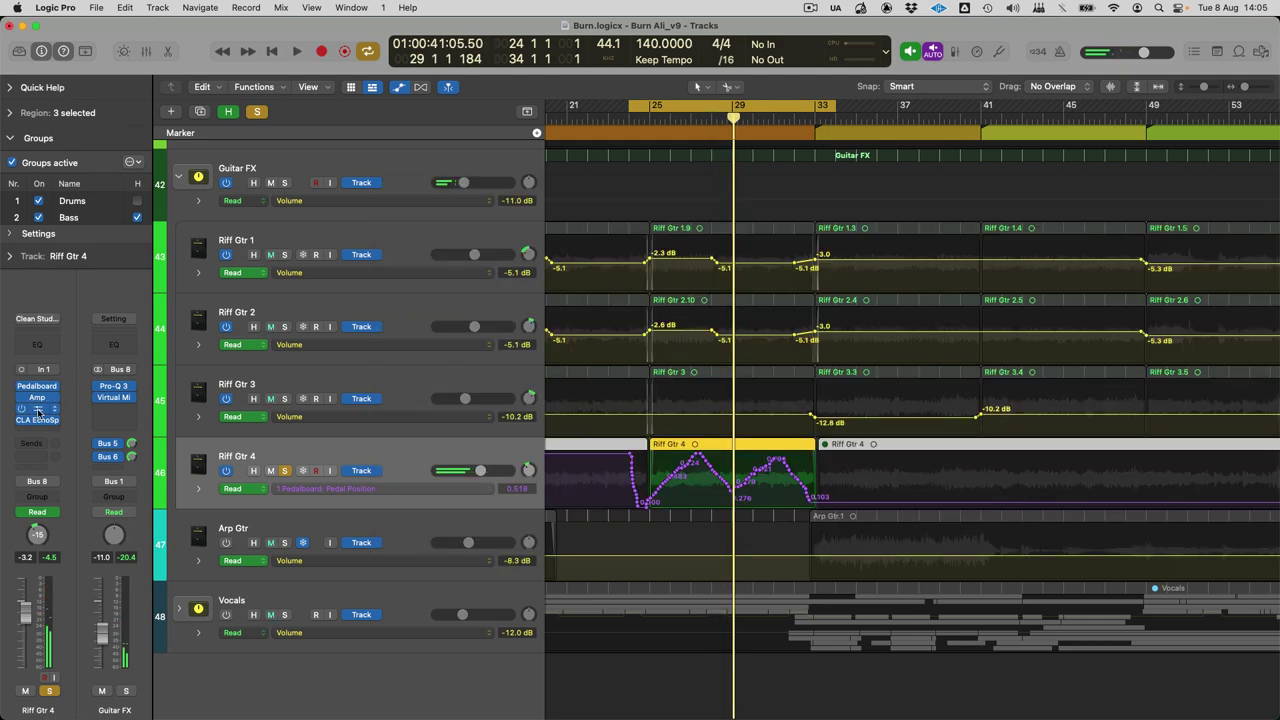
click(37, 410)
drag(570, 228, 533, 97)
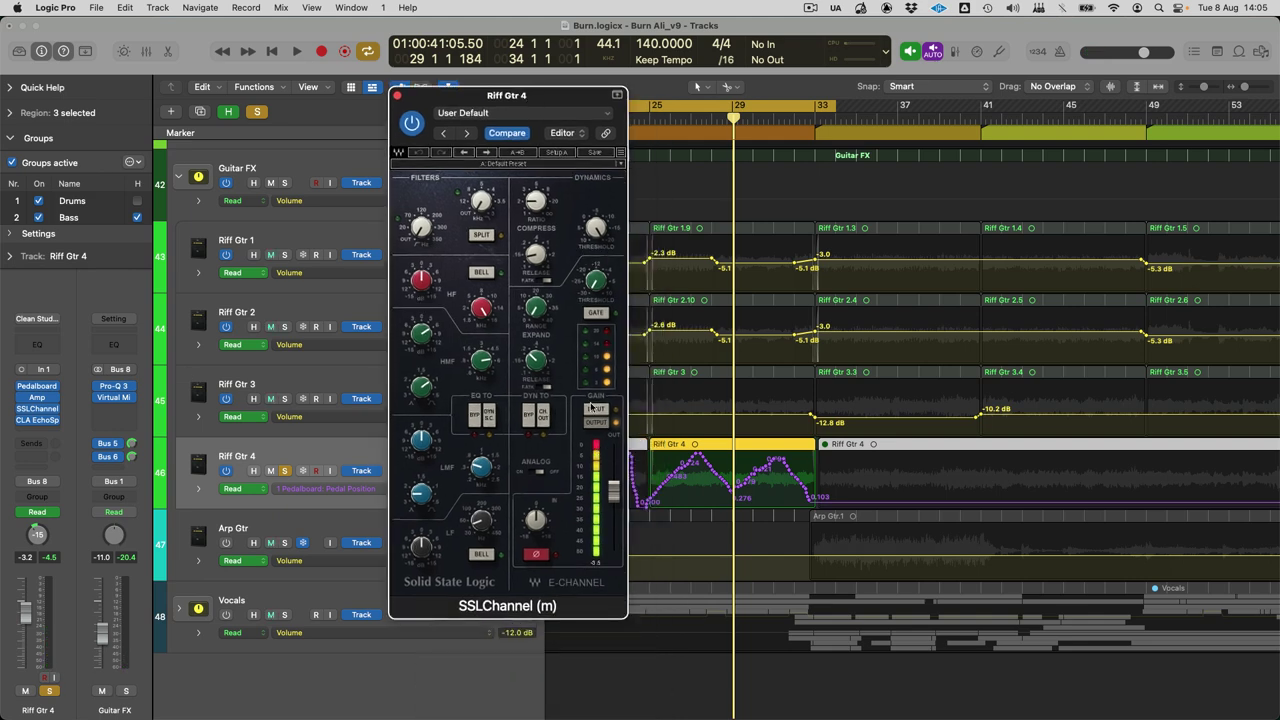
click(37, 419)
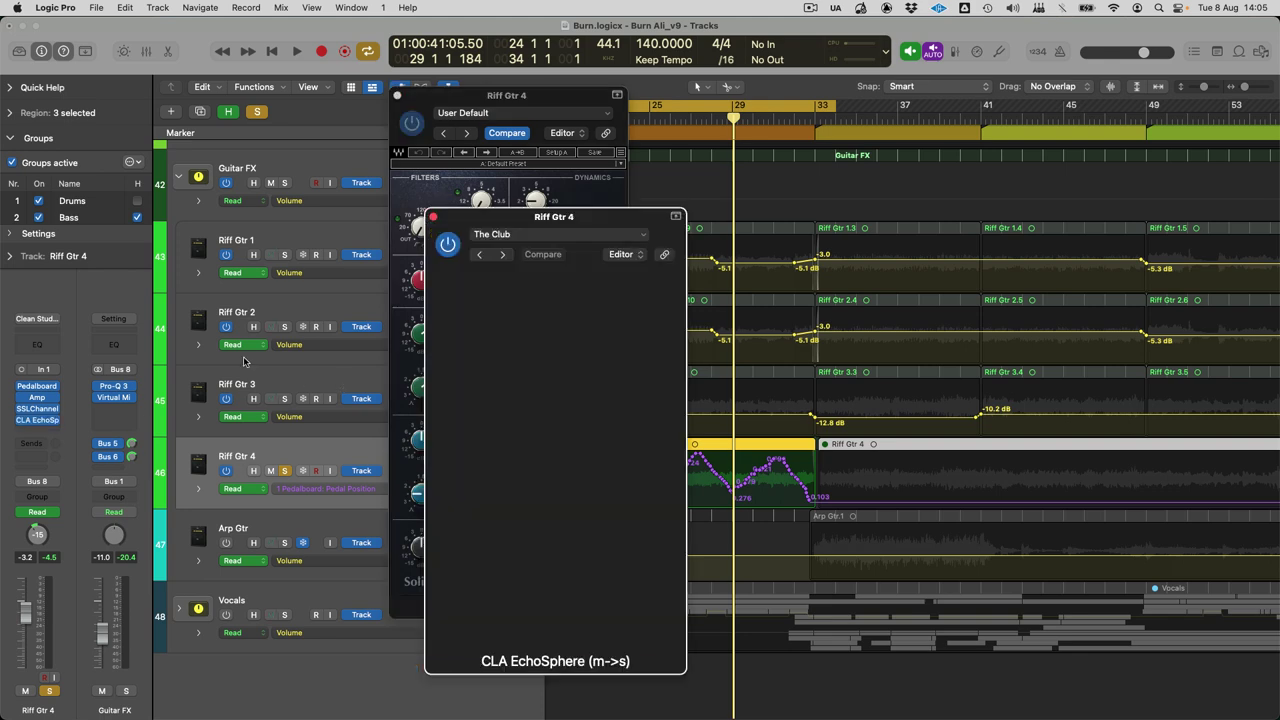
drag(575, 216, 533, 123)
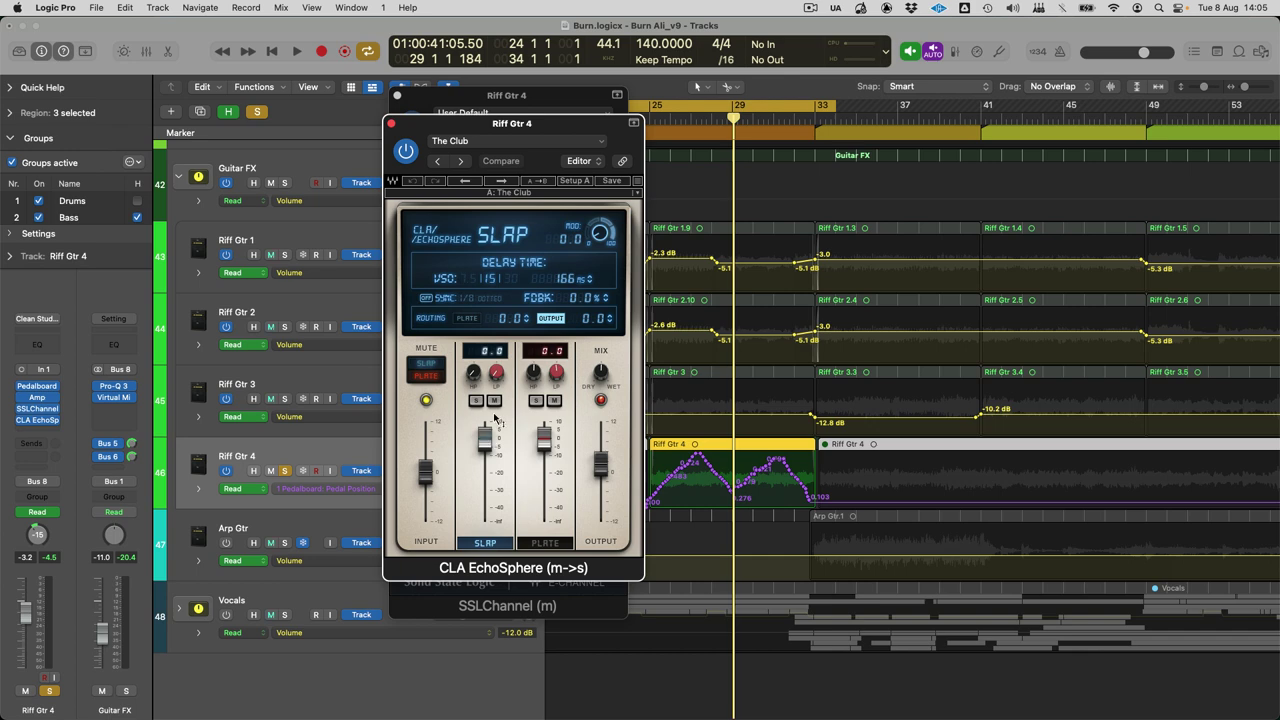
click(391, 124)
click(397, 95)
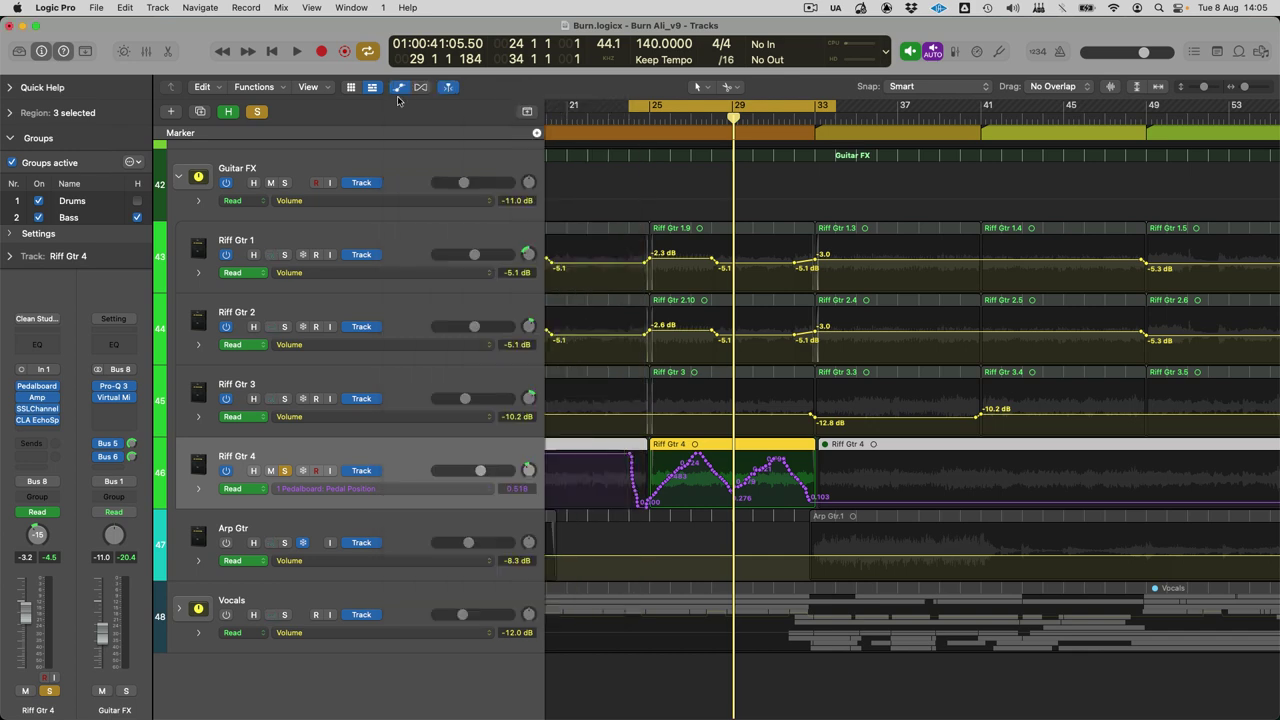
Step: Play the cycled Riff Gtr 4 passage with its plug-in windows closed and stop playback
key(space)
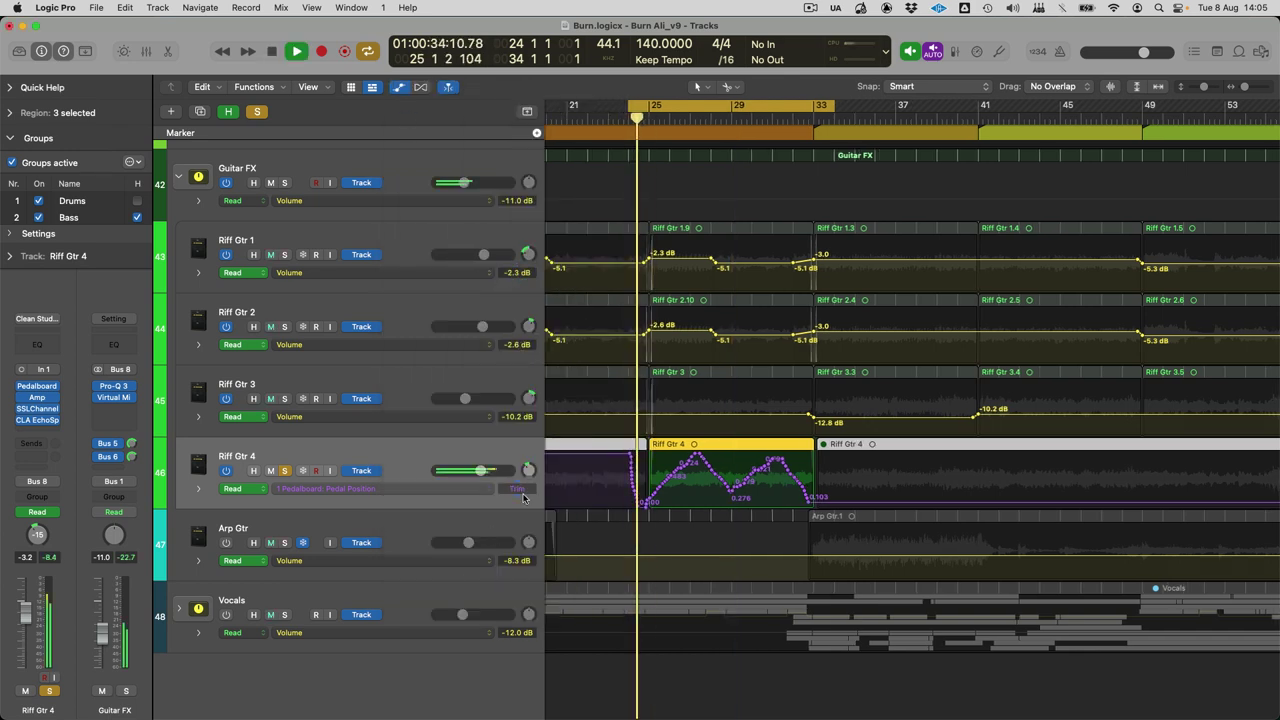
key(super+Left)
key(space)
Step: Solo the Guitar FX stack, audition the 4405 Hz band in its Pro-Q 3 during playback, stop, and close the plug-in
click(284, 182)
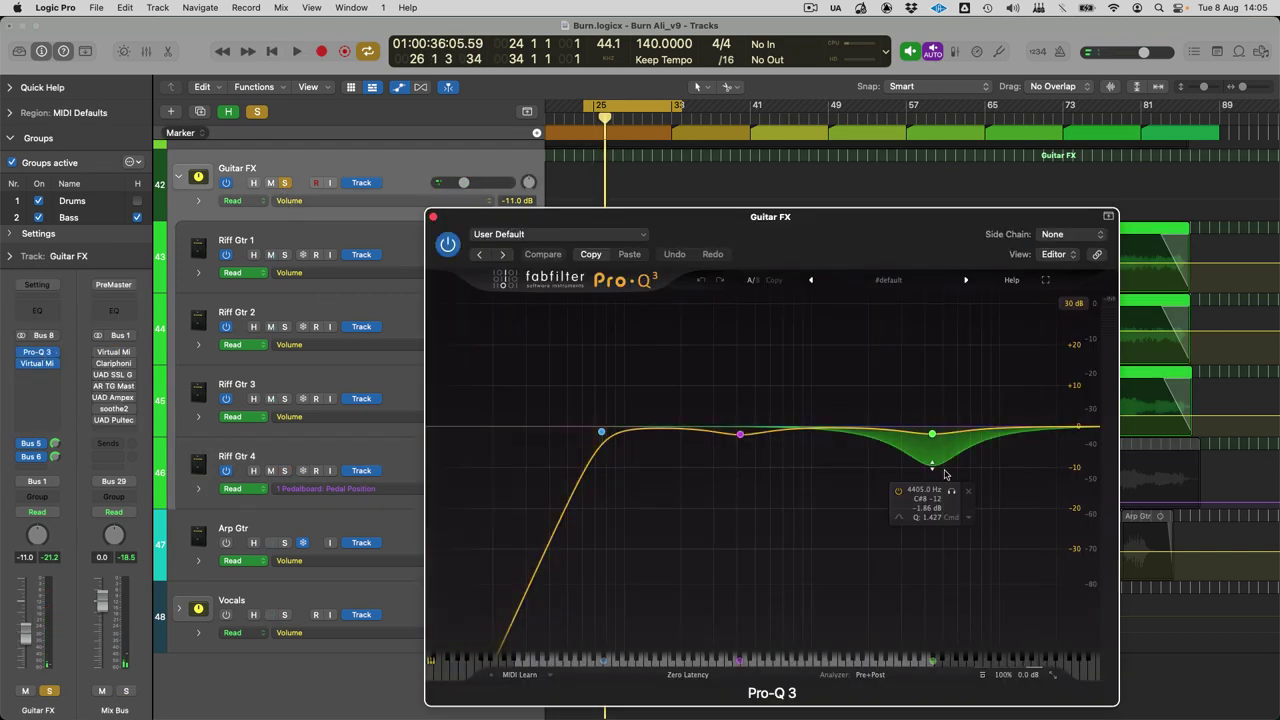
key(space)
click(951, 491)
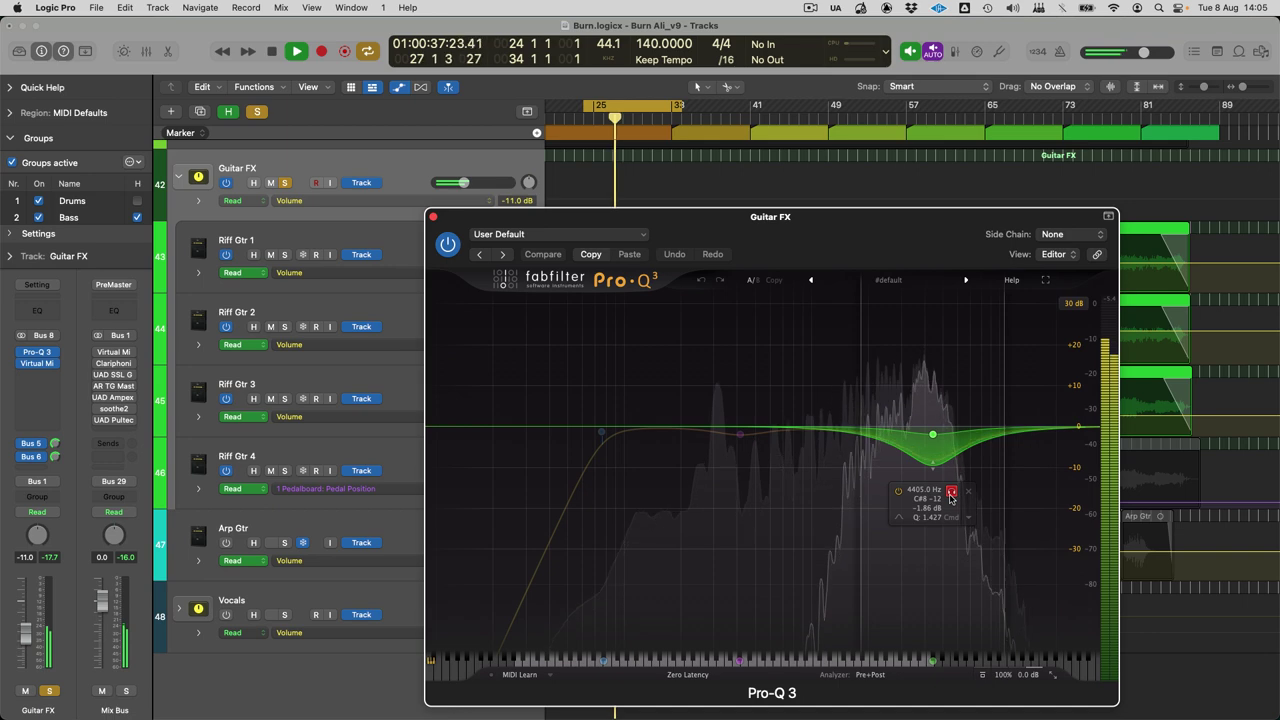
click(950, 497)
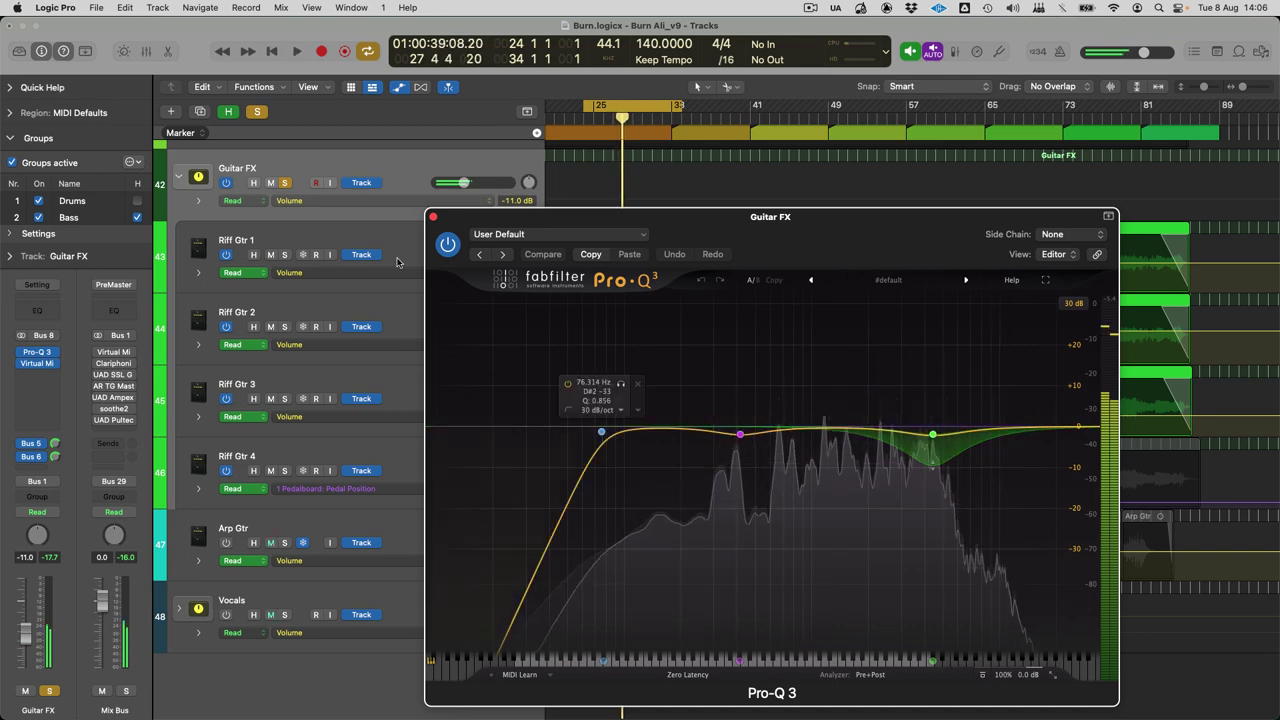
click(432, 216)
Step: Show the mixer, view the reversed Space Designer reverb on the Dave Rev Vrb channel, and close the plug-in
key(x)
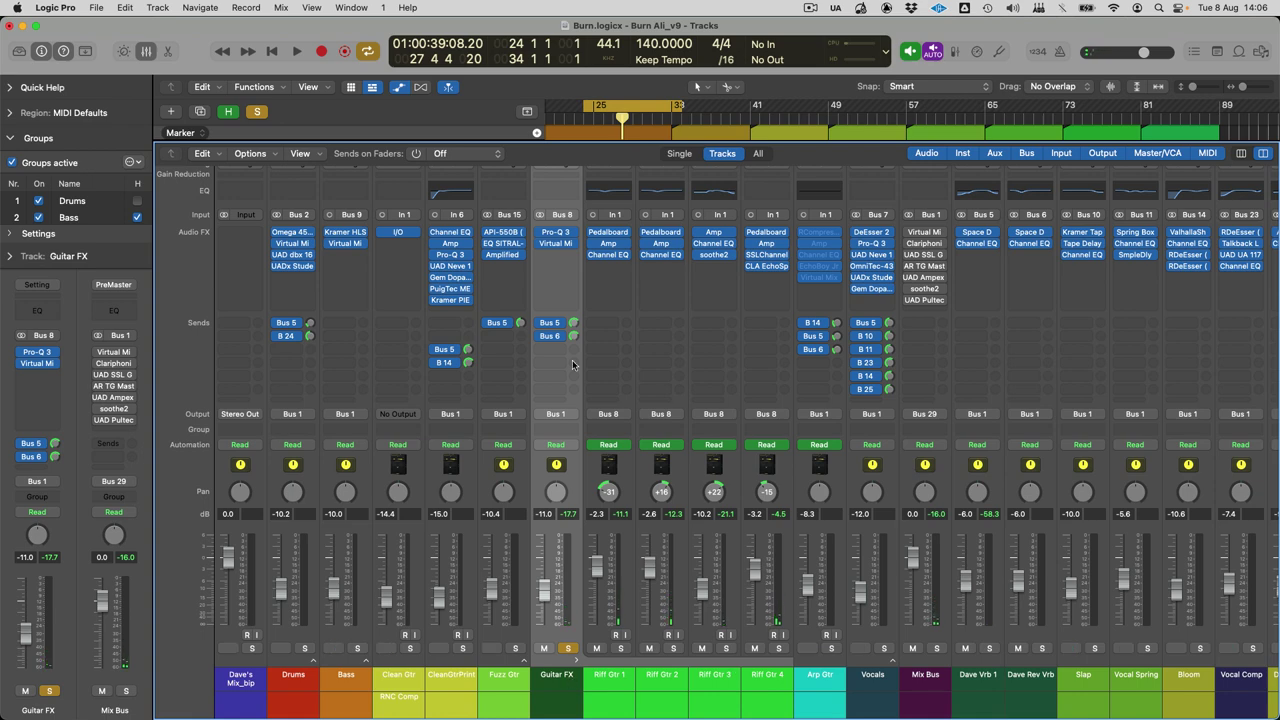
click(1038, 683)
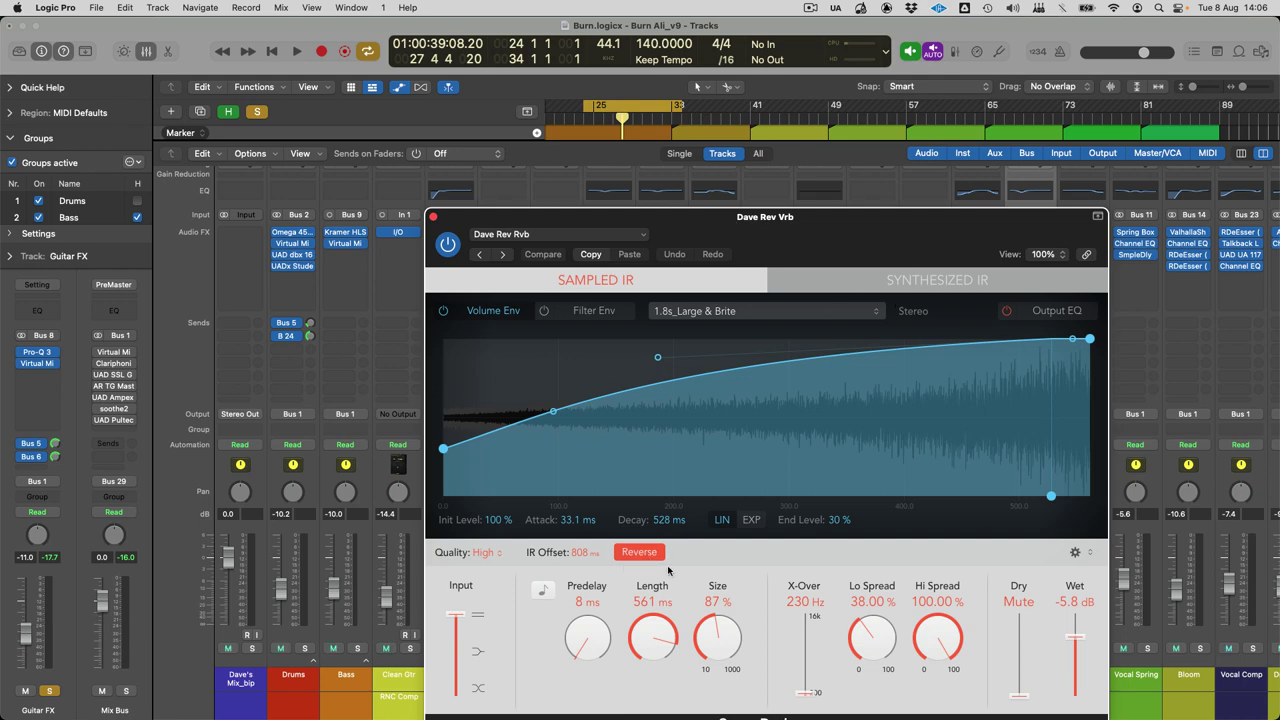
click(433, 216)
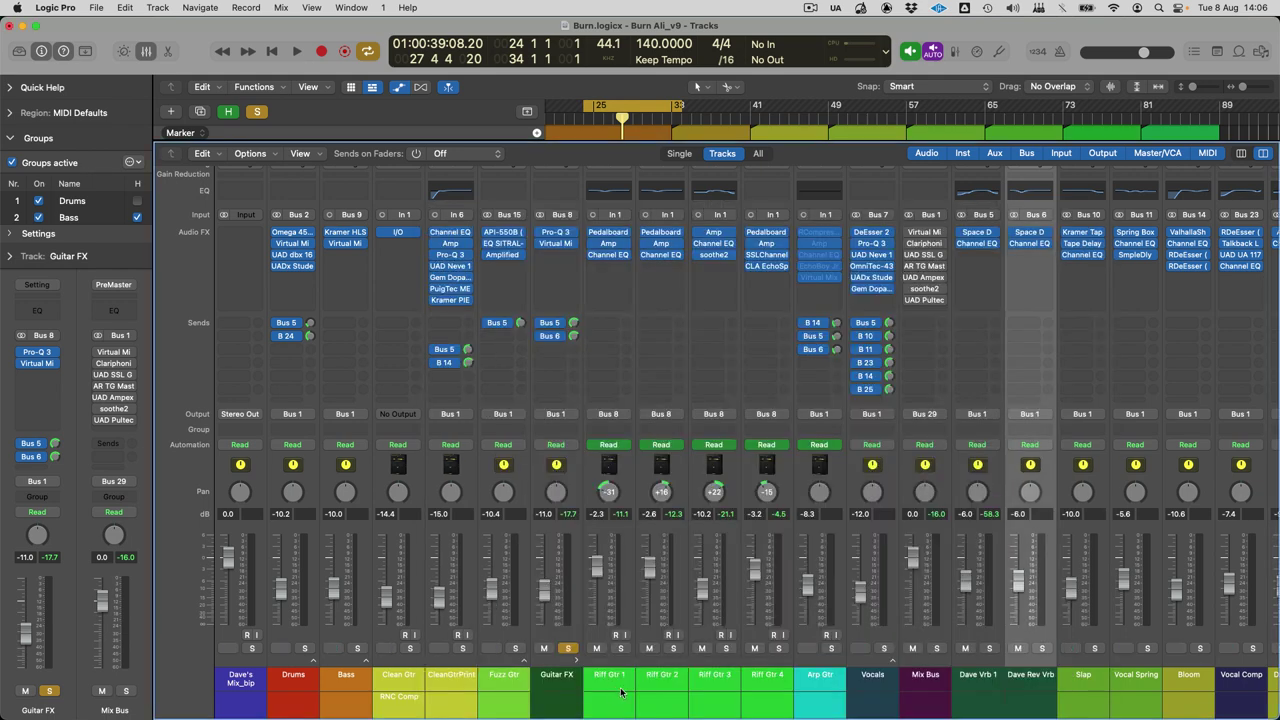
Step: Select the Riff Gtr 1 to 4 channels, view Virtual Mix Rack on Guitar FX, close it, and hide the mixer
drag(620, 692, 758, 690)
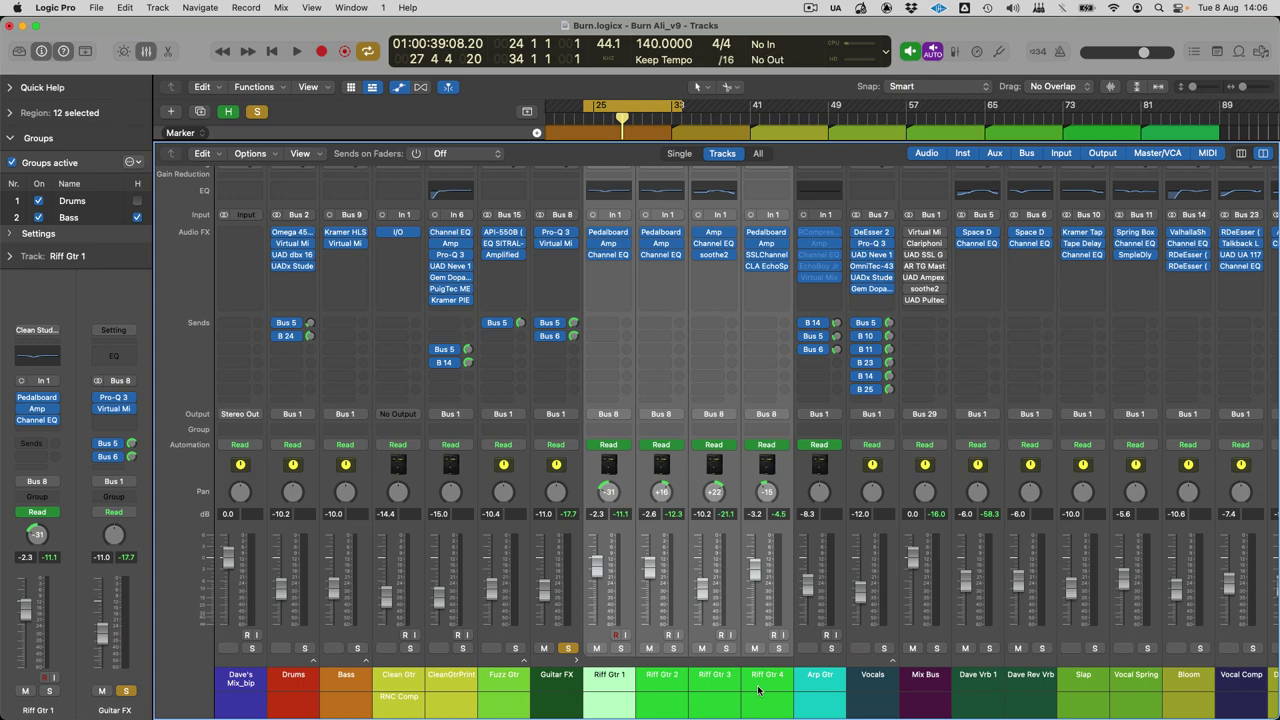
mouse_move(557, 250)
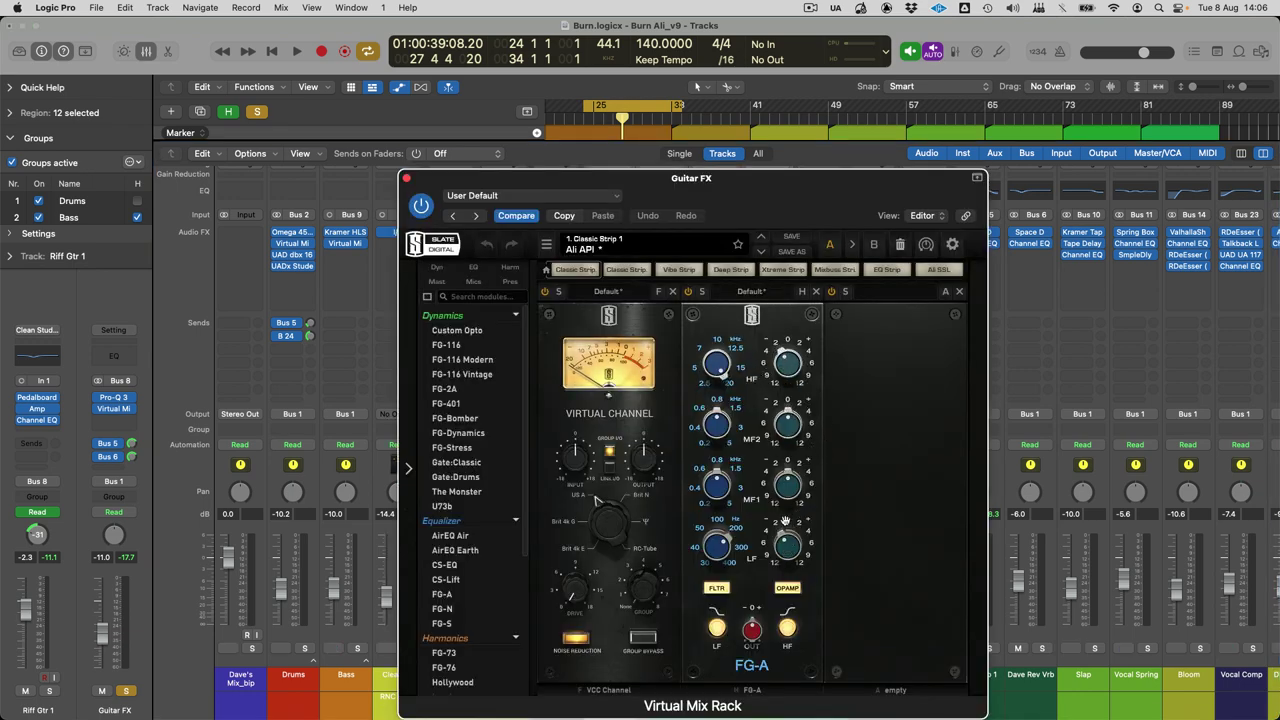
key(super+w)
click(704, 684)
key(x)
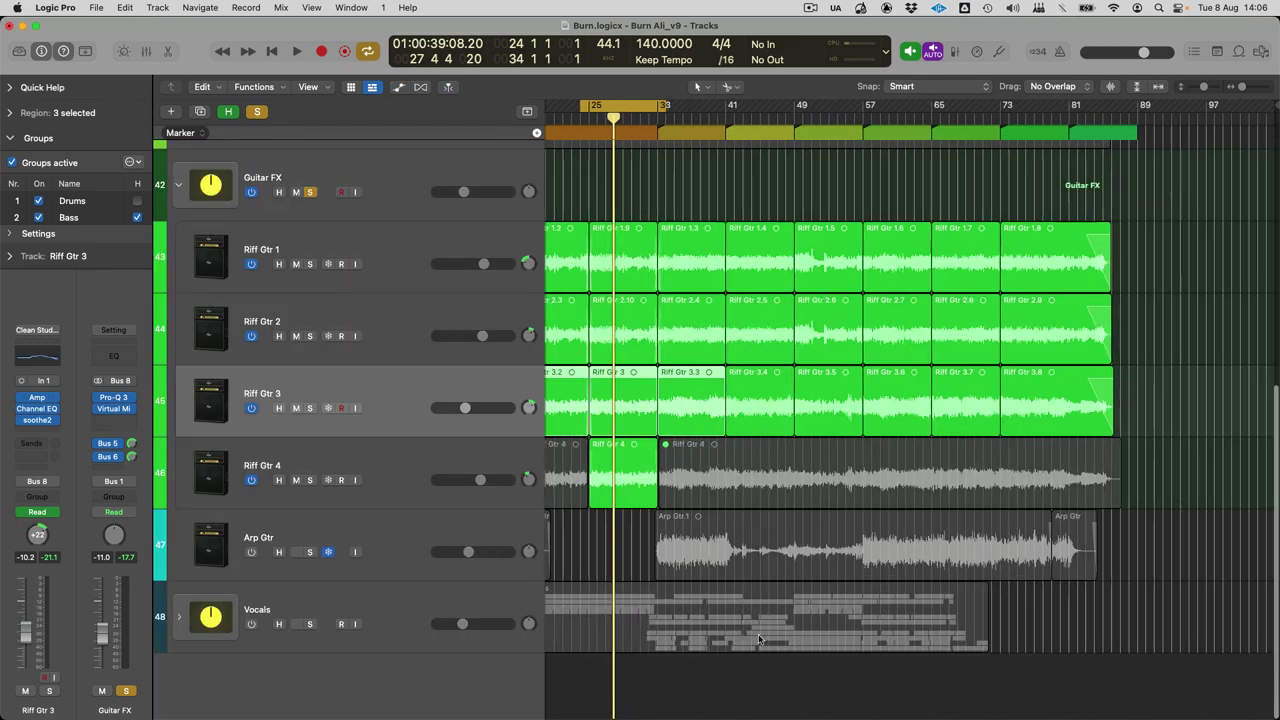
Step: Show the track automation, view the riff guitars' volume and pedal curves across the song, and hide the automation
key(a)
scroll(818, 567, left, 3)
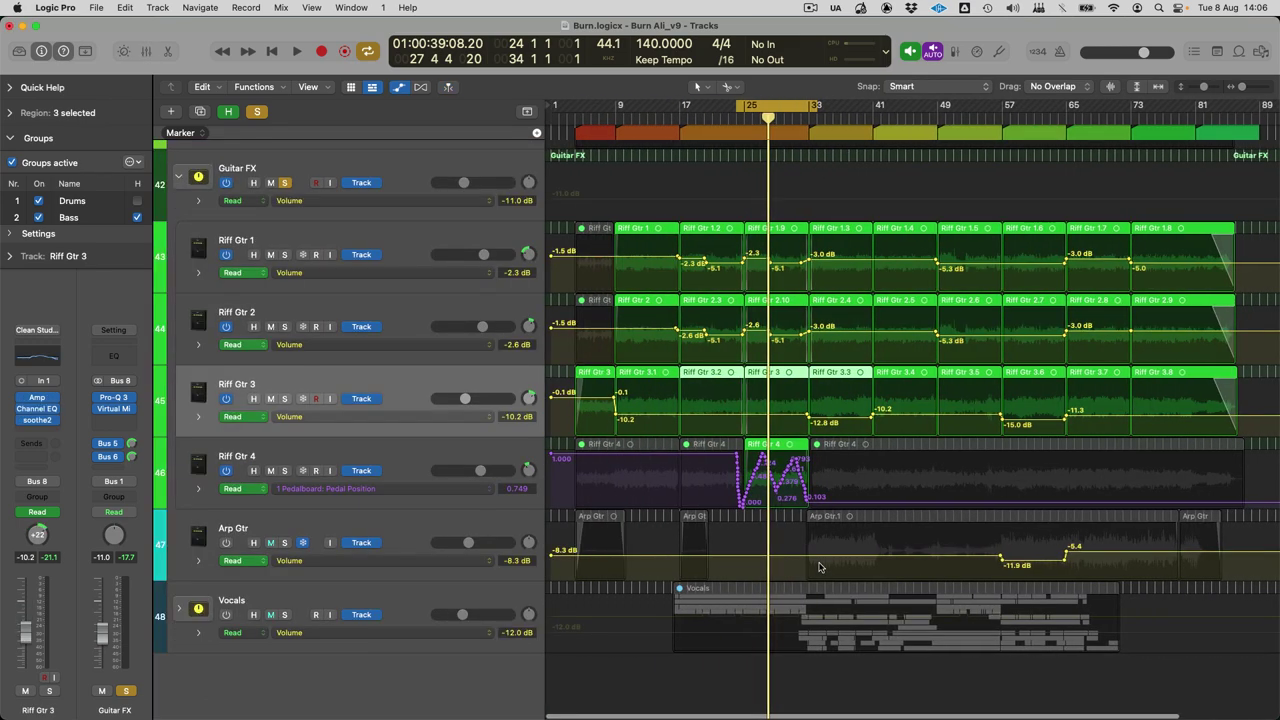
key(a)
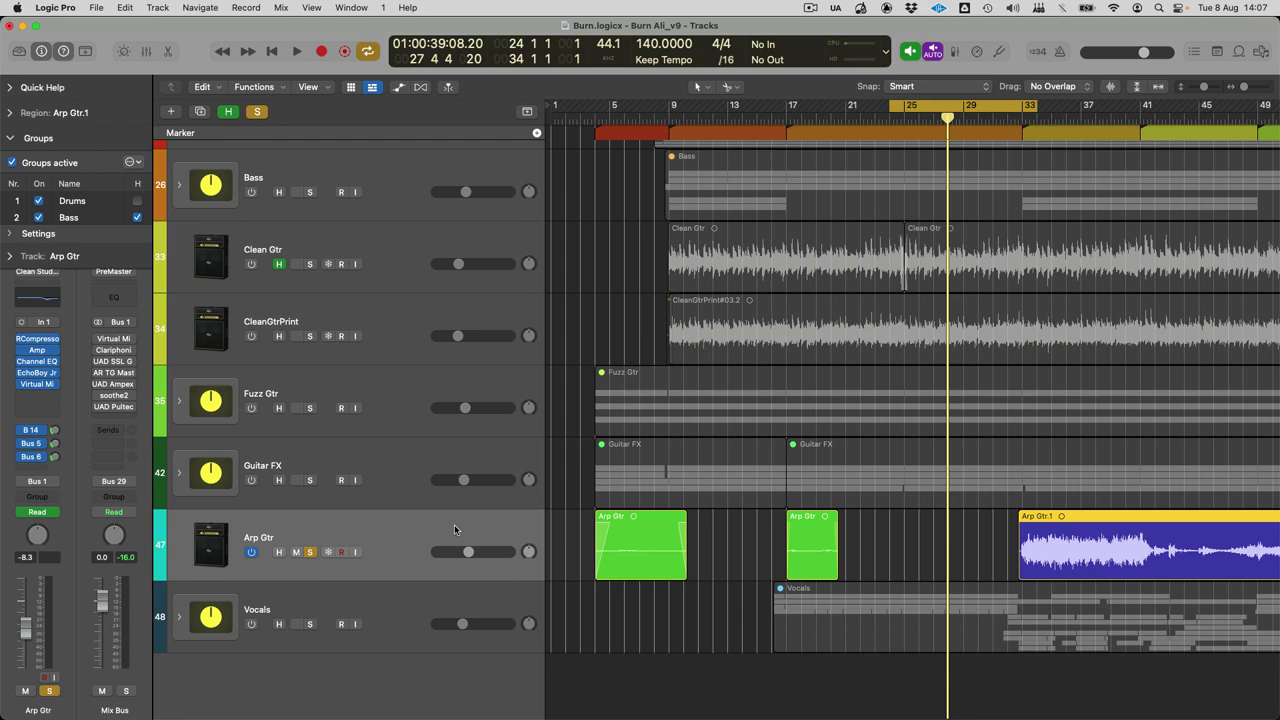
Step: On the soloed Arp Gtr track, cycle the two short early regions, and reset the cycle around Arp Gtr.1, bars 32 to 79
key(super+Left)
drag(786, 553, 621, 551)
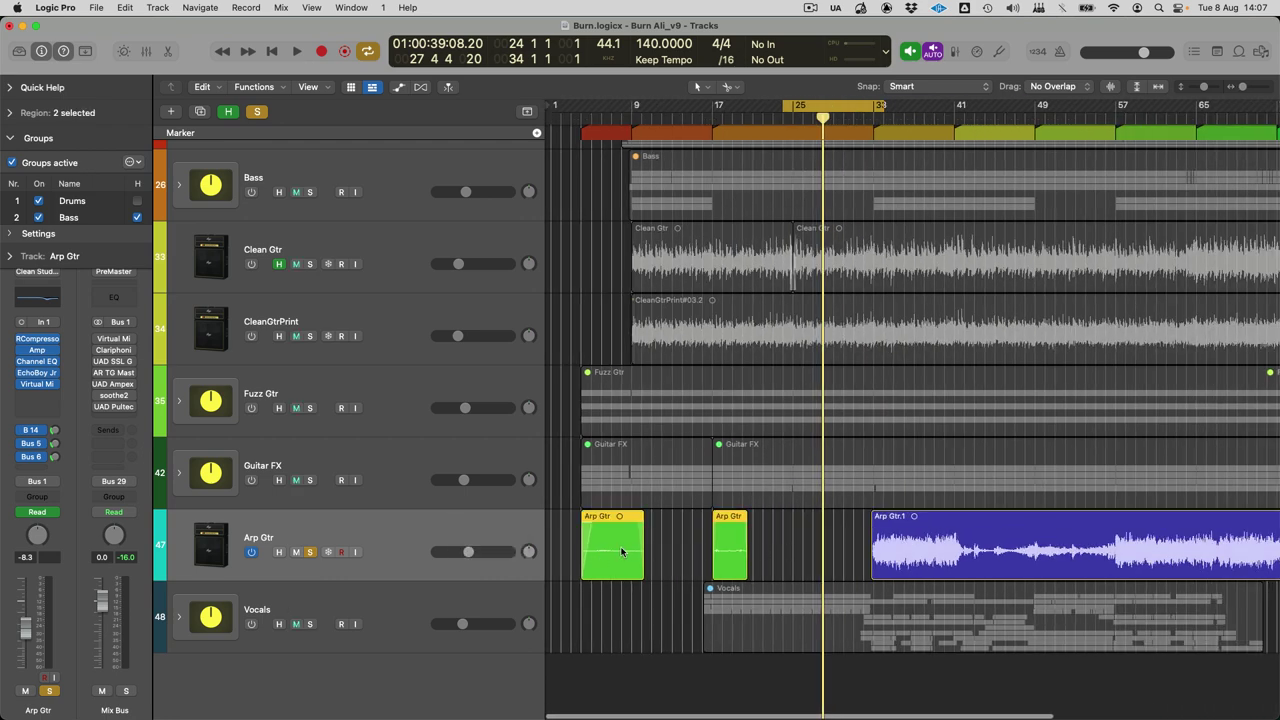
key(super+u)
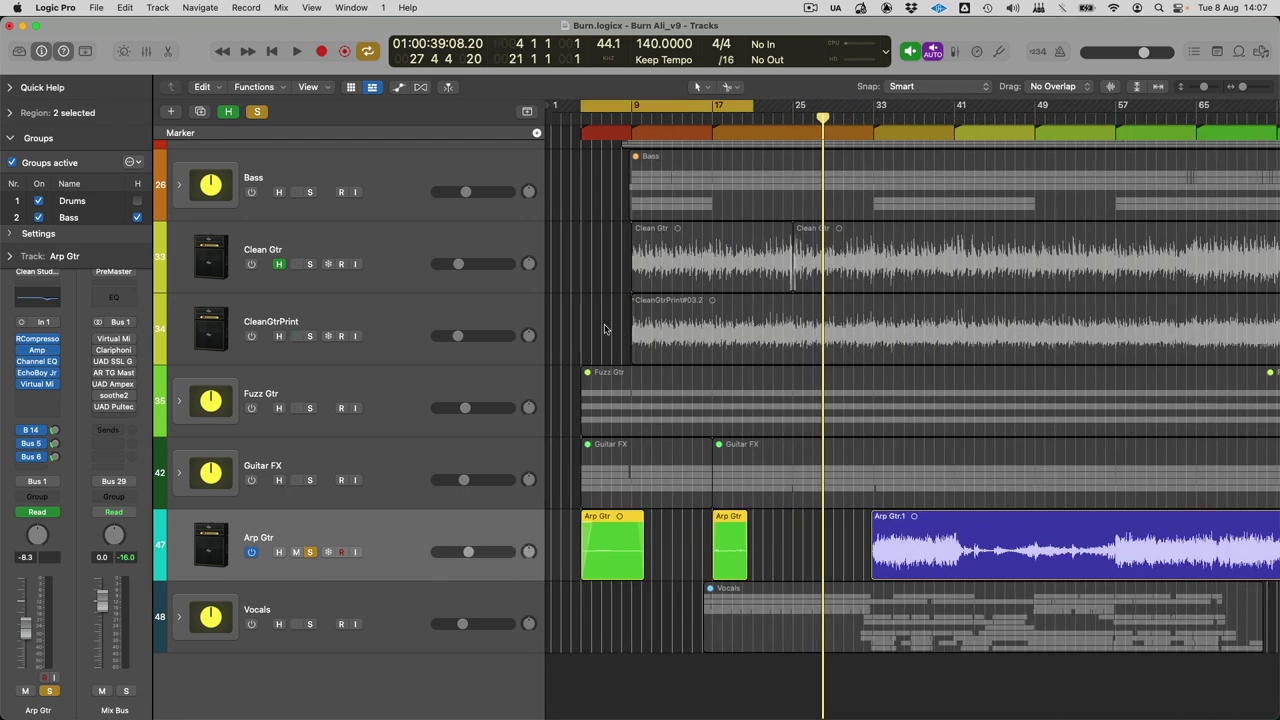
click(918, 548)
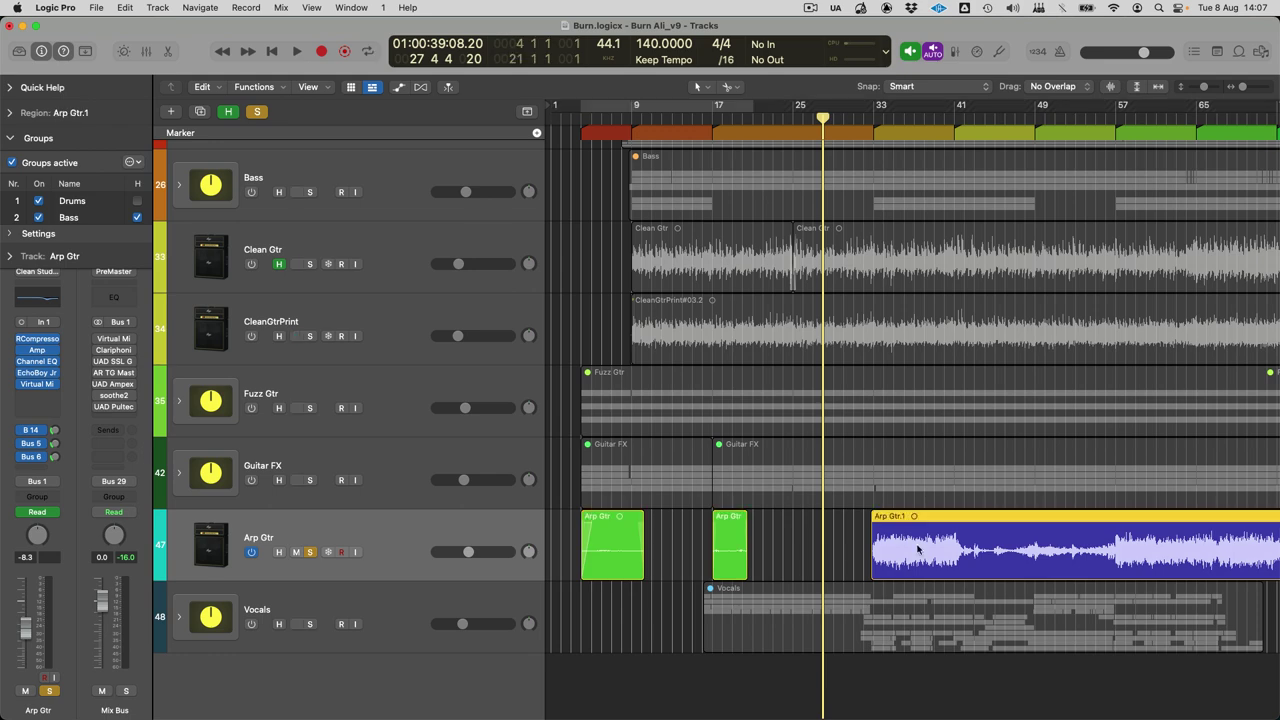
key(super+u)
scroll(918, 548, right, 5)
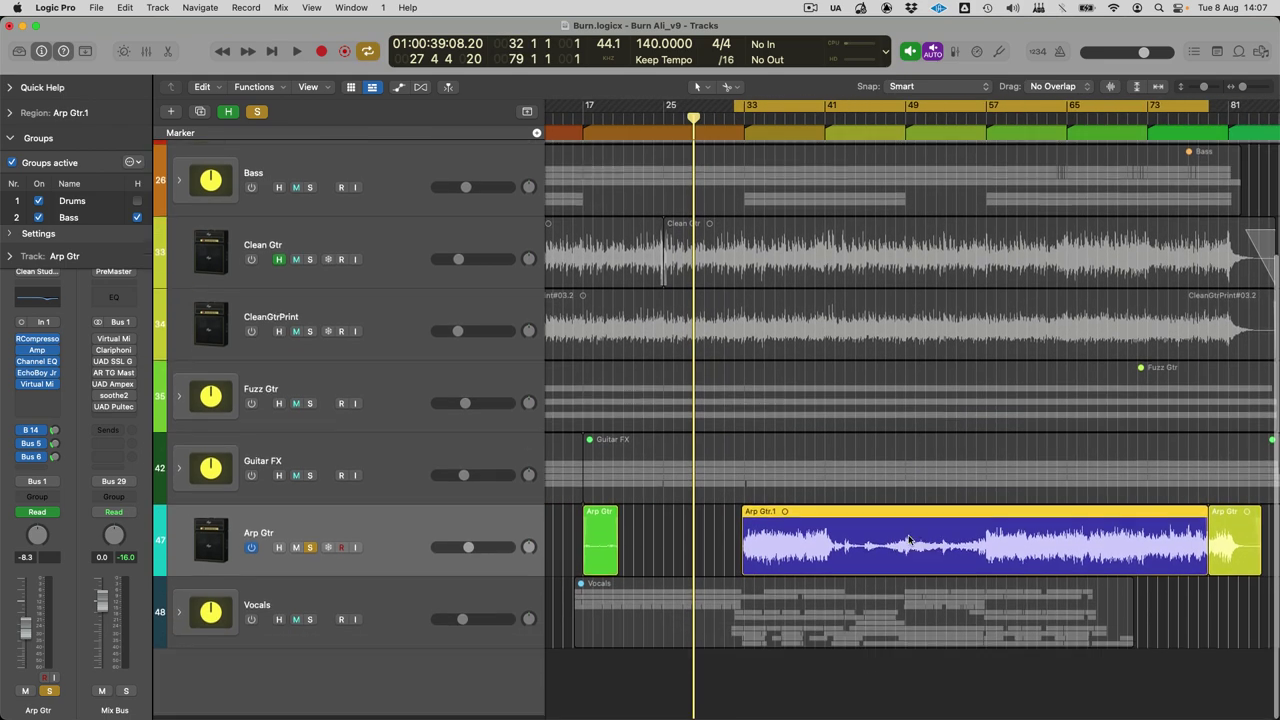
Step: Show the Arp Gtr volume automation, place the playhead at the bar 65 level change, and hide the automation
key(a)
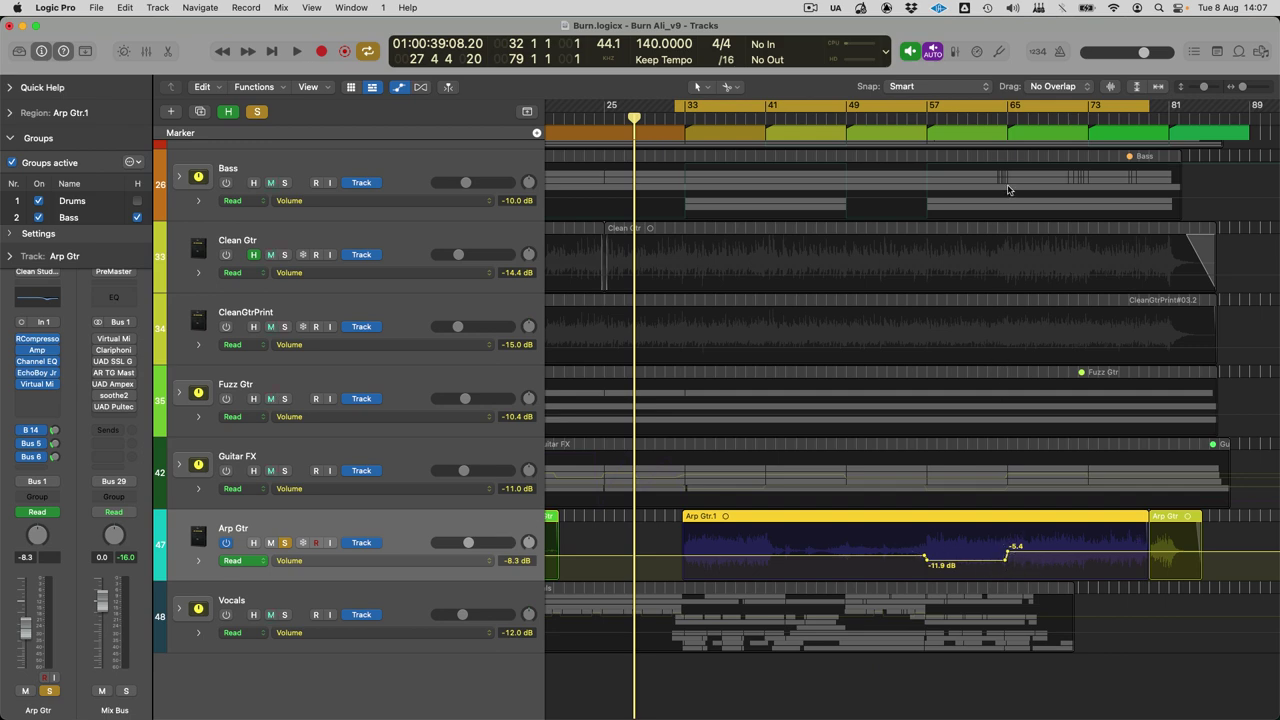
click(1003, 120)
key(a)
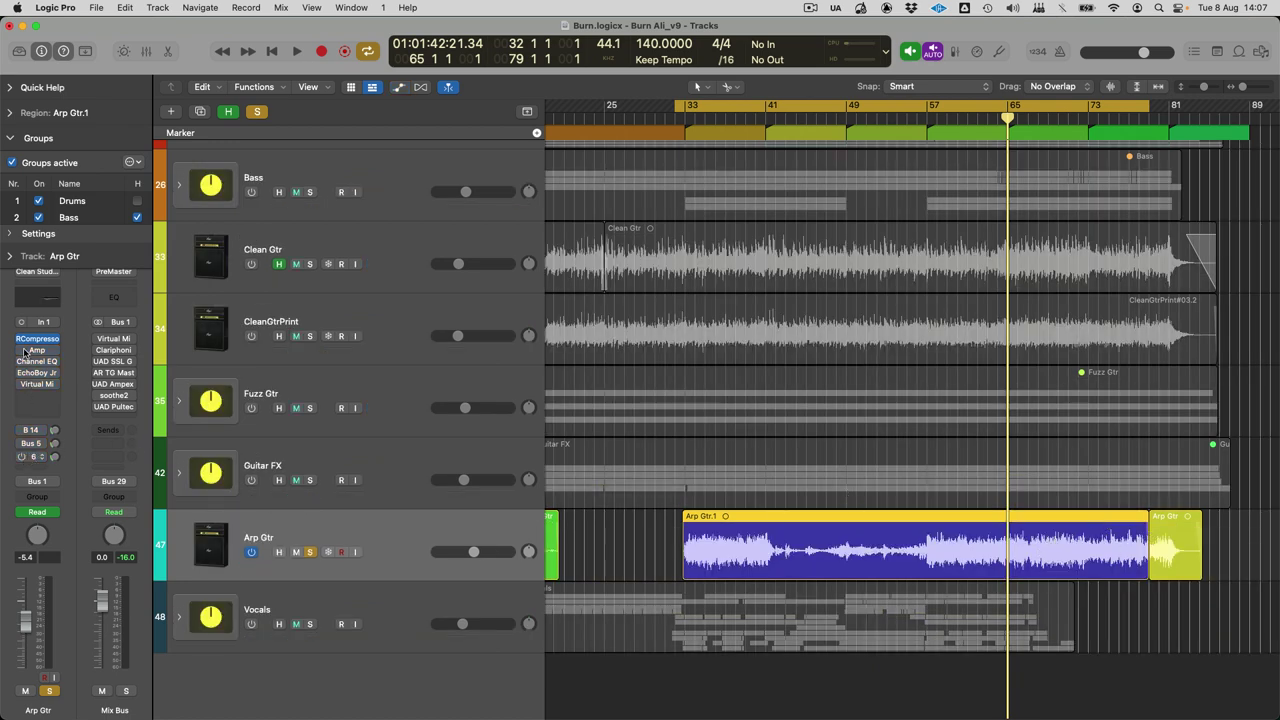
Step: Play the Arp Gtr passage from bar 33 with its plug-ins and sends bypassed, stop, and deselect the regions
click(399, 528)
key(shift+space)
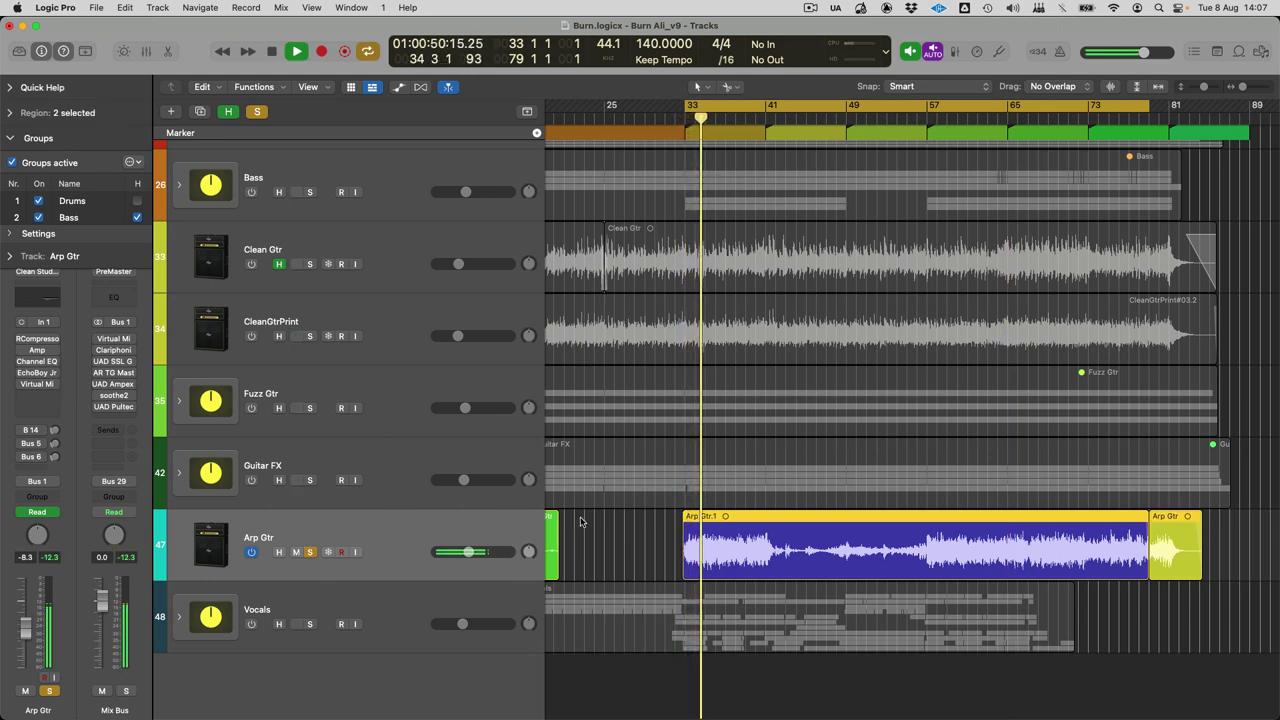
key(space)
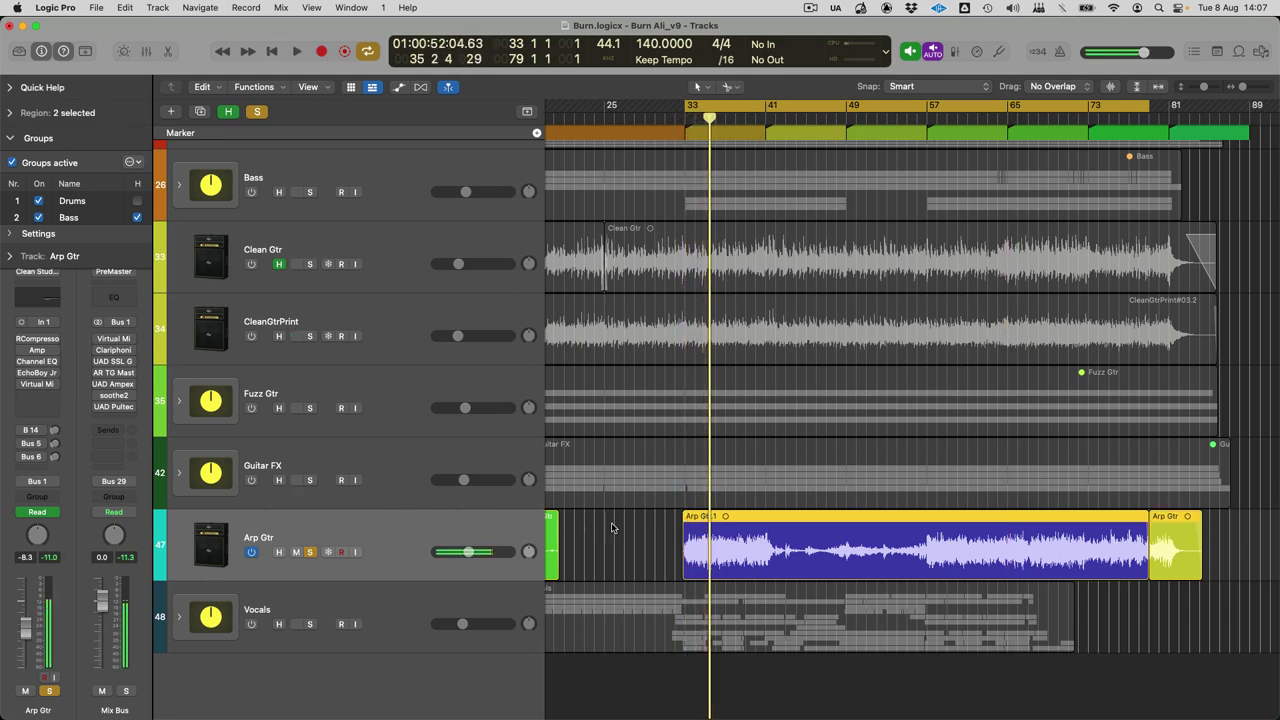
click(617, 527)
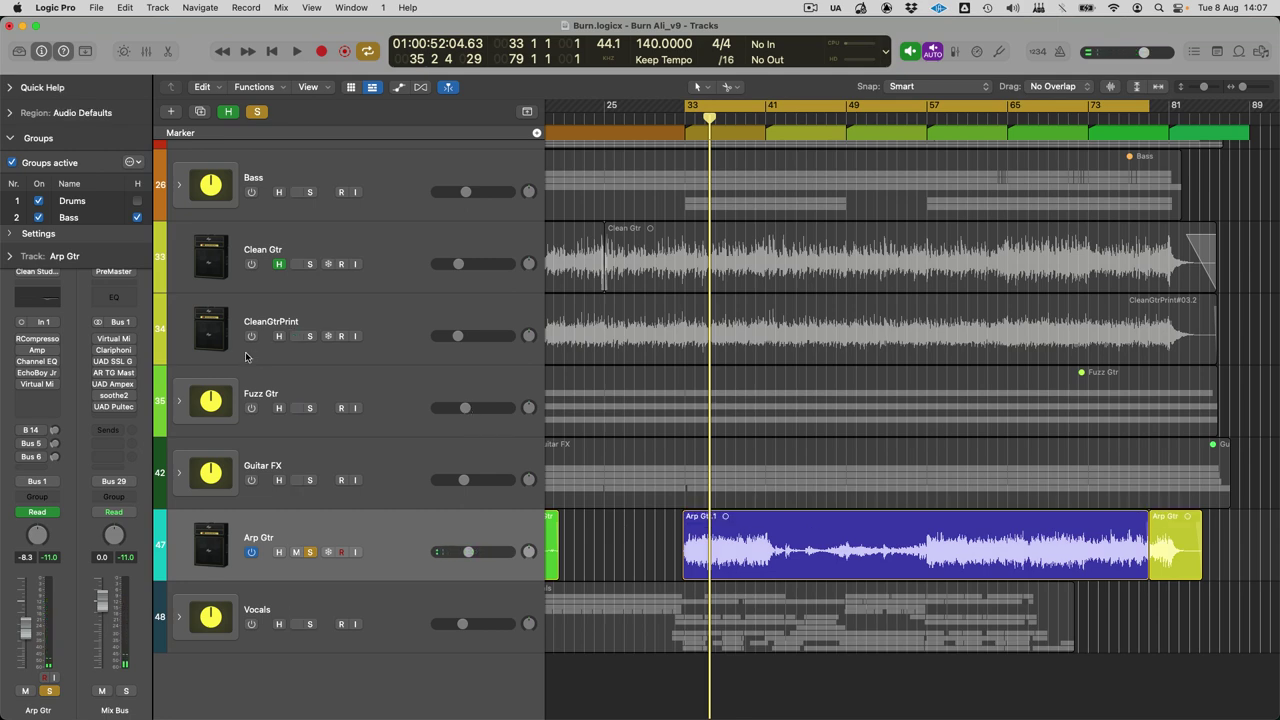
Step: Switch on and open RCompressor on Arp Gtr, play the cycled passage through it, and stop playback
click(21, 347)
click(21, 346)
click(40, 340)
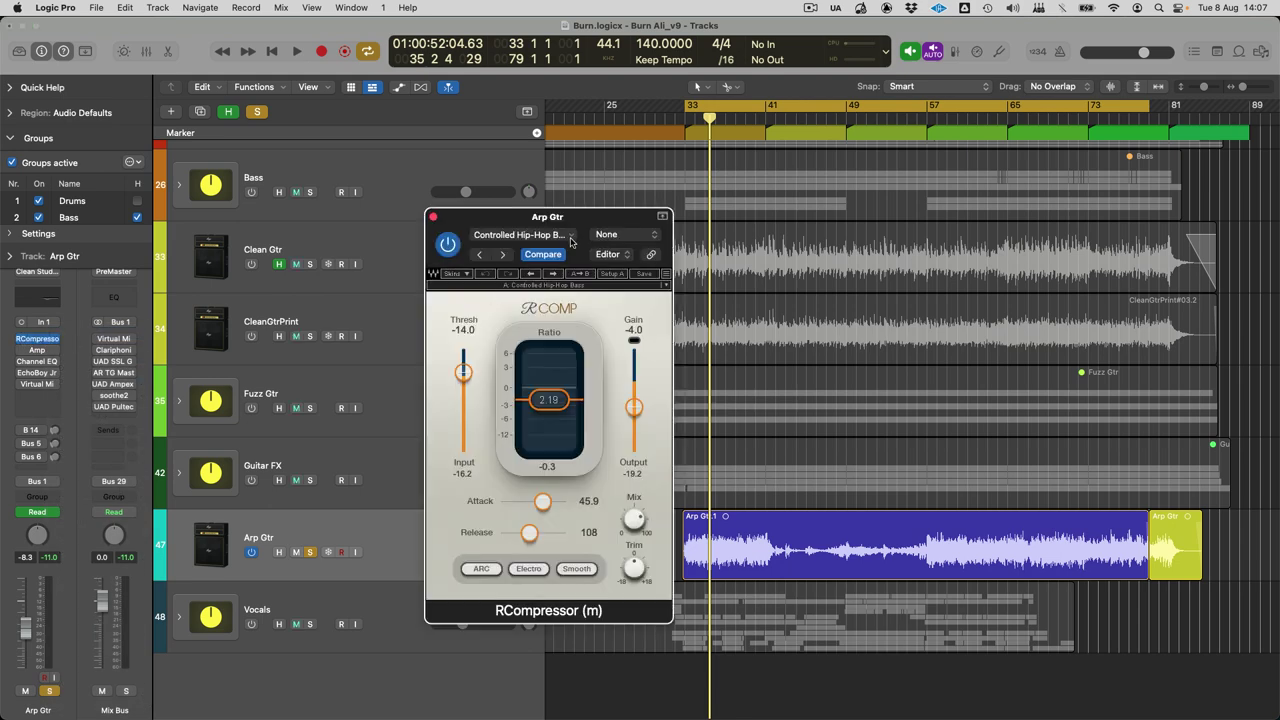
drag(566, 214, 485, 114)
key(space)
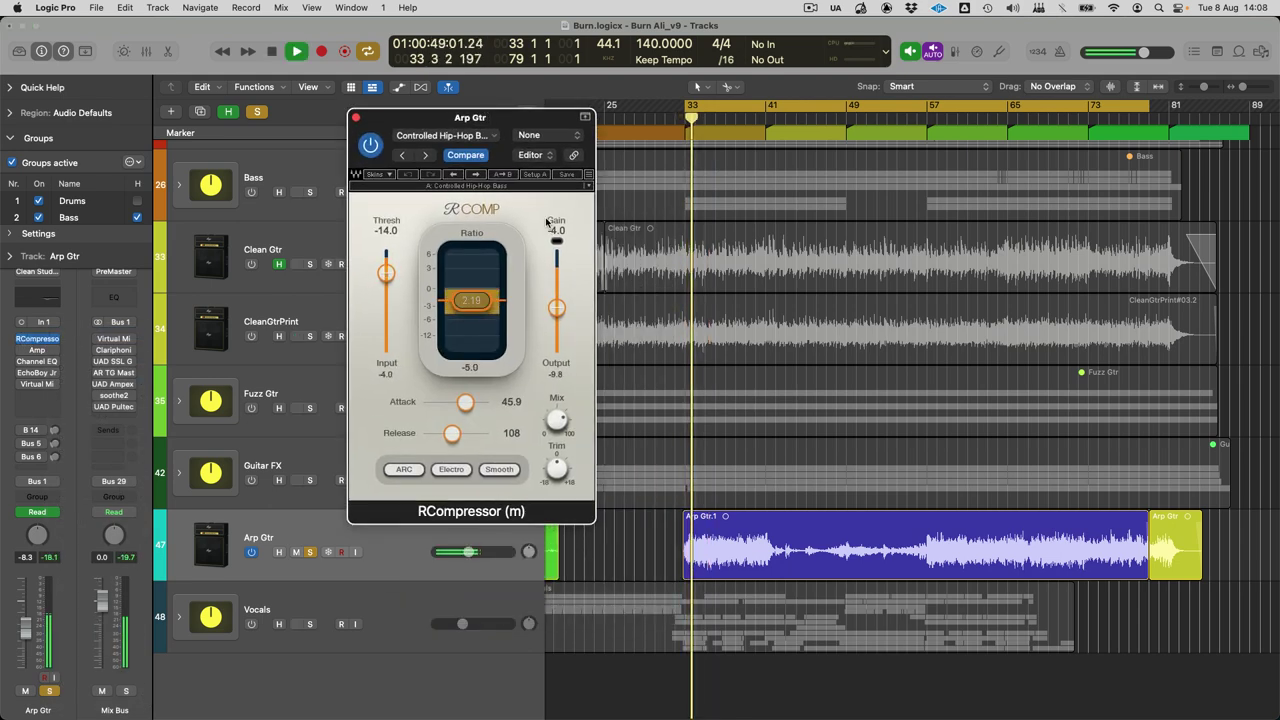
key(space)
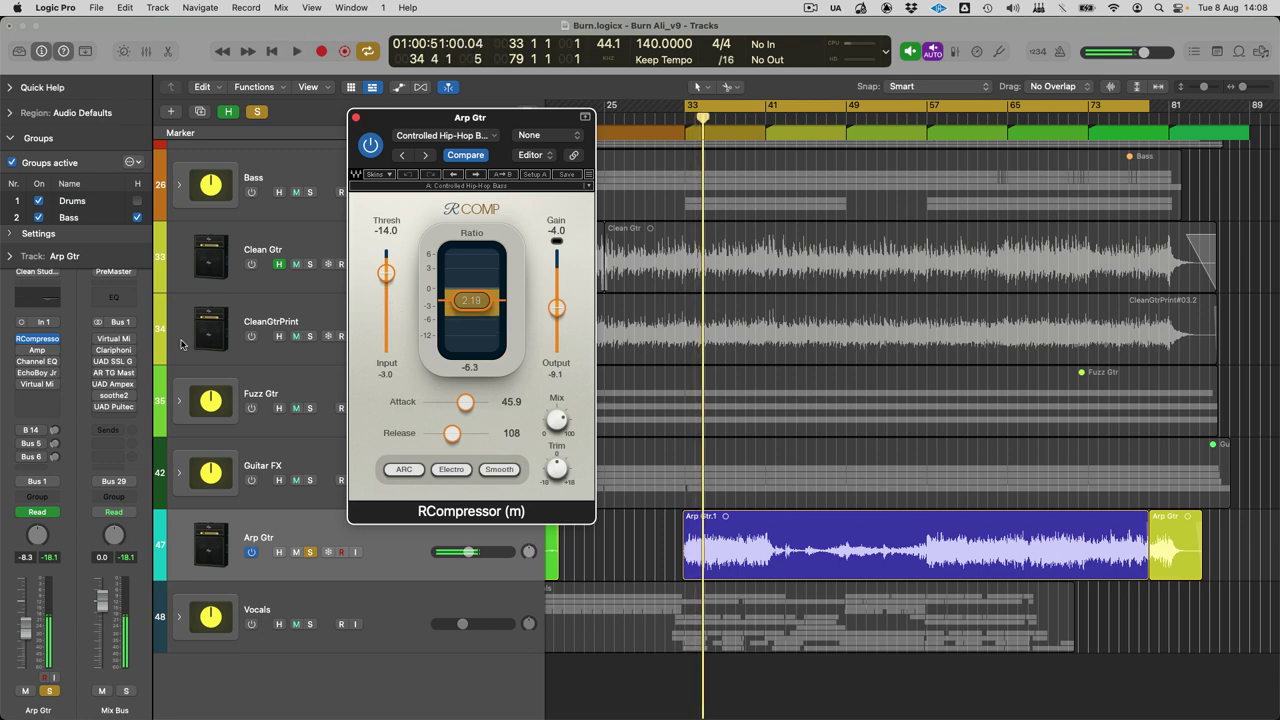
Step: Switch on and open Amp Designer on Arp Gtr, play the cycled passage through it, and stop playback
click(38, 352)
click(38, 350)
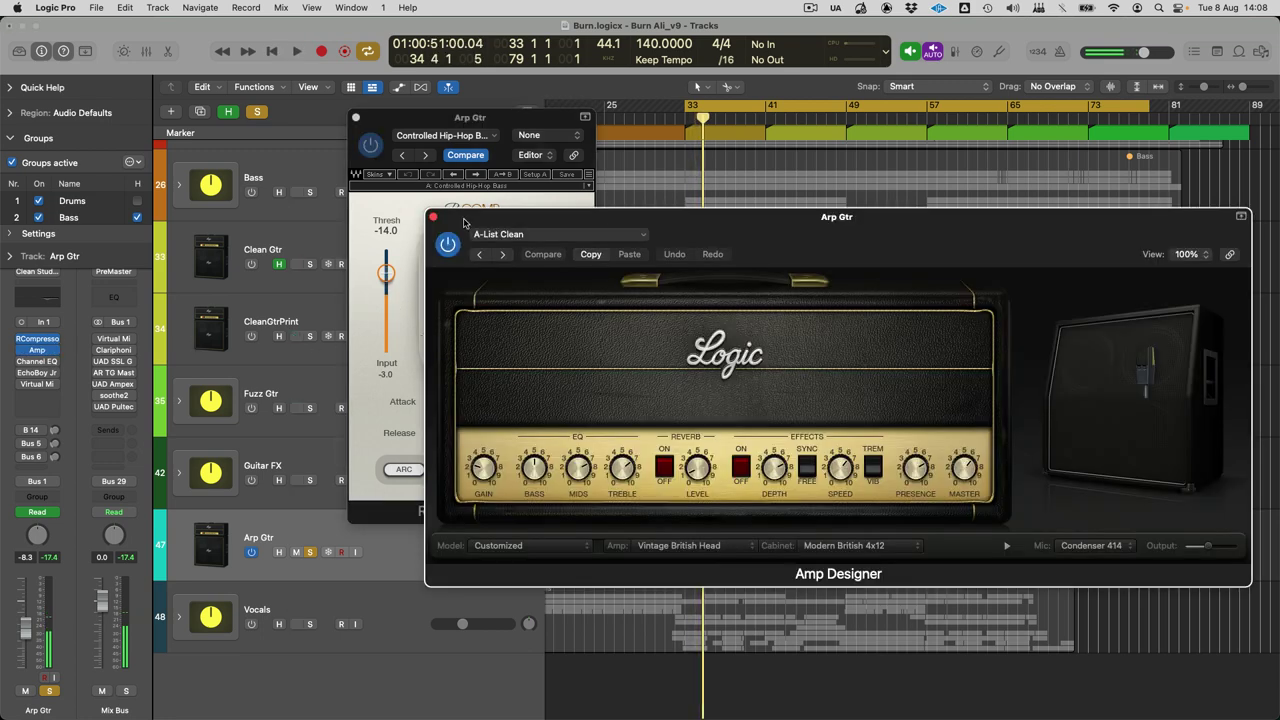
drag(630, 220, 525, 105)
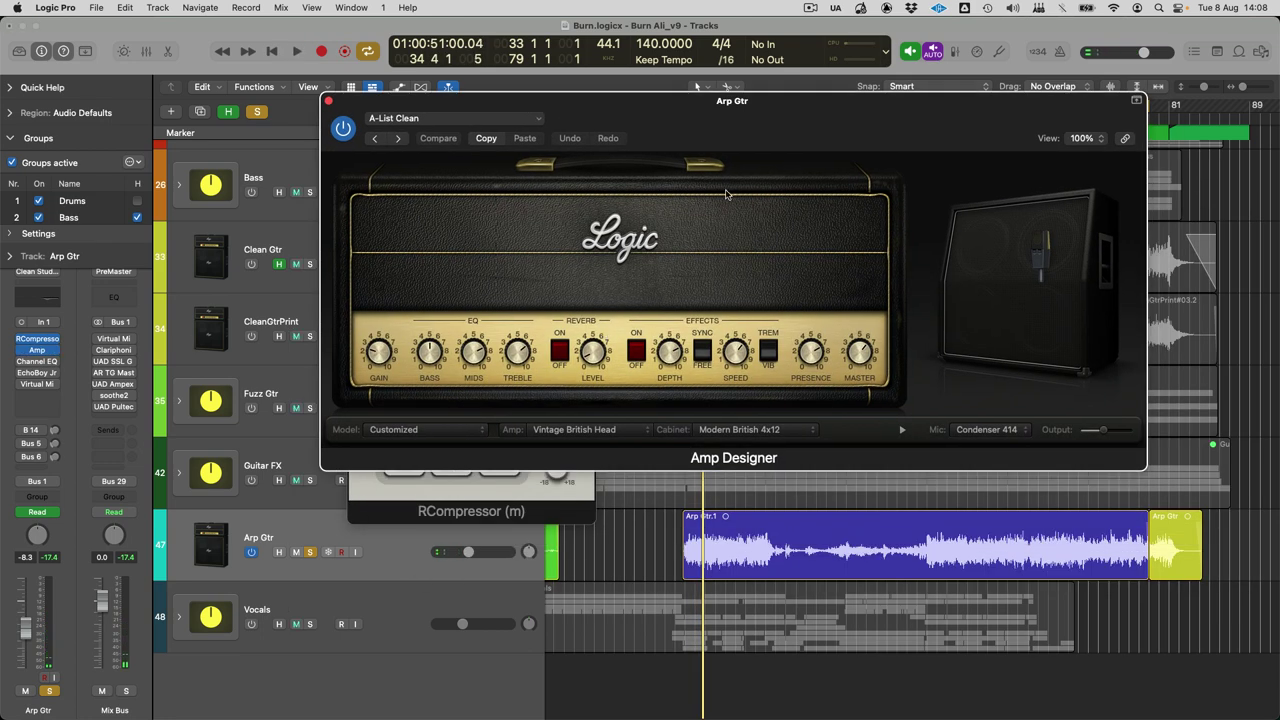
mouse_move(997, 254)
key(space)
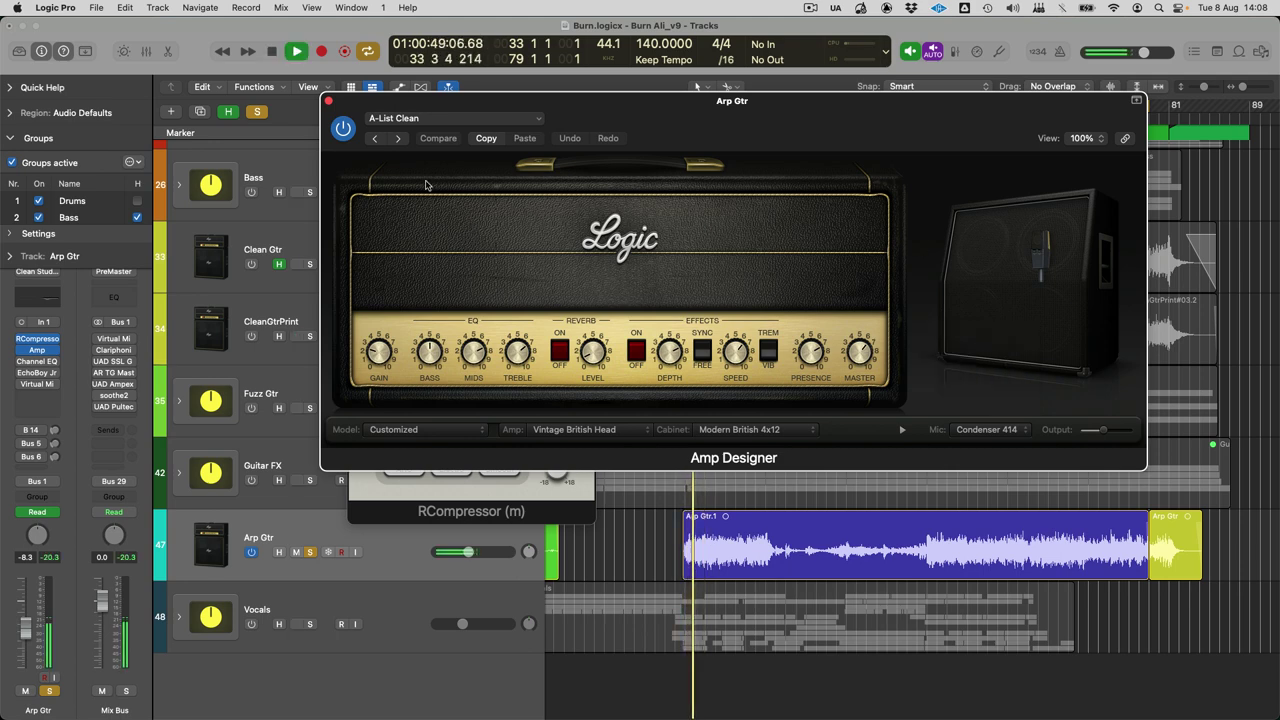
key(space)
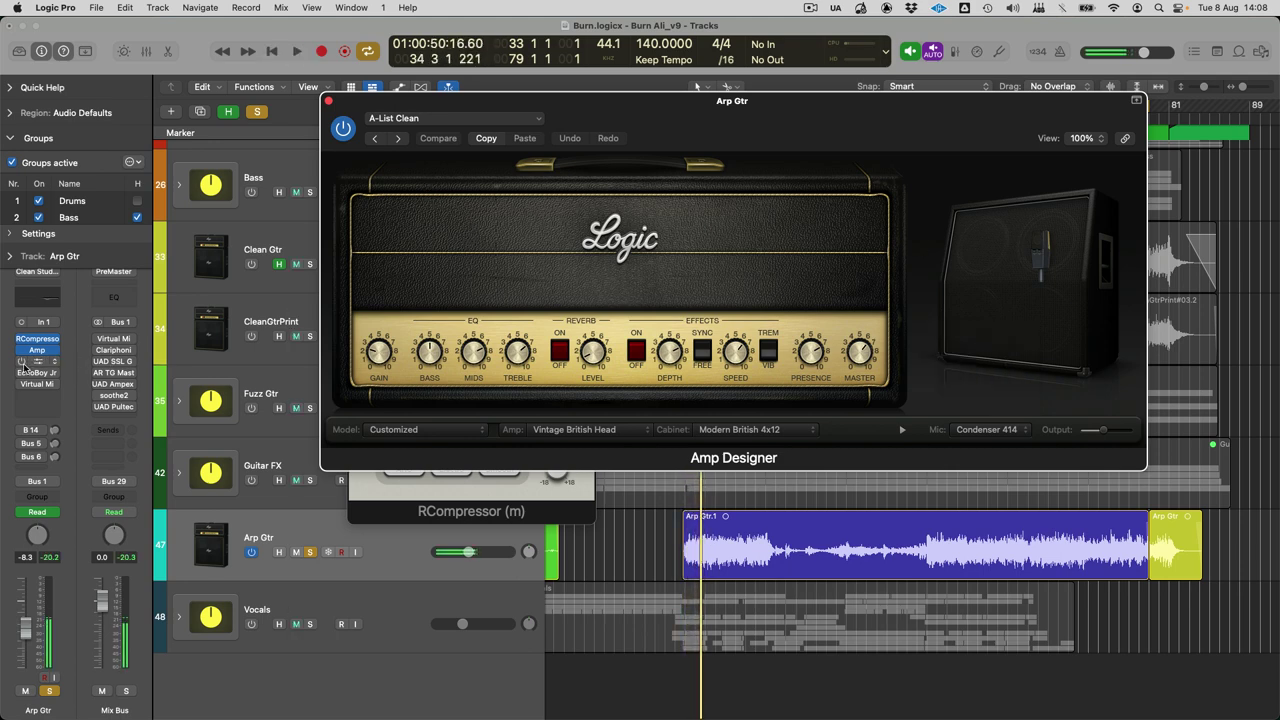
Step: Switch on and open Channel EQ and EchoBoy Jr on Arp Gtr
click(40, 370)
click(40, 366)
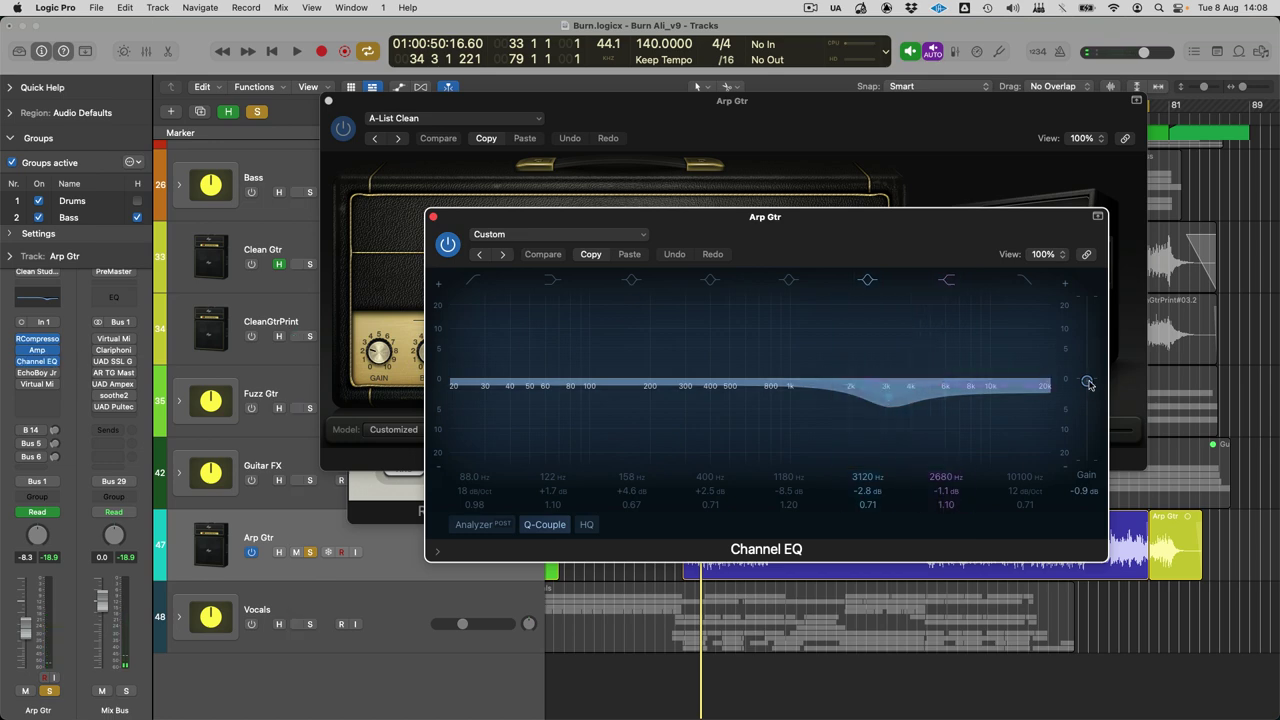
click(19, 374)
click(45, 374)
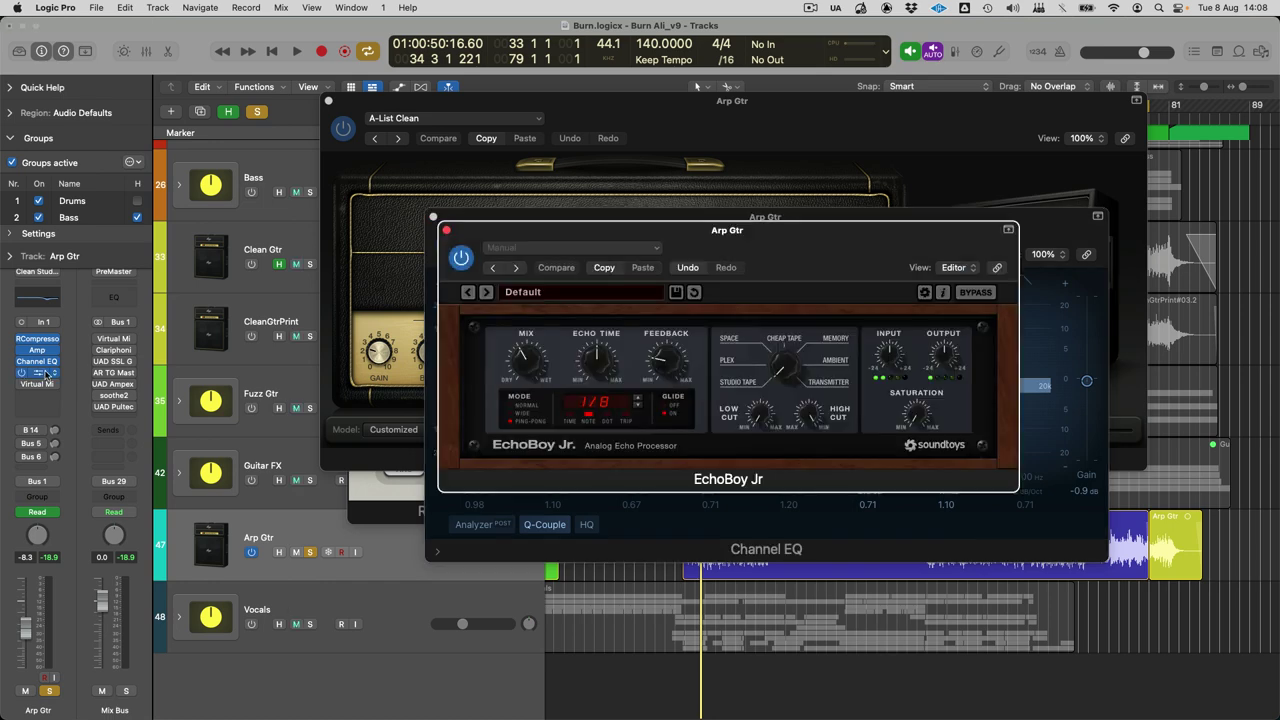
Step: Play the cycled Arp Gtr passage through EchoBoy Jr, stop playback, and close the open plug-in windows
key(space)
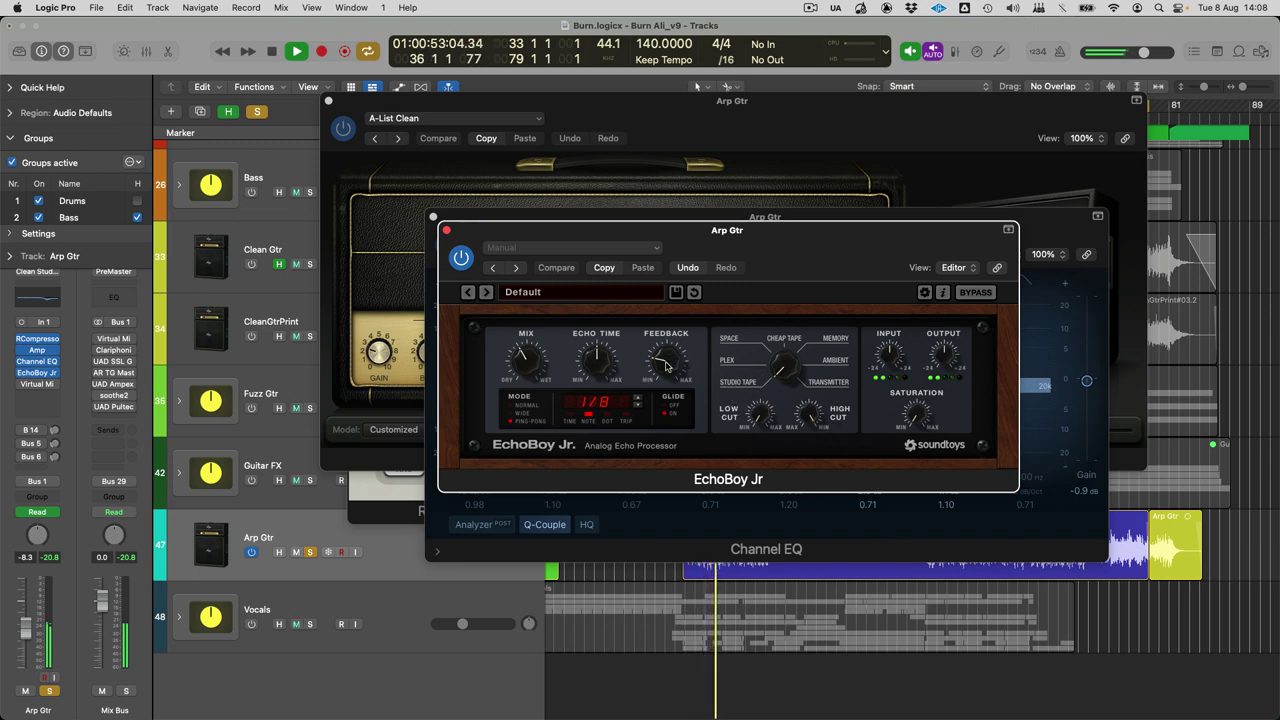
key(space)
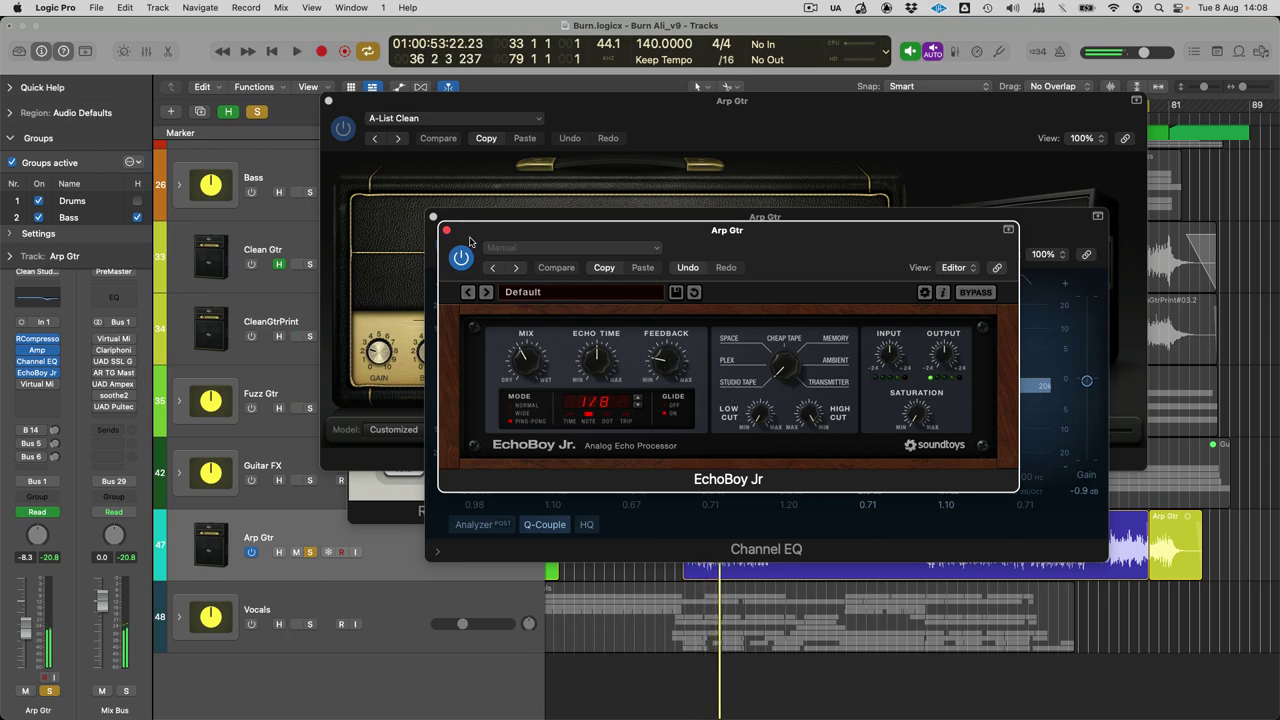
click(447, 231)
click(433, 216)
click(329, 102)
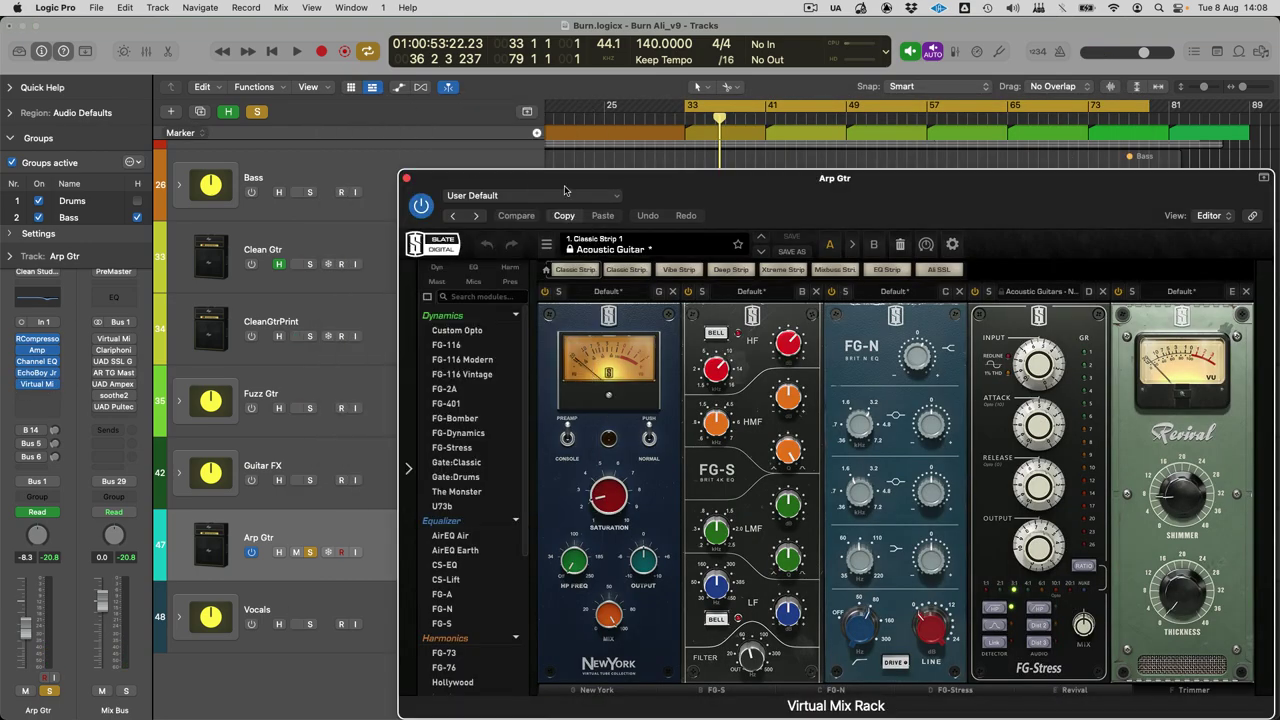
Step: Inspect Virtual Mix Rack on Arp Gtr with its module browser hidden, look over the FG-Stress presets, and close it
drag(590, 186, 452, 106)
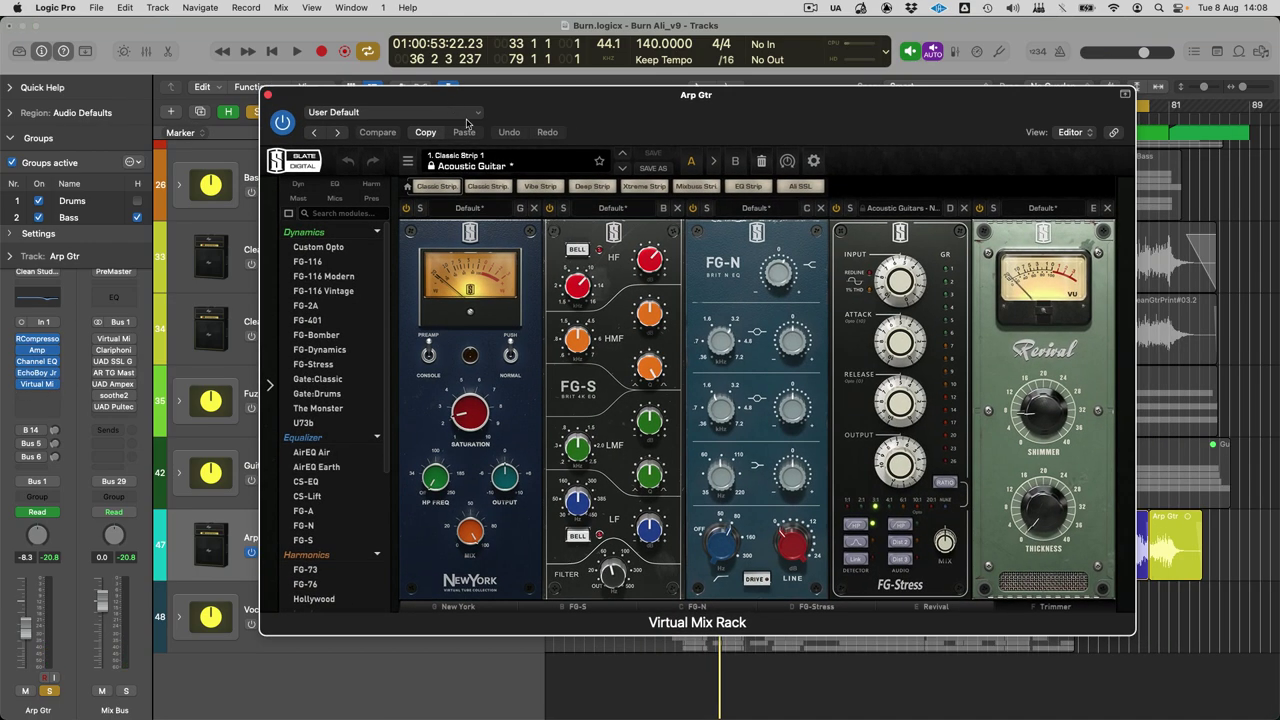
click(270, 387)
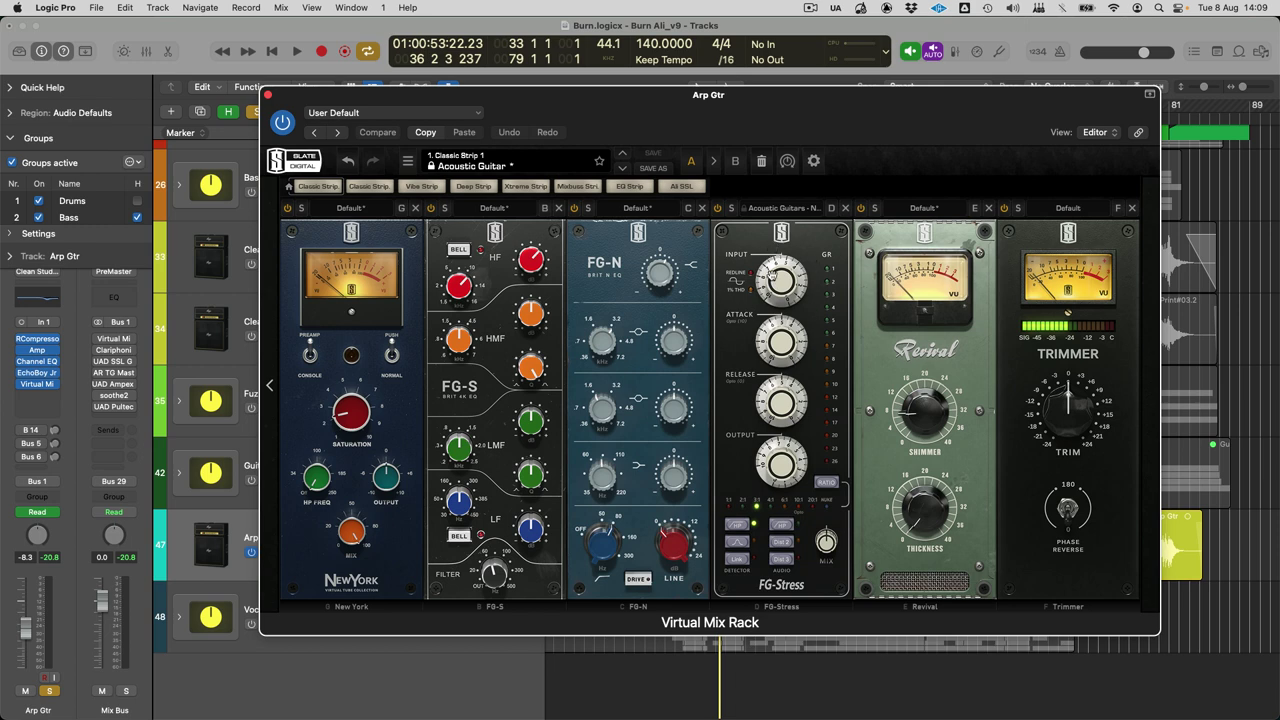
click(795, 213)
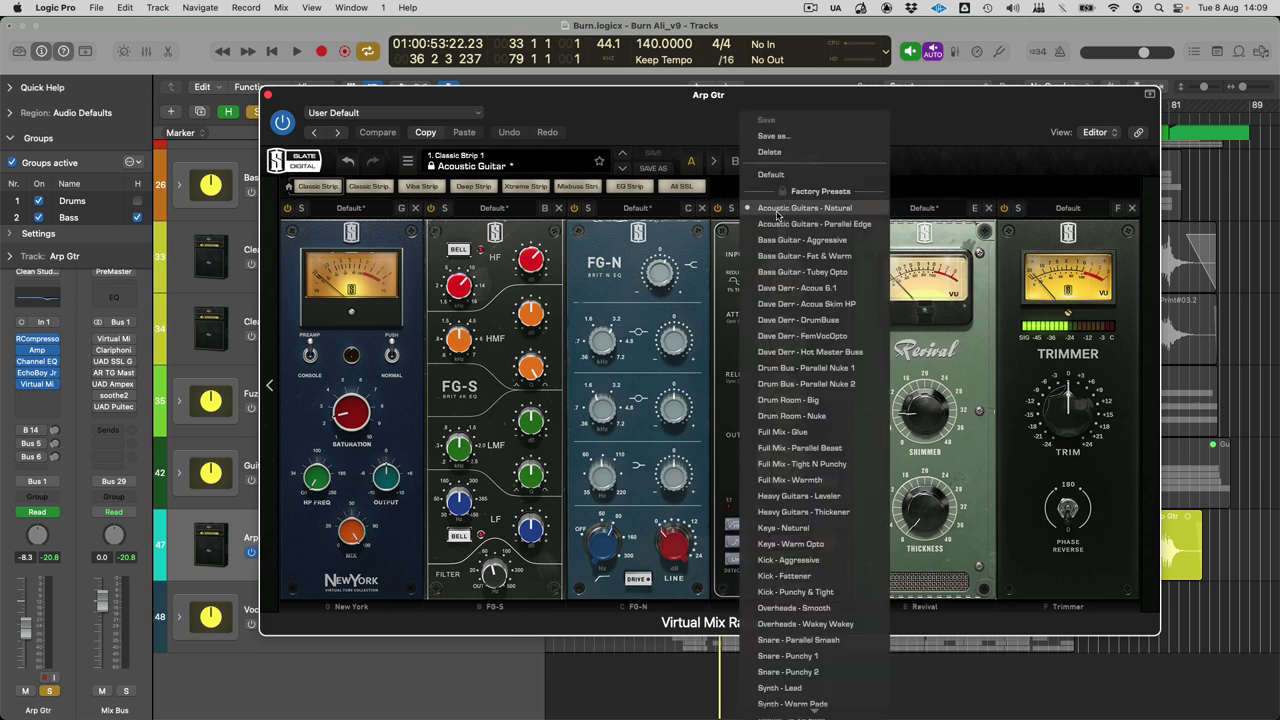
click(721, 264)
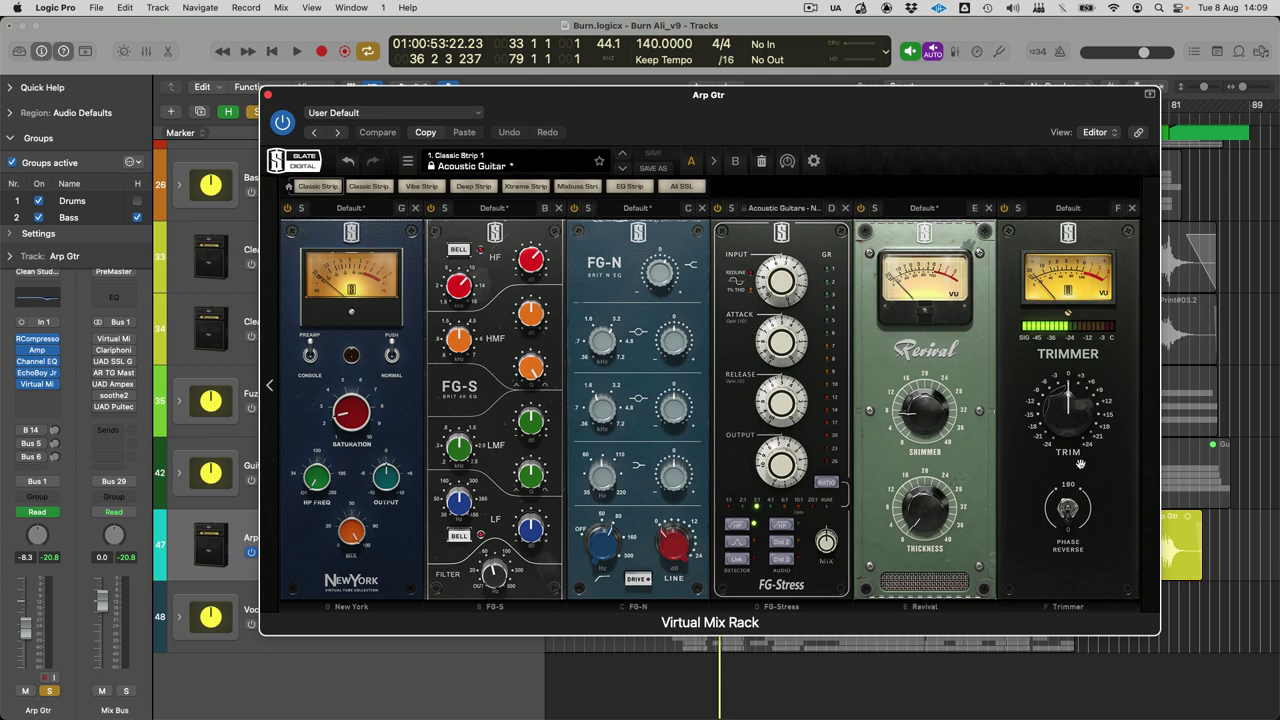
click(267, 96)
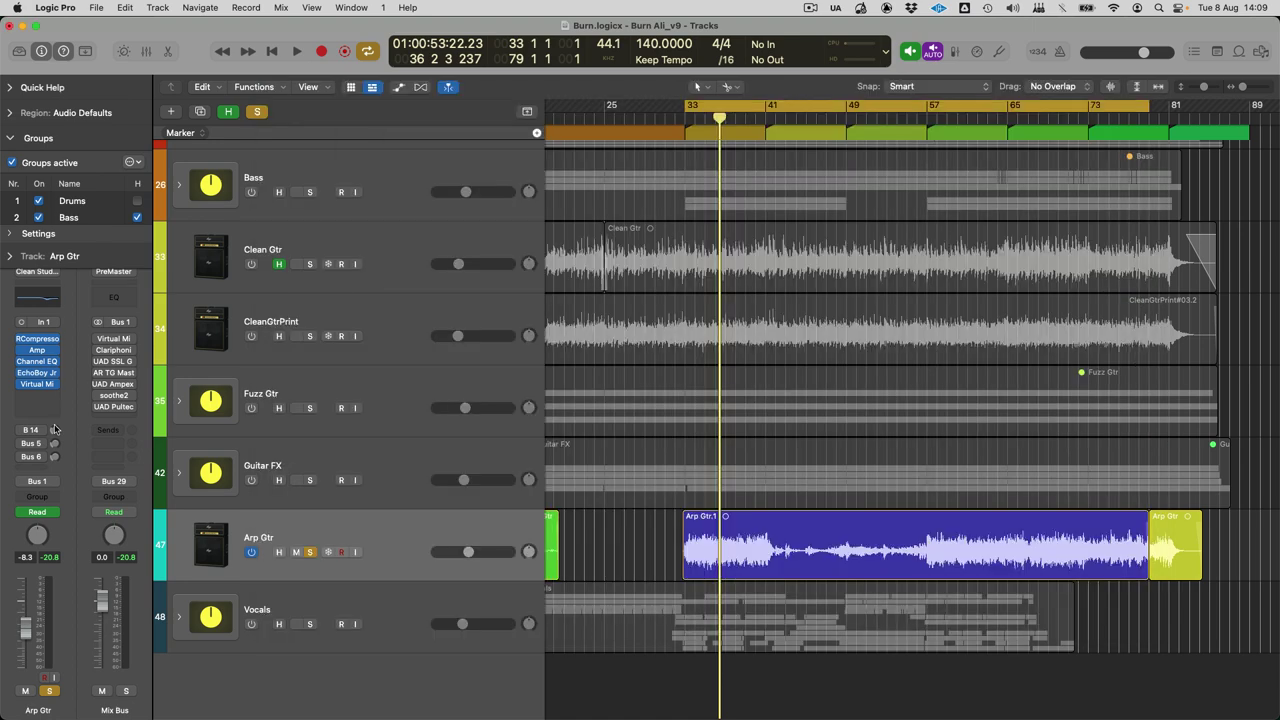
Step: Switch Arp Gtr's Bus 5, Bus 6 and Bus 14 sends back on, highlighting their Dave Vrb, Dave Rev Vrb and Bloom returns in the mixer
key(x)
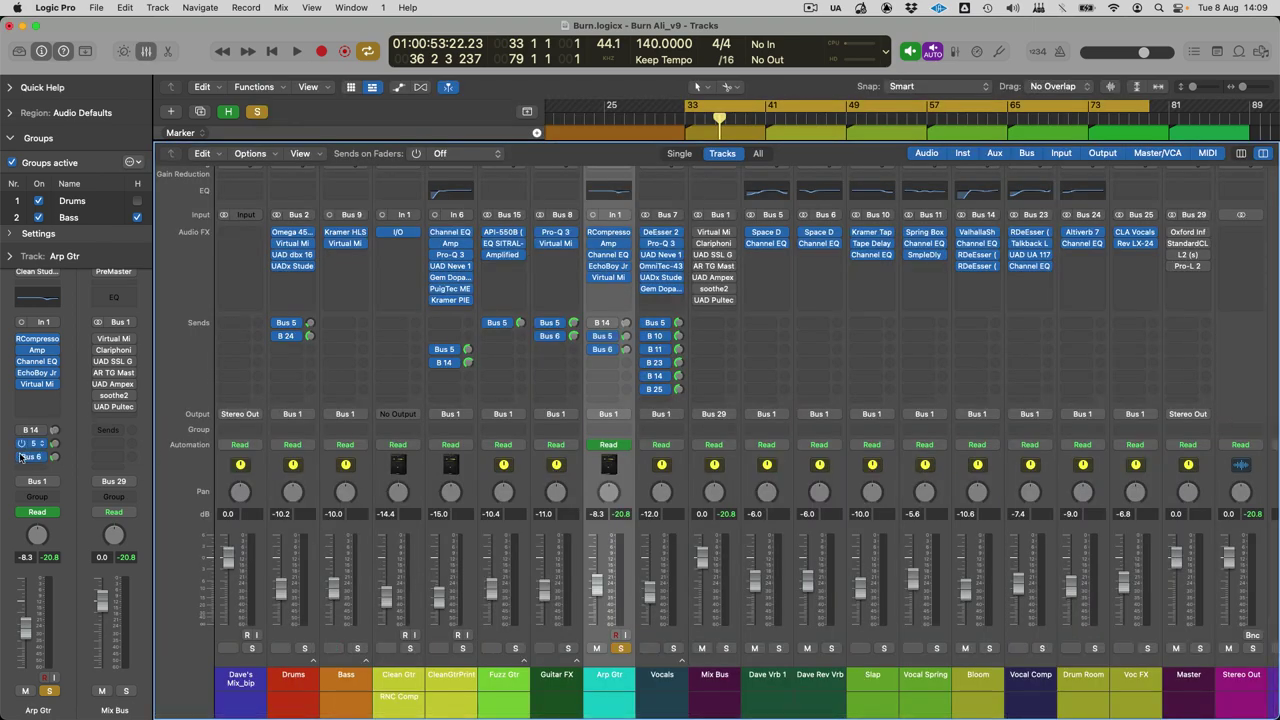
drag(789, 683, 807, 682)
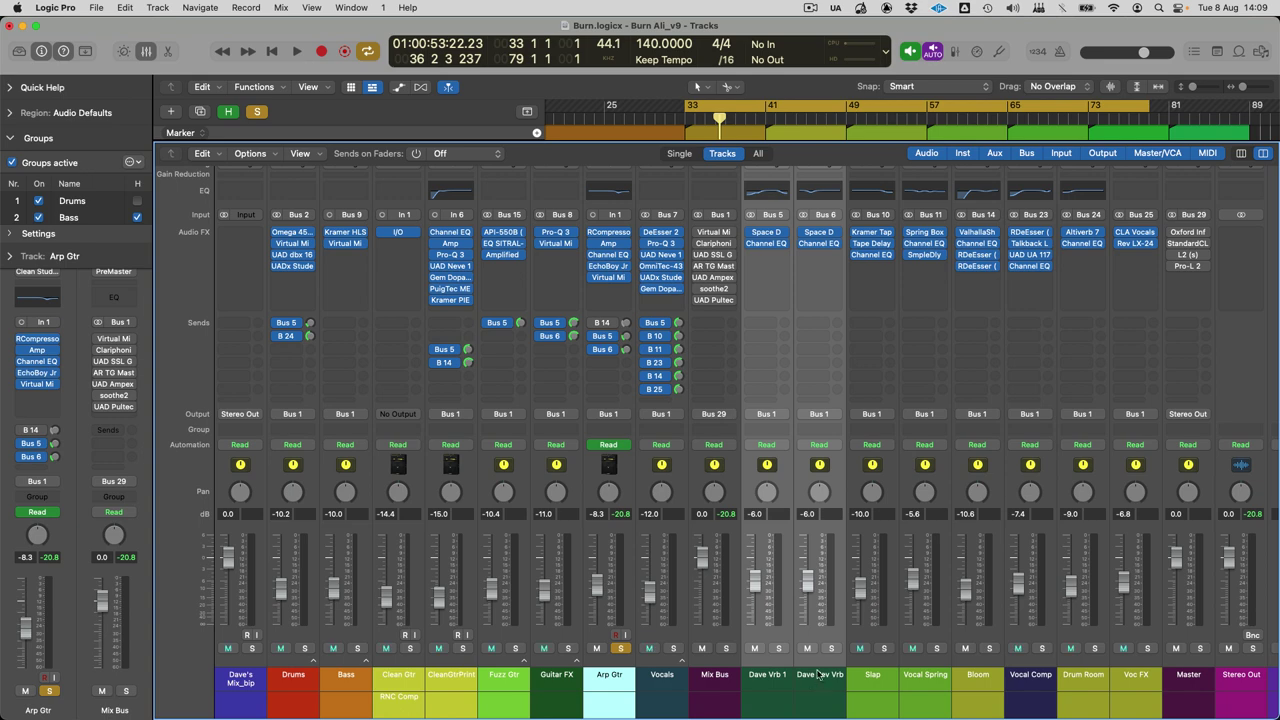
mouse_move(22, 431)
click(998, 688)
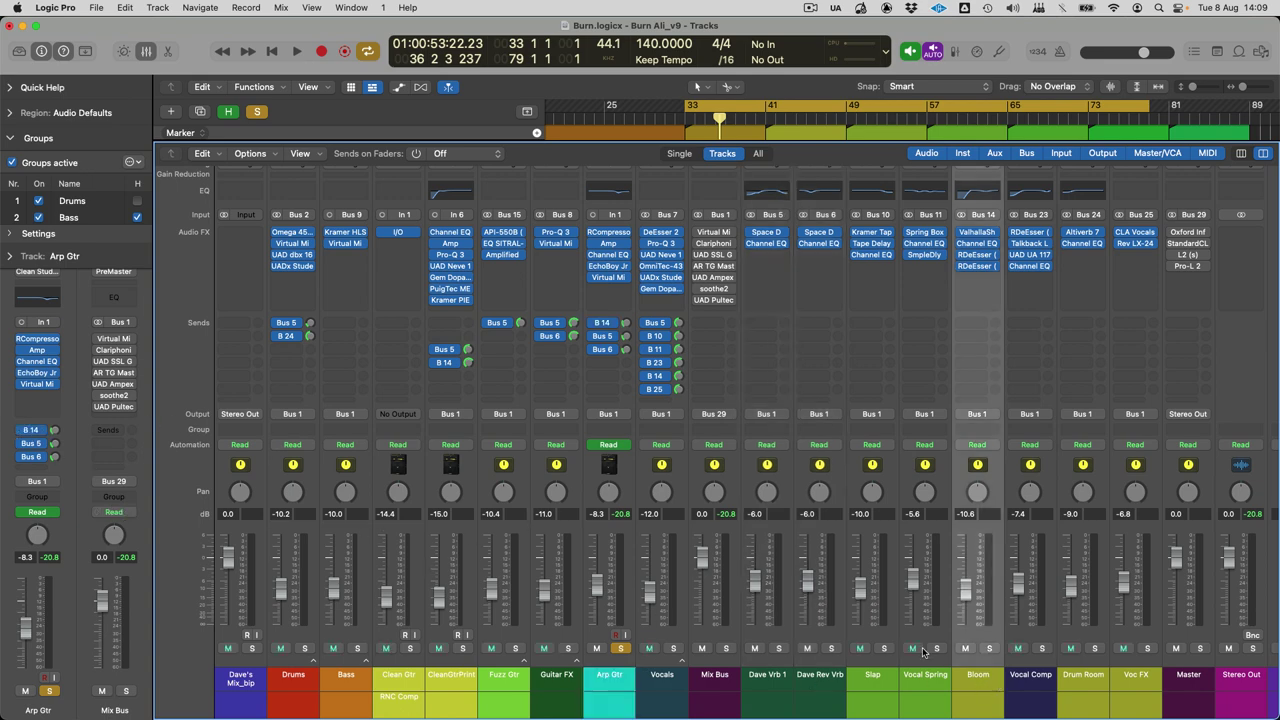
key(x)
Step: Play the Arp Gtr passage with its sends on, solo the Bloom return in the mixer, play it alone, and stop
key(space)
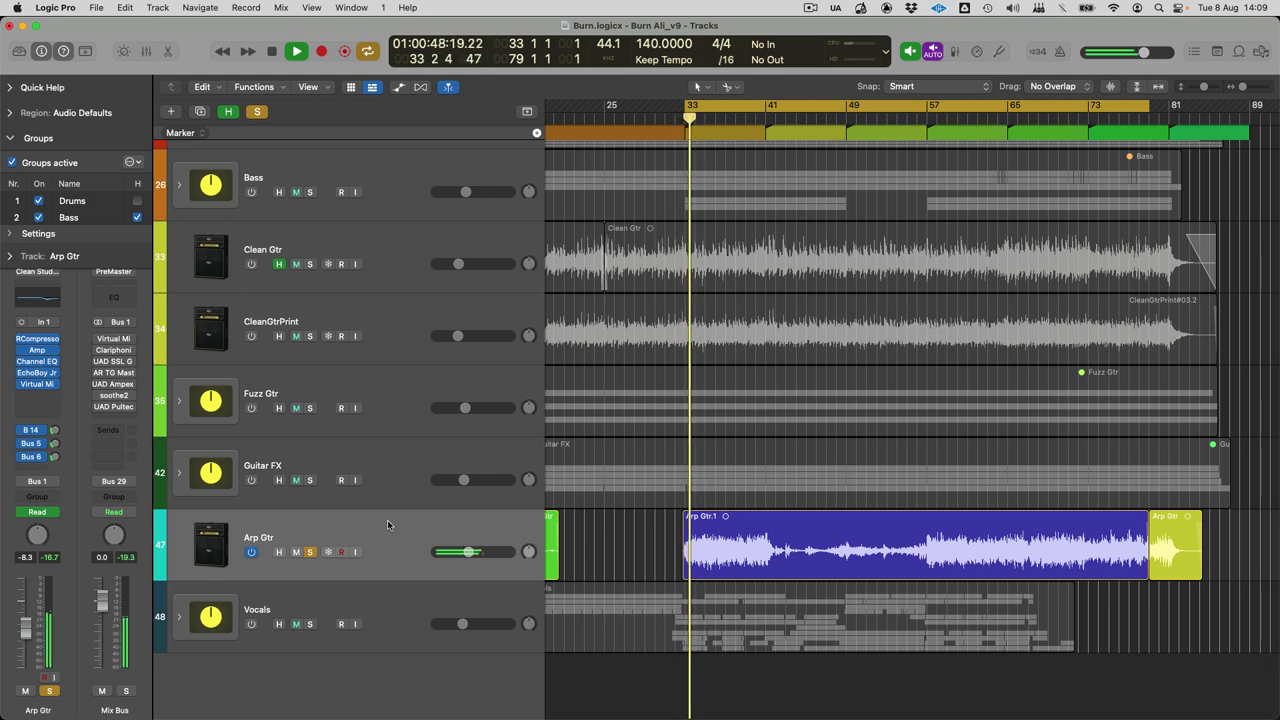
key(x)
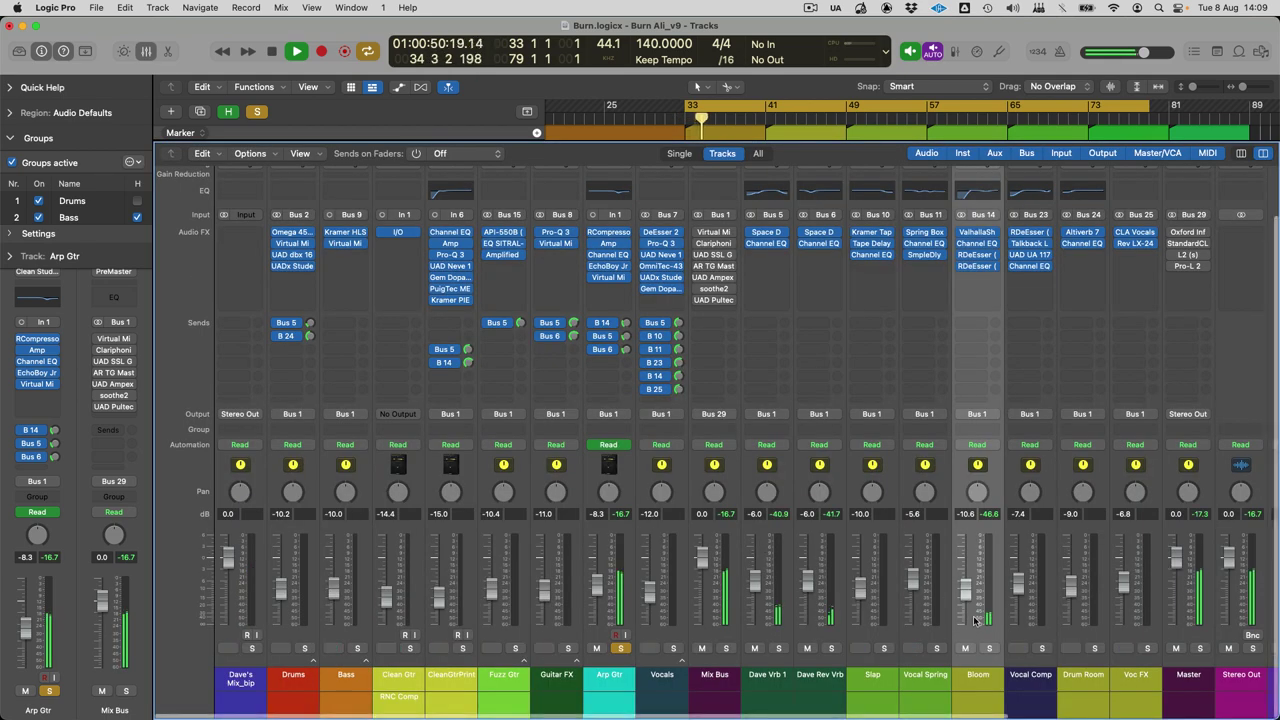
key(space)
click(989, 648)
key(space)
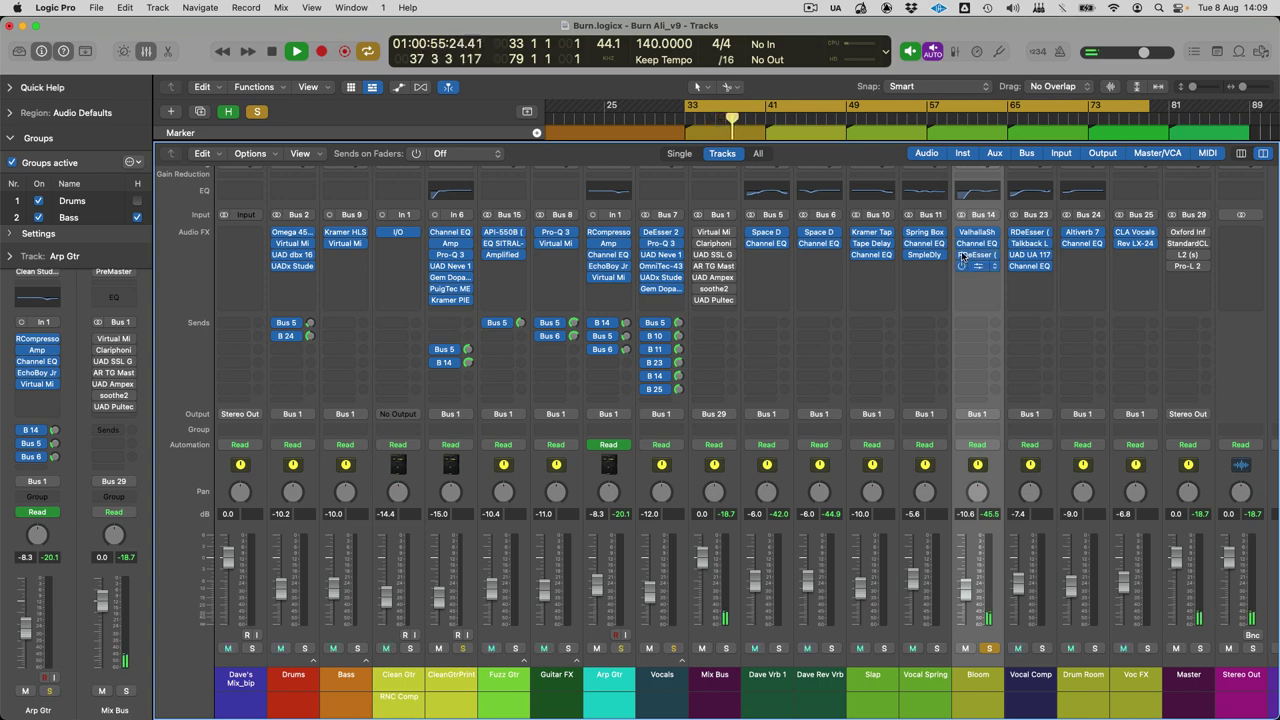
key(space)
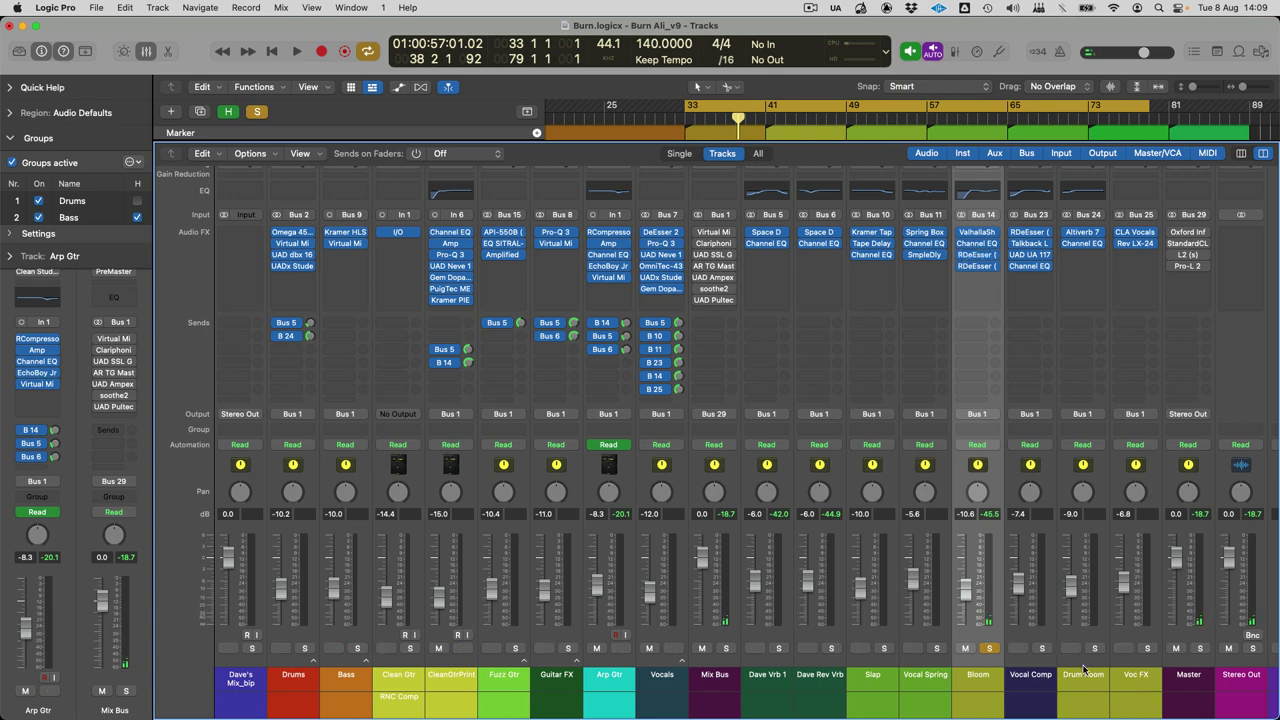
Step: Return from the mixer to the tracks and unfold the Vocals track stack
key(x)
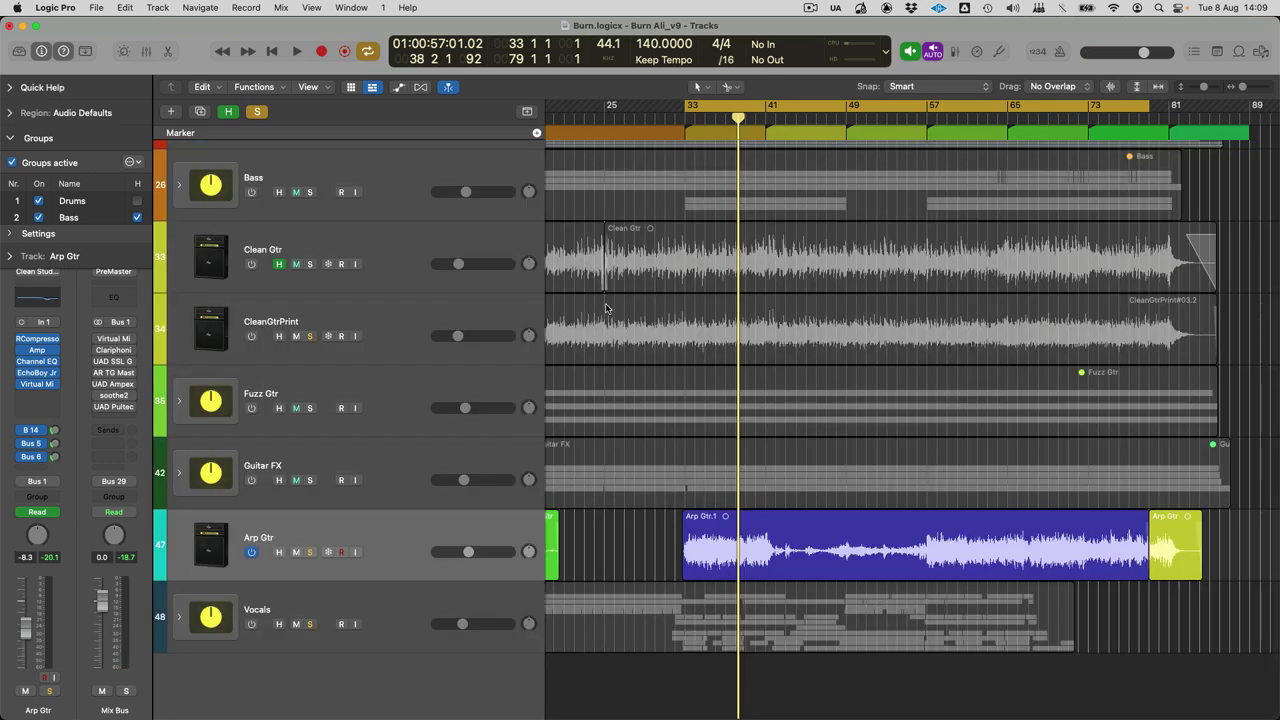
click(193, 625)
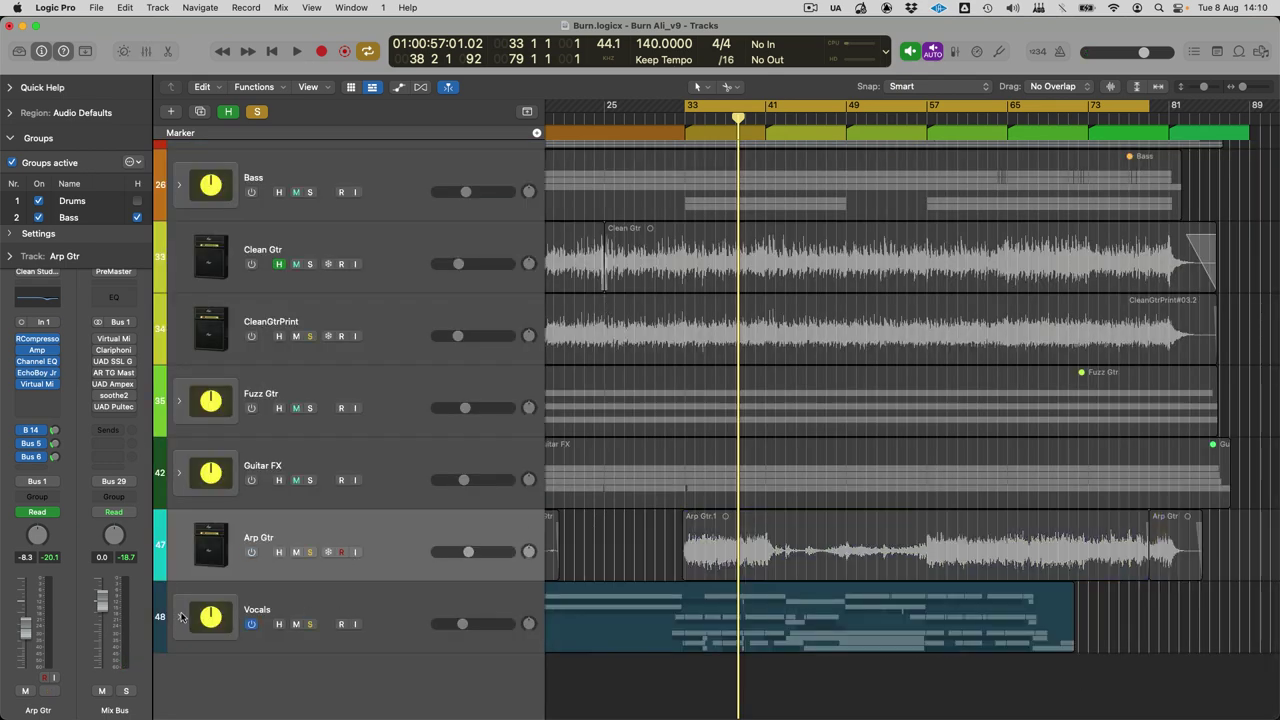
click(179, 617)
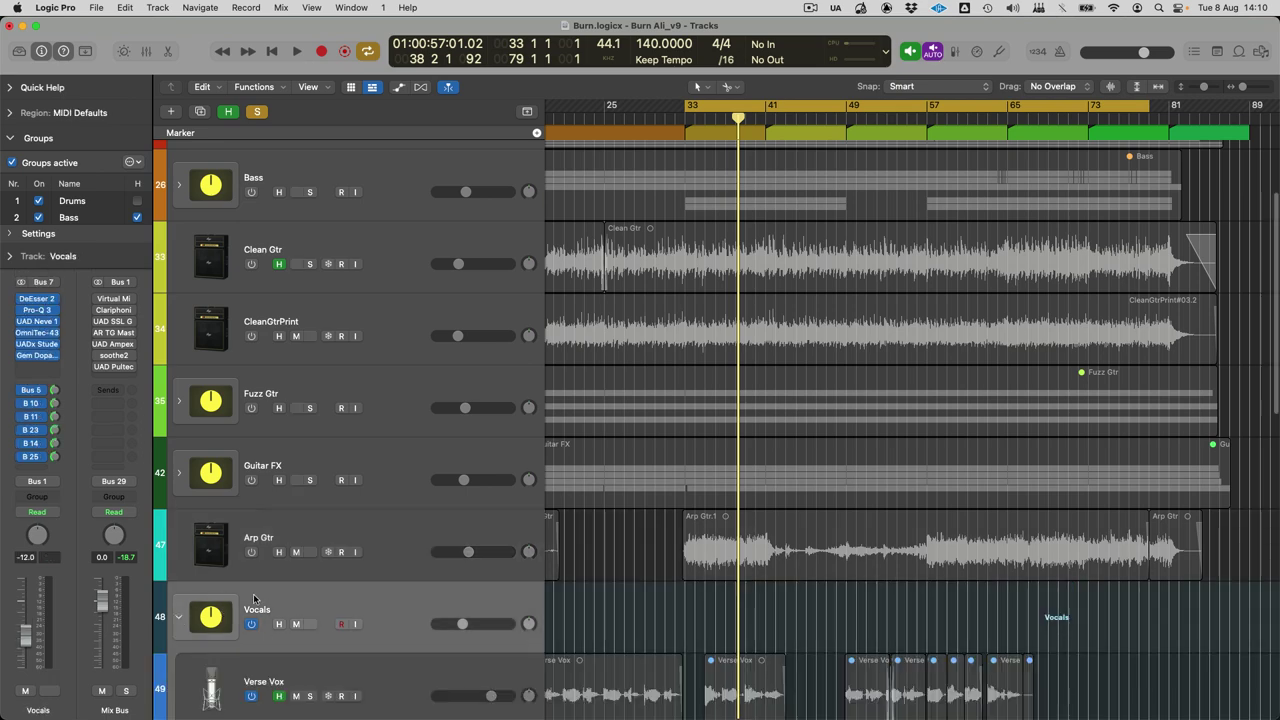
Step: Highlight the original Verse Vox, Verse Dbl, Chorus Vox and Chorus Dbl tracks together in the Vocals stack
scroll(410, 320, down, 10)
click(410, 320)
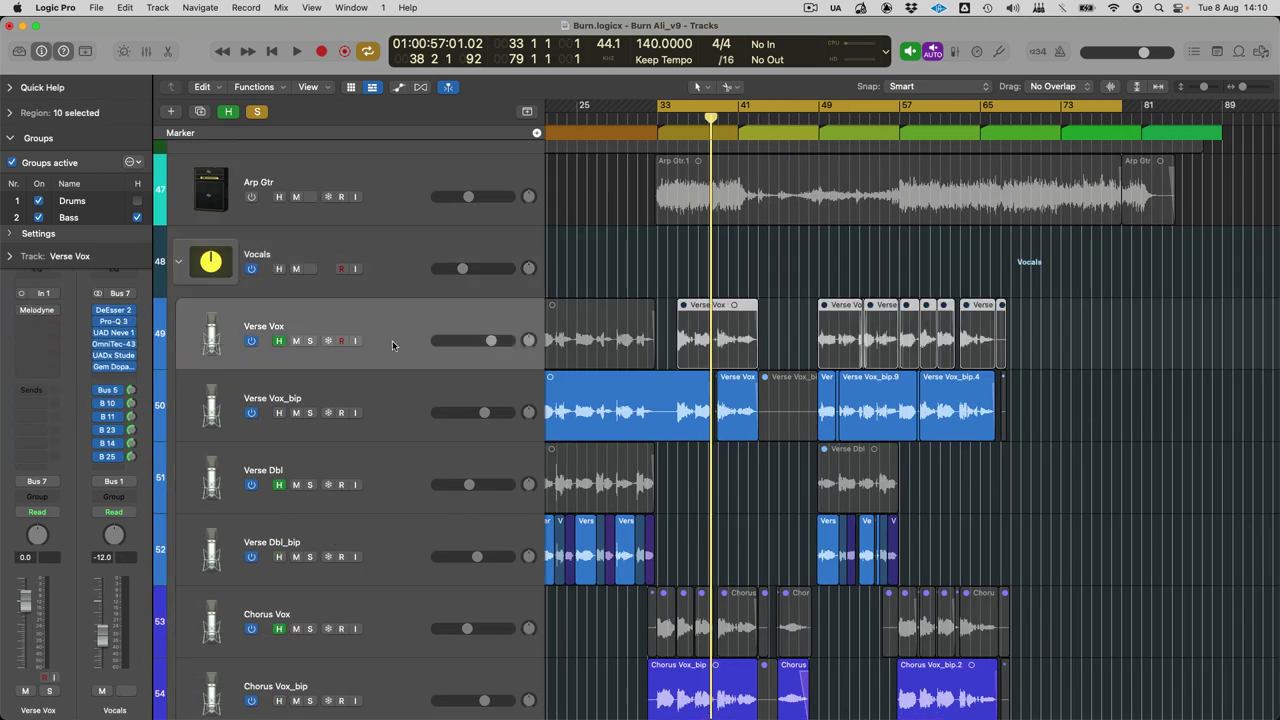
super+click(390, 465)
super+click(385, 621)
scroll(385, 625, down, 5)
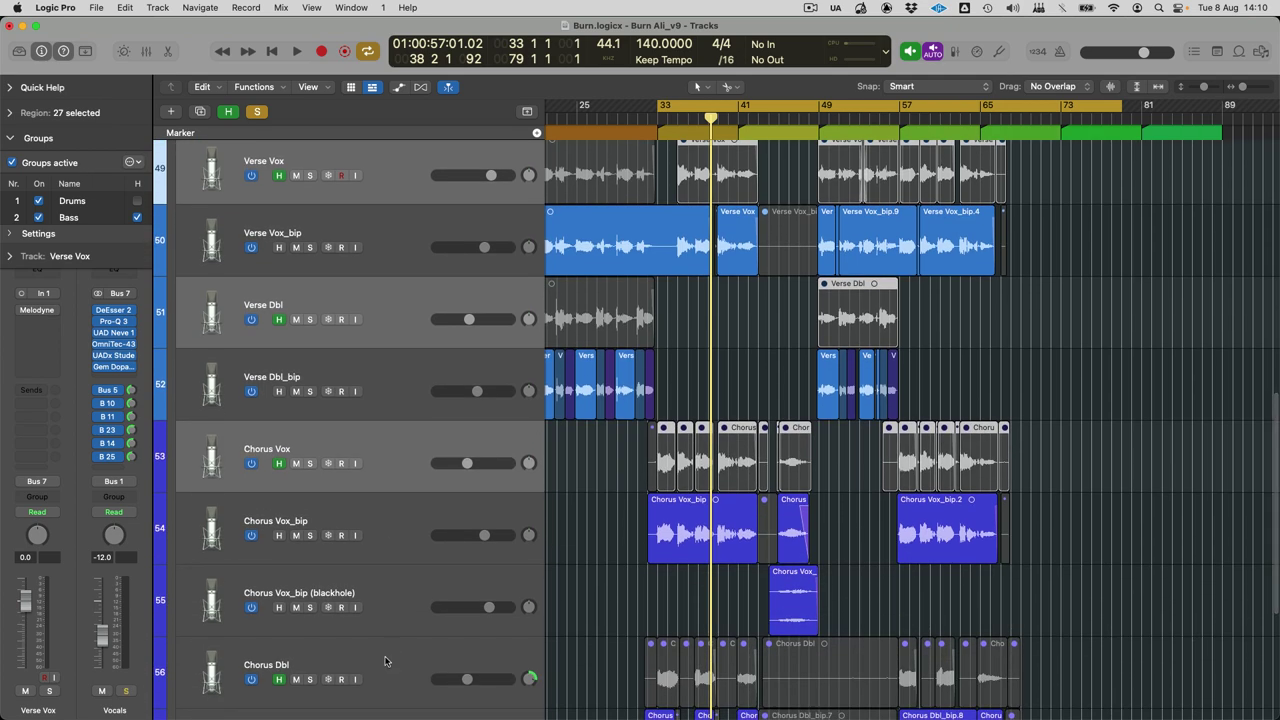
super+click(385, 661)
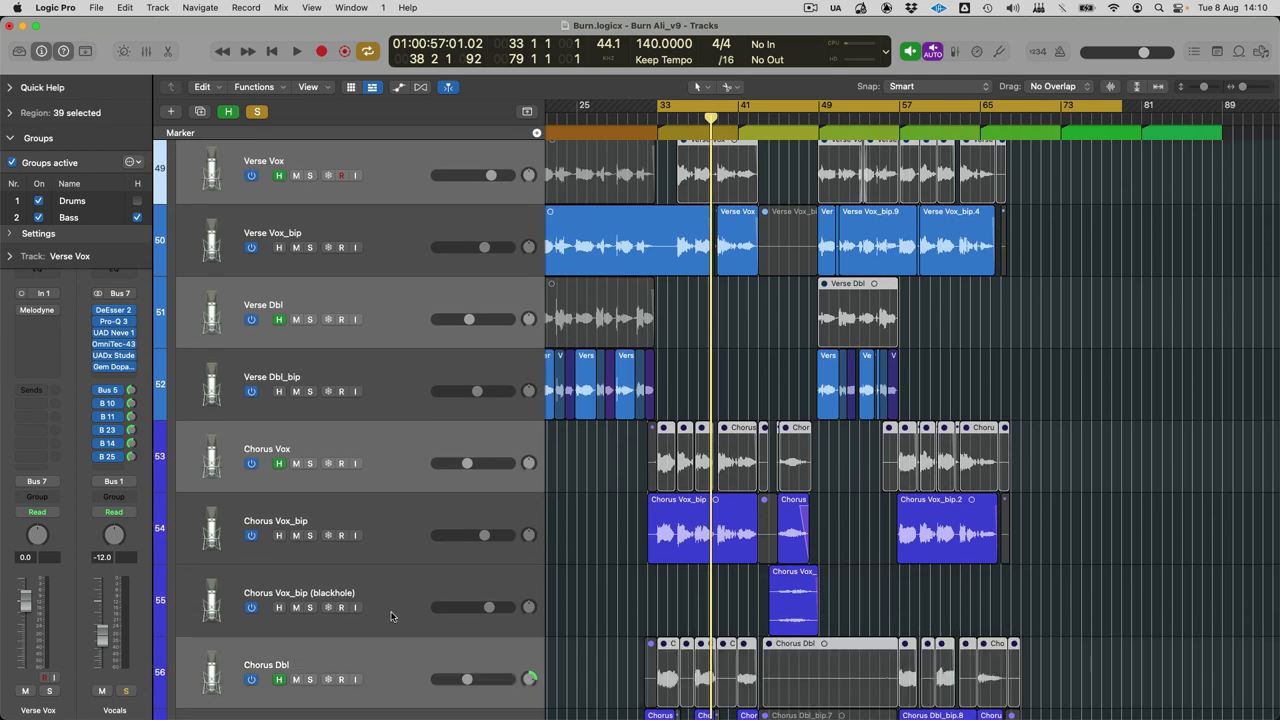
scroll(385, 560, up, 5)
Step: Bypass the Vocals stack's plug-ins and sends, and briefly show the track automation with Verse Vox selected
click(227, 310)
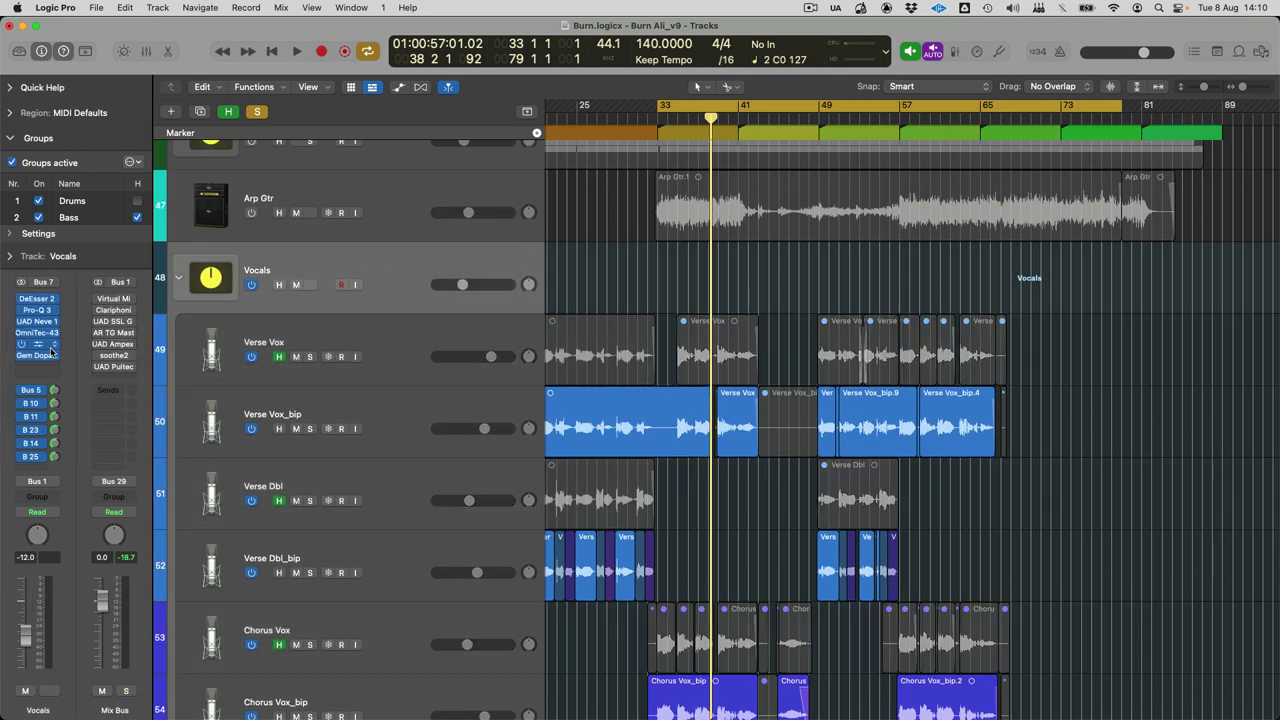
mouse_move(23, 362)
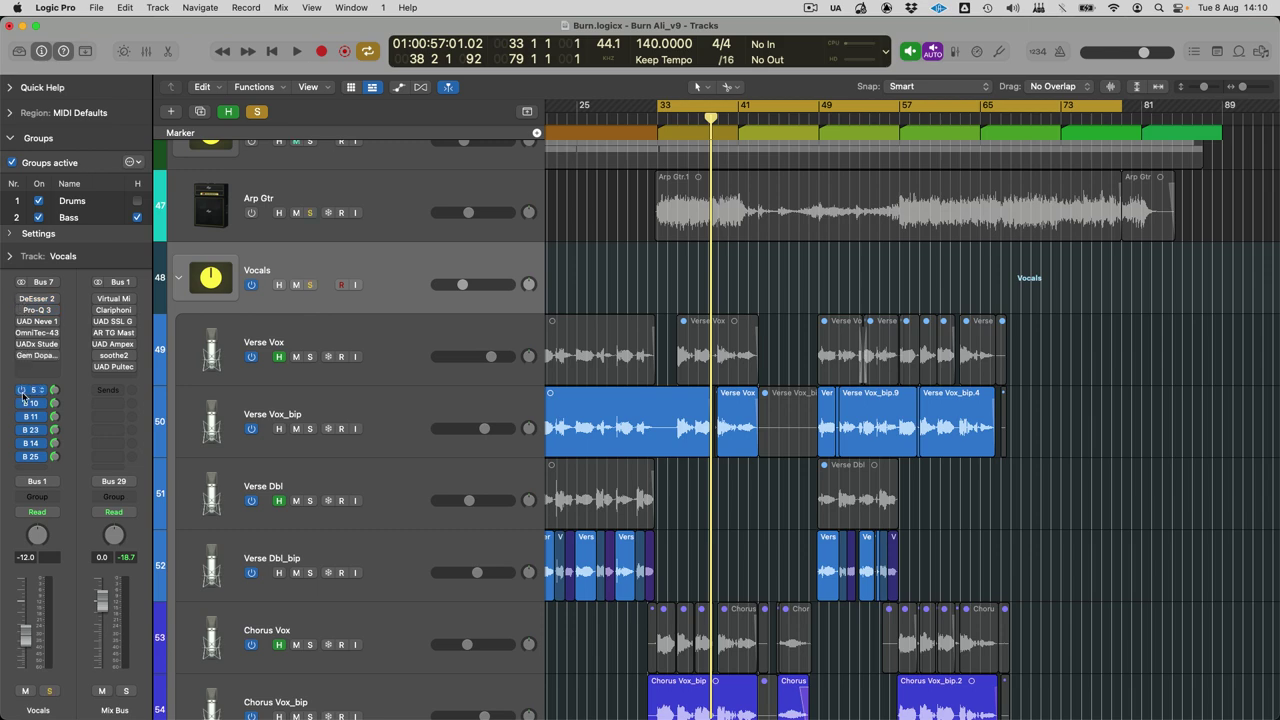
click(392, 338)
key(a)
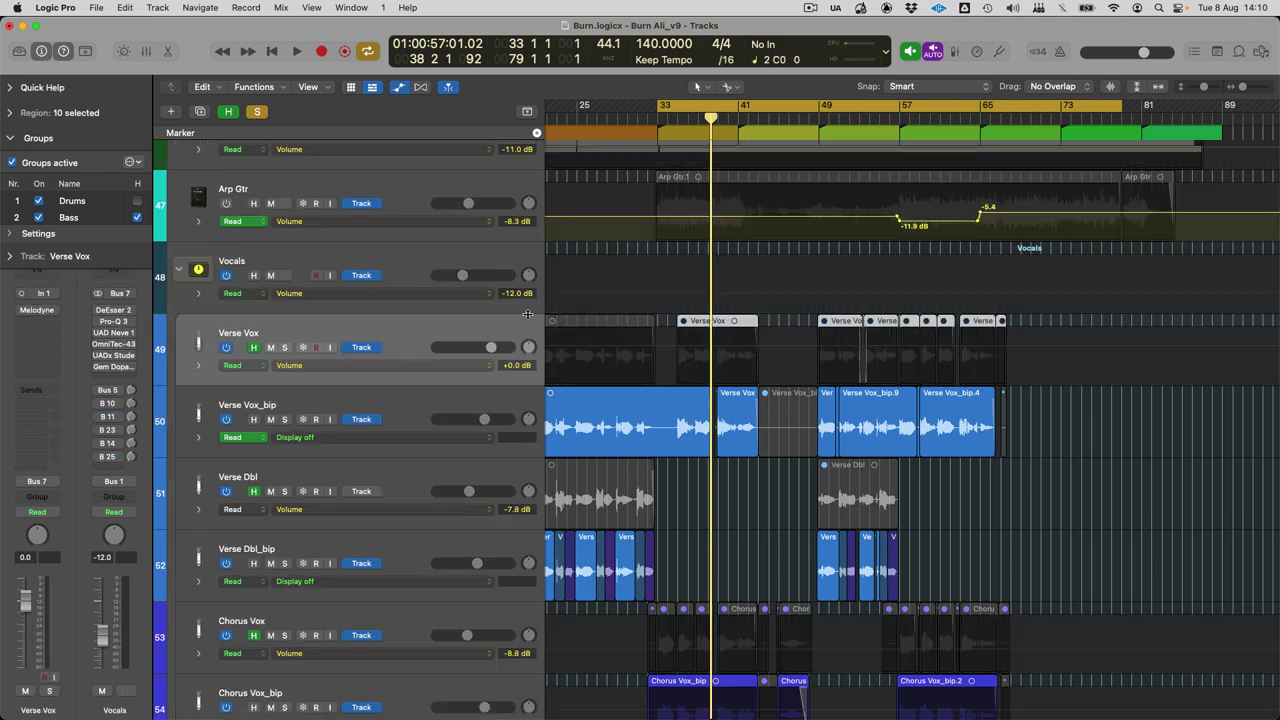
key(a)
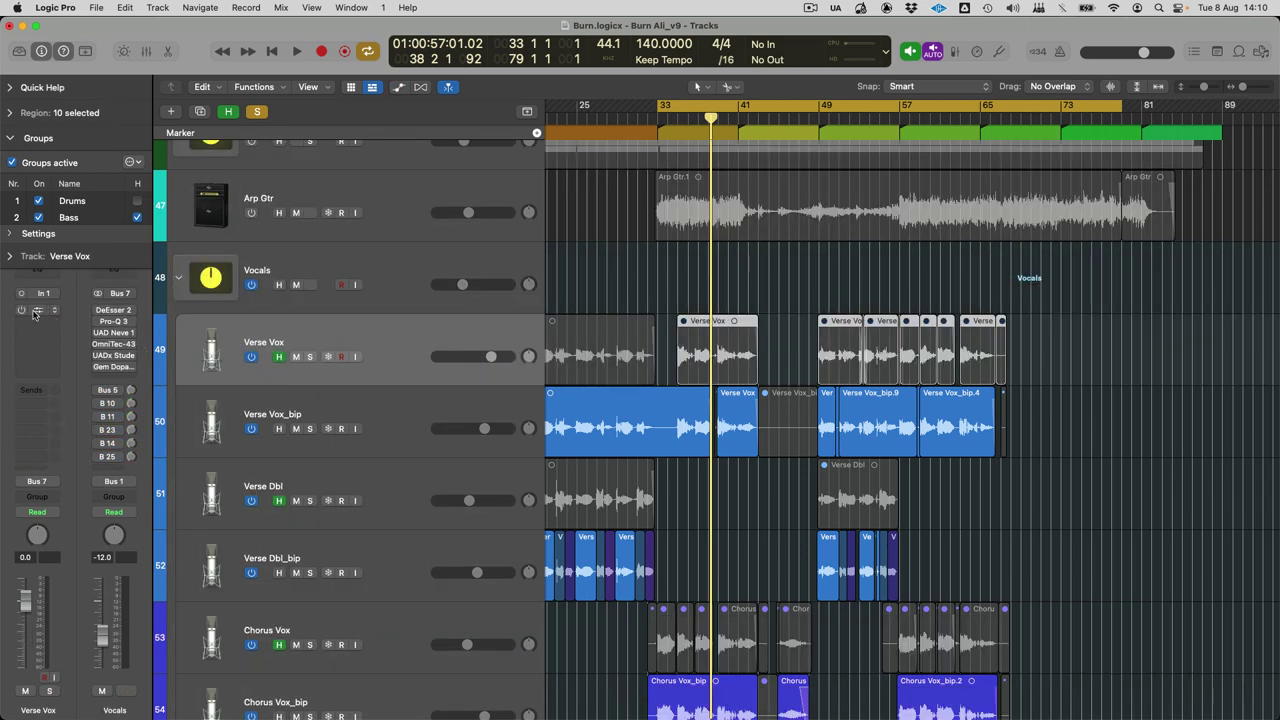
Step: Open Melodyne on Verse Vox, look through its note blobs around bars 54 to 66, and close it
click(36, 313)
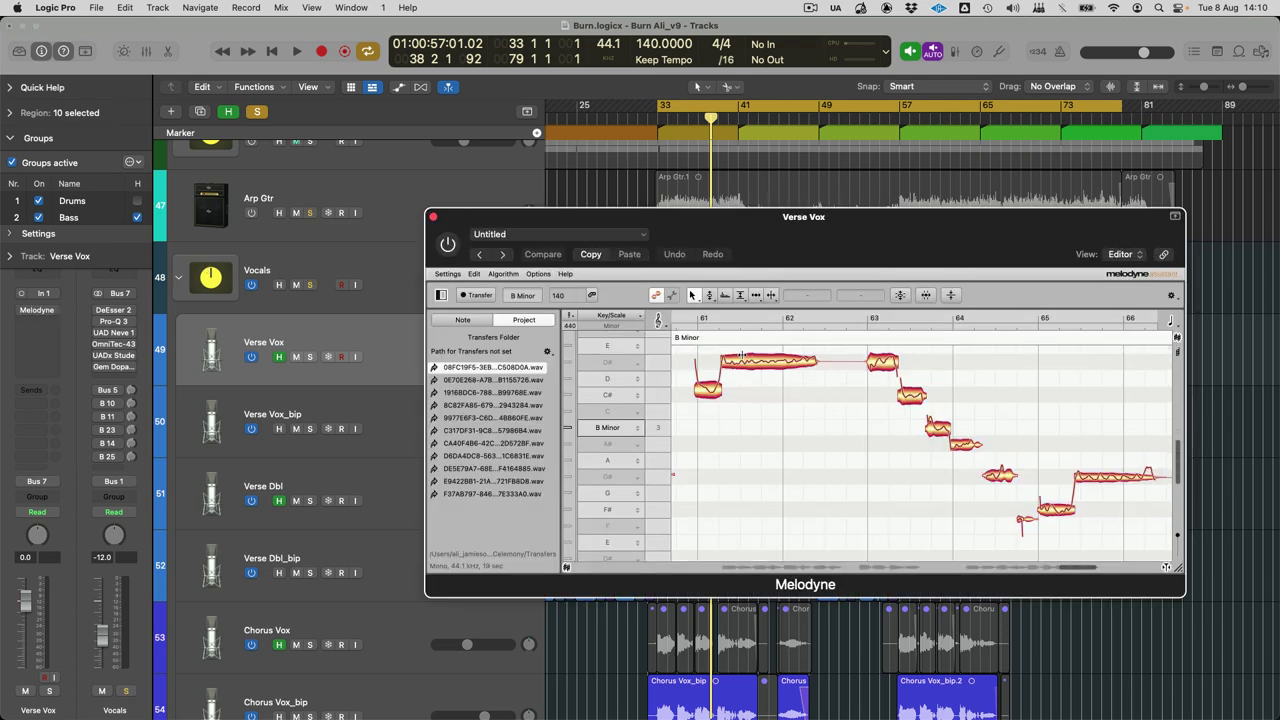
scroll(741, 357, down, 8)
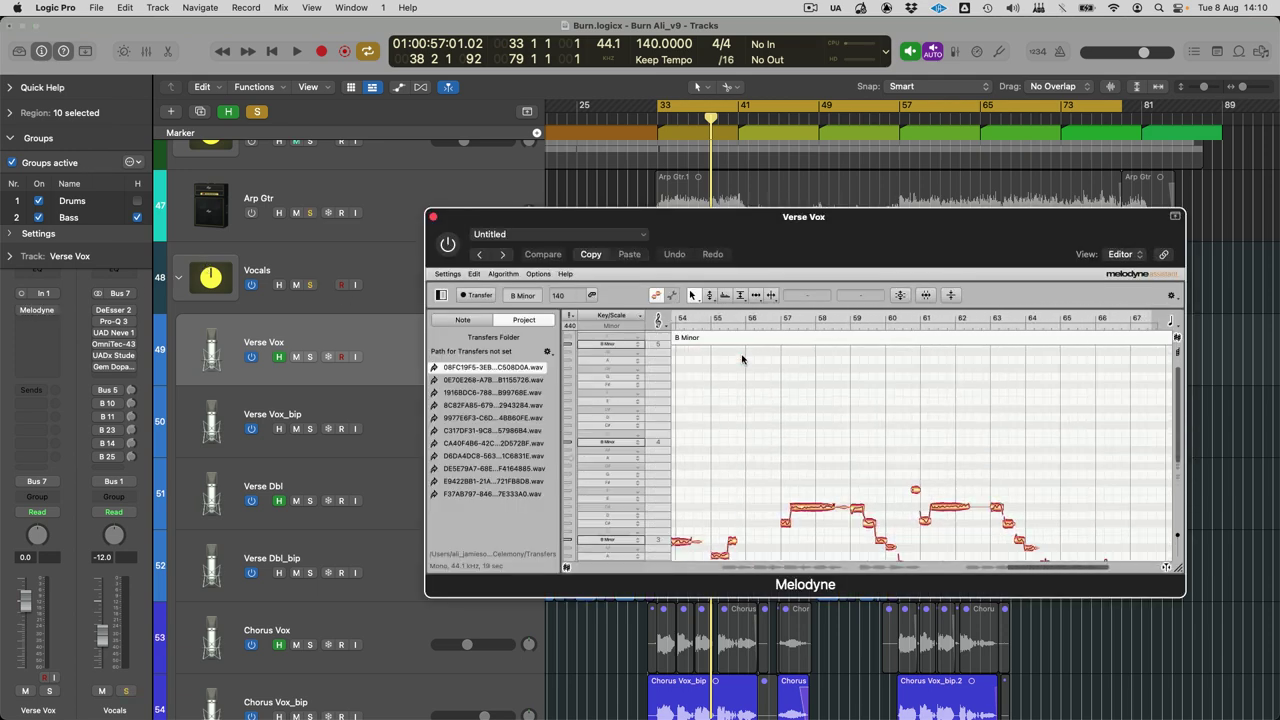
scroll(741, 357, up, 3)
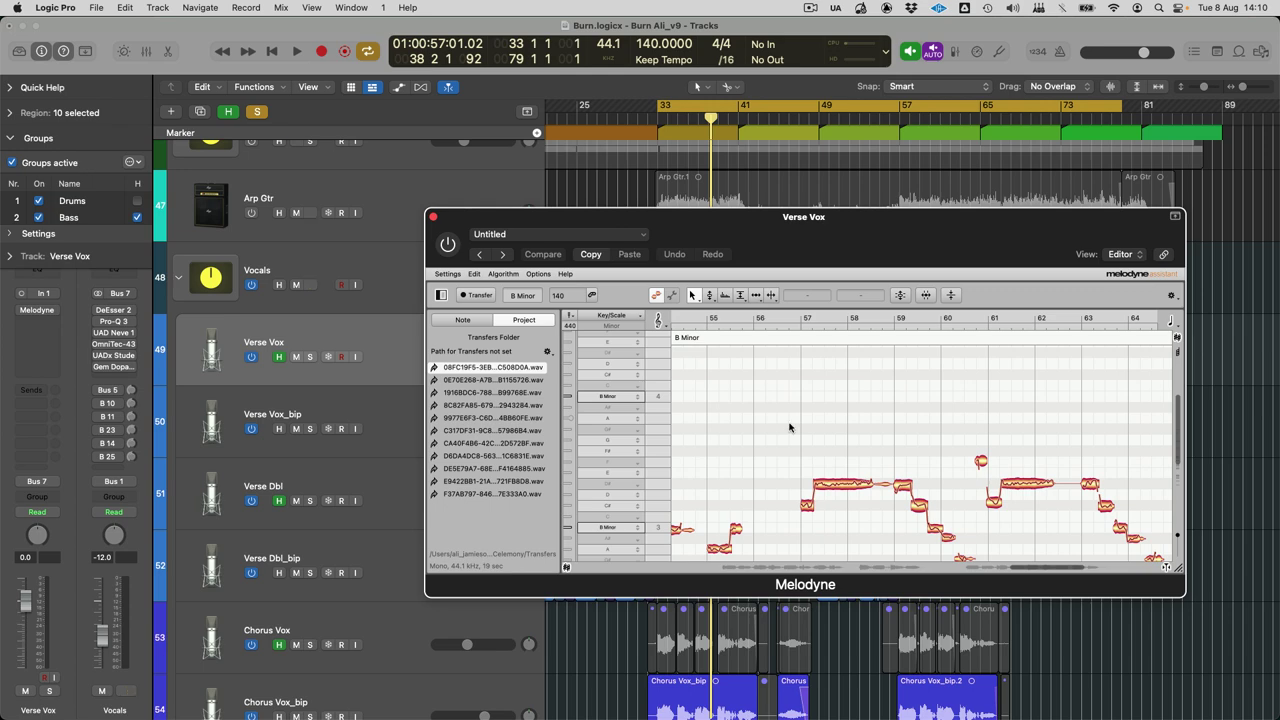
scroll(789, 427, down, 4)
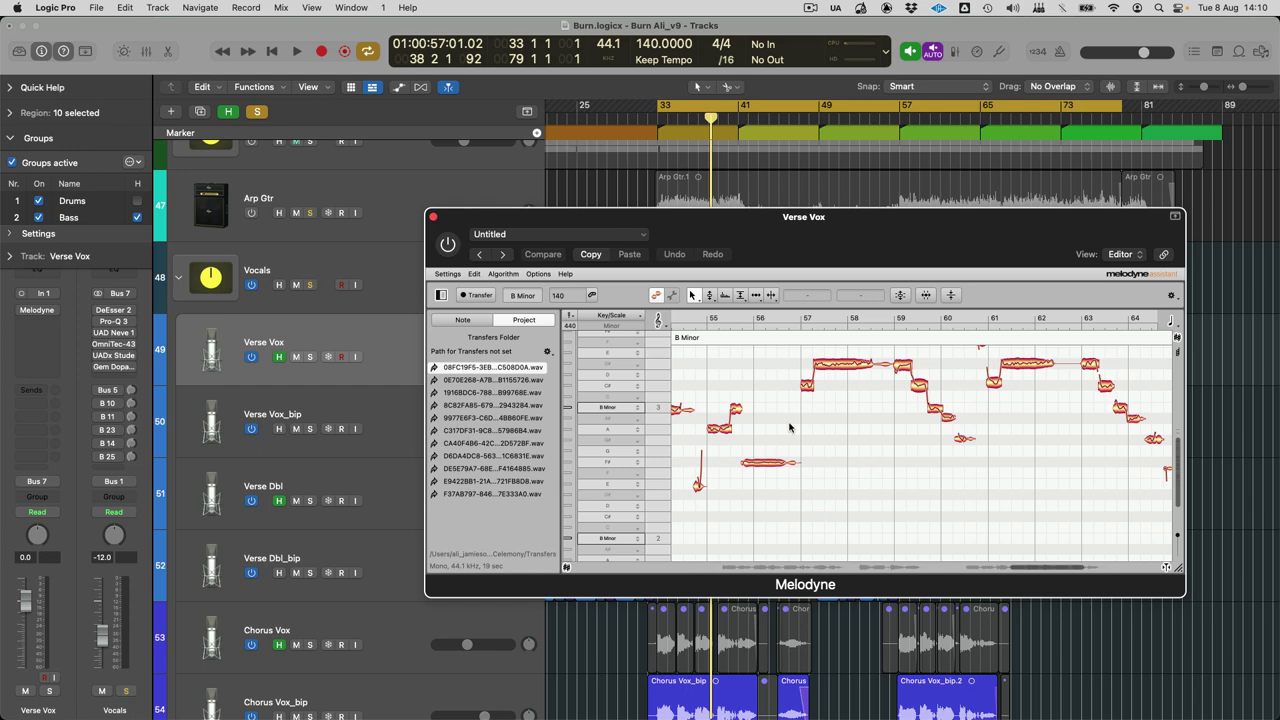
click(433, 217)
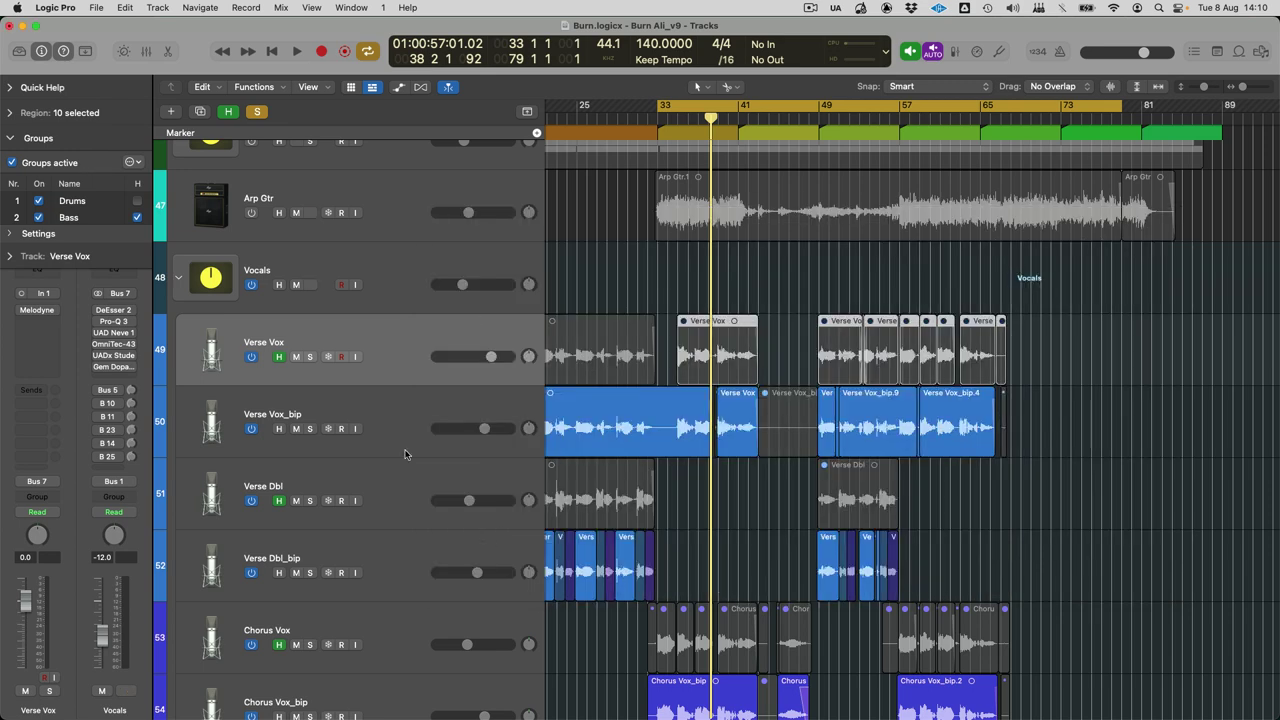
Step: Examine Verse Vox and Verse Dbl against their bounced _bip tracks, looking closely at the regions around bars 33 to 48
scroll(405, 455, left, 5)
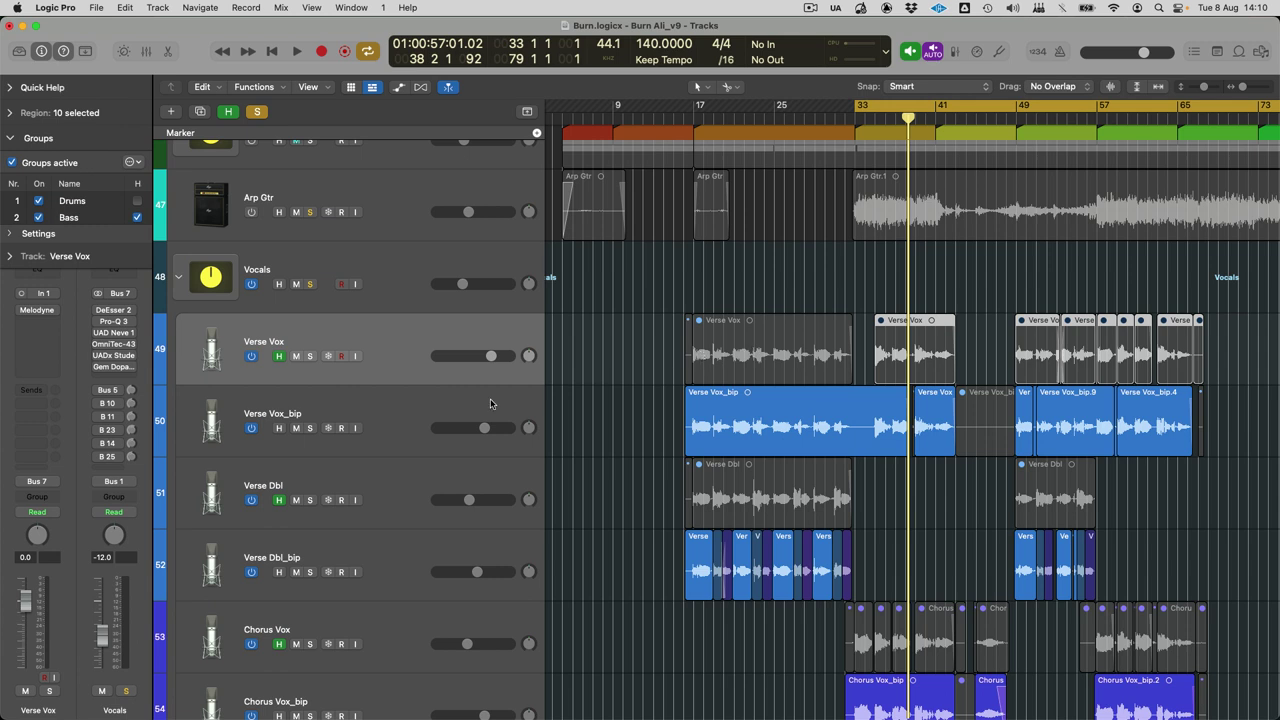
click(391, 495)
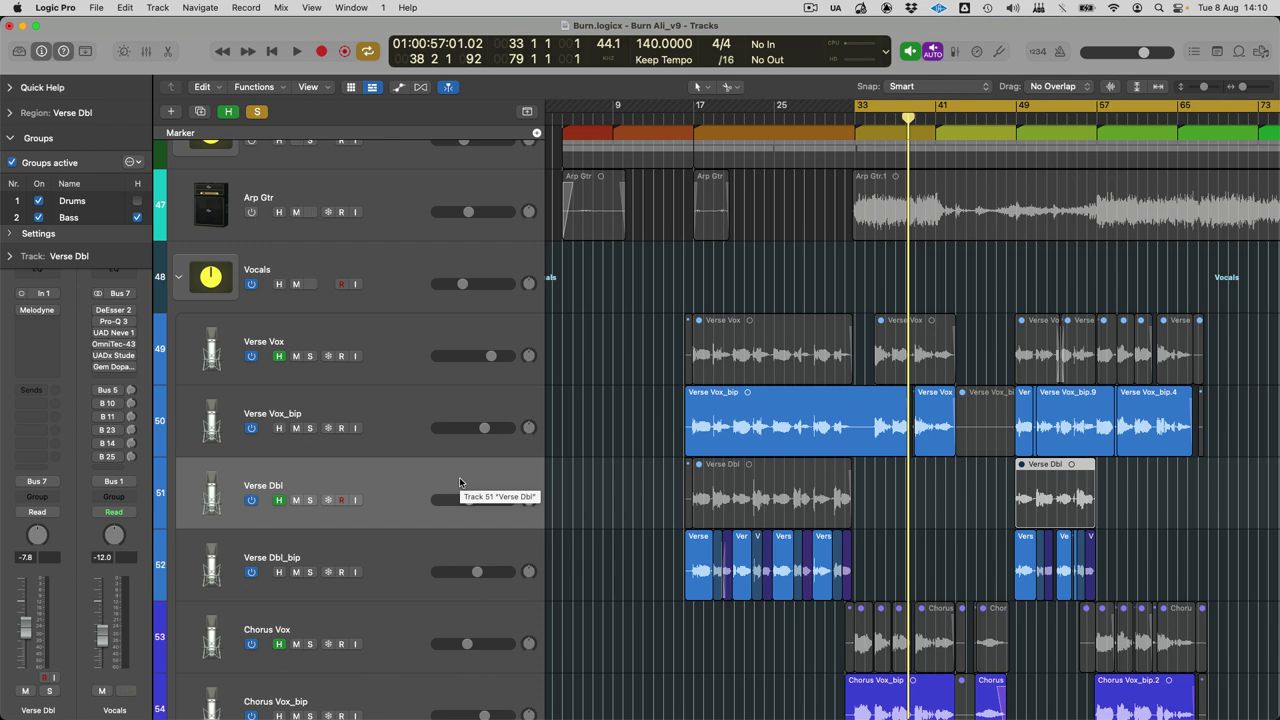
key(super+Right)
key(super+Right)
key(super+Right)
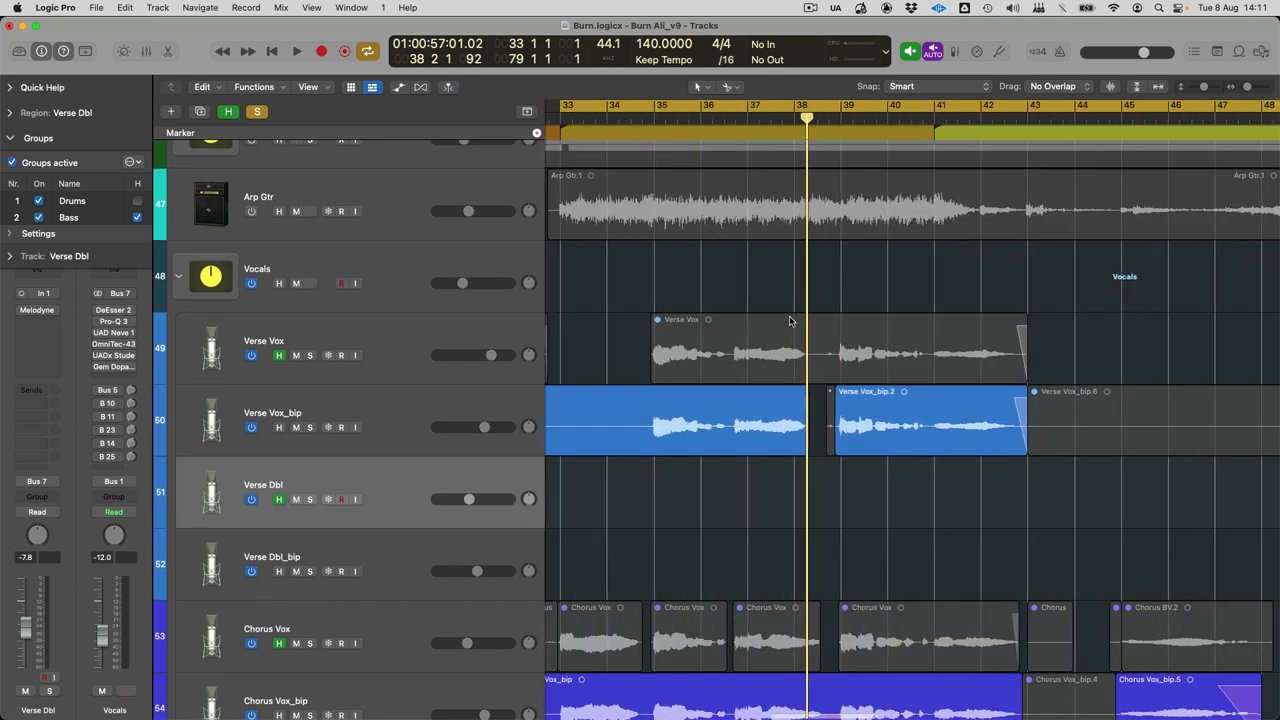
key(super+Left)
key(super+Left)
Step: Hide the original vocal tracks marked for hiding and show the automation on the remaining _bip tracks
key(ctrl+h)
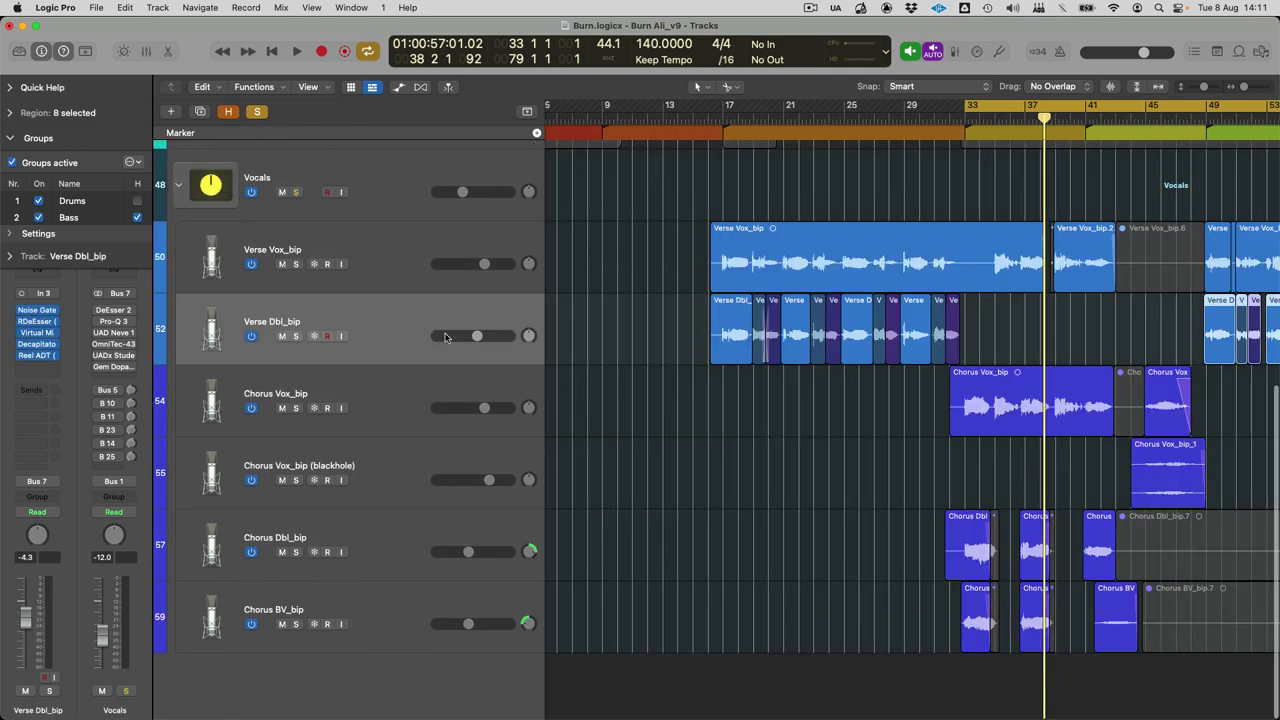
key(a)
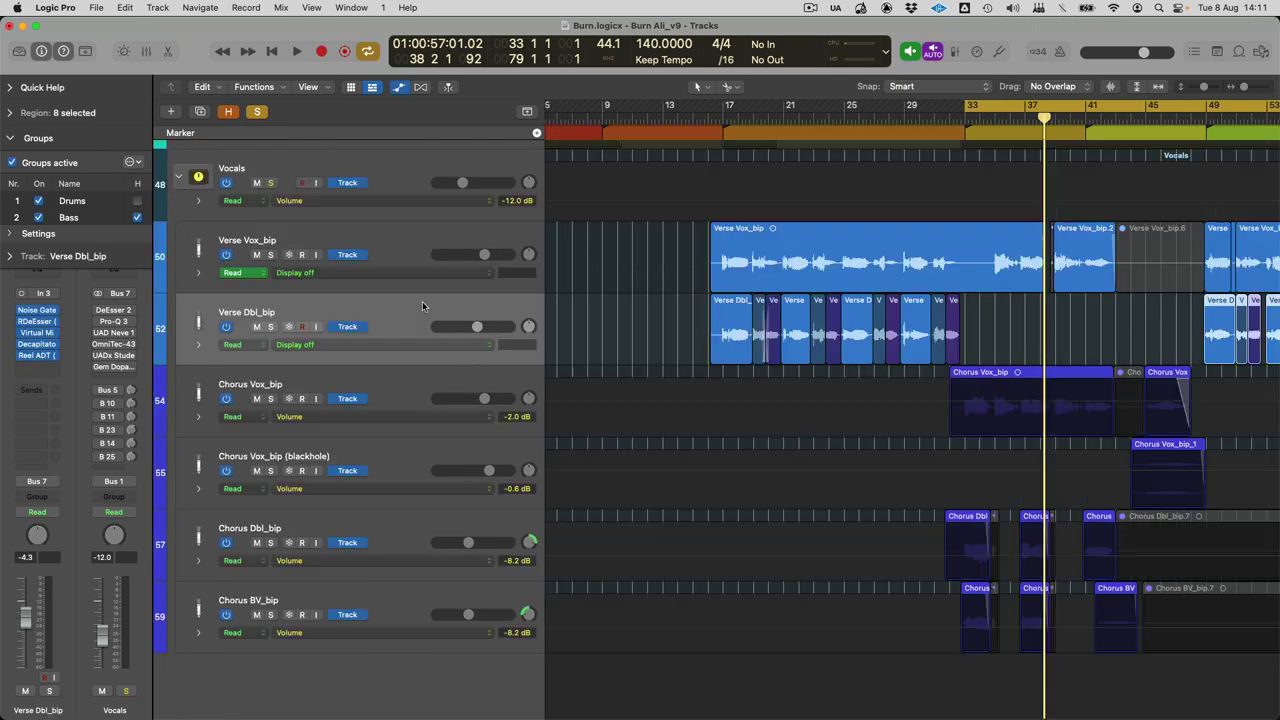
Step: Reveal the automation lanes under Verse Vox_bip and Verse Dbl_bip and examine the volume moves against the doubled regions
click(198, 273)
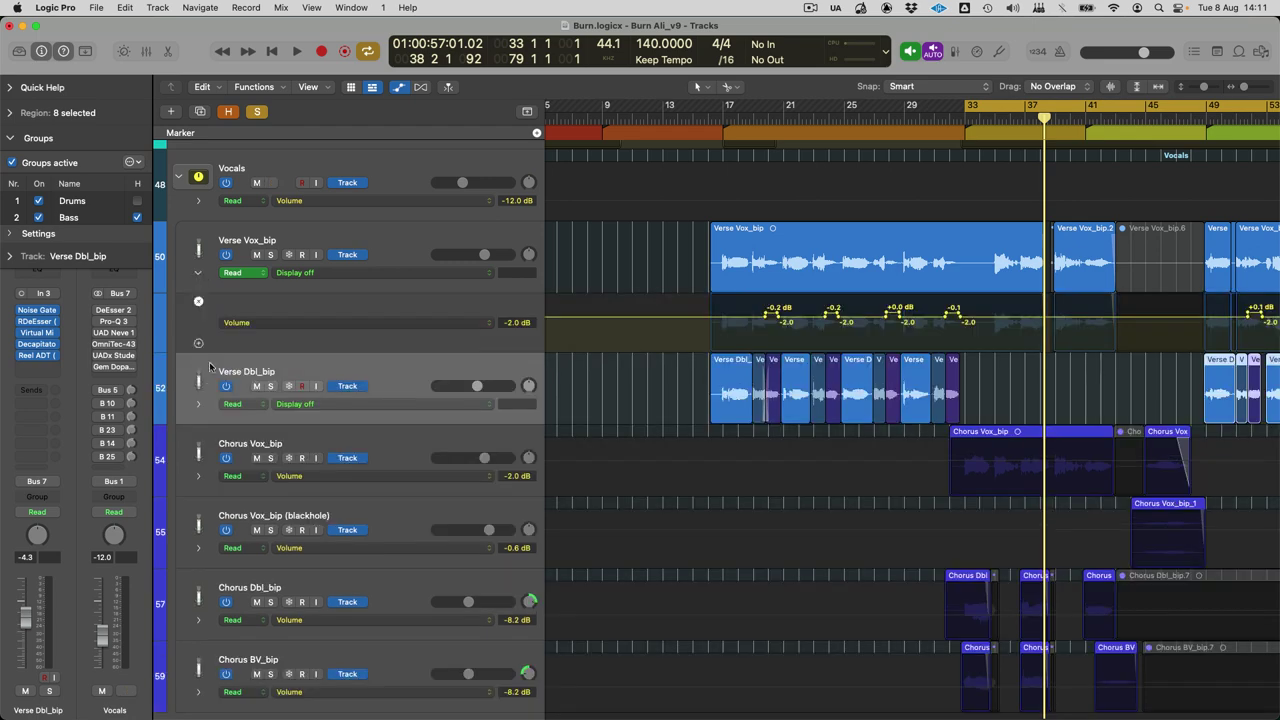
click(198, 404)
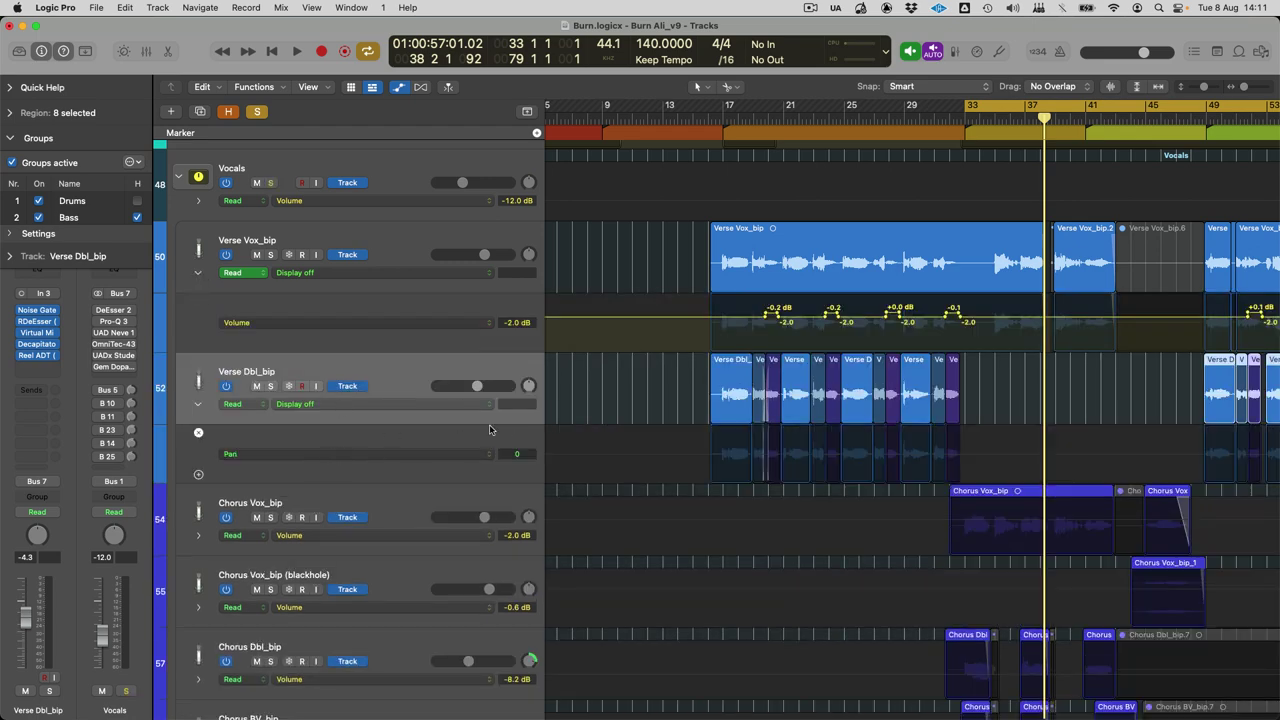
scroll(653, 357, right, 5)
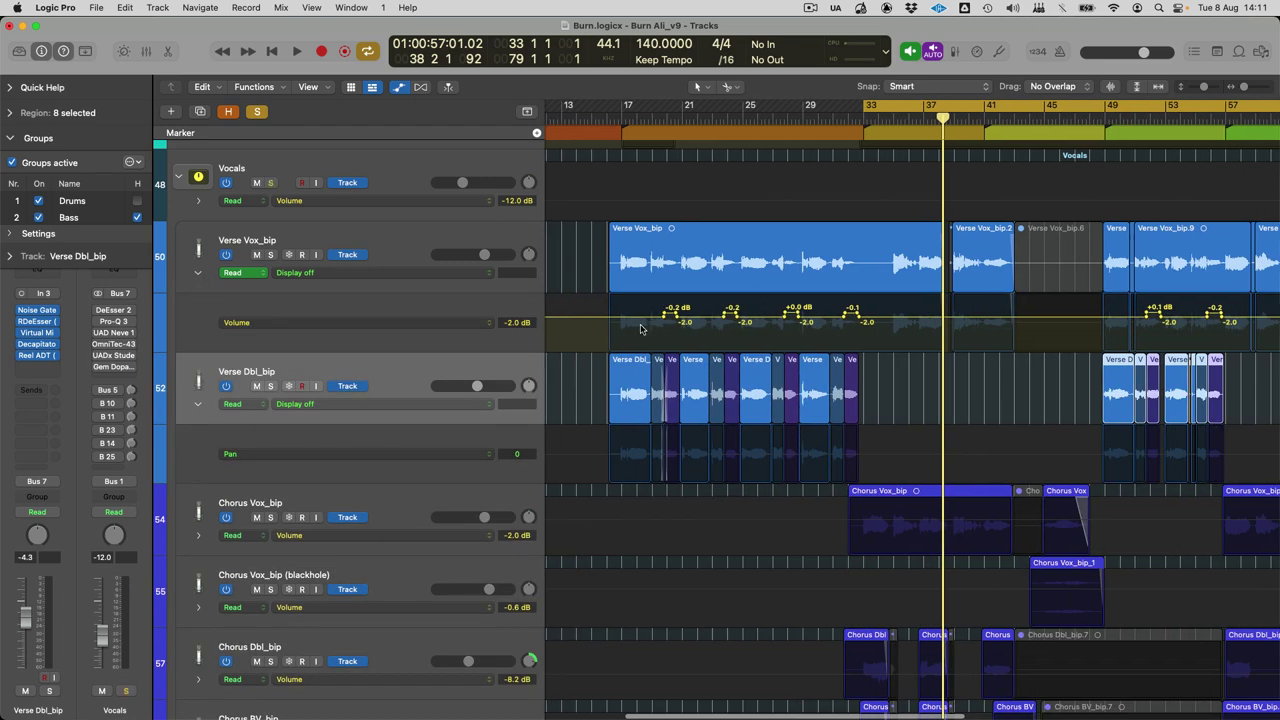
scroll(700, 340, right, 10)
key(super+Right)
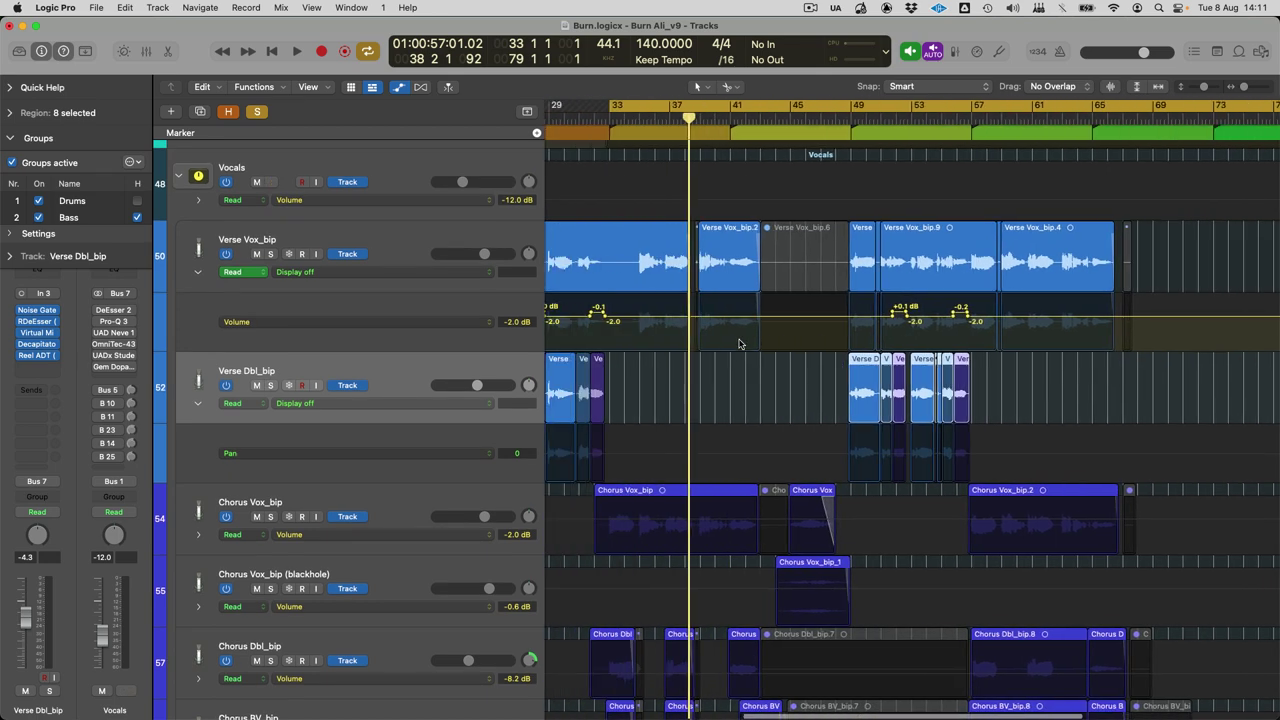
scroll(700, 320, left, 6)
scroll(673, 300, left, 10)
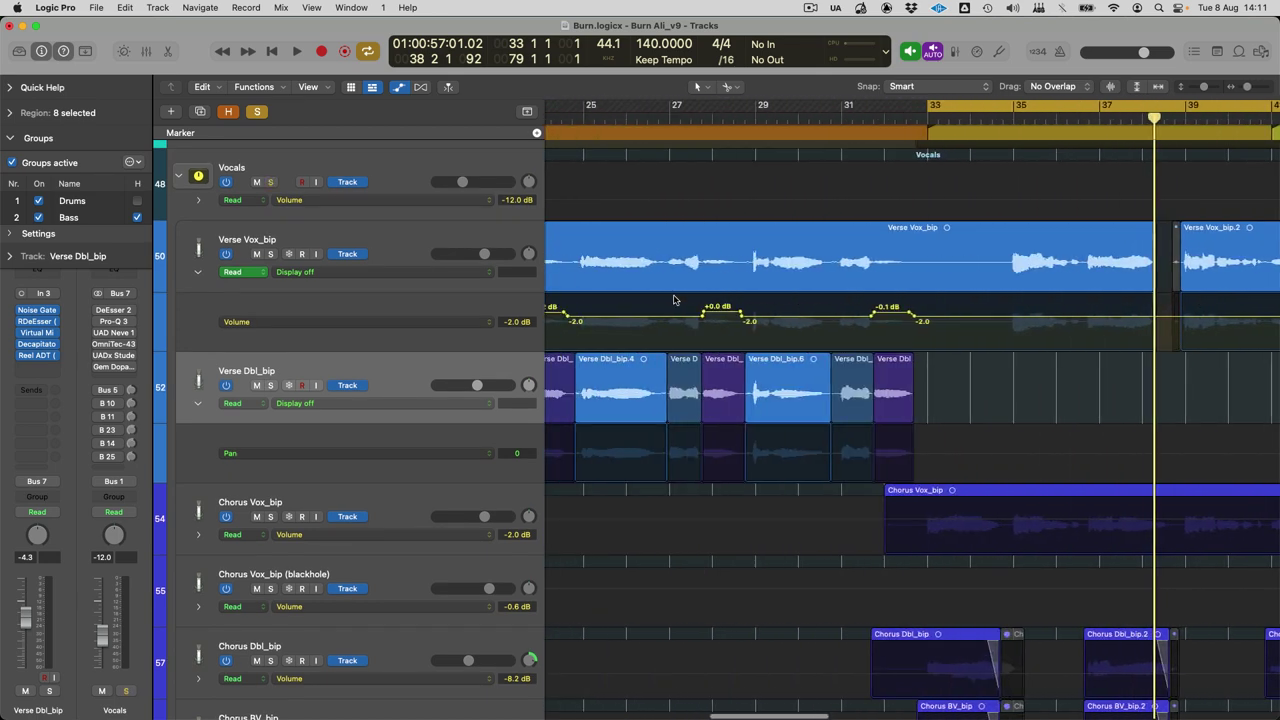
scroll(610, 290, left, 1)
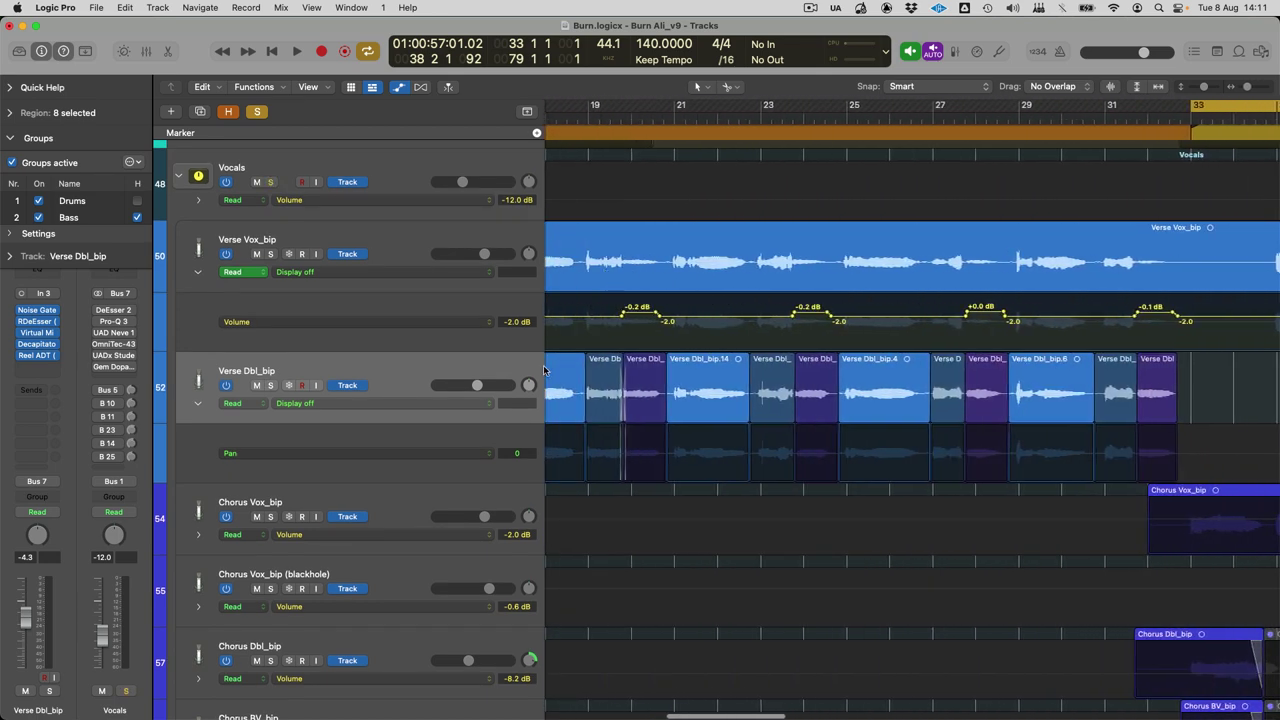
scroll(519, 369, left, 6)
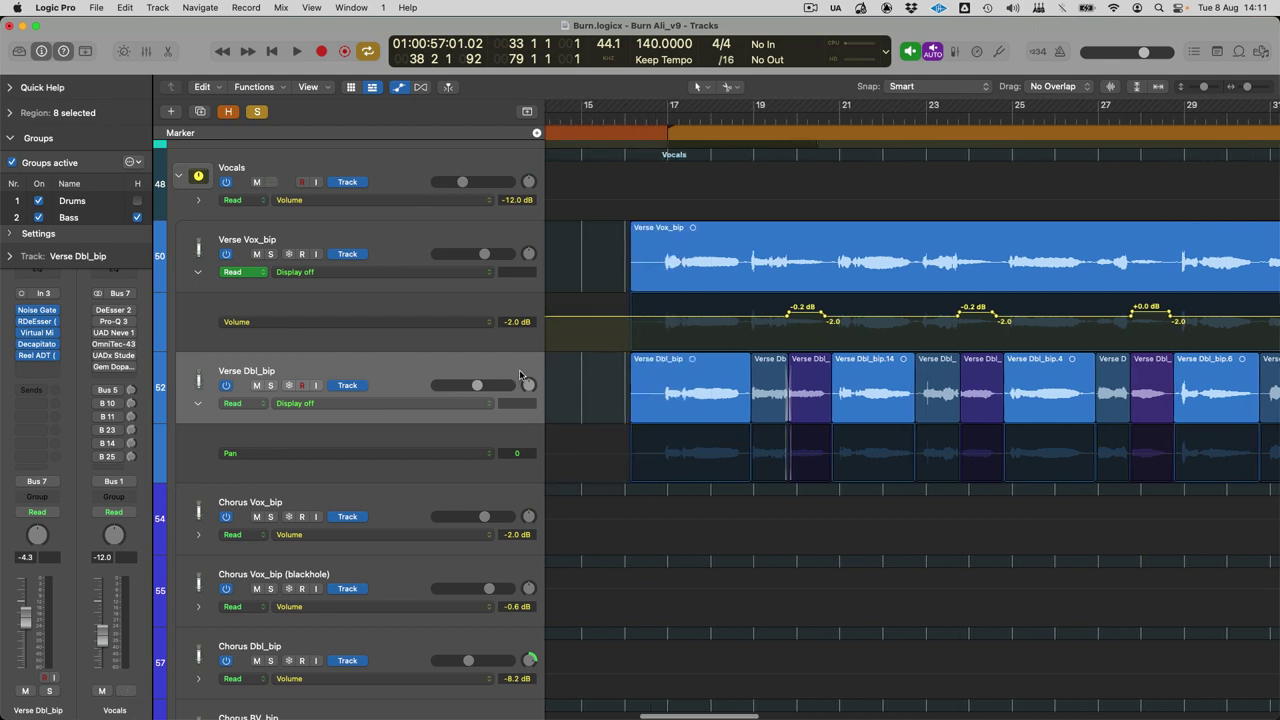
Step: Inspect the dark blue and purple Verse Dbl_bip regions around bars 19 to 20, and hide the track automation
click(765, 392)
click(803, 386)
click(771, 380)
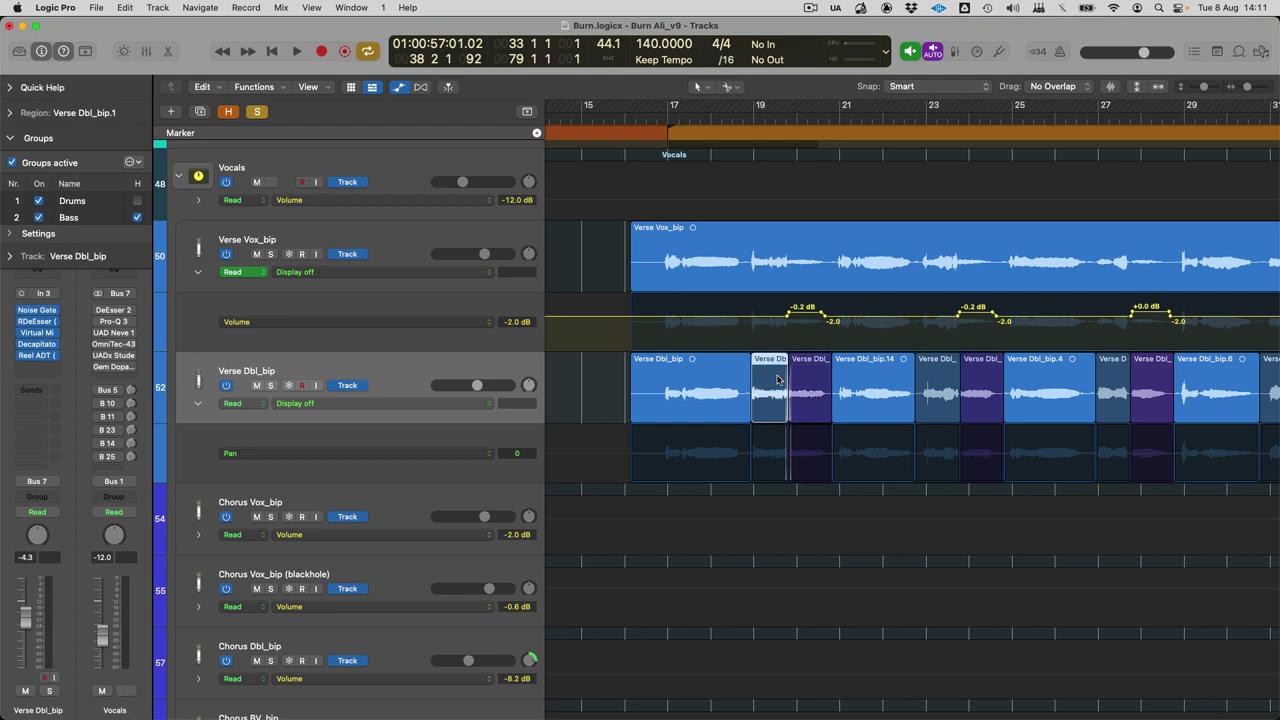
click(815, 392)
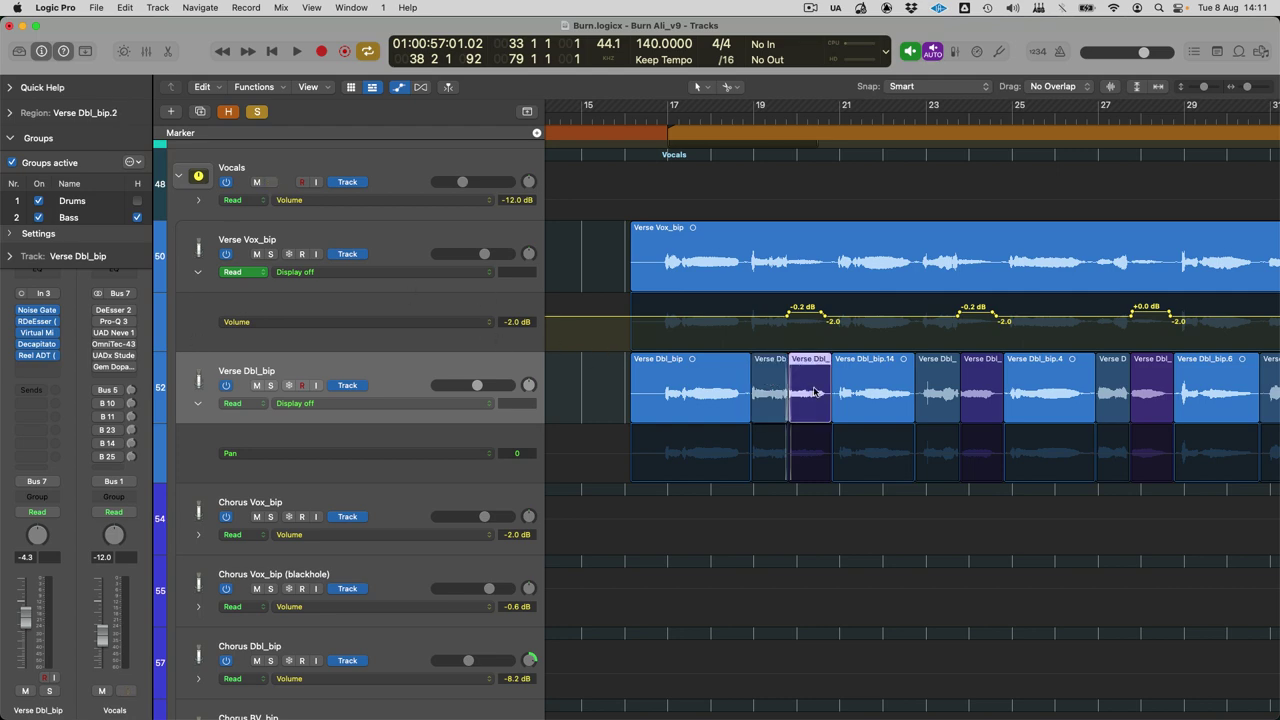
key(a)
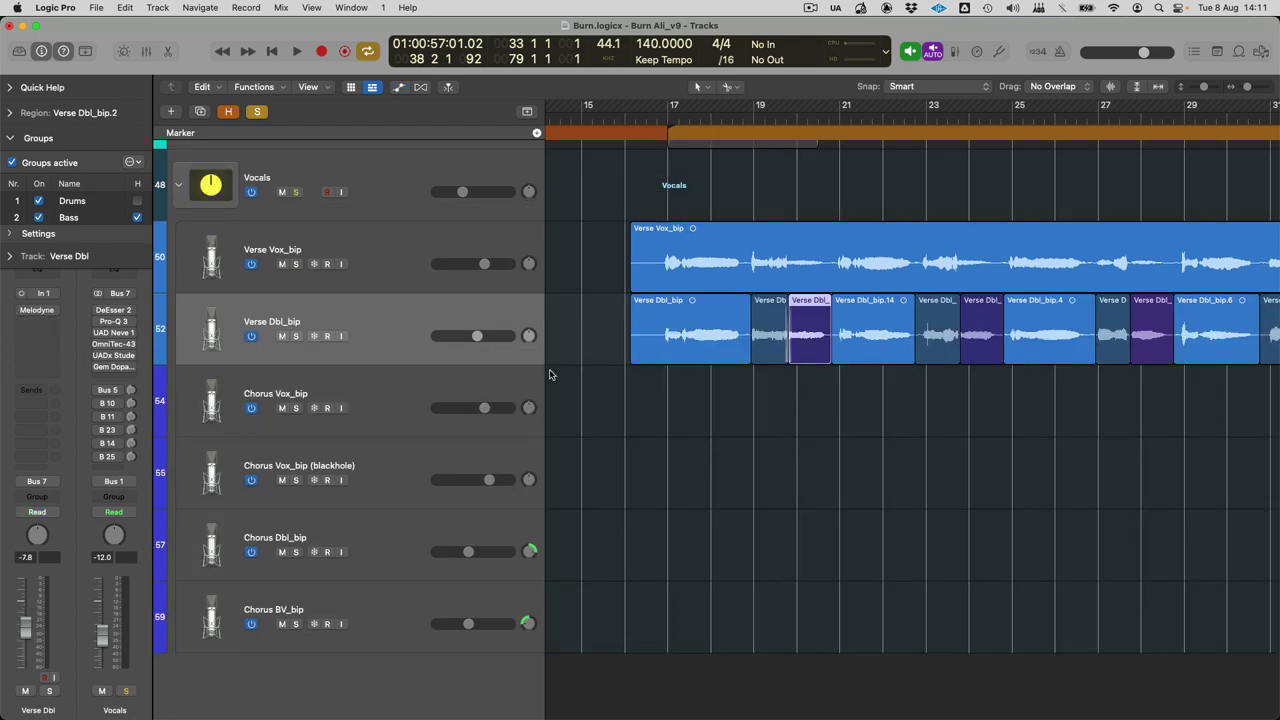
Step: Show the mixer and bypass all plug-ins on the channels from Verse Vox_bip through Chorus BV_bip
key(x)
click(625, 678)
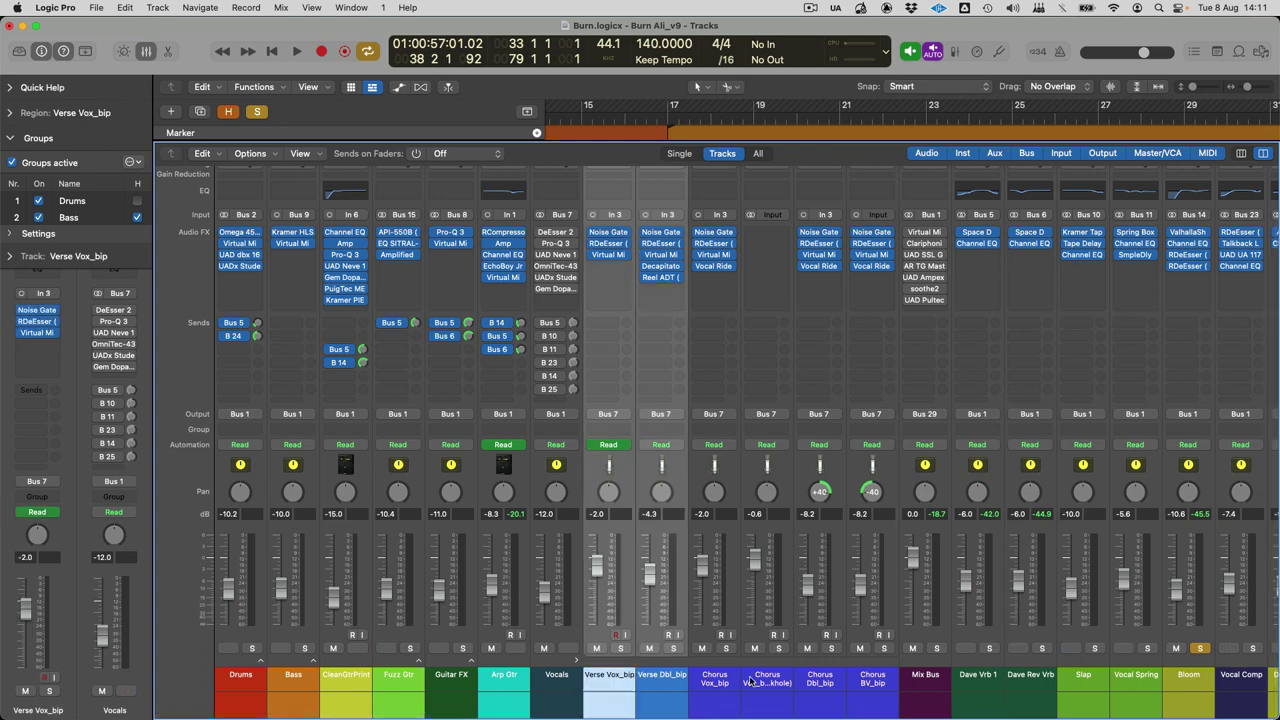
shift+click(820, 682)
shift+click(850, 684)
click(857, 277)
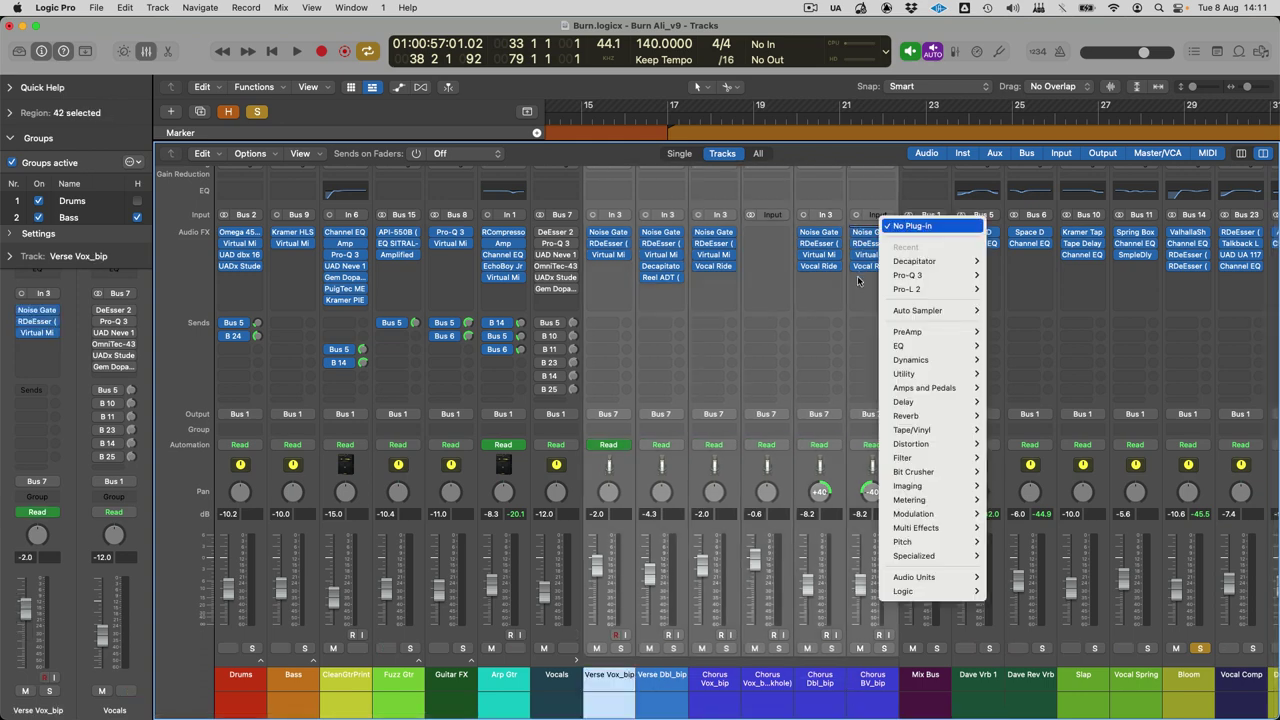
key(Escape)
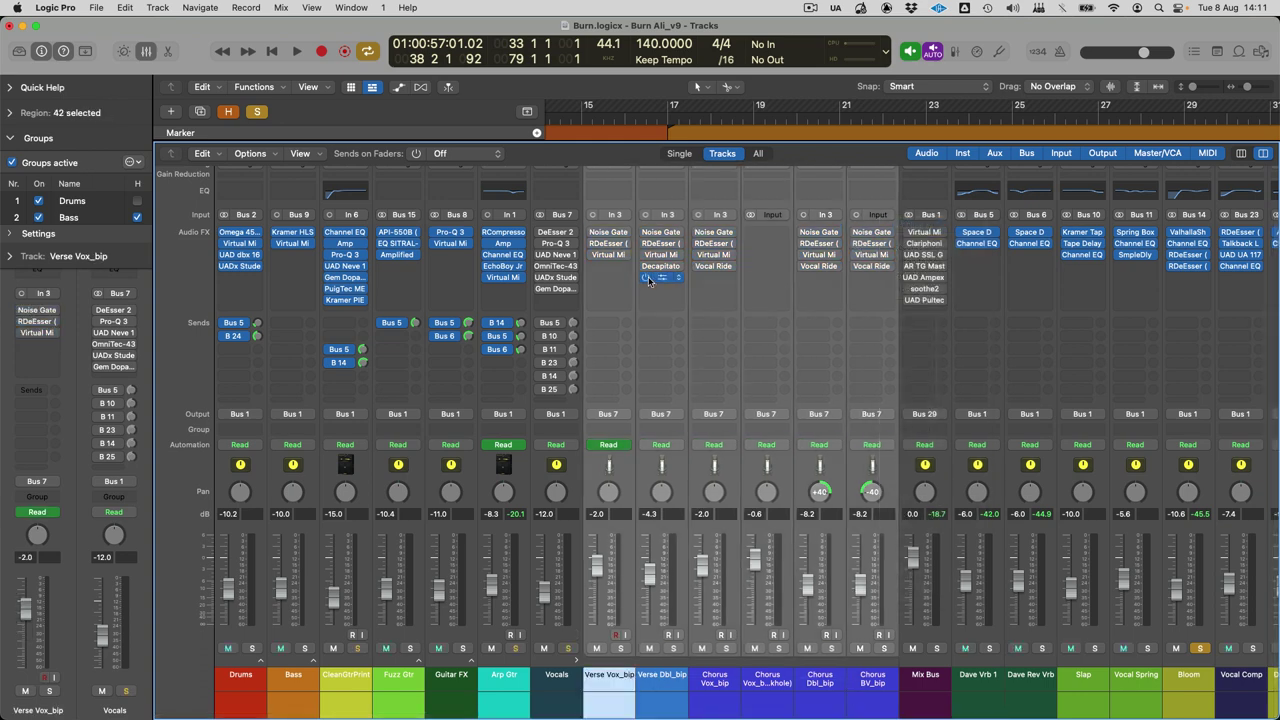
Step: Re-enable the Noise Gate and RDeEsser plug-ins on the bounced vocal channels
click(607, 192)
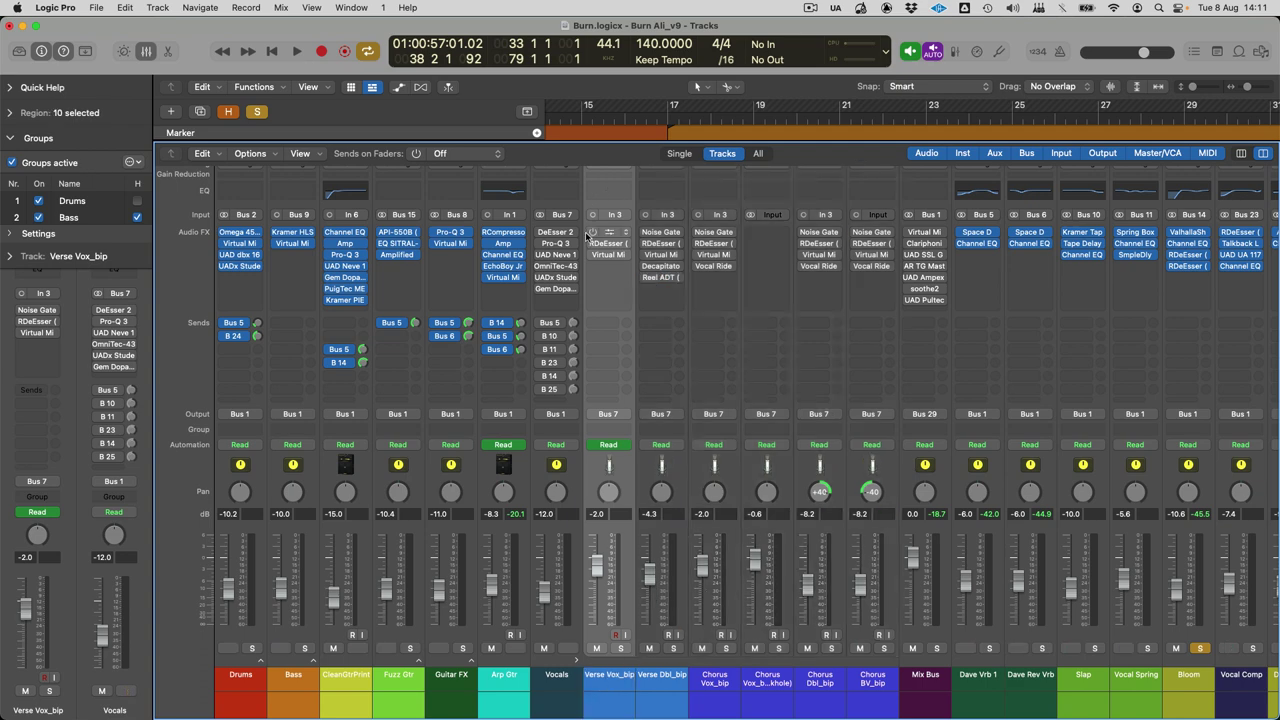
click(591, 232)
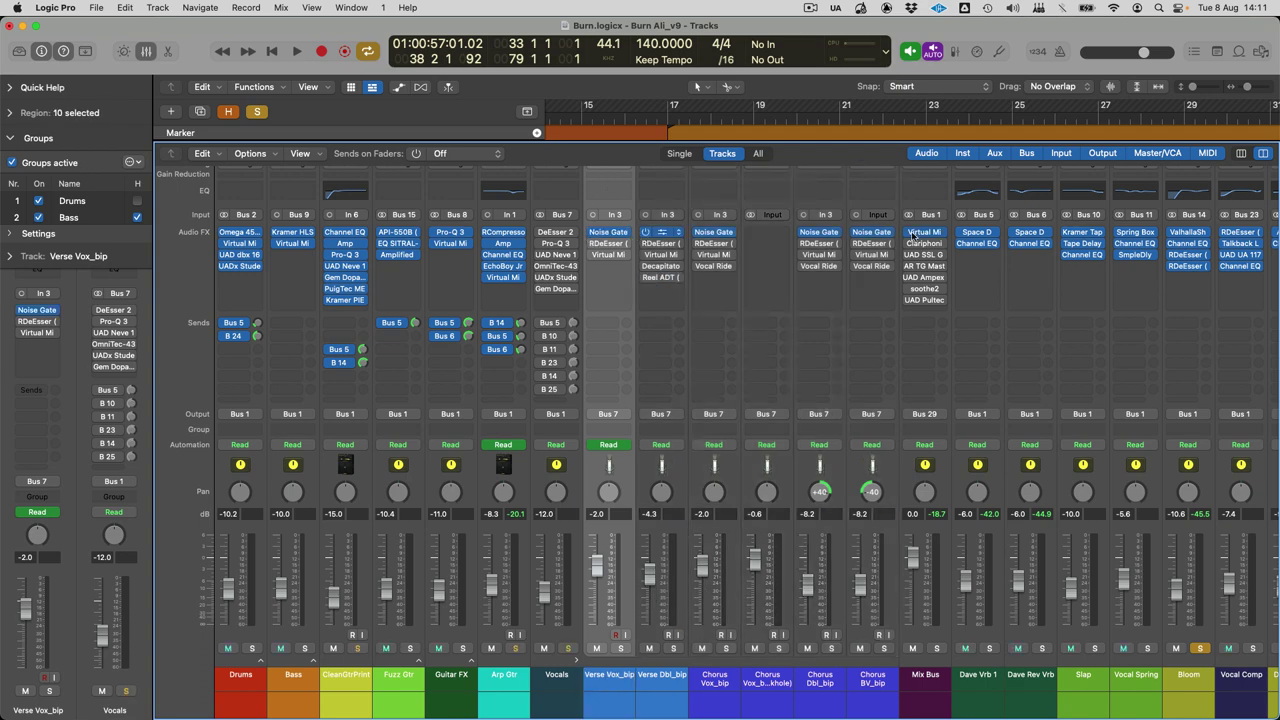
mouse_move(593, 243)
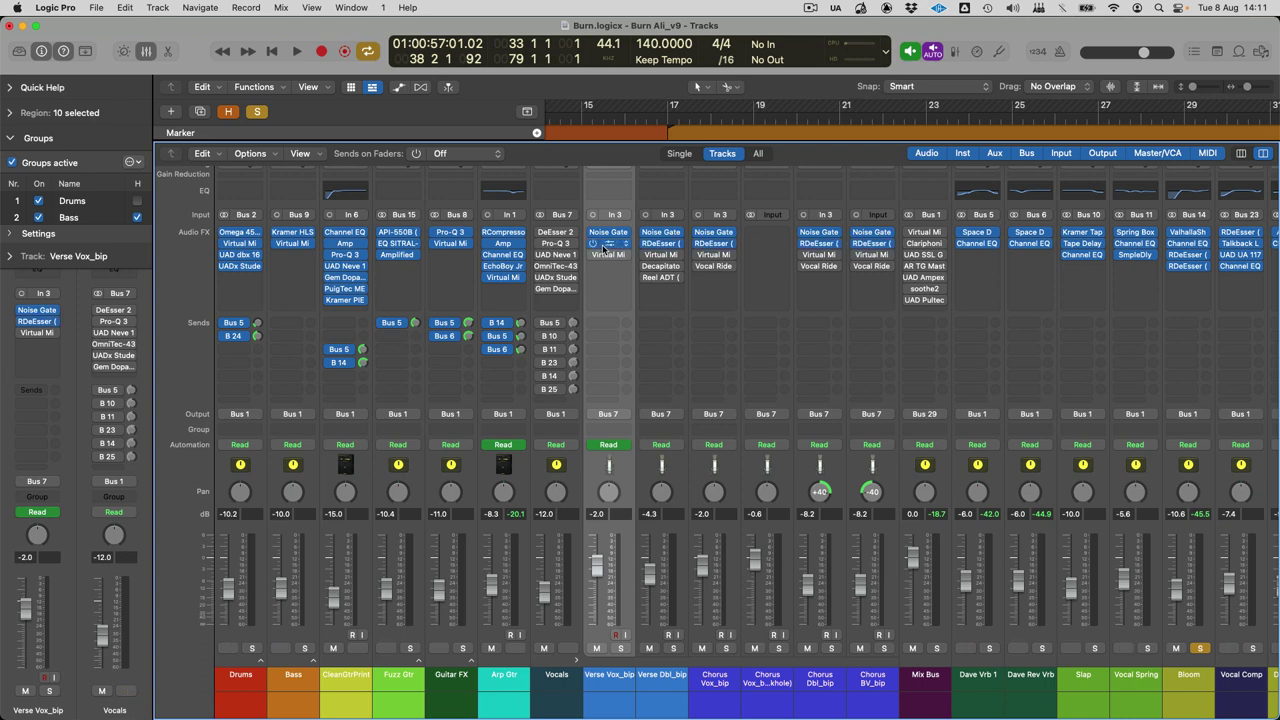
click(603, 246)
click(434, 217)
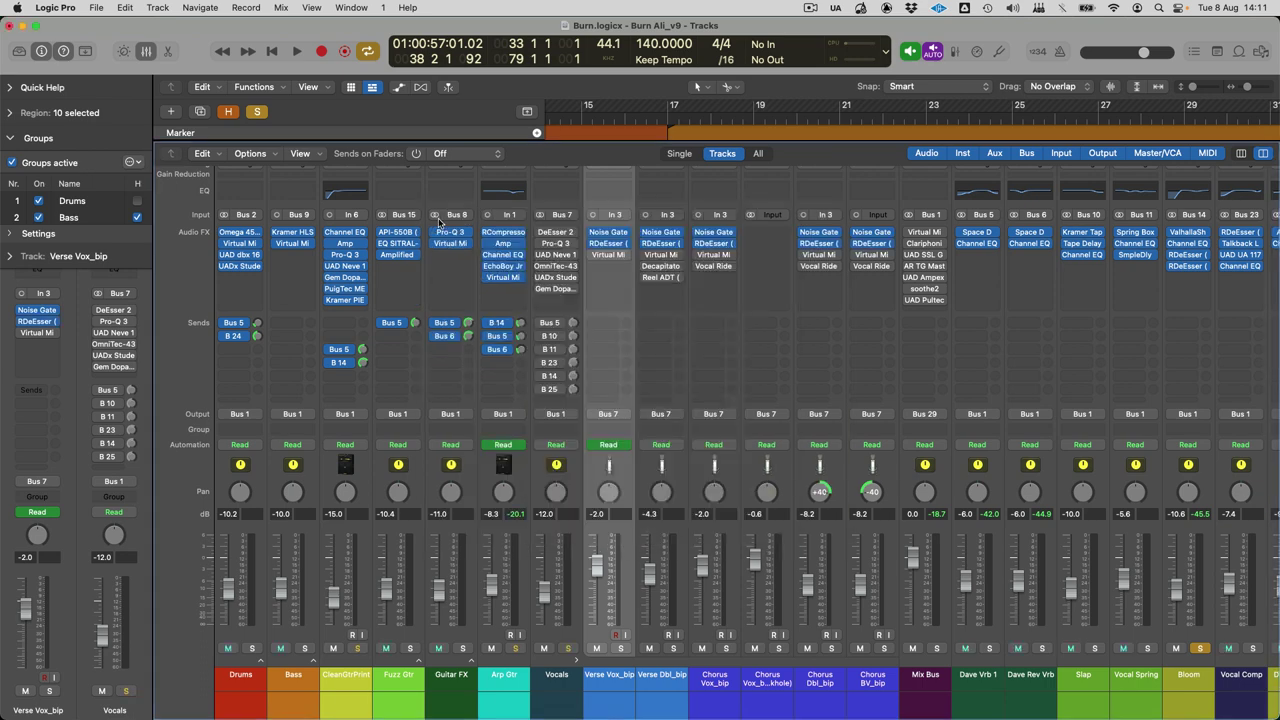
Step: Re-enable Virtual Mix Rack on the vocal channels and view its module chain on Verse Vox_bip with the module browser collapsed
click(622, 252)
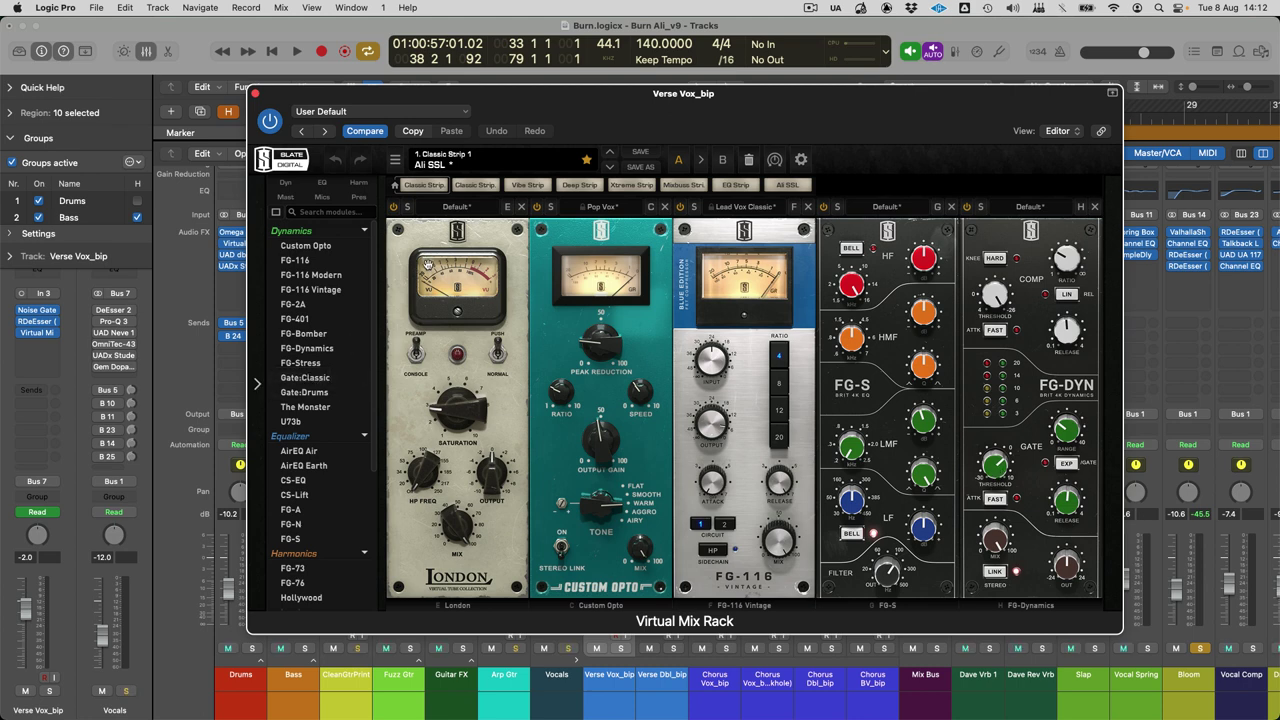
click(258, 386)
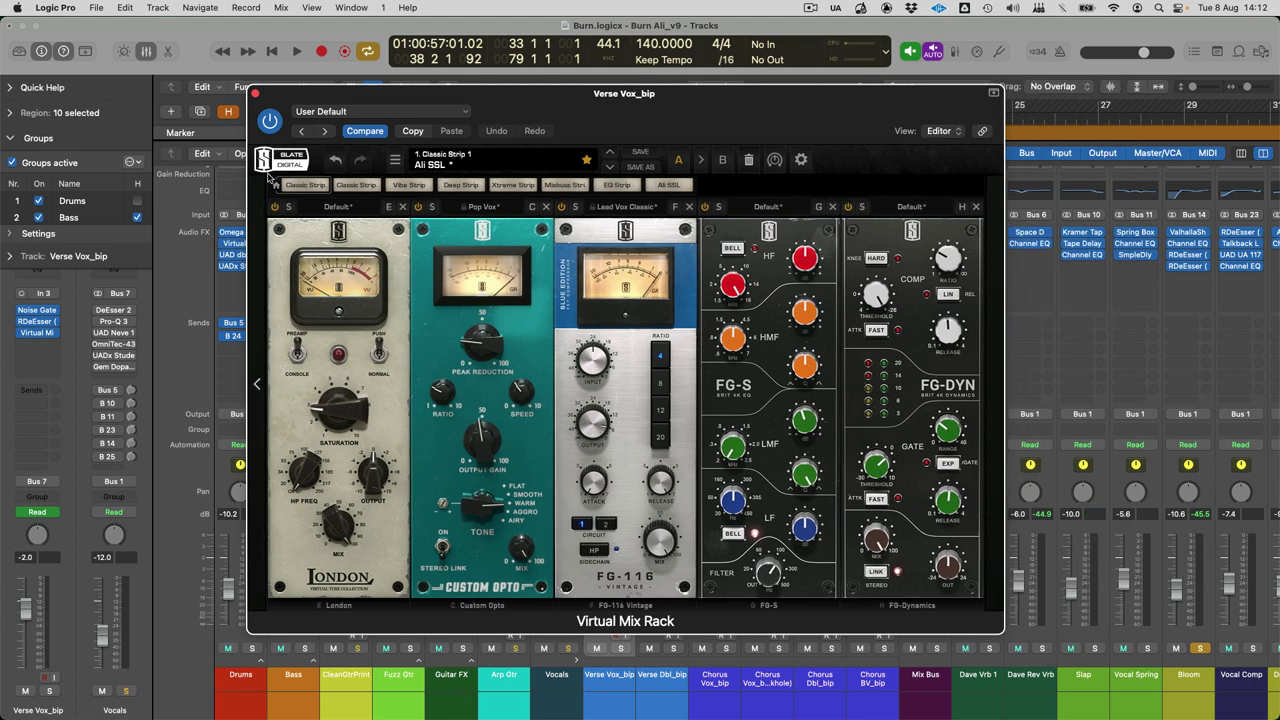
click(255, 93)
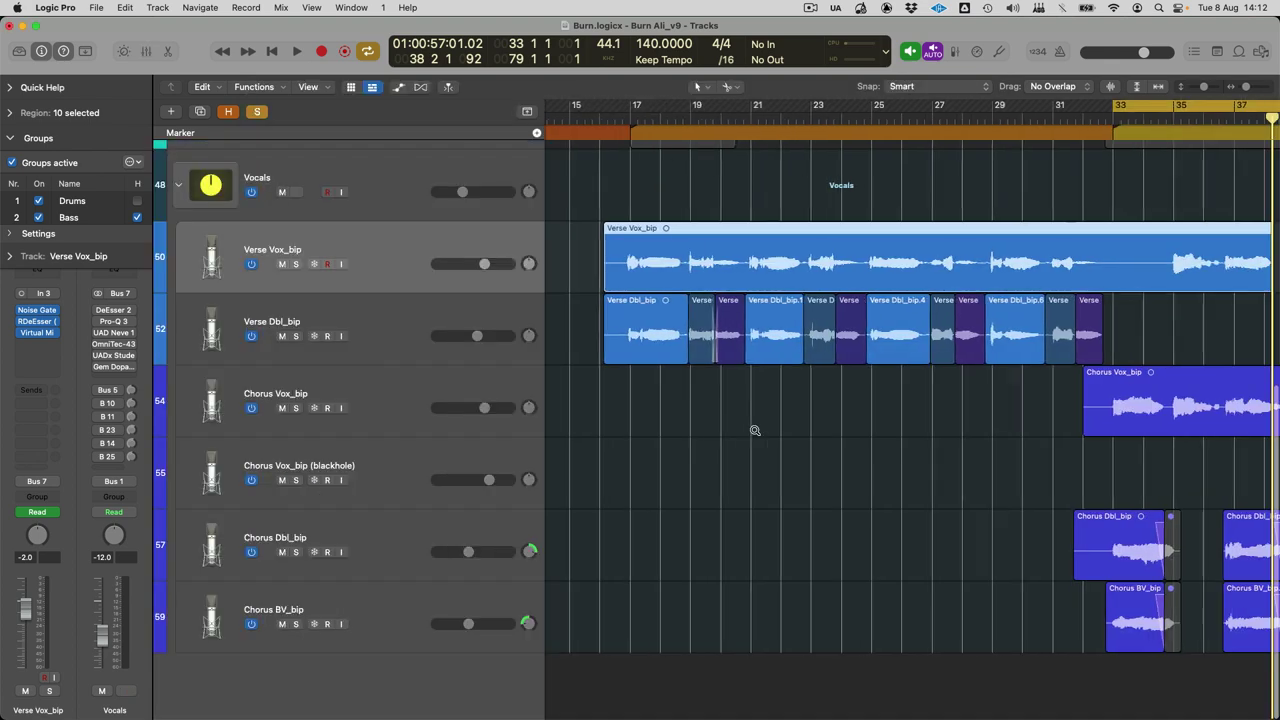
Step: Hide the mixer, set the cycle range to bars 17 to 33, and briefly play the verse vocals
key(x)
drag(815, 127, 1072, 112)
scroll(937, 291, right, 1)
scroll(937, 291, right, 8)
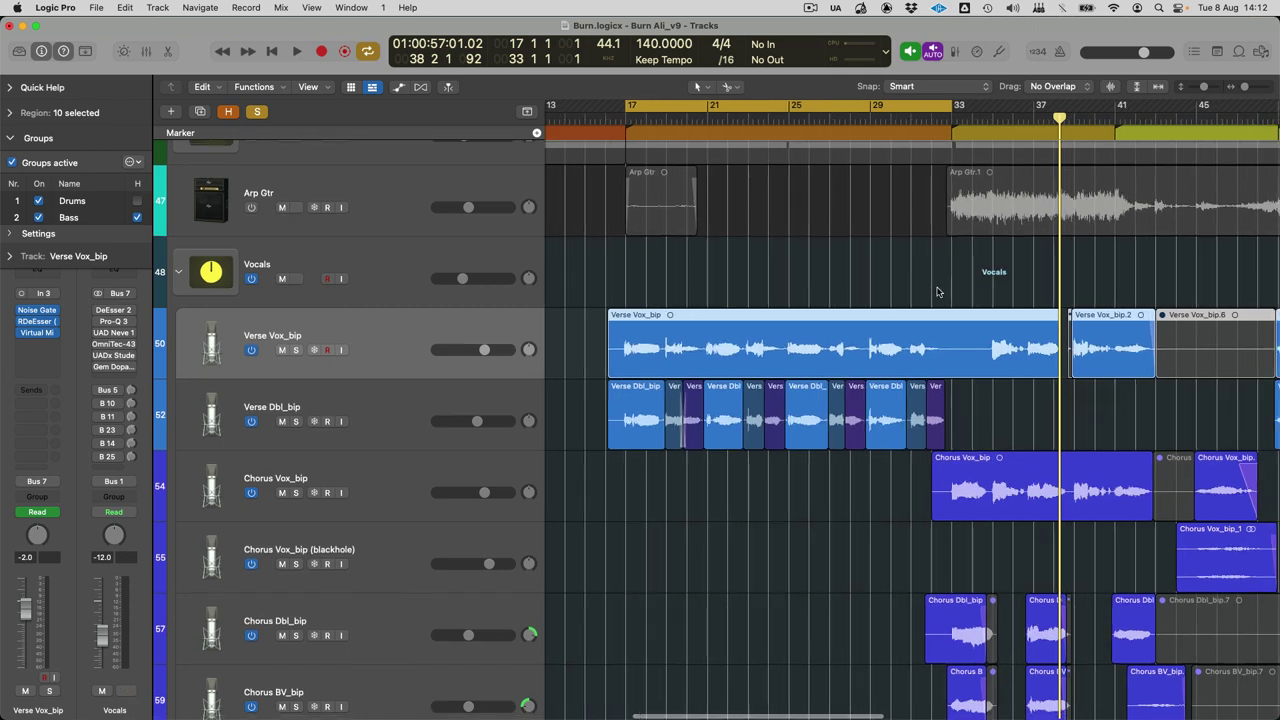
scroll(937, 291, left, 2)
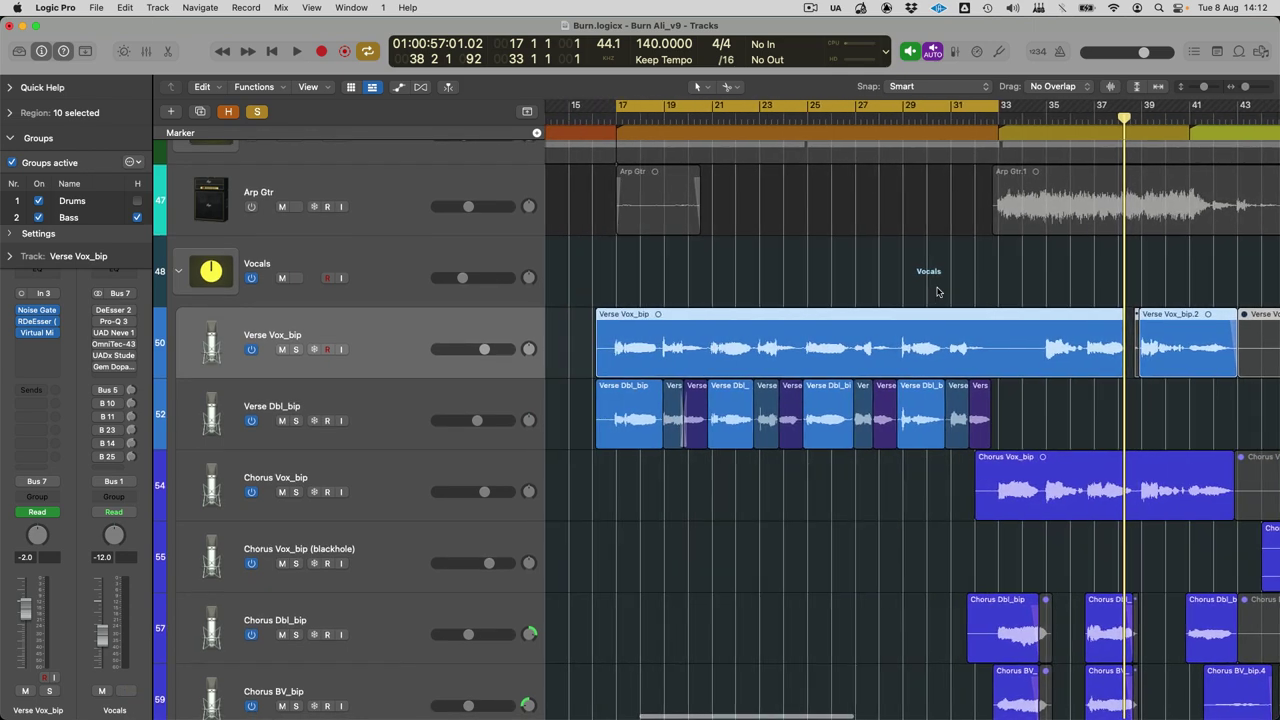
key(space)
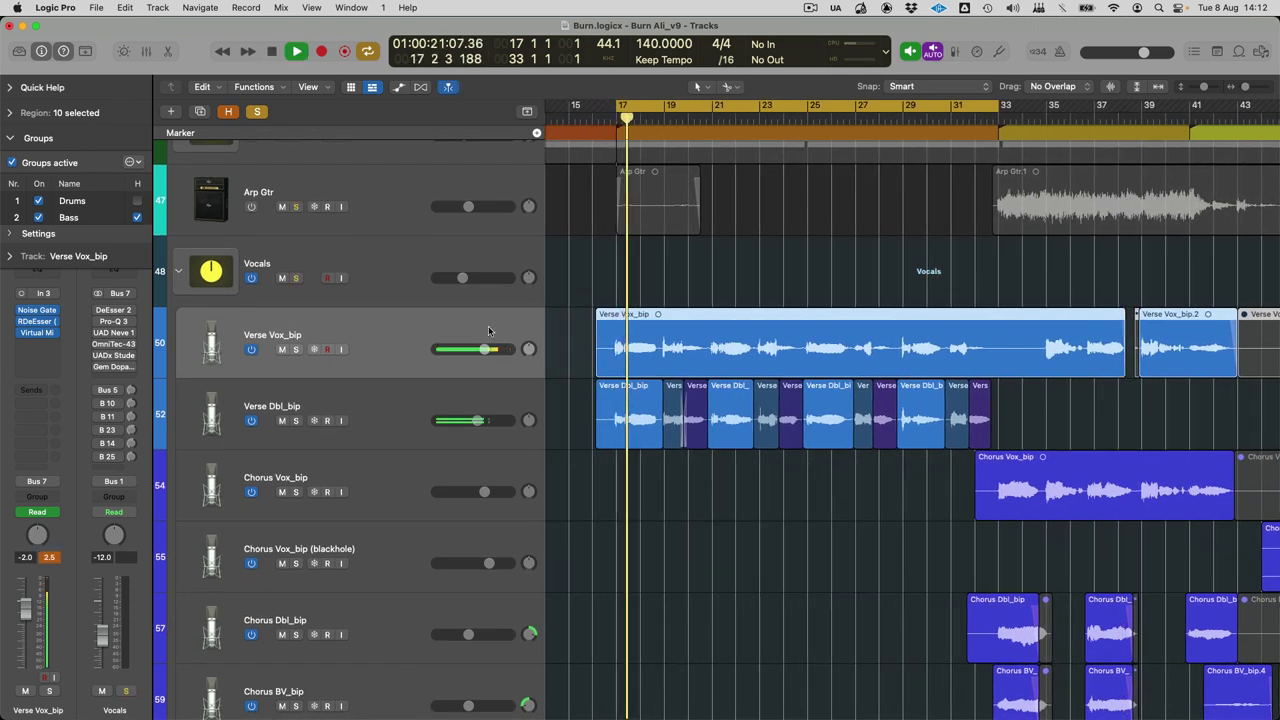
key(space)
Step: Solo the Vocals stack and play the verse from bar 17 to about bar 24
click(379, 280)
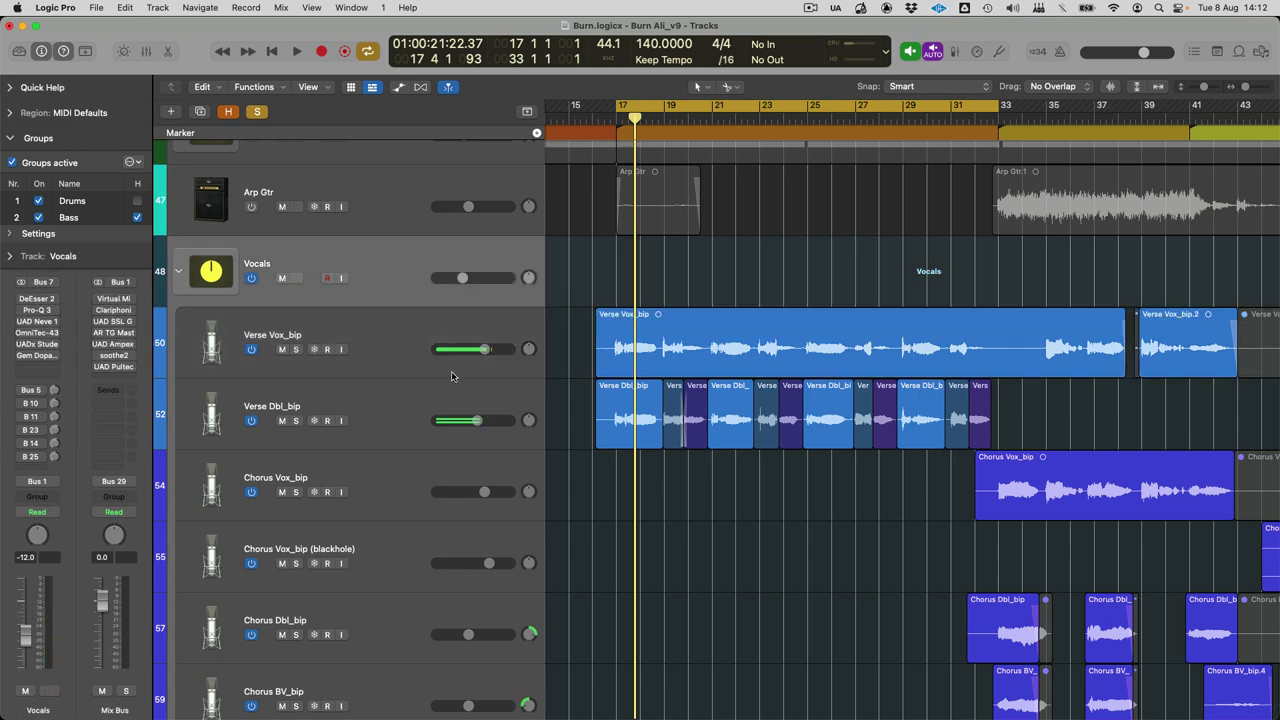
key(x)
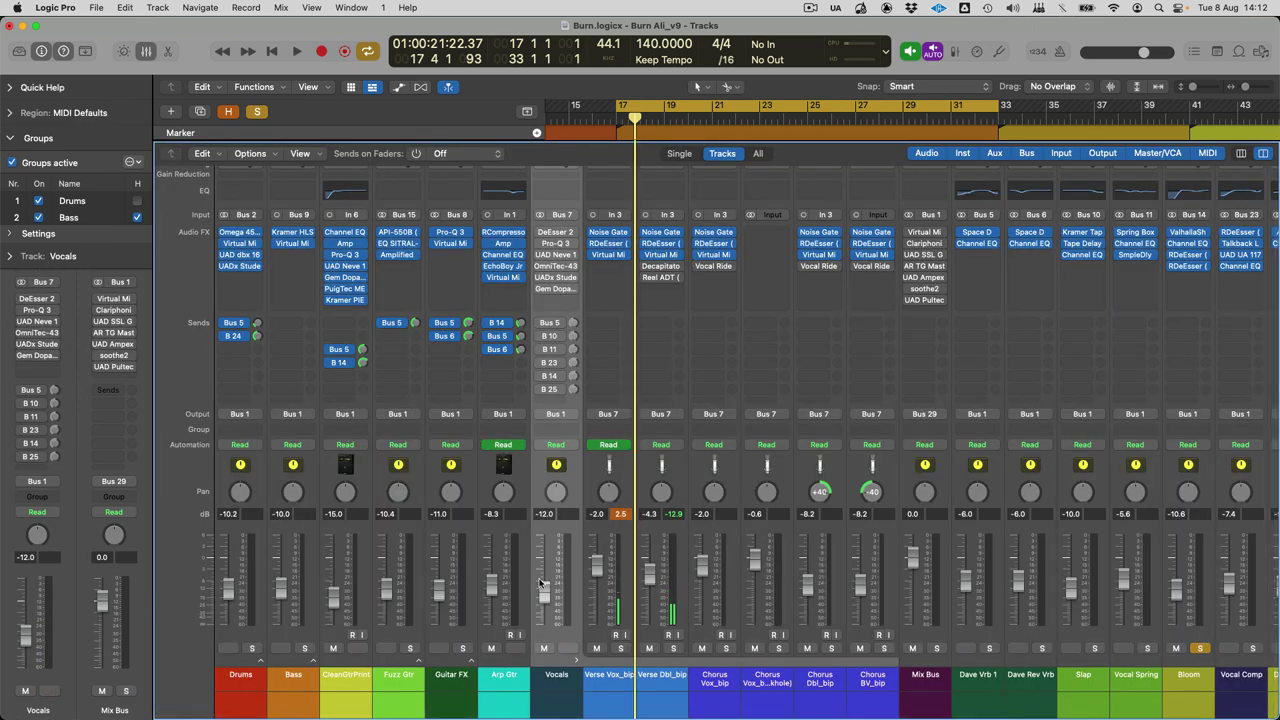
key(x)
key(space)
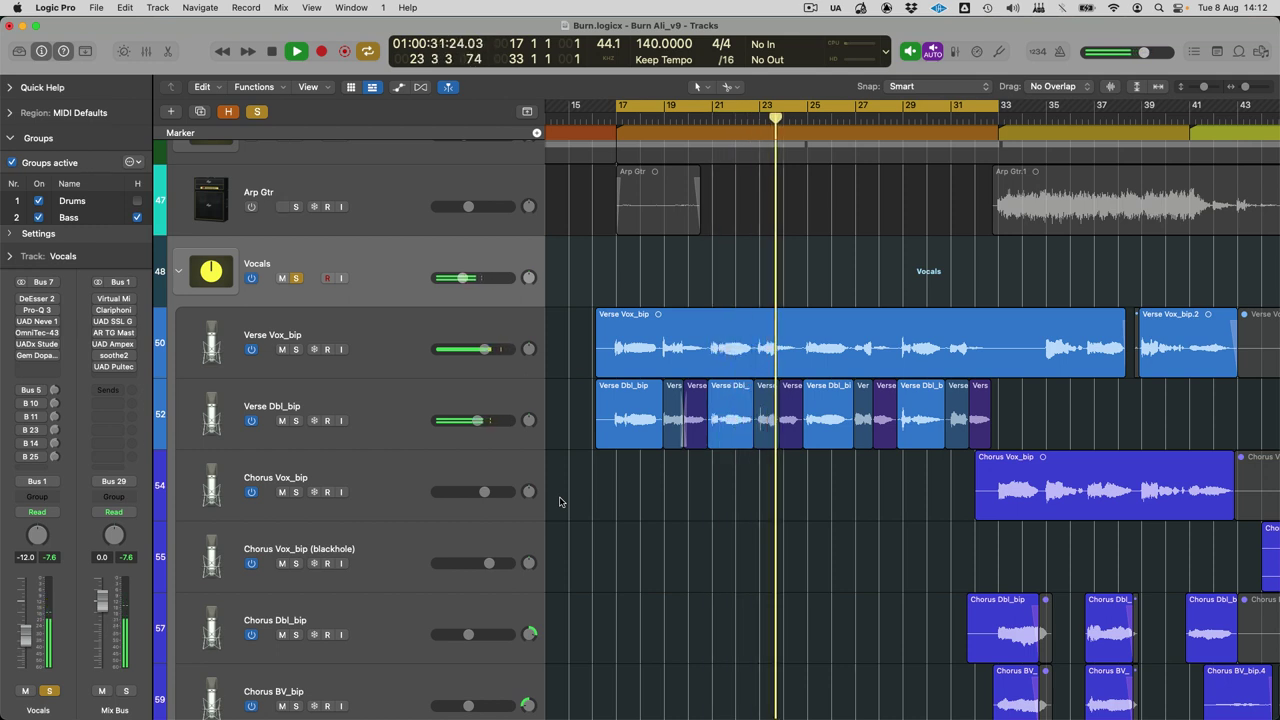
key(space)
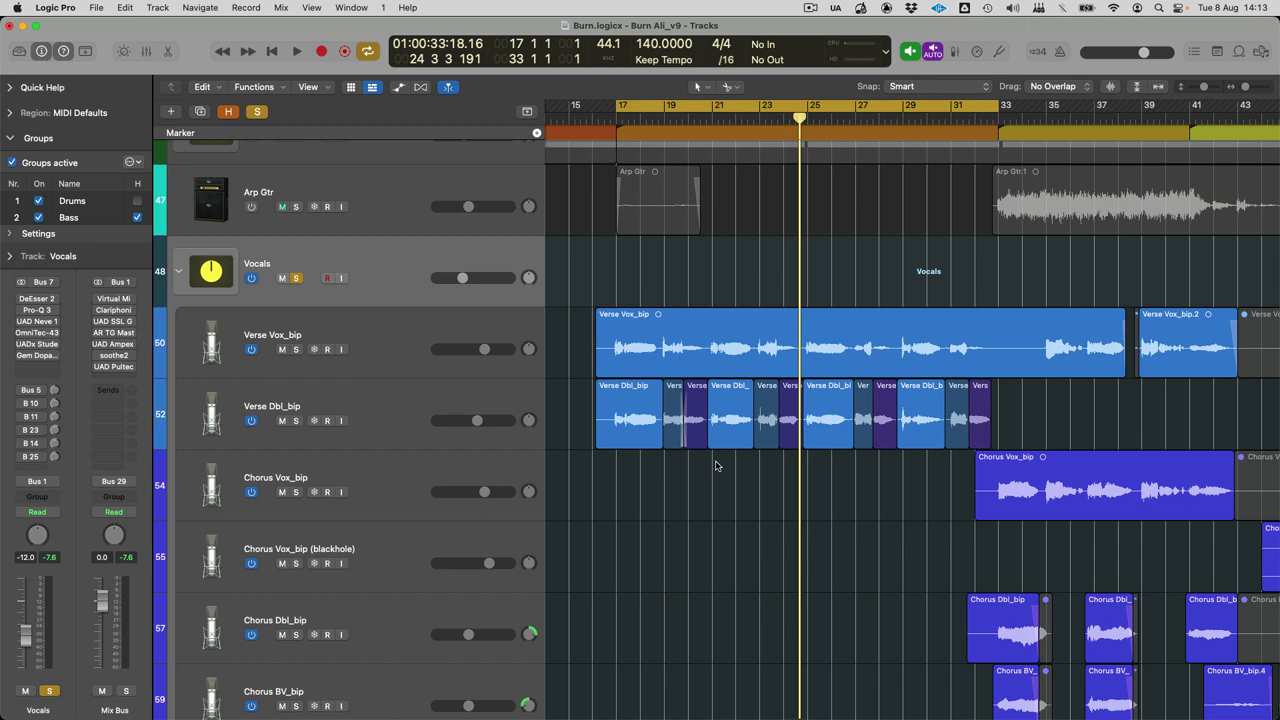
Step: Re-enable Decapitator on Verse Dbl_bip in the mixer and view its settings
key(x)
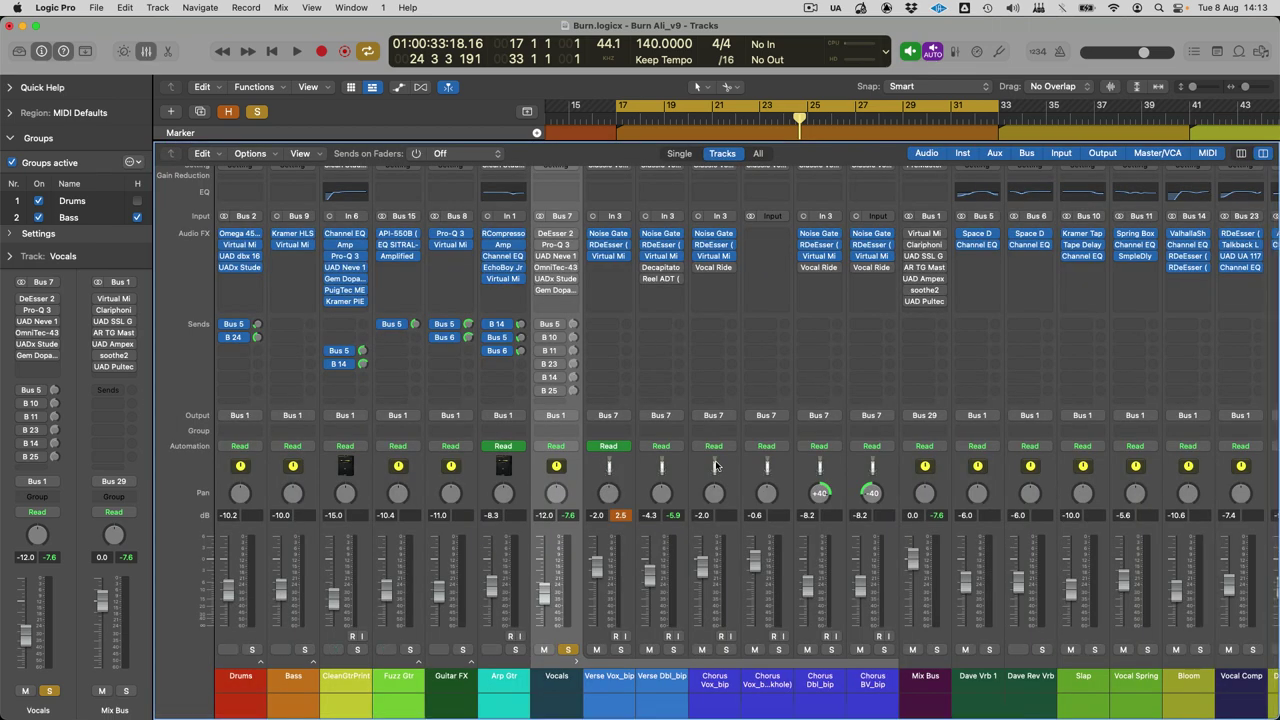
key(a)
click(662, 270)
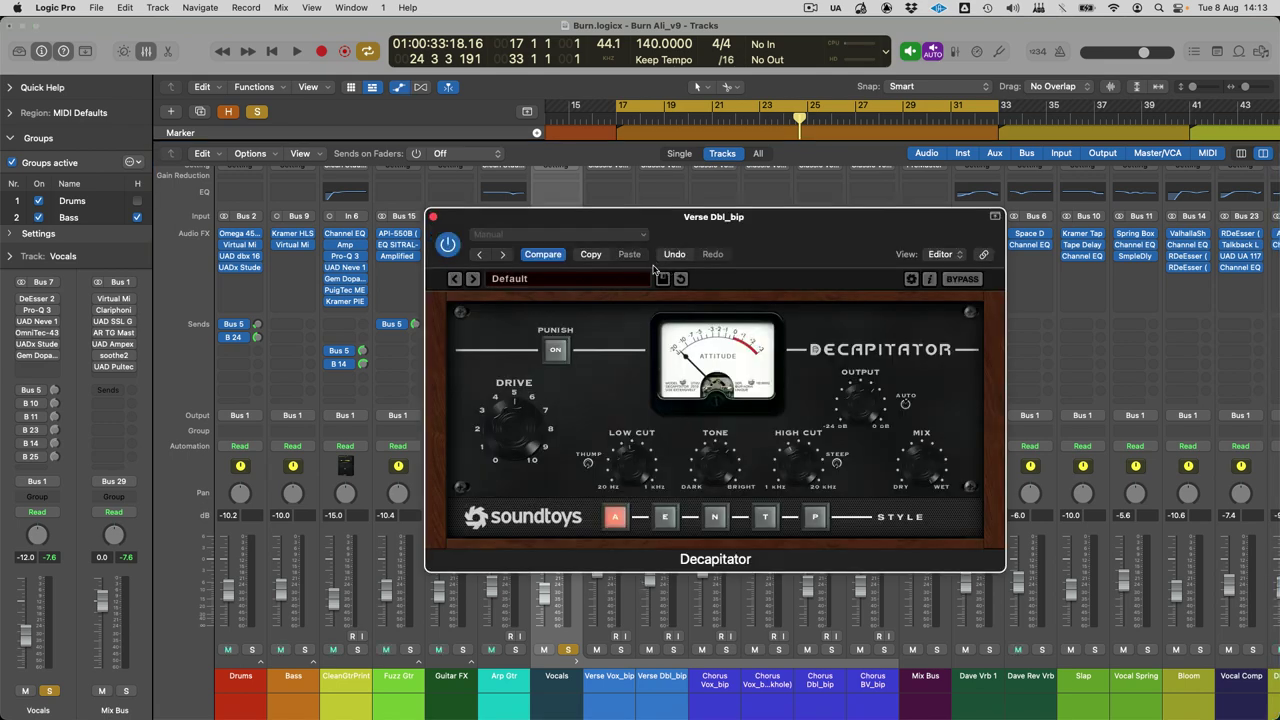
click(434, 220)
Step: Play the verse, re-enable Reel ADT on Verse Dbl_bip, view its Classic Vocal ADT settings, and listen again
key(space)
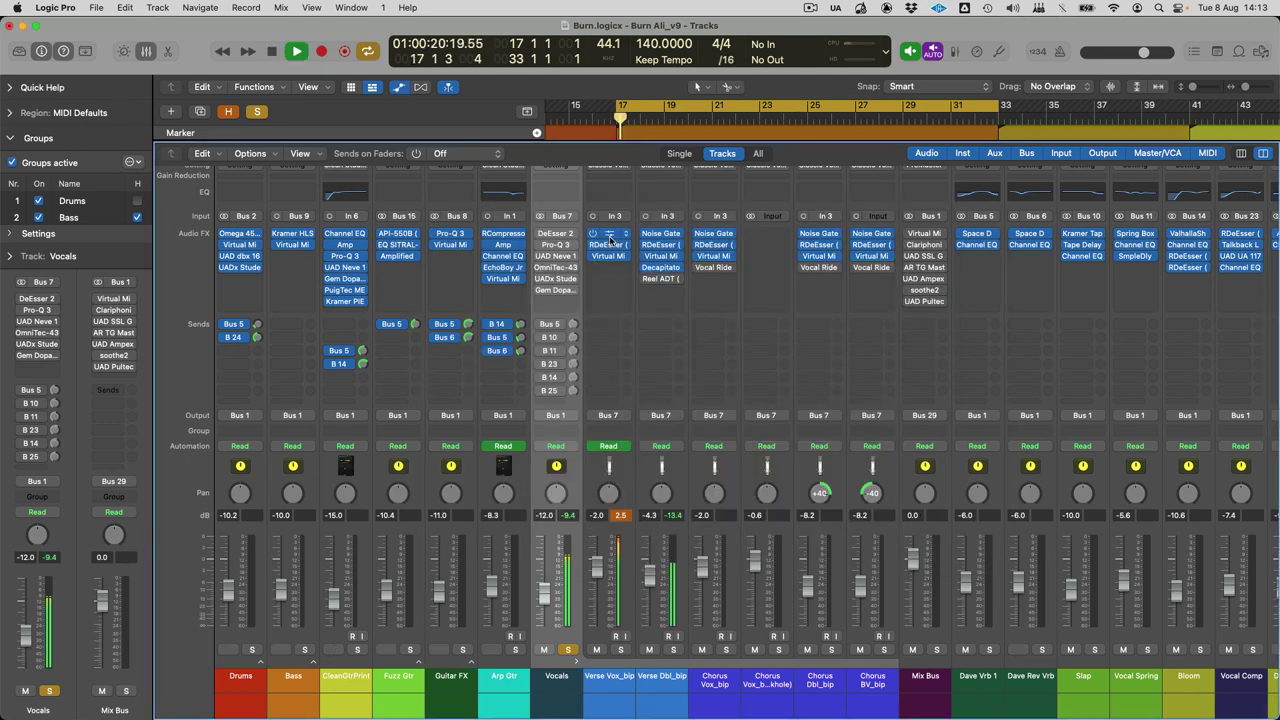
mouse_move(646, 281)
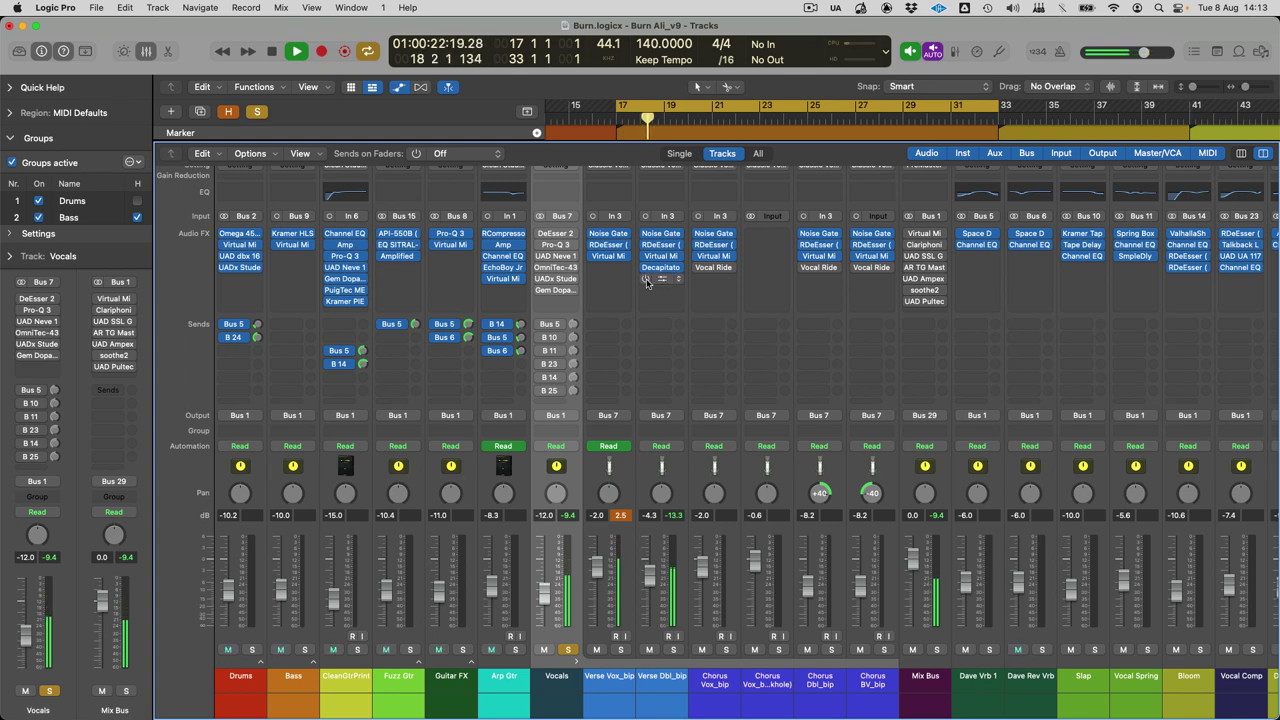
key(space)
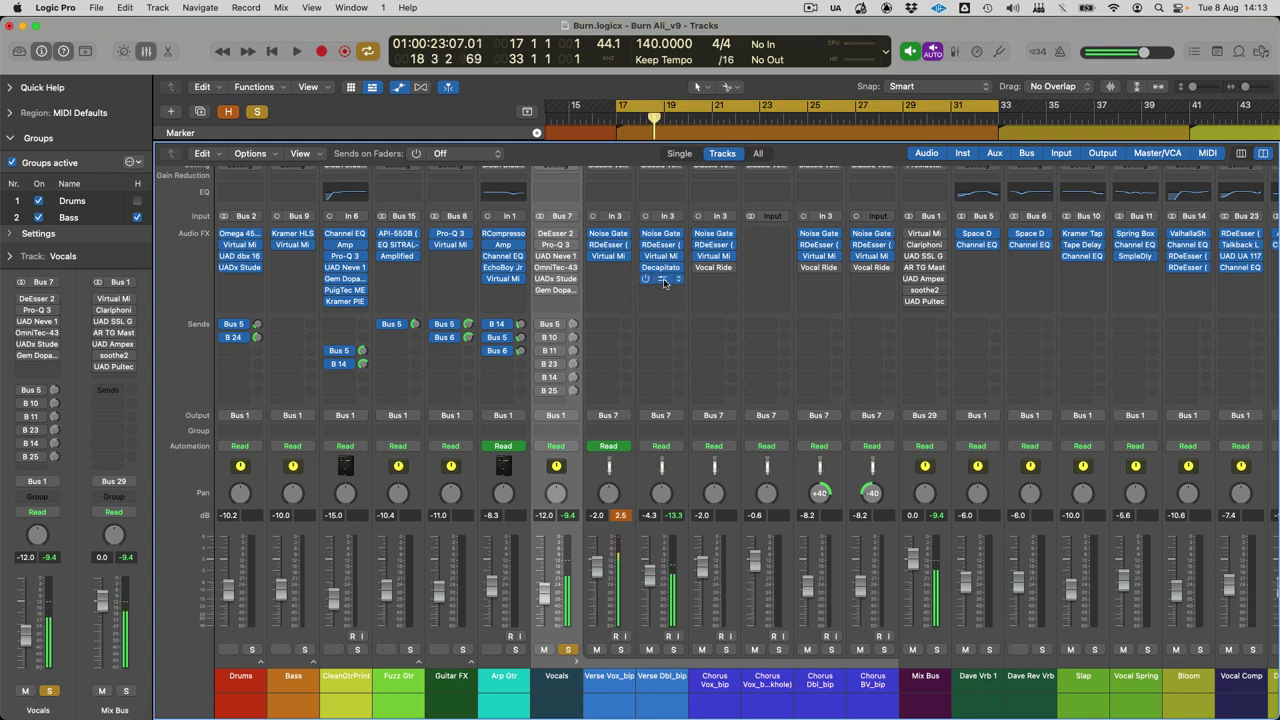
click(662, 279)
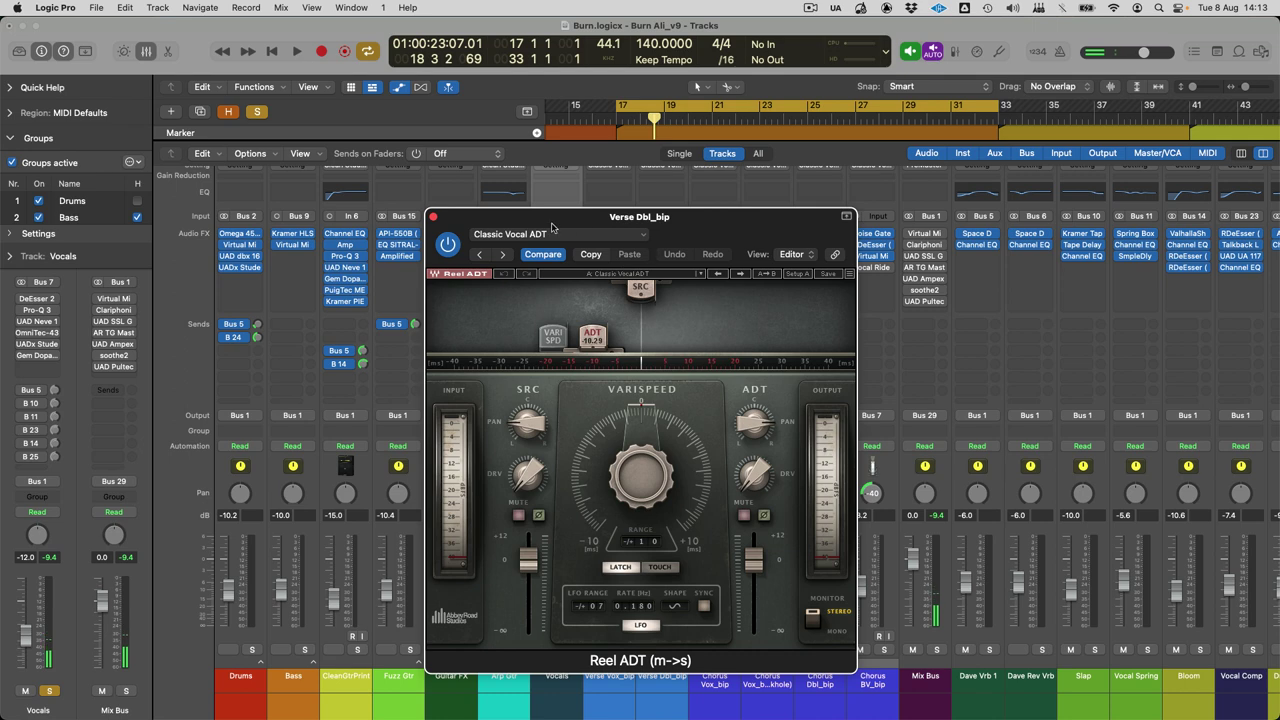
click(433, 216)
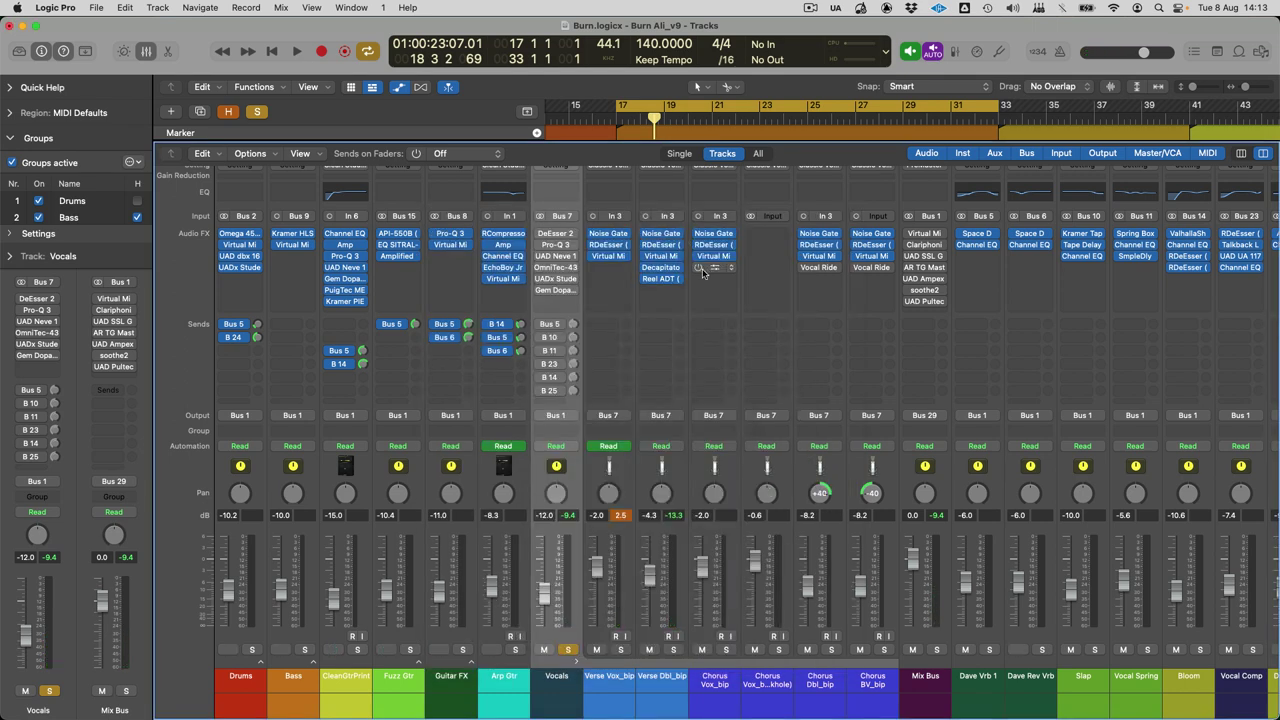
key(space)
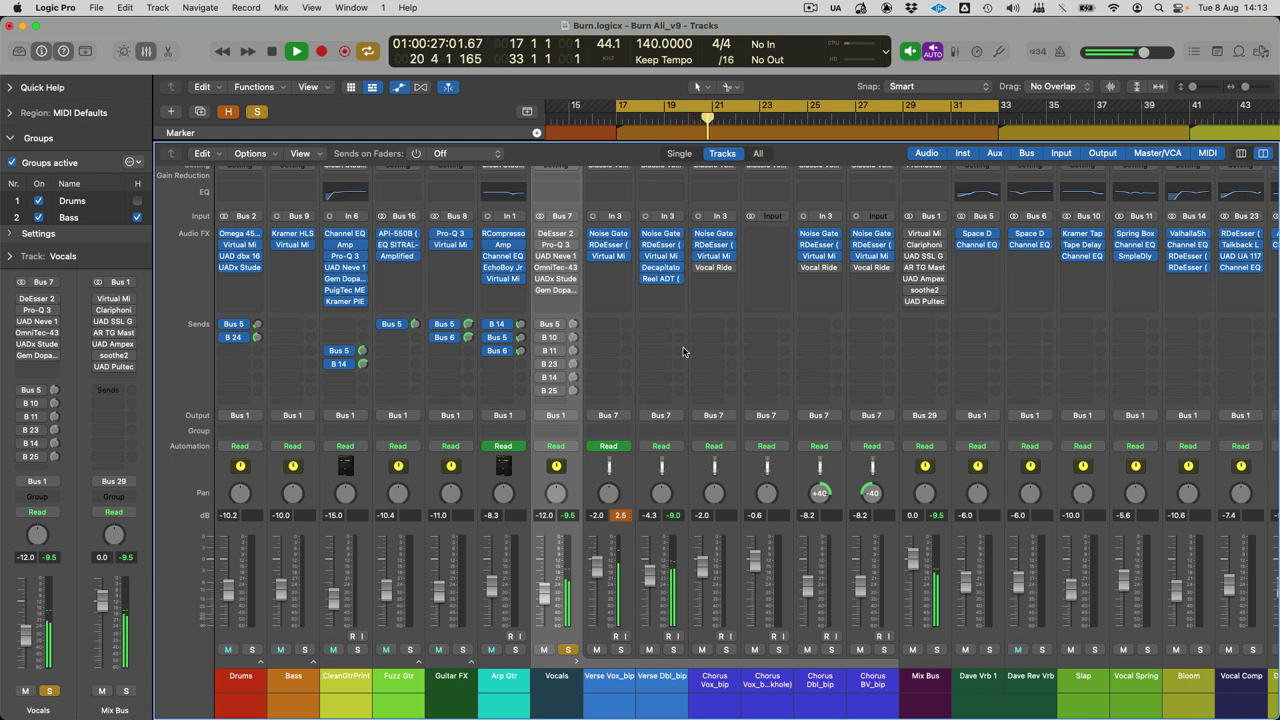
Step: Stop playback and view the Vocal Rider settings on the Chorus Vox_bip channel
key(space)
key(x)
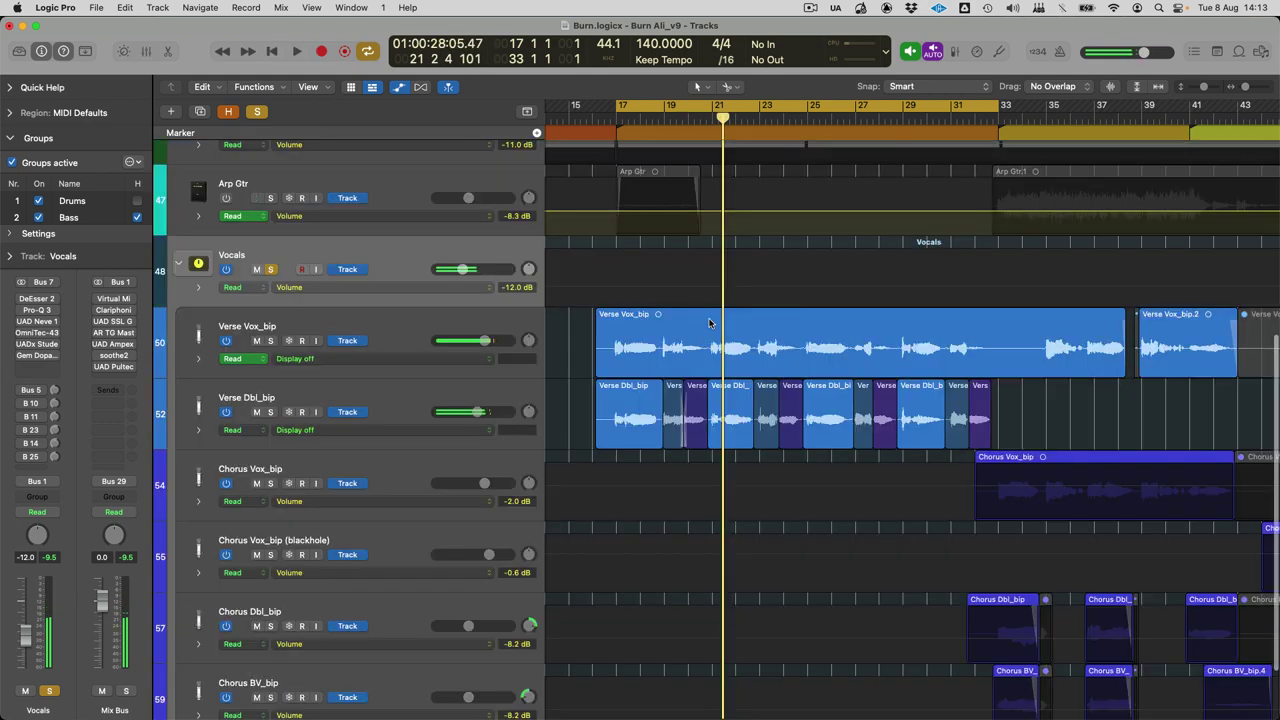
key(x)
mouse_move(697, 268)
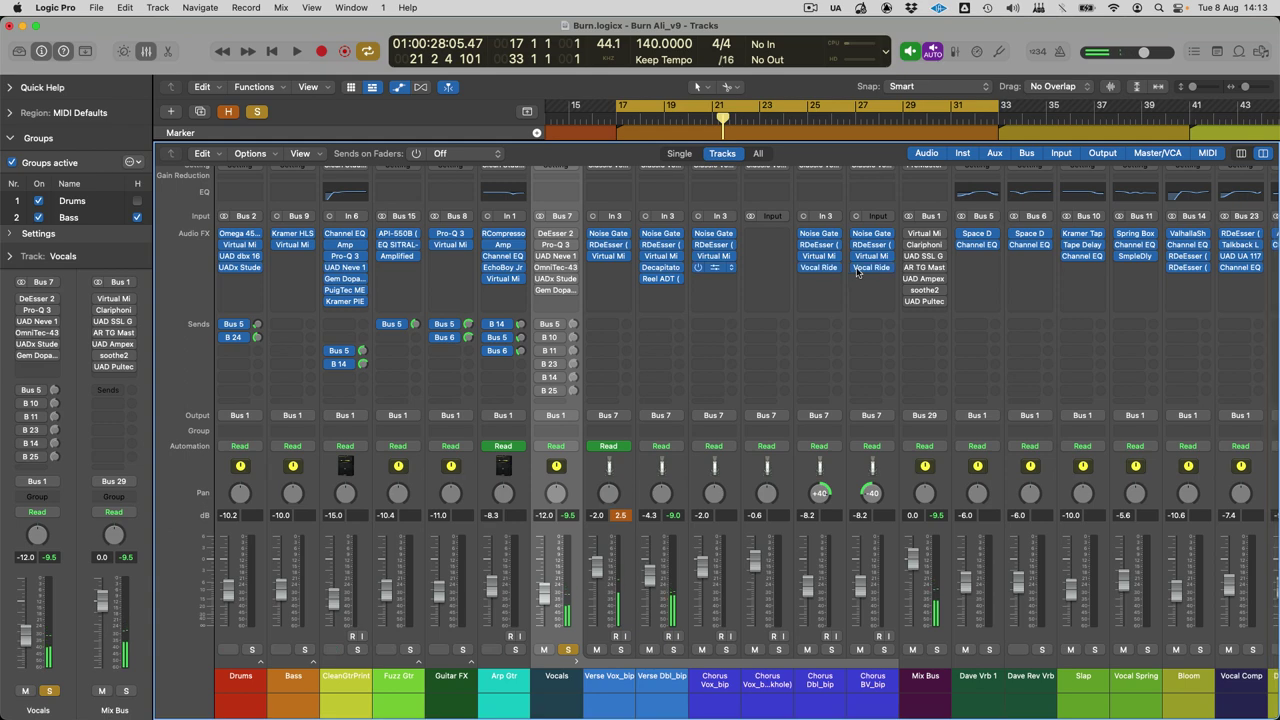
drag(868, 268, 715, 268)
click(734, 266)
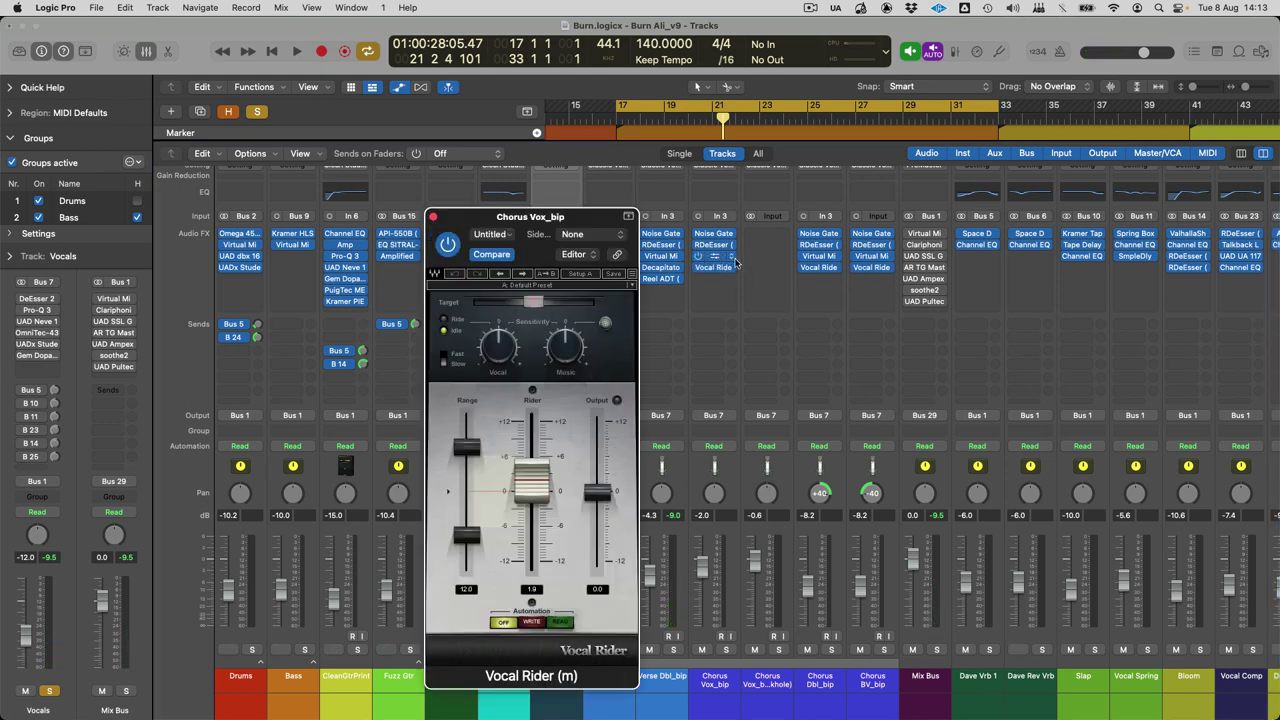
click(432, 216)
Step: Examine the chorus vocal, double and backing-vocal regions in the arrangement, including how the doubles line up around bars 33 to 38
key(x)
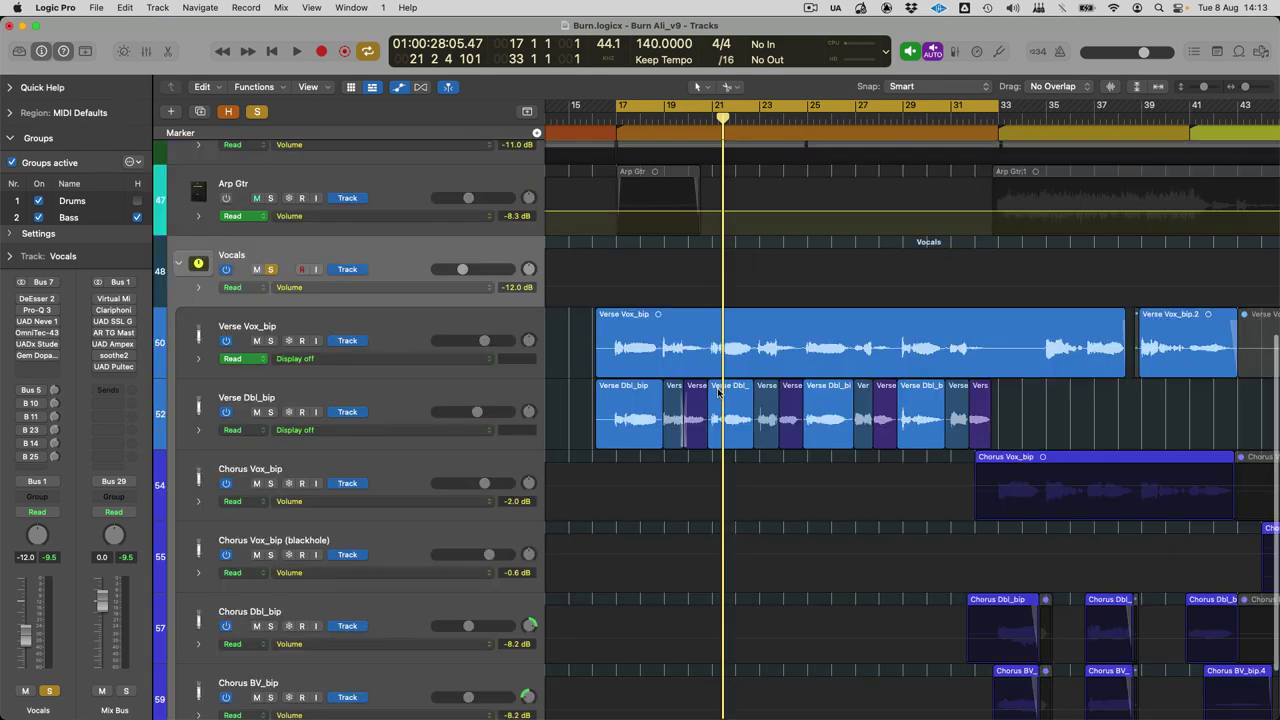
scroll(717, 390, right, 10)
scroll(717, 390, down, 2)
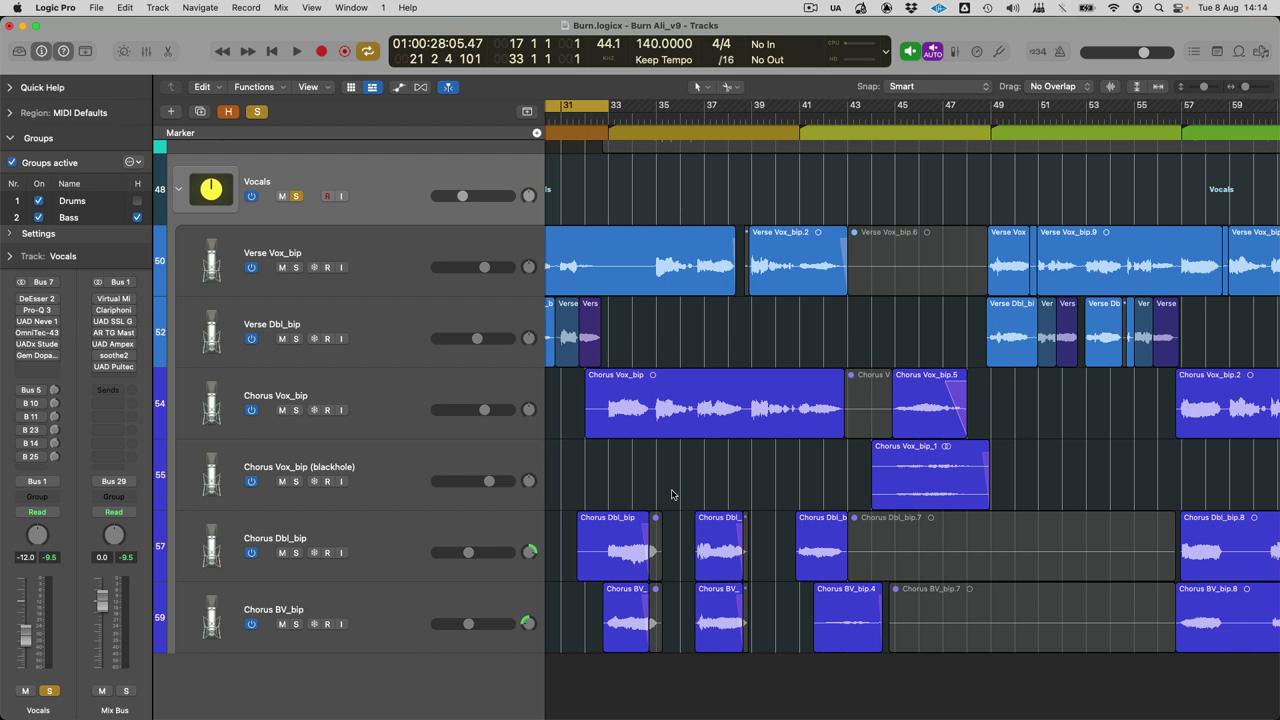
drag(627, 496, 629, 693)
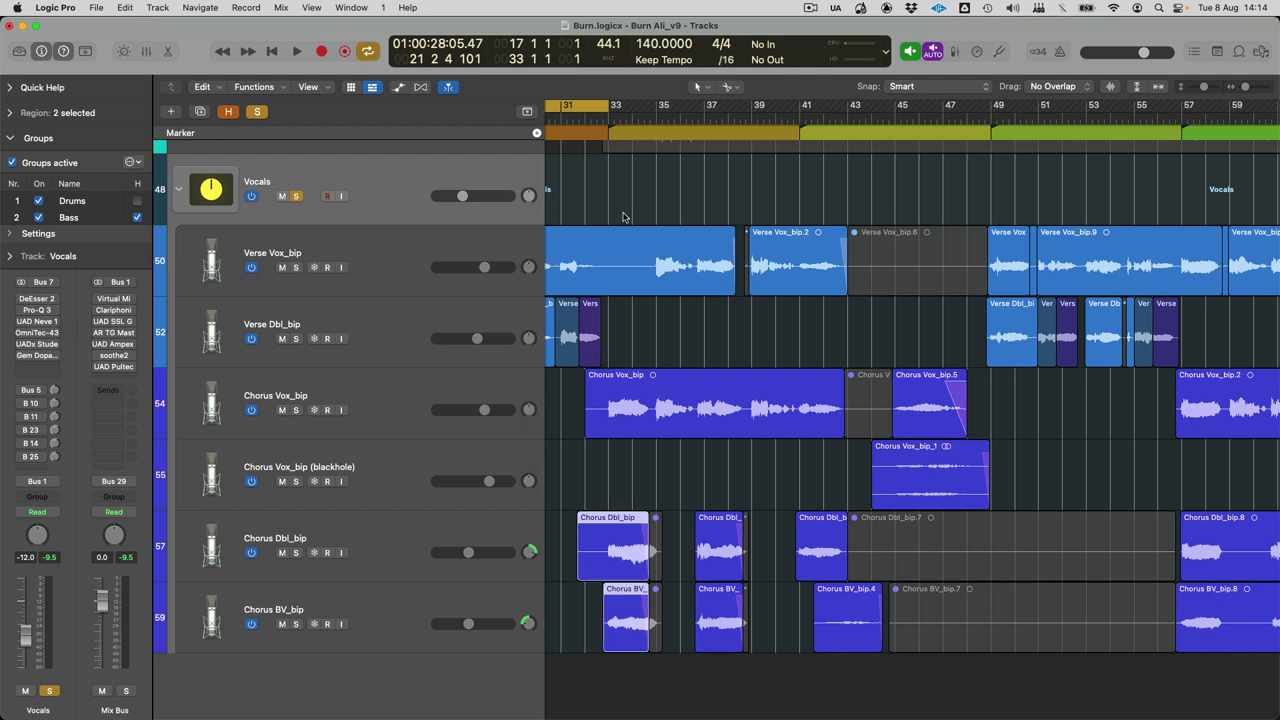
drag(632, 120, 734, 118)
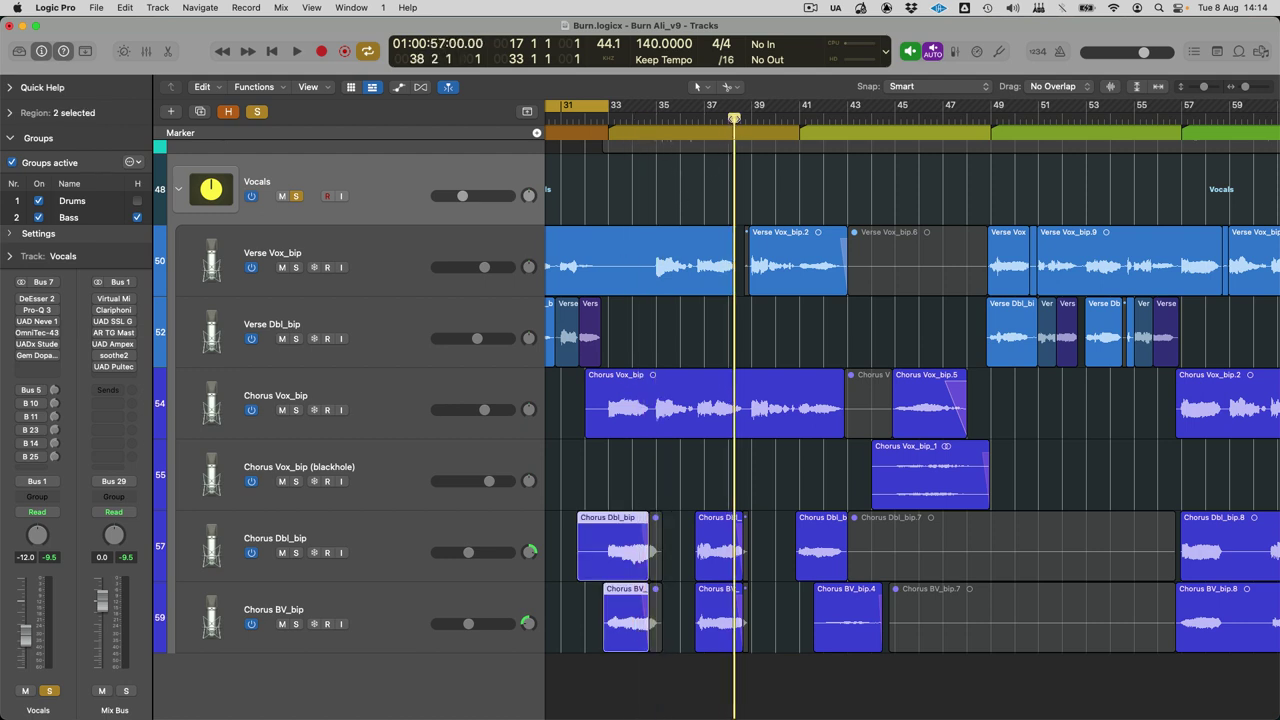
scroll(945, 492, up, 4)
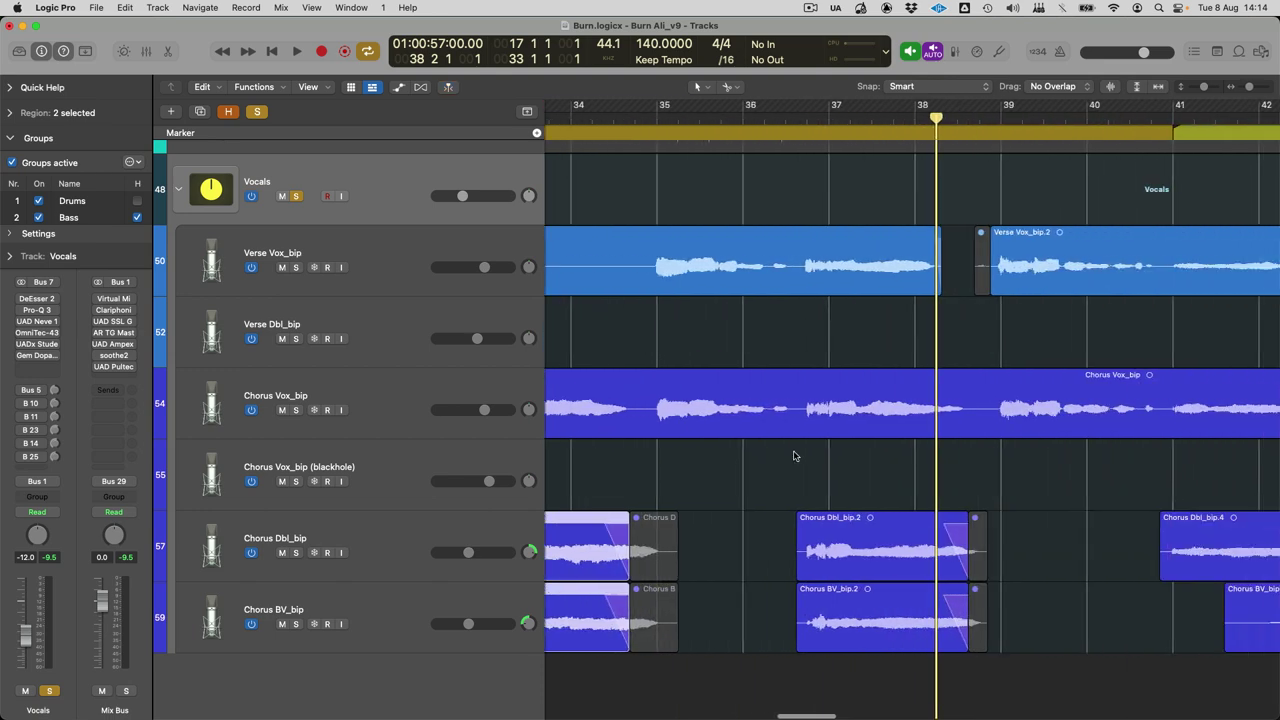
scroll(936, 557, down, 5)
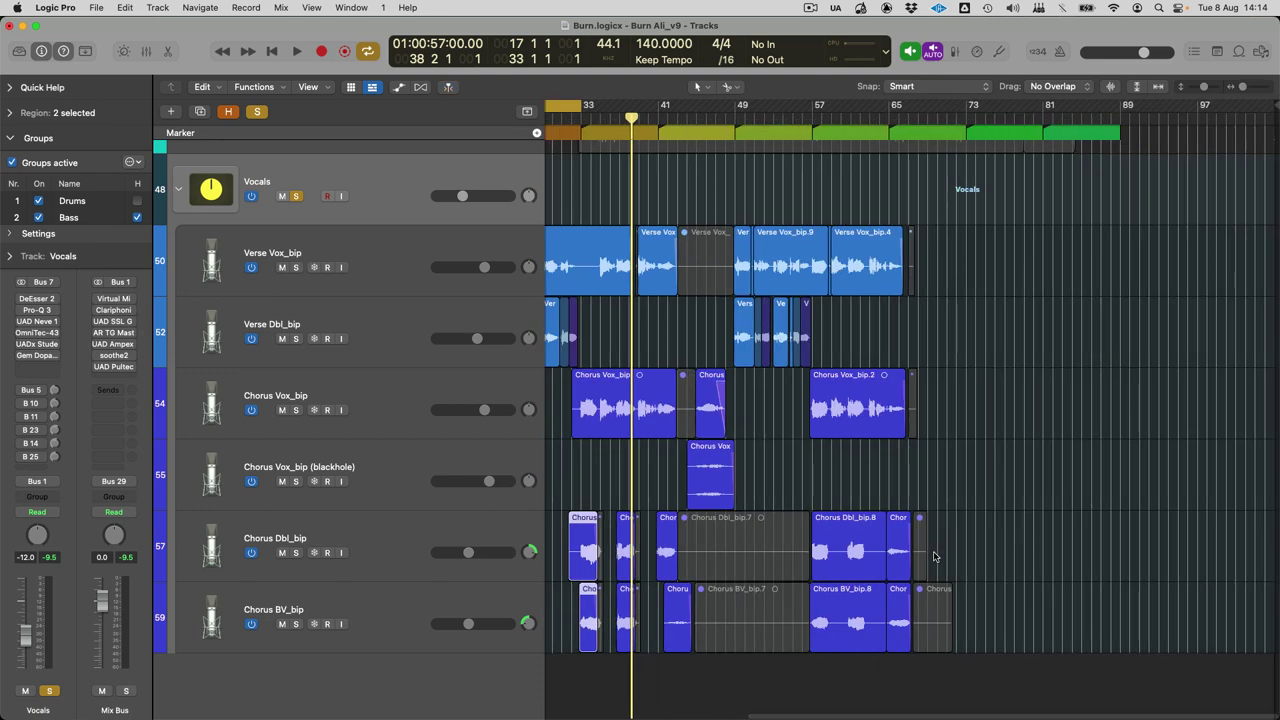
click(950, 470)
scroll(660, 174, left, 5)
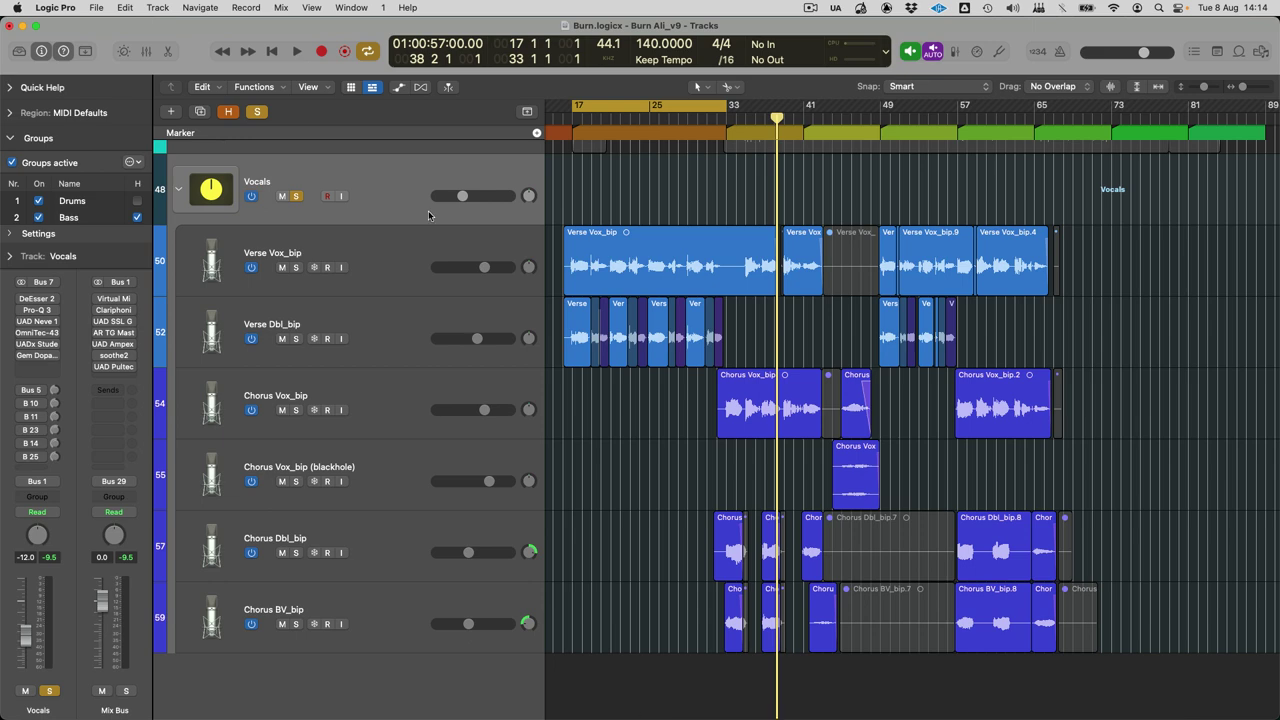
Step: Re-enable DeEsser 2 on the Vocals stack in the mixer and view its settings while playing the verse from bar 17
key(x)
key(space)
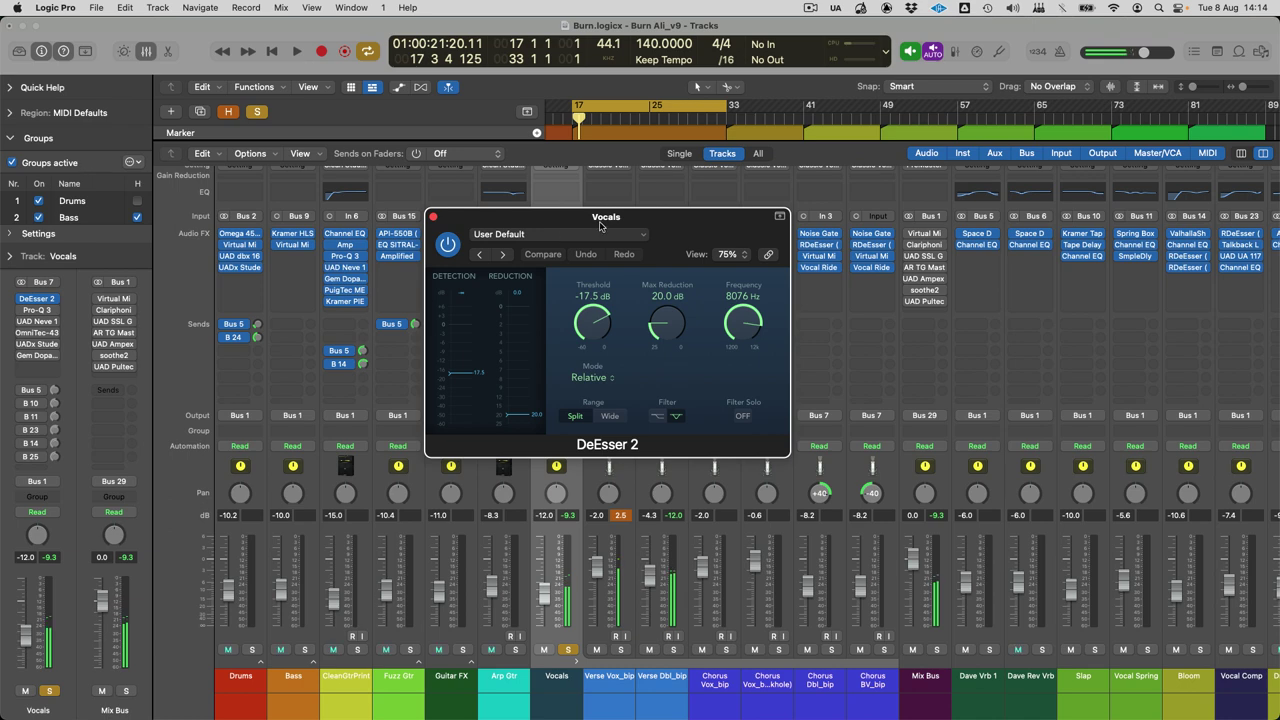
drag(595, 227, 846, 196)
key(space)
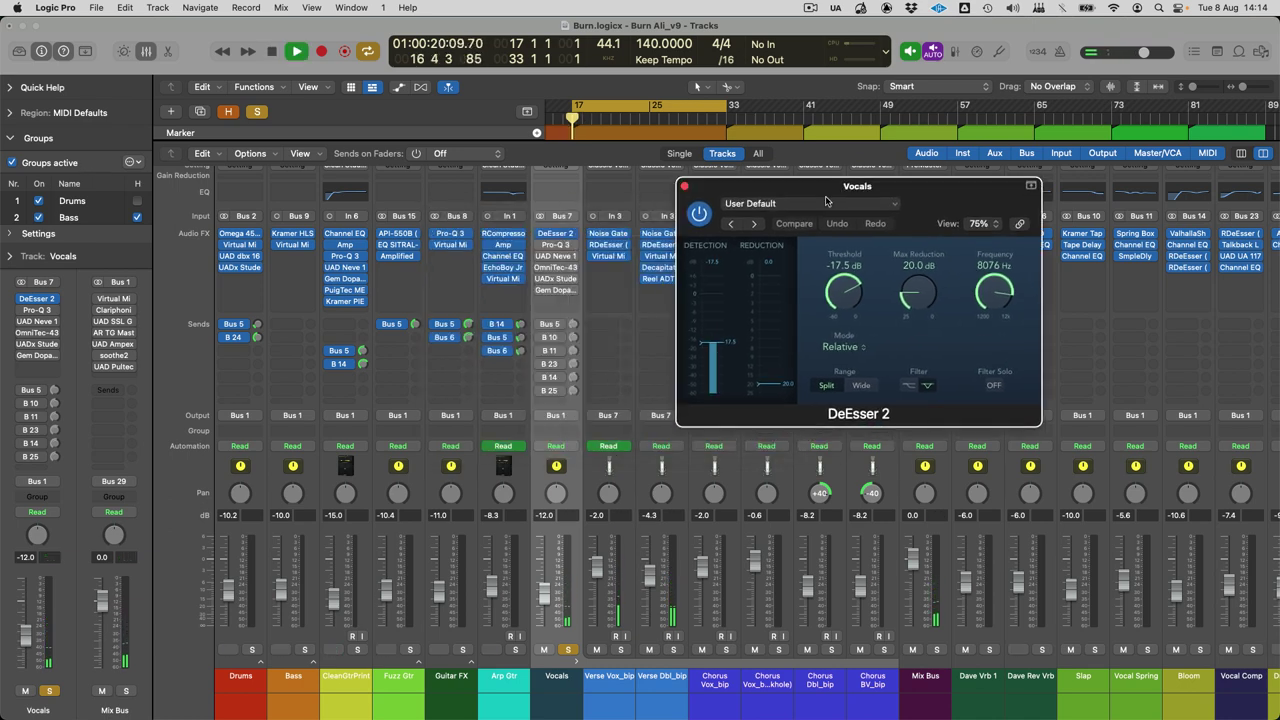
Step: Re-enable Pro-Q 3 on the Vocals stack, solo its dynamic band briefly during playback, and close both plug-in windows
click(557, 246)
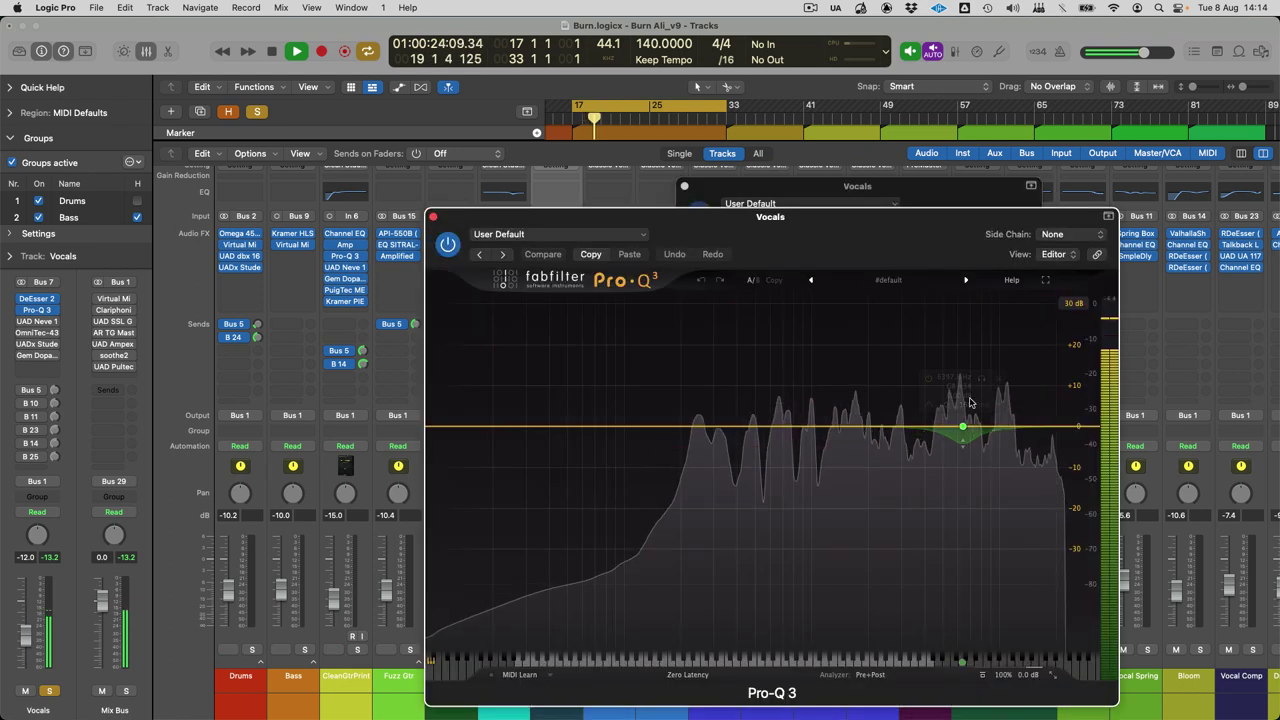
click(981, 380)
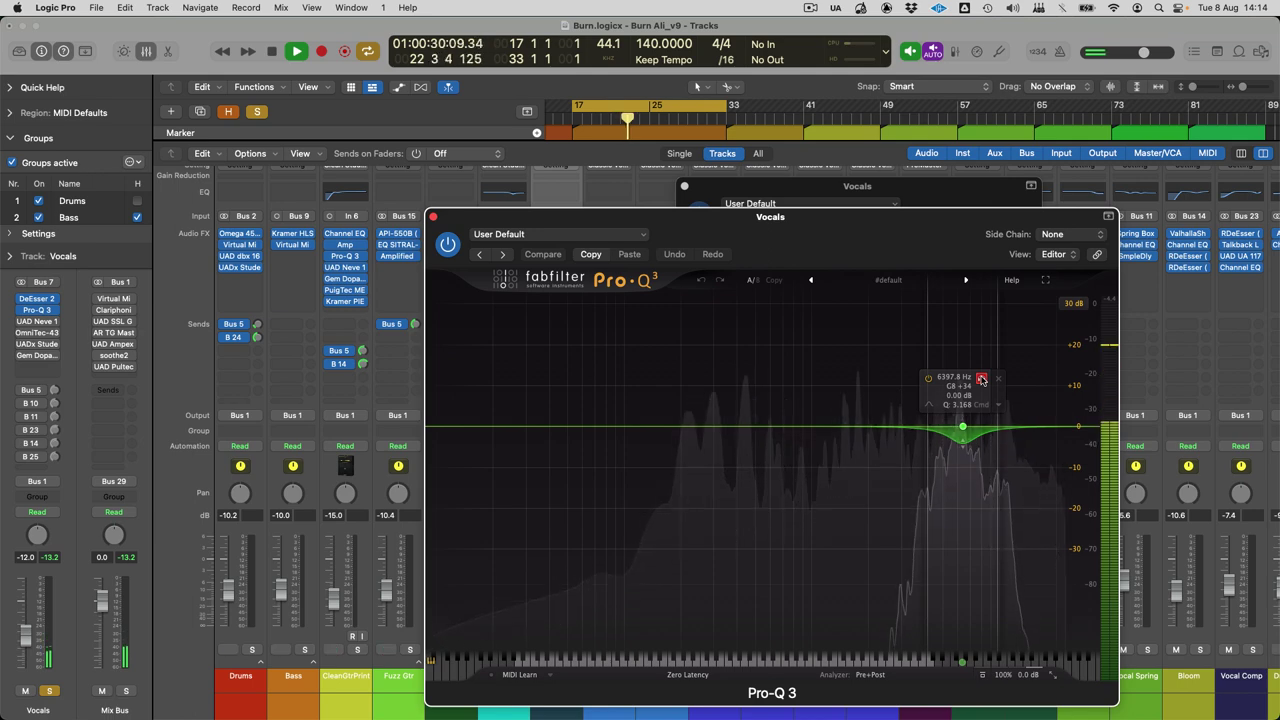
click(981, 379)
key(space)
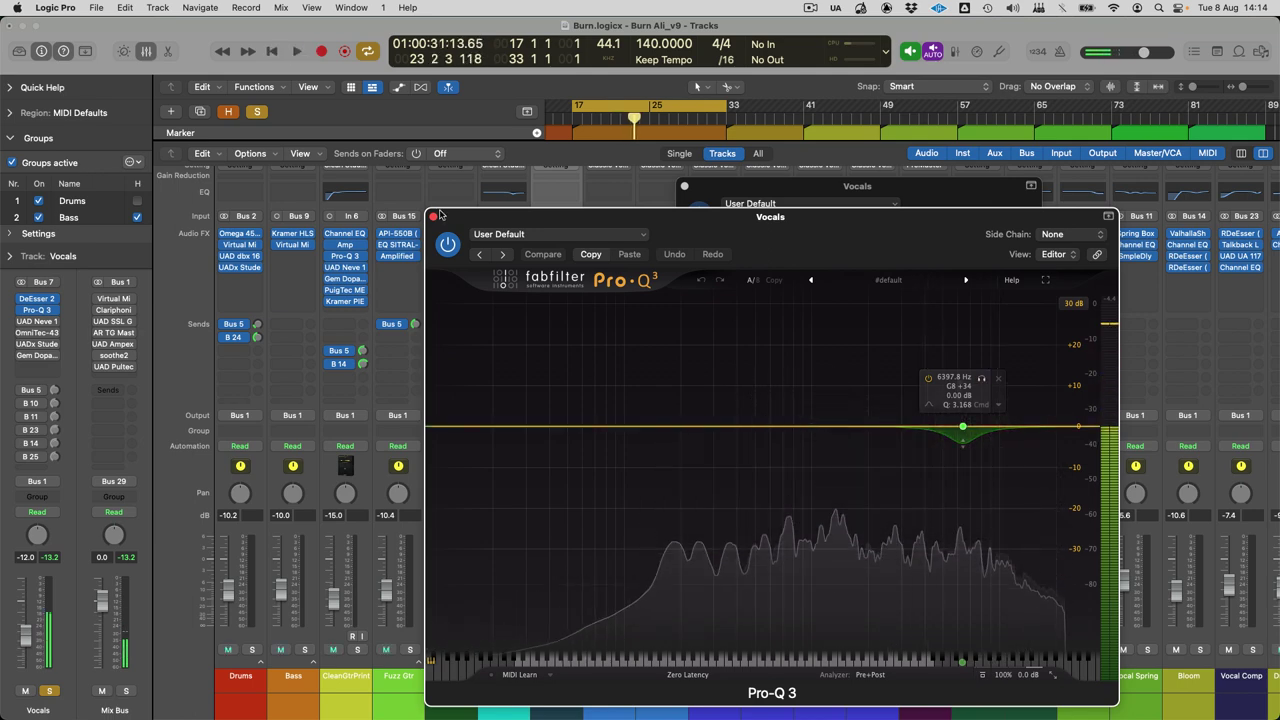
click(432, 216)
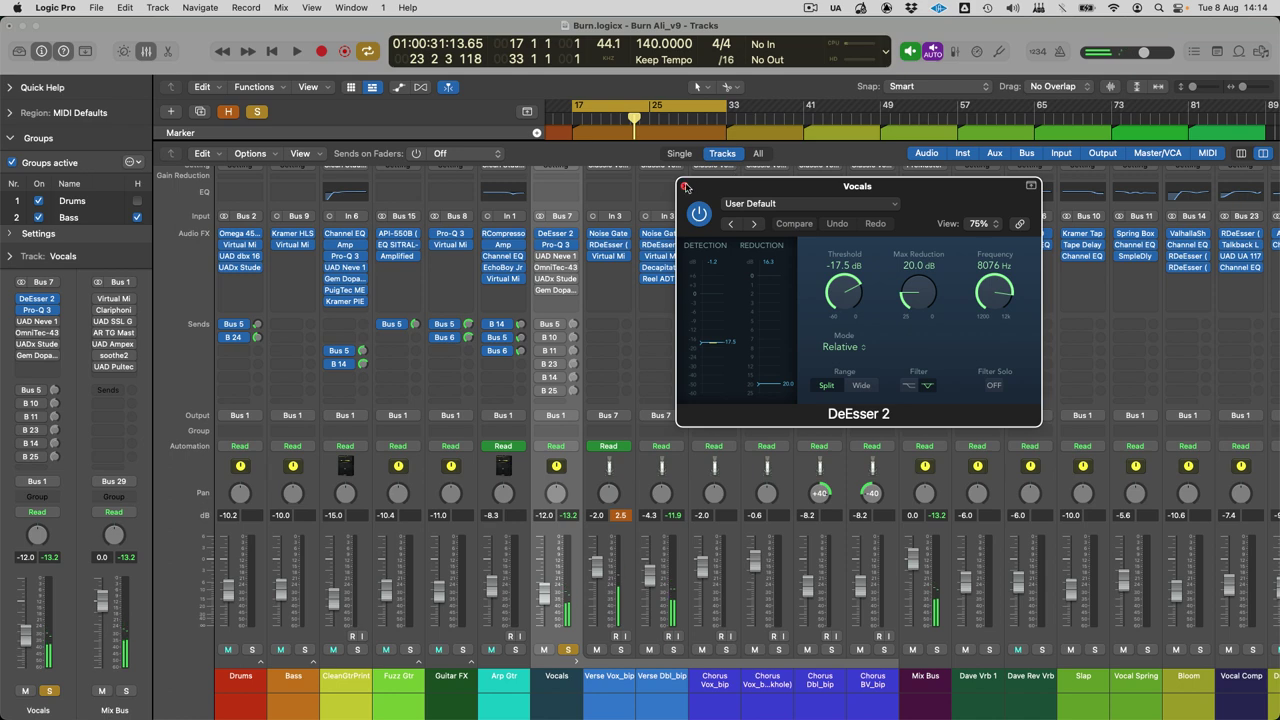
click(685, 187)
Step: Re-enable UAD Neve 1073 and OmniTec-436C on the Vocals stack, view their settings, and briefly play the verse
click(556, 256)
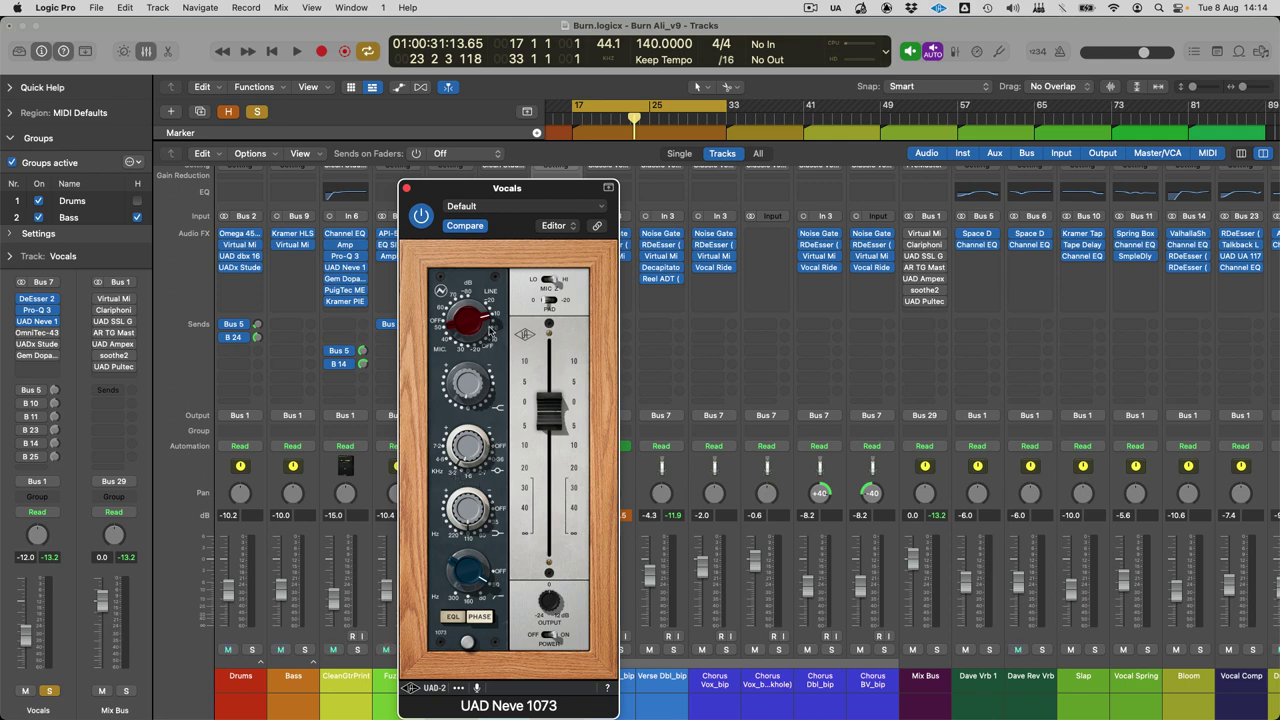
click(406, 191)
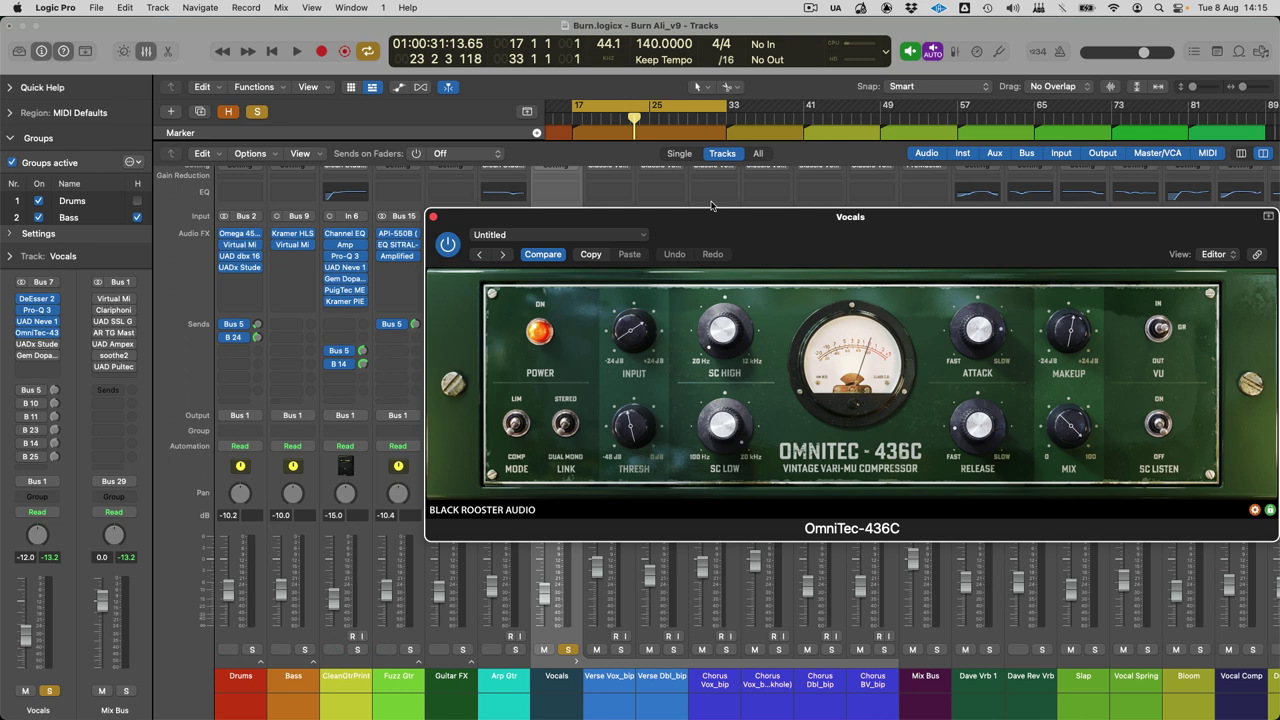
key(space)
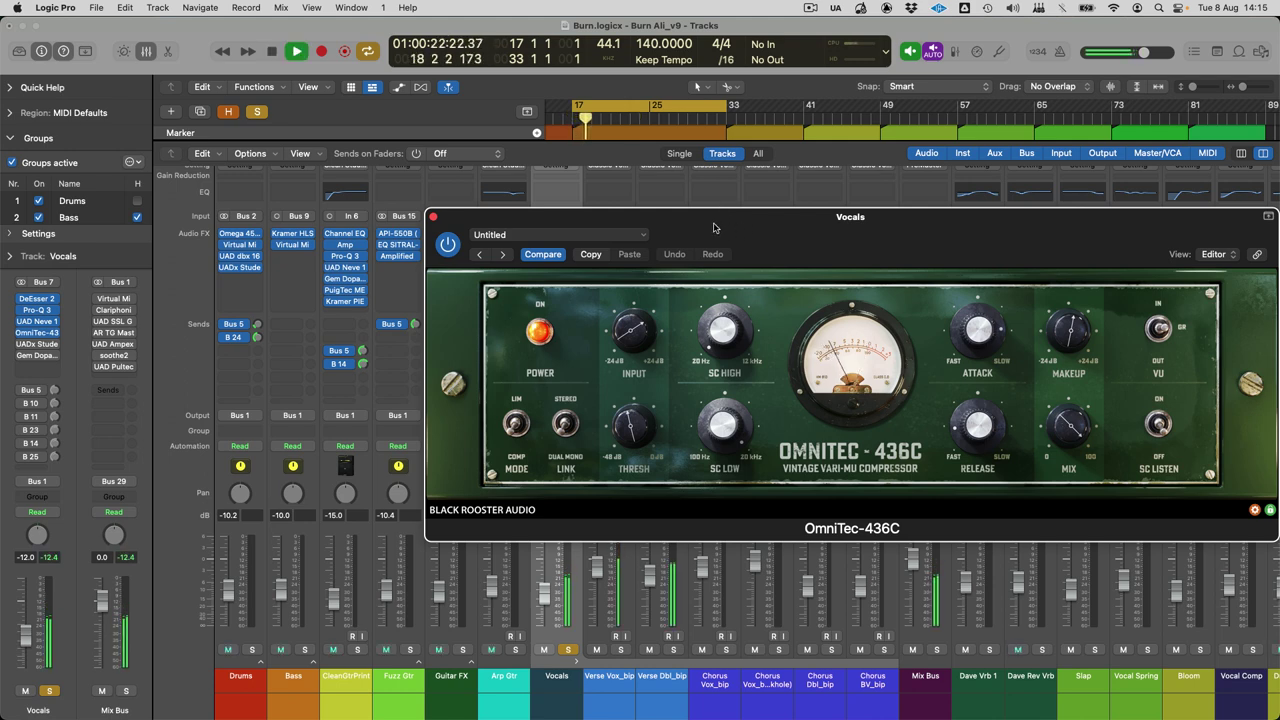
key(space)
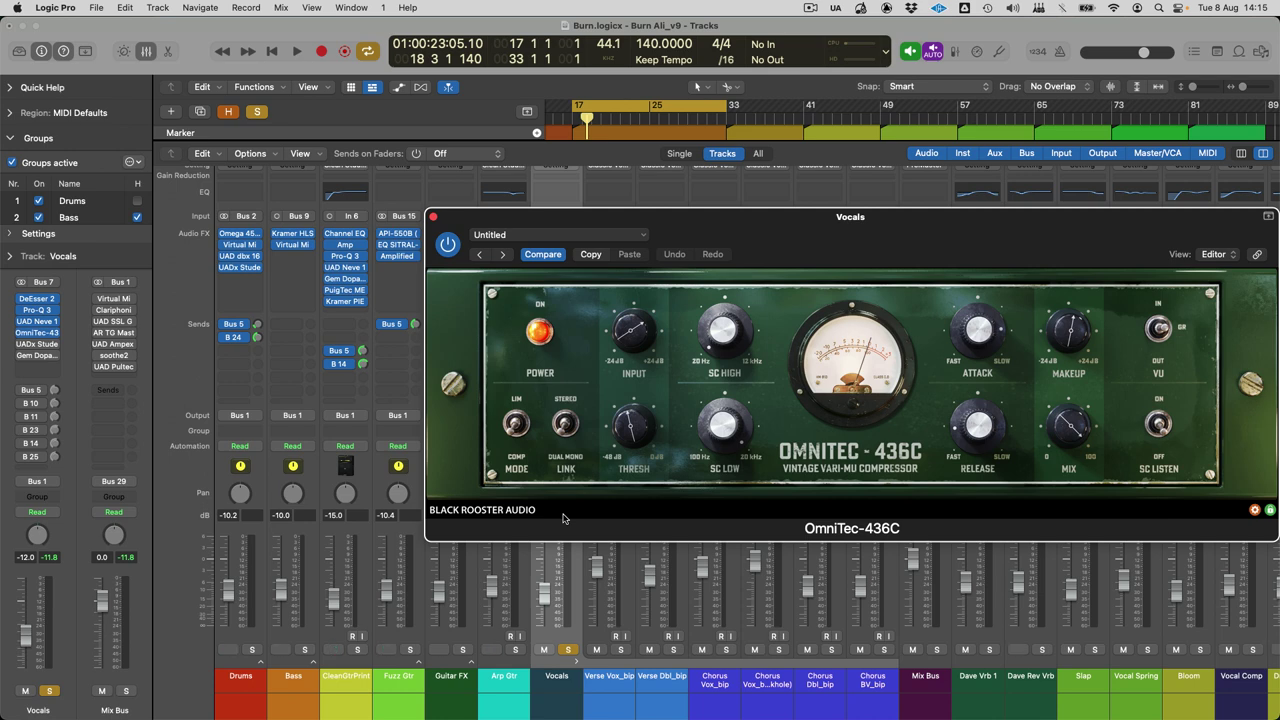
click(433, 216)
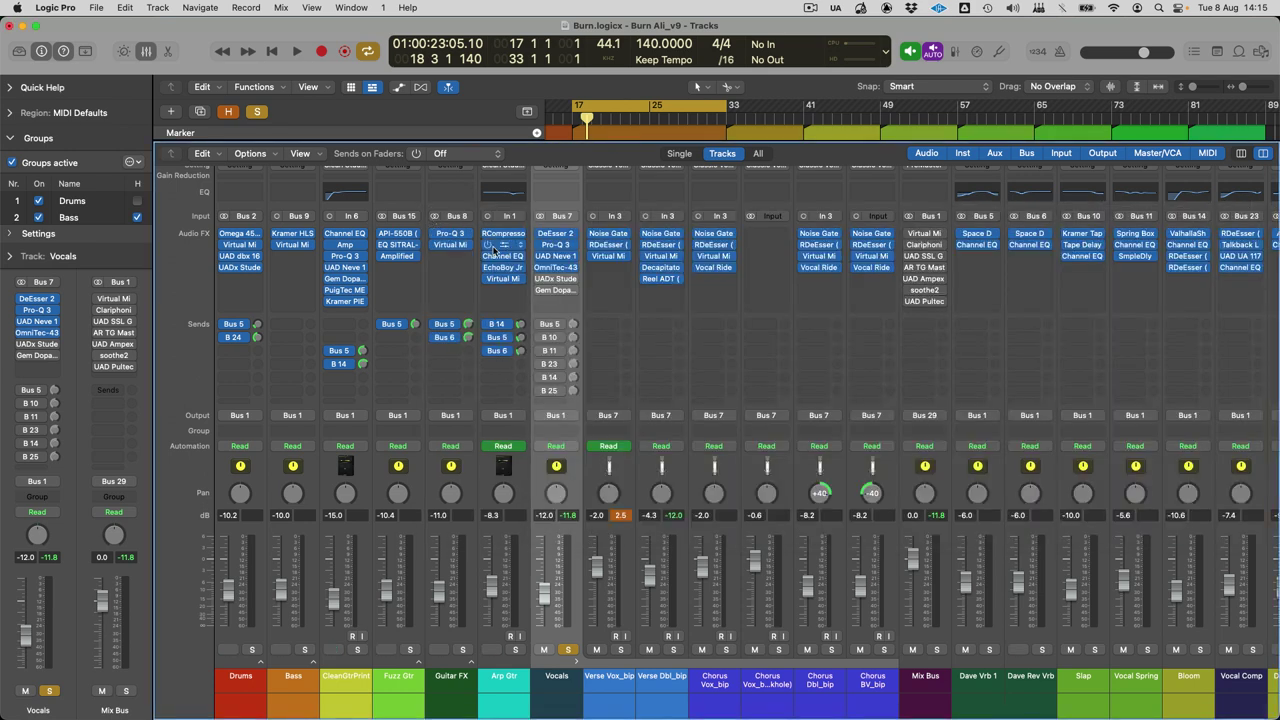
Step: Re-enable UADx Studer A800 on the Vocals stack and view its tape settings while playing the verse
click(540, 280)
key(space)
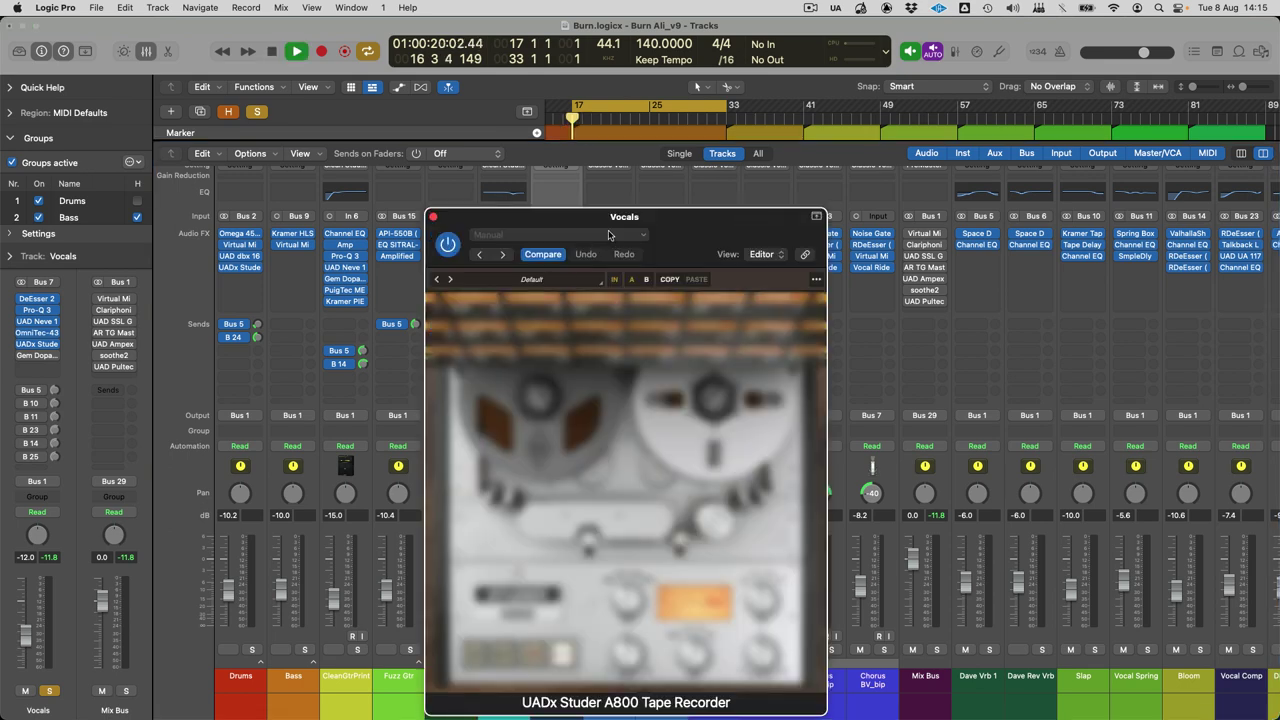
drag(613, 216, 646, 118)
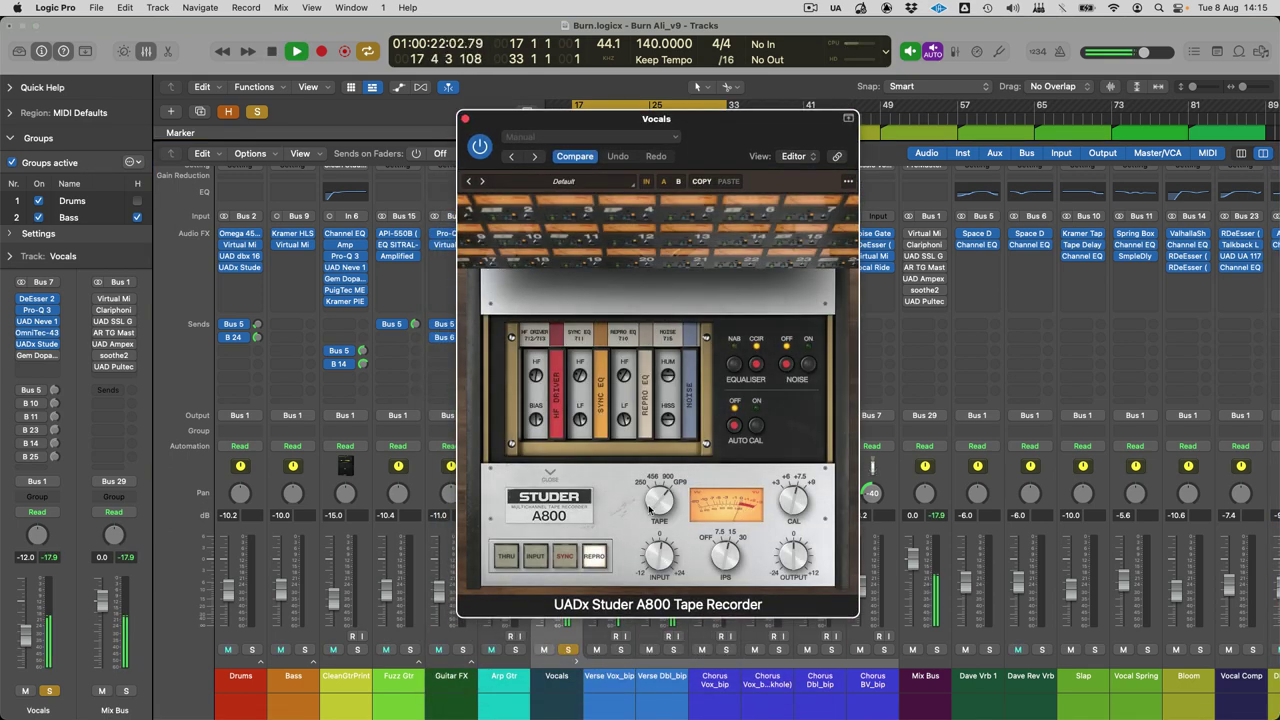
click(660, 522)
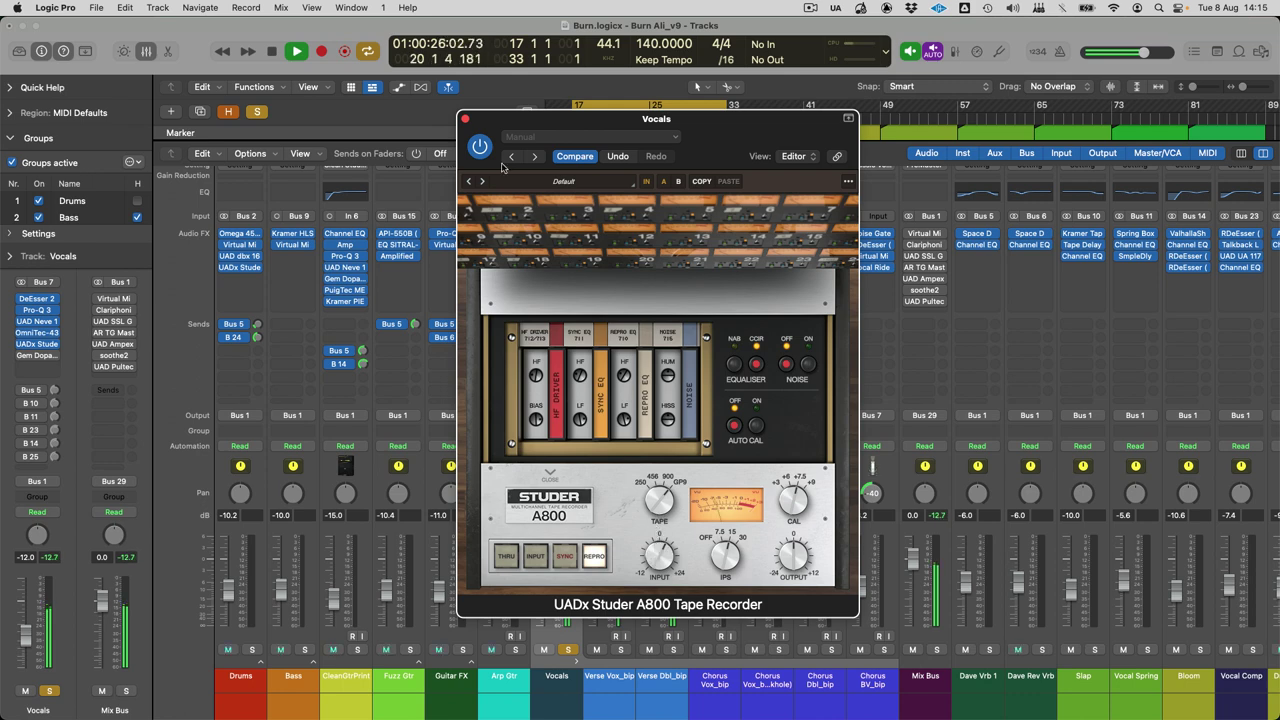
key(space)
click(465, 118)
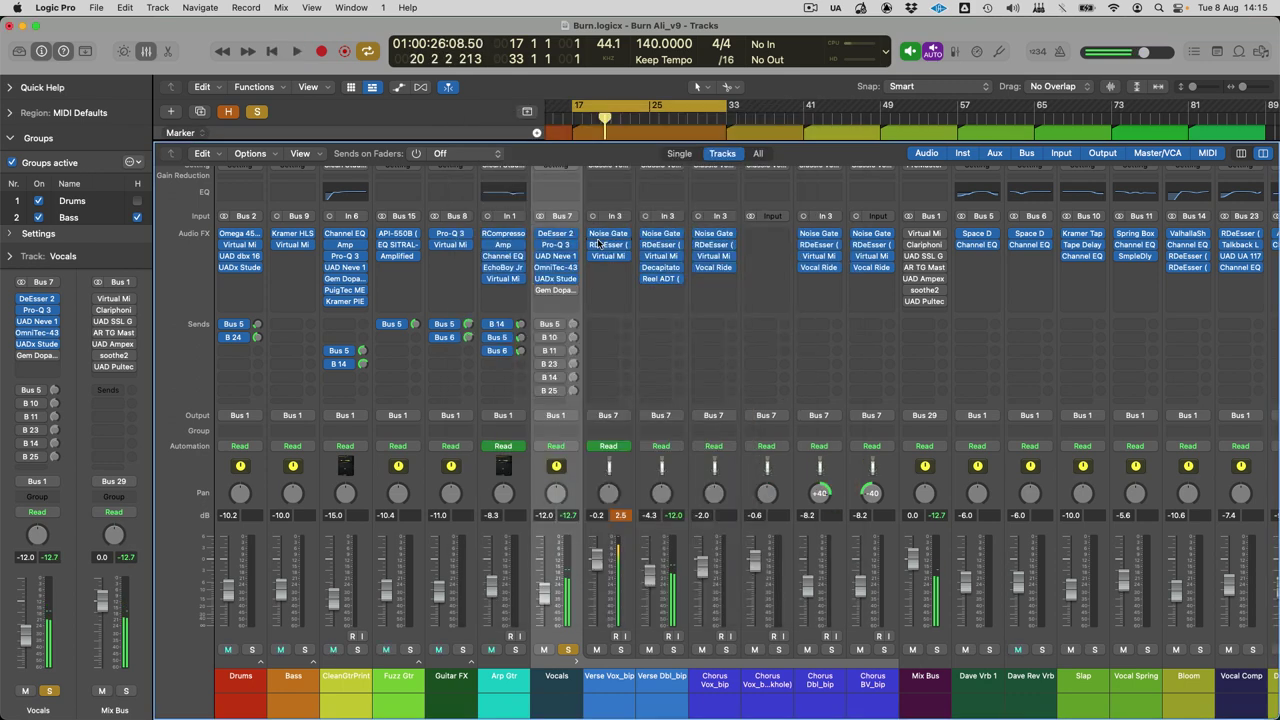
Step: Re-enable Gem Dopamine on the Vocals stack, view its settings, and briefly play the verse
click(552, 292)
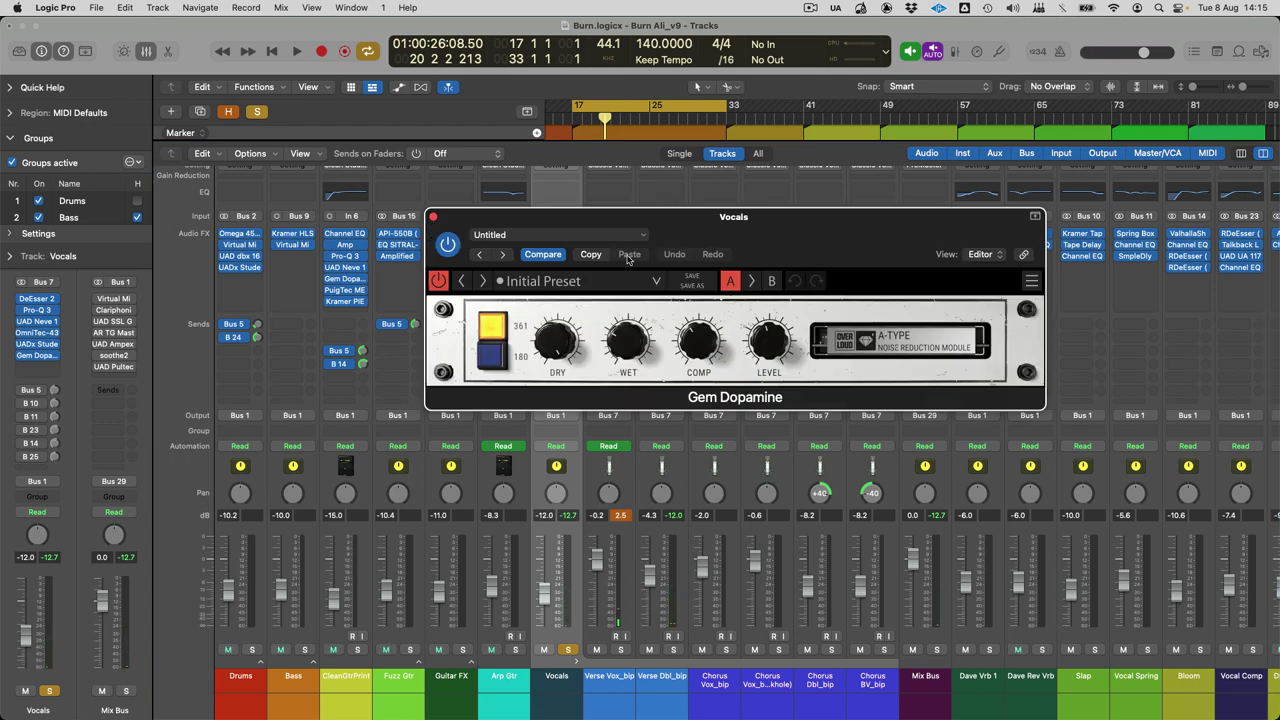
key(space)
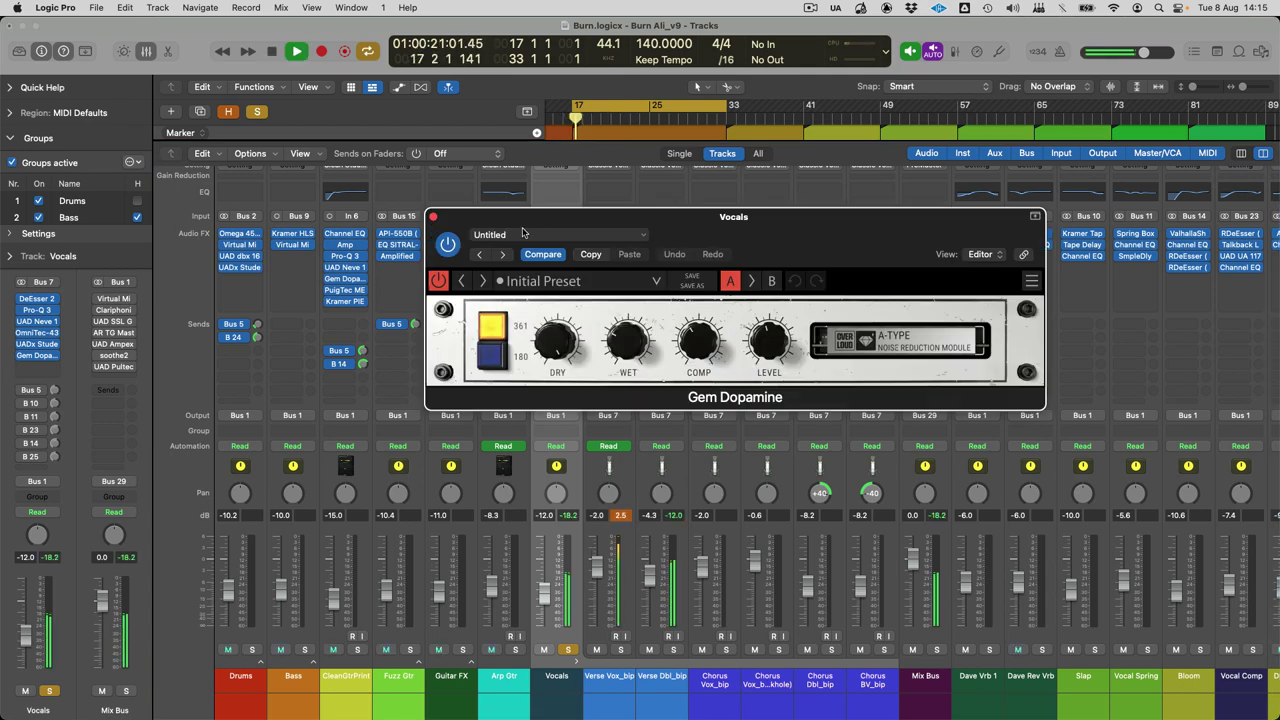
click(434, 218)
key(space)
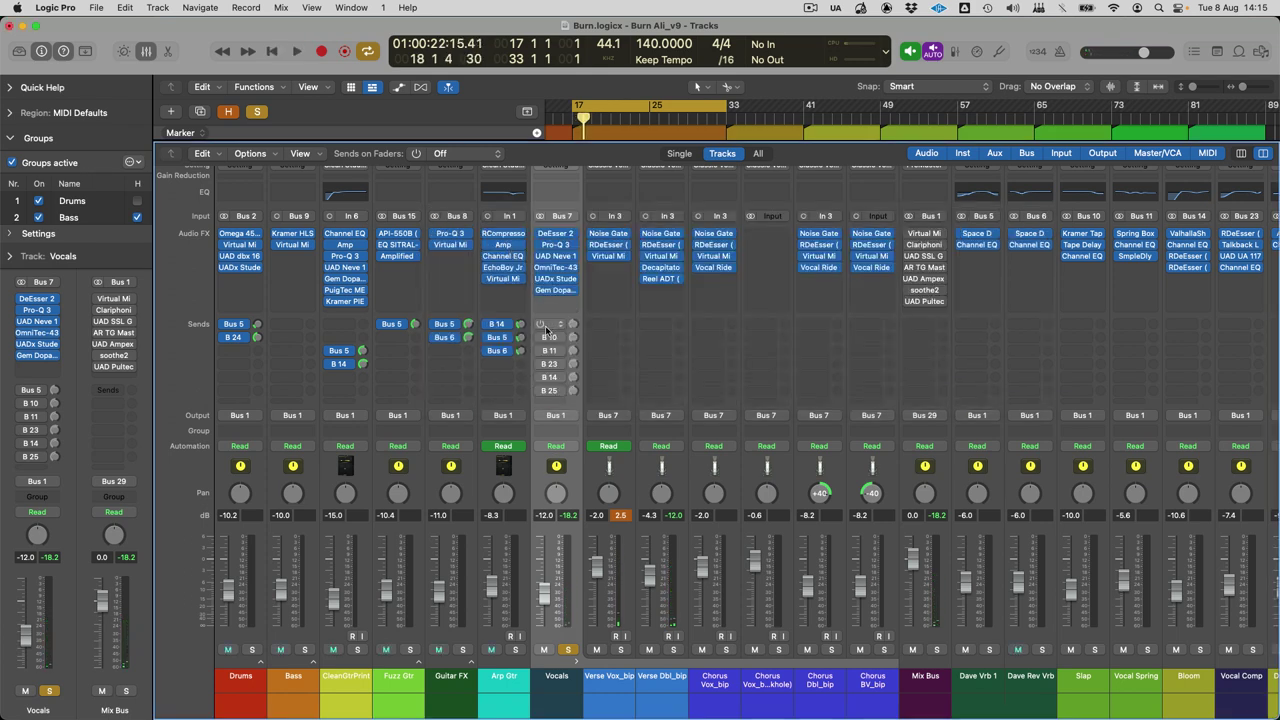
Step: Re-enable the Vocals stack's Bus 5 and Bus 14 sends and play the verse from bar 17
click(541, 325)
click(541, 377)
key(space)
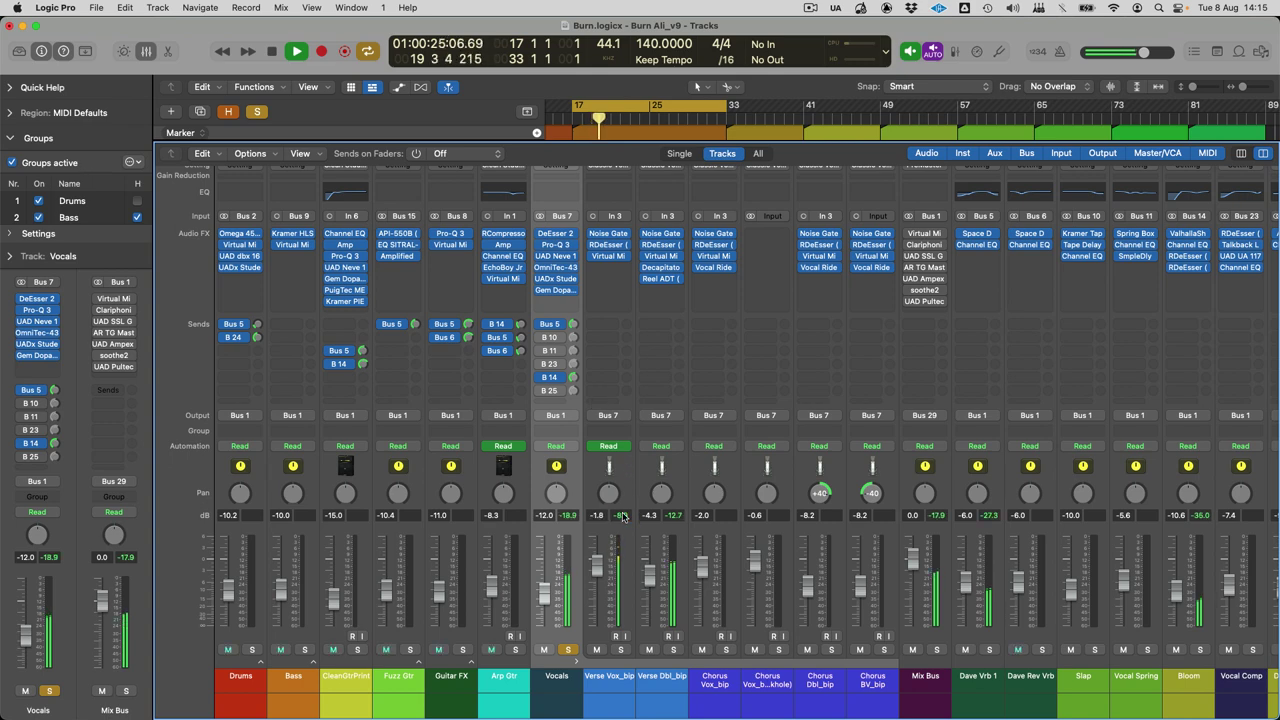
key(space)
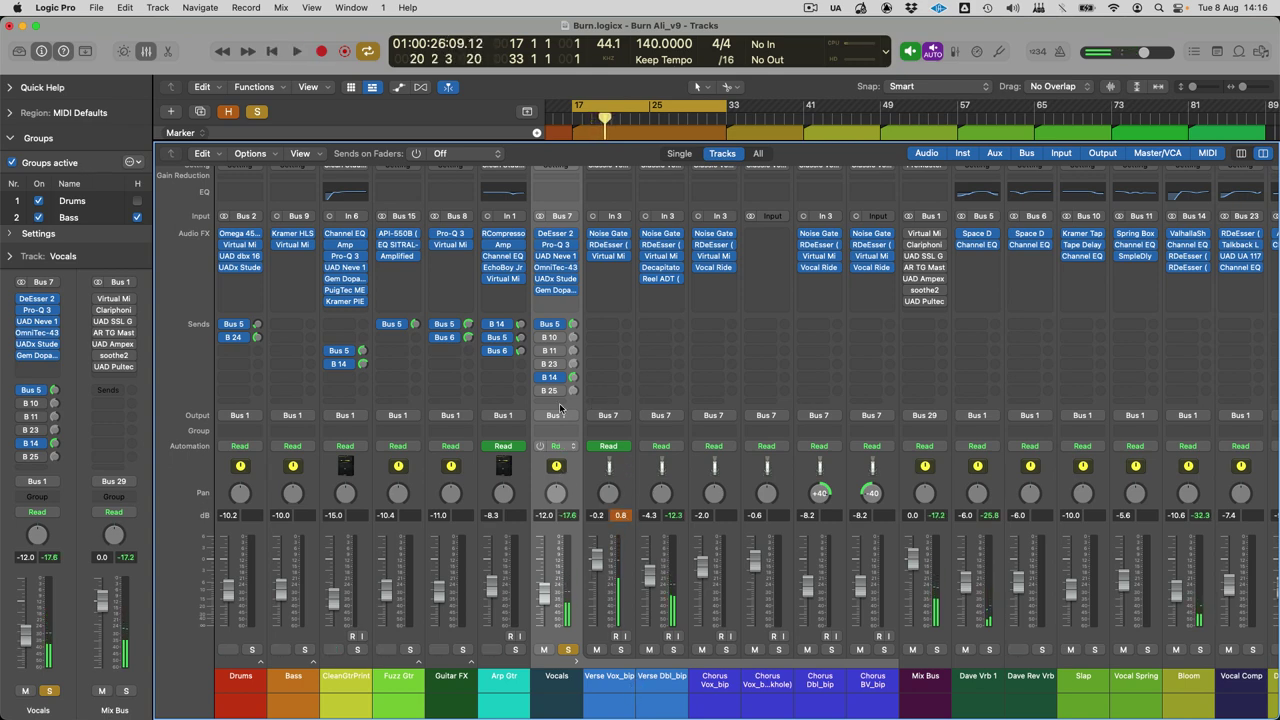
Step: Re-enable the Vocals stack's Bus 10 send and view the Tape Delay settings on the Slap channel
click(544, 338)
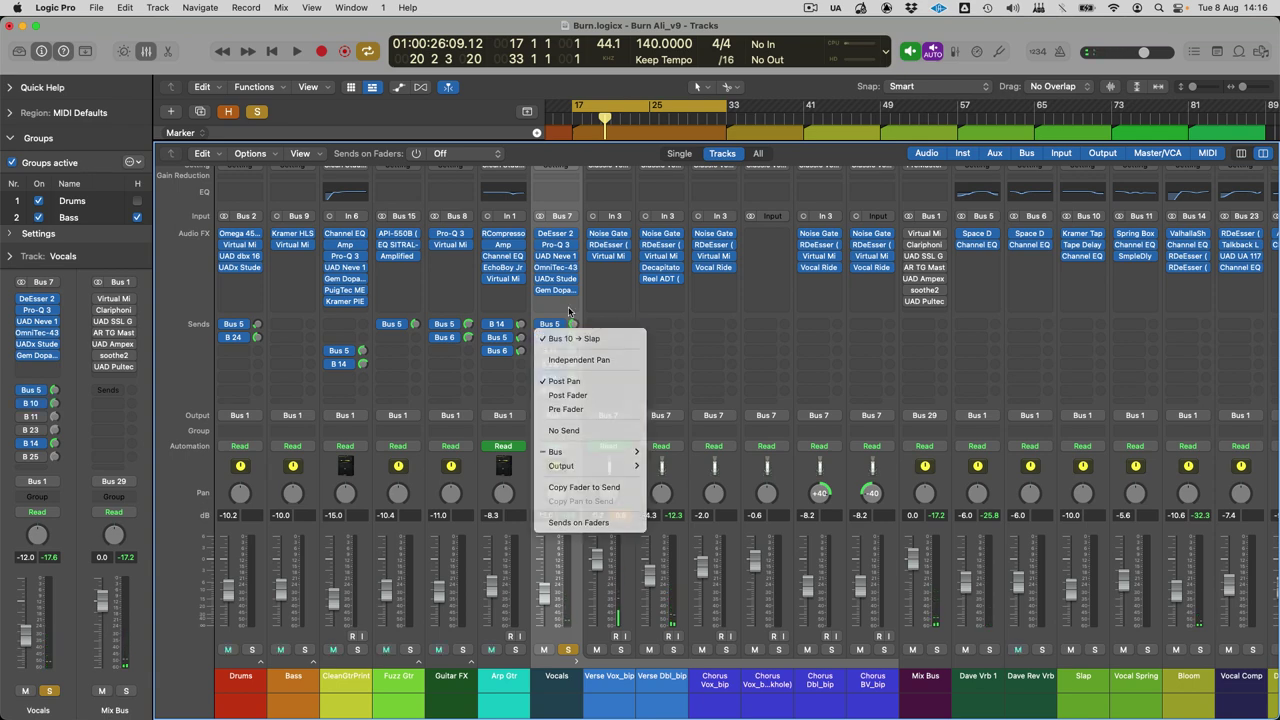
click(572, 337)
click(1082, 675)
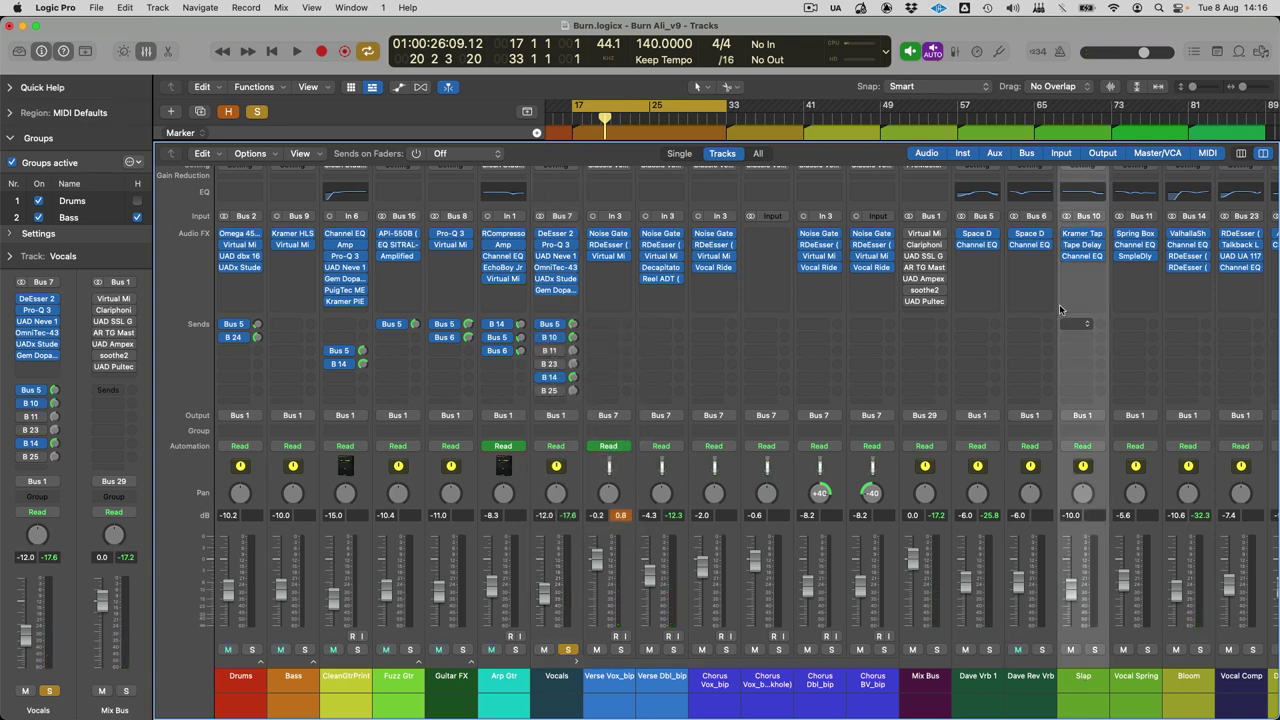
scroll(1062, 305, up, 1)
scroll(1062, 305, right, 1)
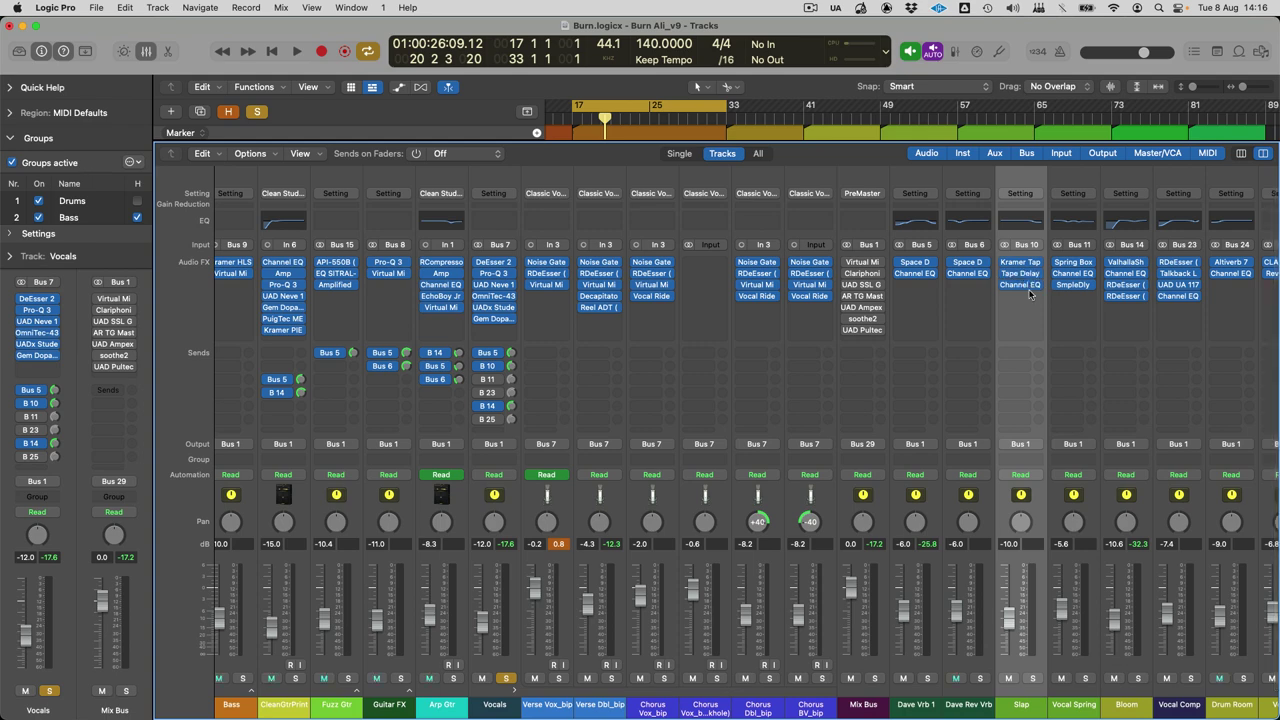
mouse_move(1022, 286)
mouse_move(1024, 263)
click(1019, 276)
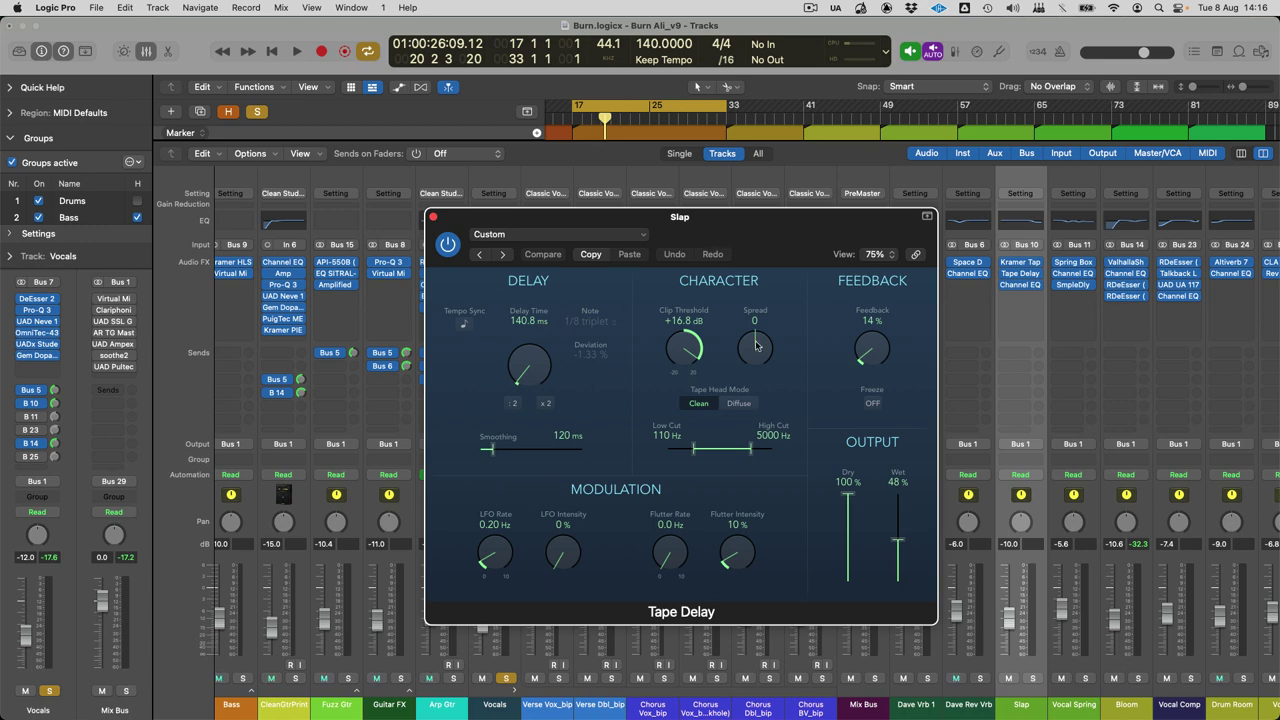
click(434, 216)
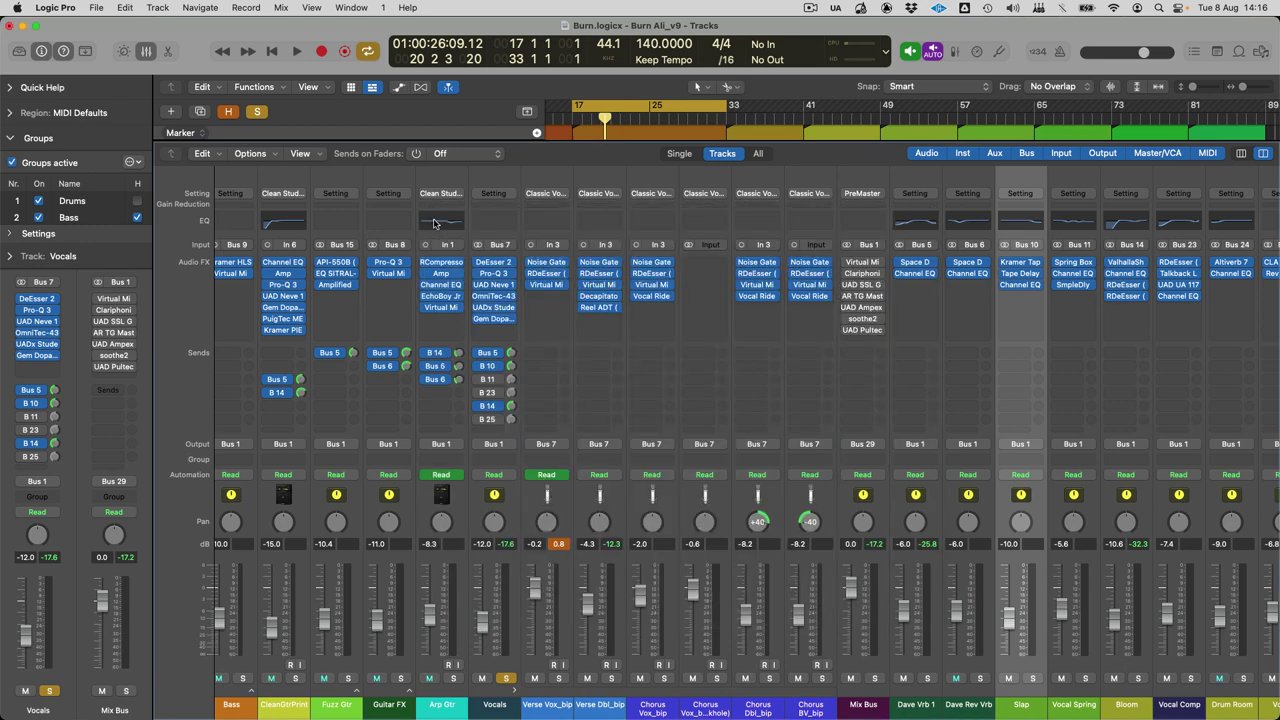
Step: View the Kramer Tape settings on the Slap channel and play the verse with only the Vocals stack's Bus 10 send enabled
click(1020, 262)
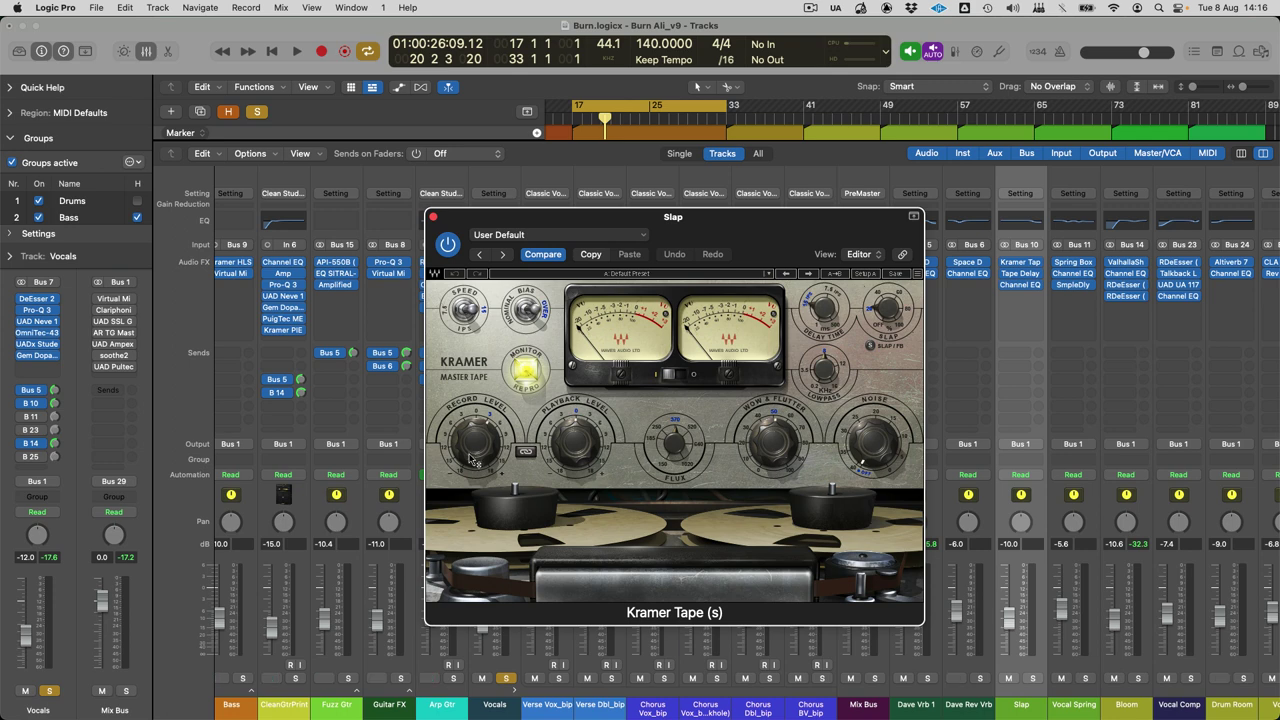
click(432, 216)
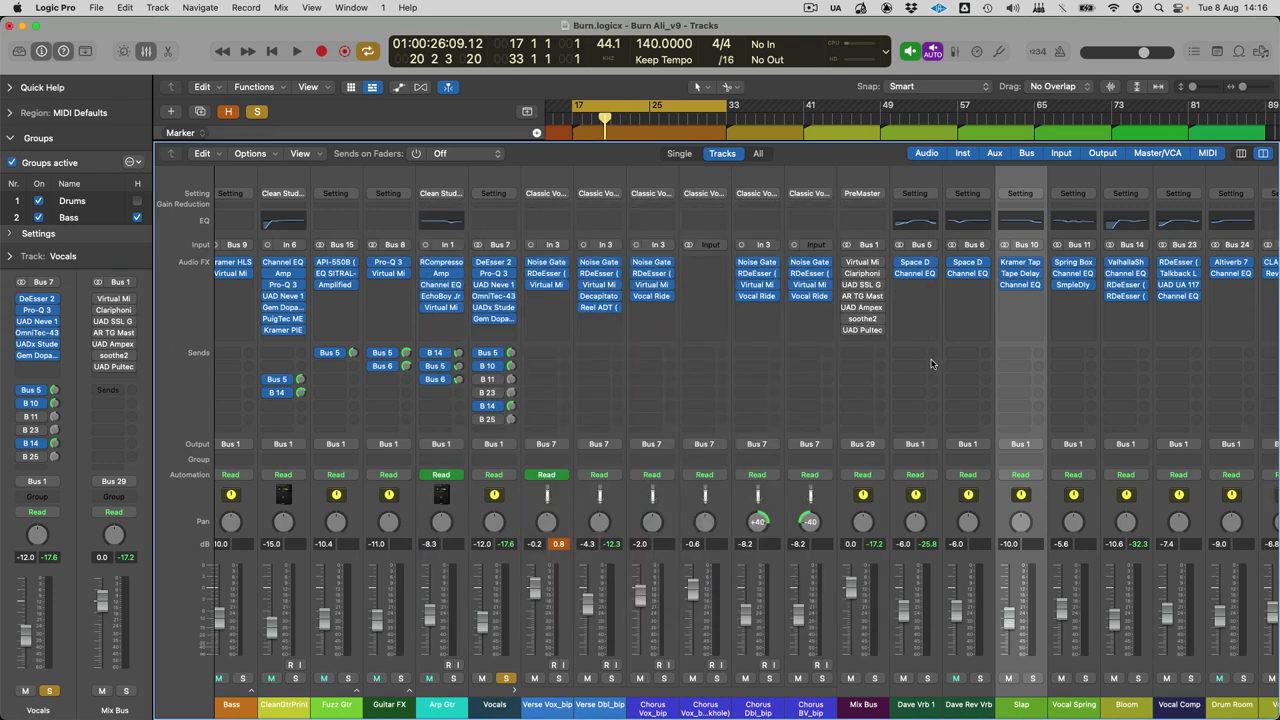
scroll(935, 360, down, 2)
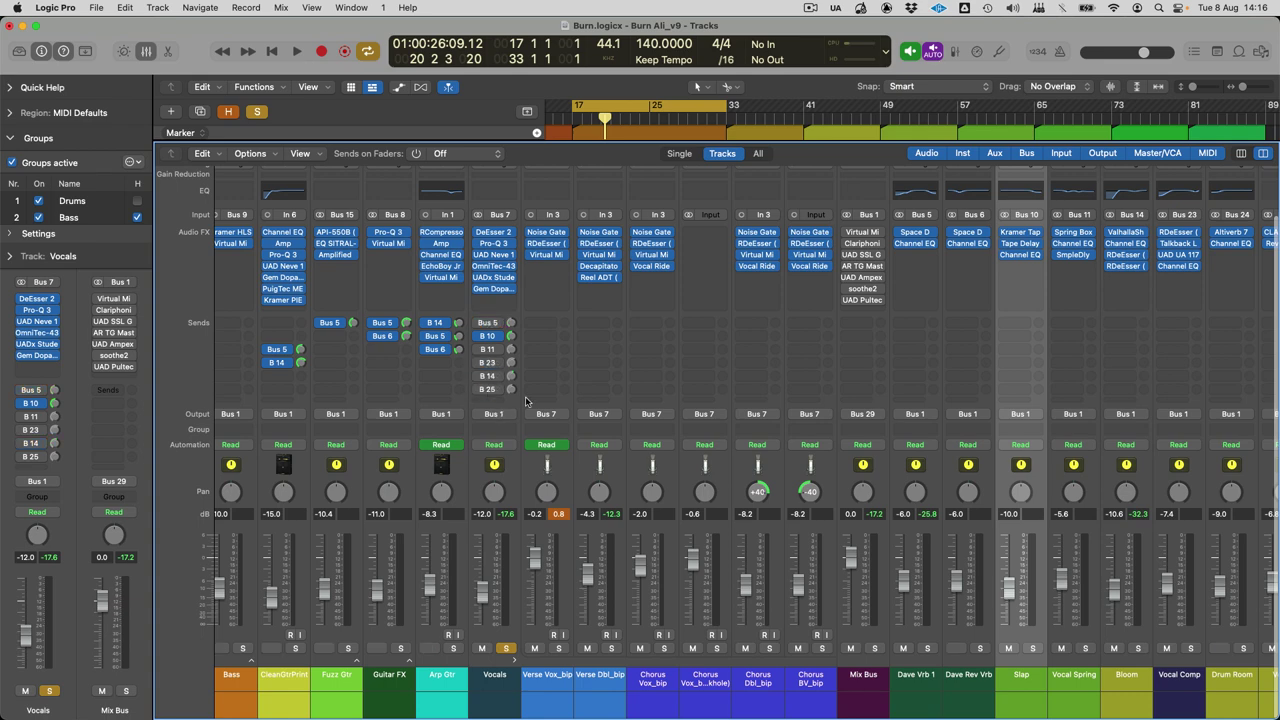
key(space)
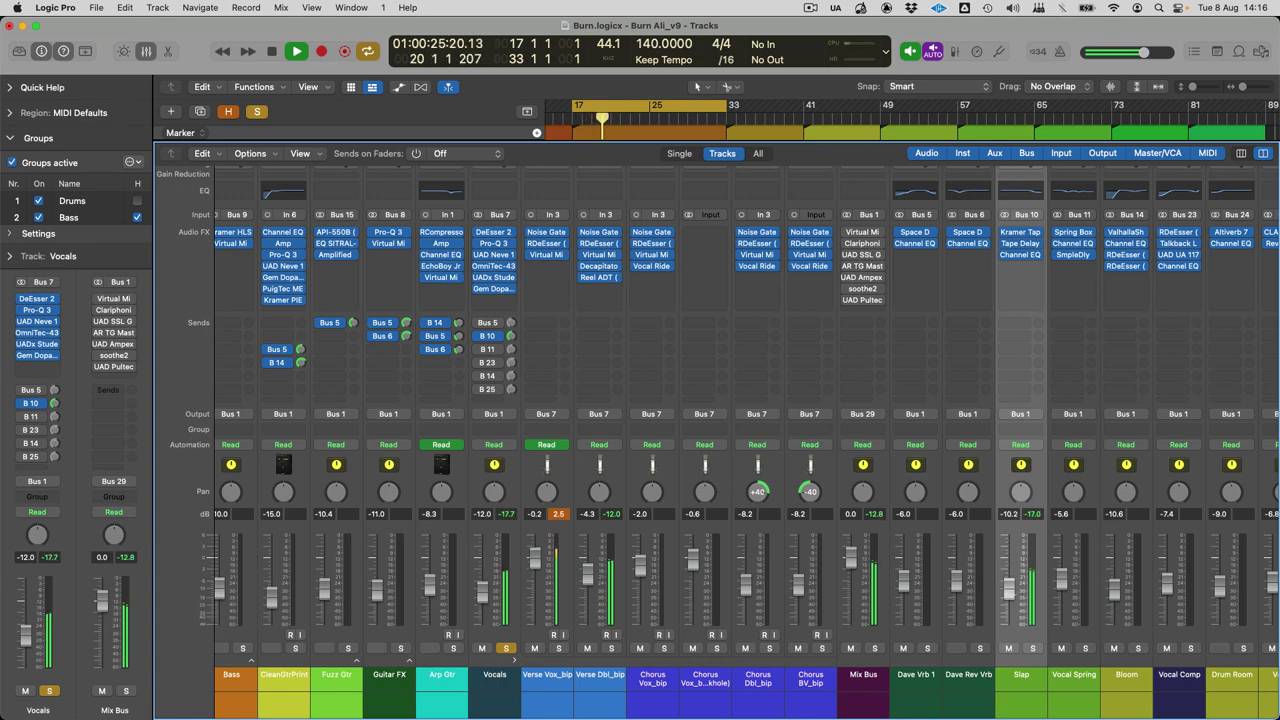
key(space)
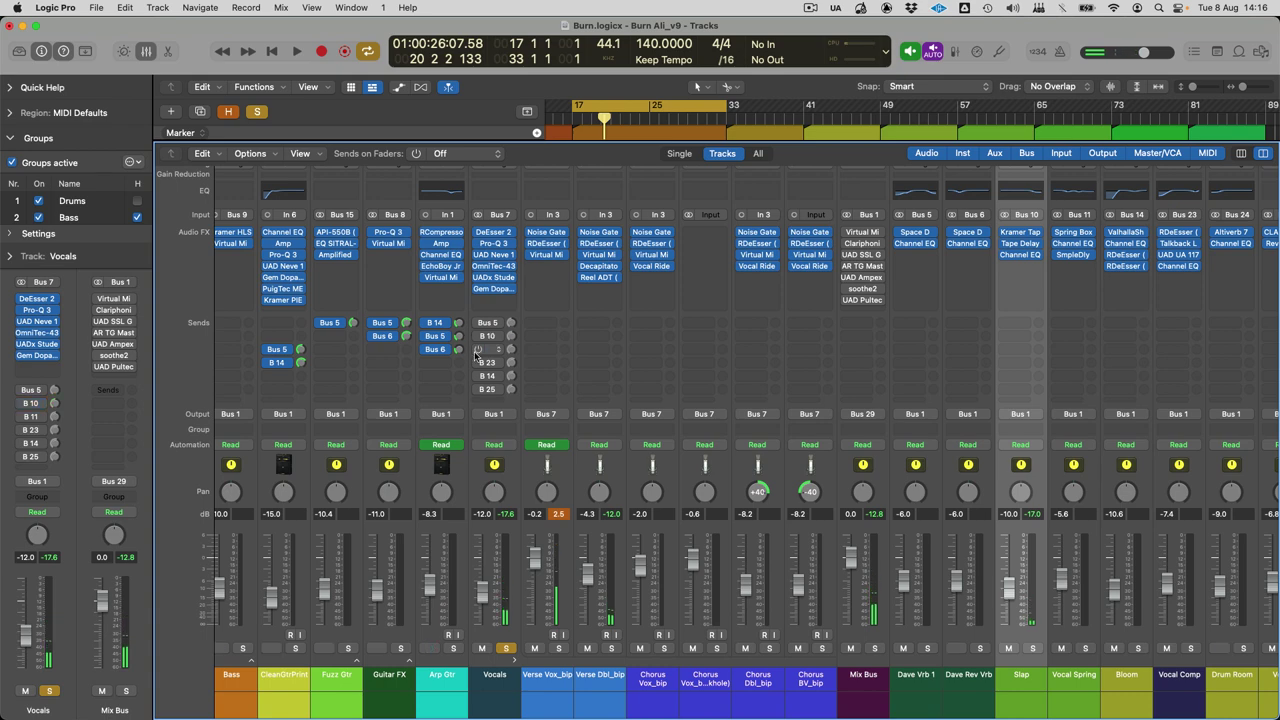
Step: View Spring Box on the Vocal Spring channel and play the verse through Bus 11 with Channel EQ and Sample Delay bypassed
click(1078, 678)
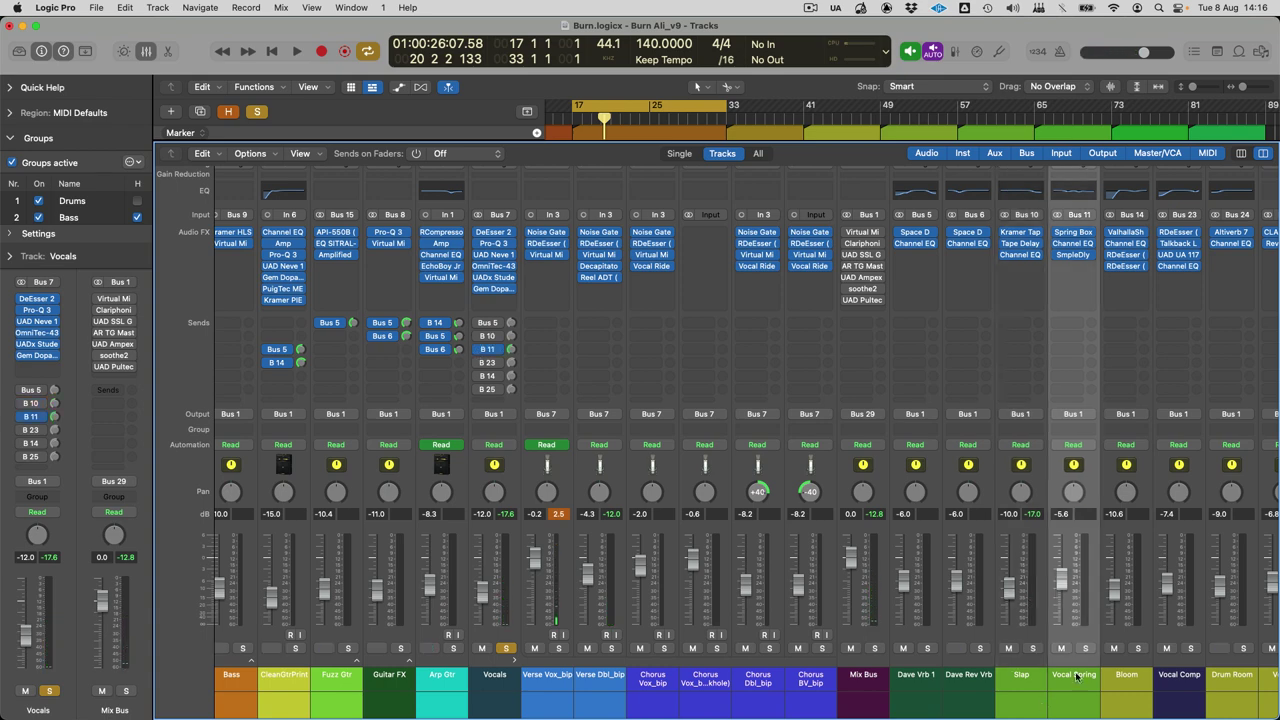
click(1073, 233)
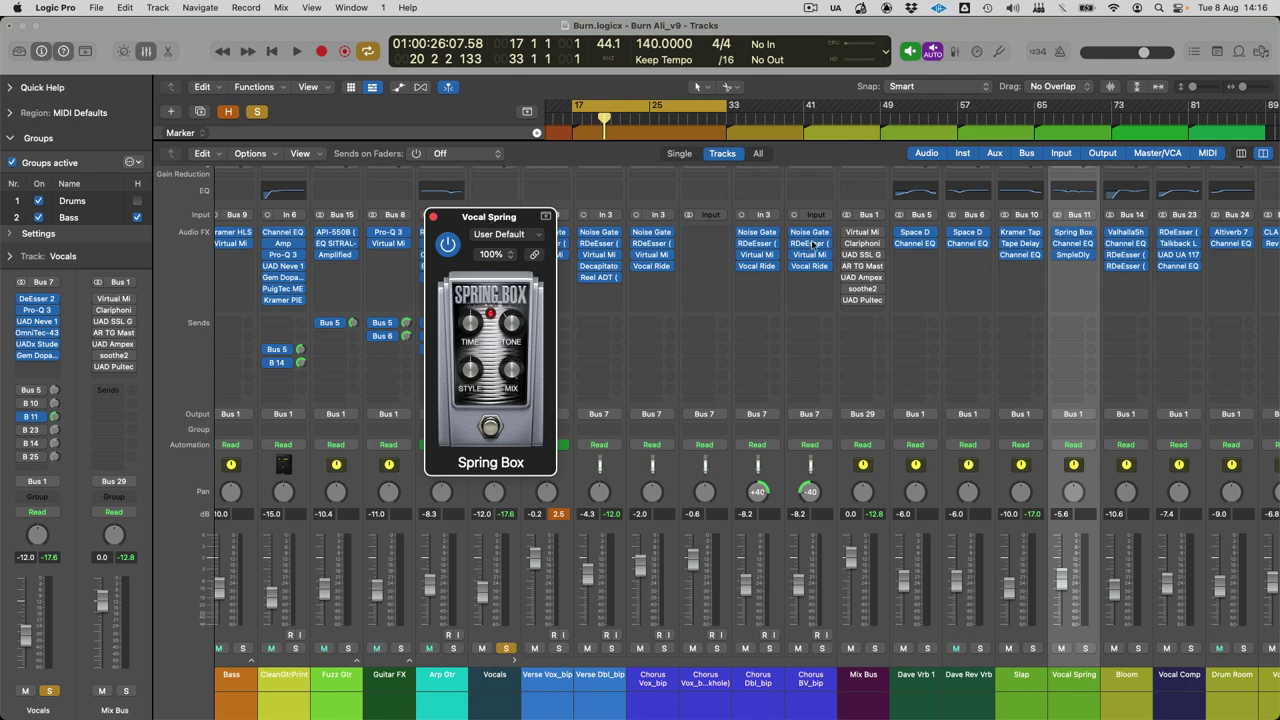
click(1058, 256)
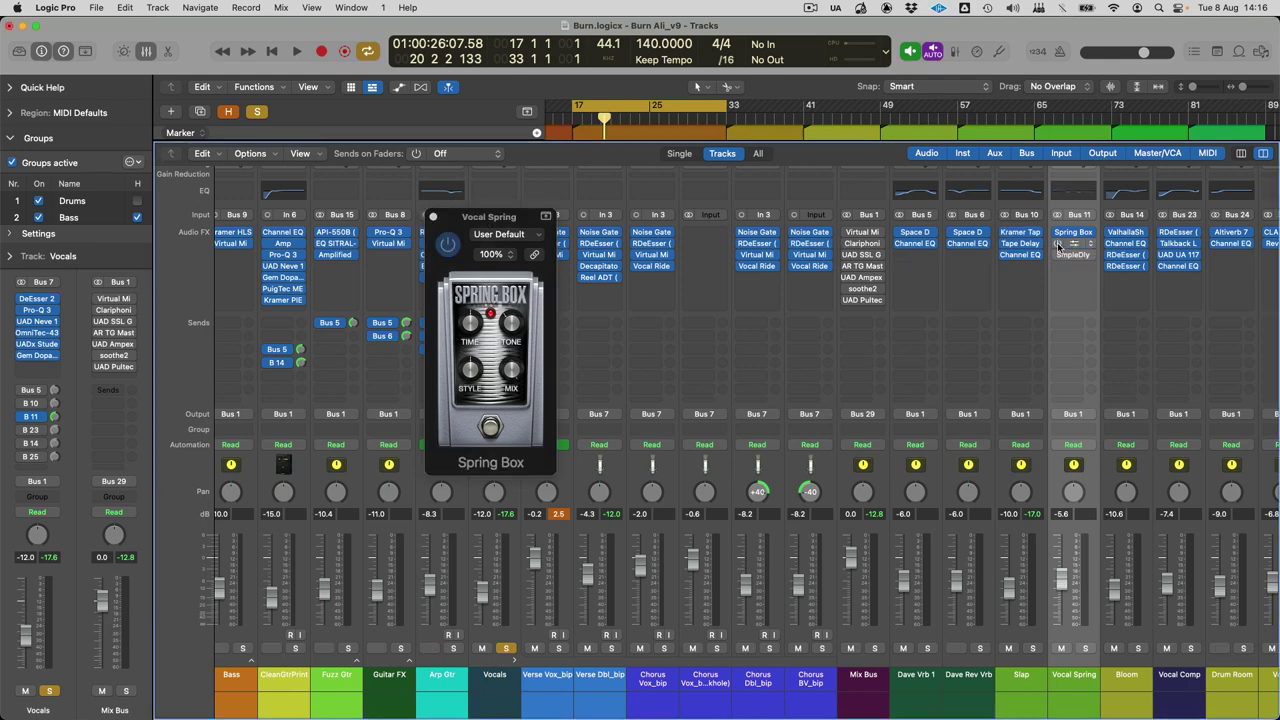
key(space)
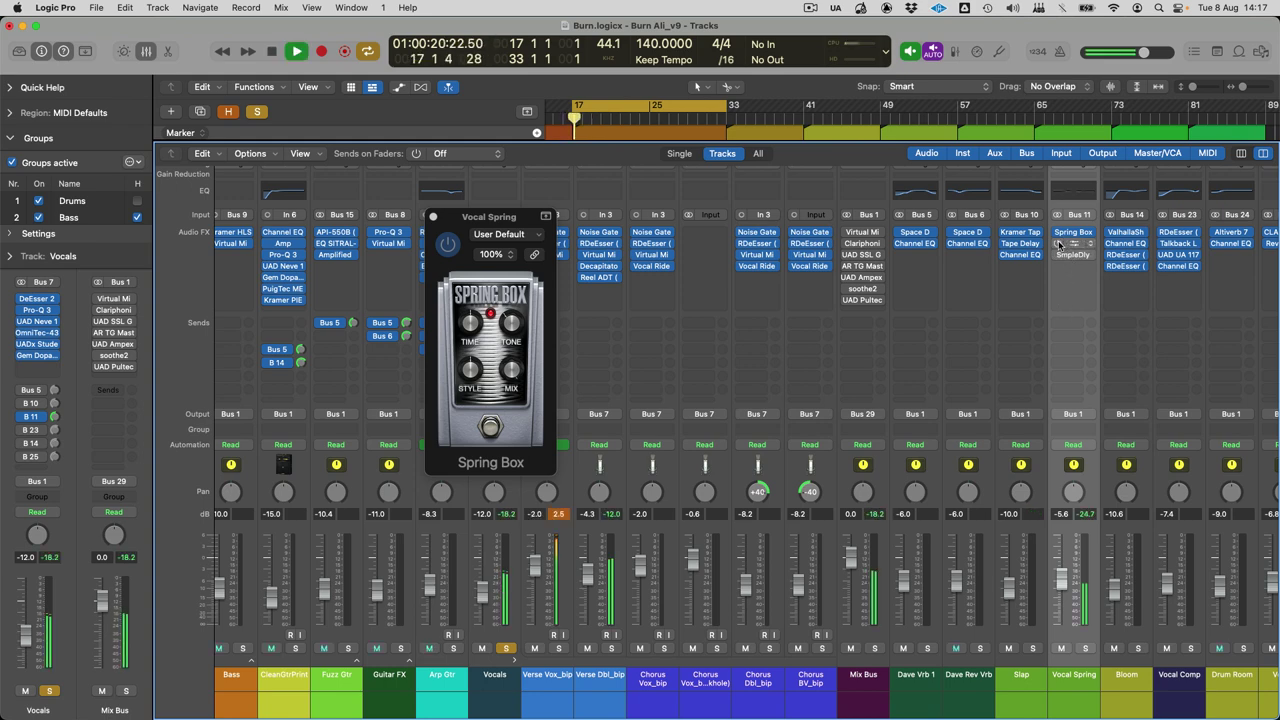
Step: Re-enable Channel EQ on the Vocal Spring channel and view its curve while the verse plays
click(1070, 244)
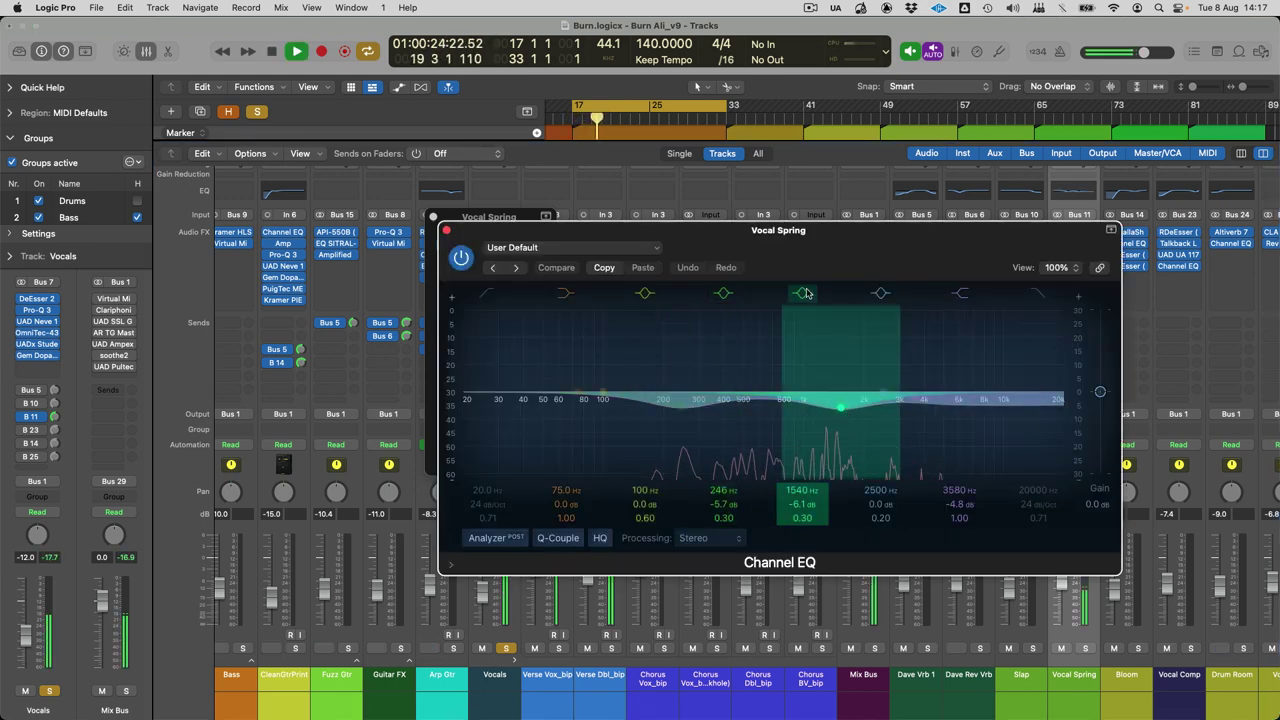
click(812, 418)
key(space)
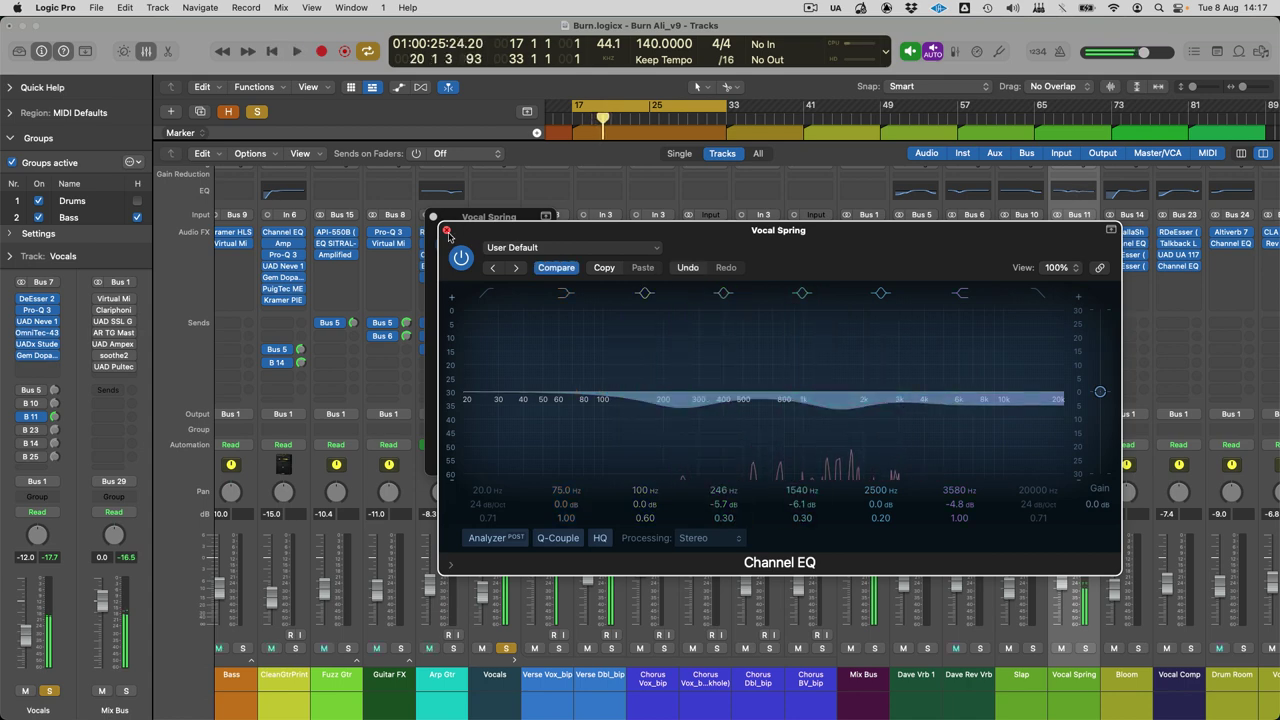
click(446, 230)
click(434, 217)
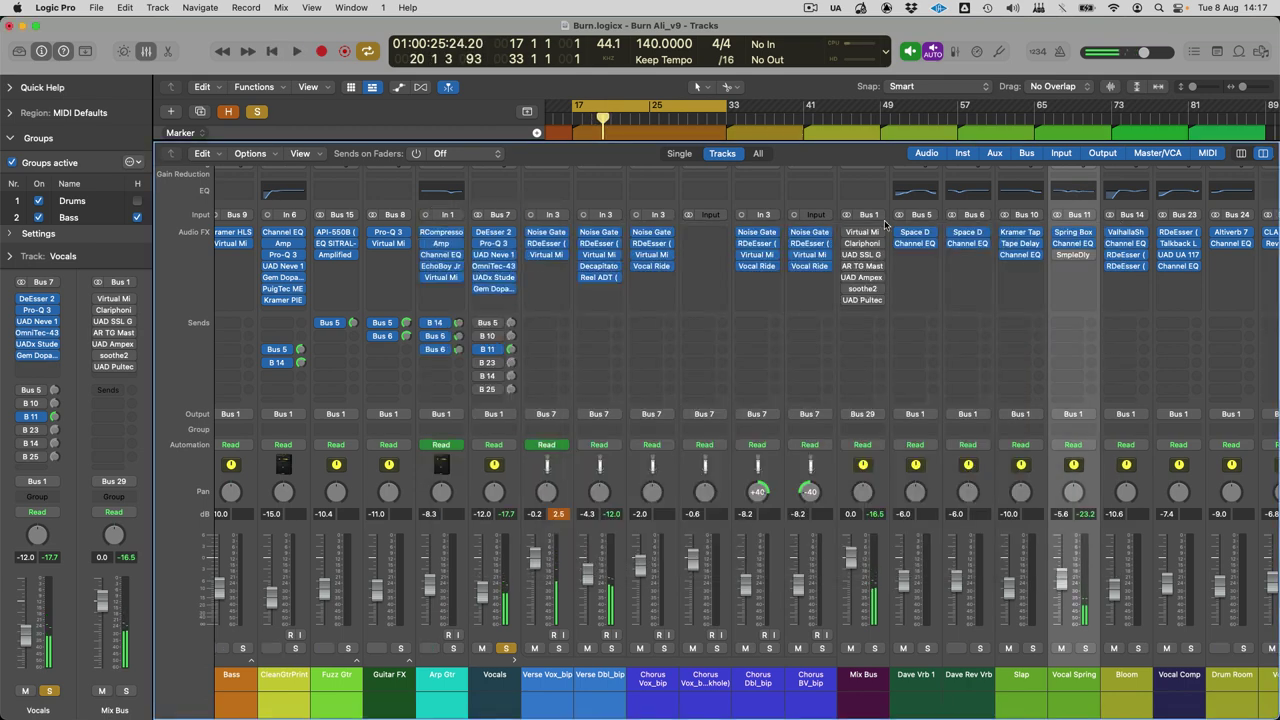
Step: Re-enable Sample Delay on the Vocal Spring channel, view its left and right delay settings, and play the verse
click(1075, 258)
key(space)
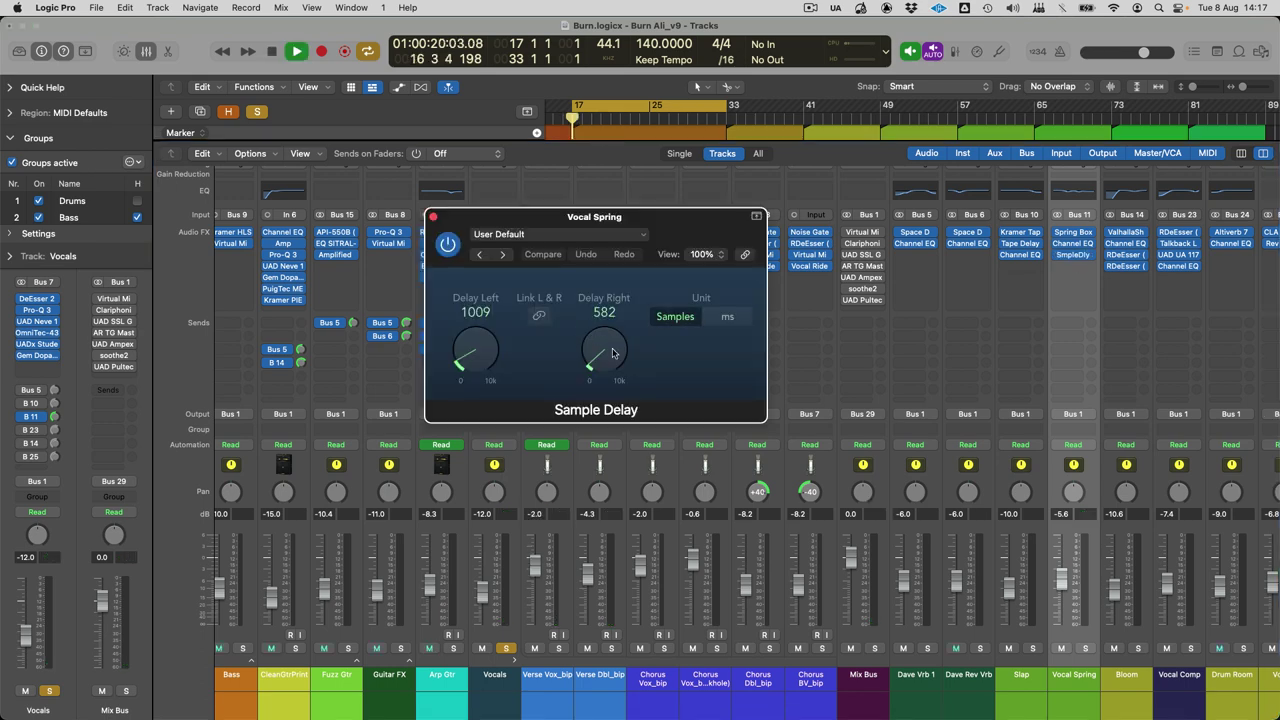
click(433, 217)
key(space)
Step: Switch the Vocals stack's active send from Bus 11 to Bus 23 and view the RDeEsser settings on the Vocal Comp channel
click(478, 351)
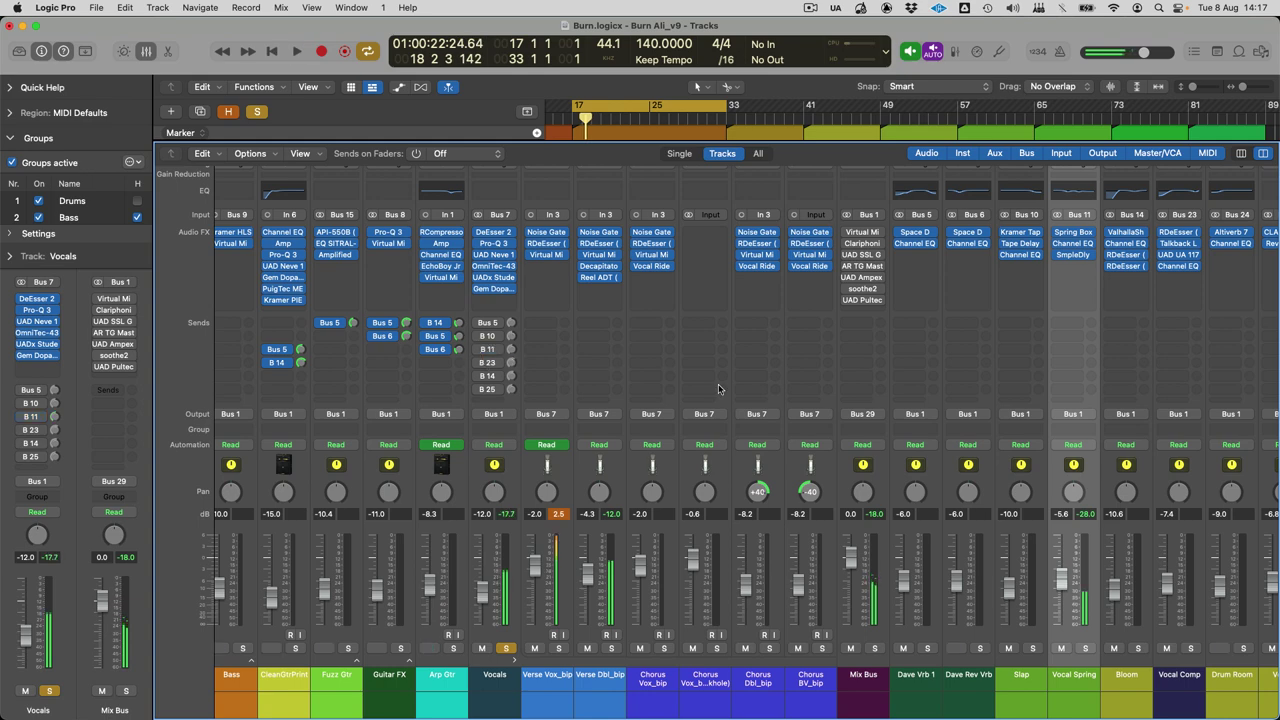
scroll(640, 350, right, 3)
scroll(812, 349, right, 3)
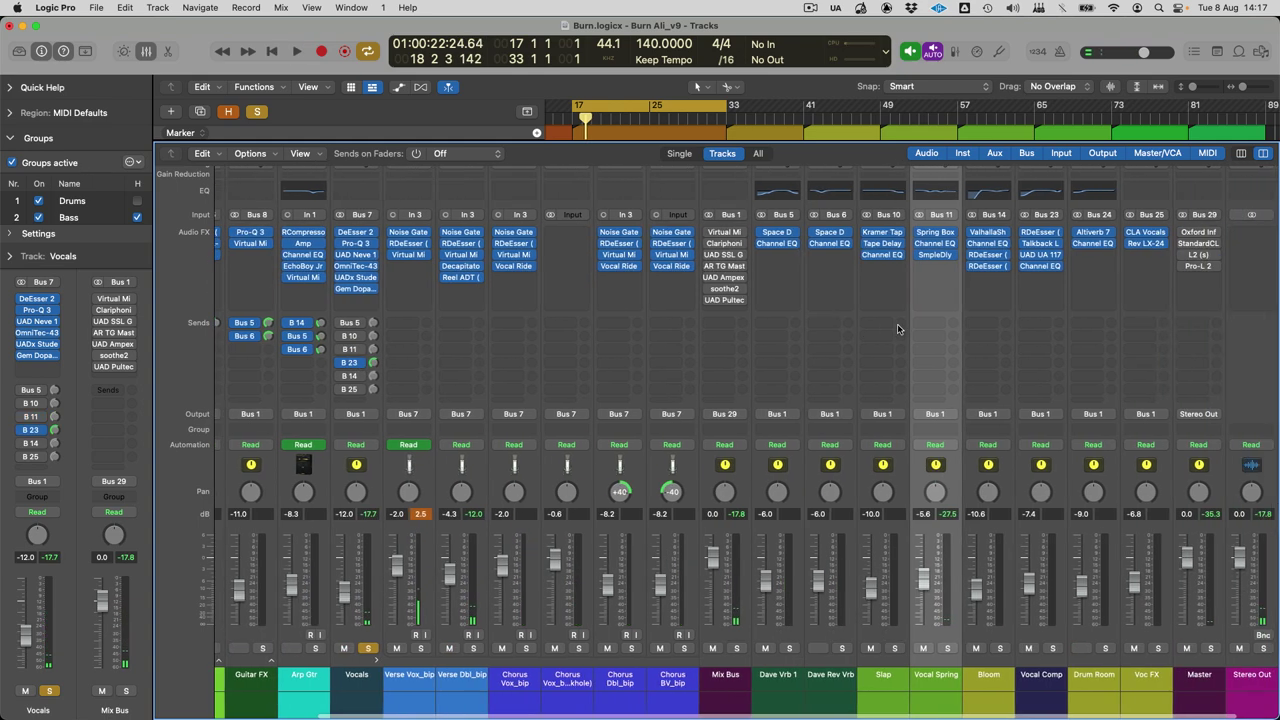
click(1046, 610)
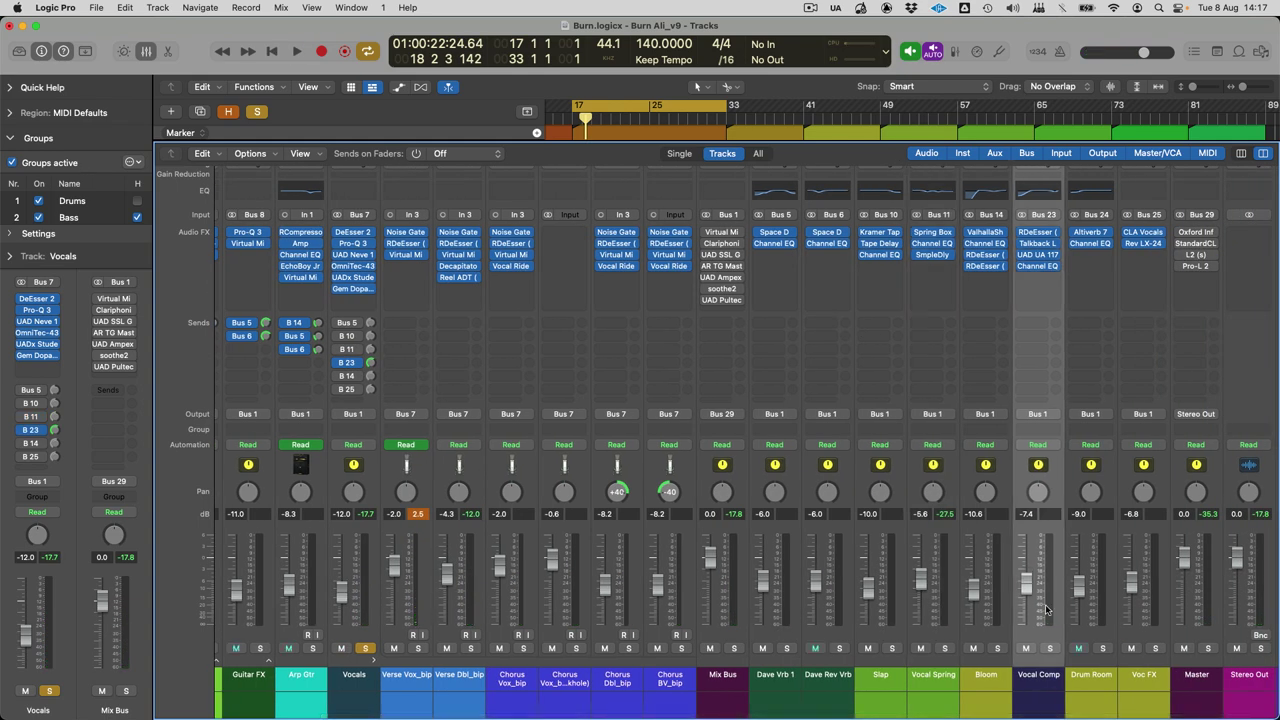
mouse_move(1024, 268)
click(1037, 241)
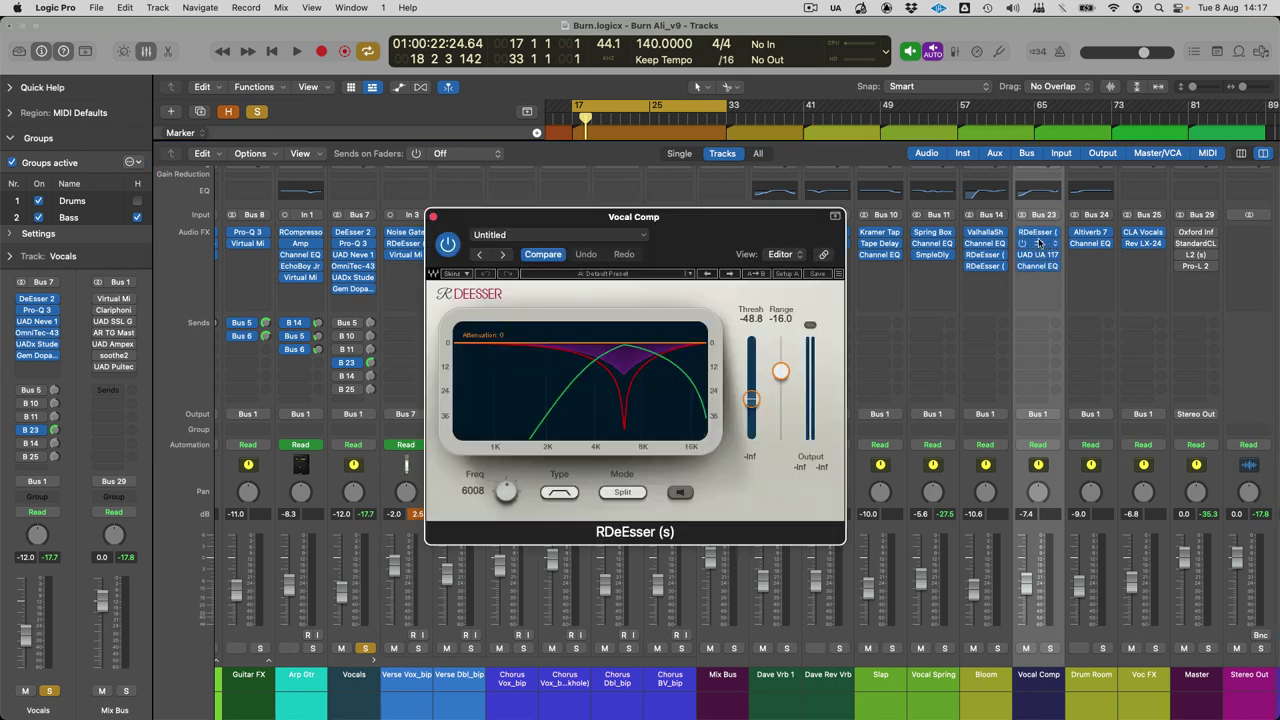
click(434, 217)
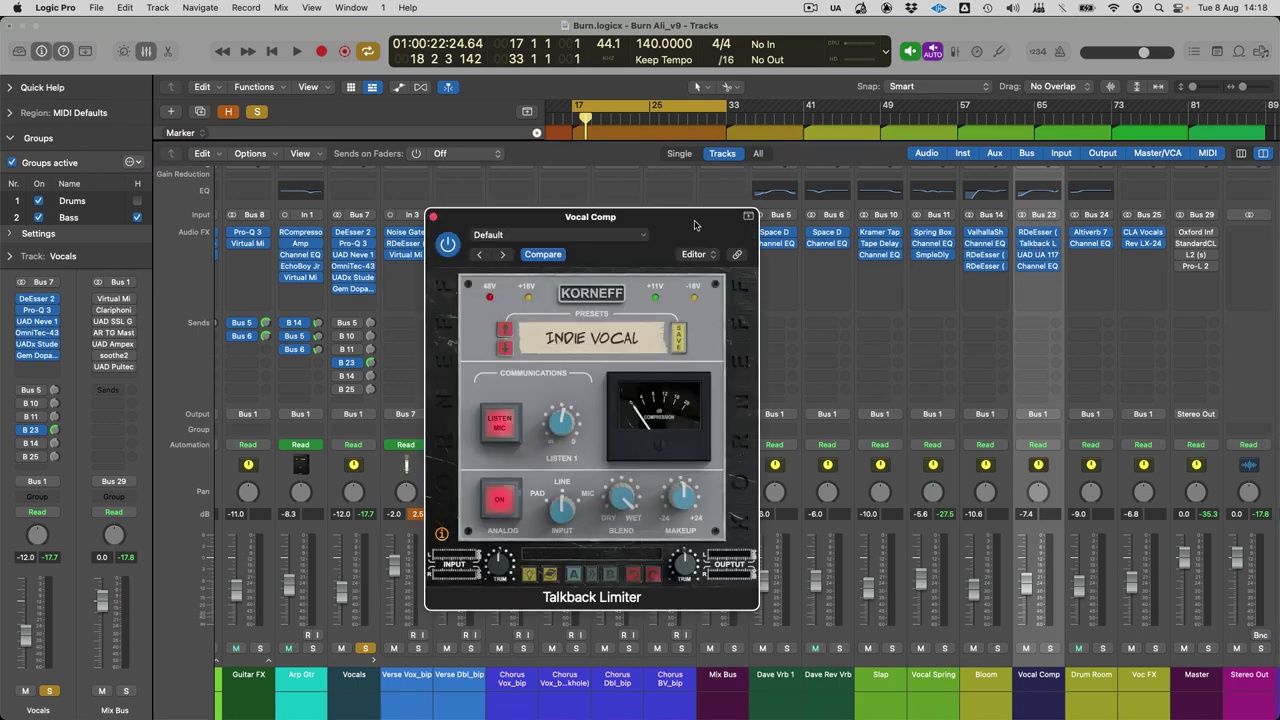
Step: View the Talkback Limiter, UAD UA 117 and Channel EQ settings on the Vocal Comp channel
drag(697, 224, 647, 184)
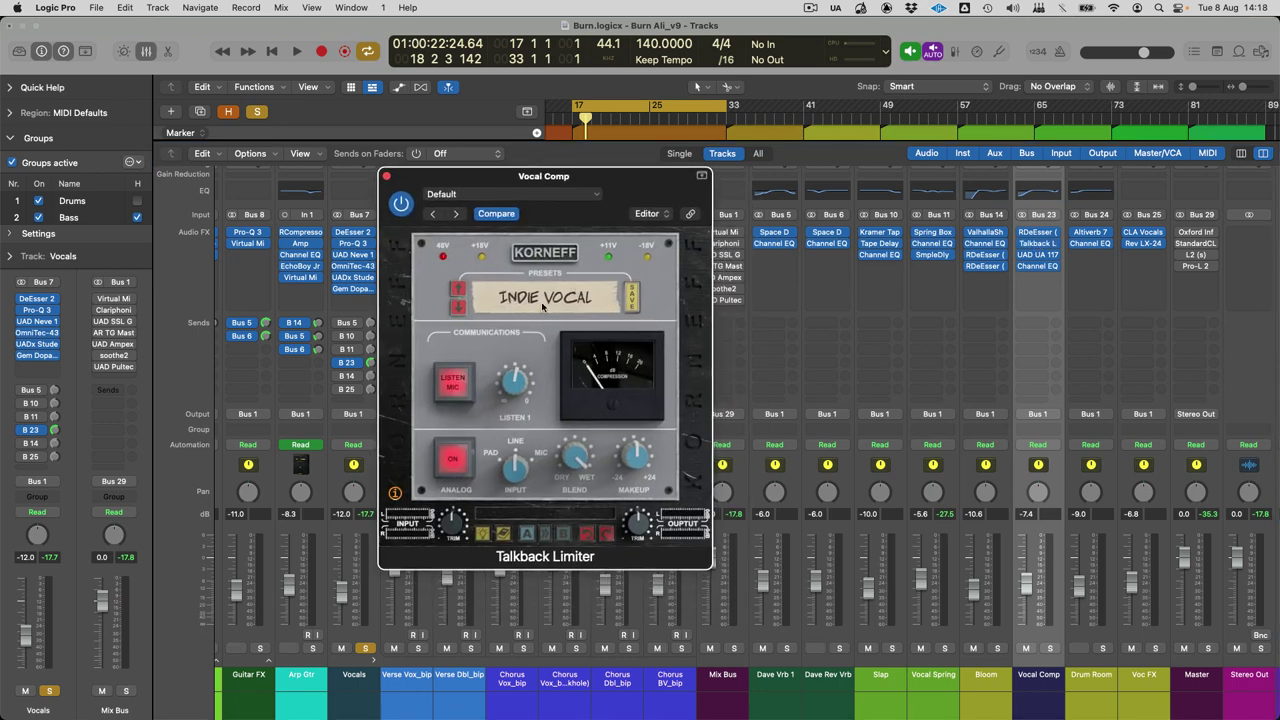
click(1037, 255)
click(433, 217)
click(387, 178)
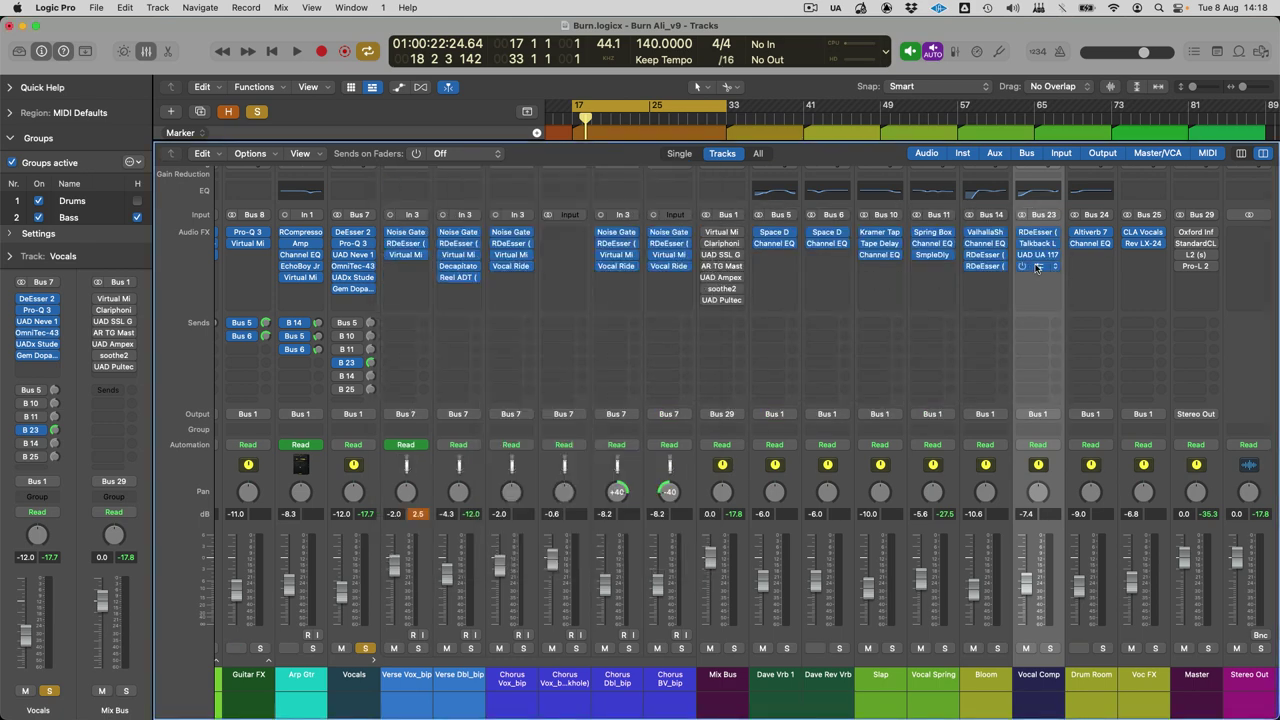
click(1038, 190)
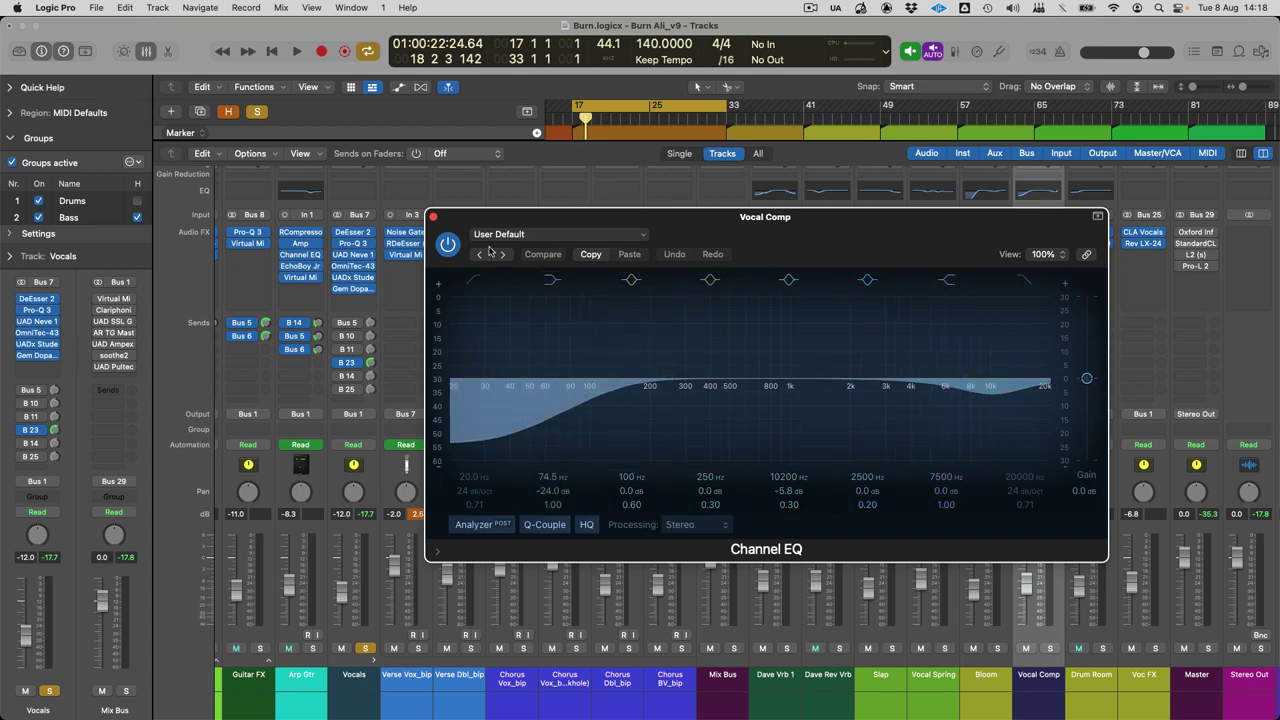
click(433, 217)
Step: Set the cycle range to bars 33 to 41 and play the chorus, switching the Vocals stack's Bus 23 send off and back on
drag(335, 354, 340, 349)
drag(737, 107, 811, 107)
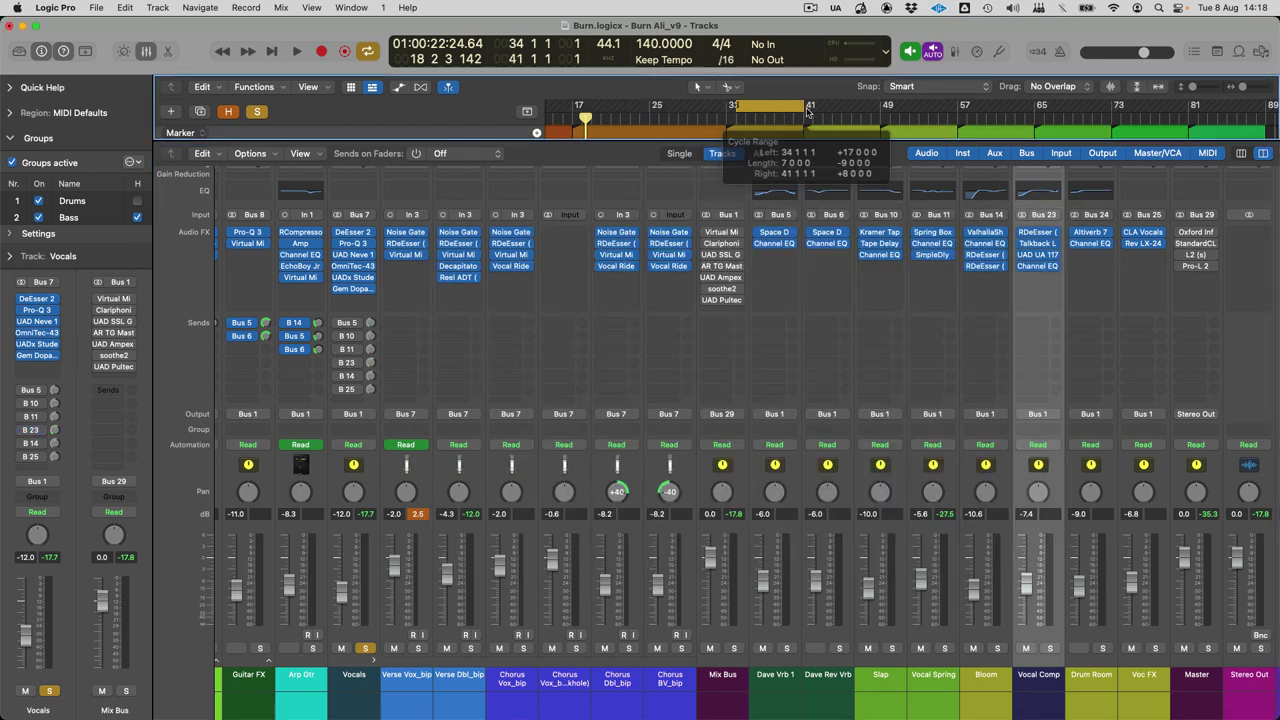
key(space)
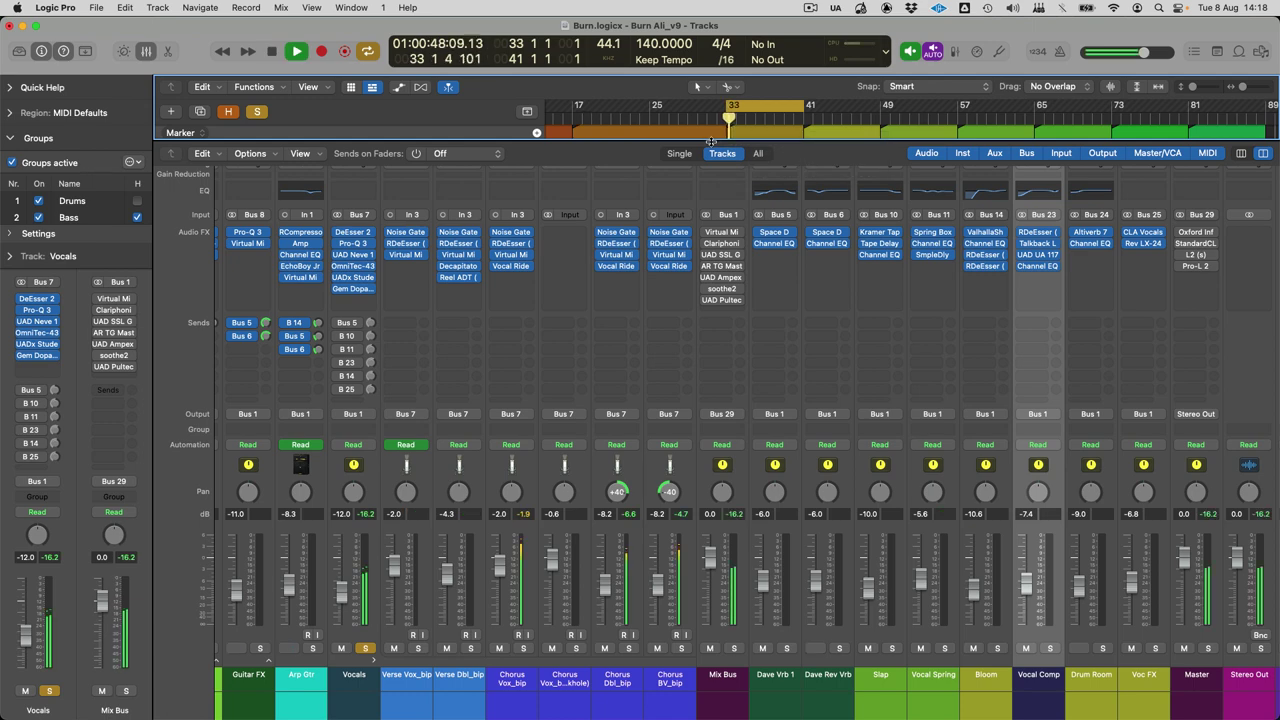
click(340, 362)
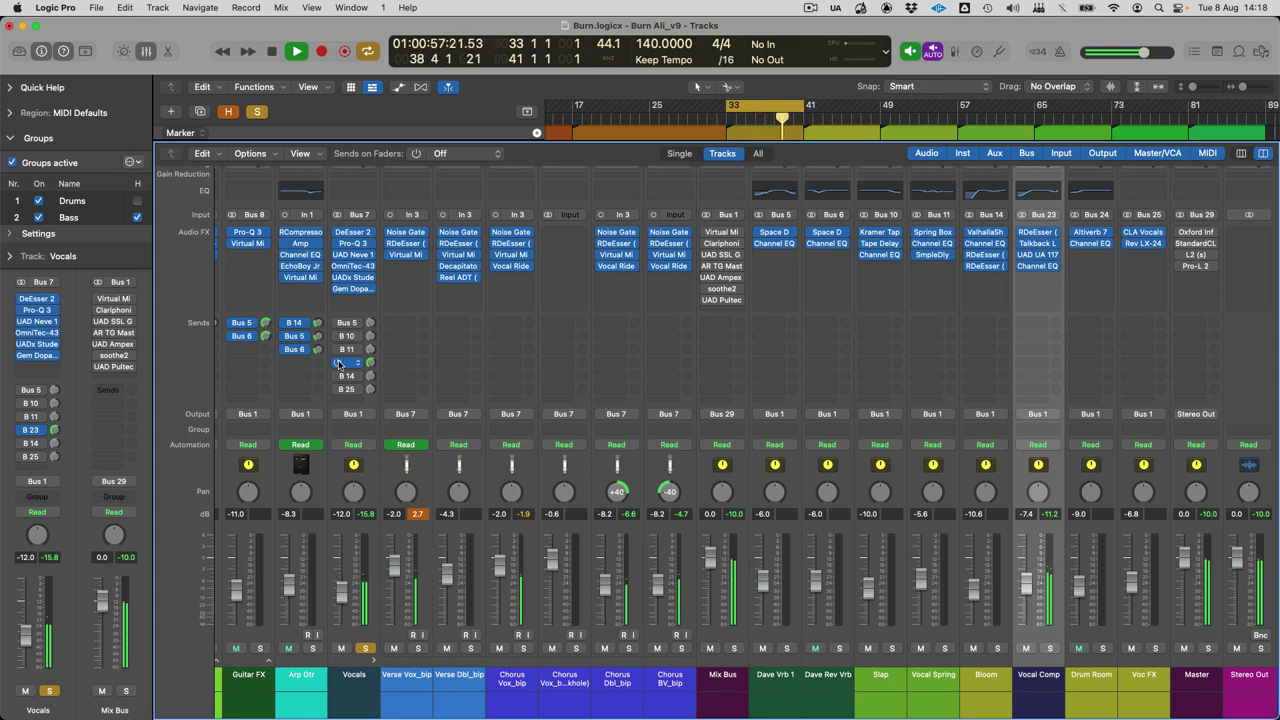
Step: Enable the Vocals stack's Bus 5, Bus 10, Bus 11 and Bus 14 sends alongside Bus 23 and play the chorus
key(space)
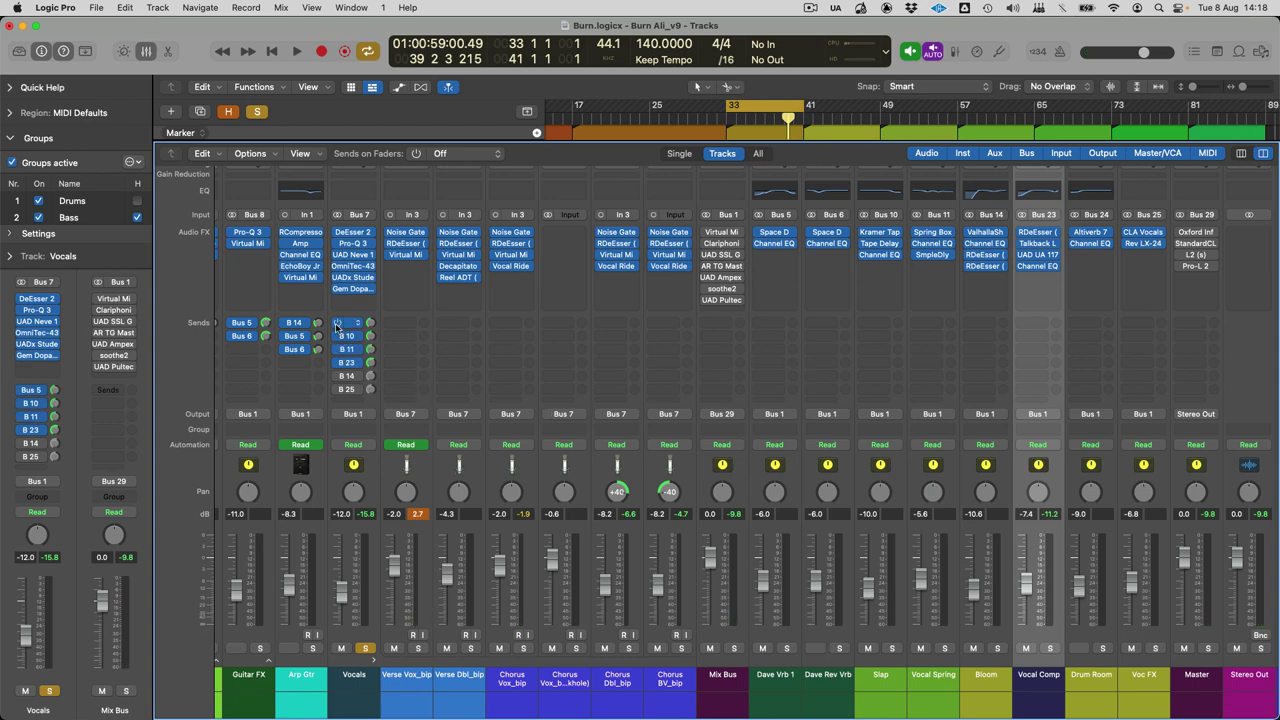
key(space)
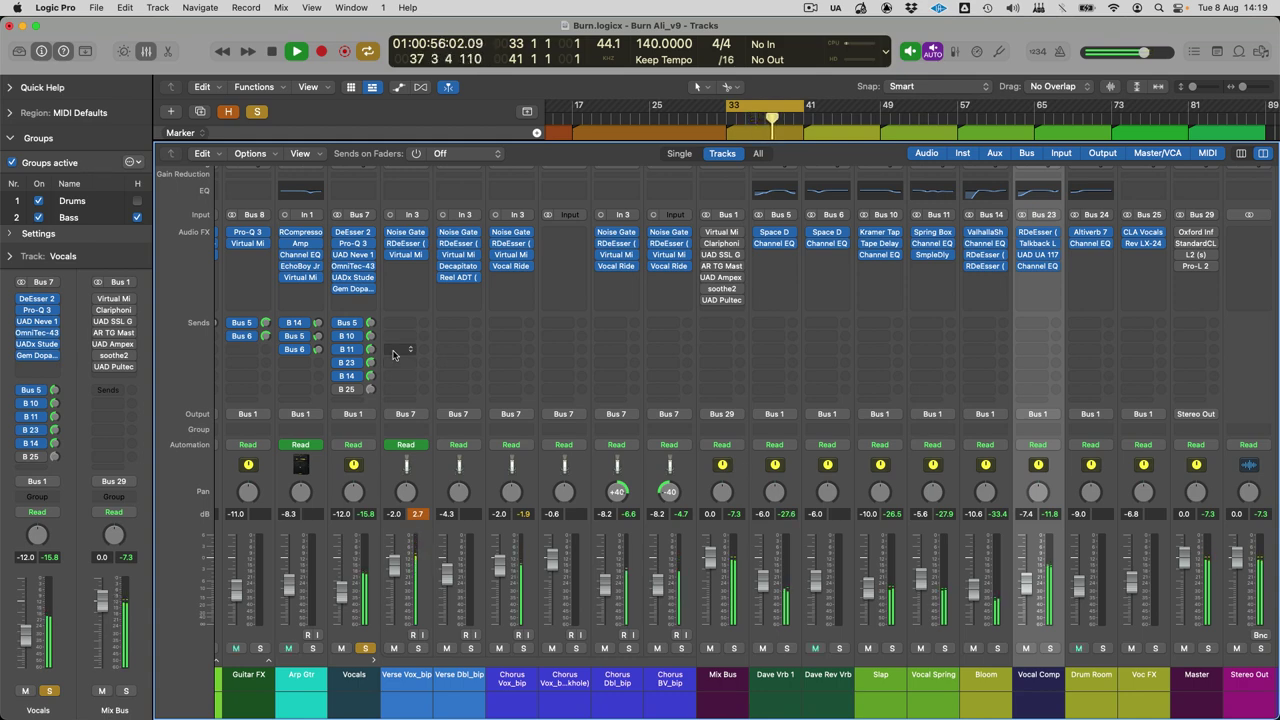
key(space)
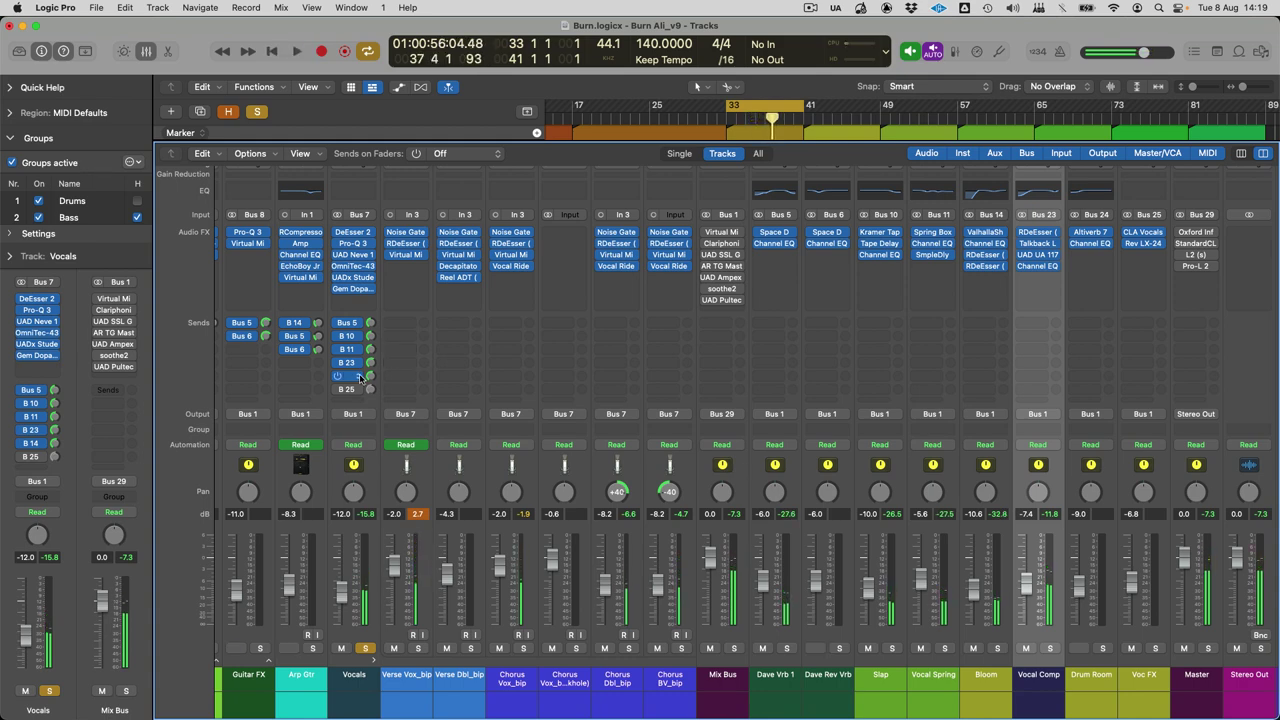
Step: Leave only the Vocals stack's Bus 25 send enabled and view the CLA Vocals settings on the Voc FX channel
drag(339, 325, 339, 393)
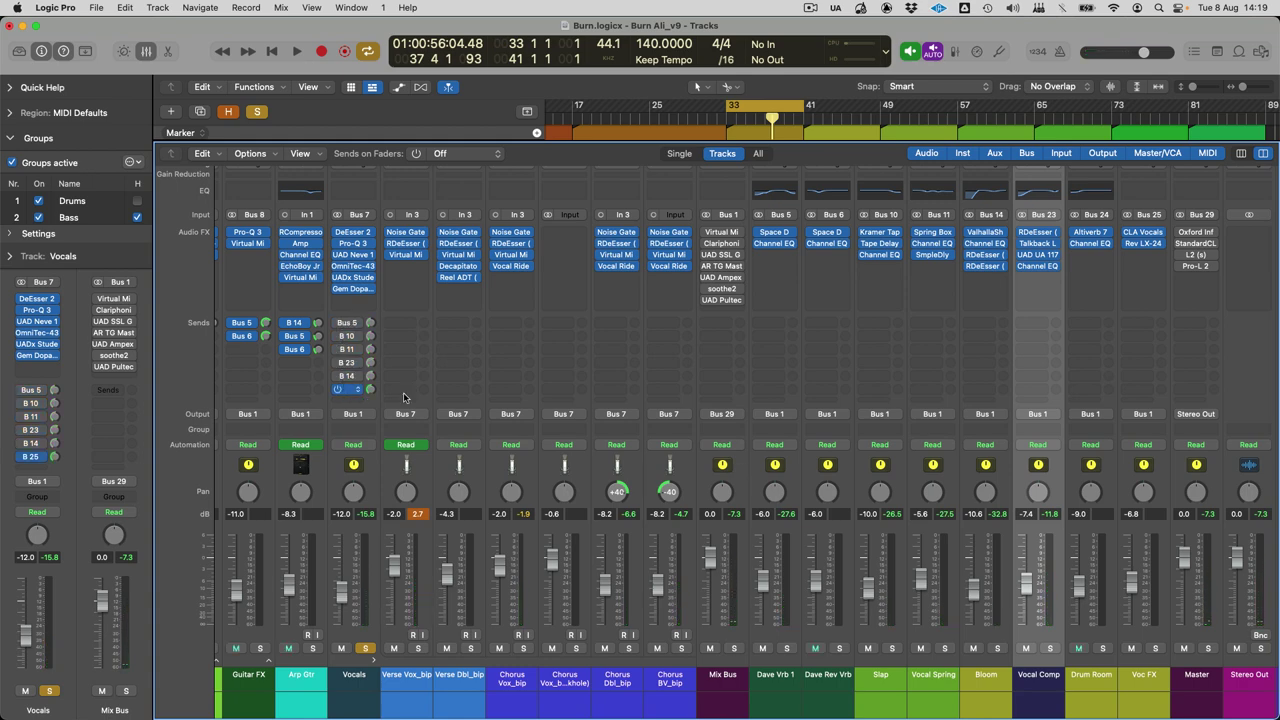
click(1164, 705)
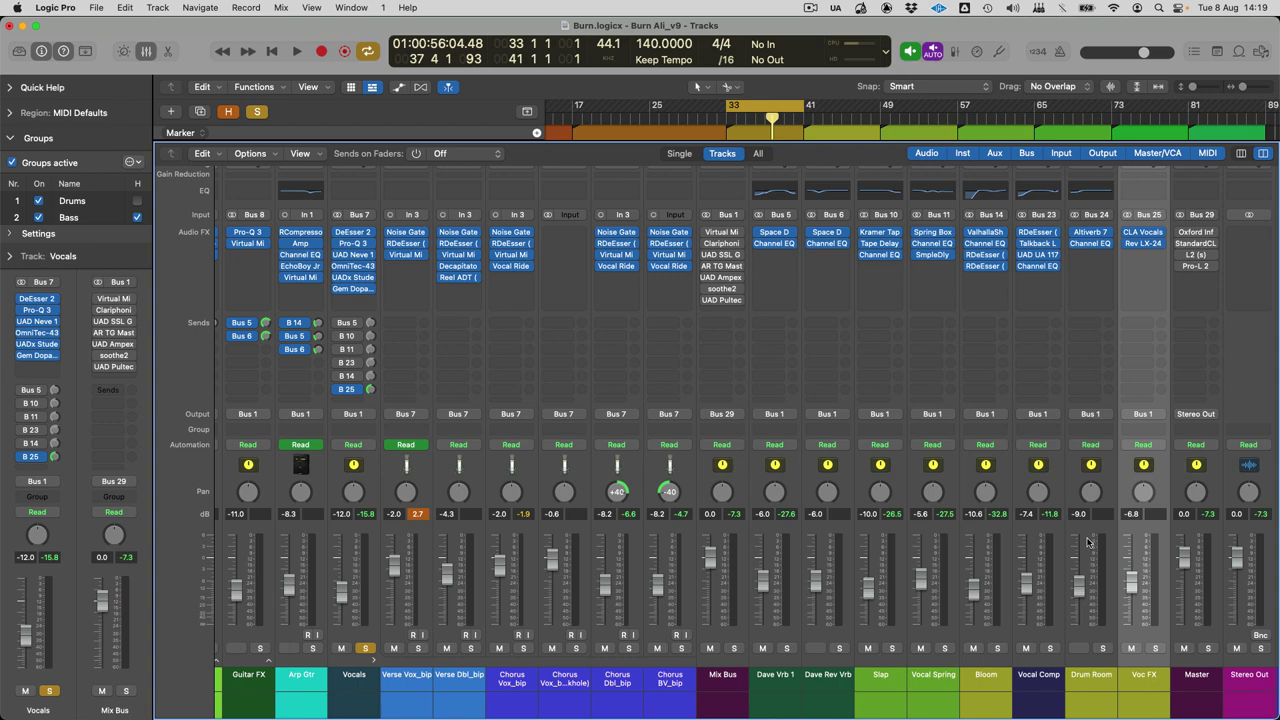
click(1143, 235)
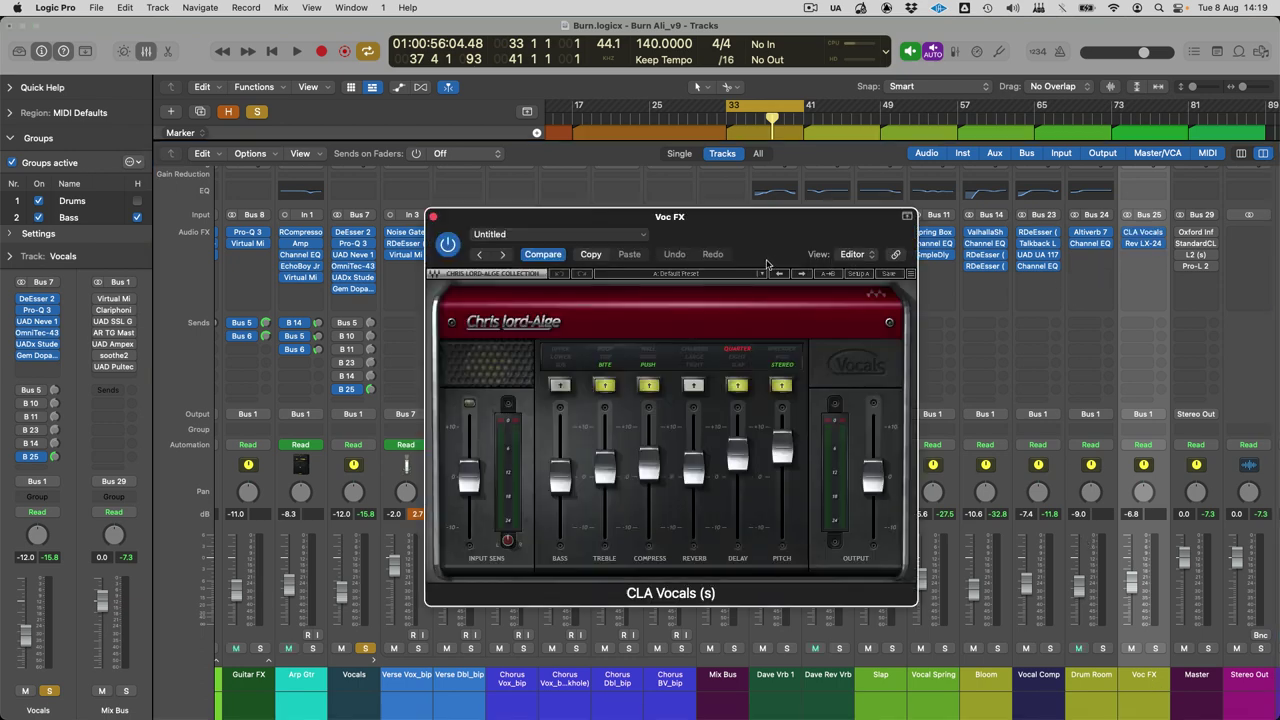
drag(666, 224, 677, 191)
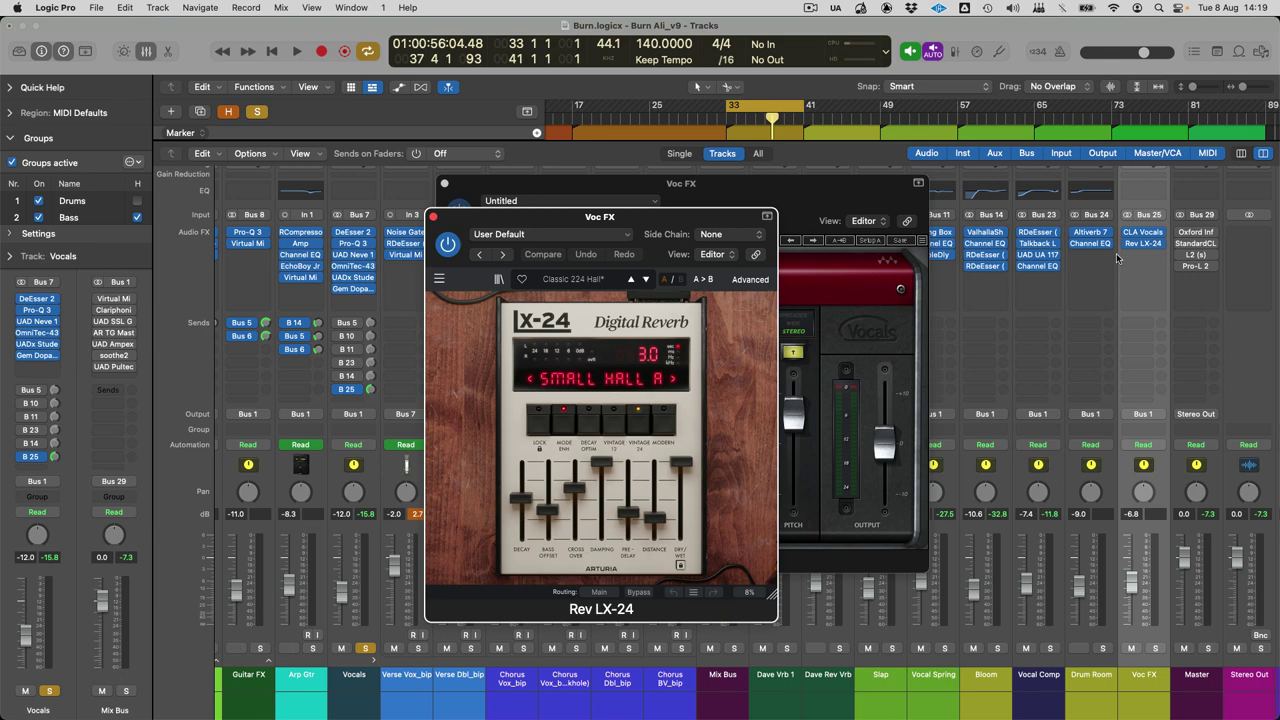
Step: View the Rev LX-24 reverb settings on the Voc FX channel and play the chorus with its effects
mouse_move(1144, 250)
key(space)
click(432, 216)
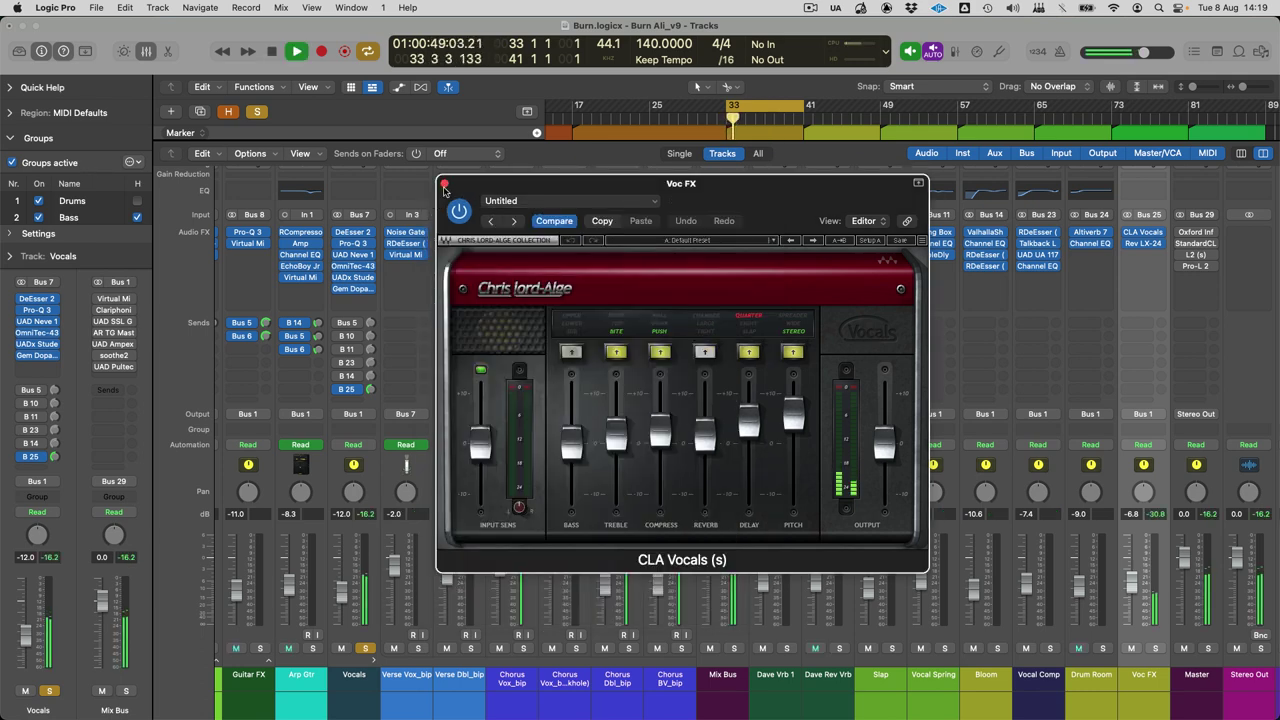
click(445, 187)
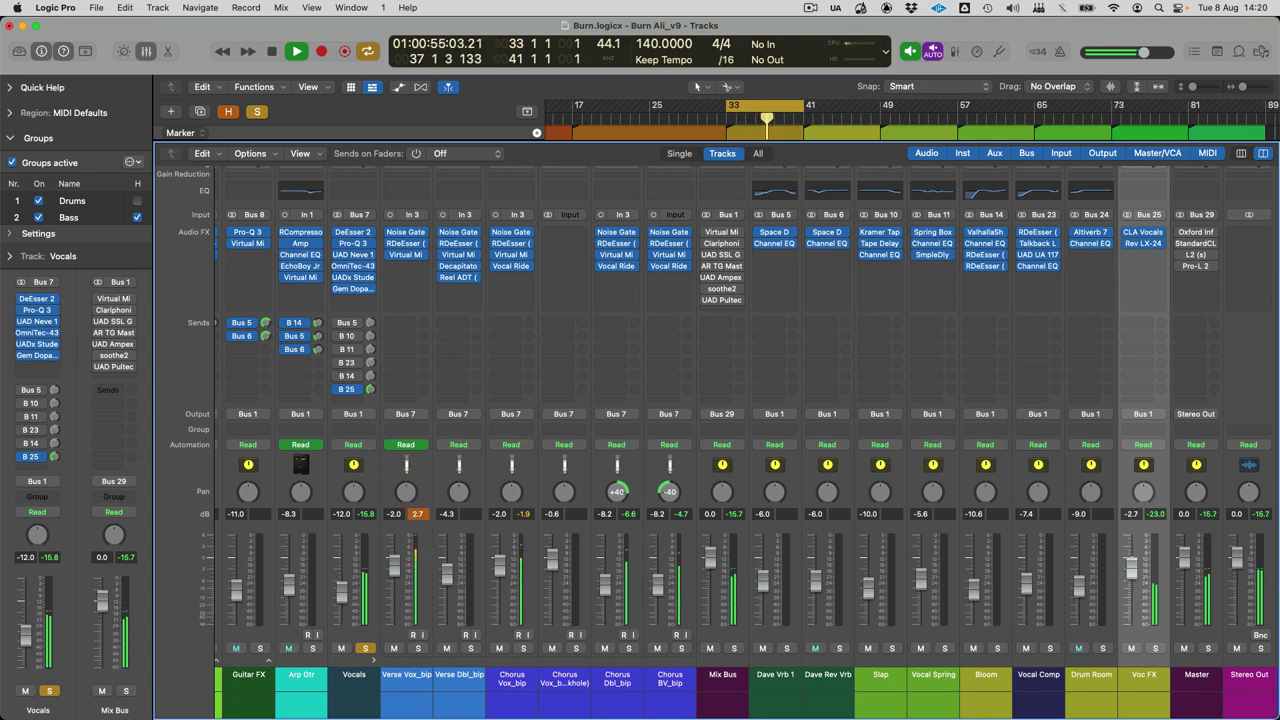
Step: Return the Voc FX fader to -6.8 dB, stop playback, and re-enable the Vocals stack's Bus 5, 10, 11, 23 and 14 sends
drag(1131, 566, 1129, 586)
key(space)
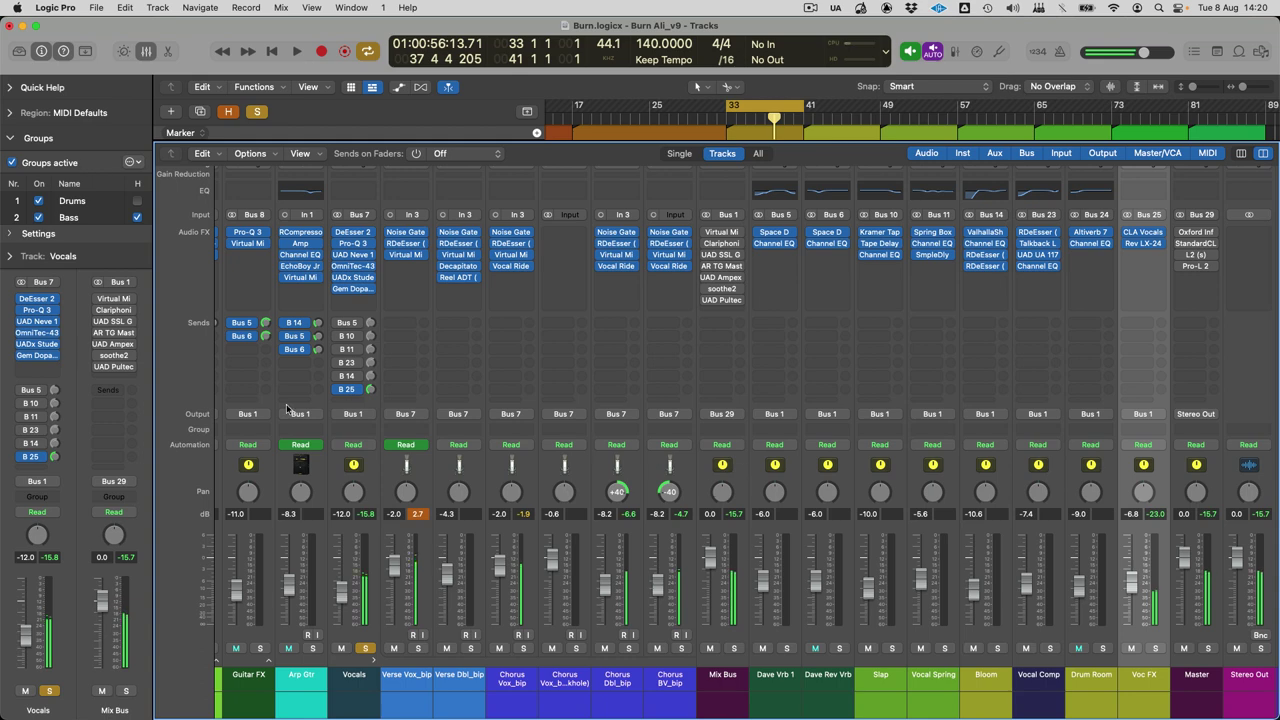
click(339, 377)
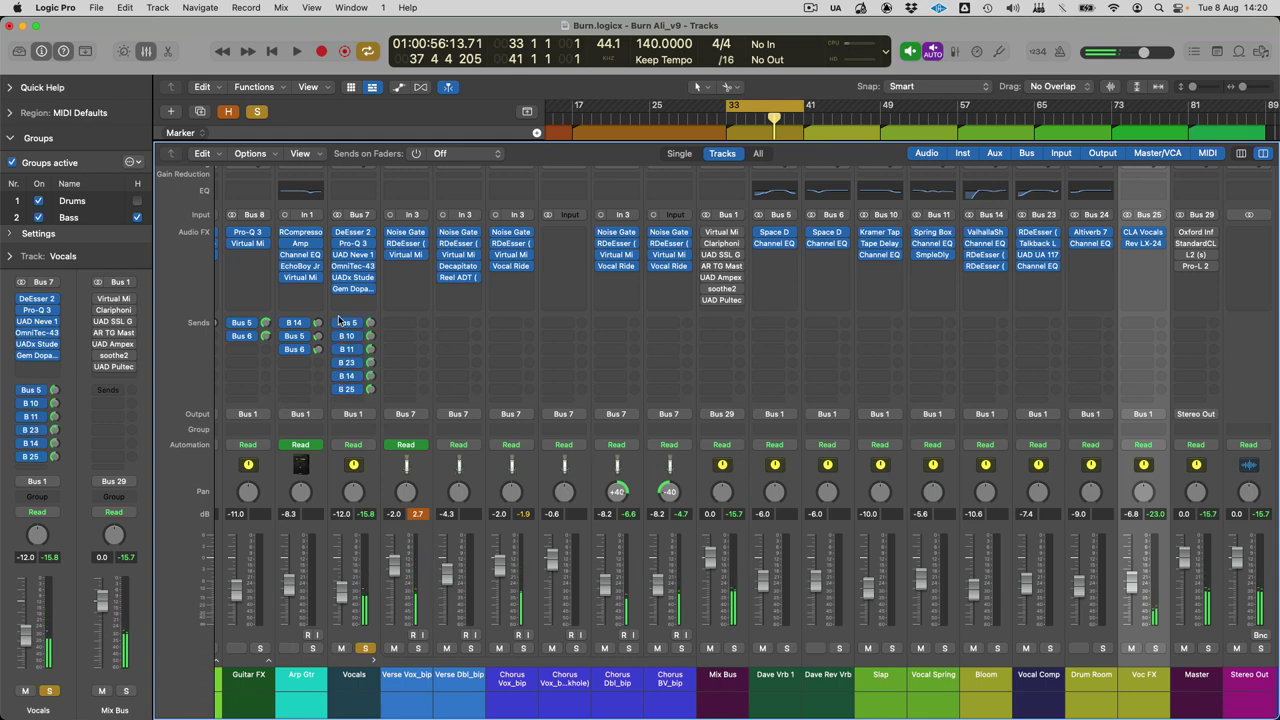
Step: Play the soloed Vocals stack's chorus with all its effect sends enabled, and stop playback
key(space)
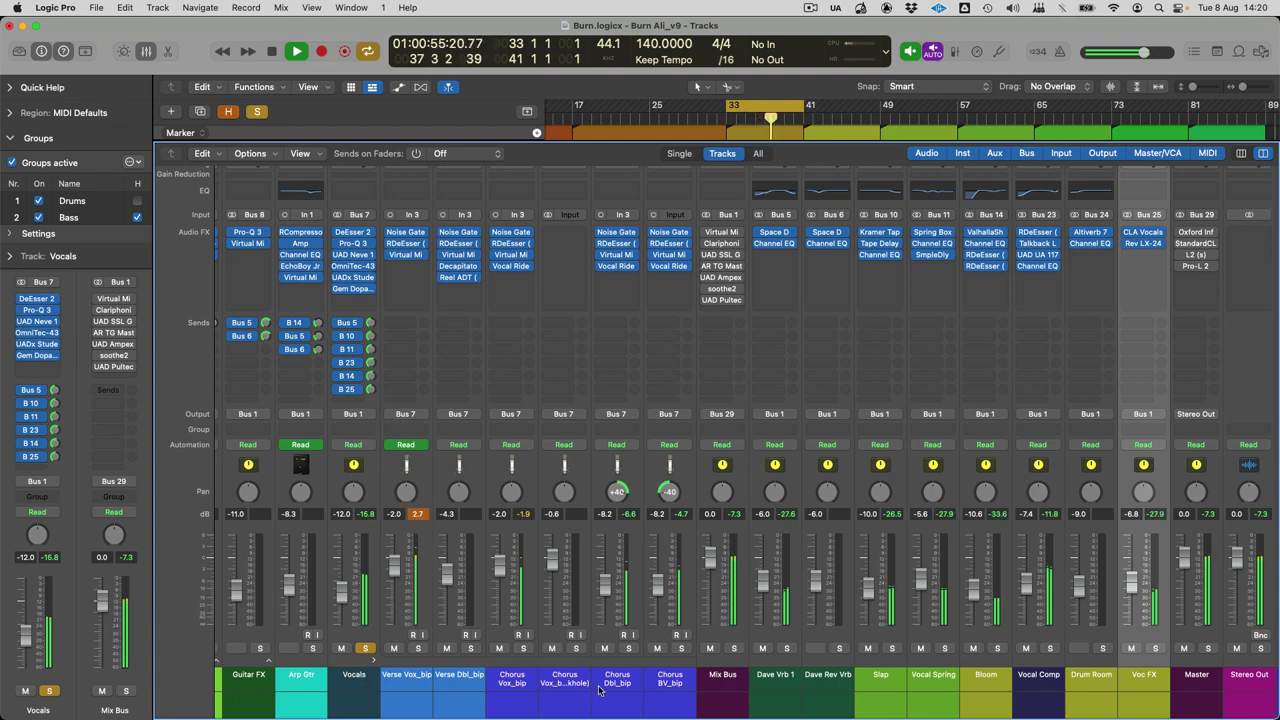
key(space)
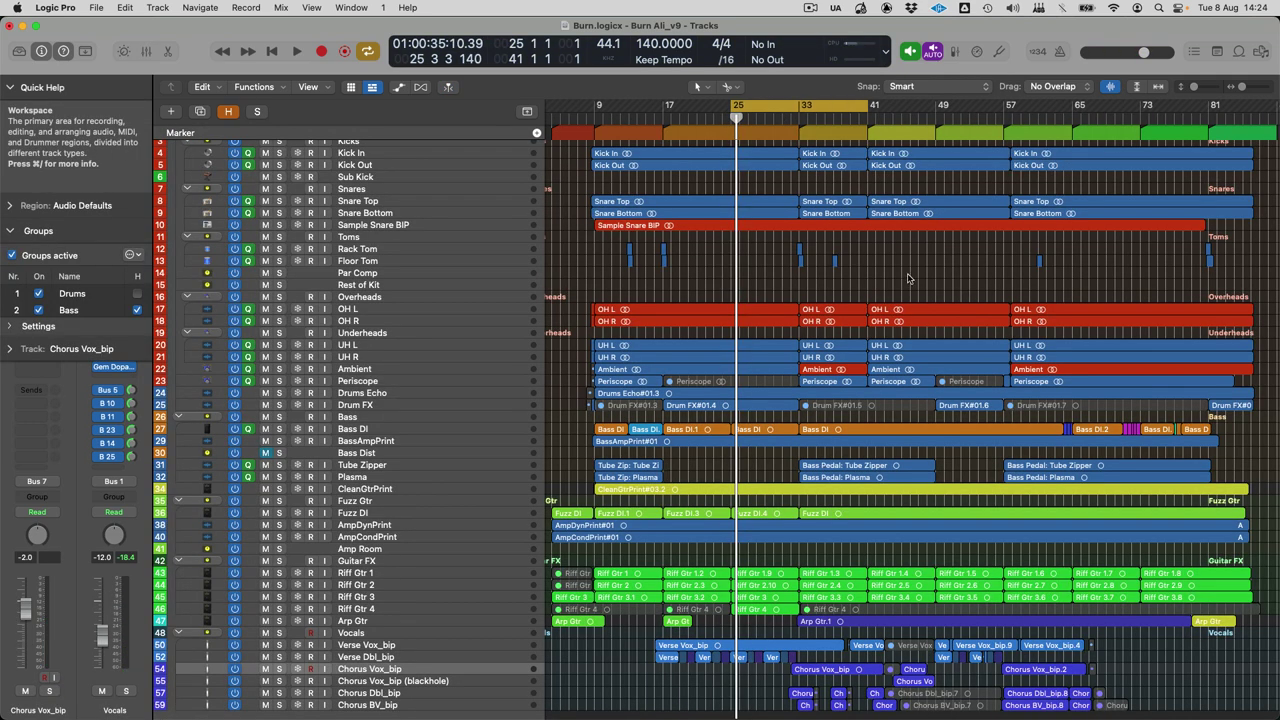
Step: Show the mixer and select the Mix Bus and Master channels in turn, ending on the Mix Bus
key(super+a)
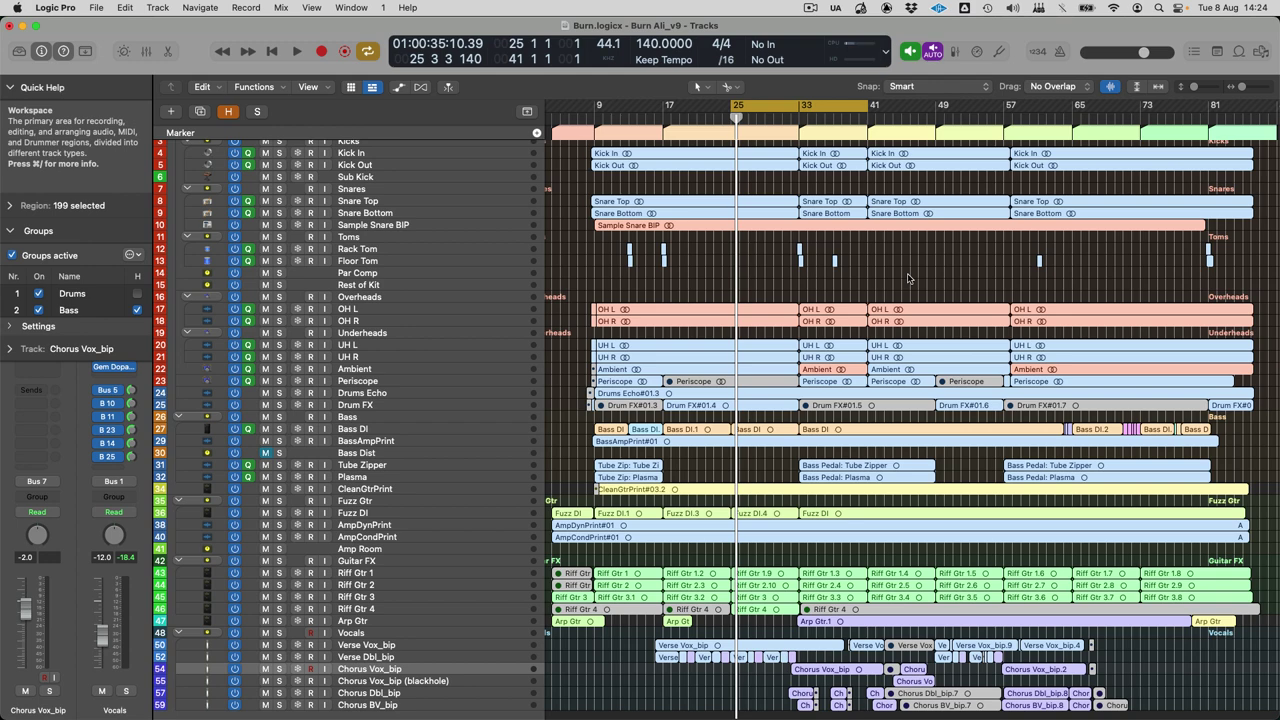
key(x)
scroll(911, 692, right, 10)
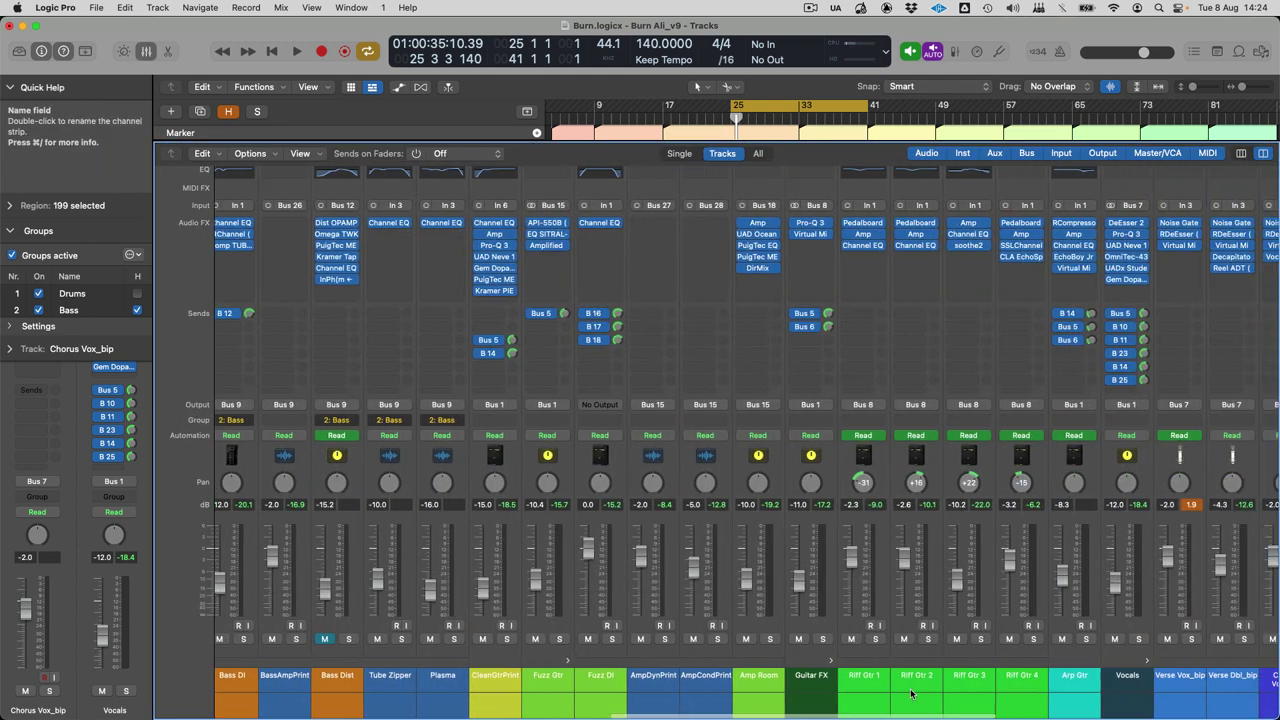
scroll(911, 692, right, 15)
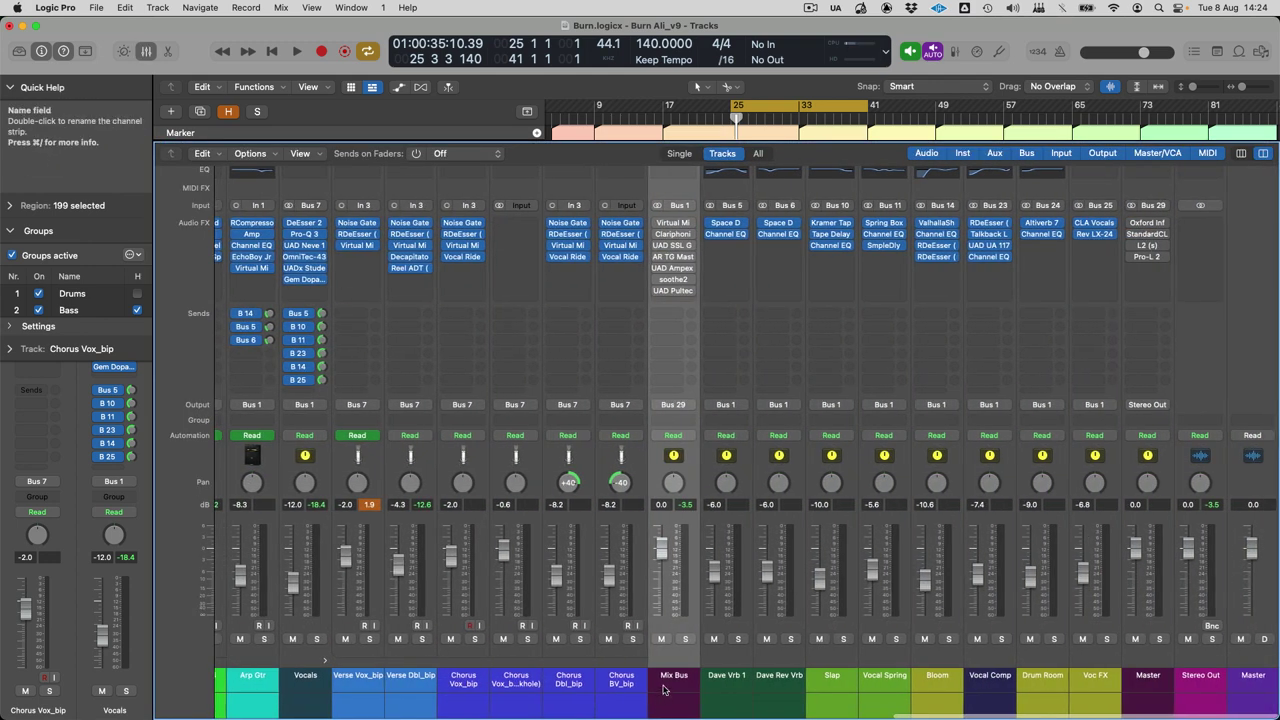
click(662, 690)
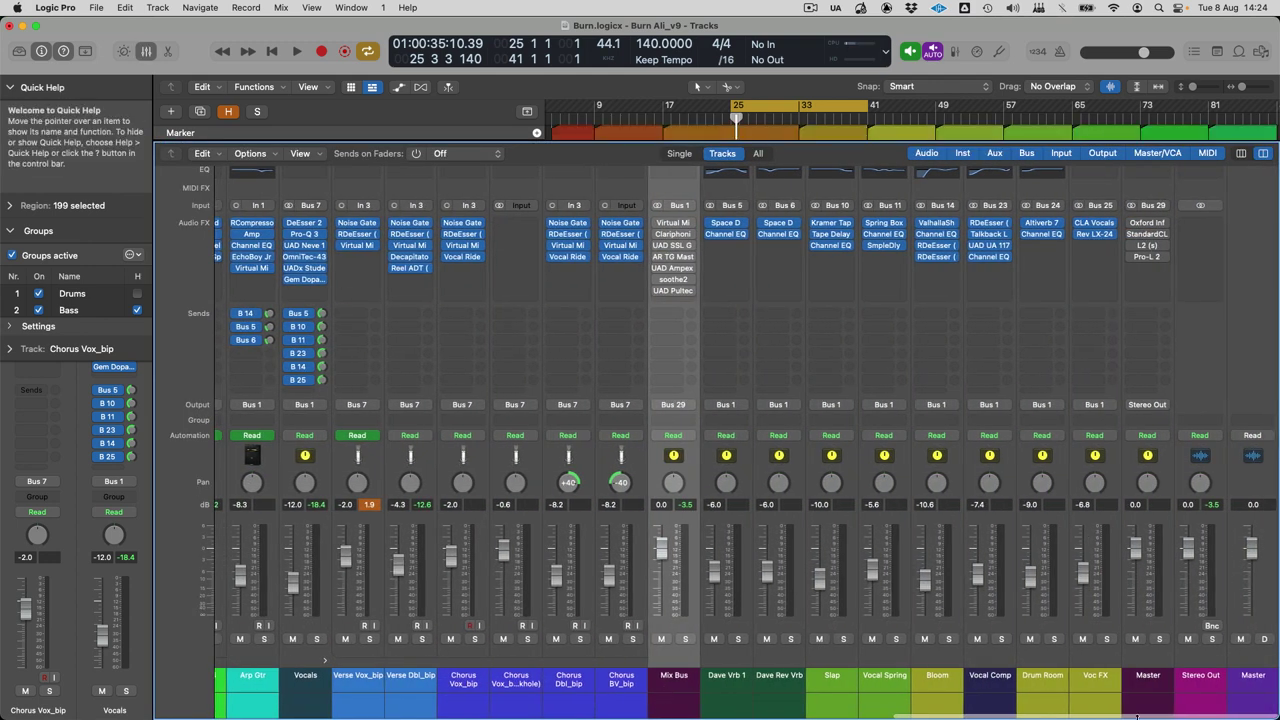
click(660, 684)
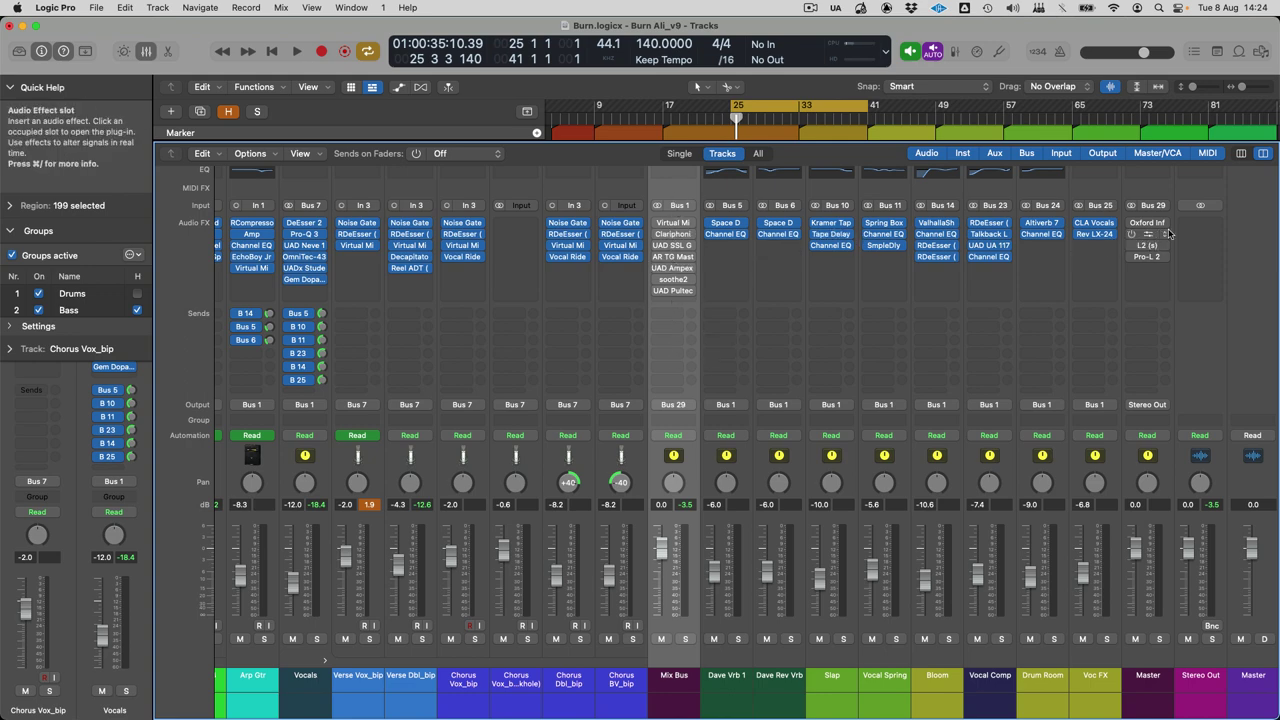
click(1155, 687)
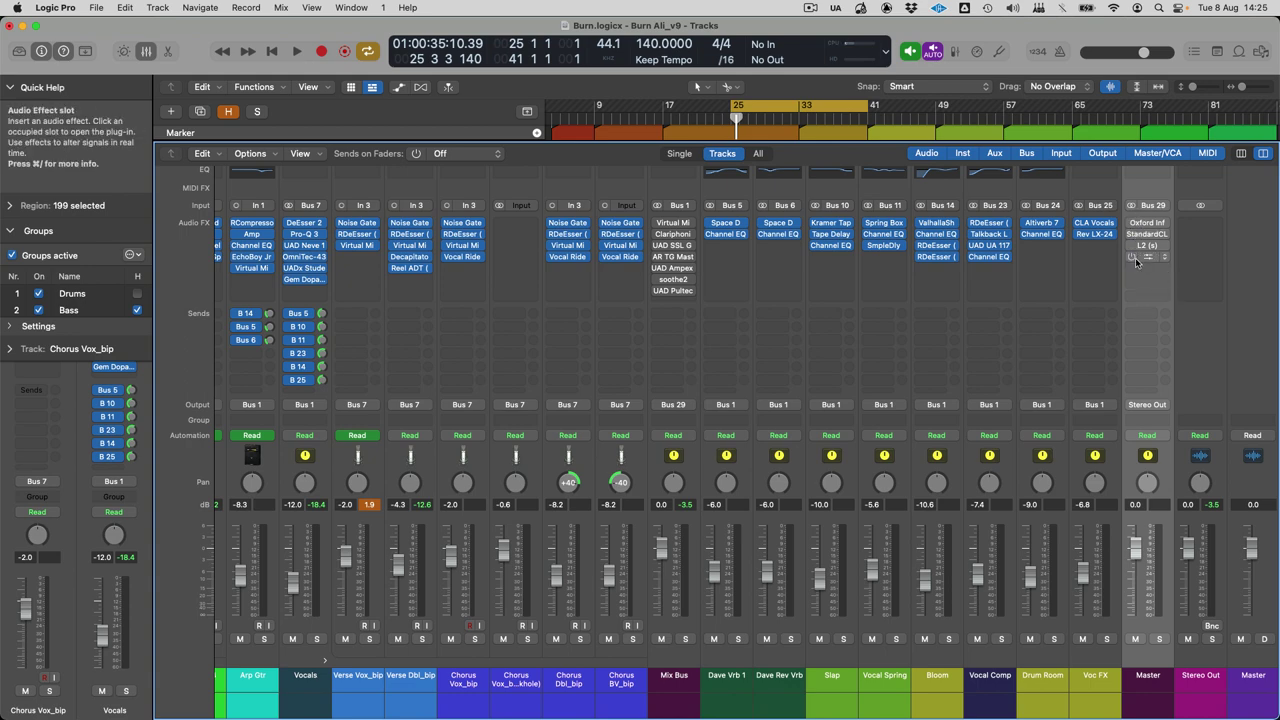
click(675, 682)
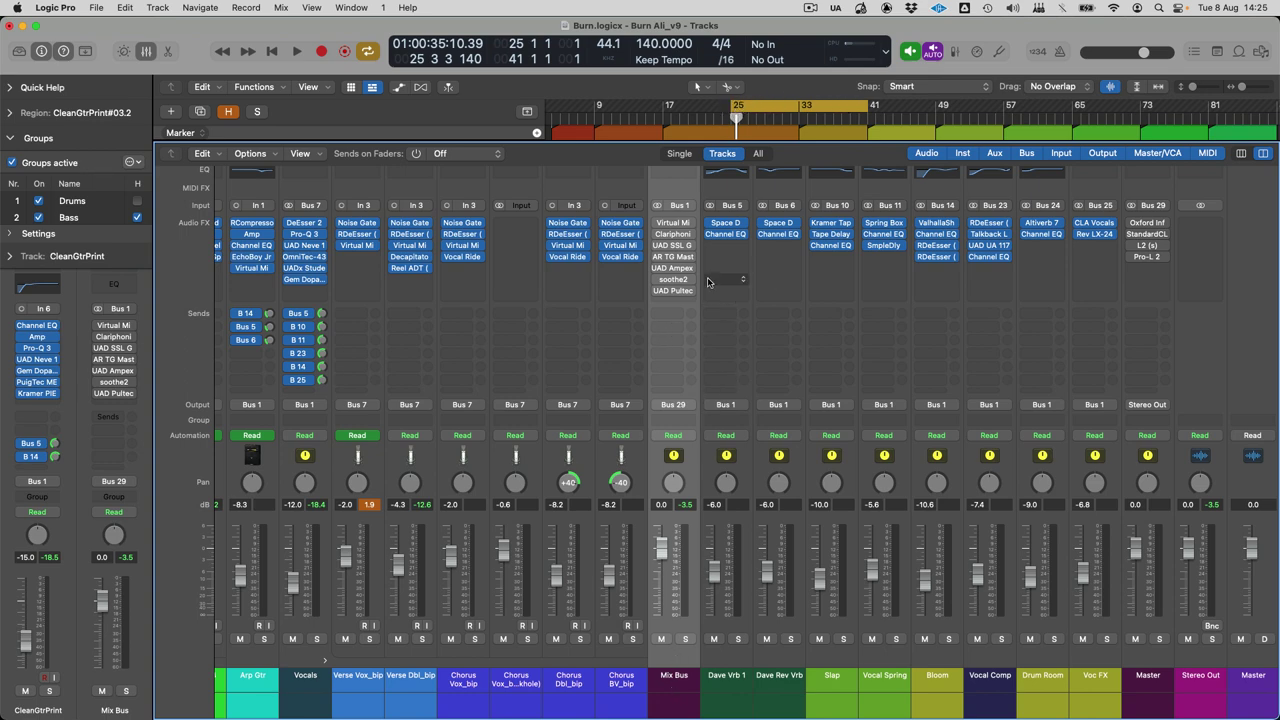
Step: Play the mix with the overall master fader set to -8.2 dB, and enable and view the Mix Bus's Virtual Mix Rack
key(space)
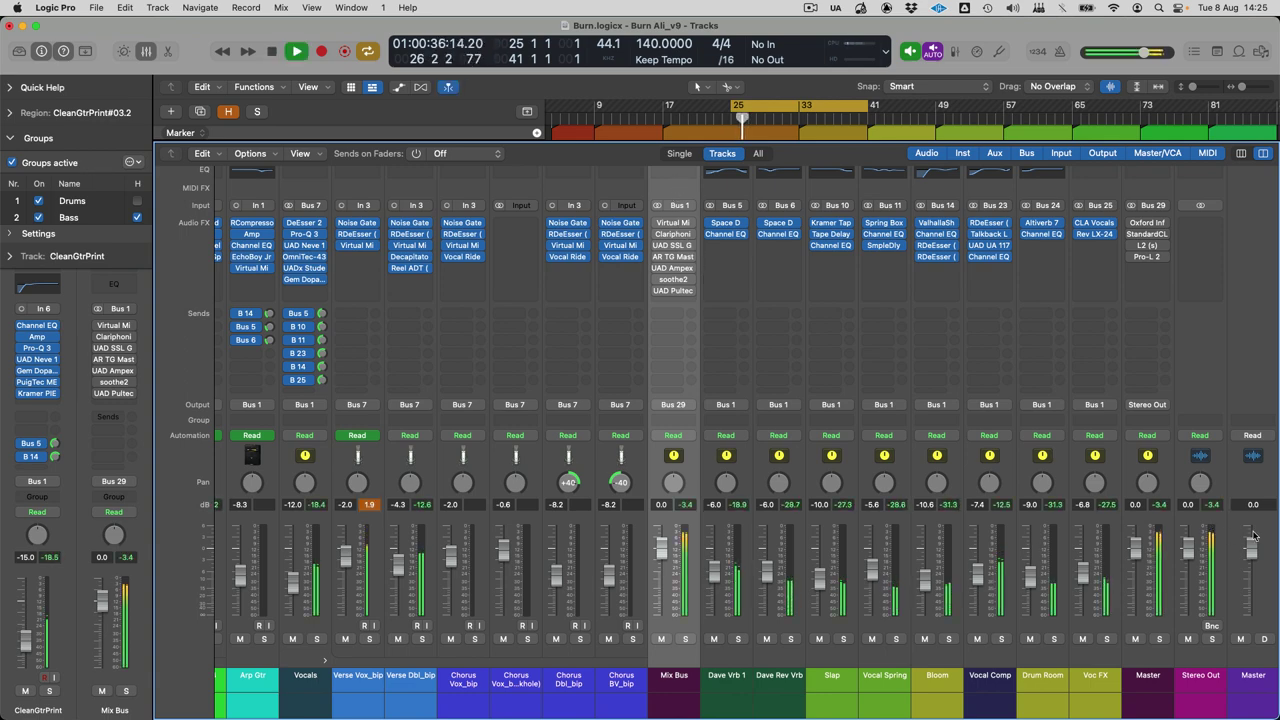
drag(1251, 551, 1251, 575)
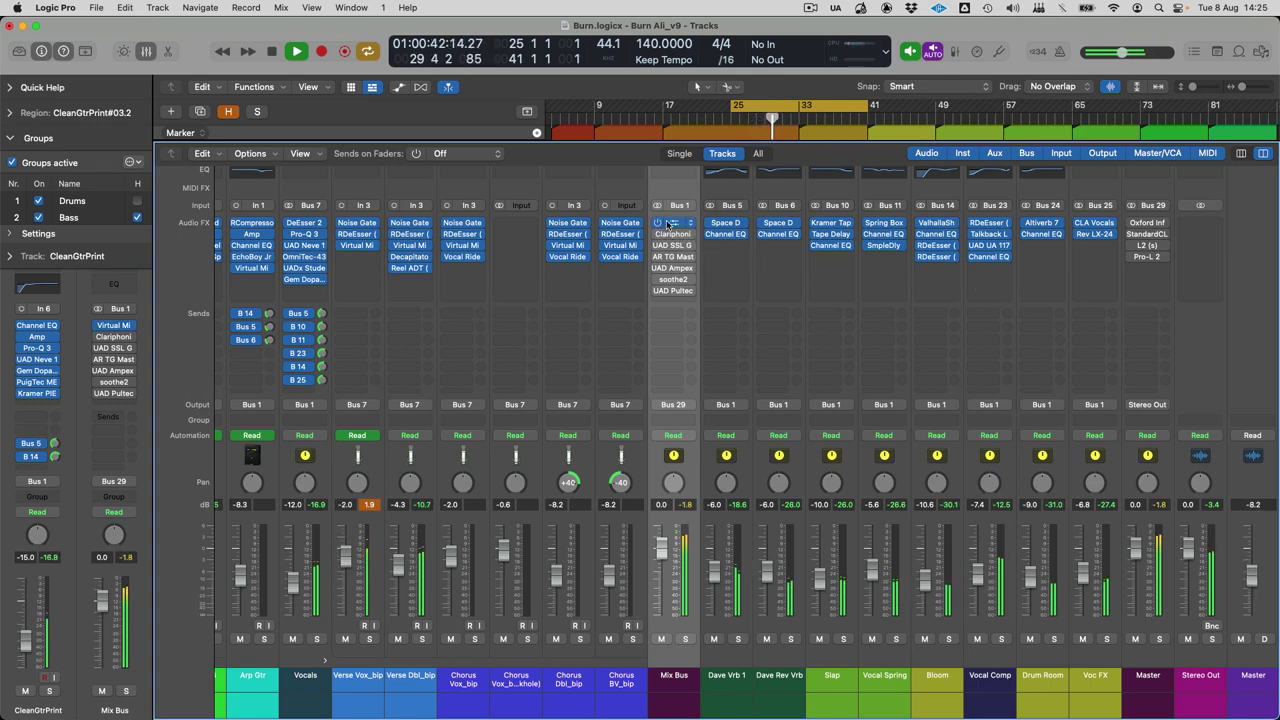
click(673, 224)
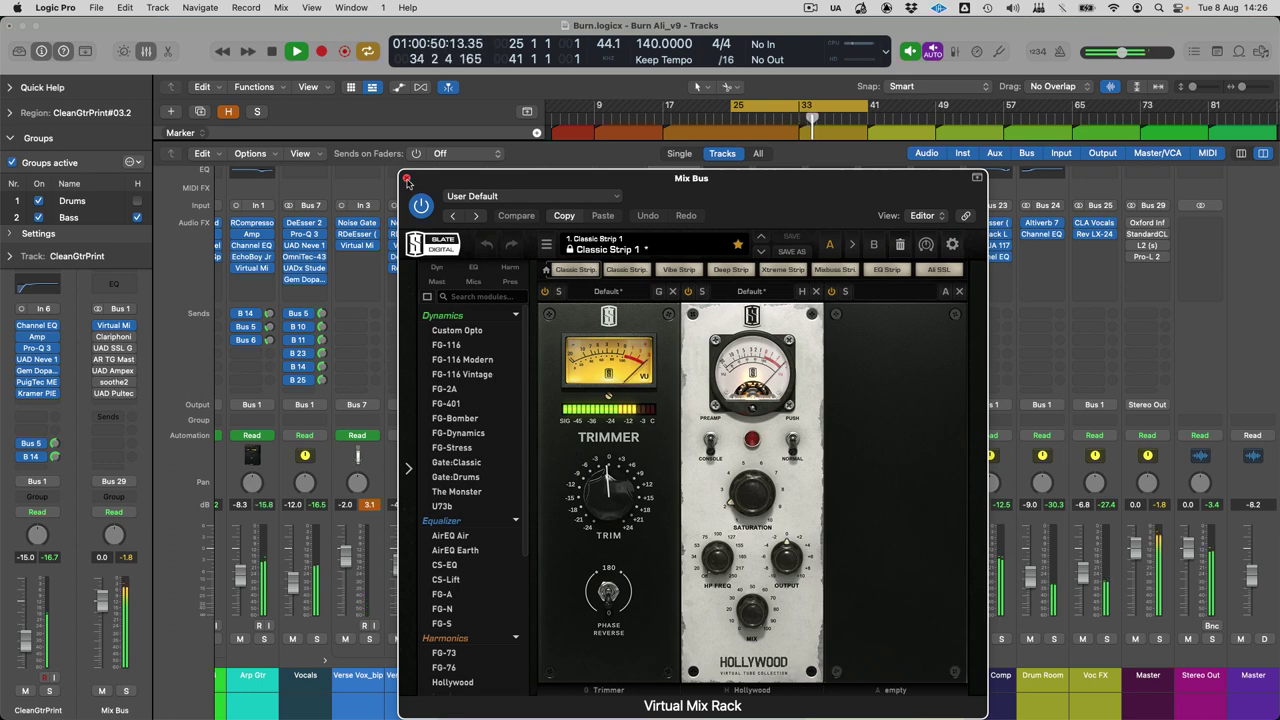
key(super+w)
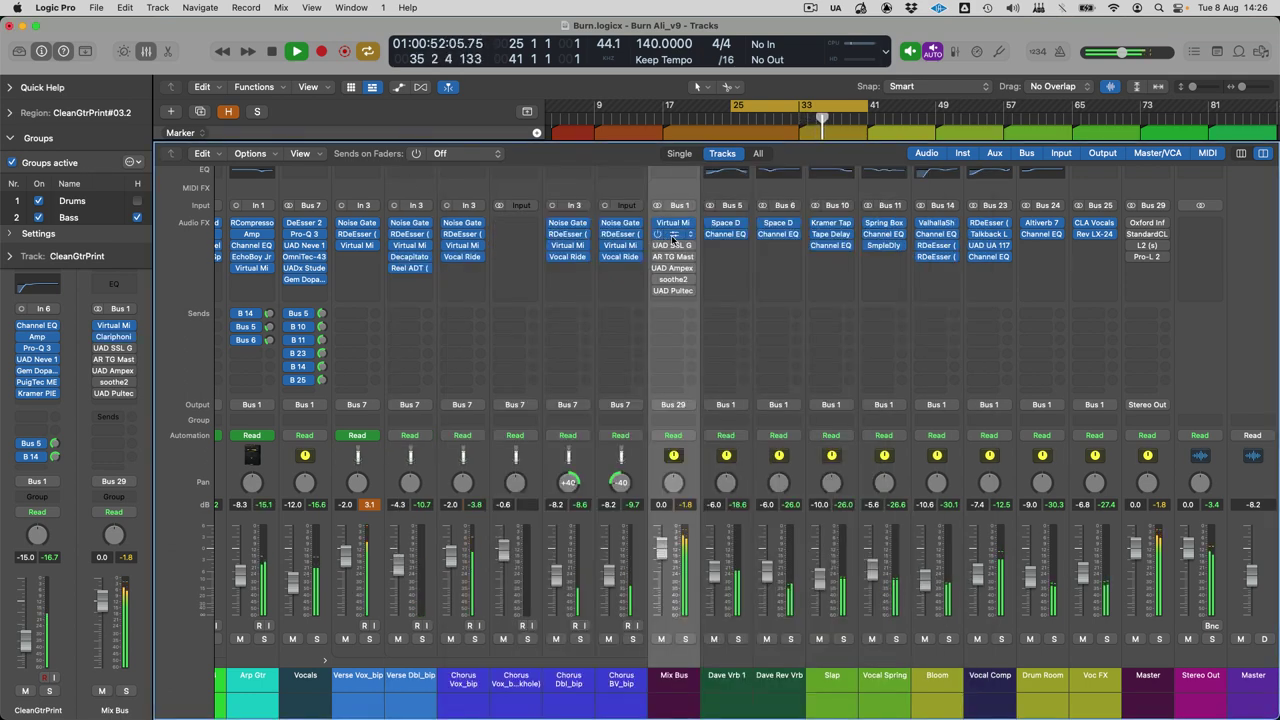
Step: Enable the Mix Bus's Clariphonic equalizer and compare it bypassed, and enable and view the UAD SSL G Bus Compressor
click(672, 236)
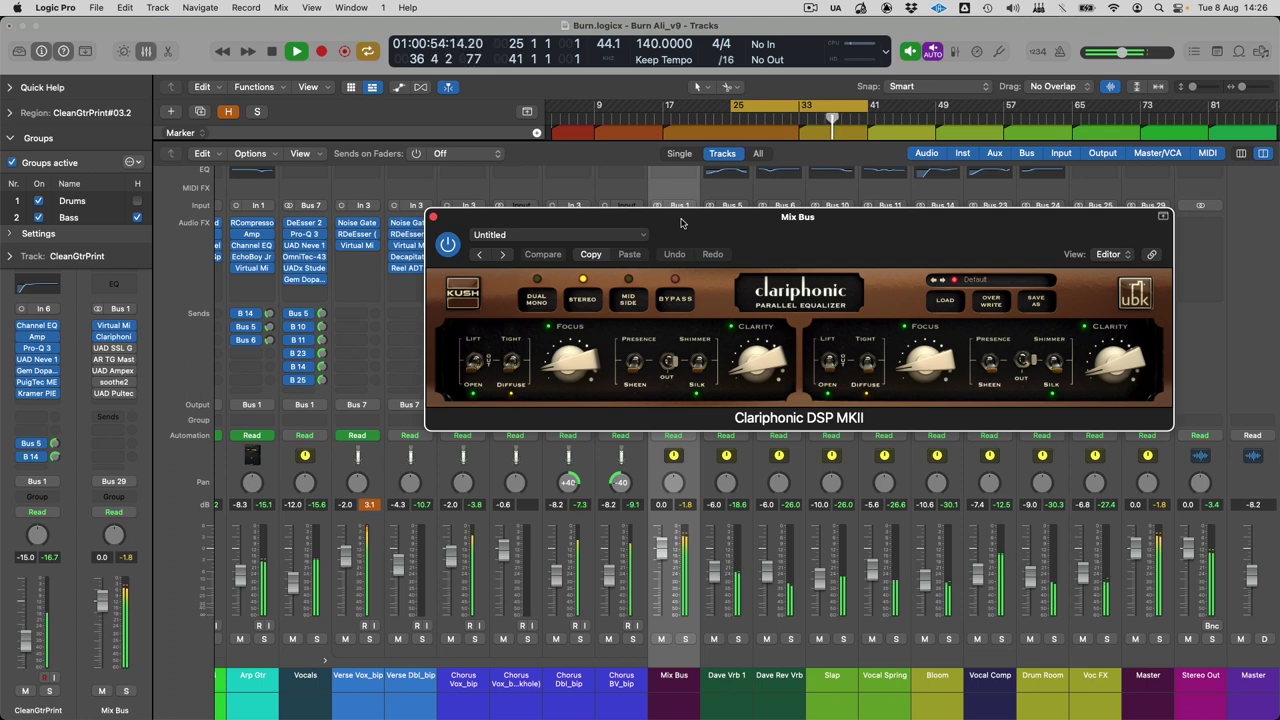
click(448, 245)
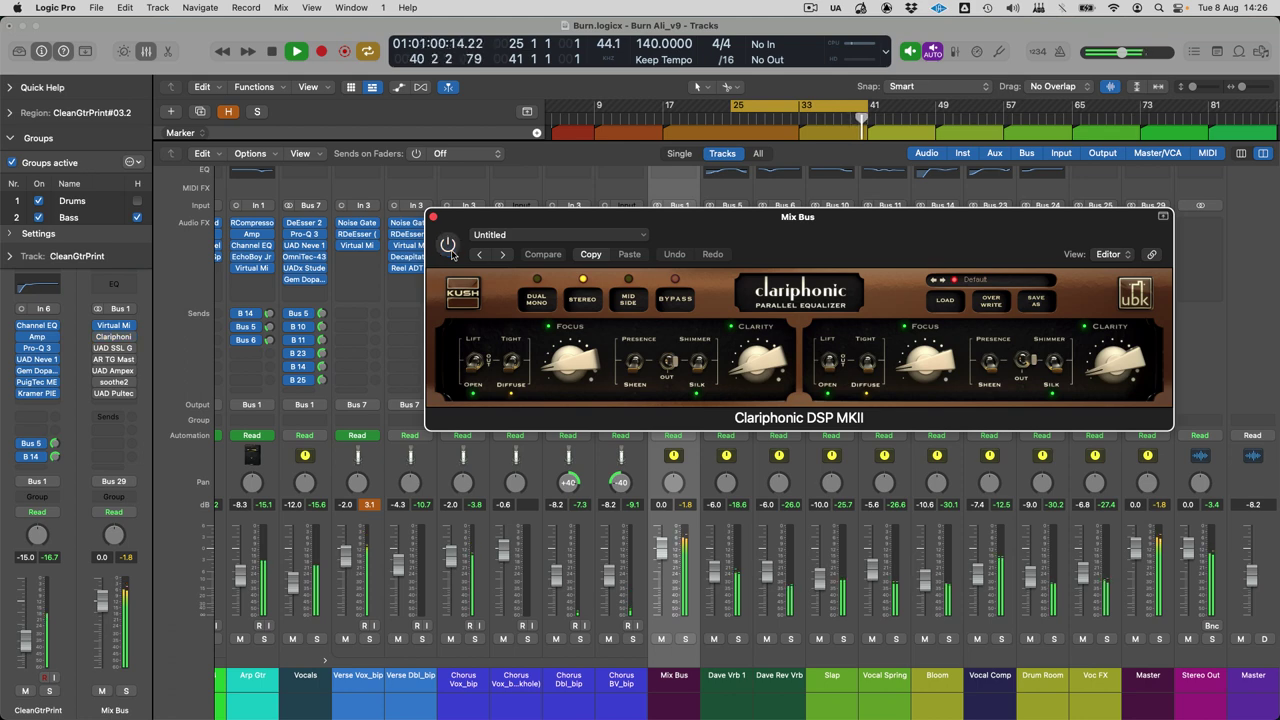
click(449, 247)
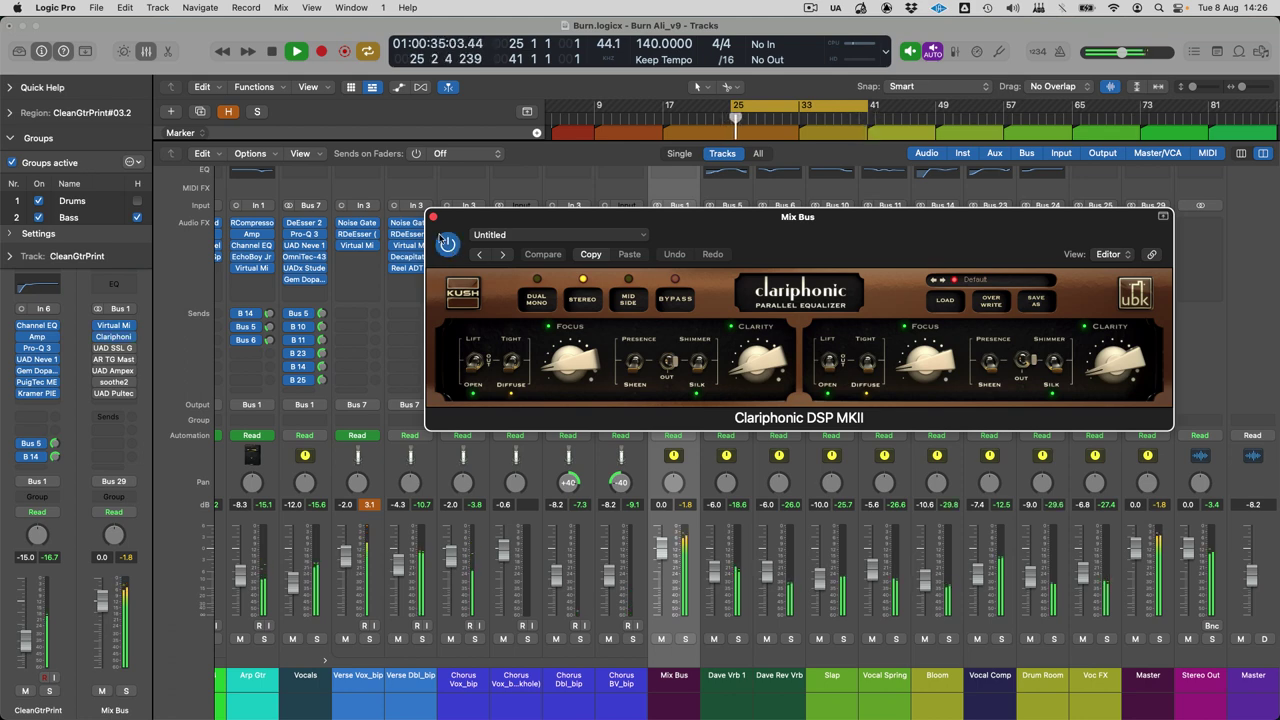
click(433, 218)
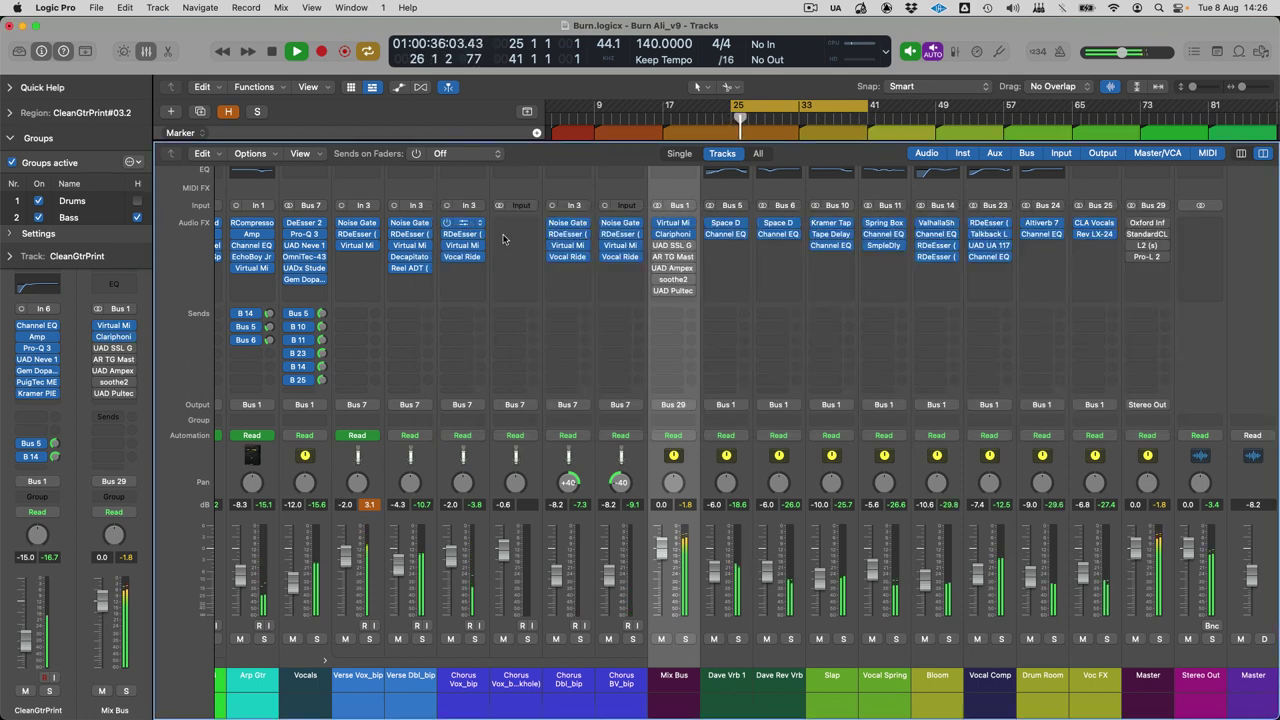
click(675, 248)
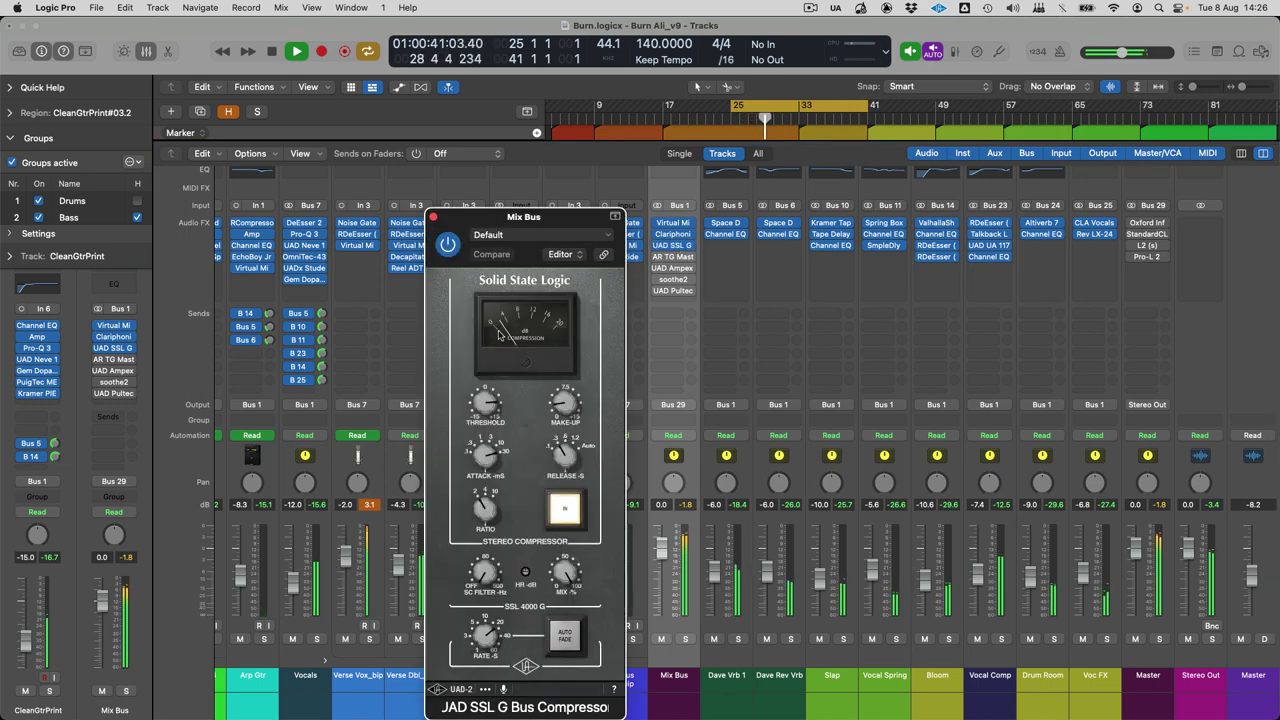
click(433, 217)
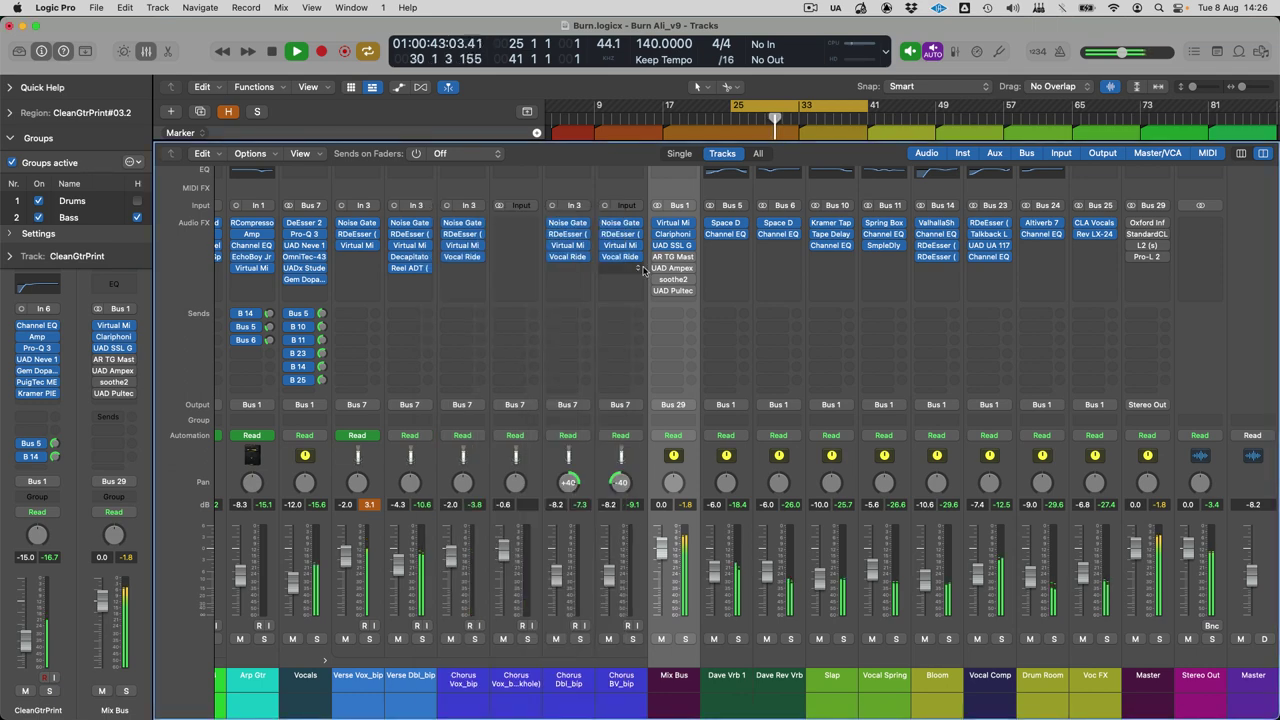
Step: Enable the AR TG Mastering and UAD Ampex ATR-102 plug-ins on the Mix Bus and view their settings during playback
mouse_move(659, 259)
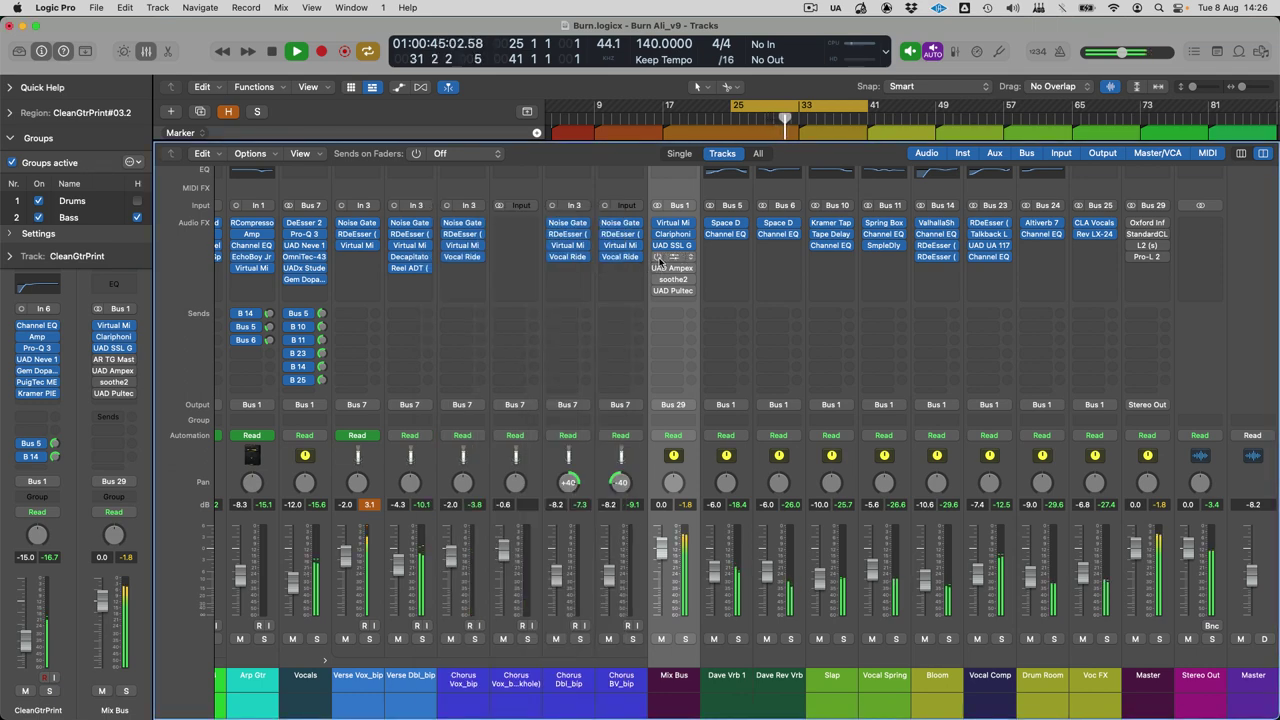
click(673, 259)
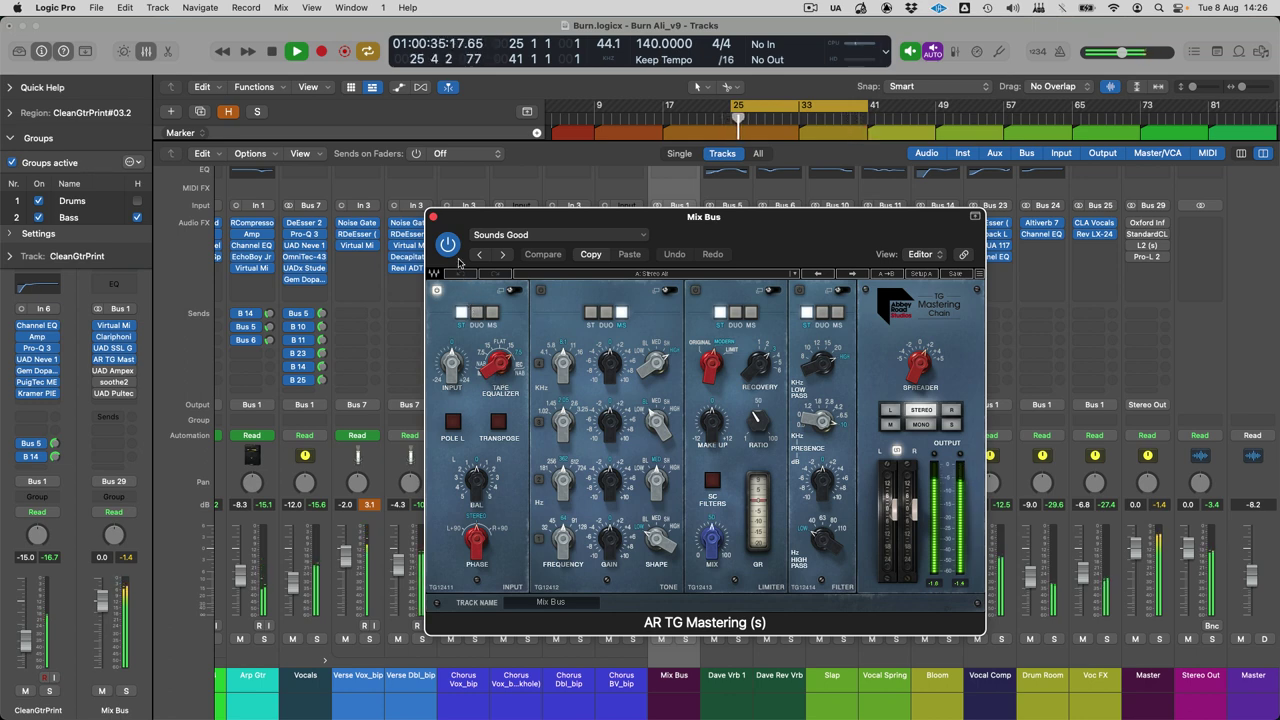
click(432, 216)
mouse_move(674, 270)
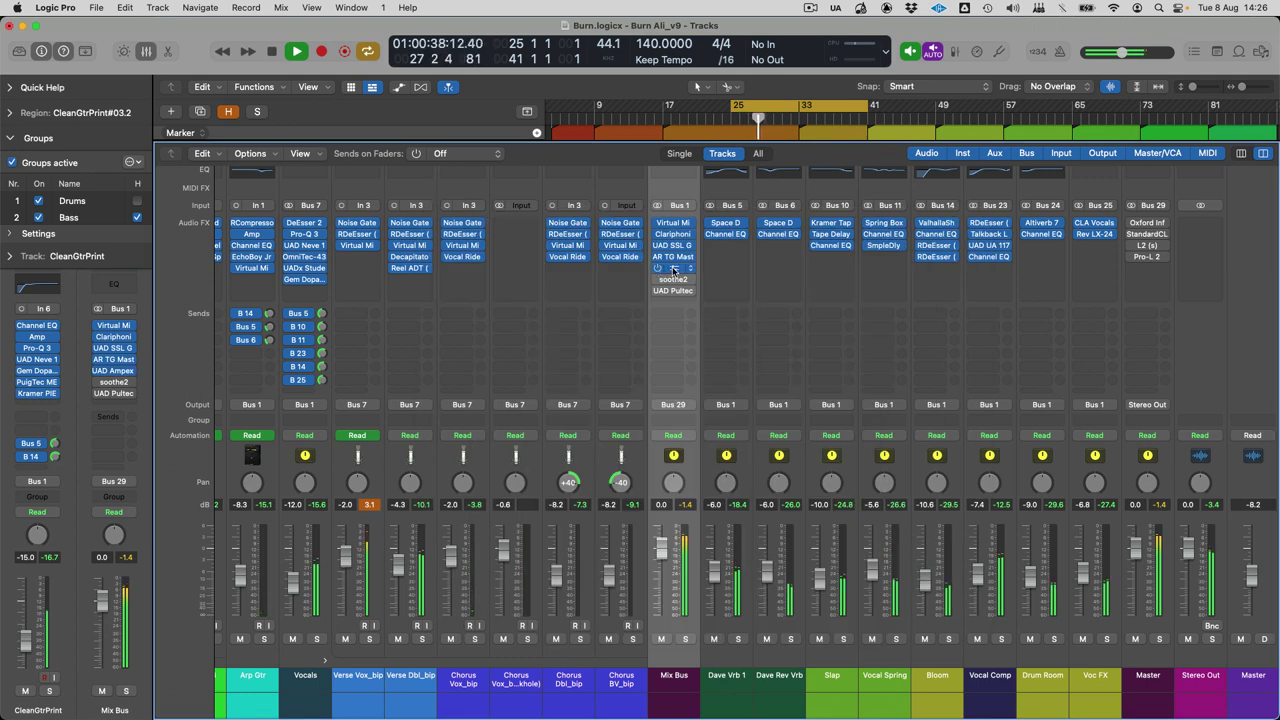
click(674, 270)
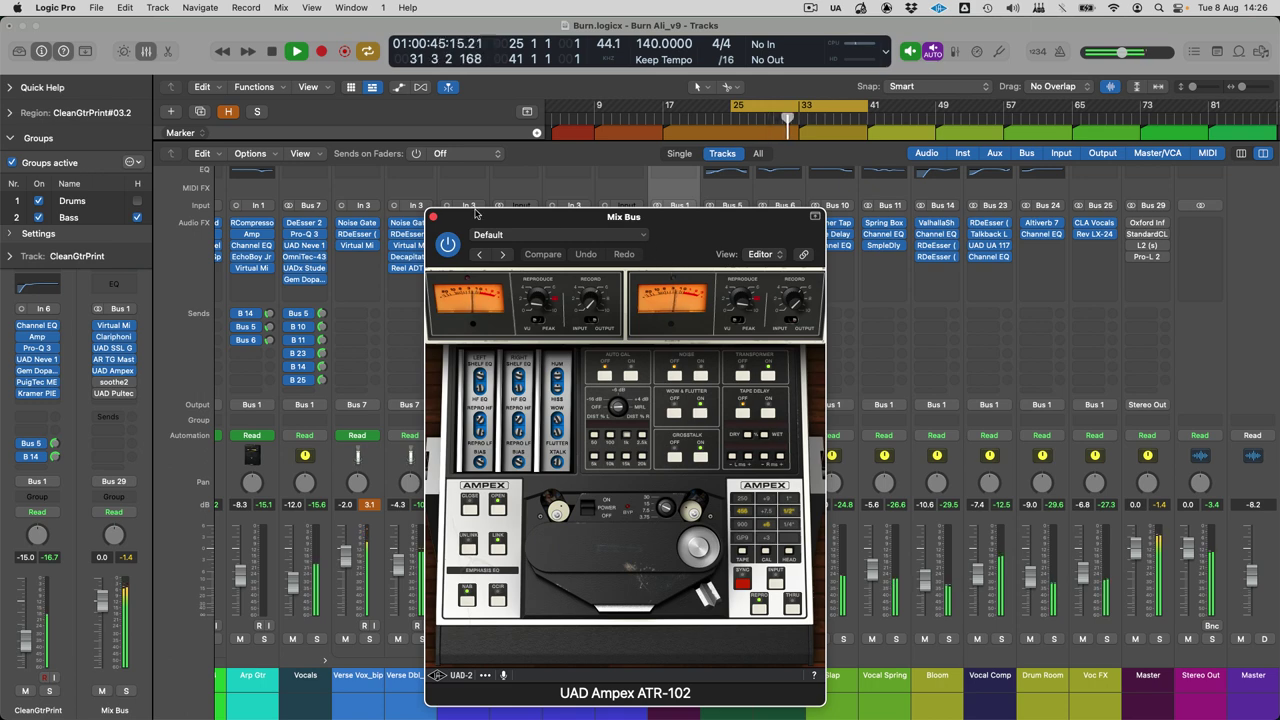
click(433, 216)
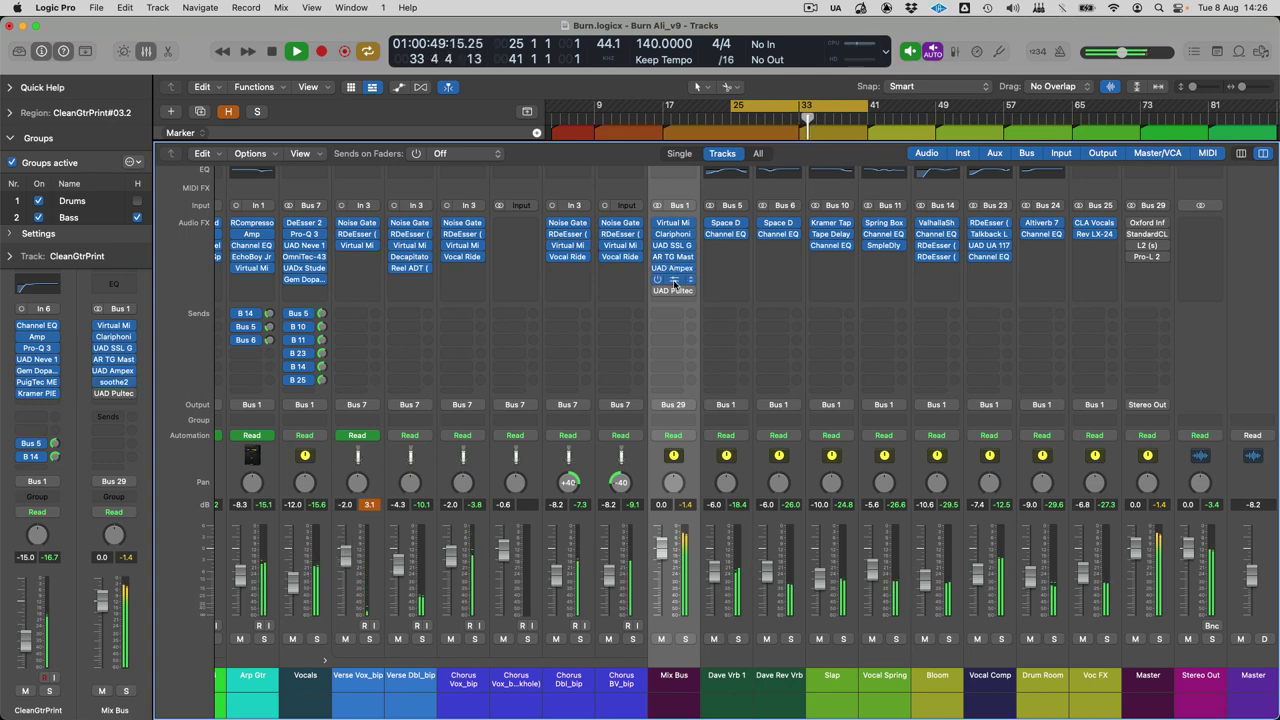
Step: View the Mix Bus's soothe2 settings, stop playback, and enable and view the UAD Pultec
click(674, 281)
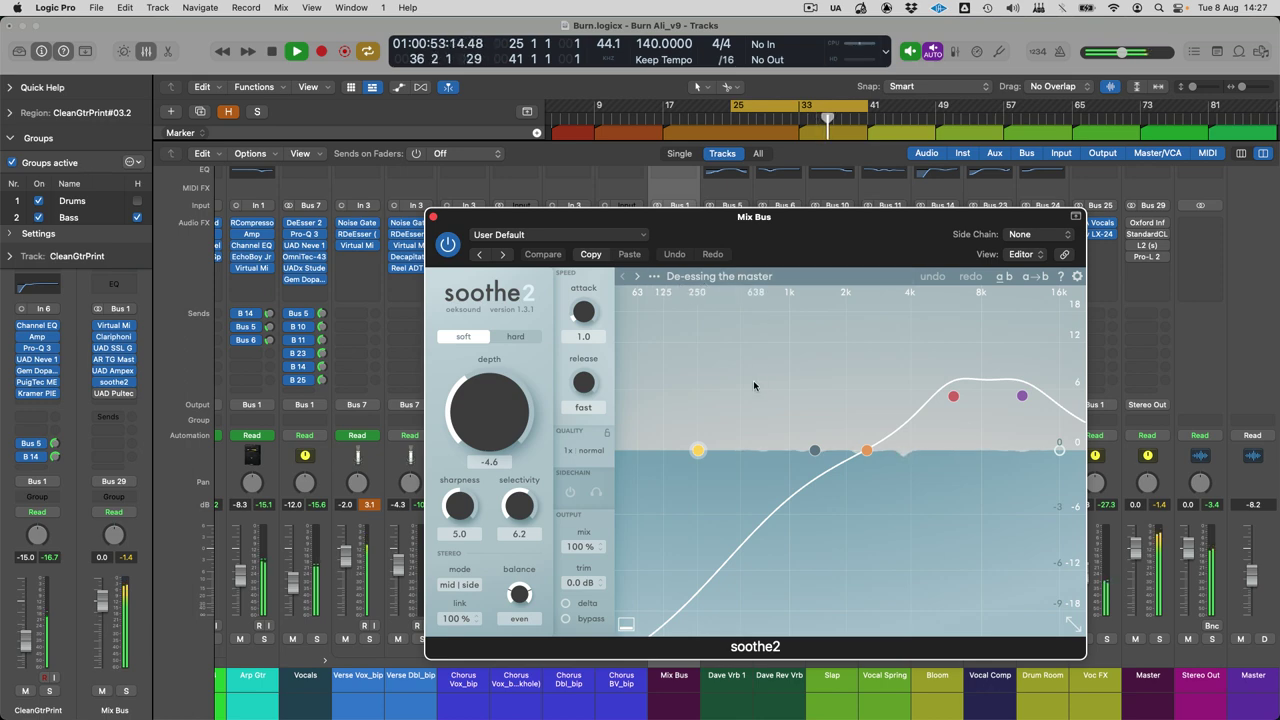
key(space)
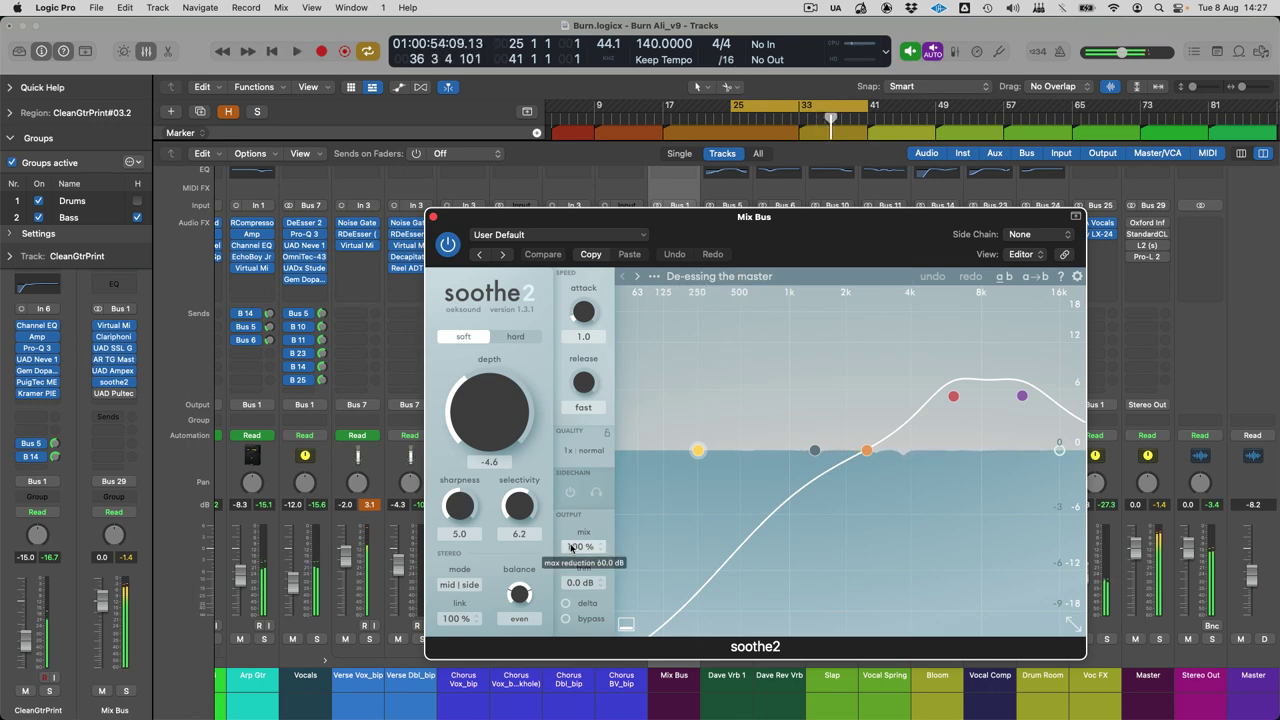
click(432, 217)
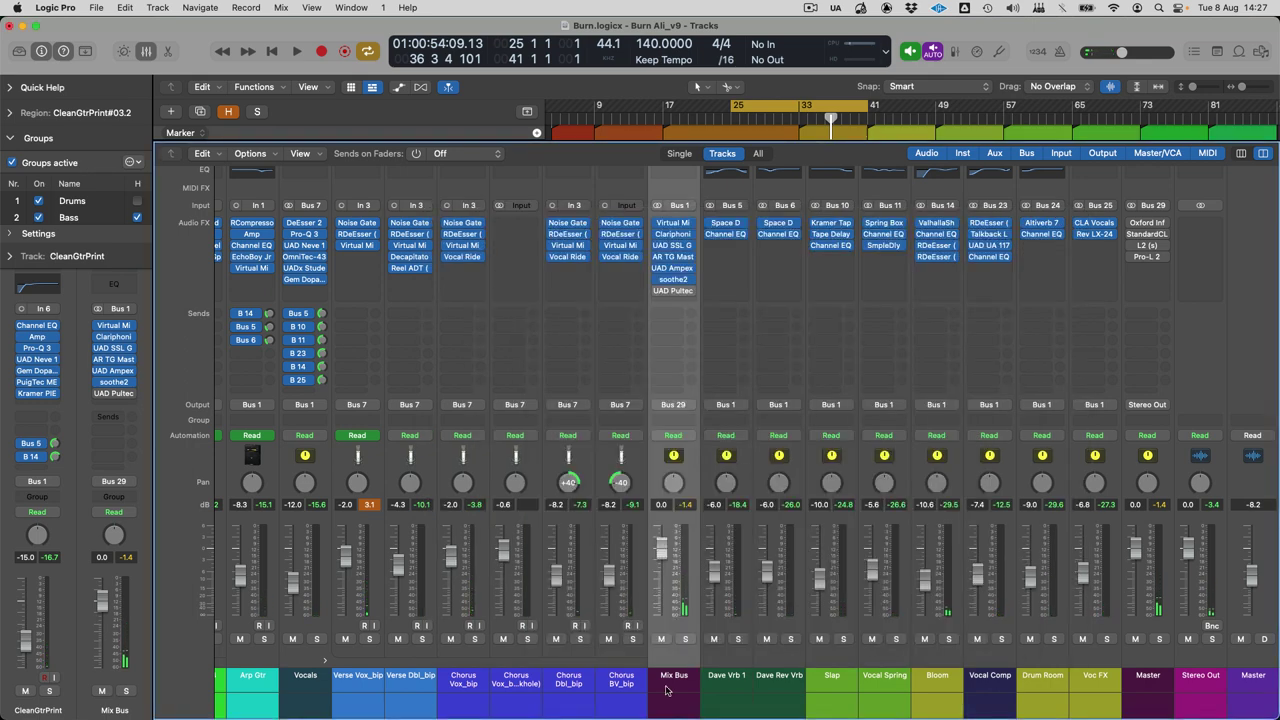
mouse_move(658, 292)
click(673, 292)
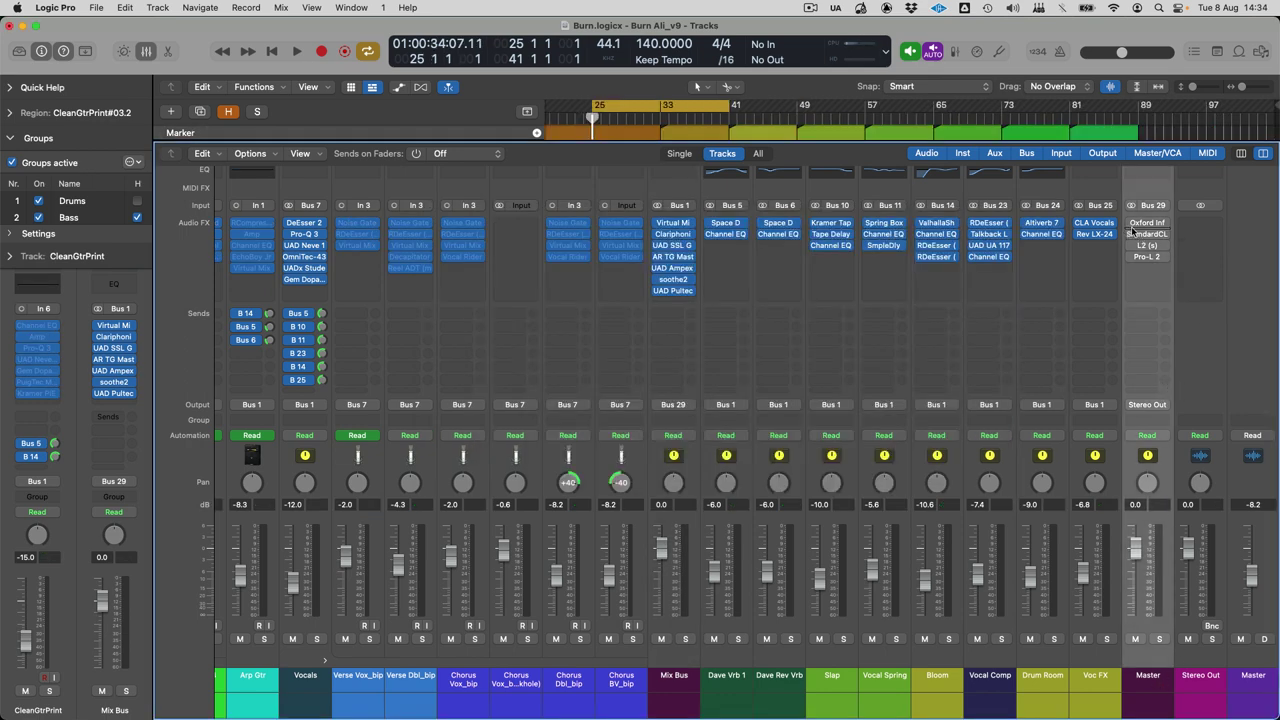
Step: Play the mix from bar 25, enable and view the Oxford Inflator on the Master channel, and stop playback
key(x)
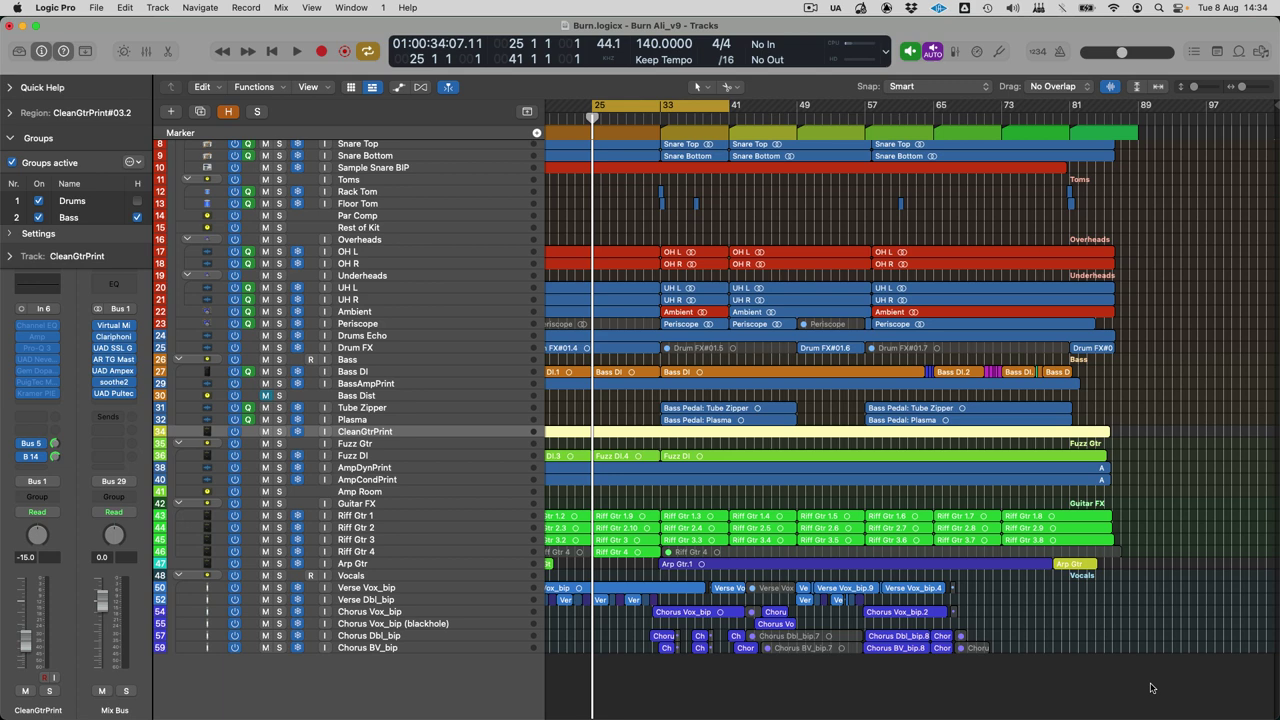
key(space)
key(x)
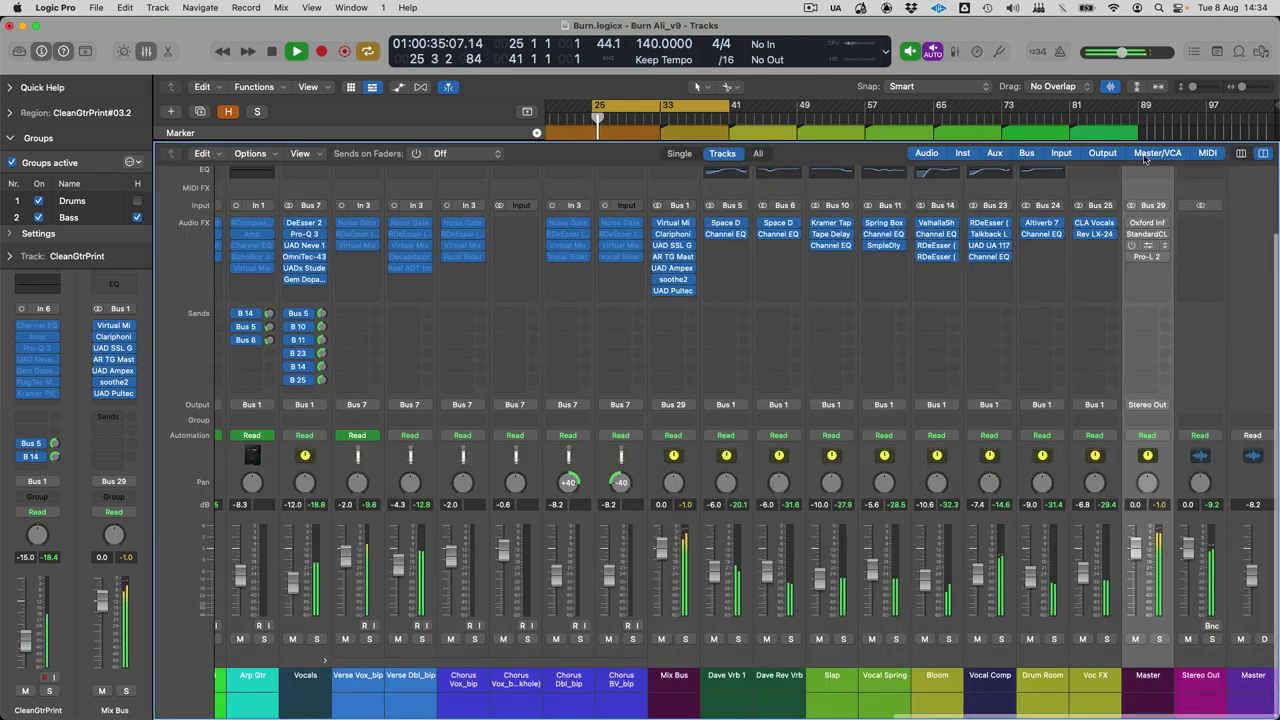
mouse_move(1134, 223)
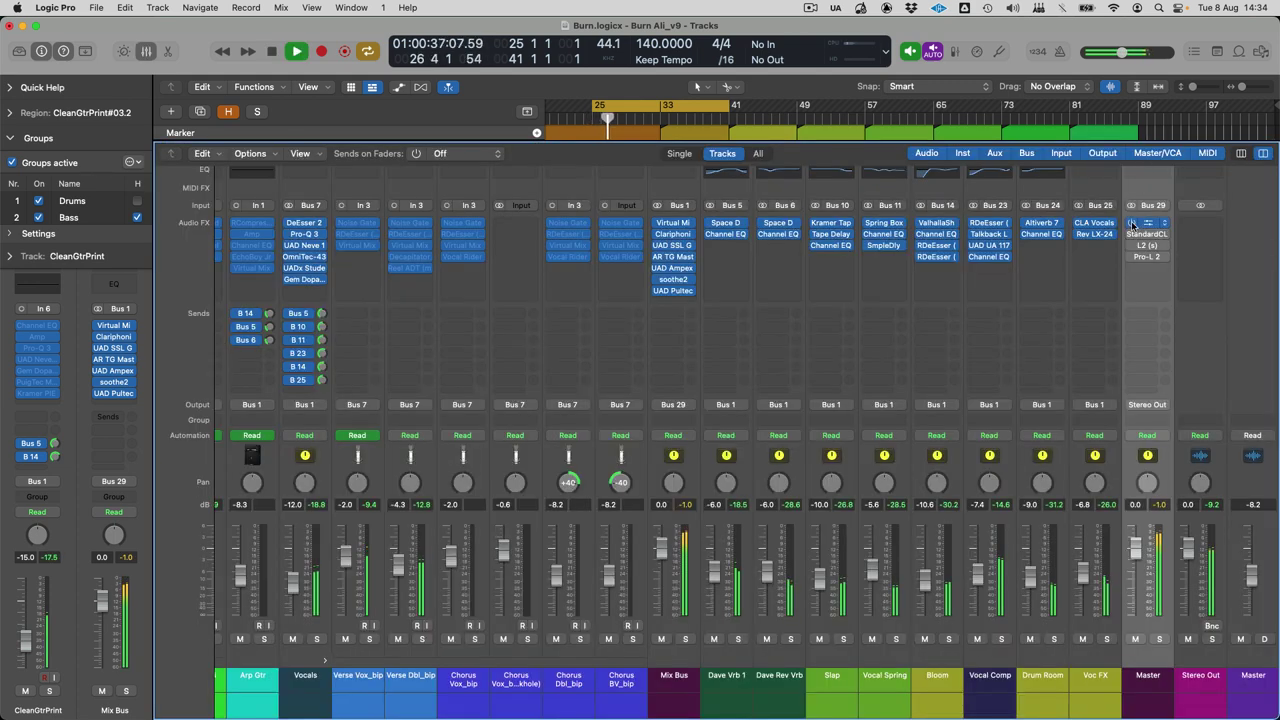
click(1143, 224)
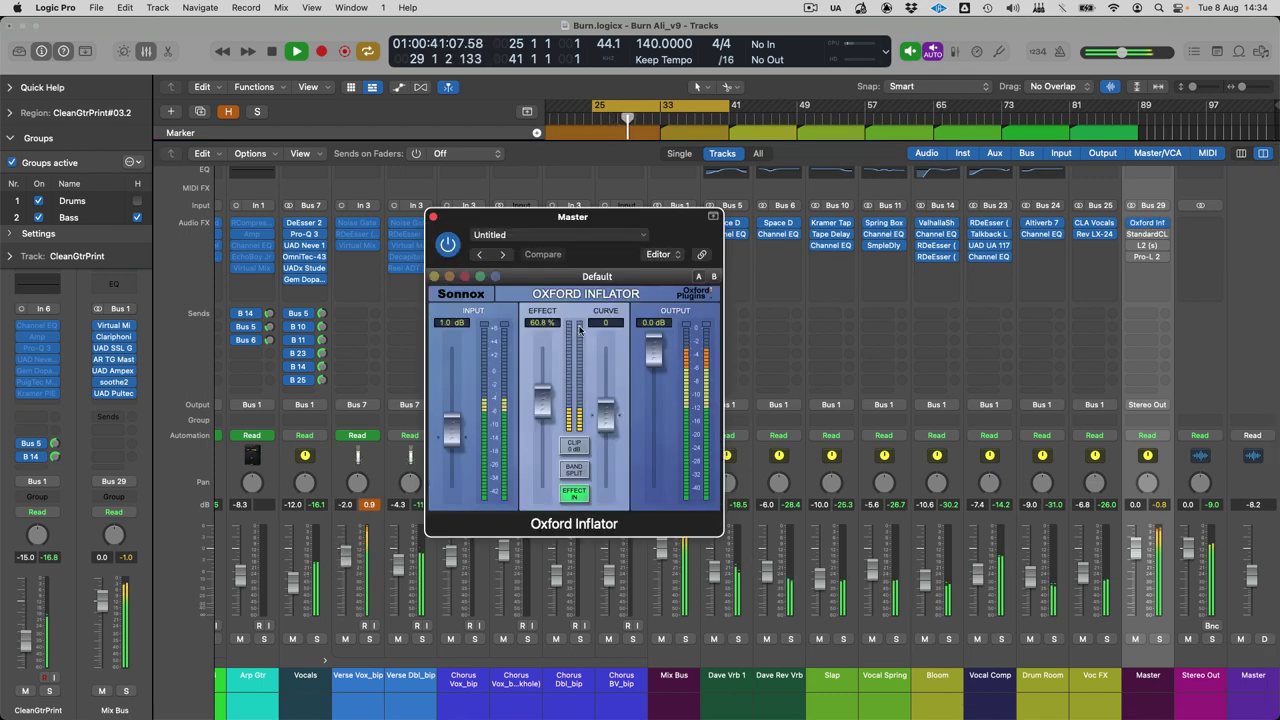
key(space)
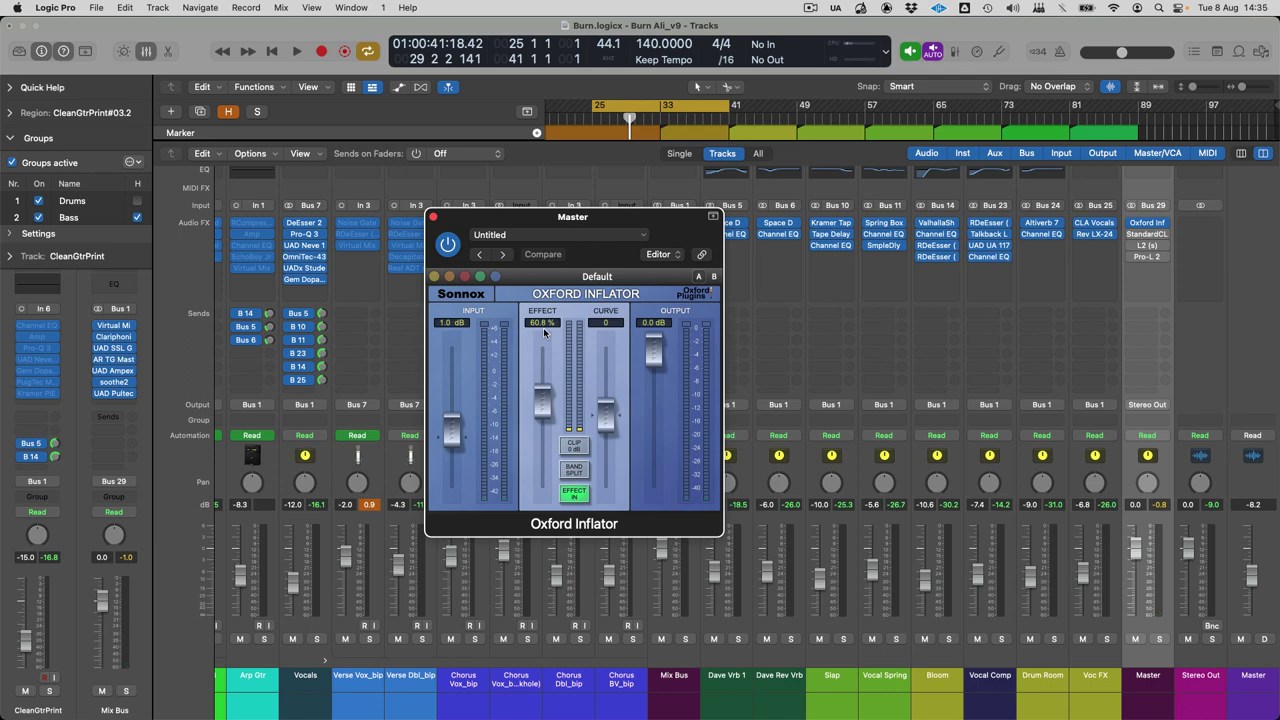
Step: Enable StandardCLIP on the Master channel and view its settings while the mix plays
click(1147, 234)
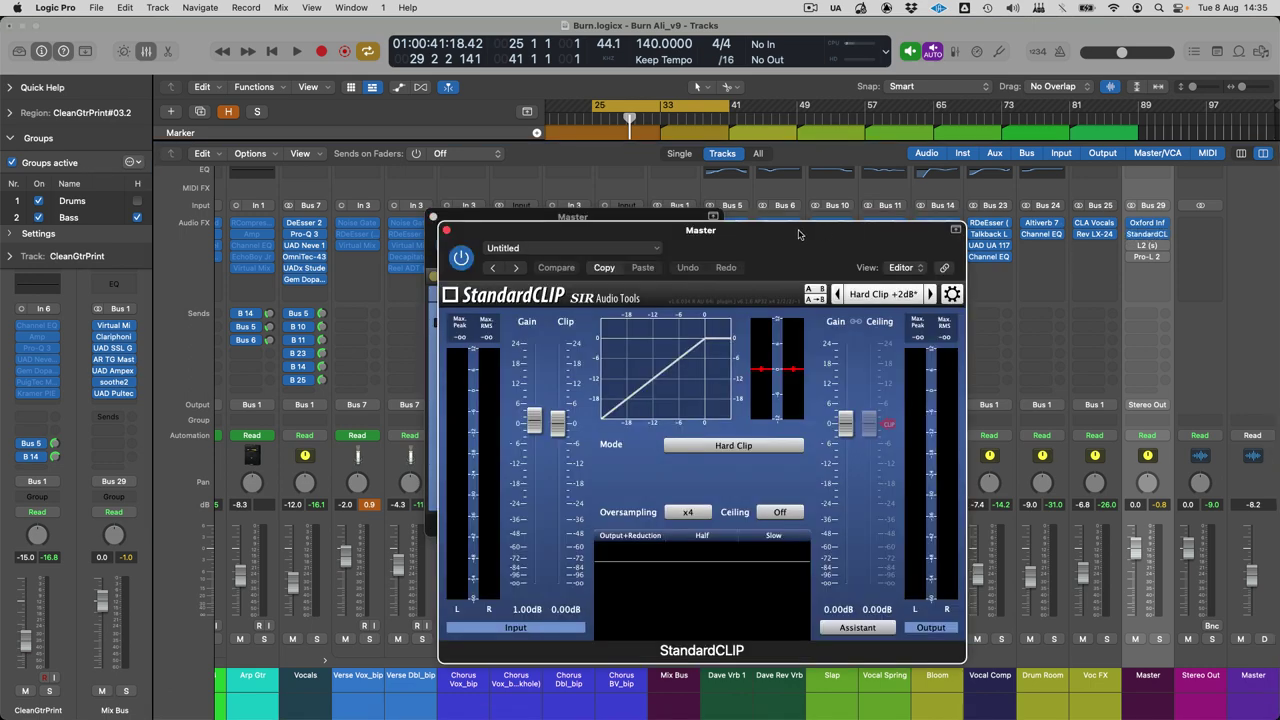
drag(795, 232, 724, 216)
key(space)
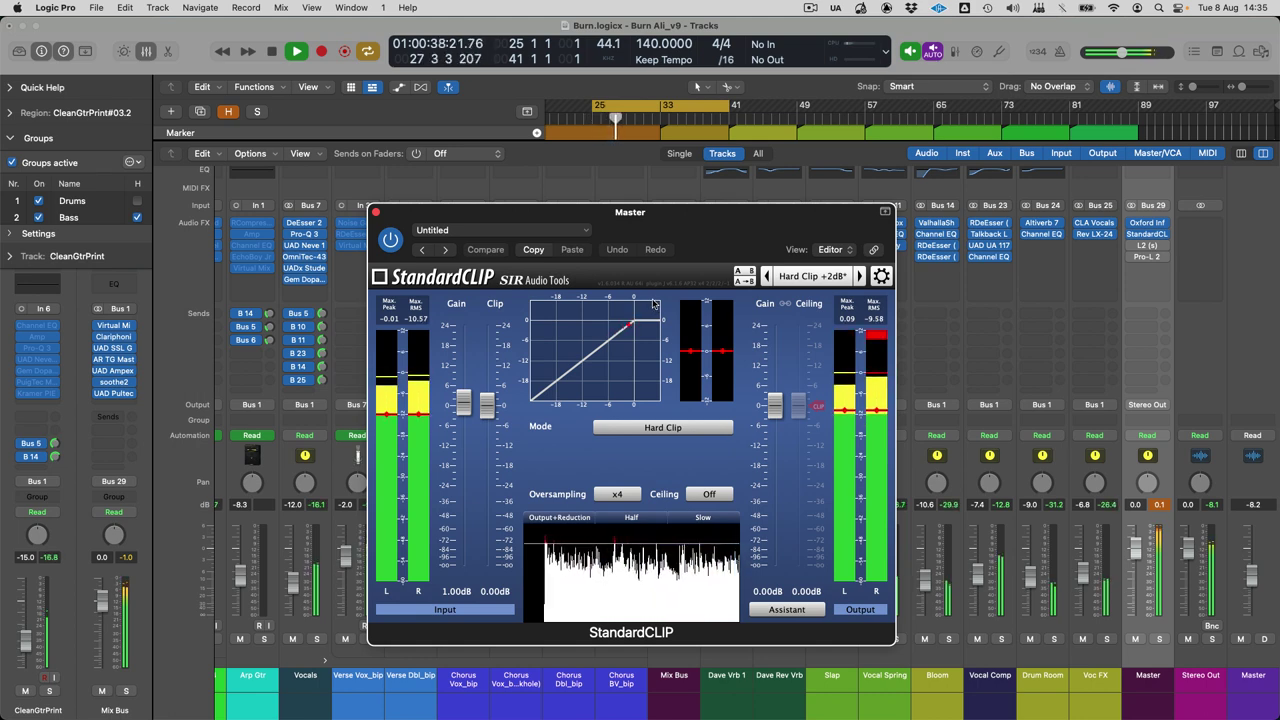
Step: Stop playback, then enable and open the L2 and Pro-L 2 limiters on the Master channel
key(space)
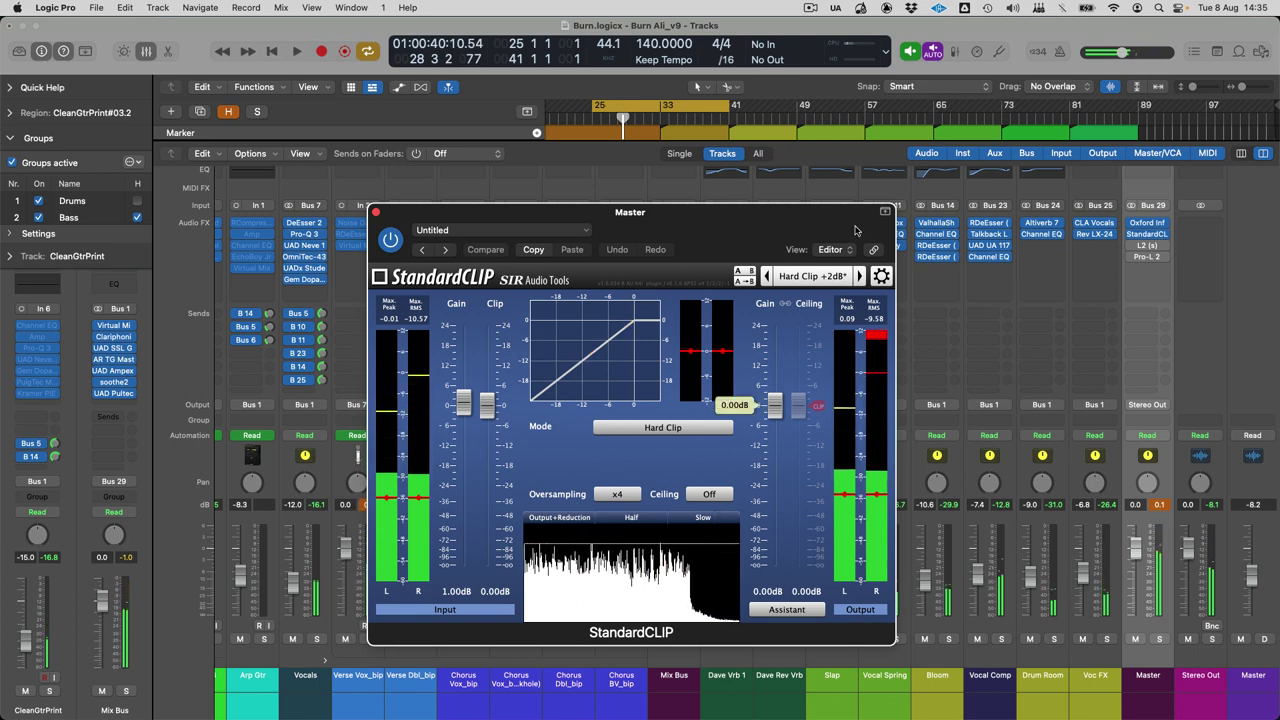
click(1140, 245)
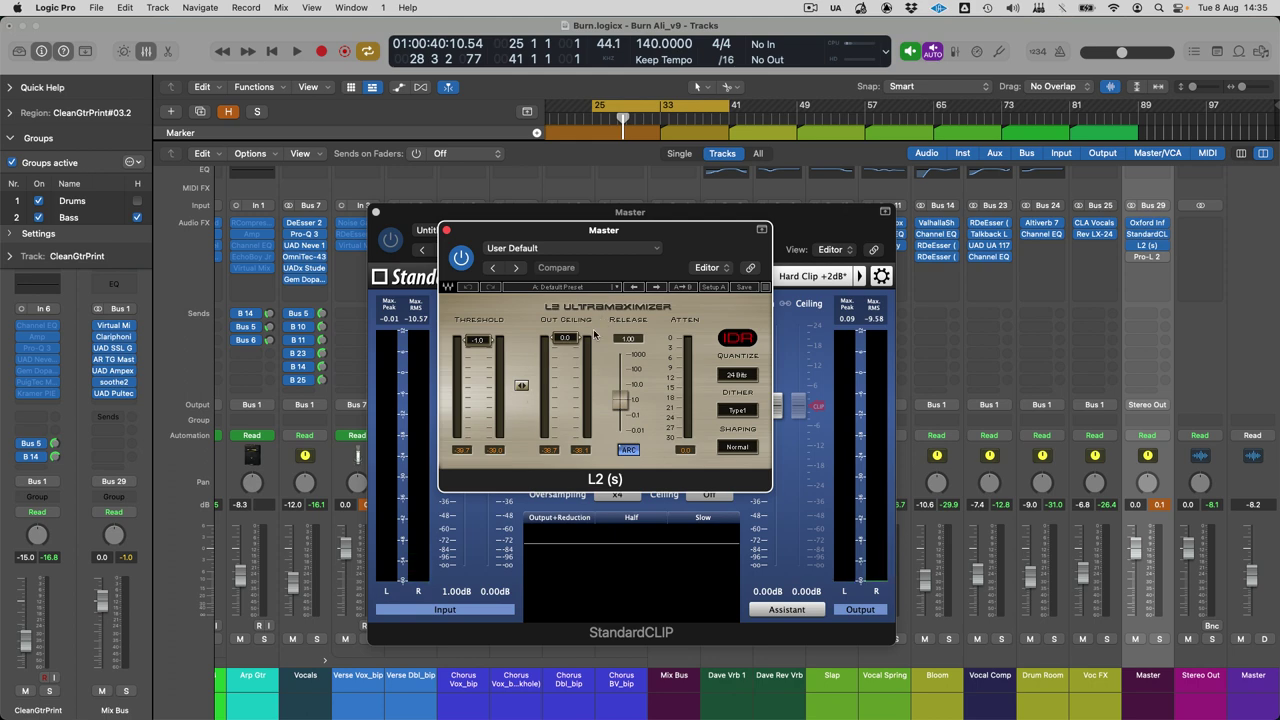
click(1147, 262)
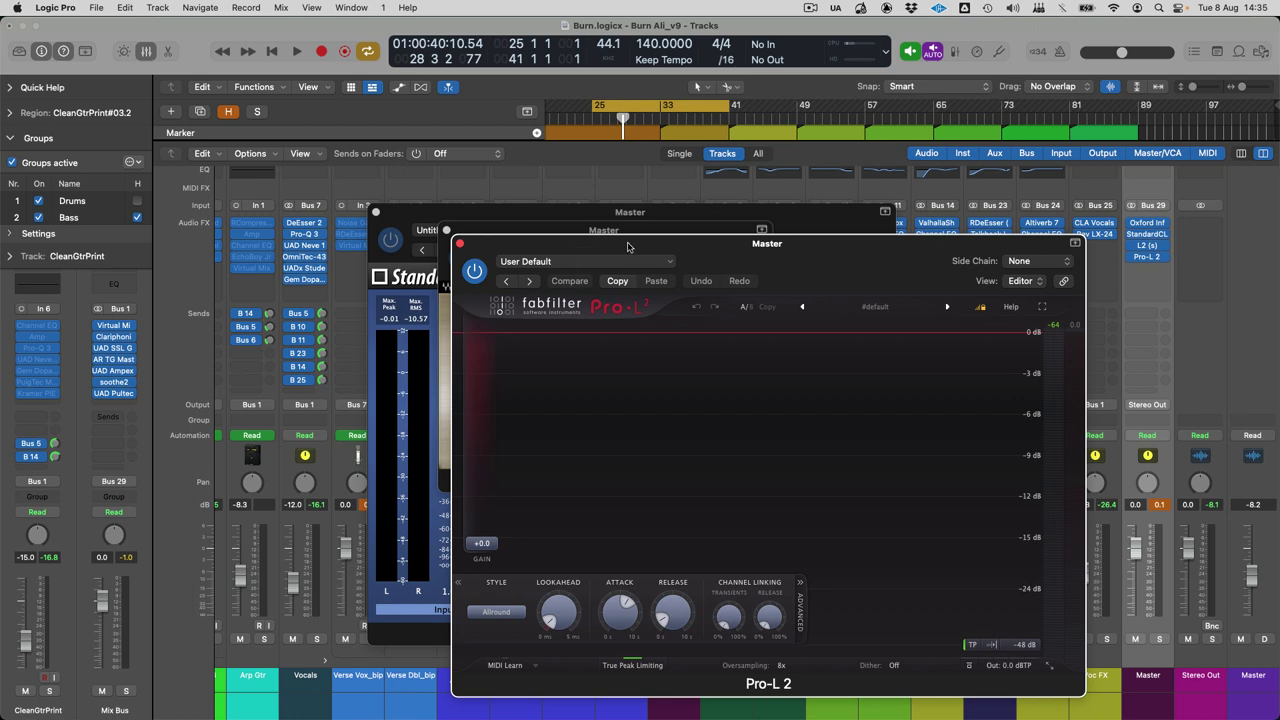
Step: Play the mix briefly to watch Pro-L 2 limiting and examine its oversampling, channel linking, output and true peak settings
key(space)
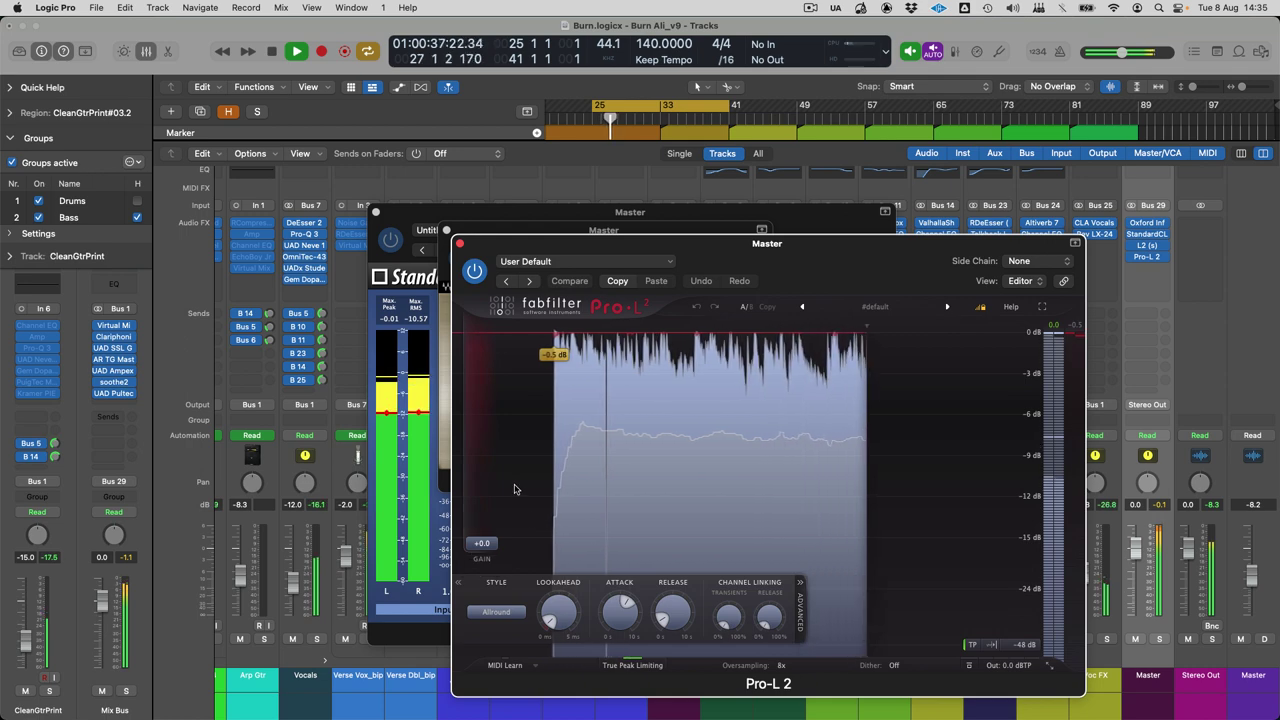
key(space)
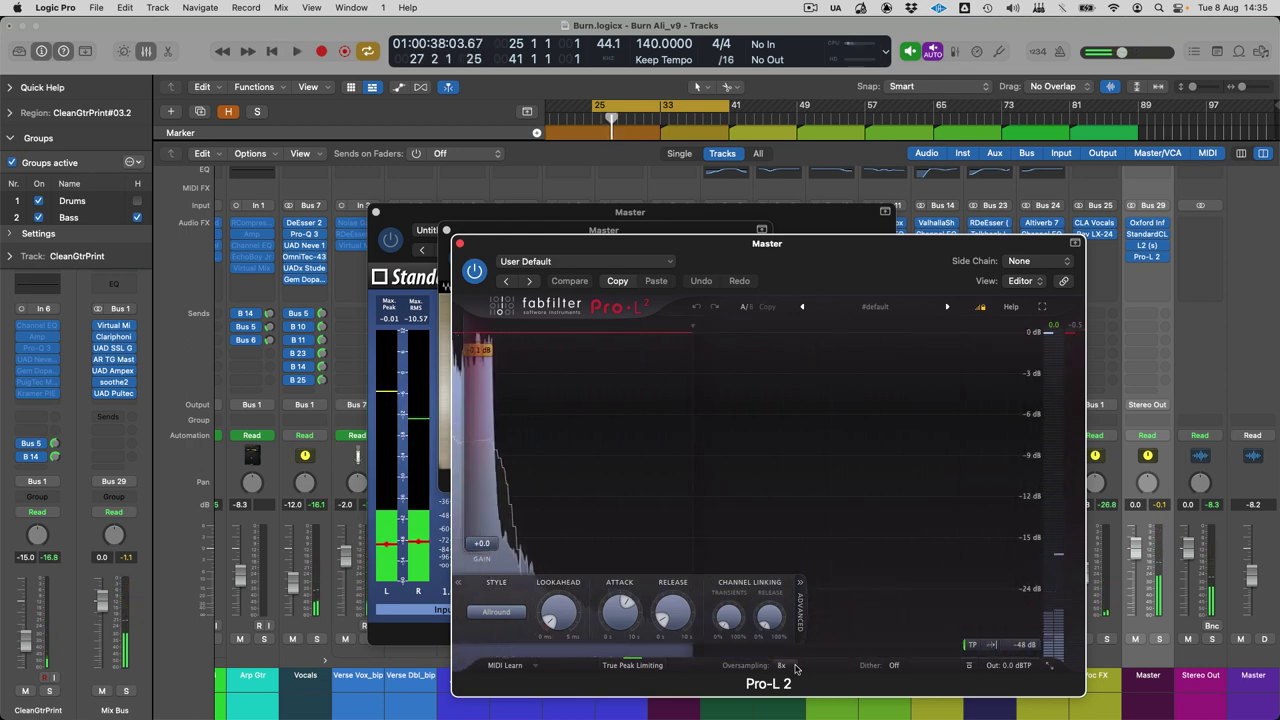
mouse_move(796, 669)
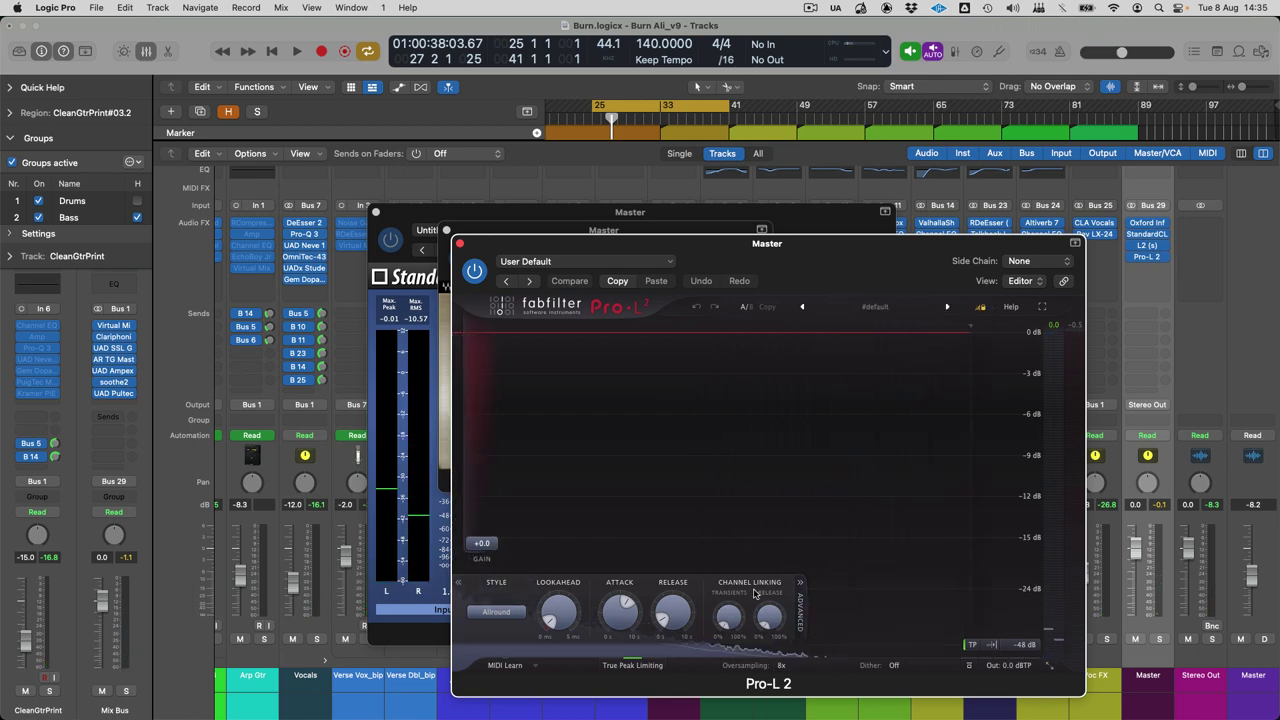
mouse_move(768, 620)
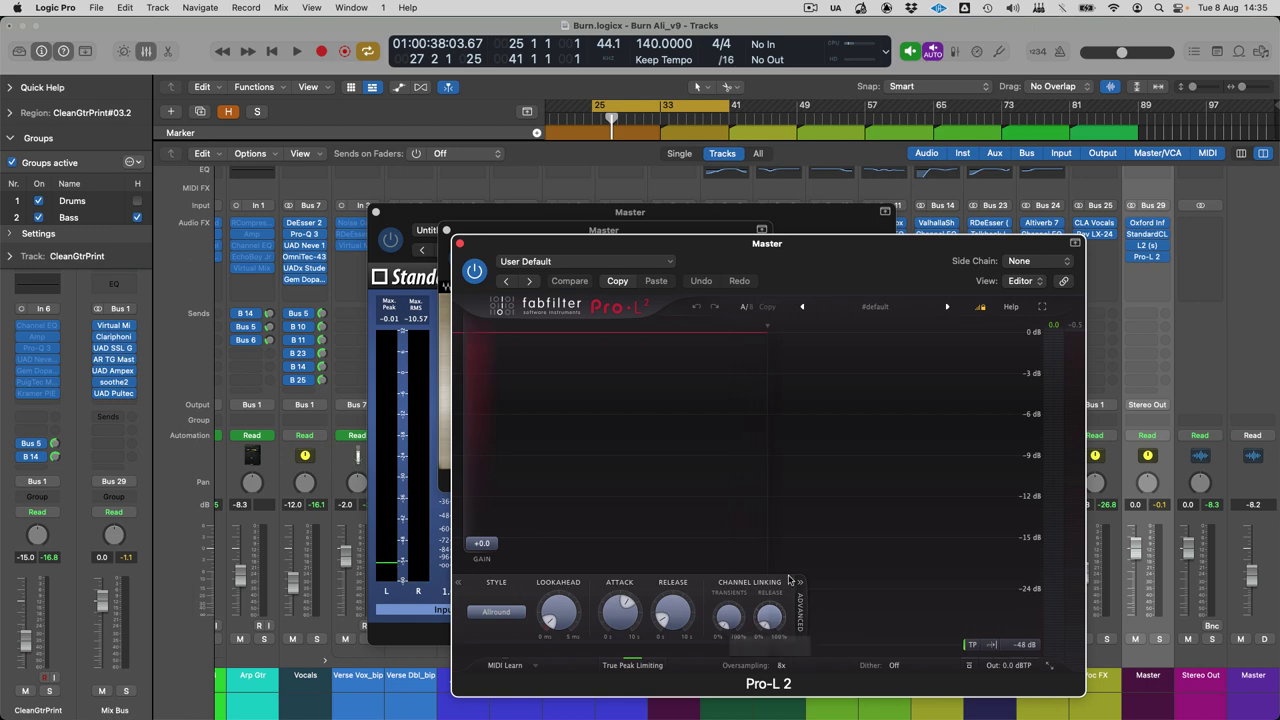
mouse_move(1024, 662)
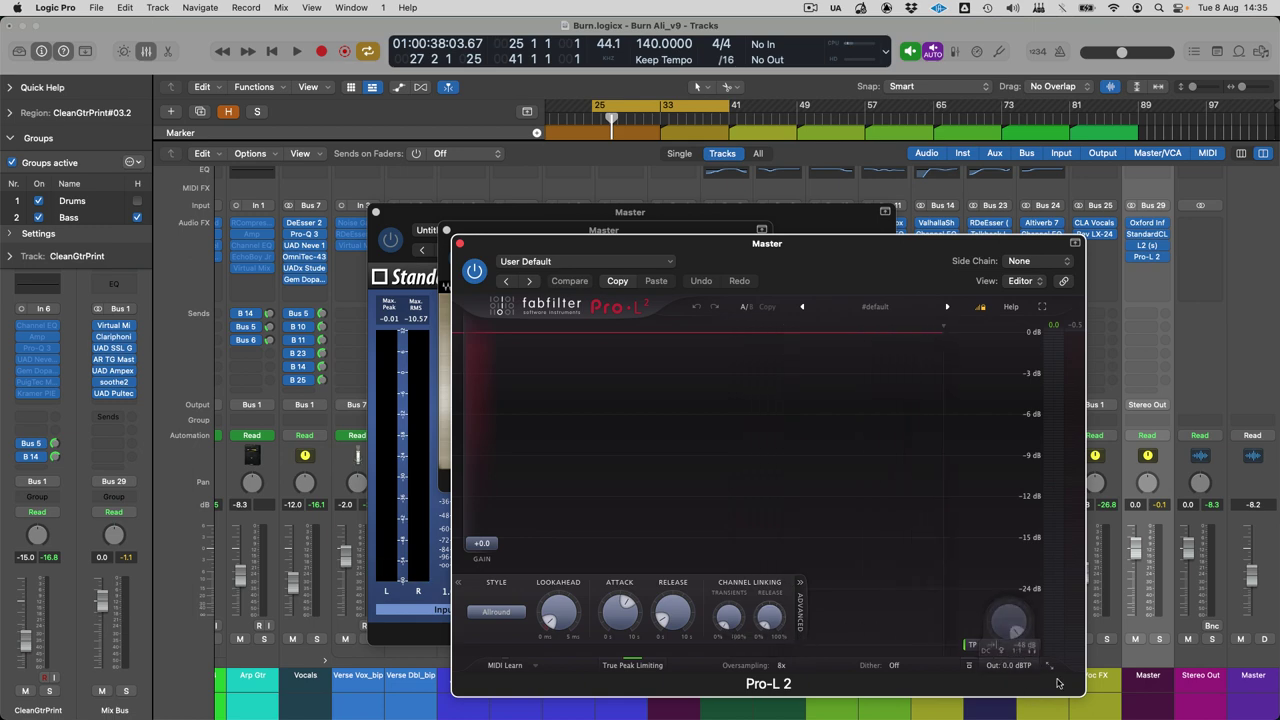
mouse_move(1068, 664)
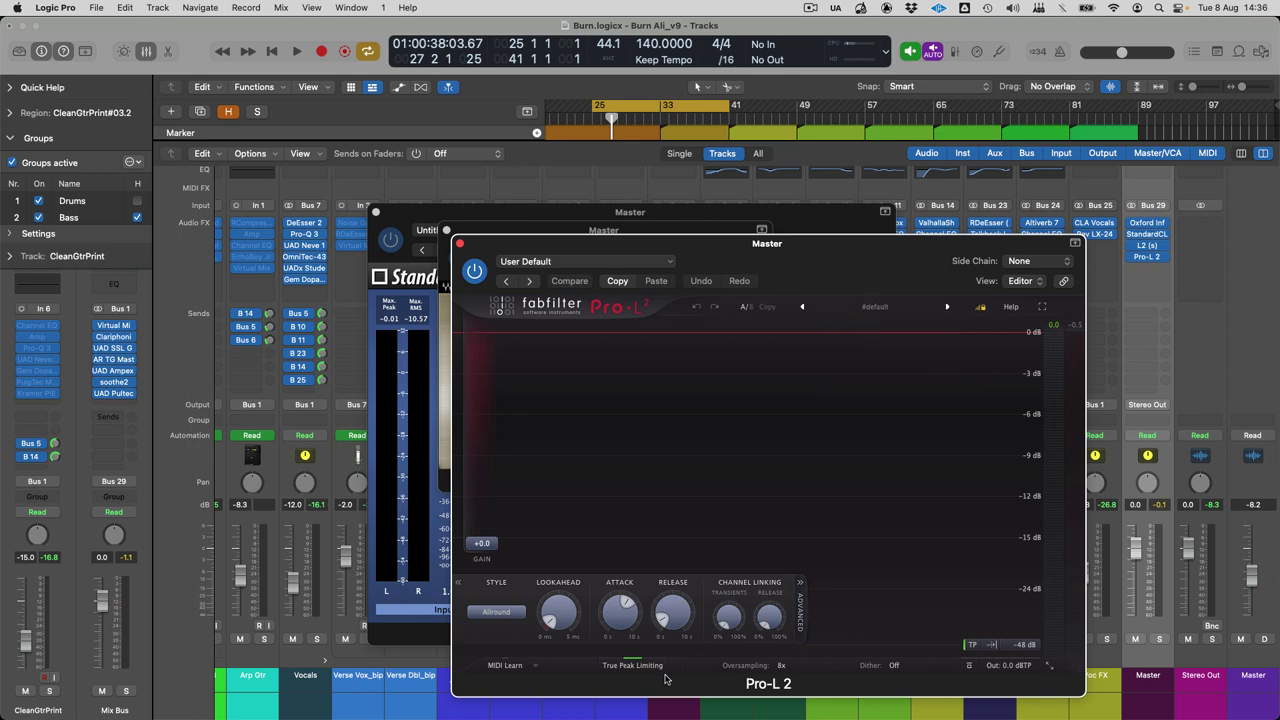
mouse_move(650, 675)
Step: Close all open Master plug-in windows and hide the mixer
key(super+w)
key(super+w)
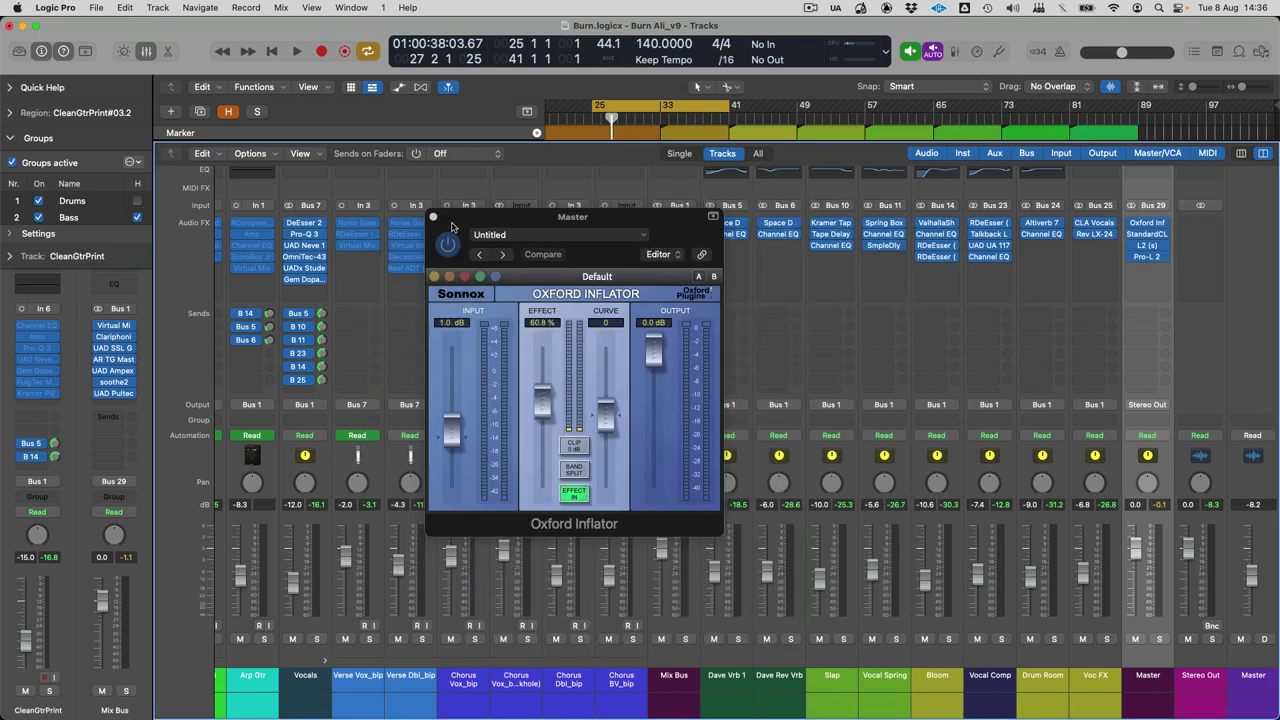
click(433, 217)
key(x)
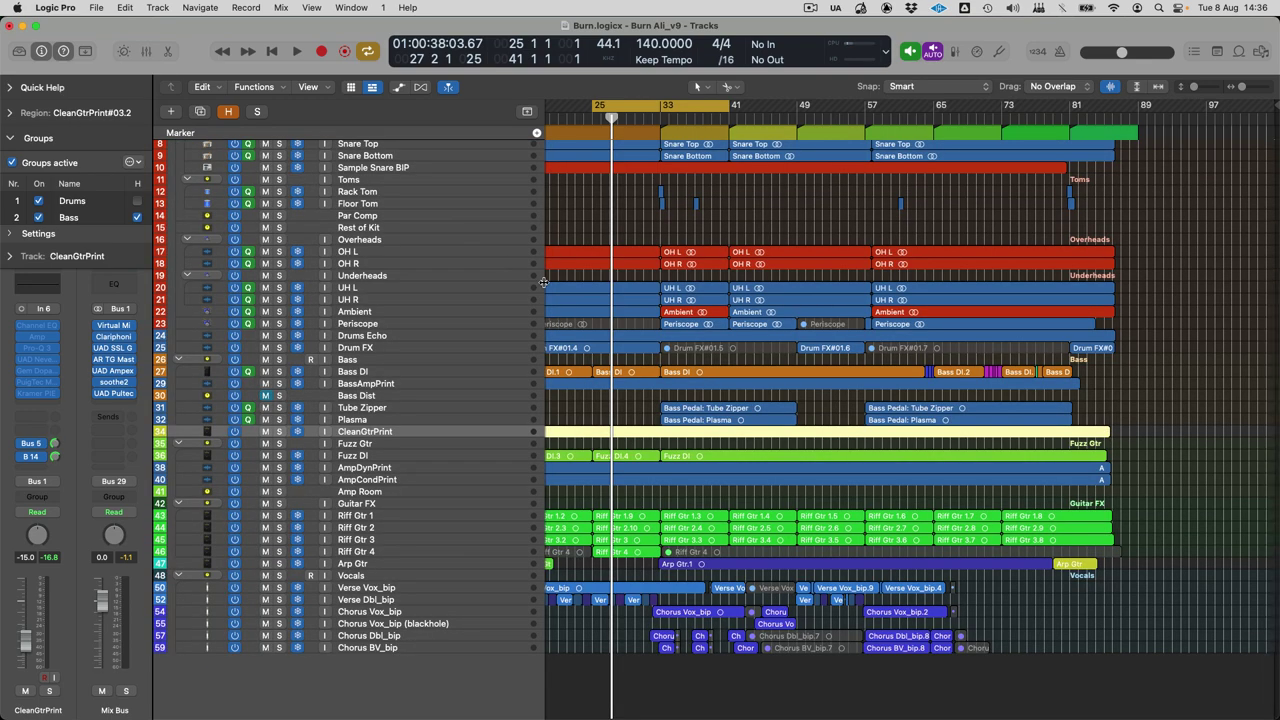
Step: Show the mixer during playback and solo the Master channel to hear the processed mix against the bounced mix
scroll(543, 282, up, 5)
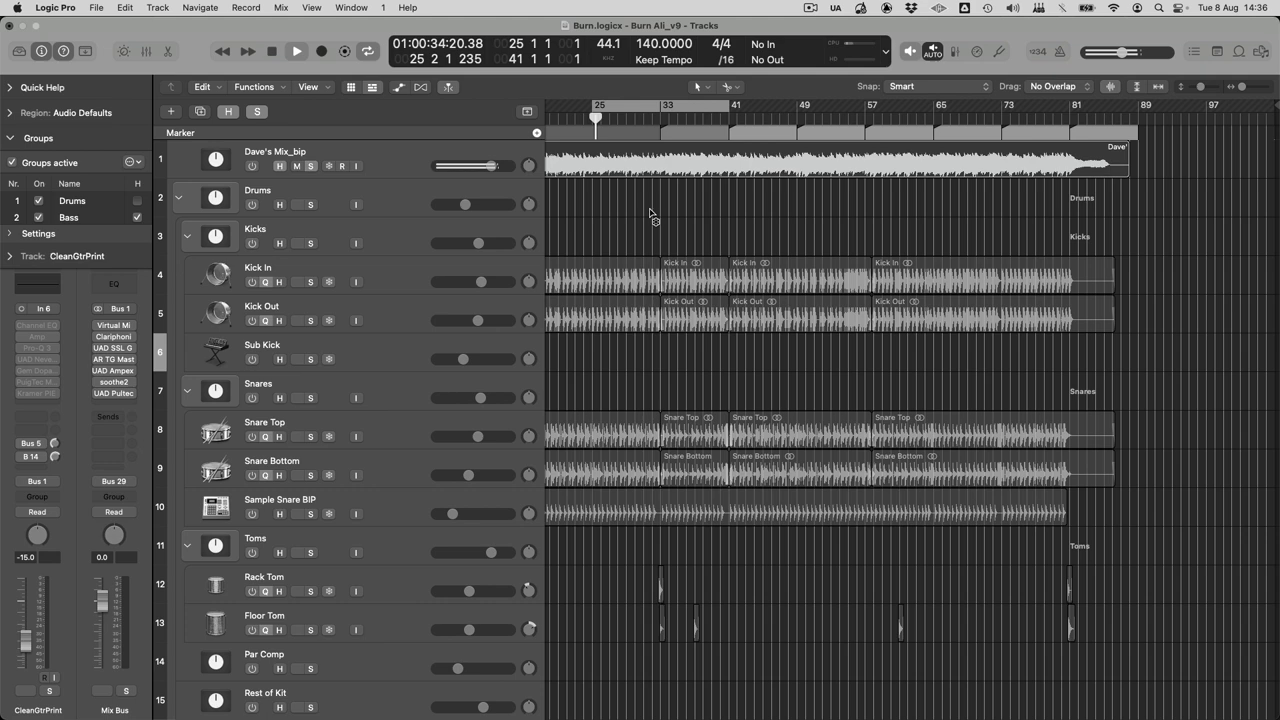
key(x)
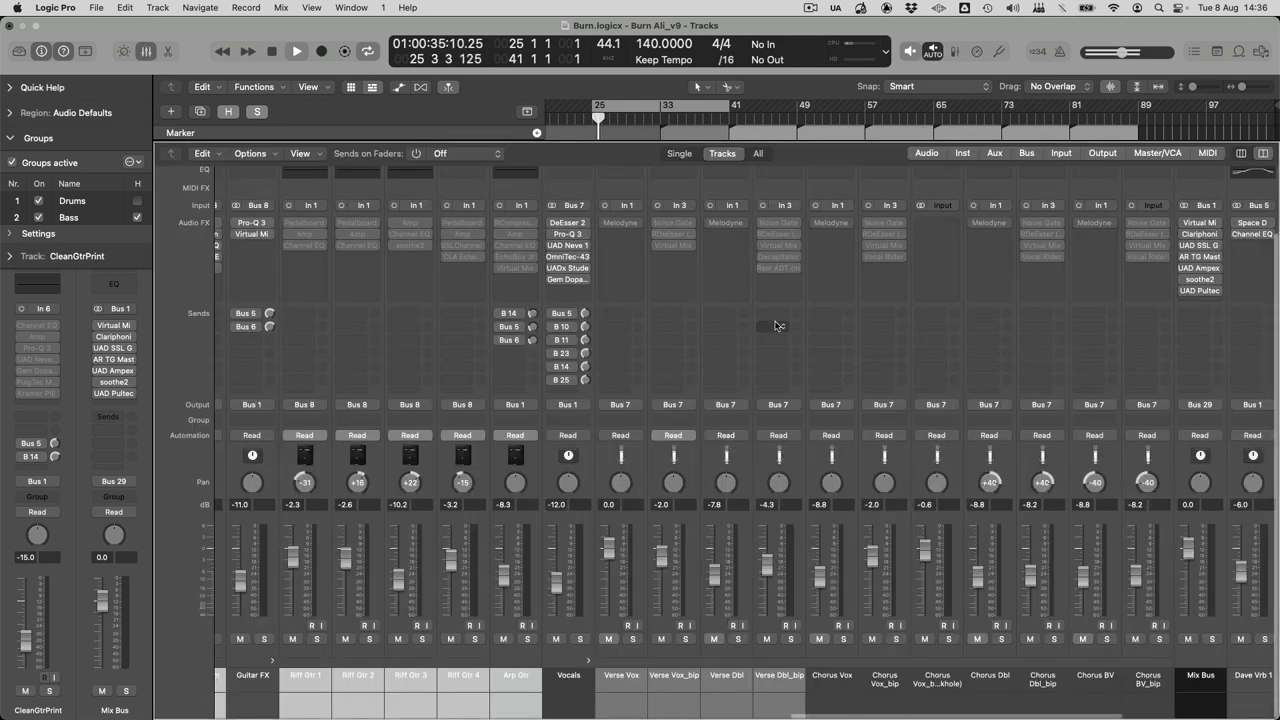
scroll(778, 325, right, 10)
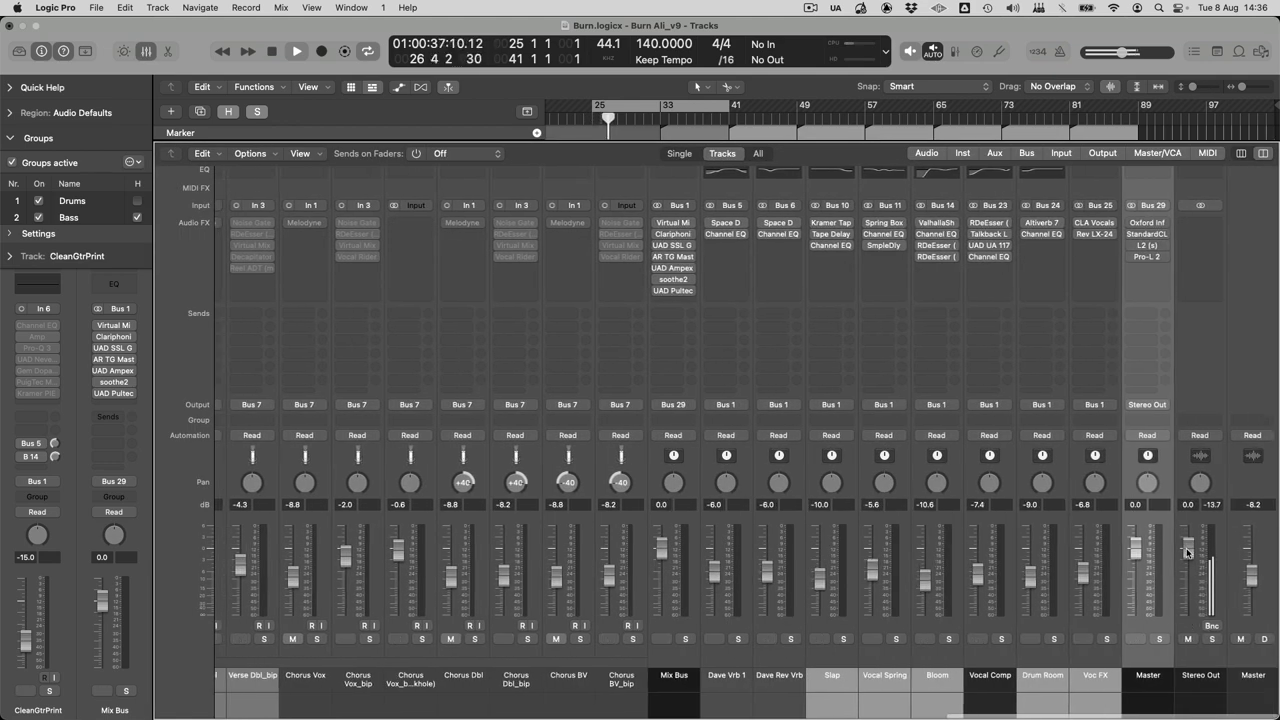
click(1159, 639)
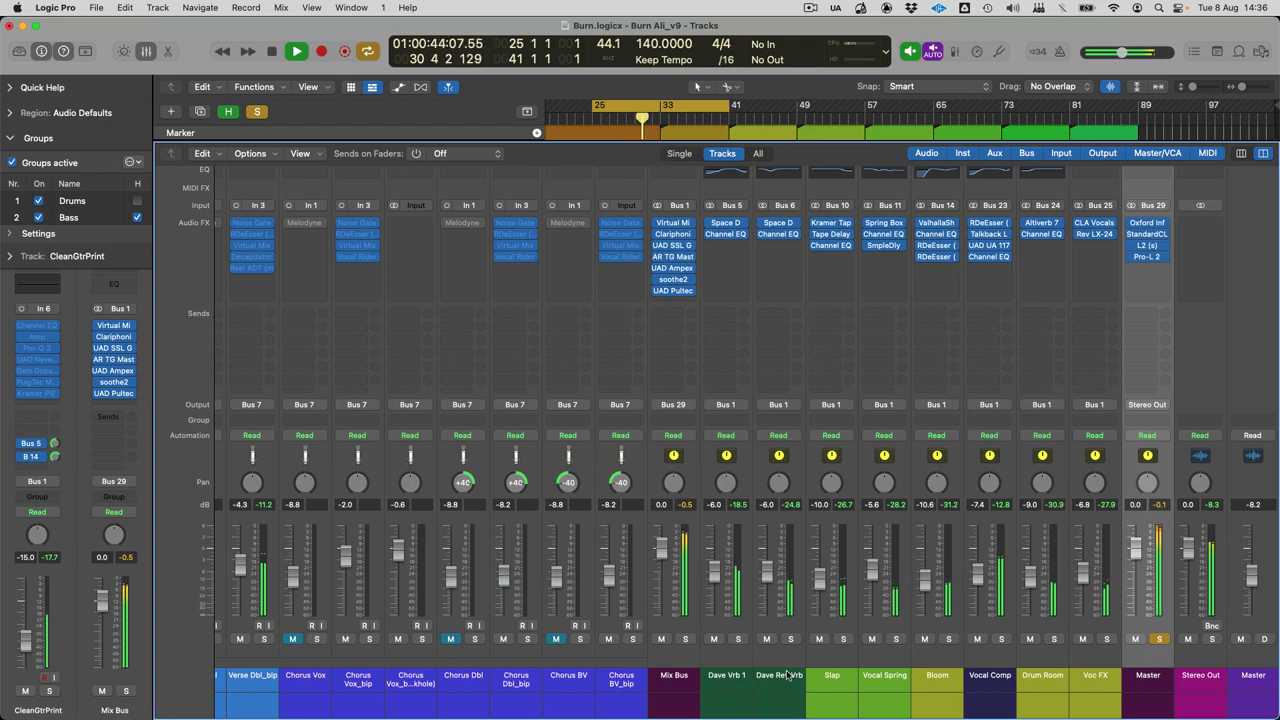
Step: Compare playback with the bounced mix on track 1, finishing with that track muted and playback stopped
scroll(788, 675, left, 10)
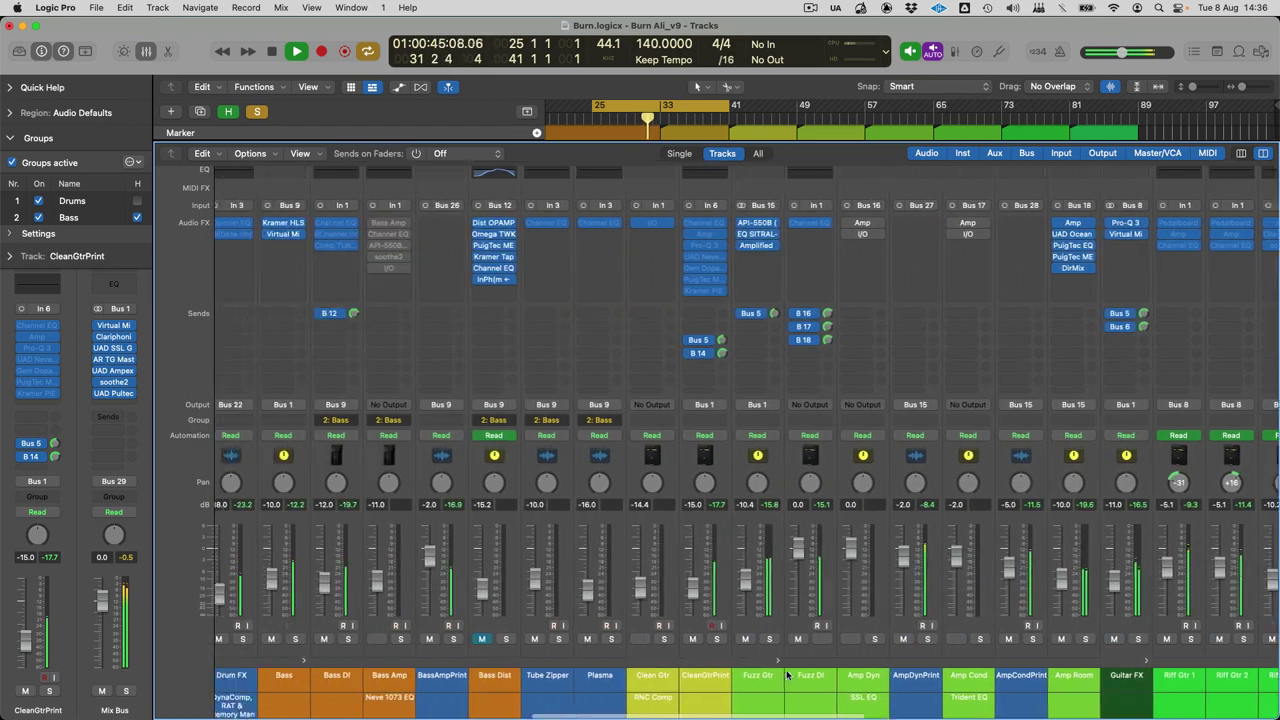
scroll(788, 675, left, 10)
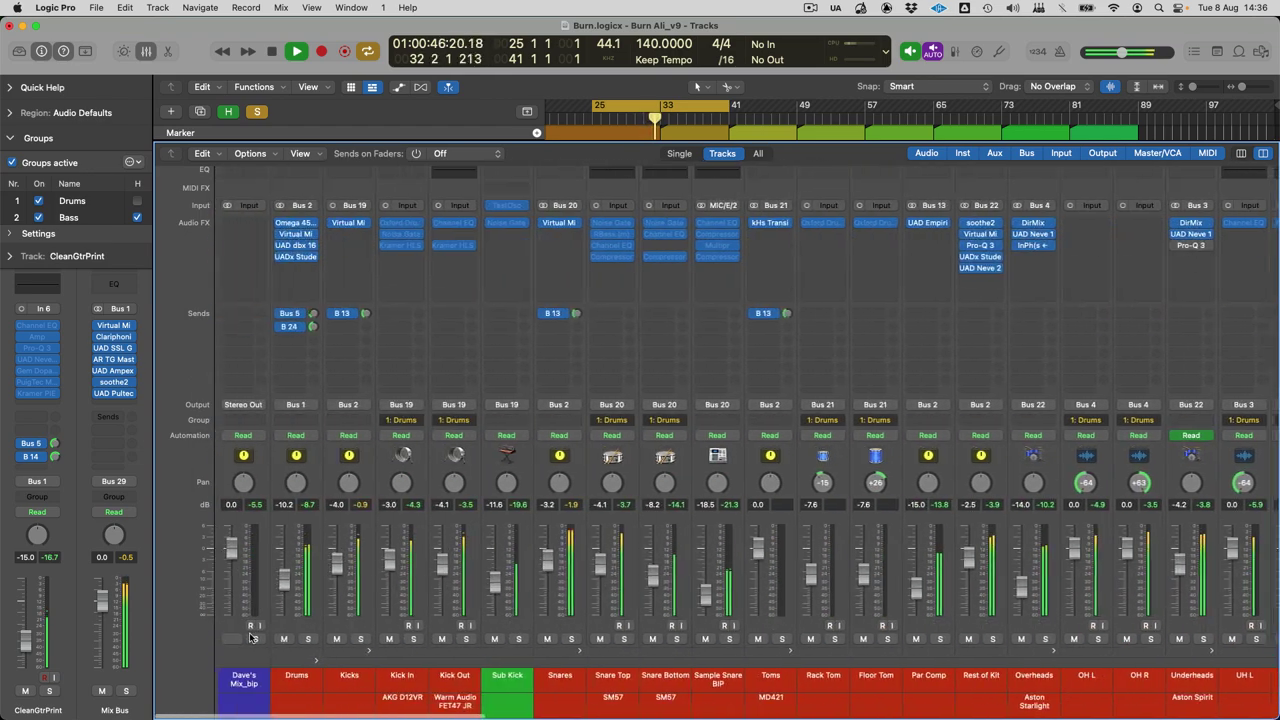
click(251, 638)
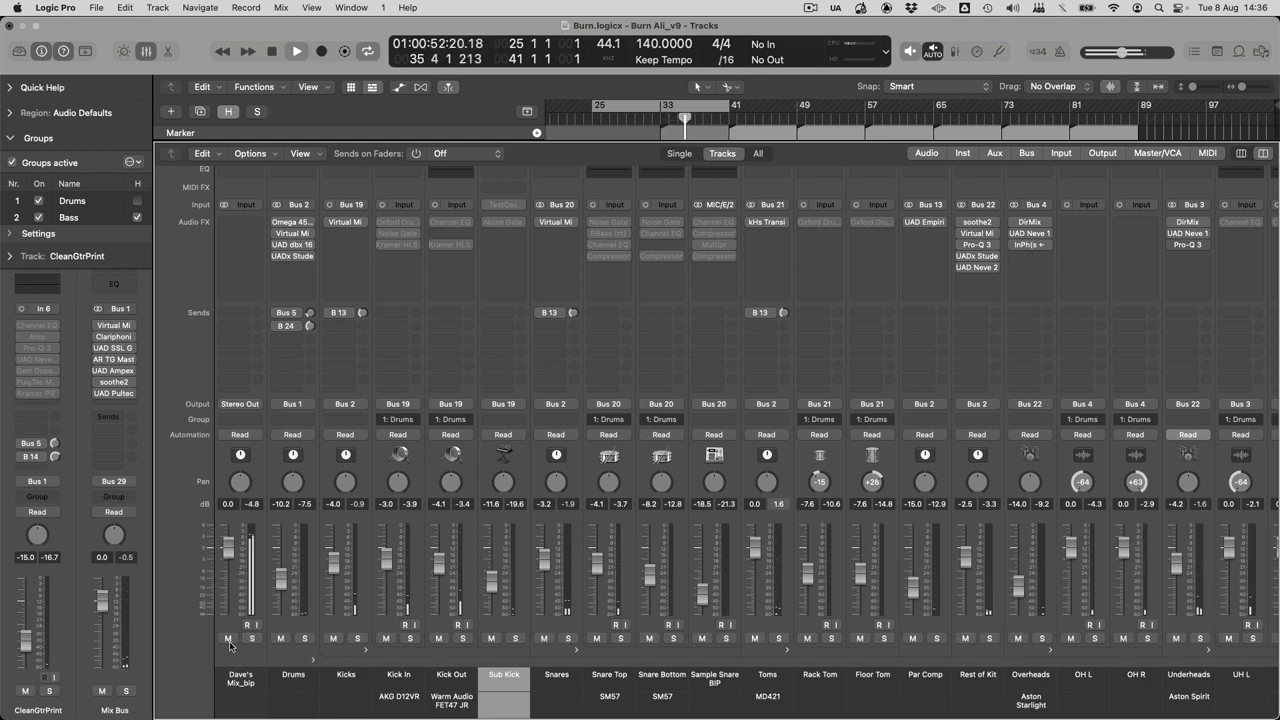
click(229, 640)
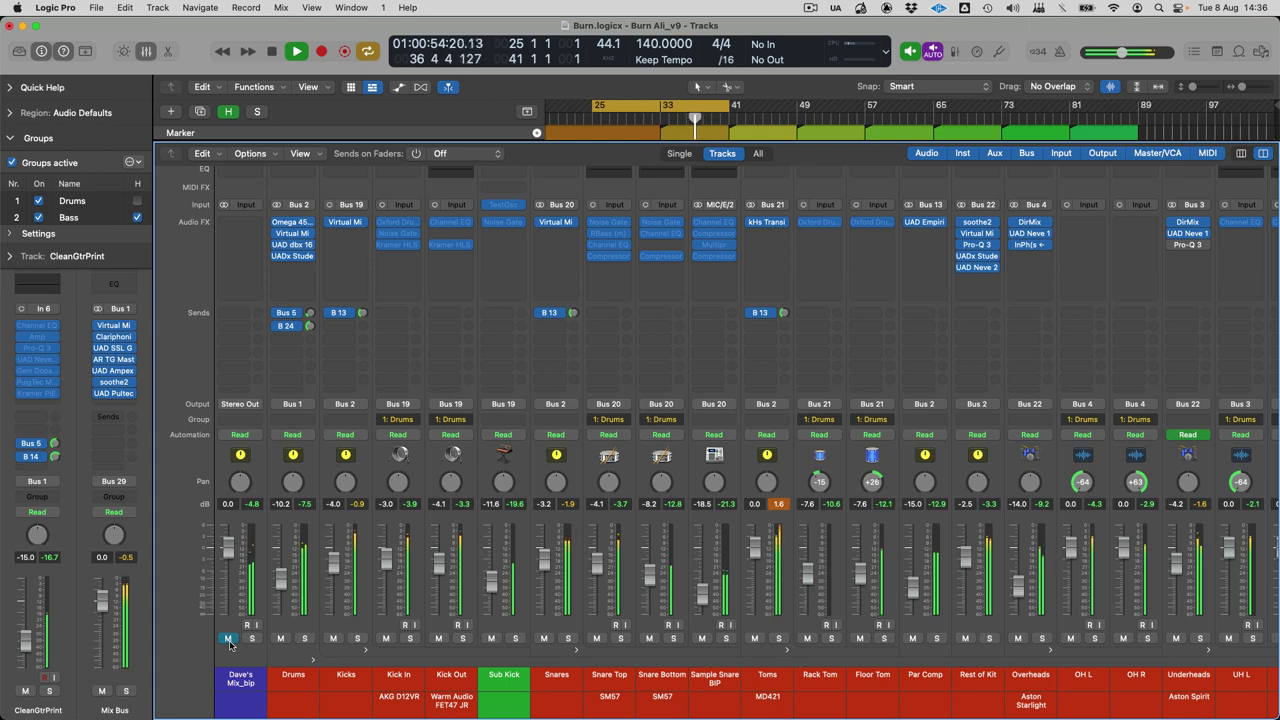
key(space)
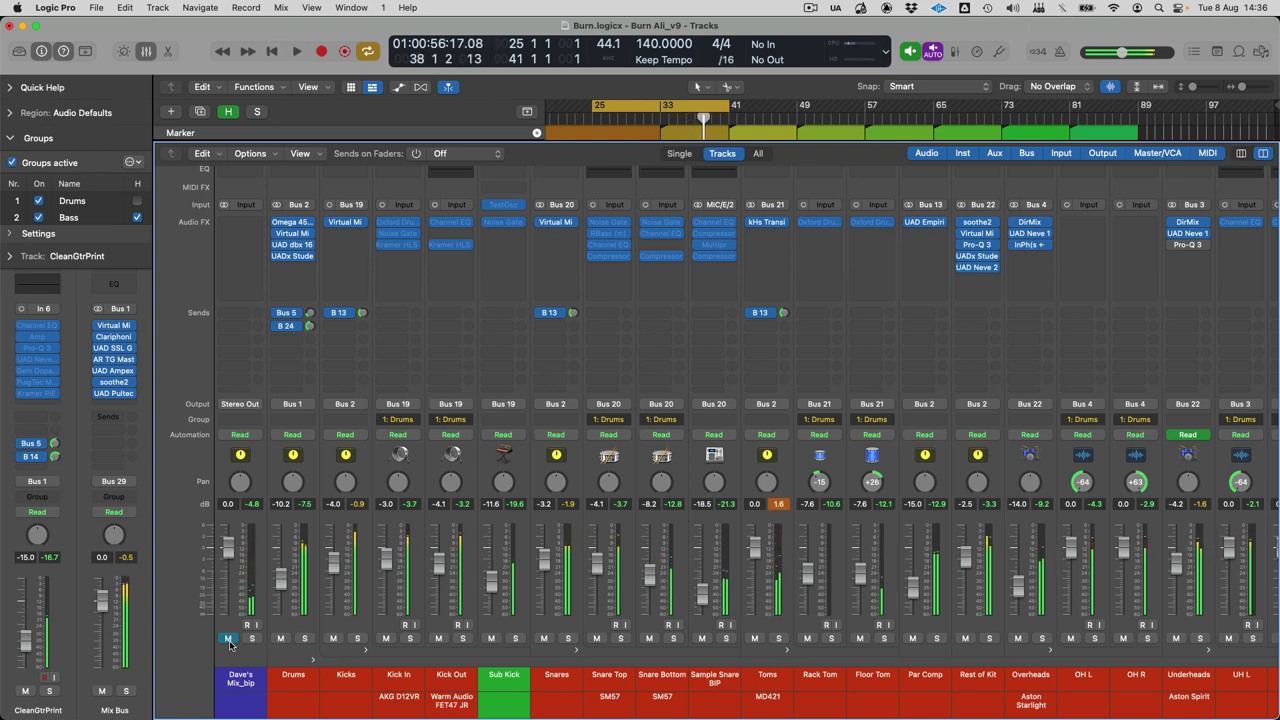
Step: Hide the mixer, reduce the track height to show more tracks, and select the bounced mix on track 1
key(x)
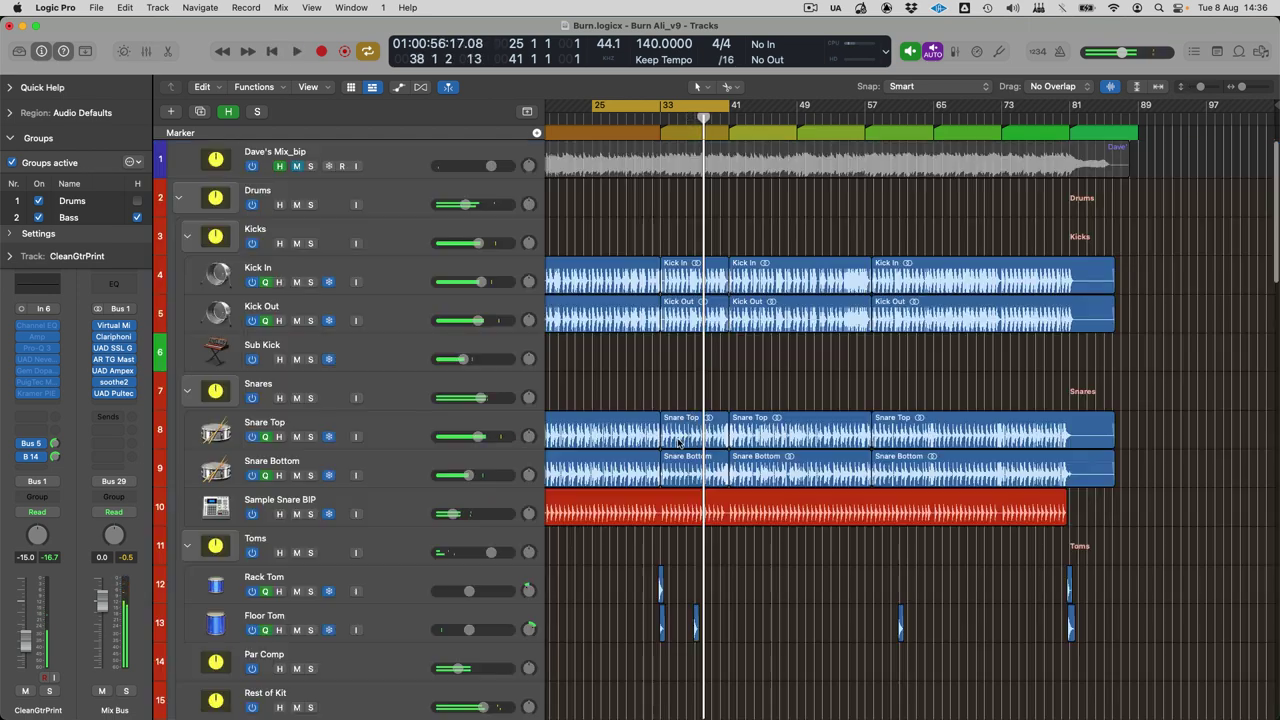
ctrl+alt+click(682, 383)
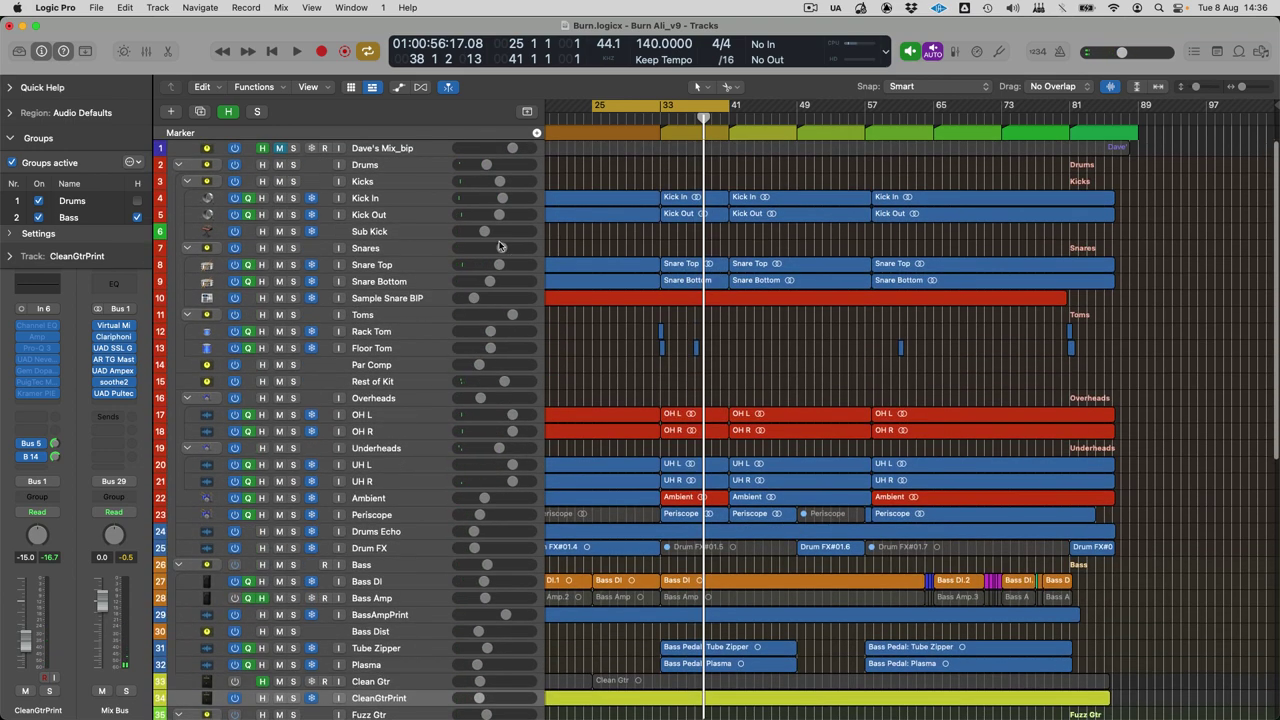
click(392, 152)
mouse_move(392, 157)
mouse_down()
mouse_move(392, 200)
mouse_move(391, 150)
mouse_up()
click(435, 133)
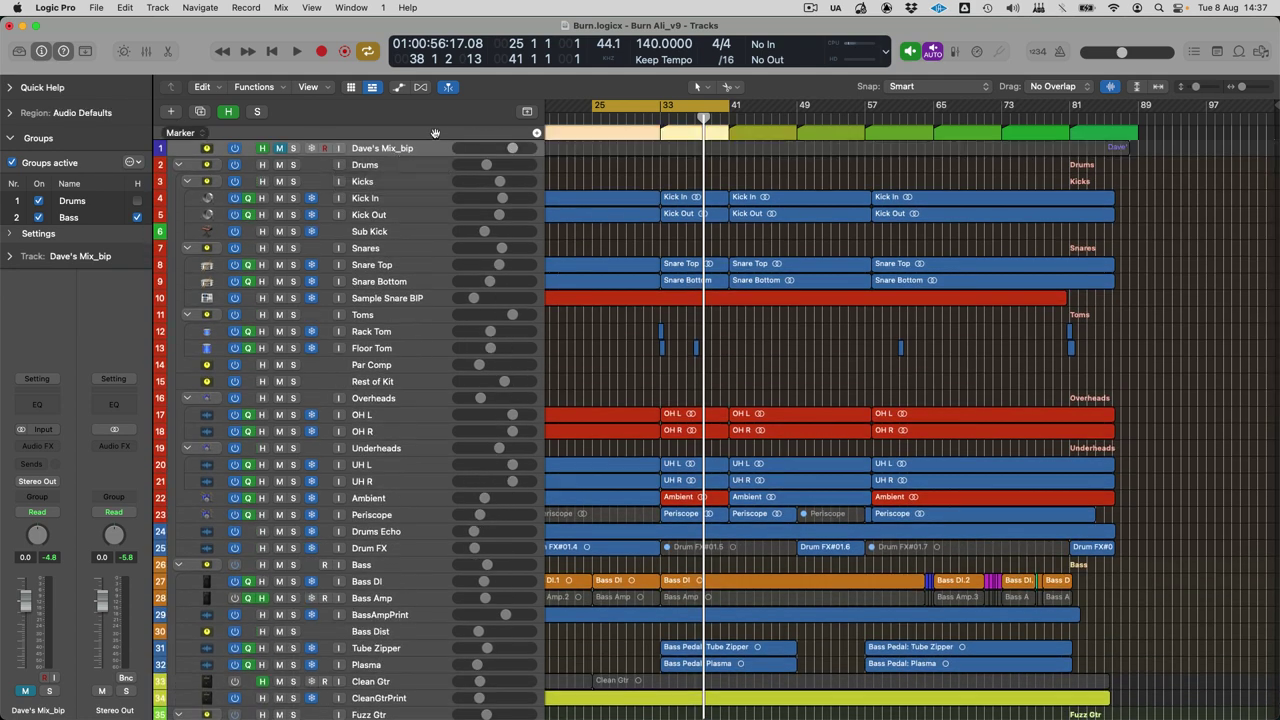